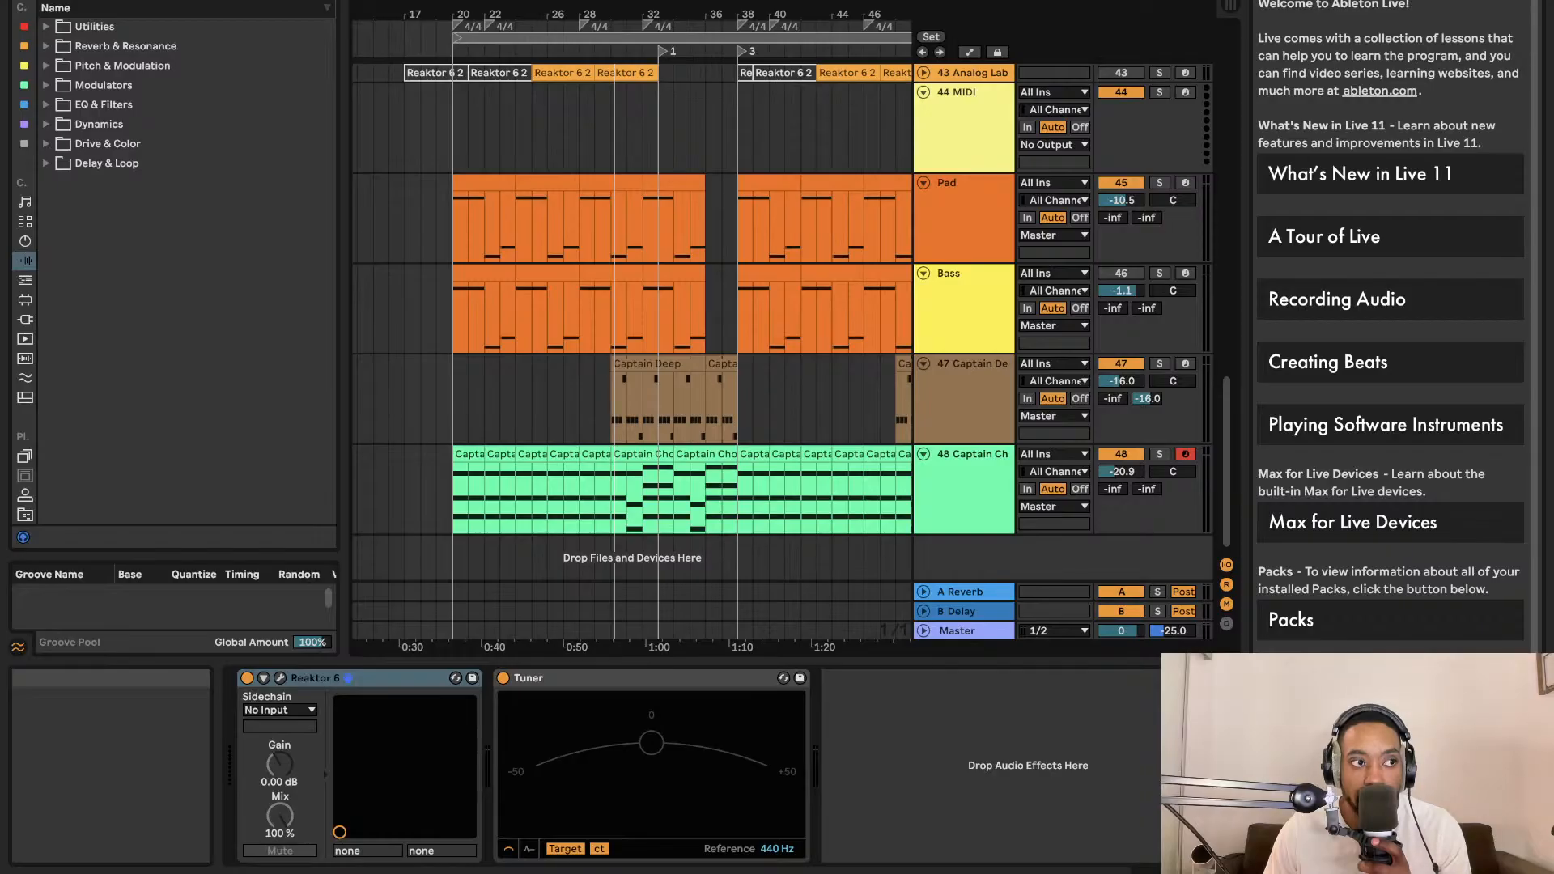
Place the arrangement's insert marker at the start of the first Pad clip and look over the tracks above
click(453, 90)
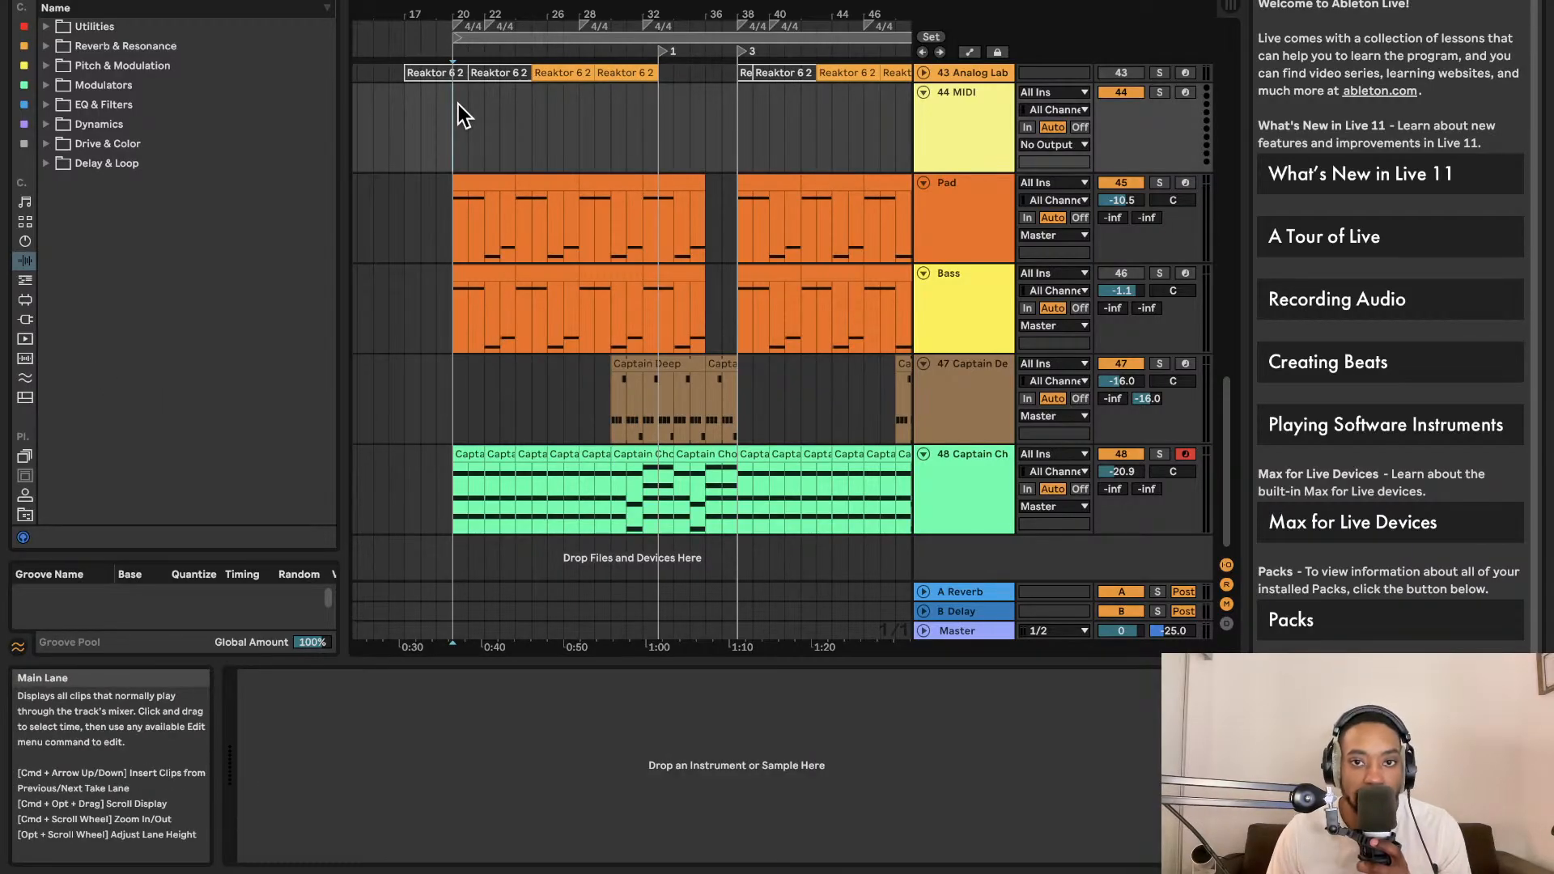
scroll(477, 132, up, 5)
scroll(480, 134, left, 3)
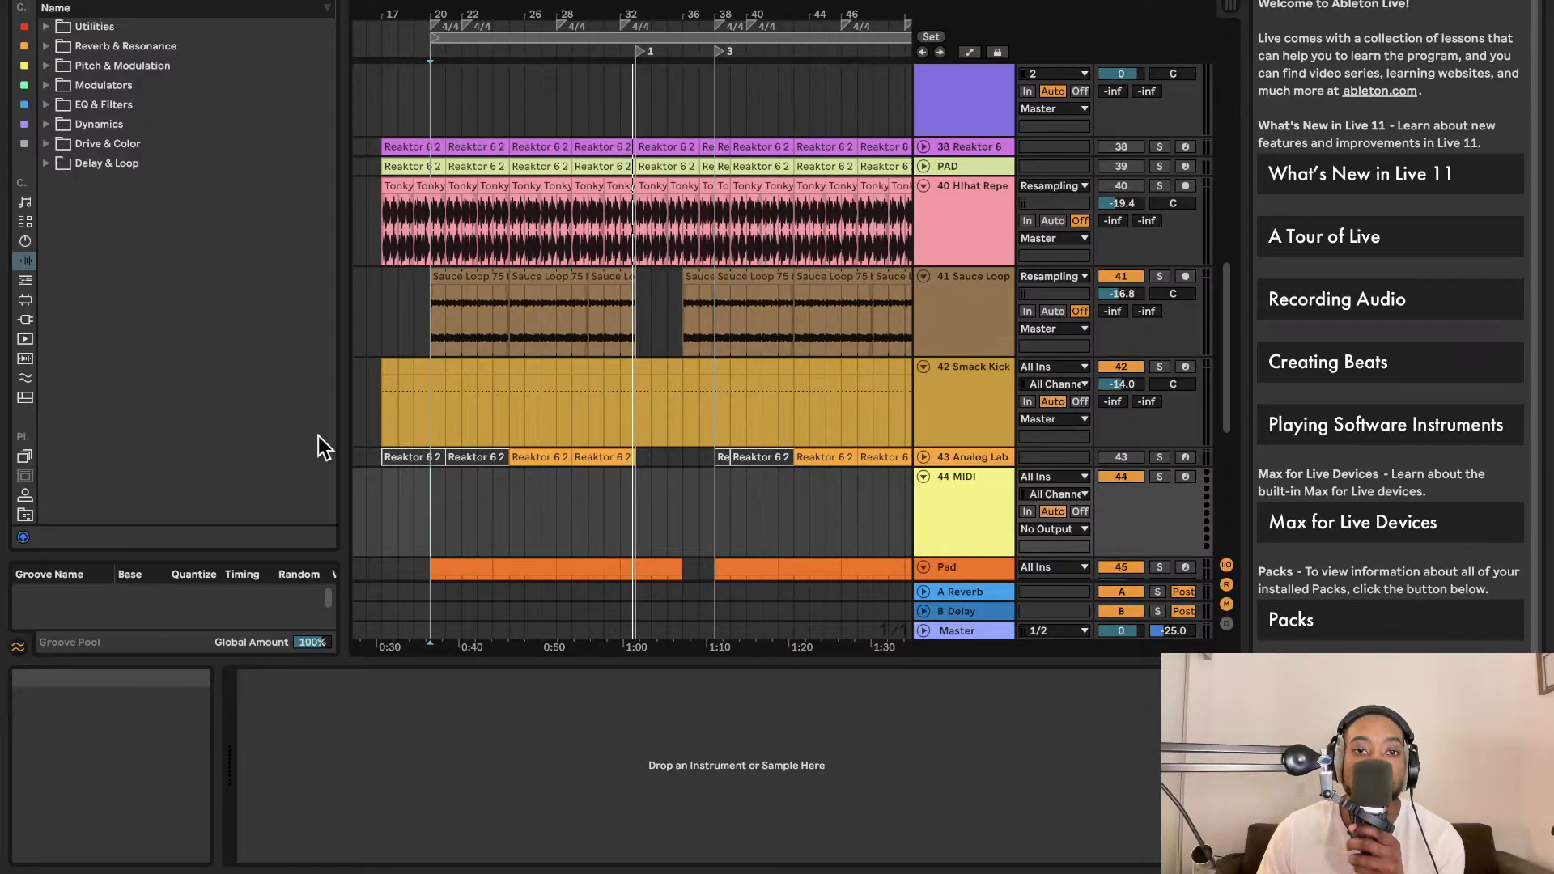
scroll(962, 496, down, 5)
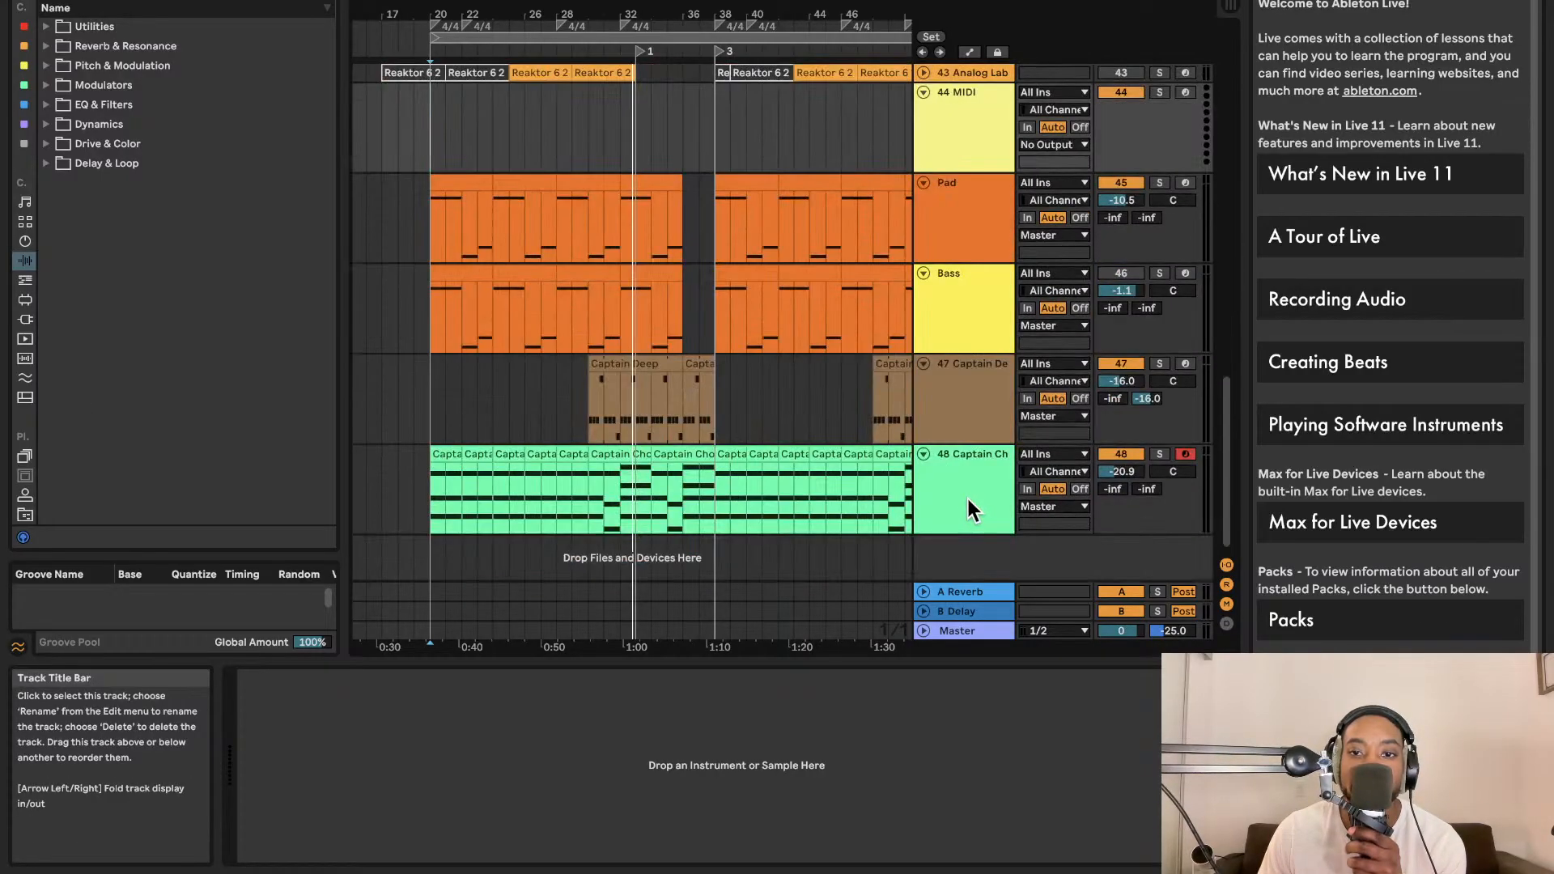
right_click(970, 546)
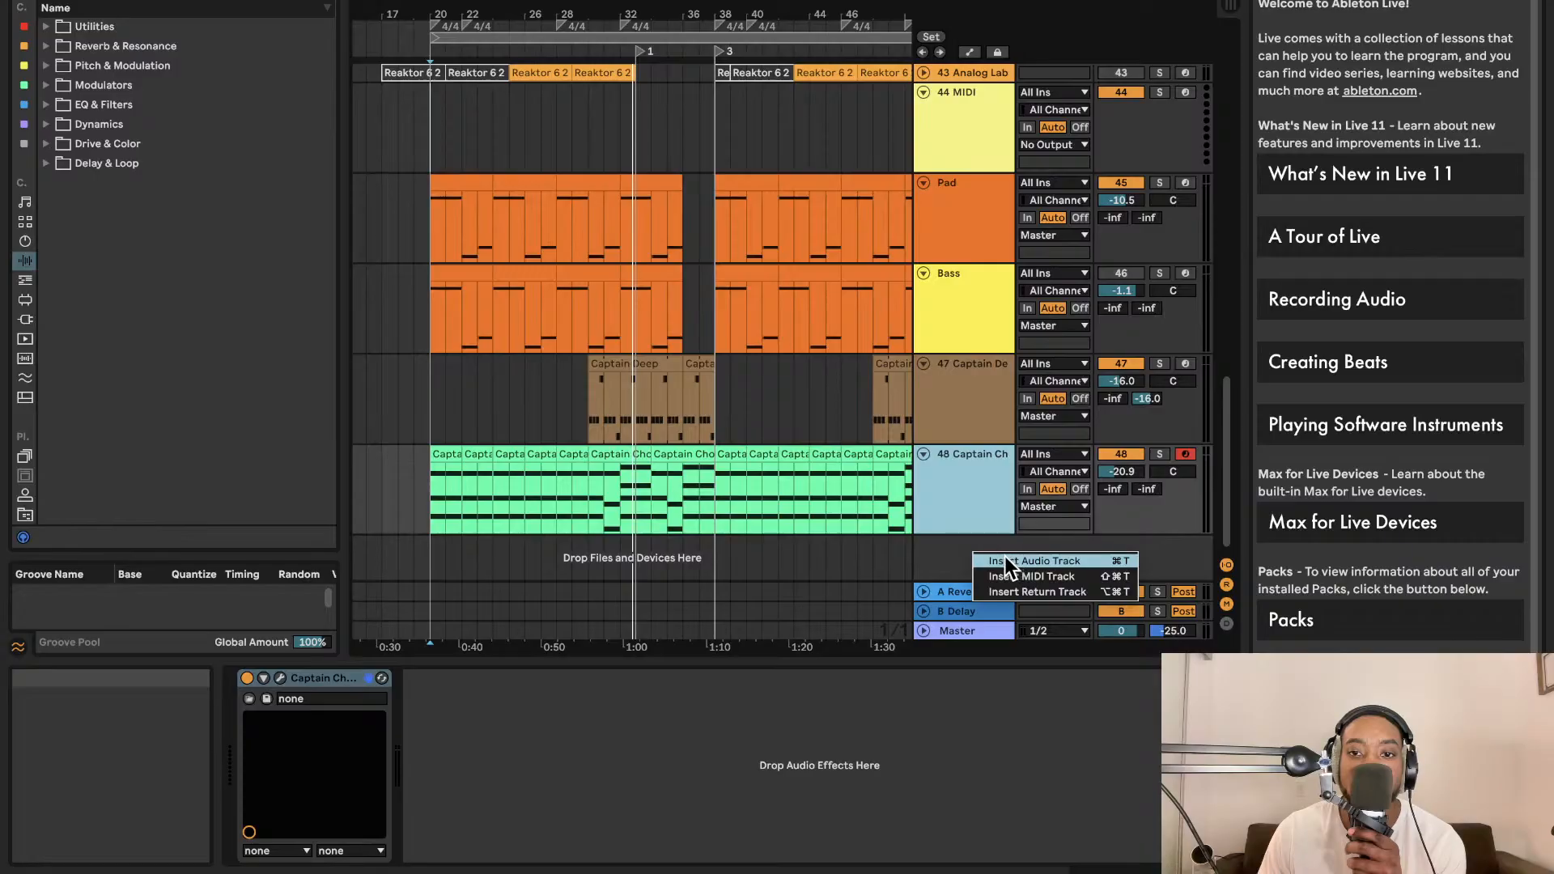
click(1007, 559)
key(Delete)
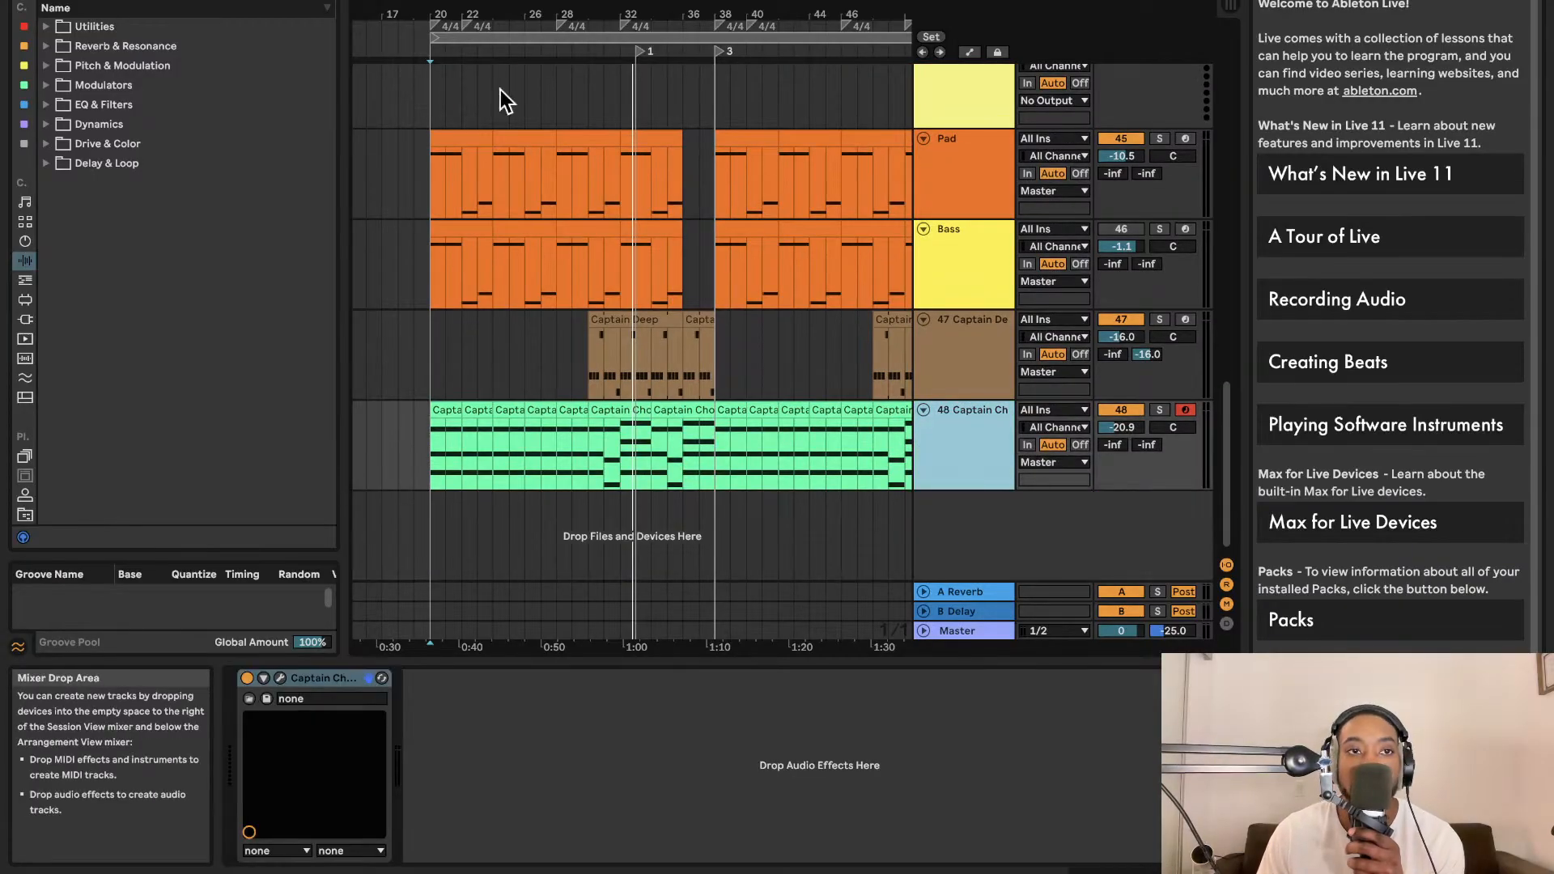
Find the Native Instruments VST3 plug-in Reaktor 6 and add it as a new track below the Captain Chords track
click(85, 1)
text(cap)
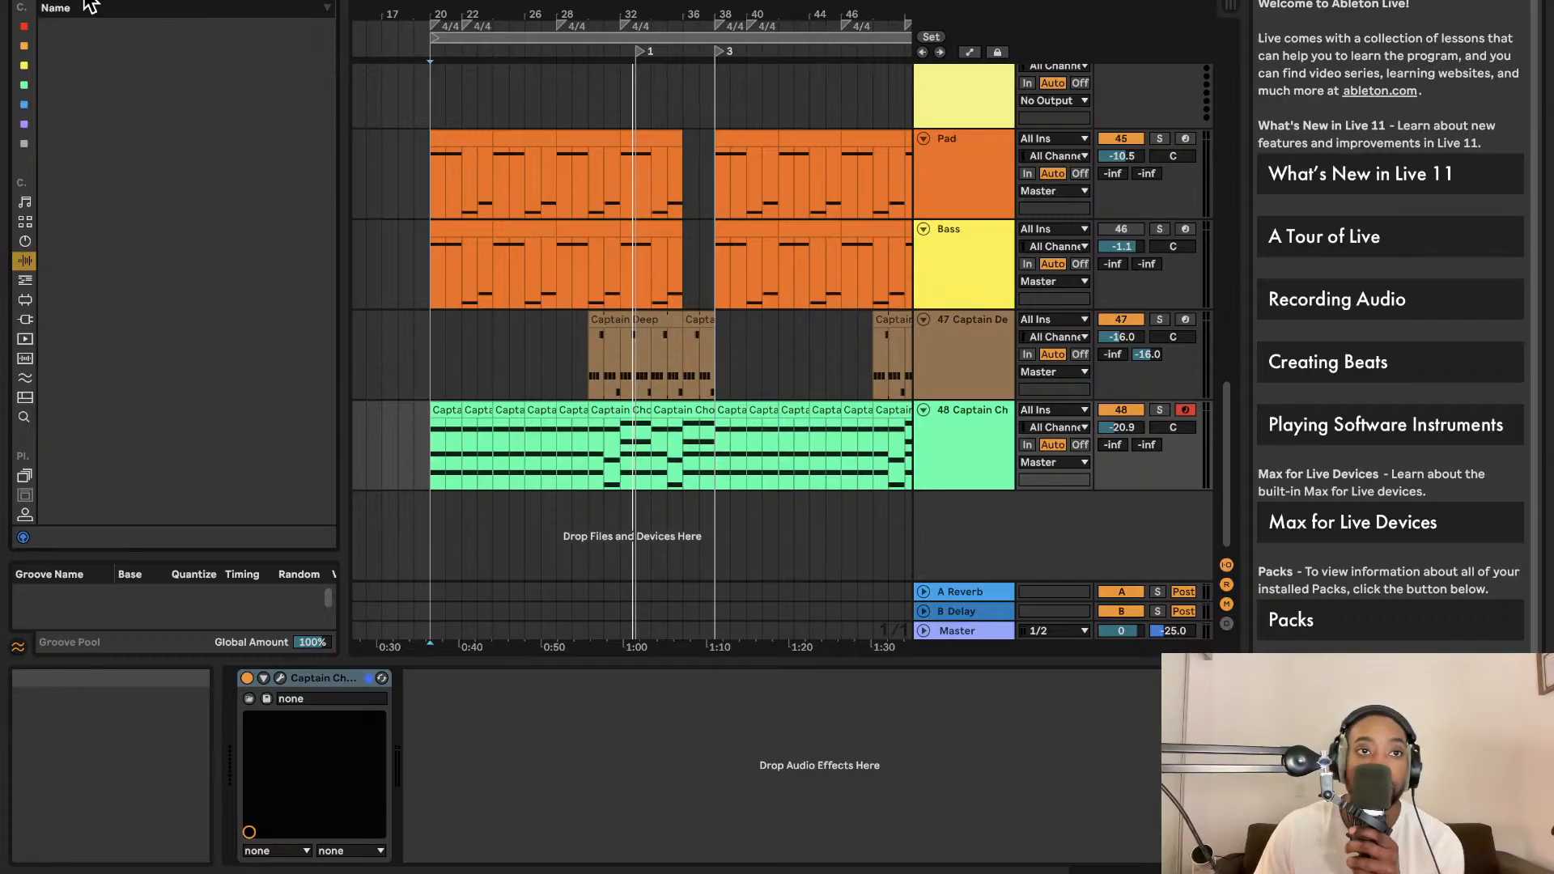
click(26, 319)
click(49, 27)
click(77, 46)
drag(116, 66, 962, 492)
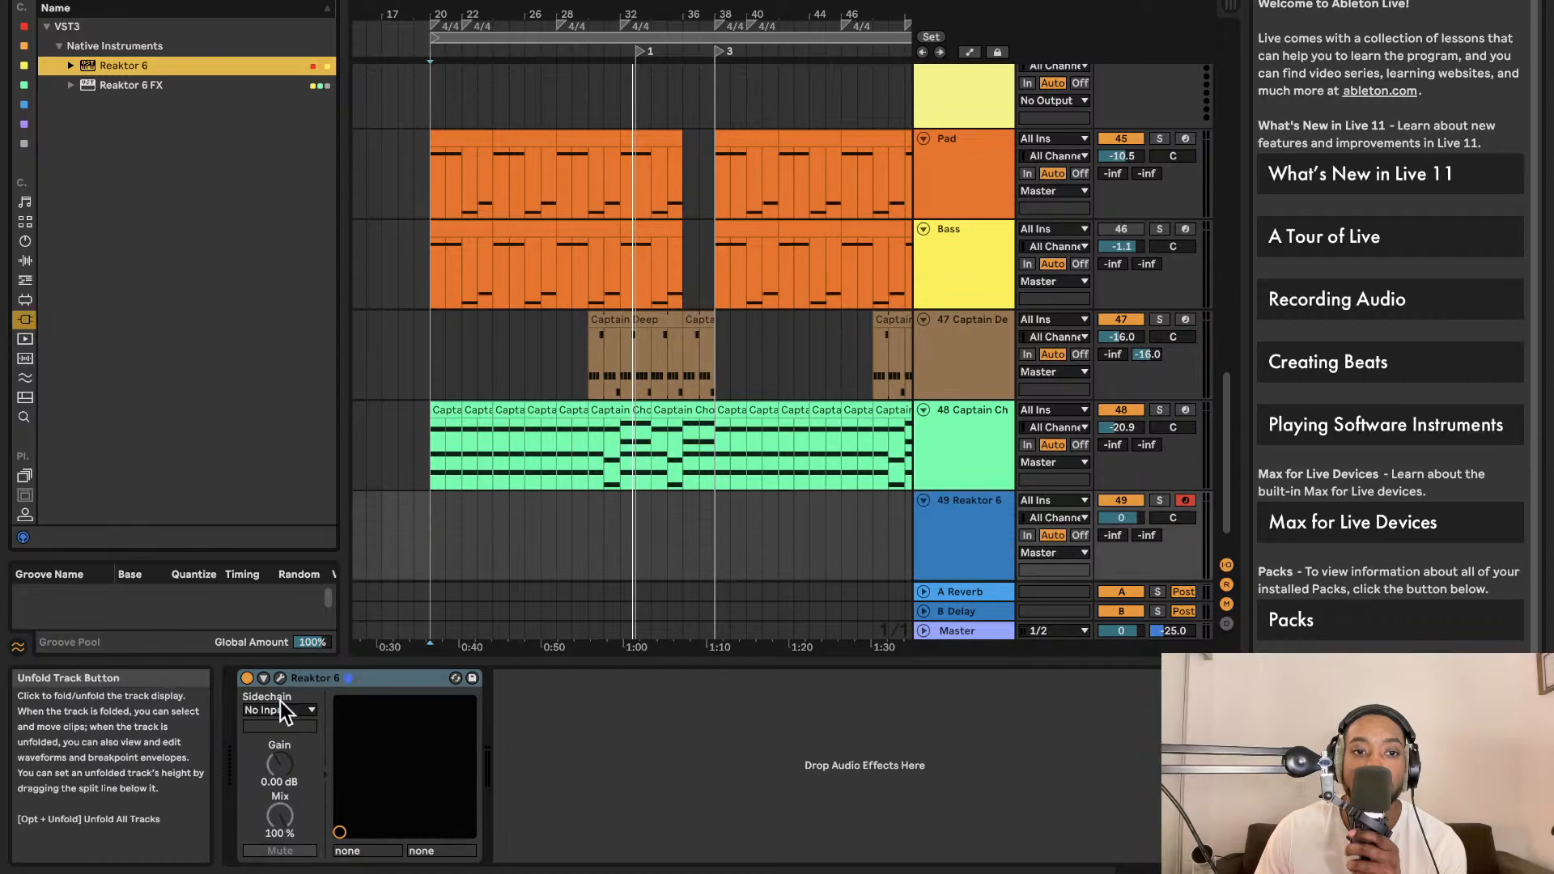
Show the new Reaktor 6 instrument's window and load the recent file basic1
click(280, 677)
click(992, 334)
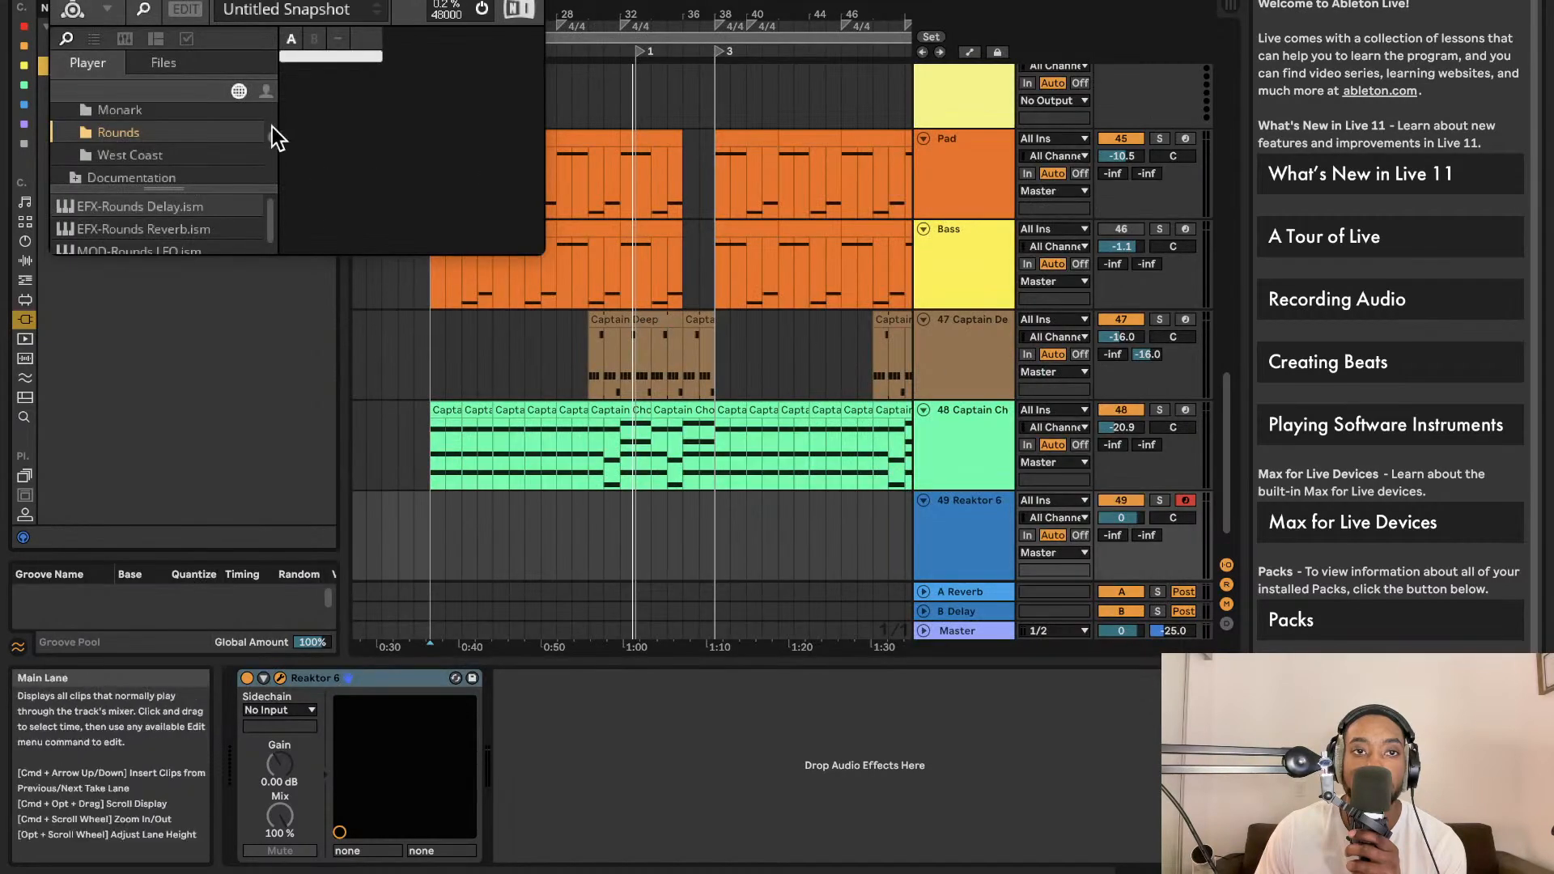
click(186, 9)
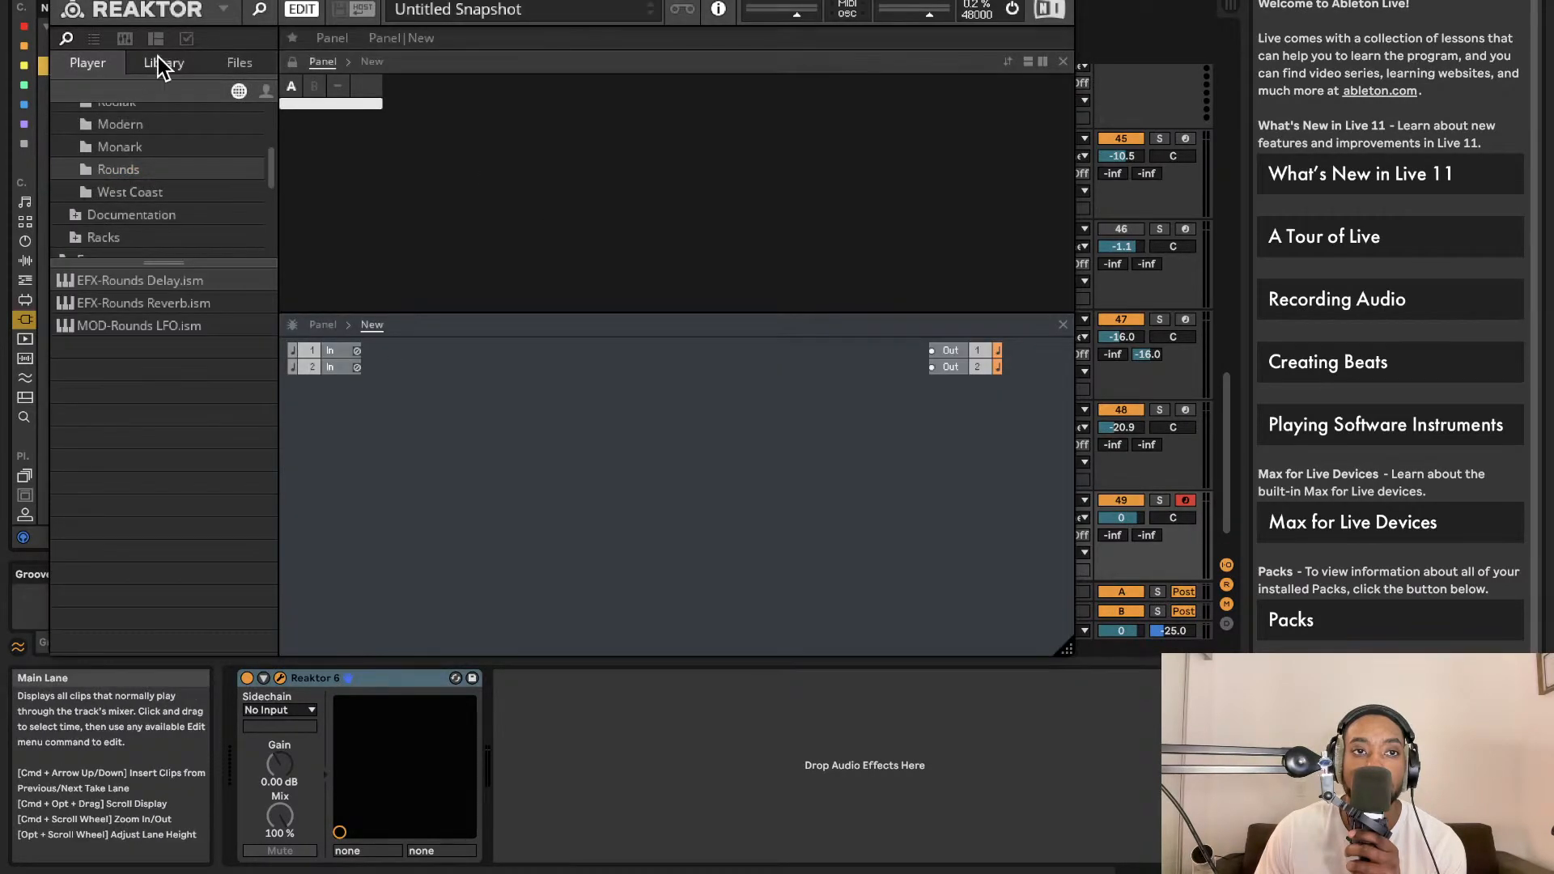
click(222, 9)
mouse_move(223, 32)
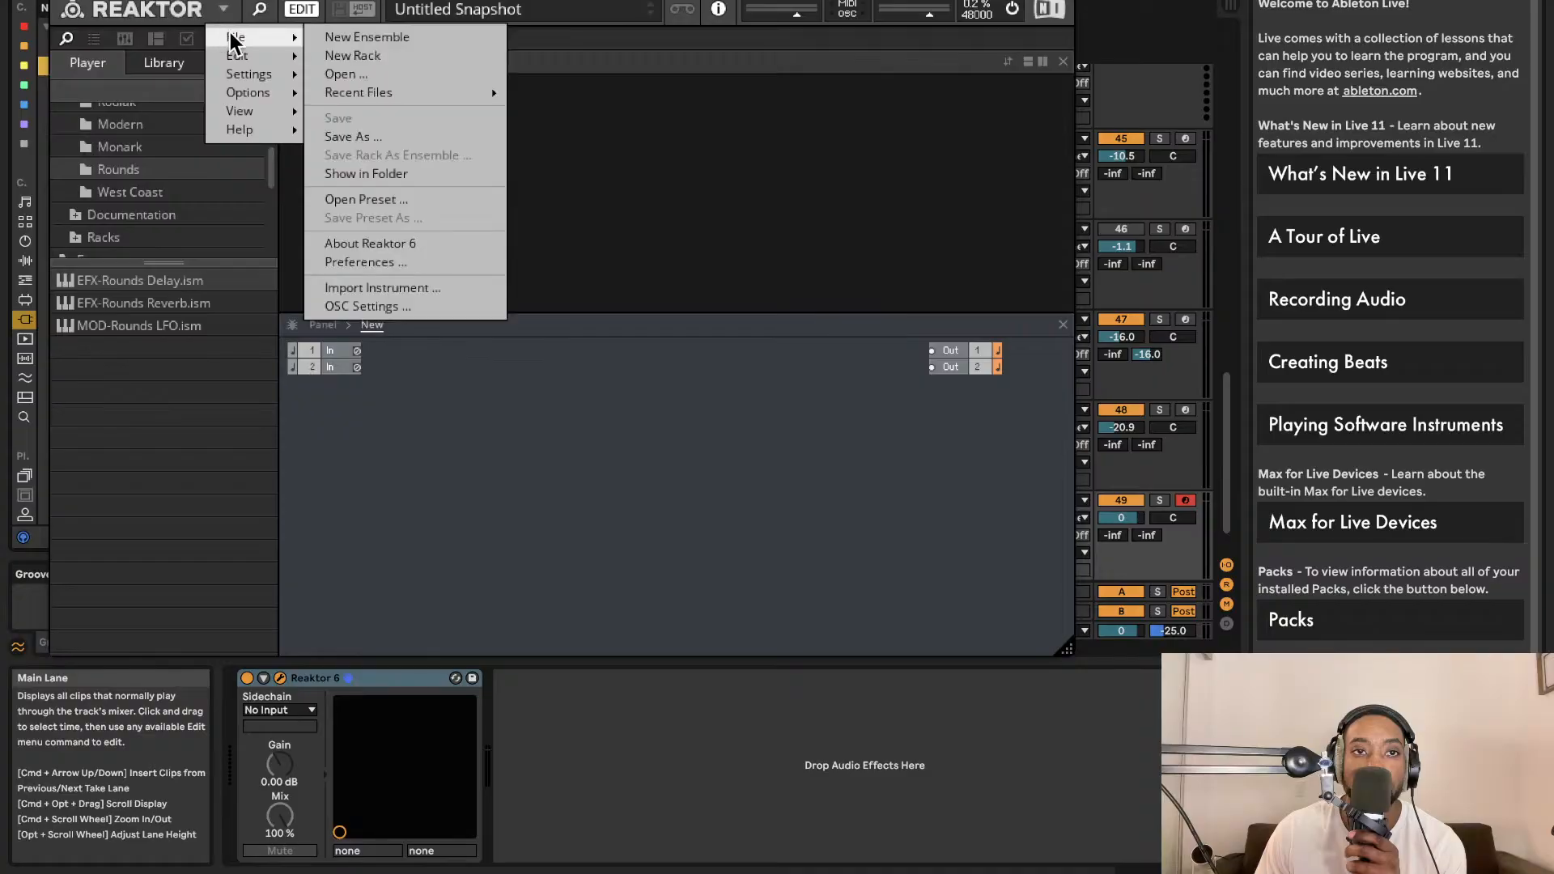
mouse_move(348, 90)
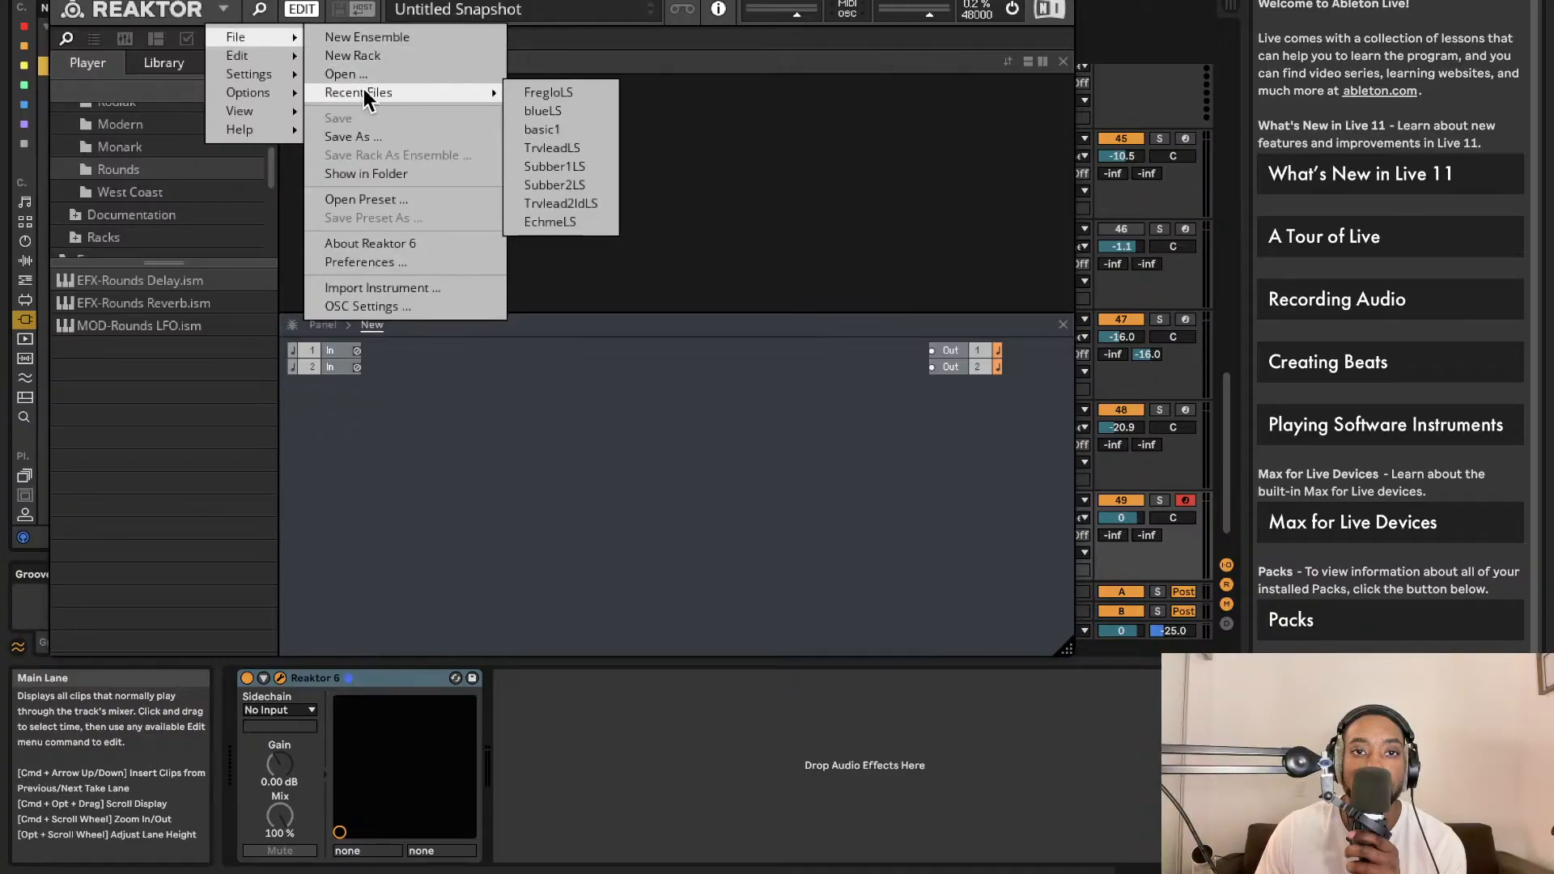
click(555, 126)
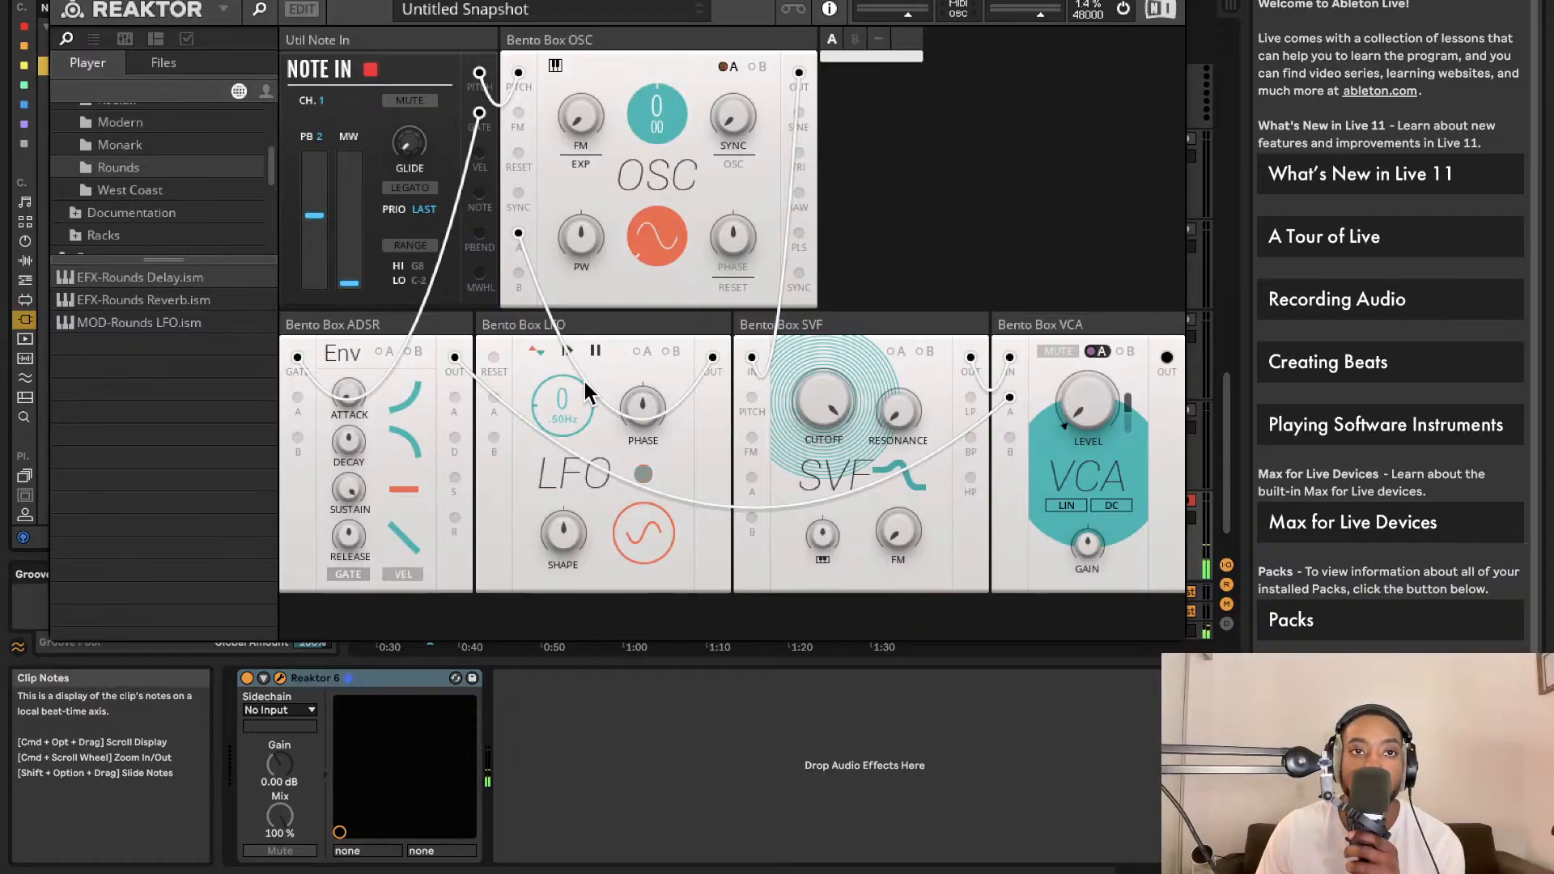
Put the Reaktor 6 window away and lower track 49's volume to -5.3 dB
drag(127, 3, 71, 434)
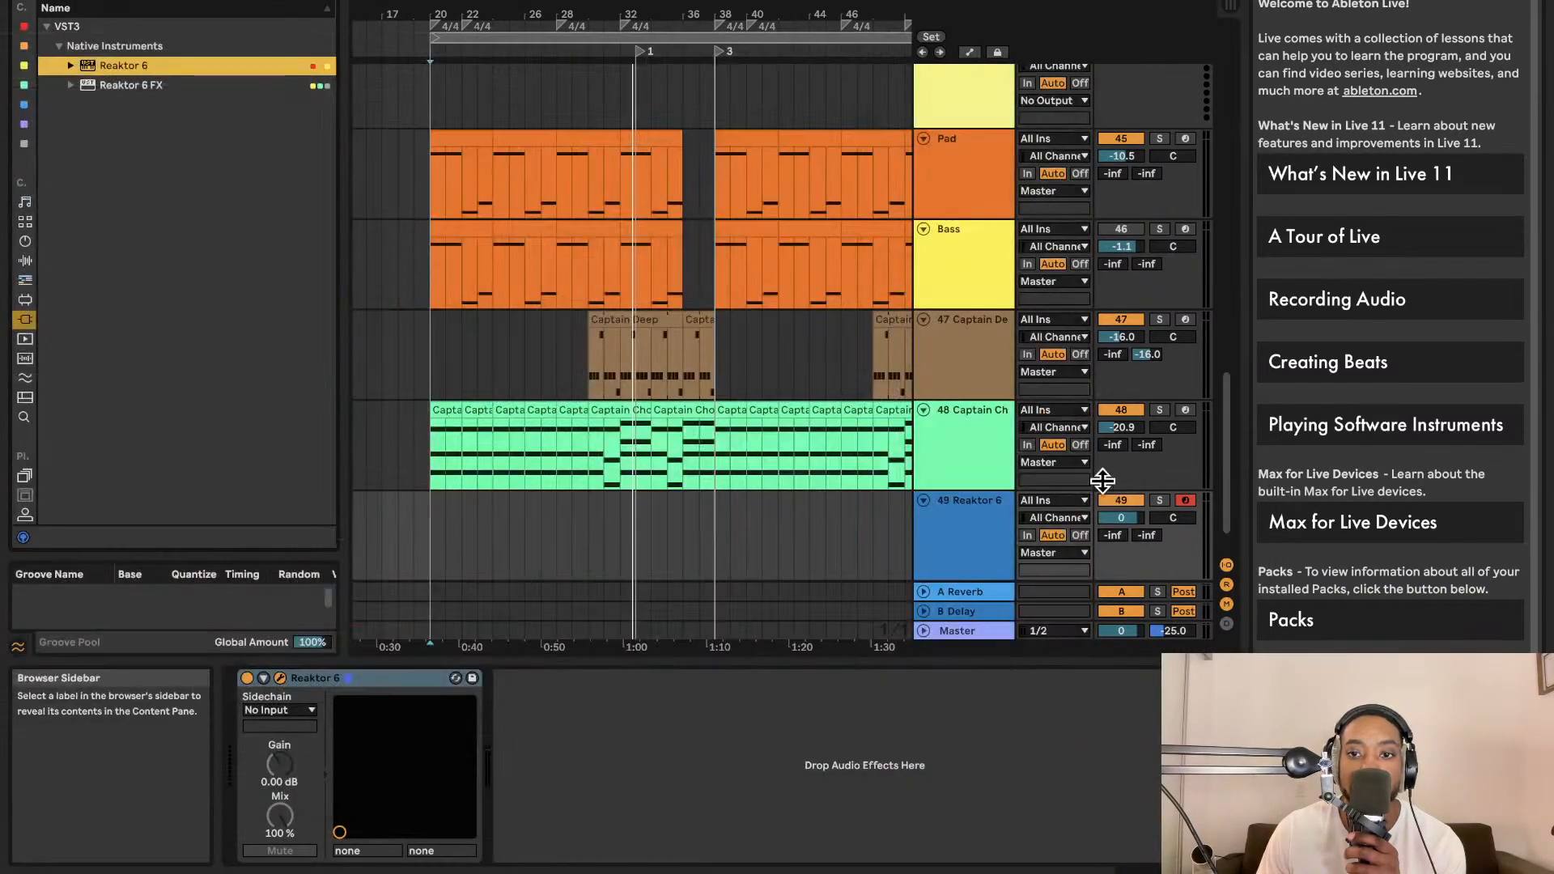
drag(1121, 517, 1121, 535)
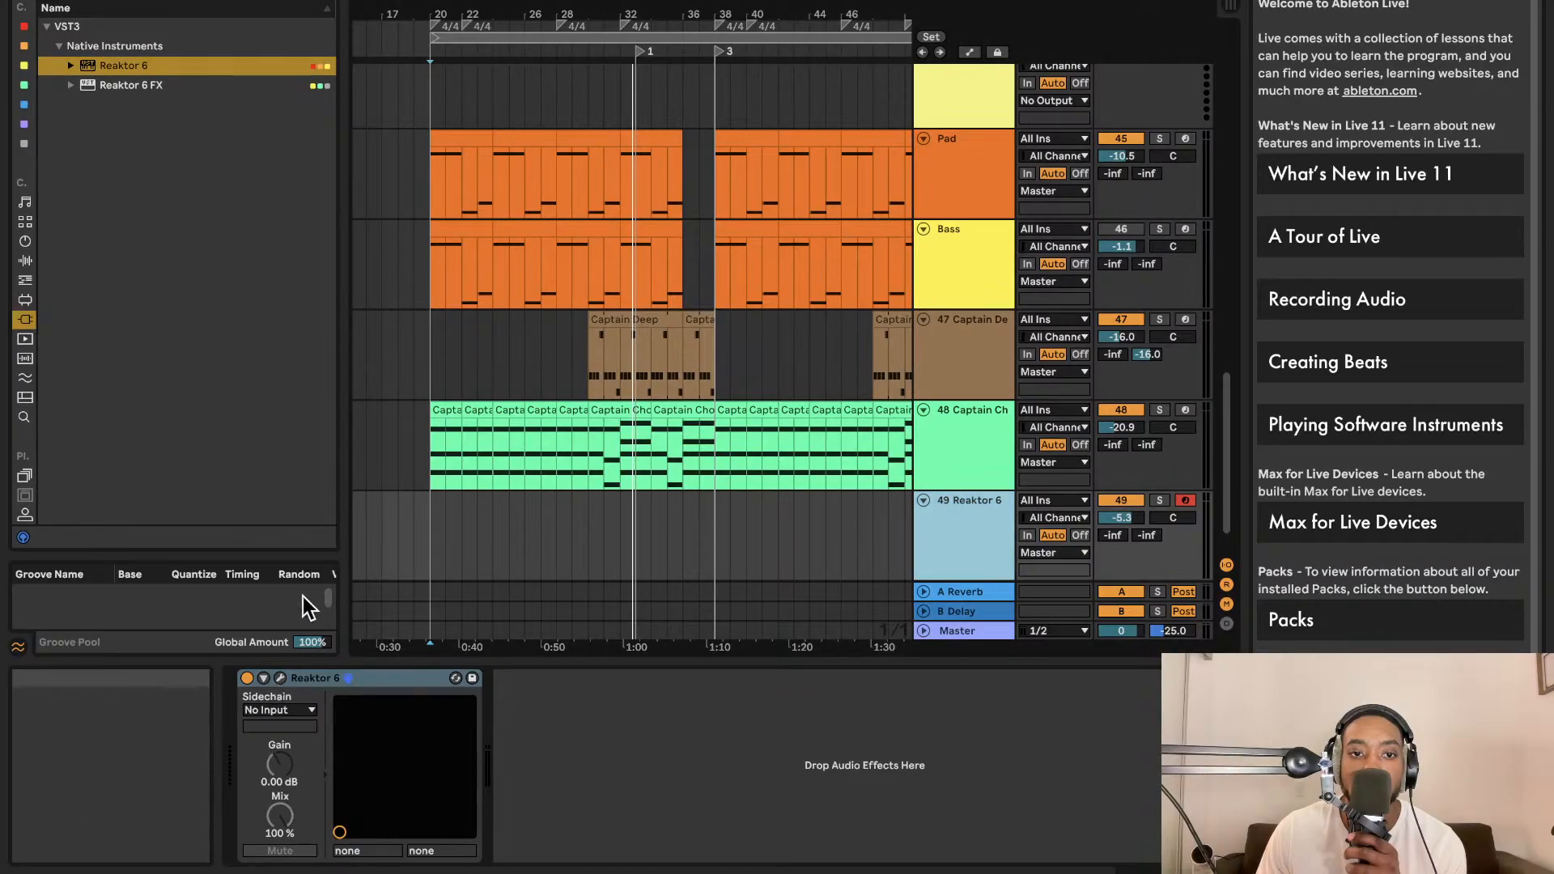
Check the loaded Reaktor 6 patch, close its window, and mute track 48 Captain Chords
click(282, 678)
drag(463, 192, 526, 29)
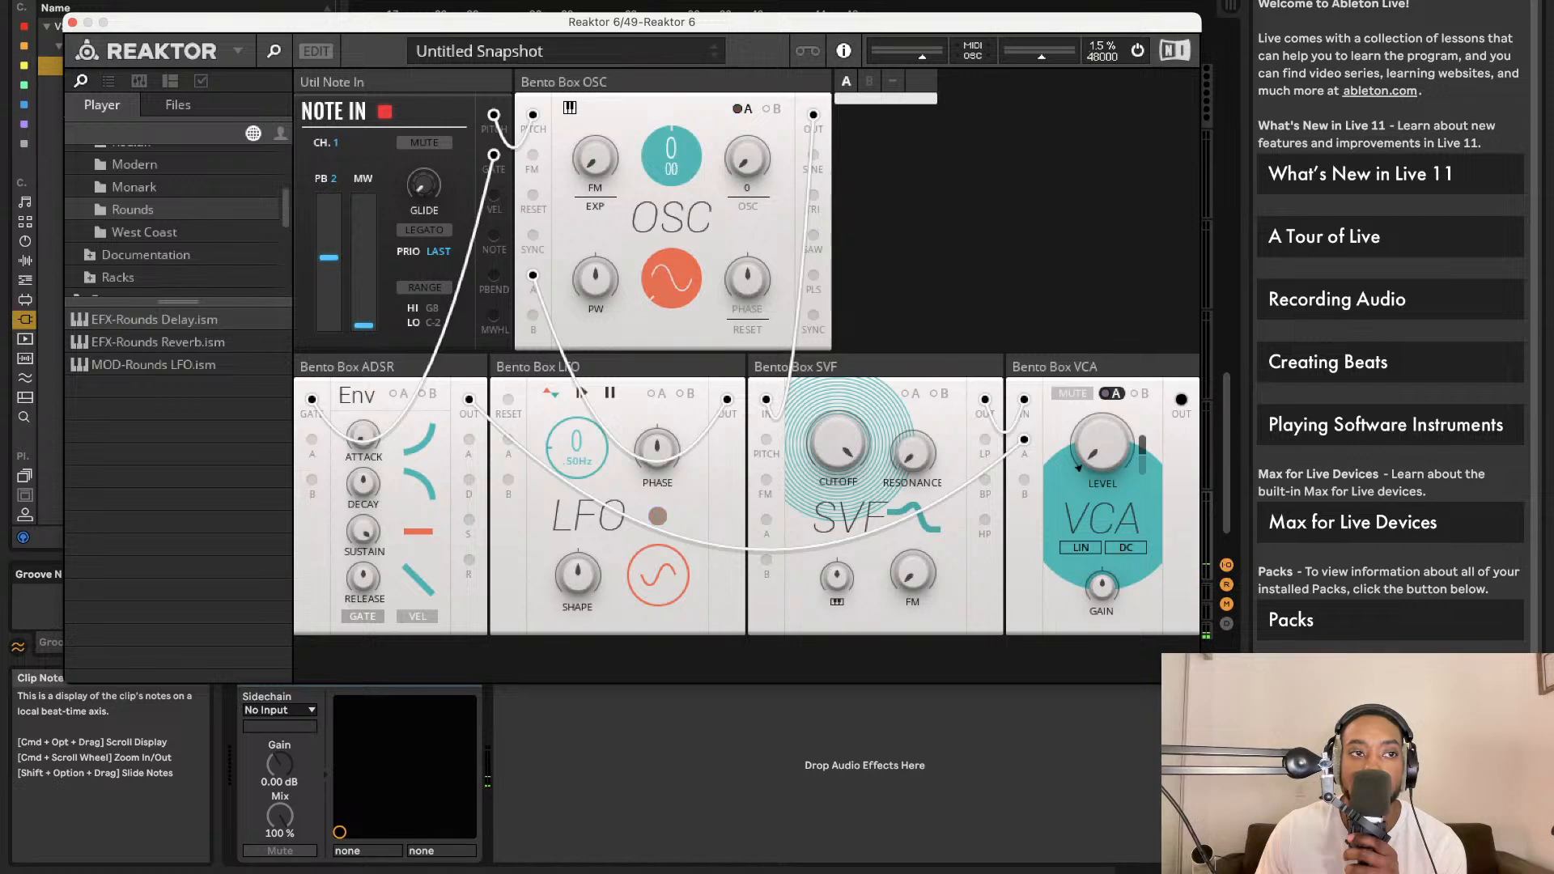
click(72, 23)
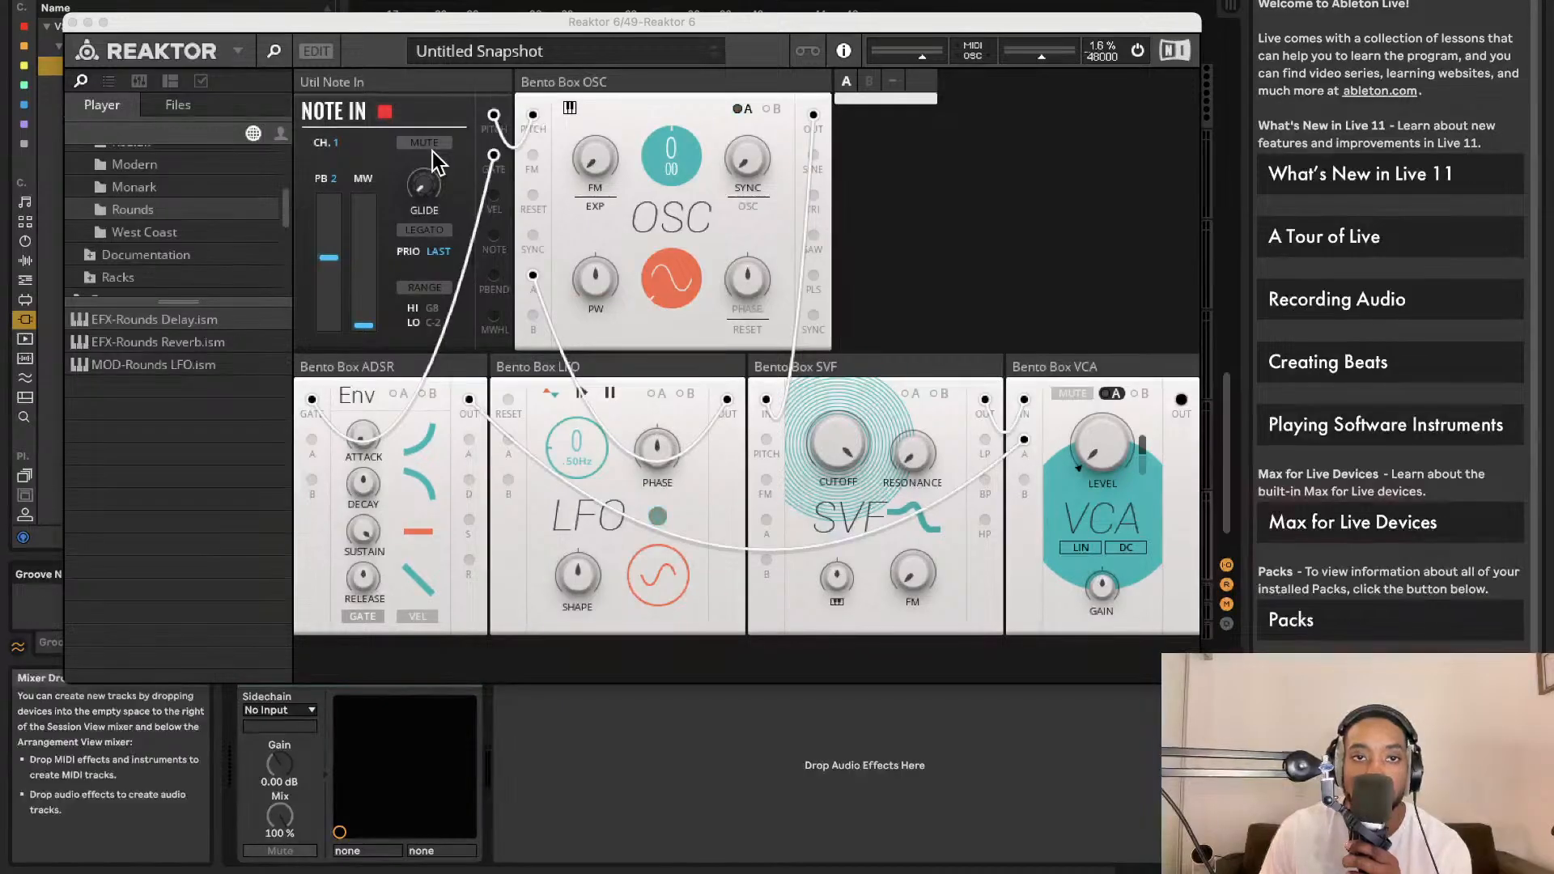
click(72, 23)
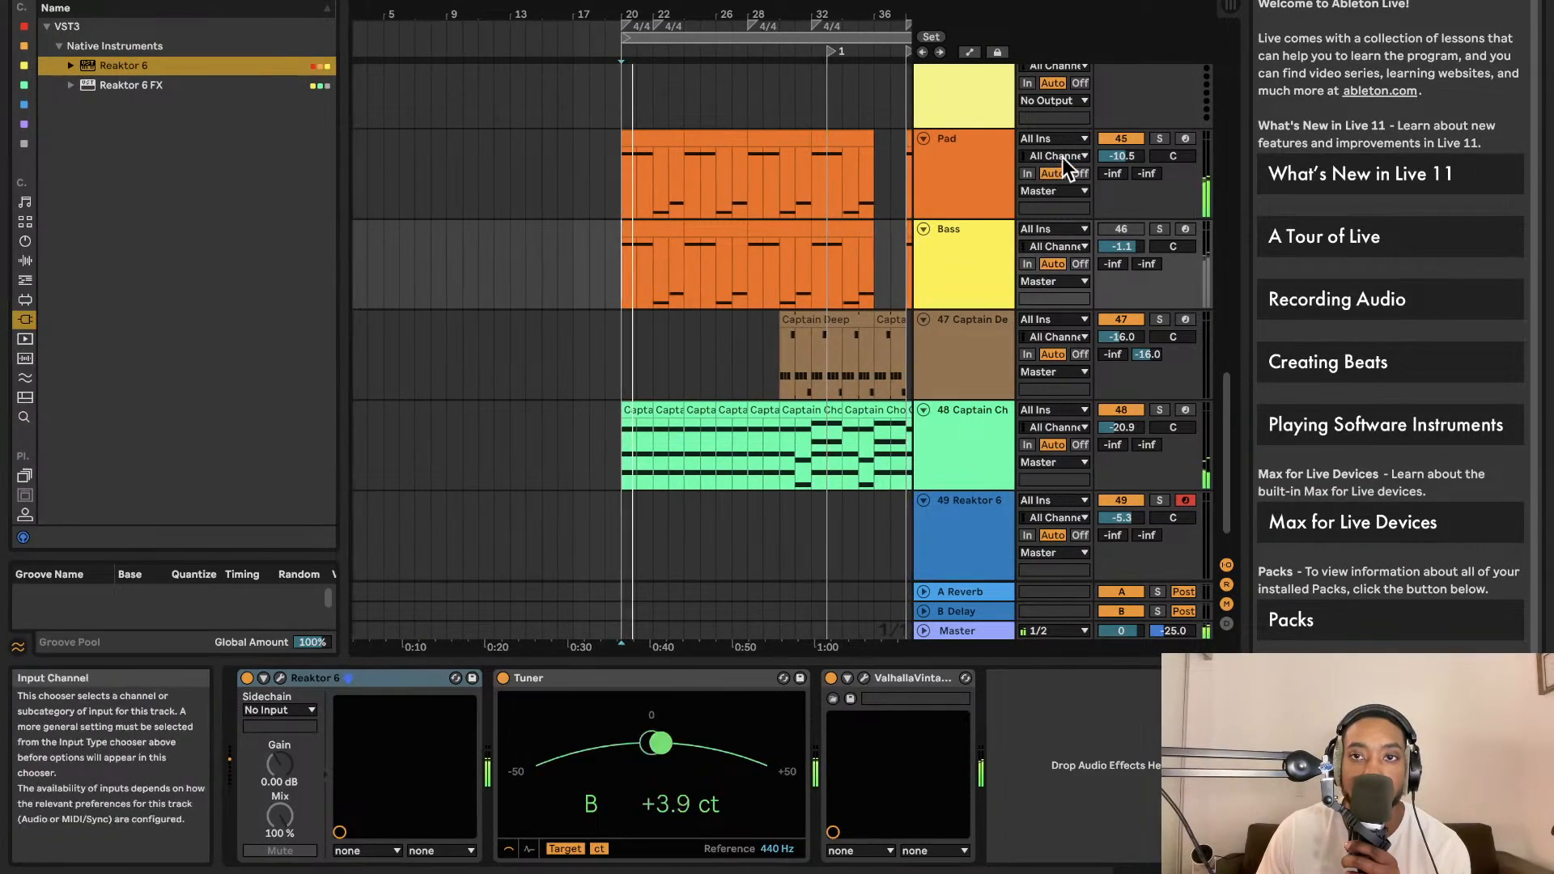
click(1120, 410)
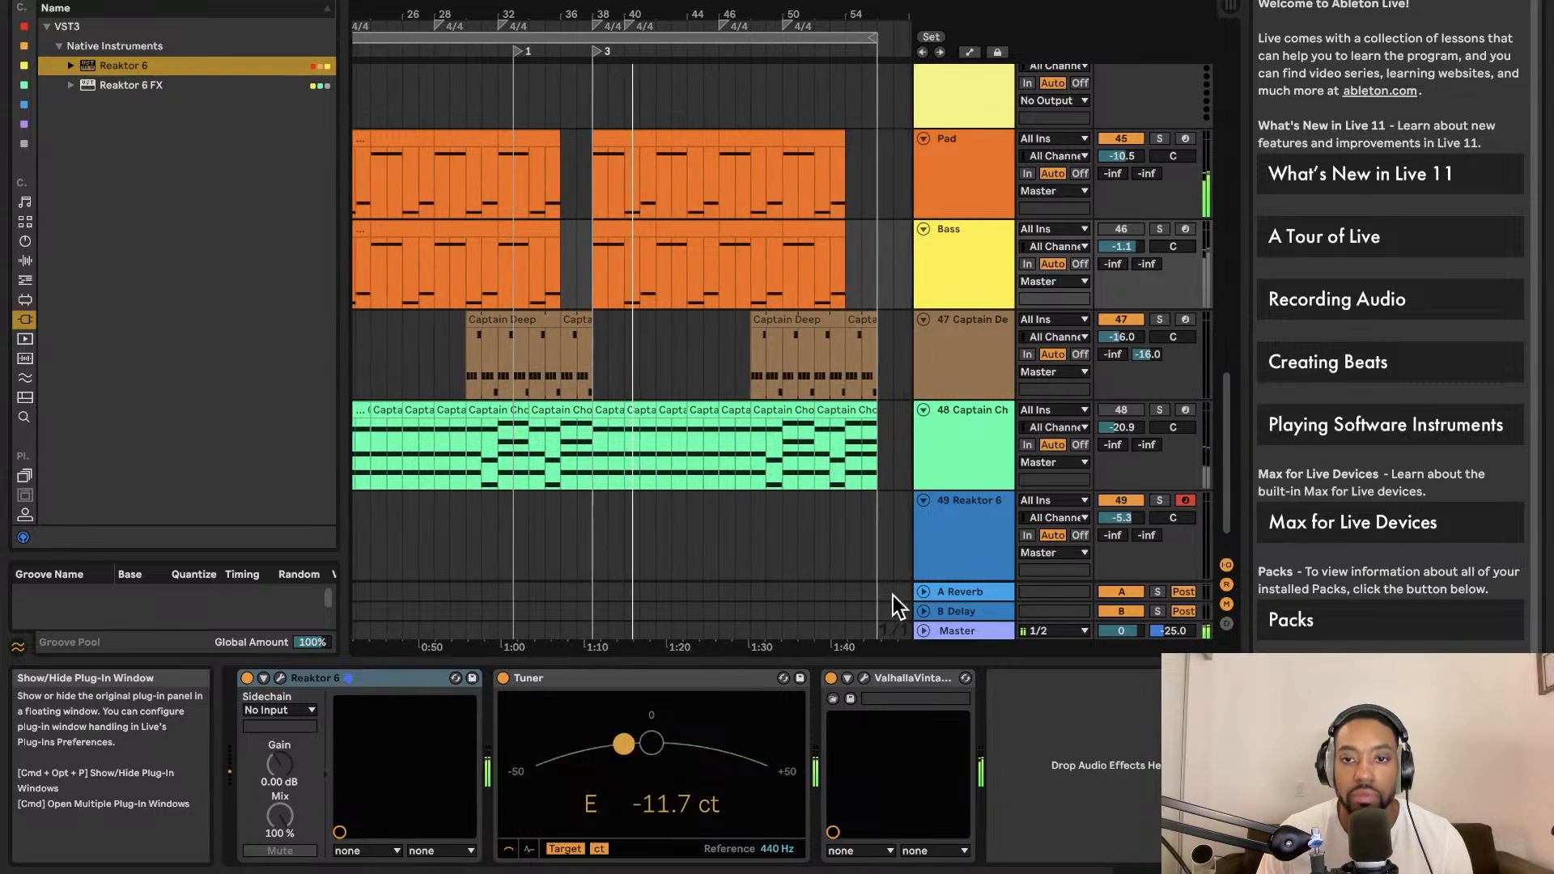
Reopen track 49's Reaktor 6 window, briefly check the patch's structure, and reposition the window lower over the arrangement
scroll(988, 541, down, 3)
click(986, 495)
click(441, 682)
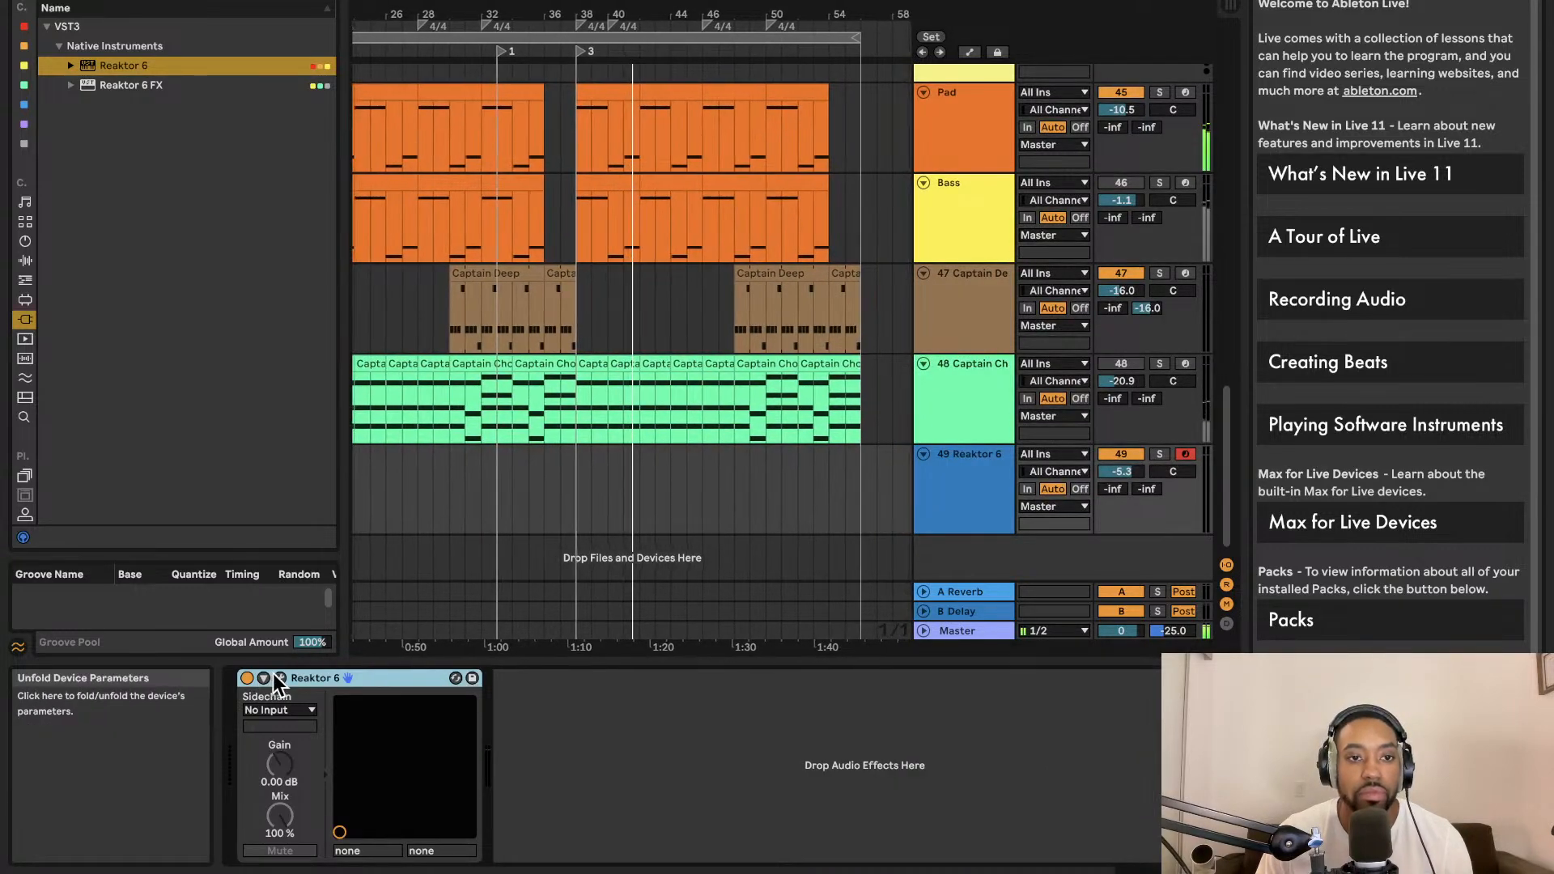
click(456, 678)
click(315, 51)
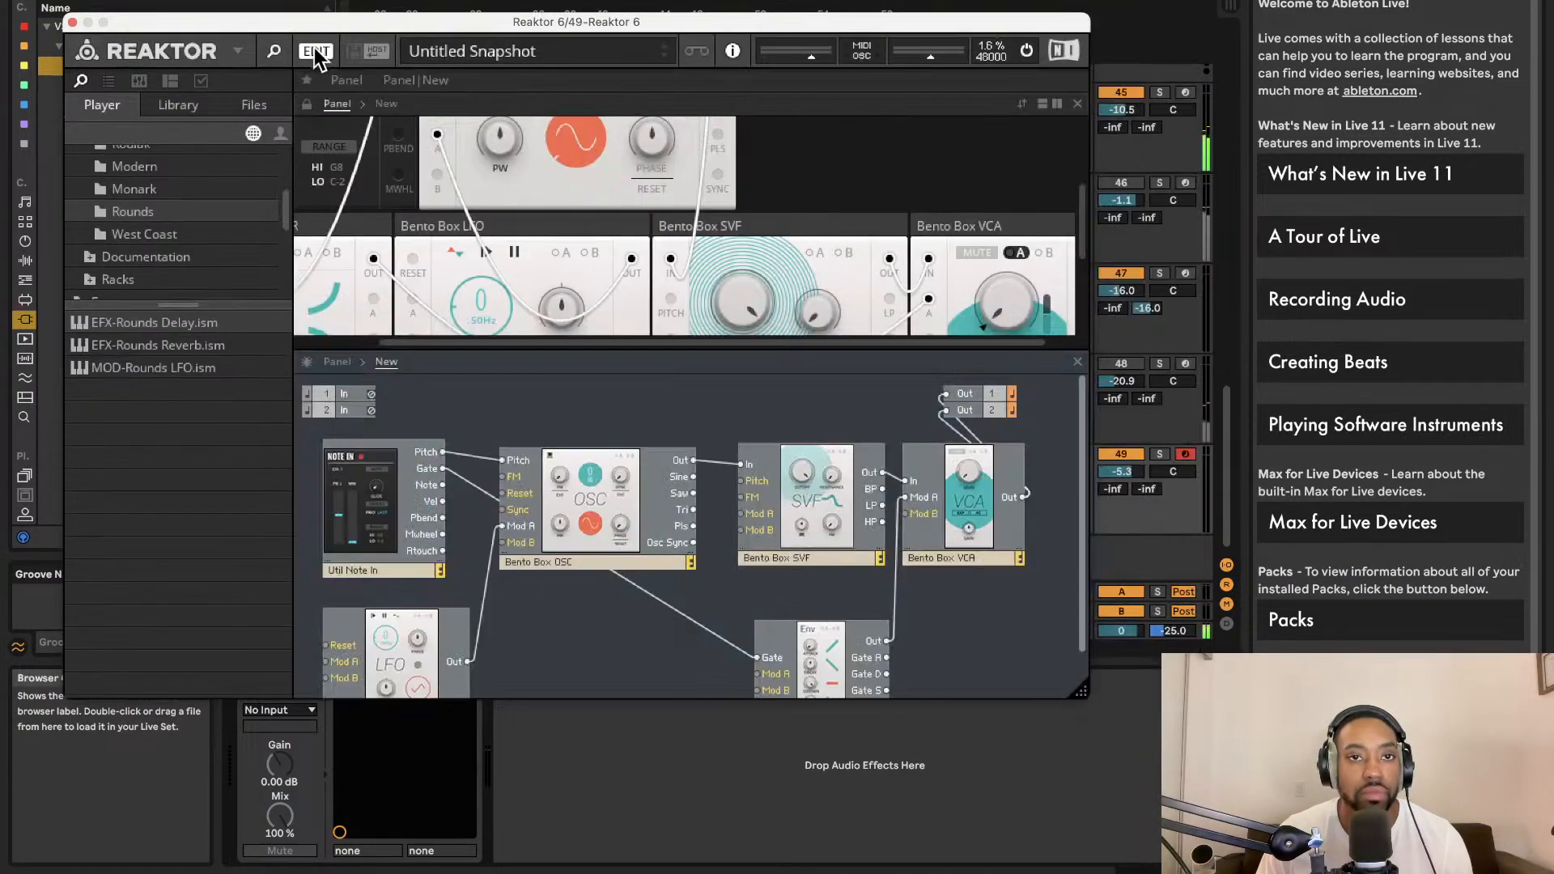
click(315, 53)
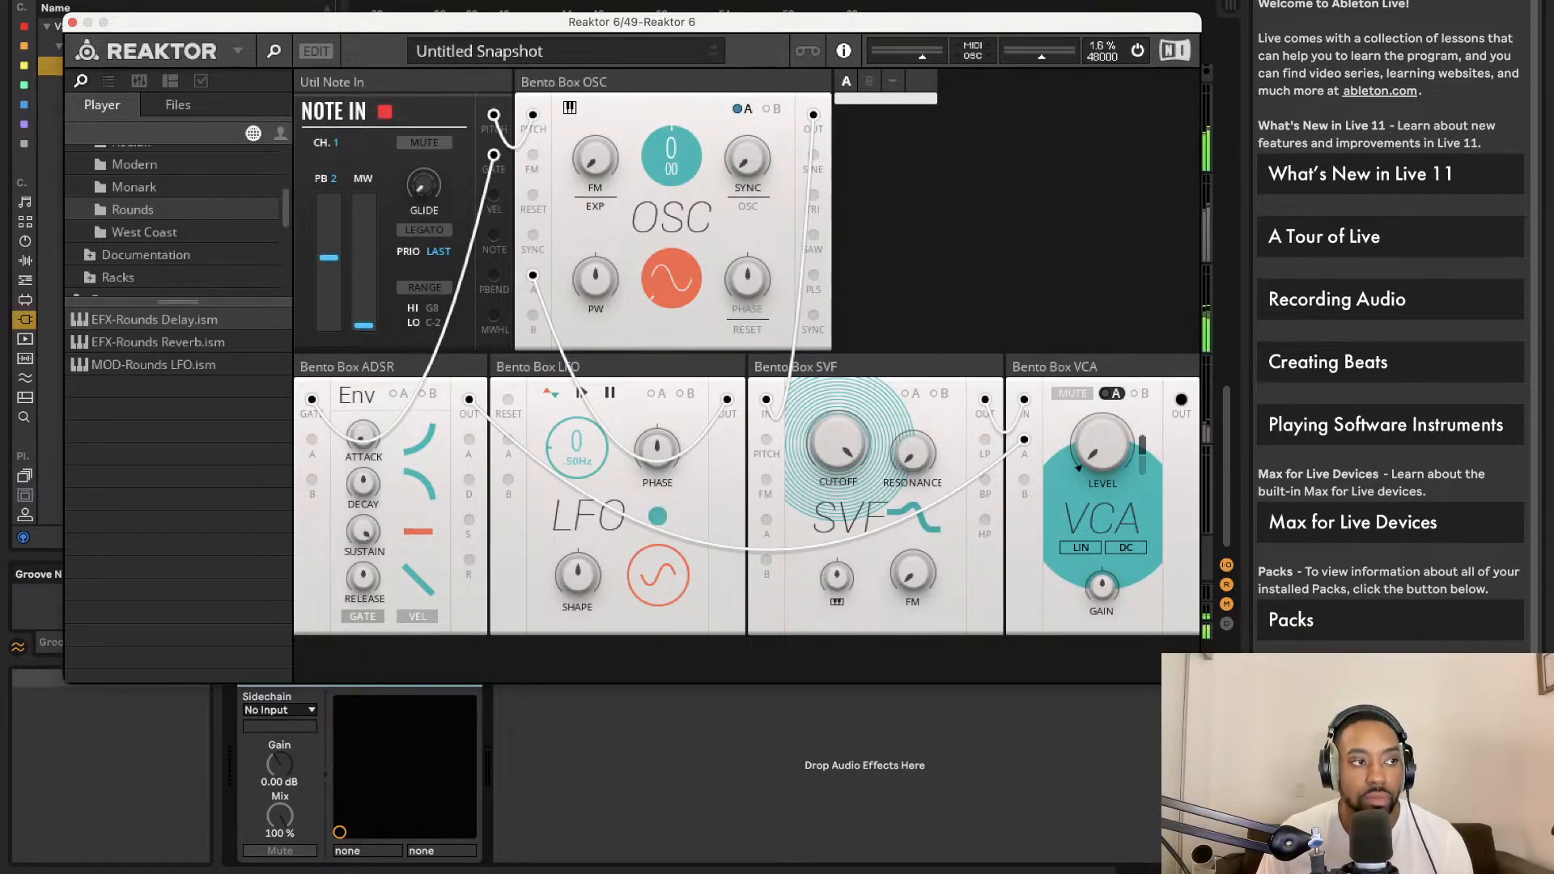
drag(617, 25, 608, 127)
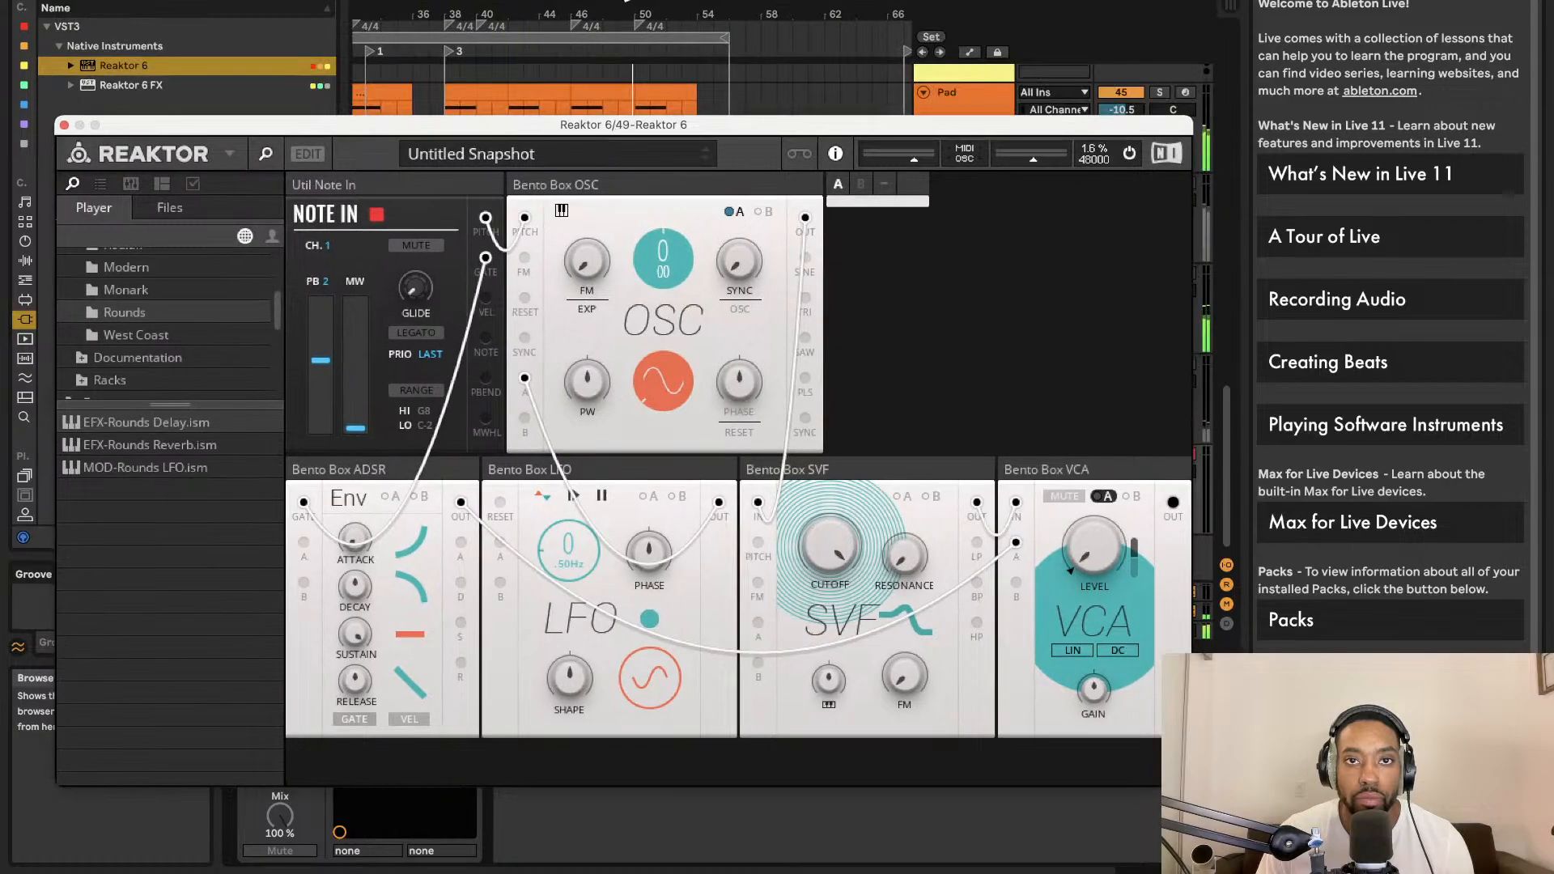
click(595, 122)
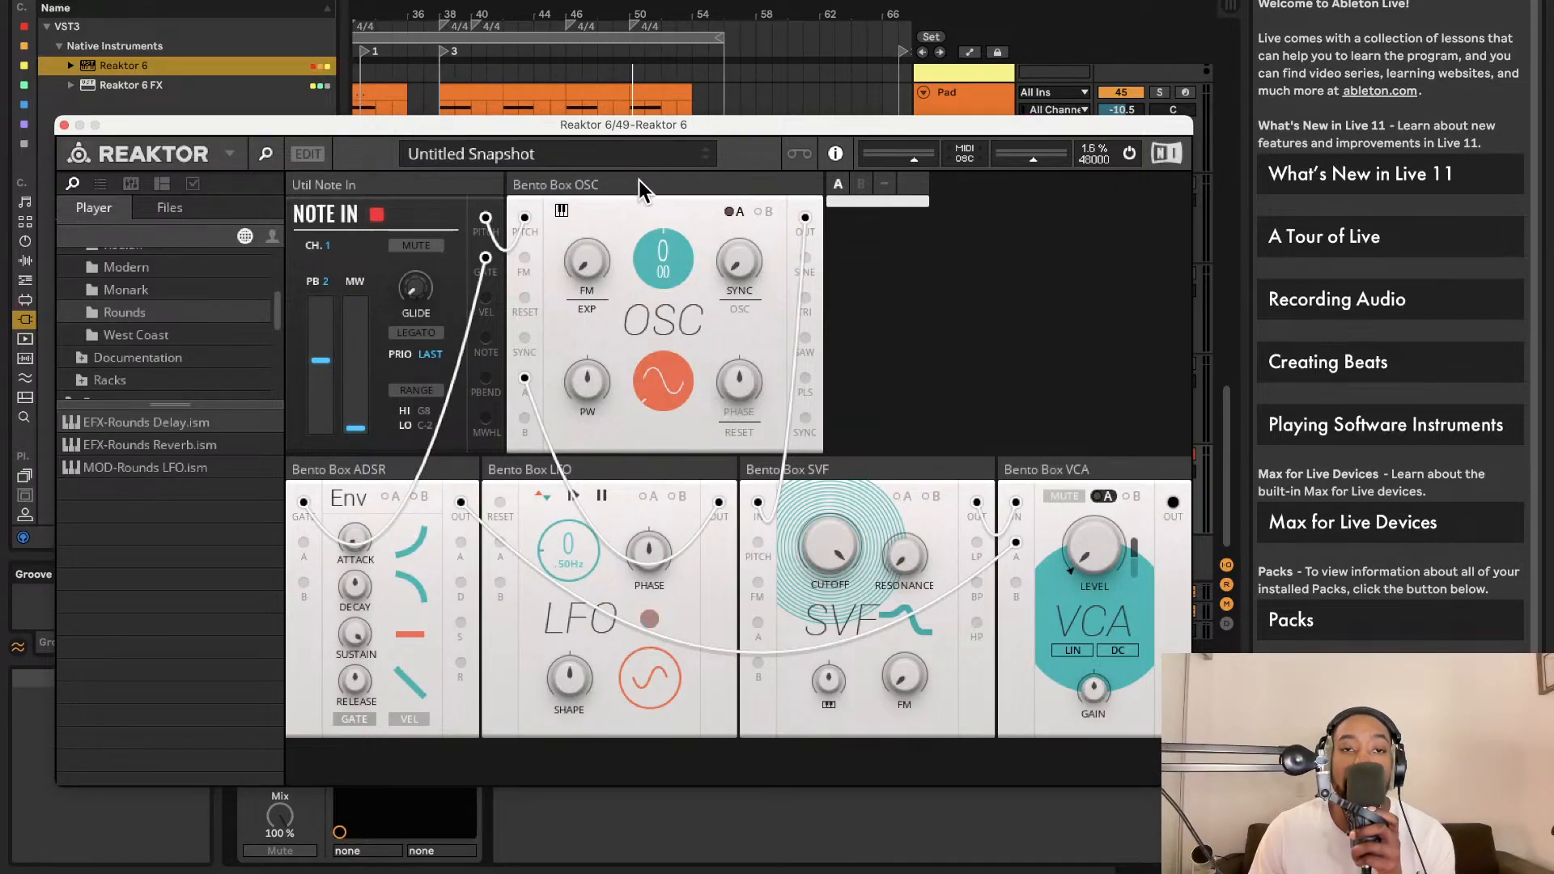
Try a triangle waveform on the Bento Box OSC module
mouse_move(639, 186)
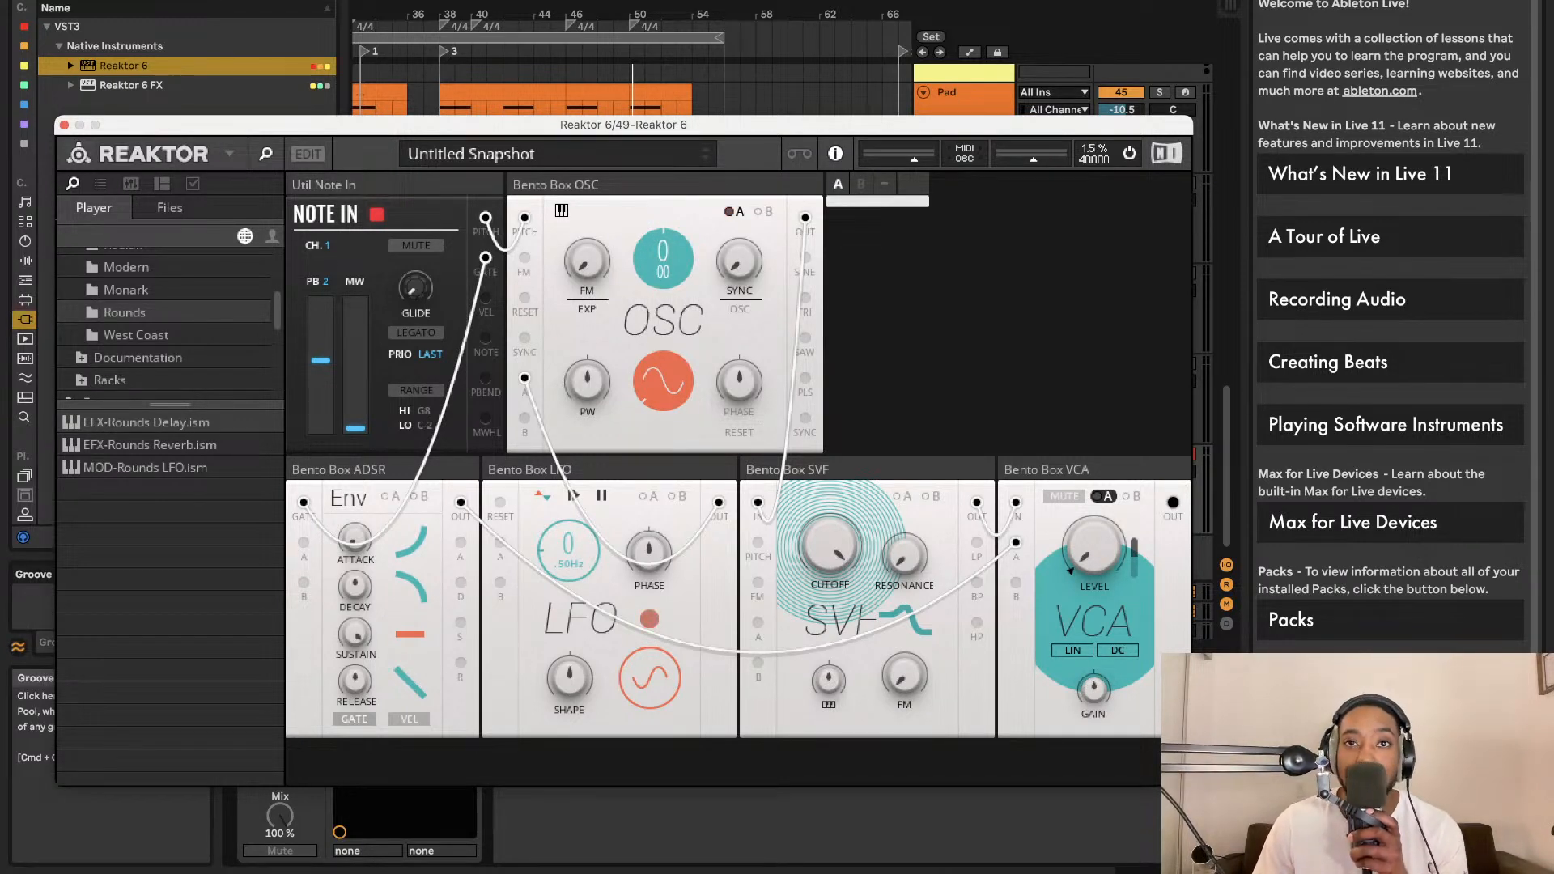
mouse_move(371, 601)
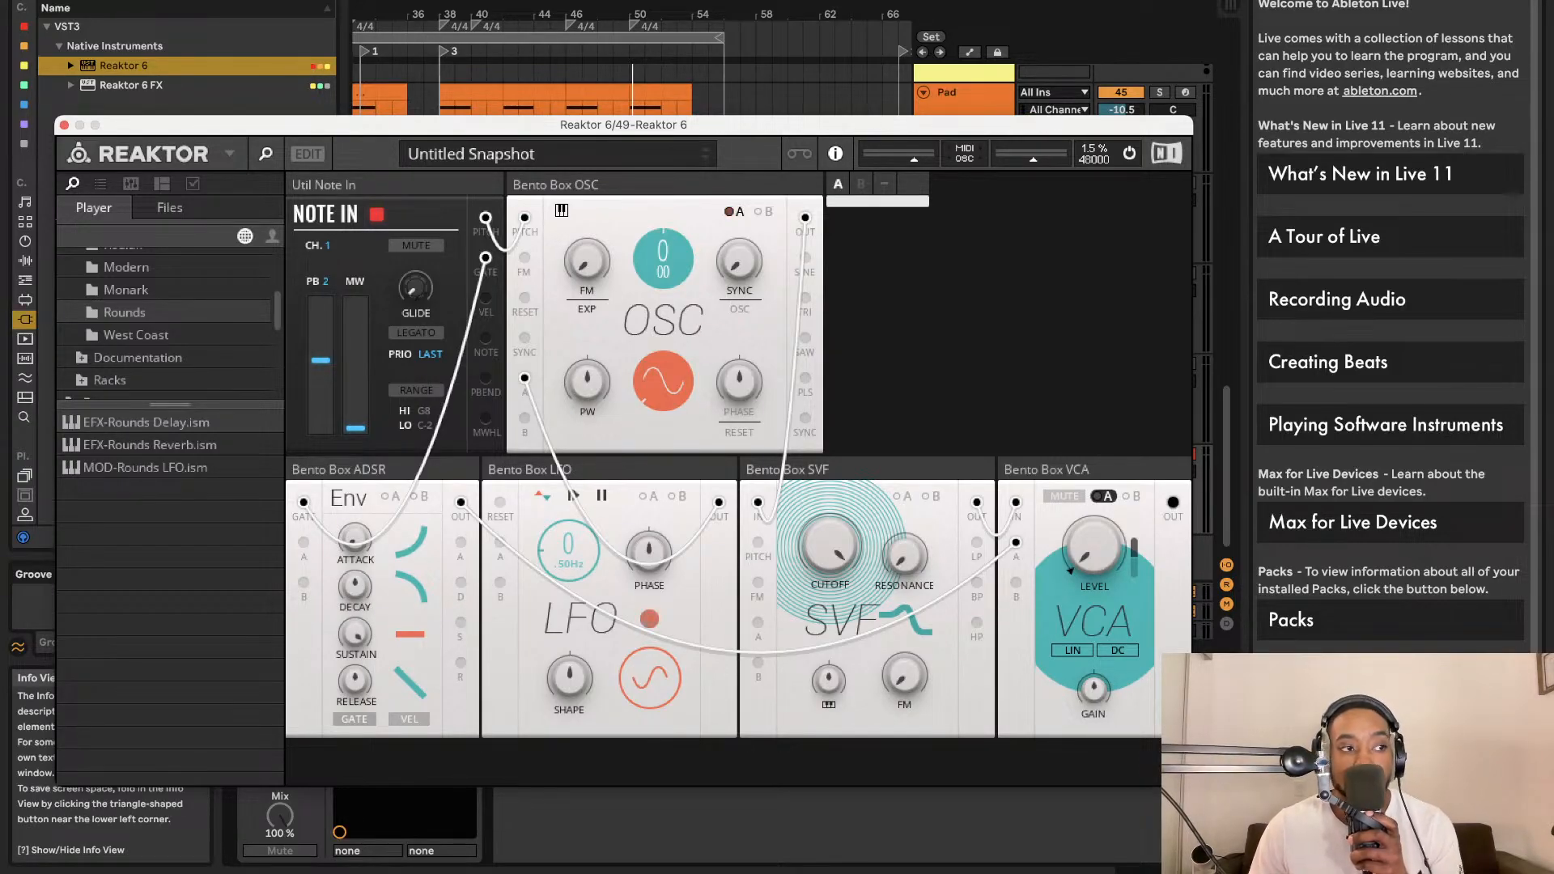
click(655, 381)
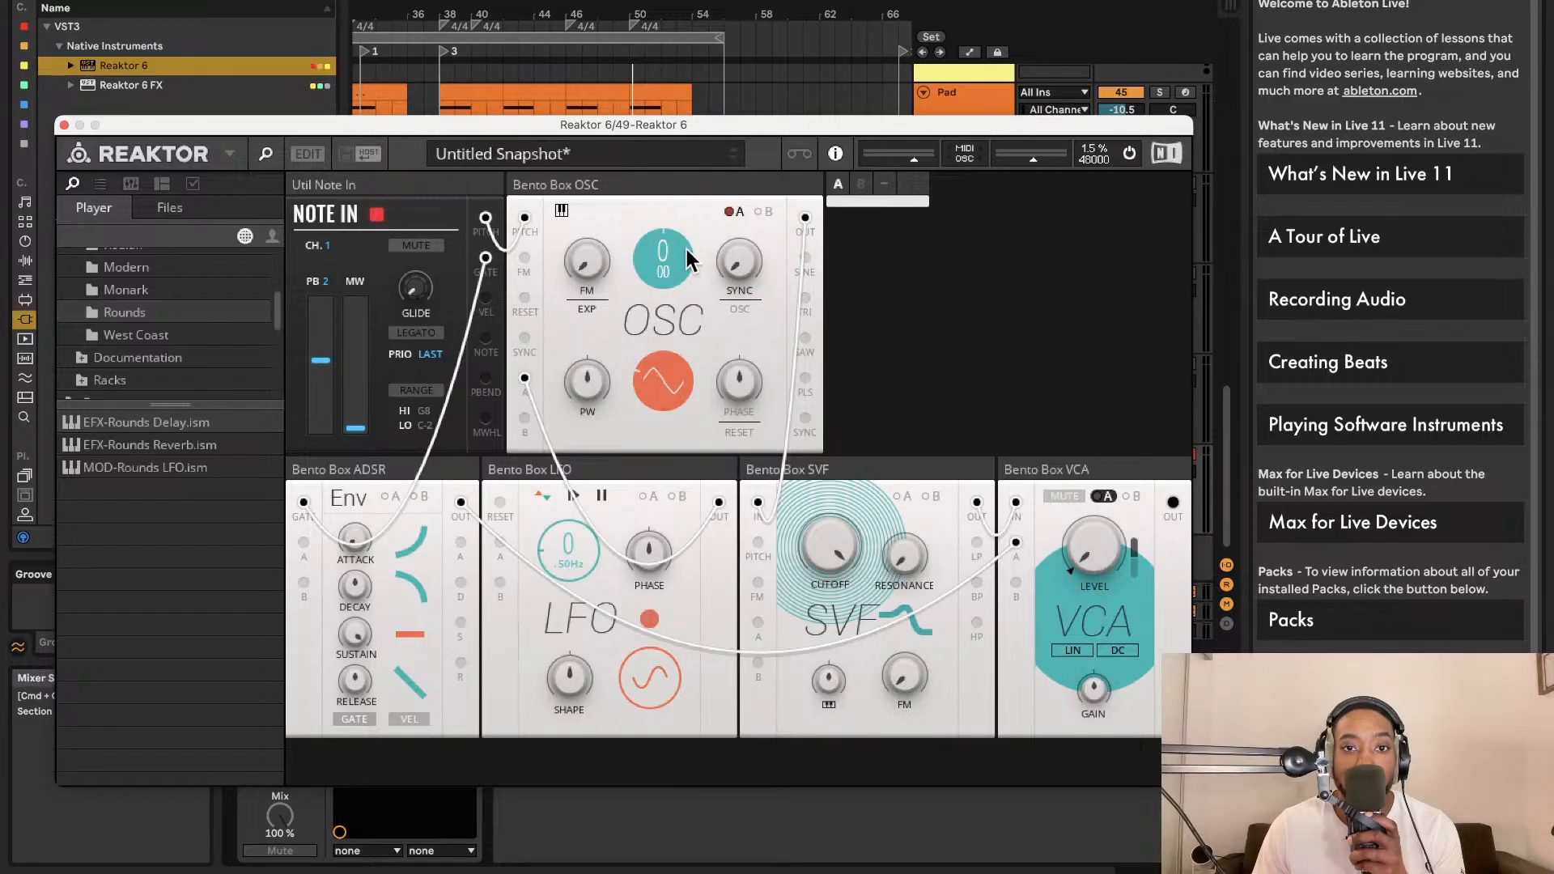
Turn on Reaktor's edit mode and arrange the window so the OSC panel and the wiring structure both show
click(307, 154)
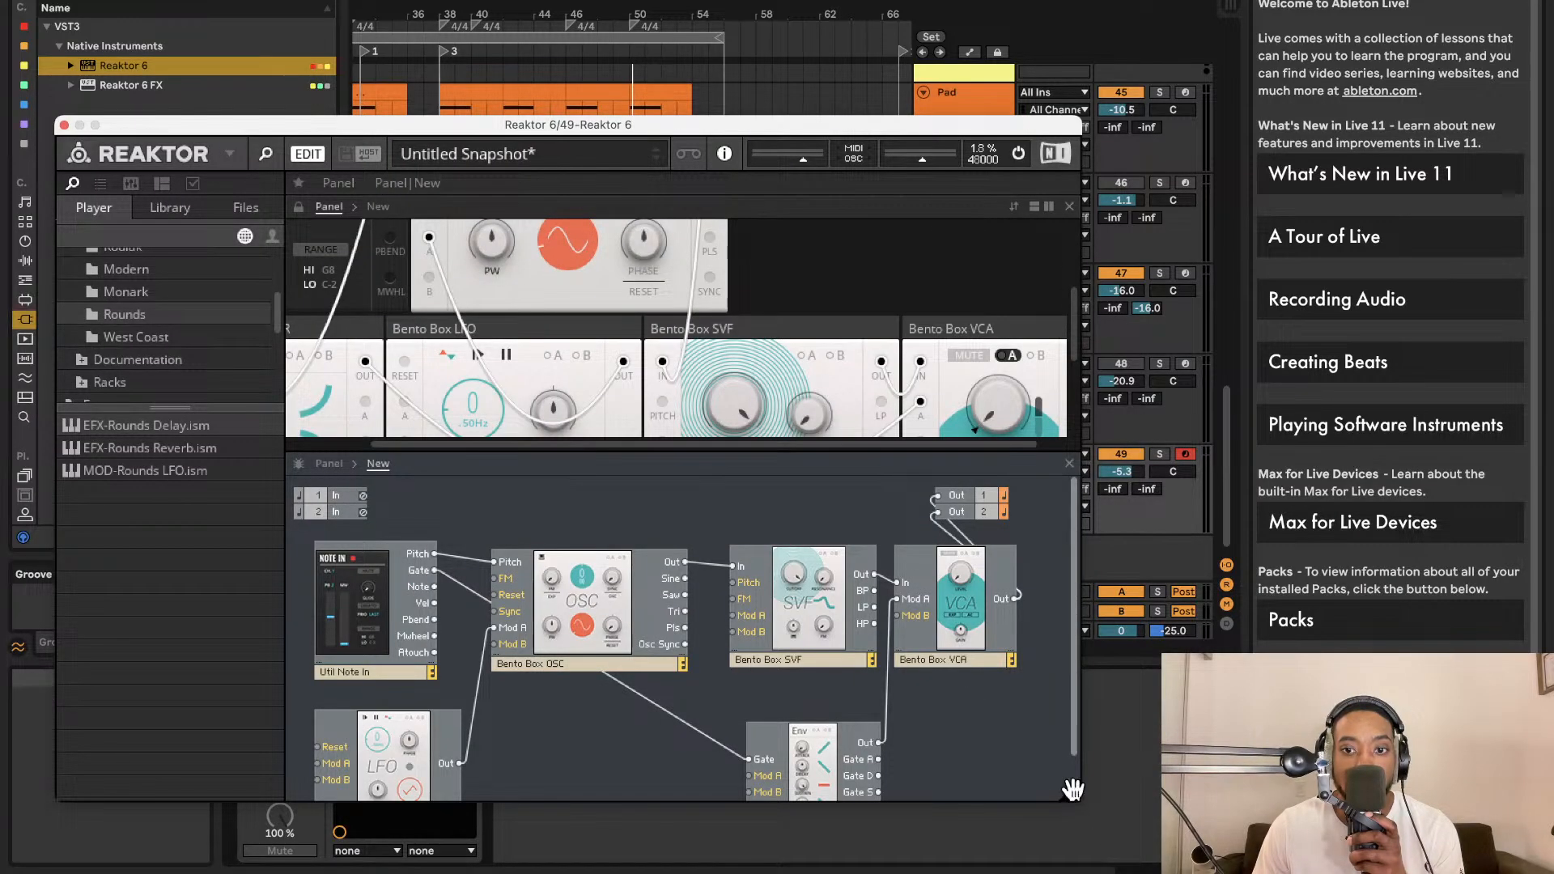
drag(1072, 794, 1097, 834)
drag(714, 128, 743, 32)
scroll(582, 125, up, 4)
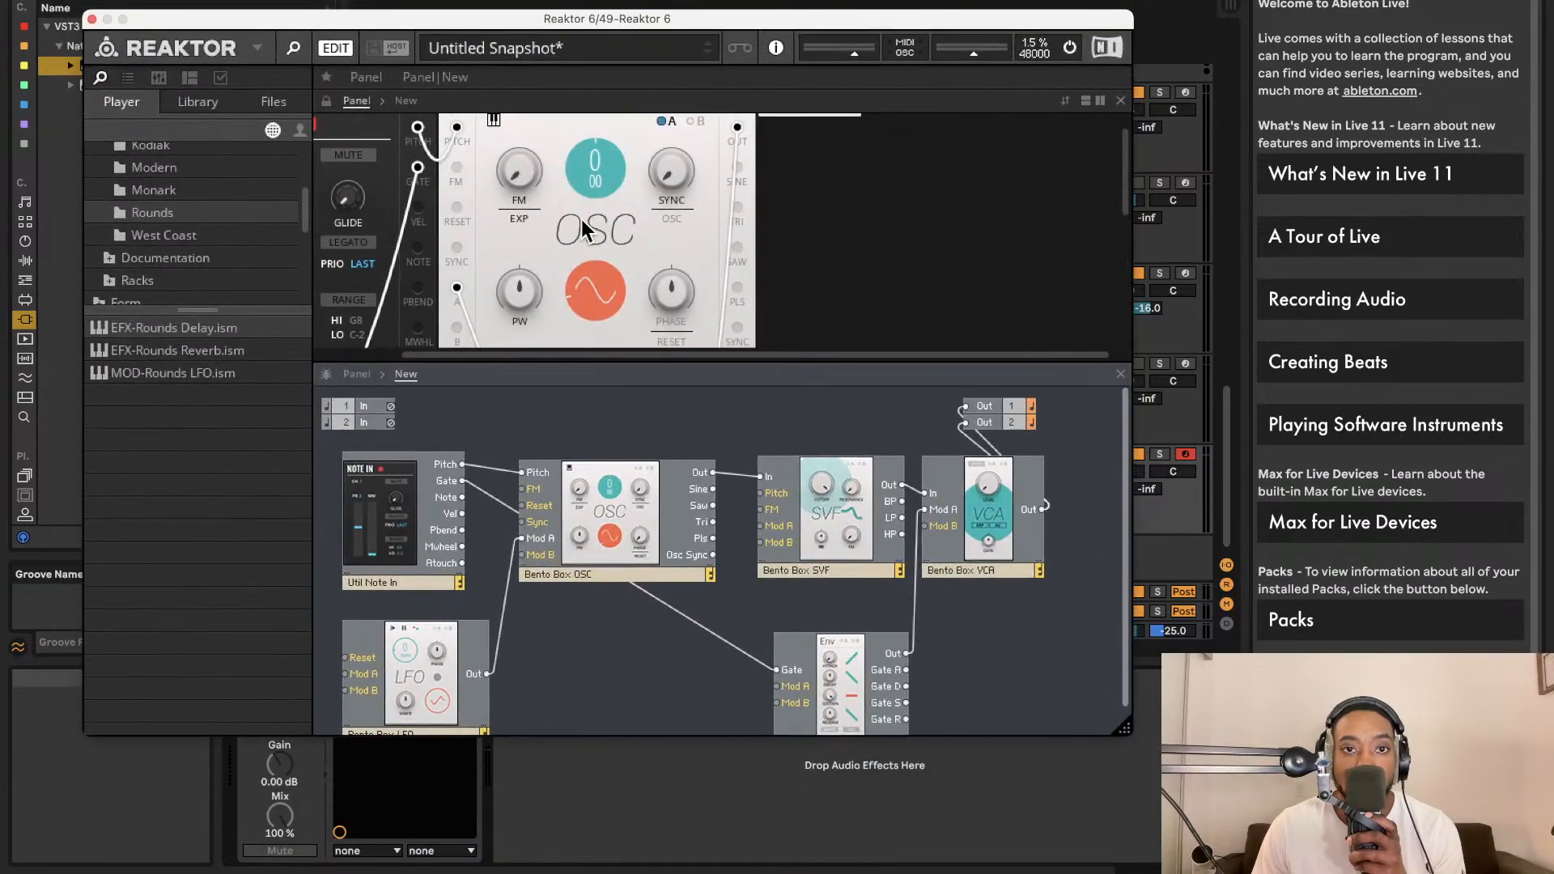
Set the Bento Box OSC waveform to sawtooth
click(593, 290)
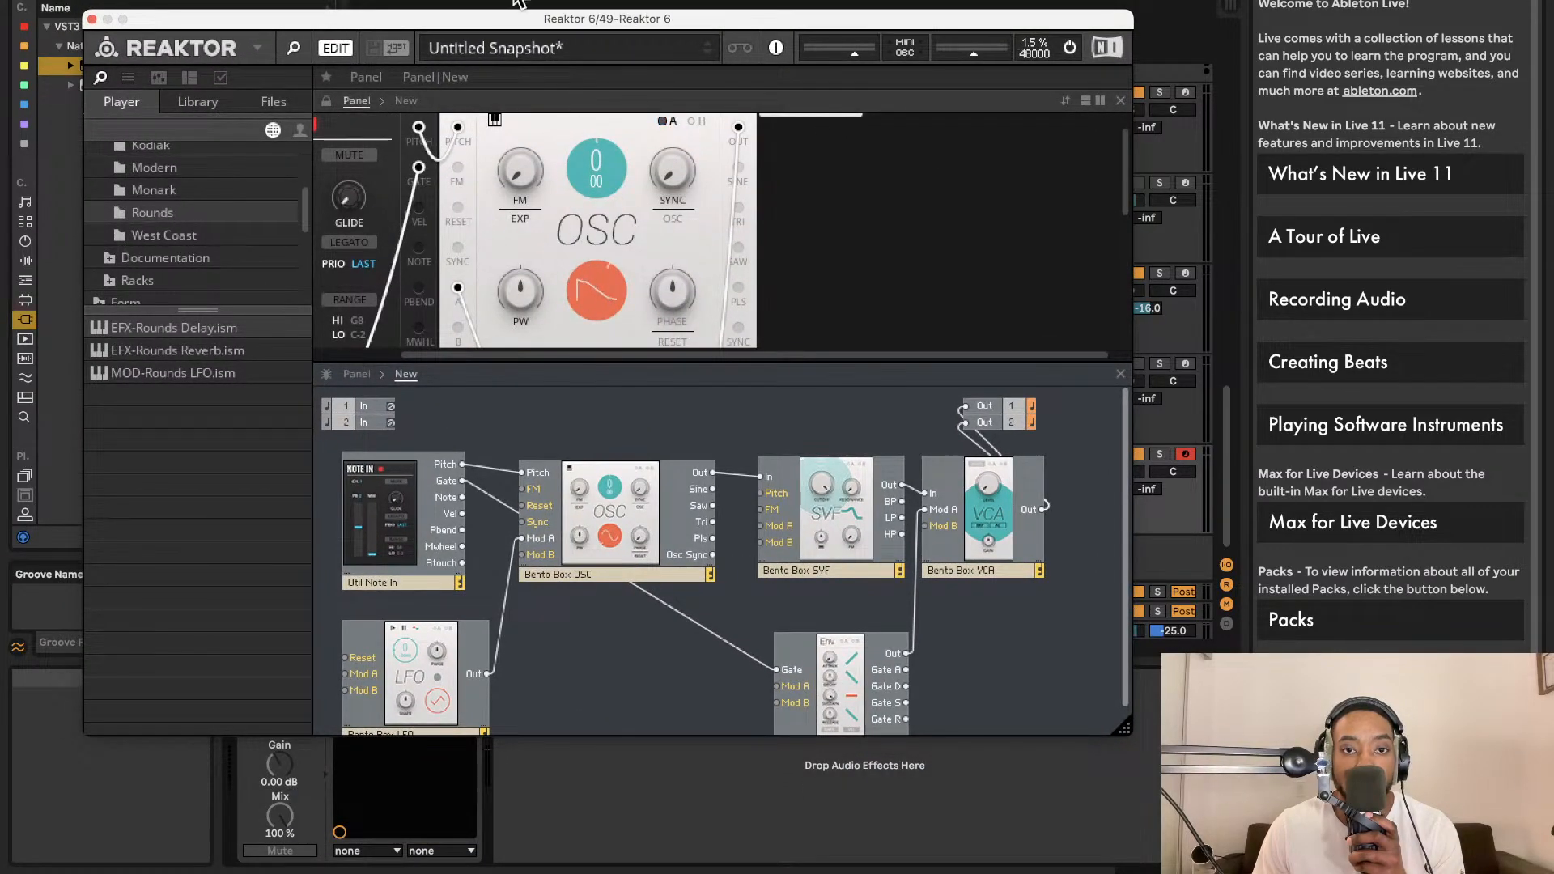
drag(453, 1, 451, 54)
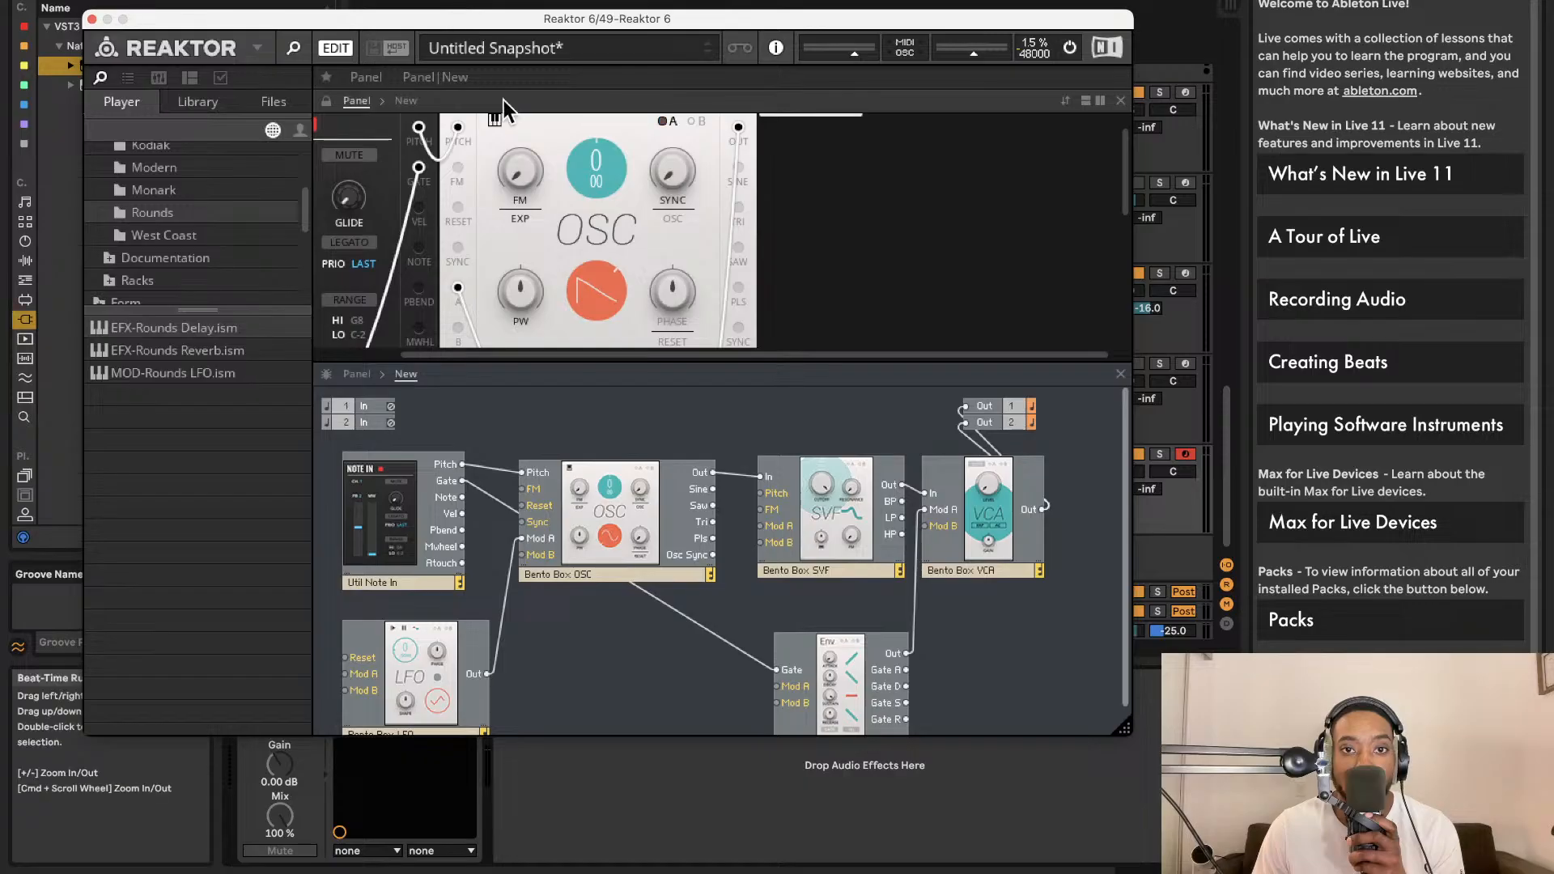
Set the Bento Box LFO rate to 3.40 Hz and lower the Bento Box SVF cutoff
scroll(633, 311, down, 2)
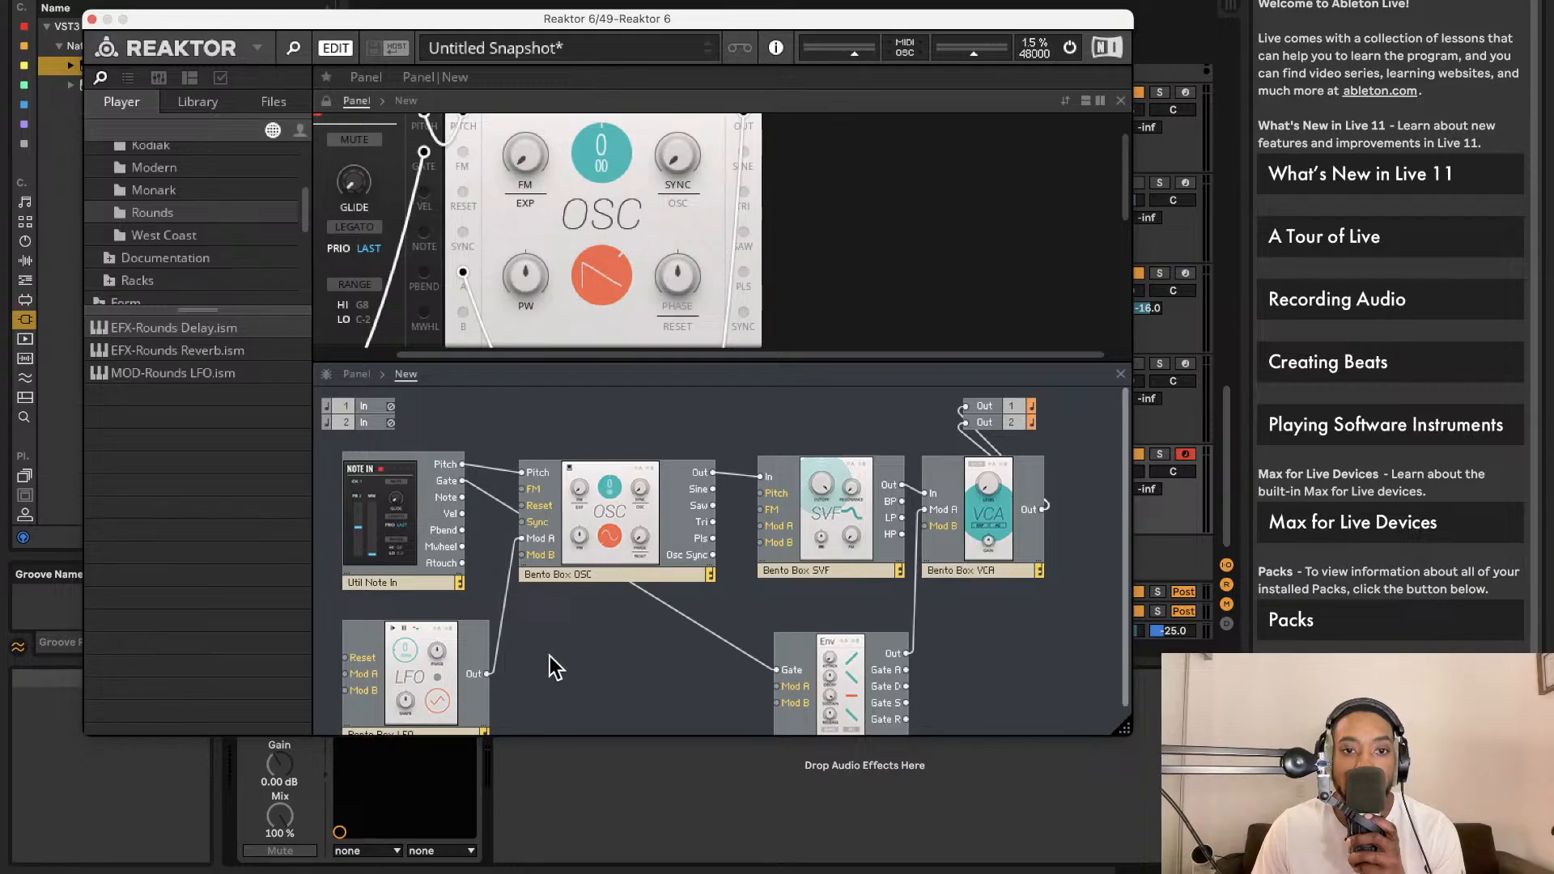
scroll(553, 324, down, 5)
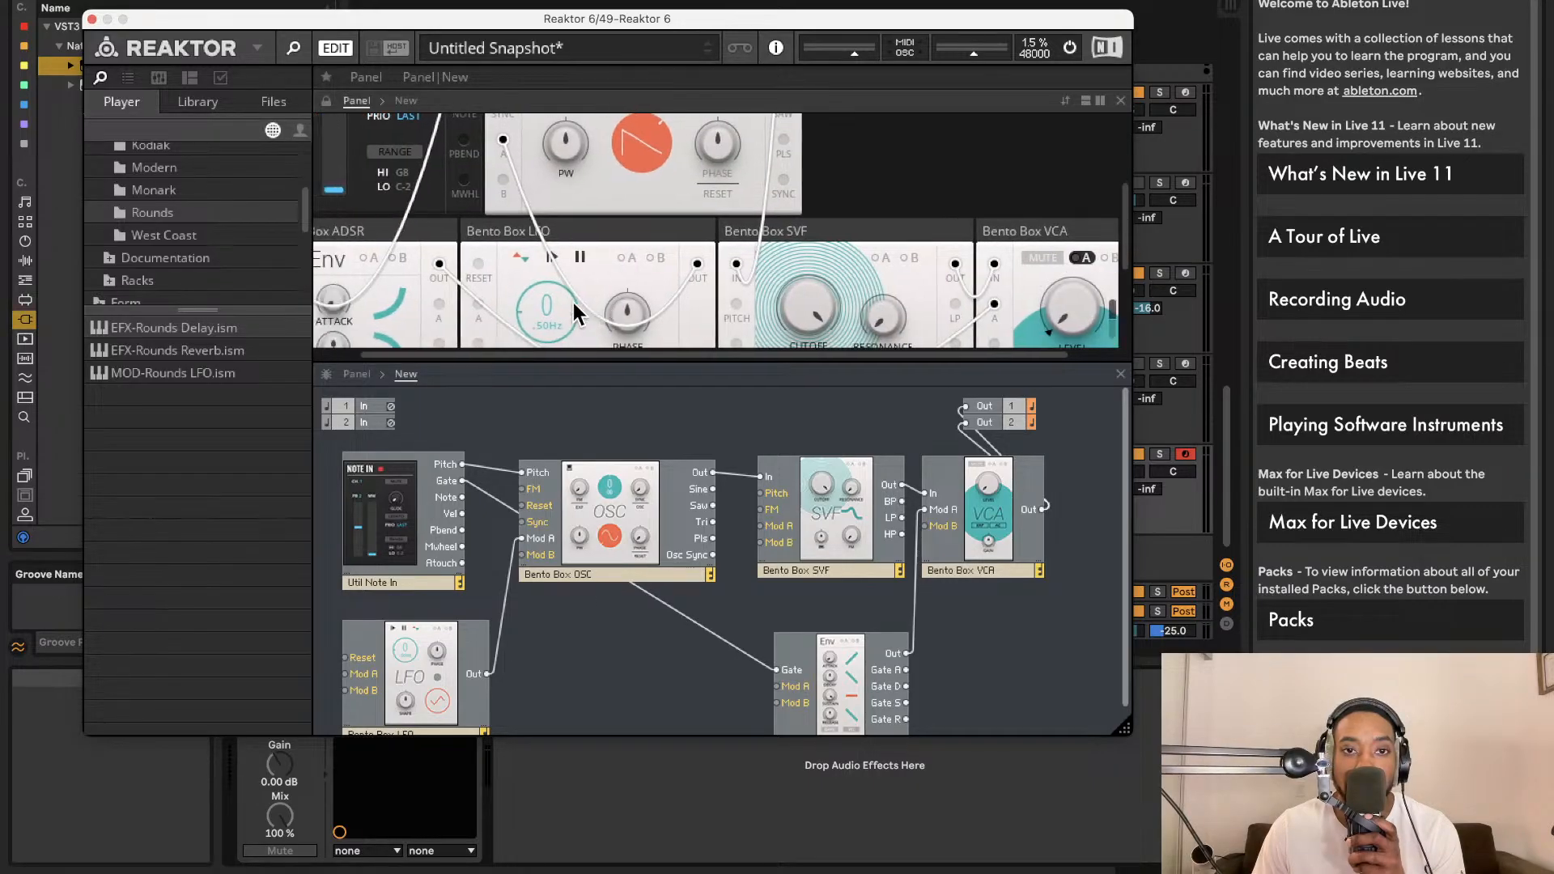
scroll(571, 247, up, 4)
scroll(568, 244, down, 4)
drag(831, 252, 829, 278)
scroll(887, 219, down, 2)
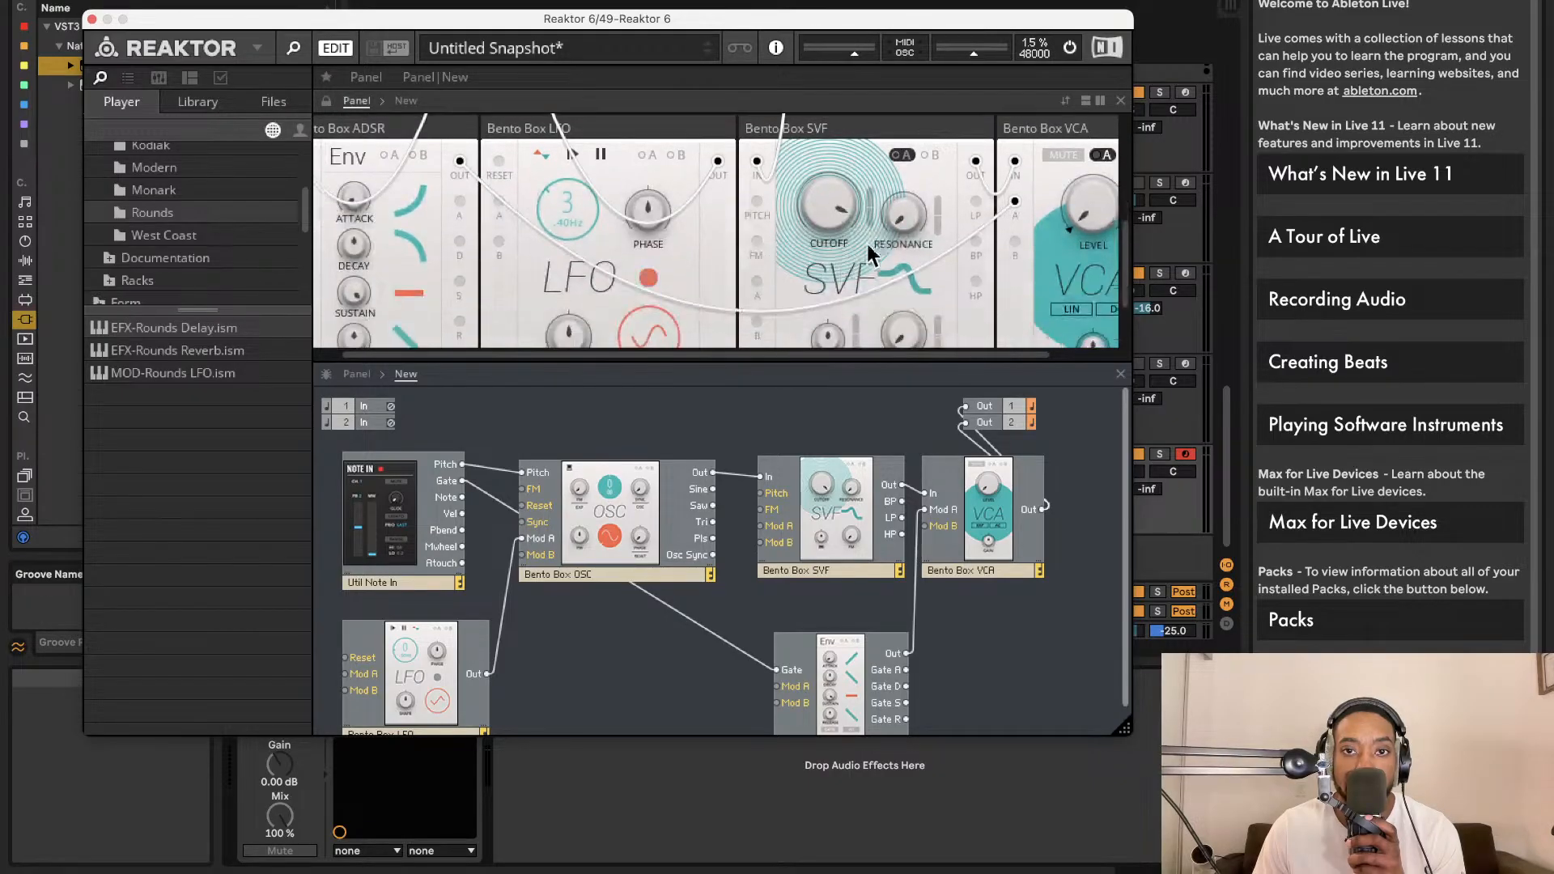
Raise the SVF cutoff's Mod A amount and reroute the LFO output from the OSC's Mod A to the SVF's Mod A
mouse_move(877, 134)
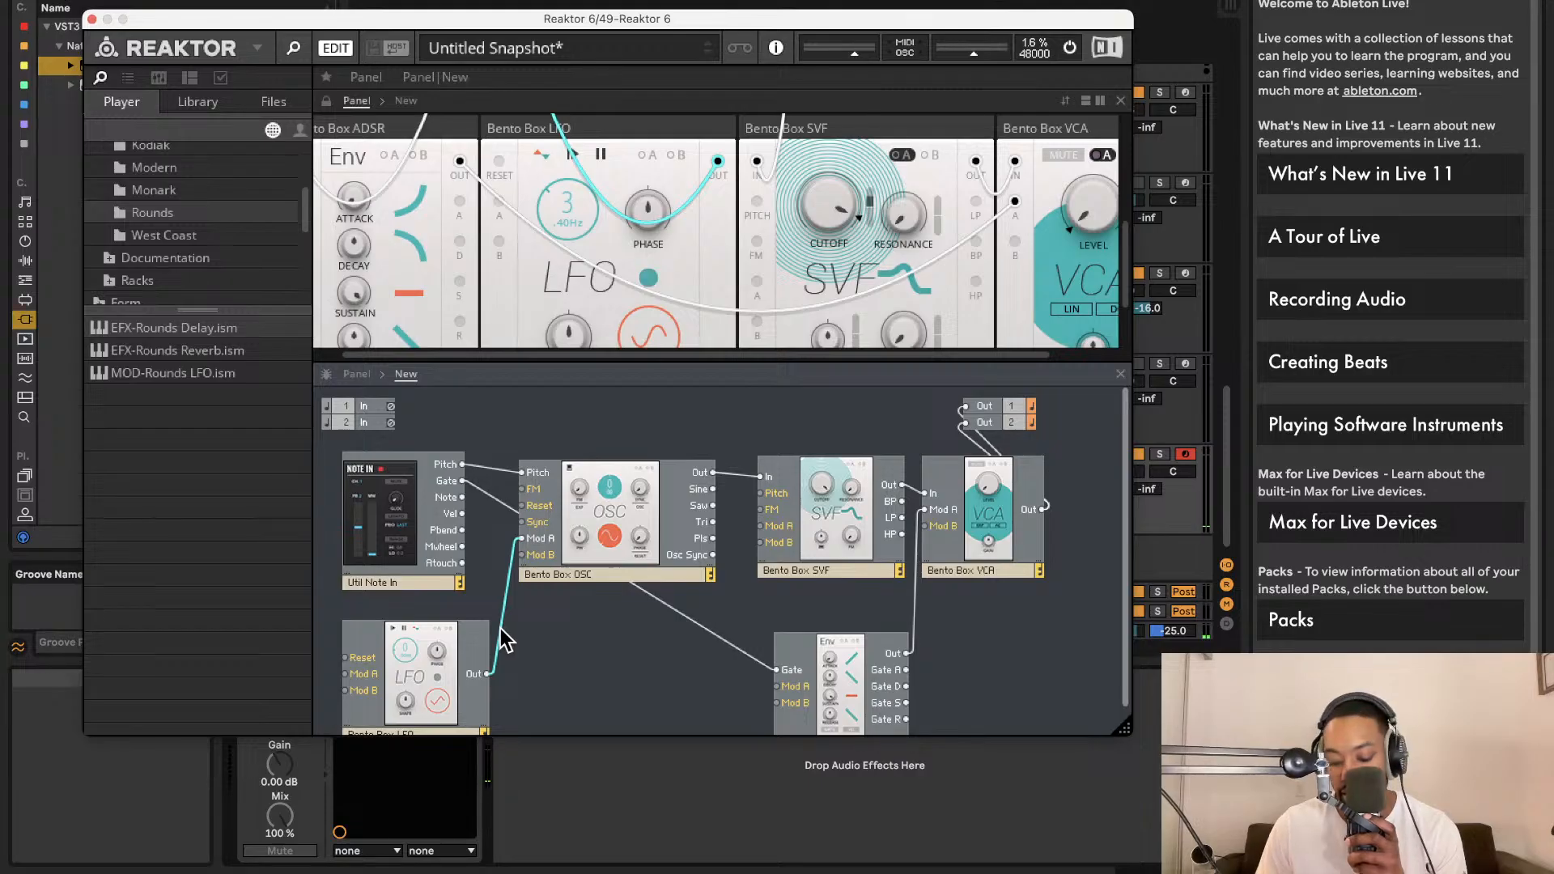
drag(486, 673, 779, 530)
mouse_move(905, 173)
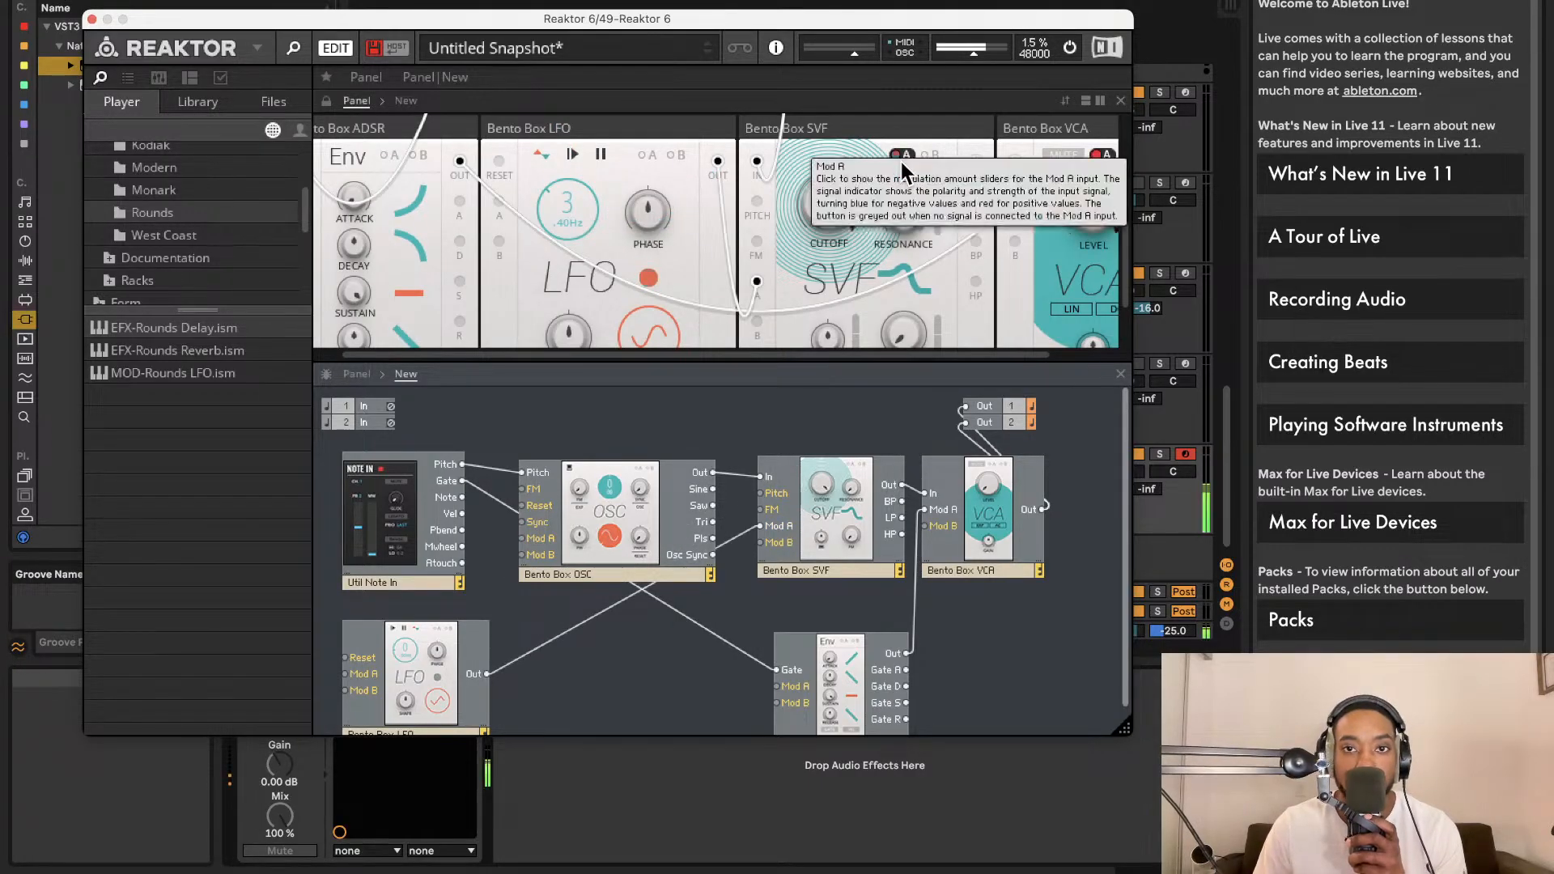
Check the OSC's sawtooth waveform and lower the Bento Box LFO rate to 1.10 Hz
scroll(701, 208, up, 5)
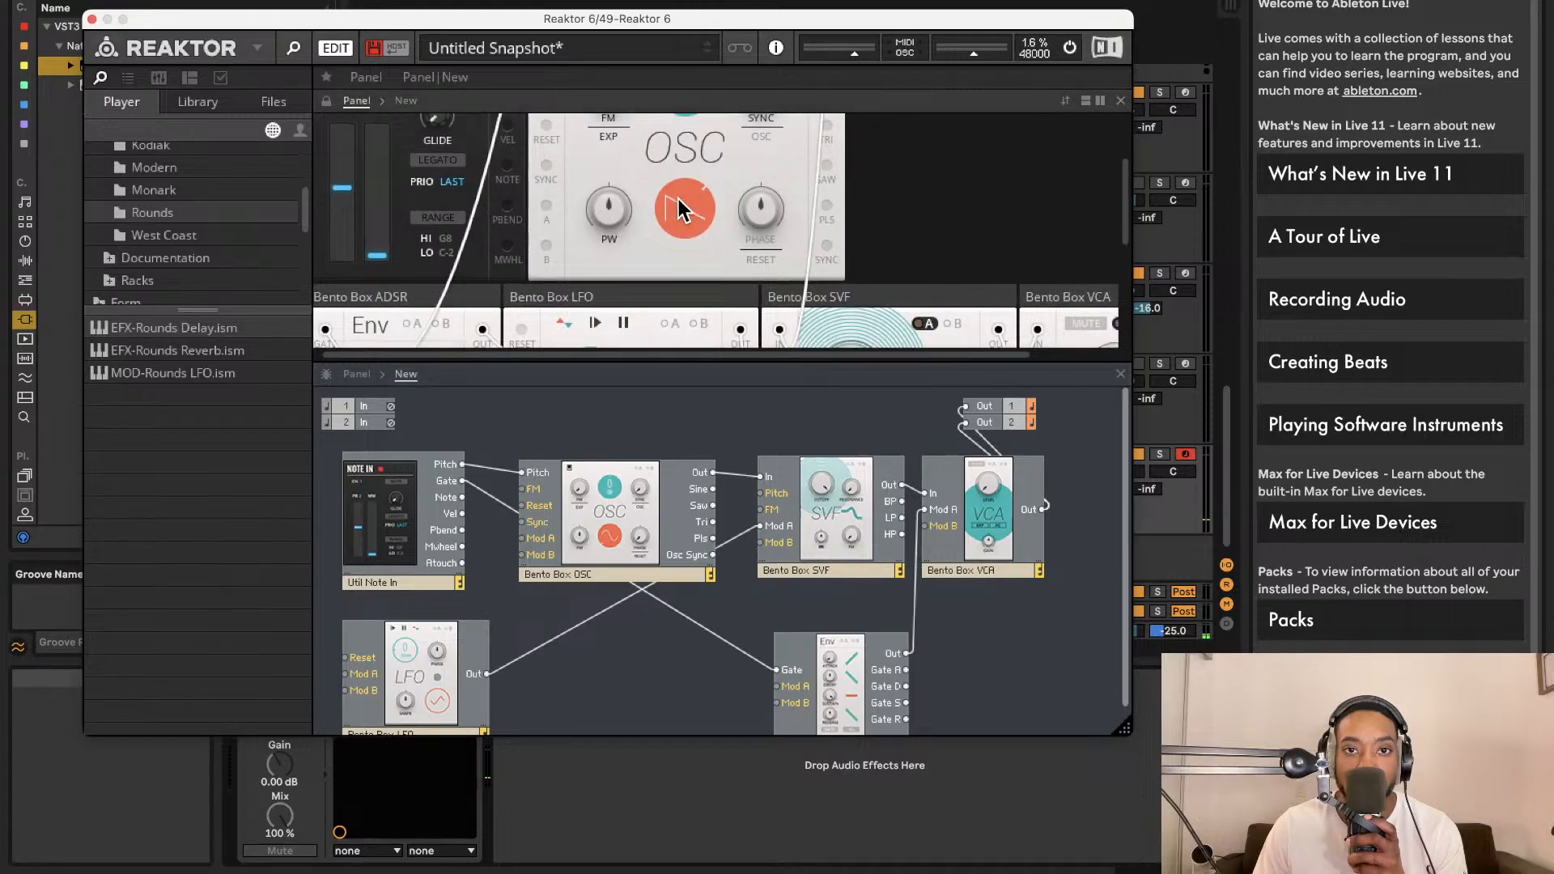
click(681, 213)
scroll(680, 217, up, 3)
scroll(684, 219, down, 4)
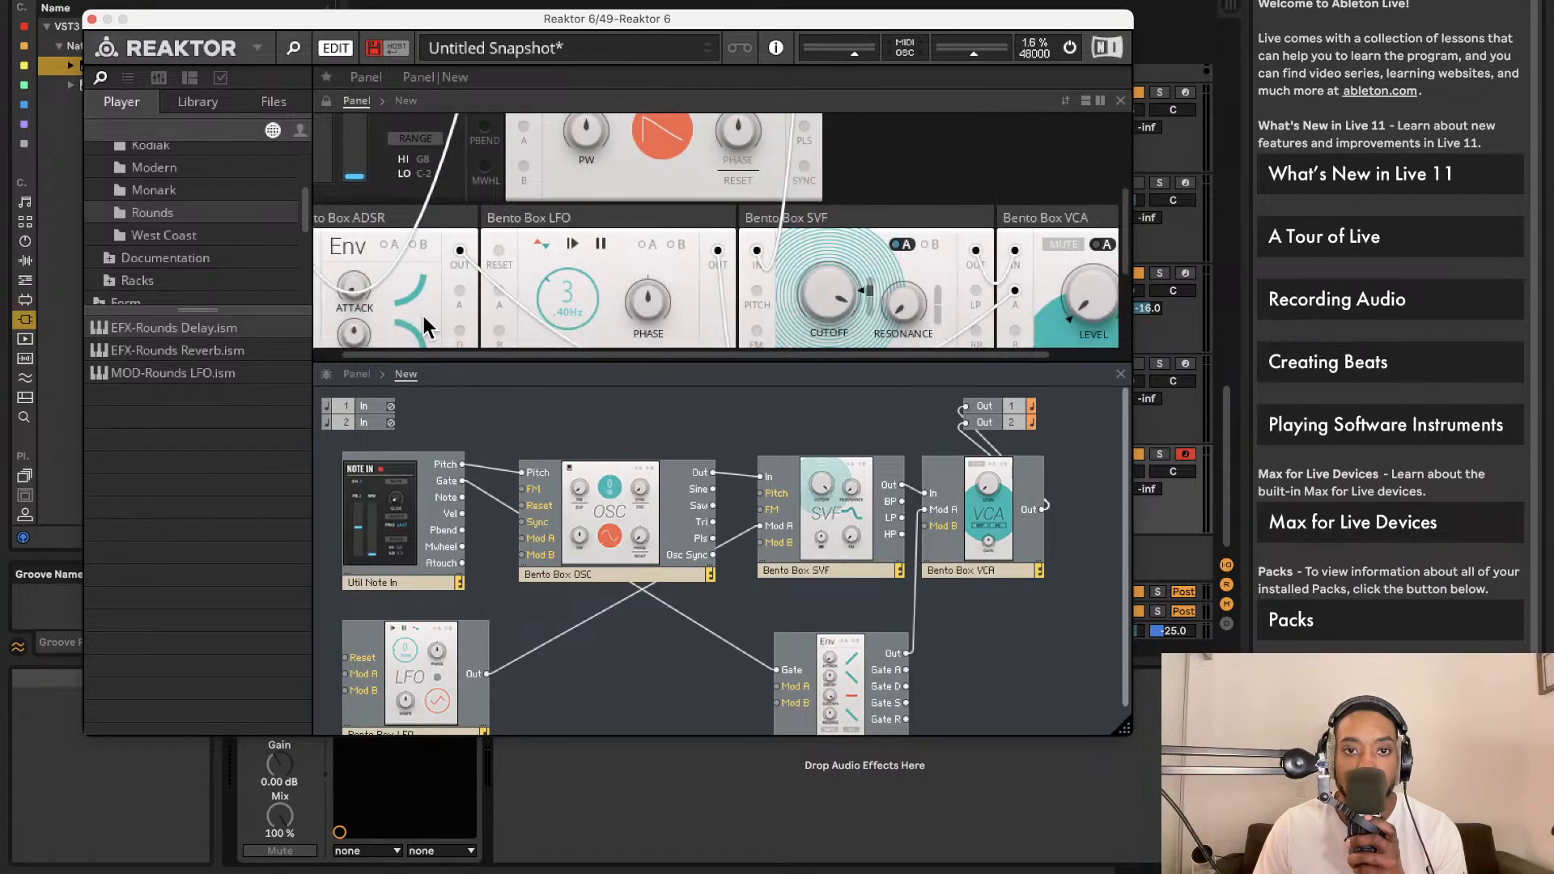
drag(559, 301, 553, 327)
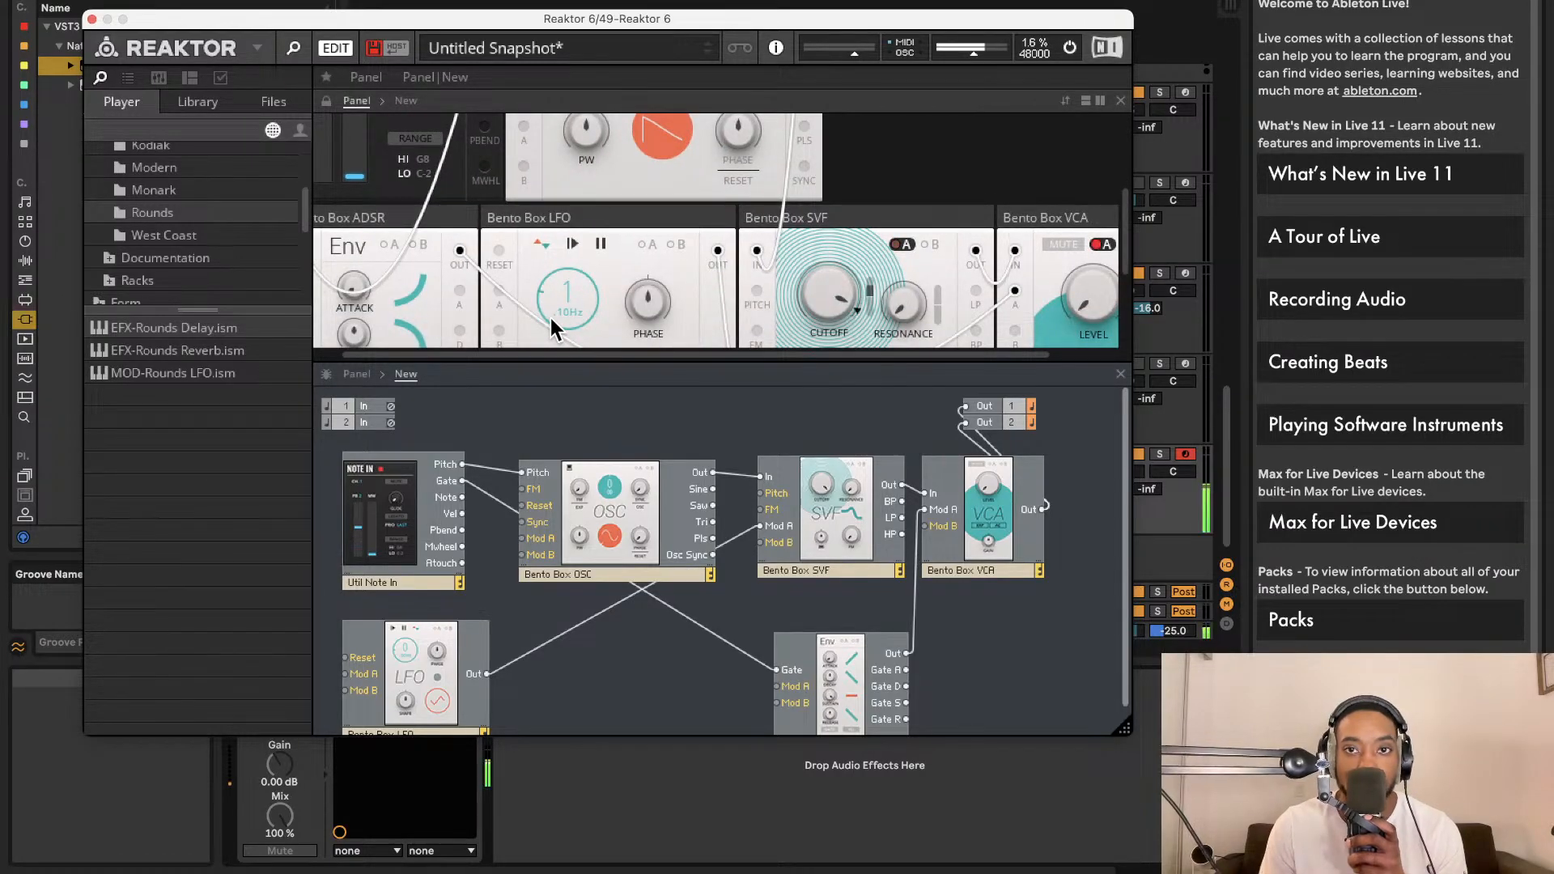
Move the Reaktor window clear of the track controls, play the arrangement, and bring the window back into full view
drag(967, 52, 709, 63)
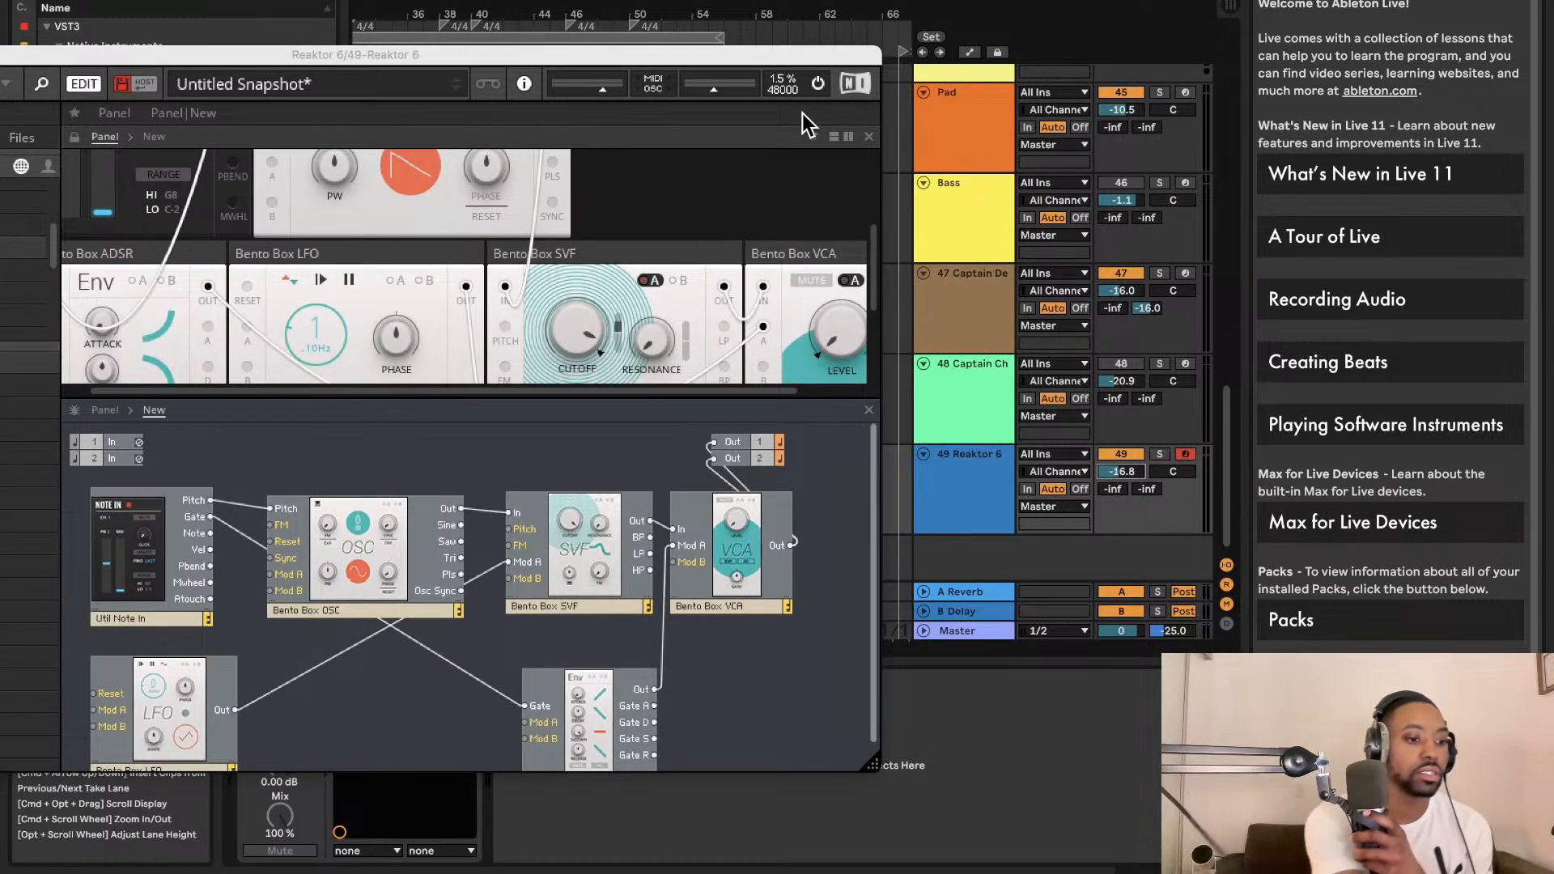
key(space)
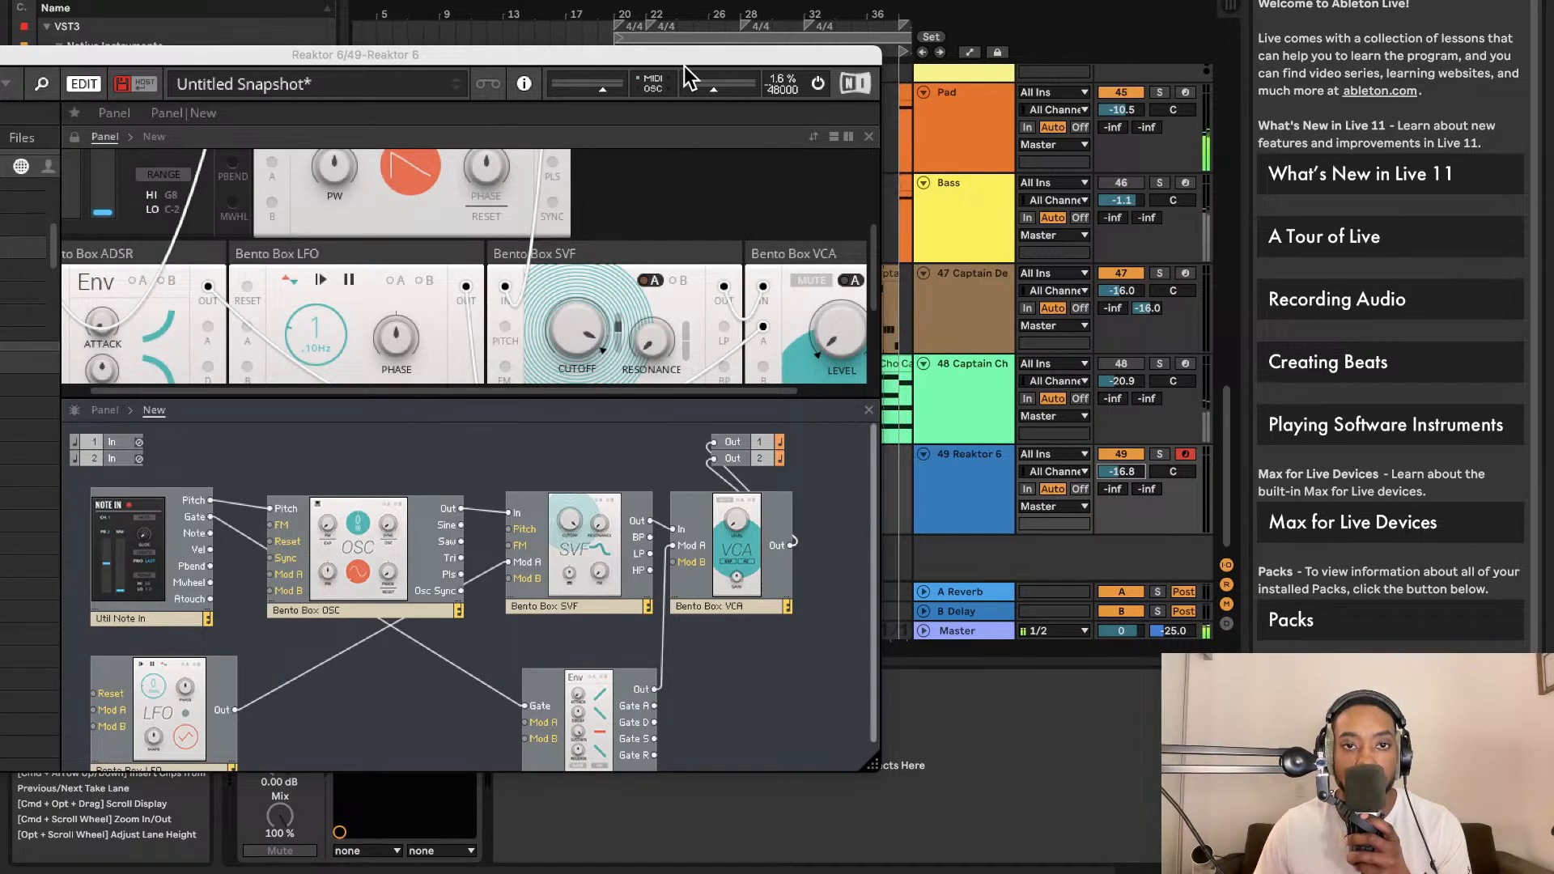
drag(688, 75, 890, 42)
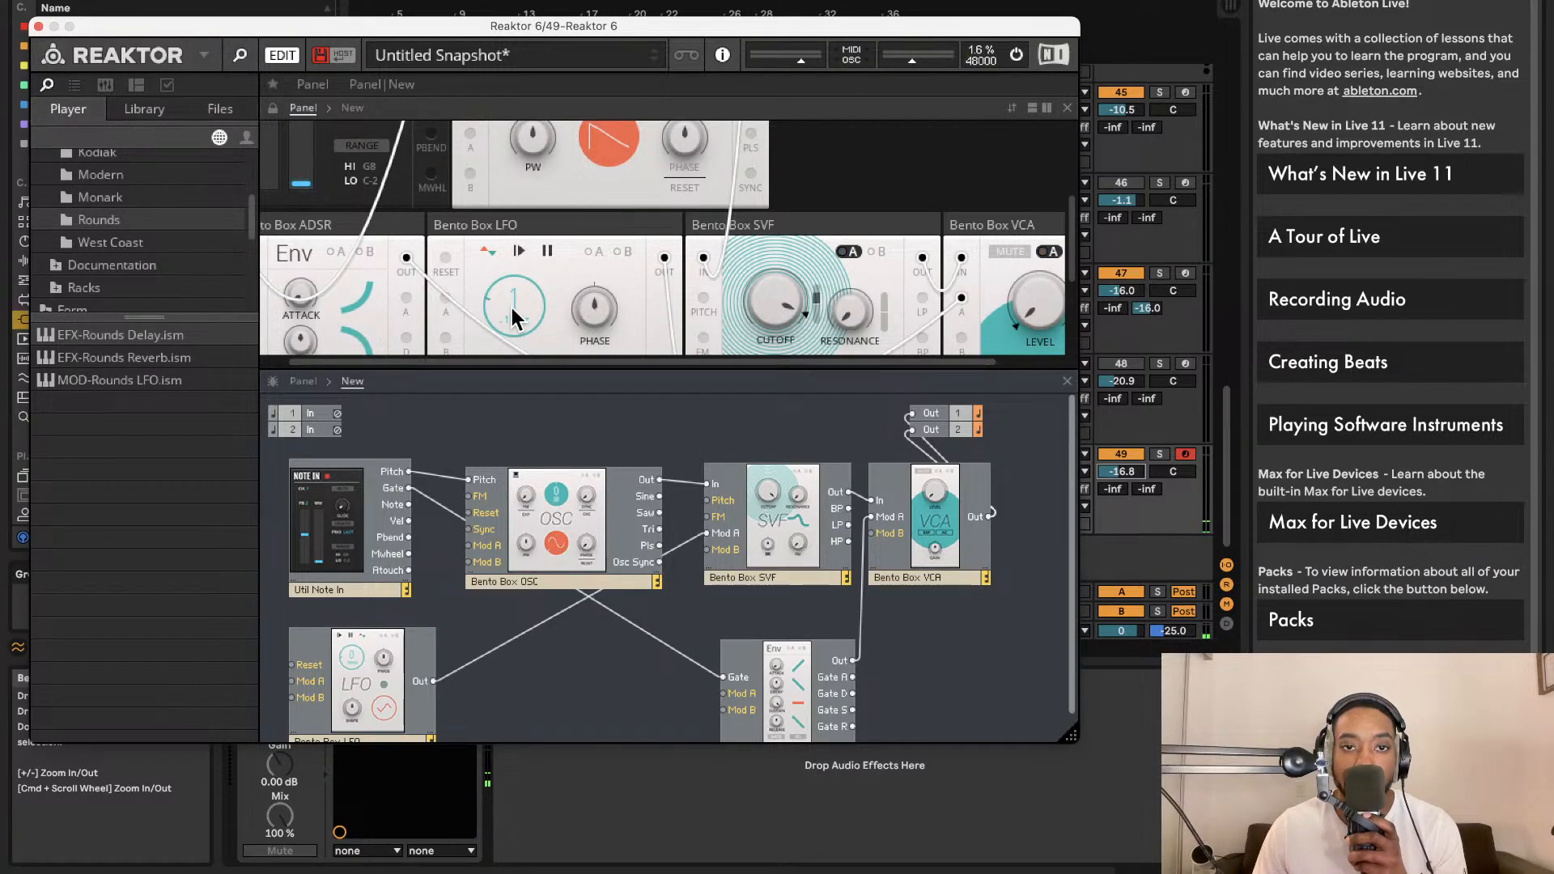
Set the Bento Box LFO rate to 0.74 Hz and raise the SVF cutoff to about 1.94 kHz
drag(513, 310, 512, 318)
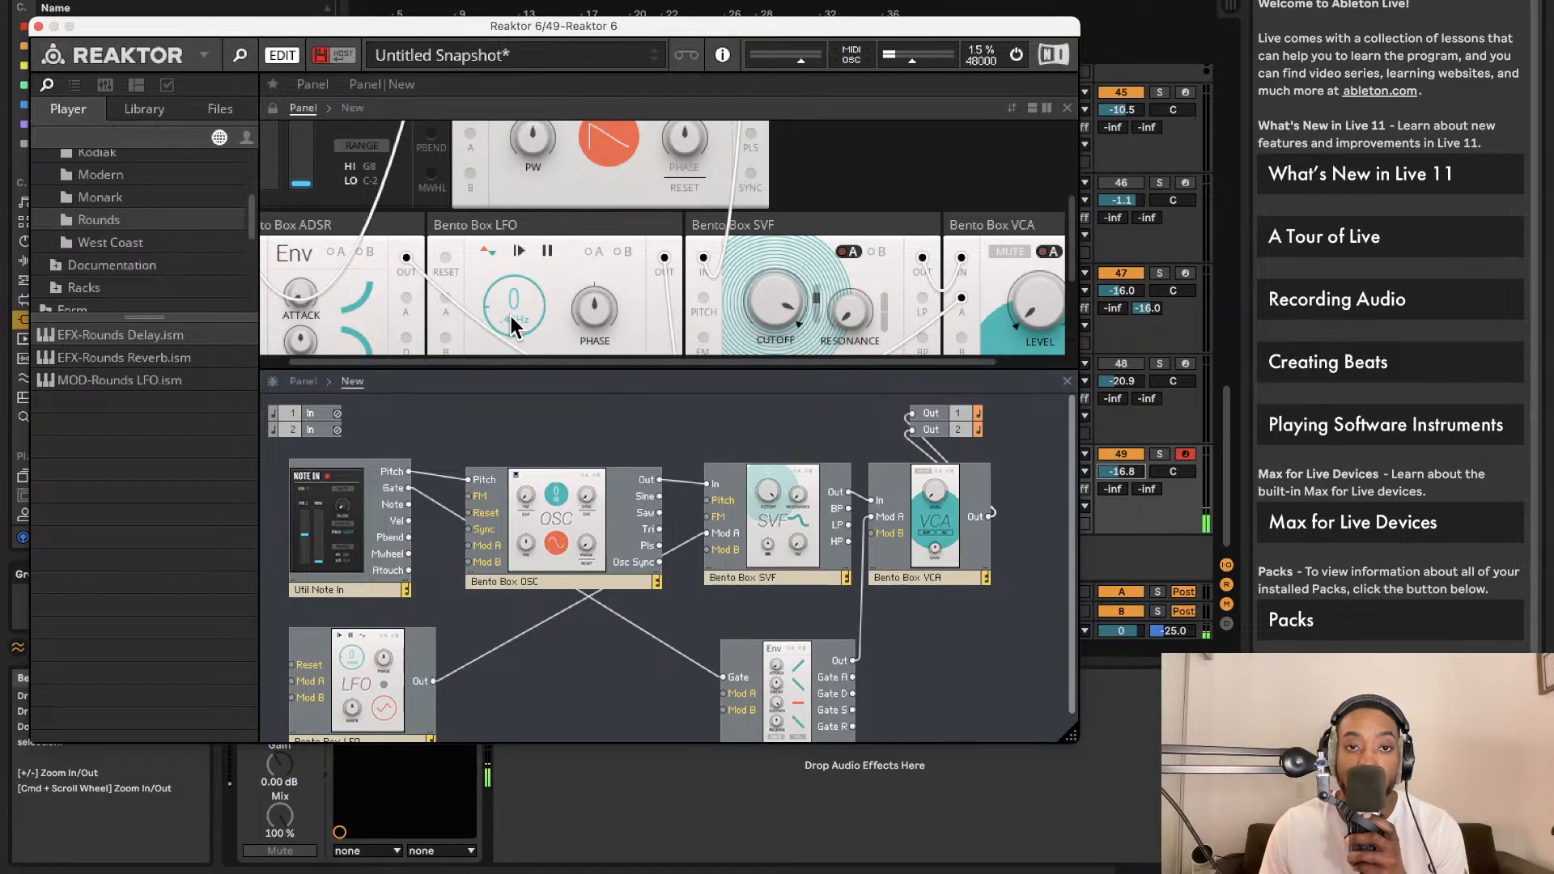
drag(804, 303, 769, 410)
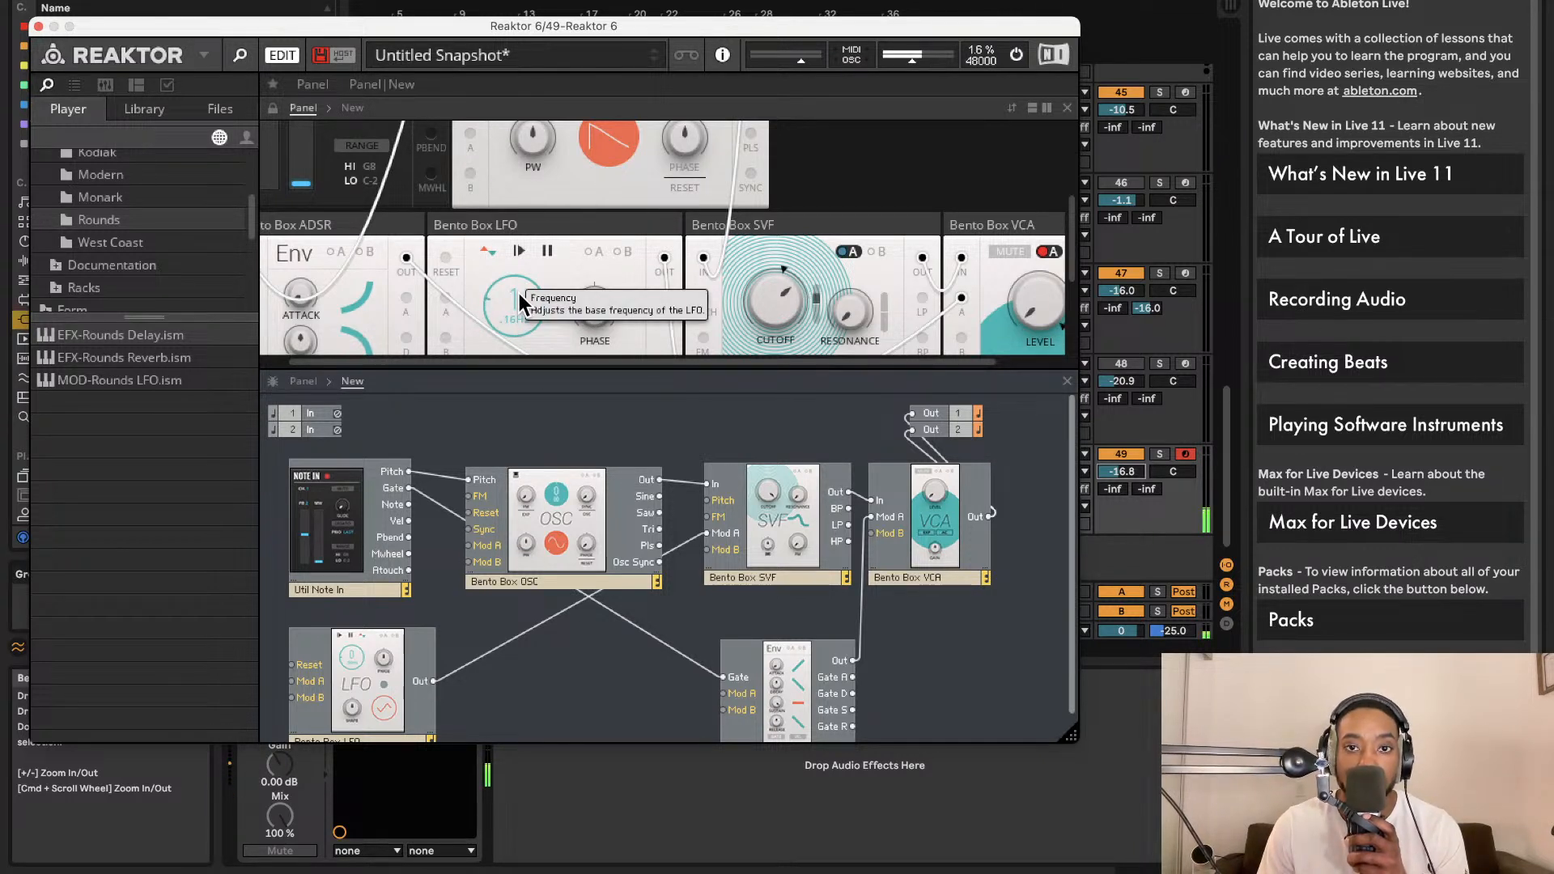
drag(515, 297, 515, 304)
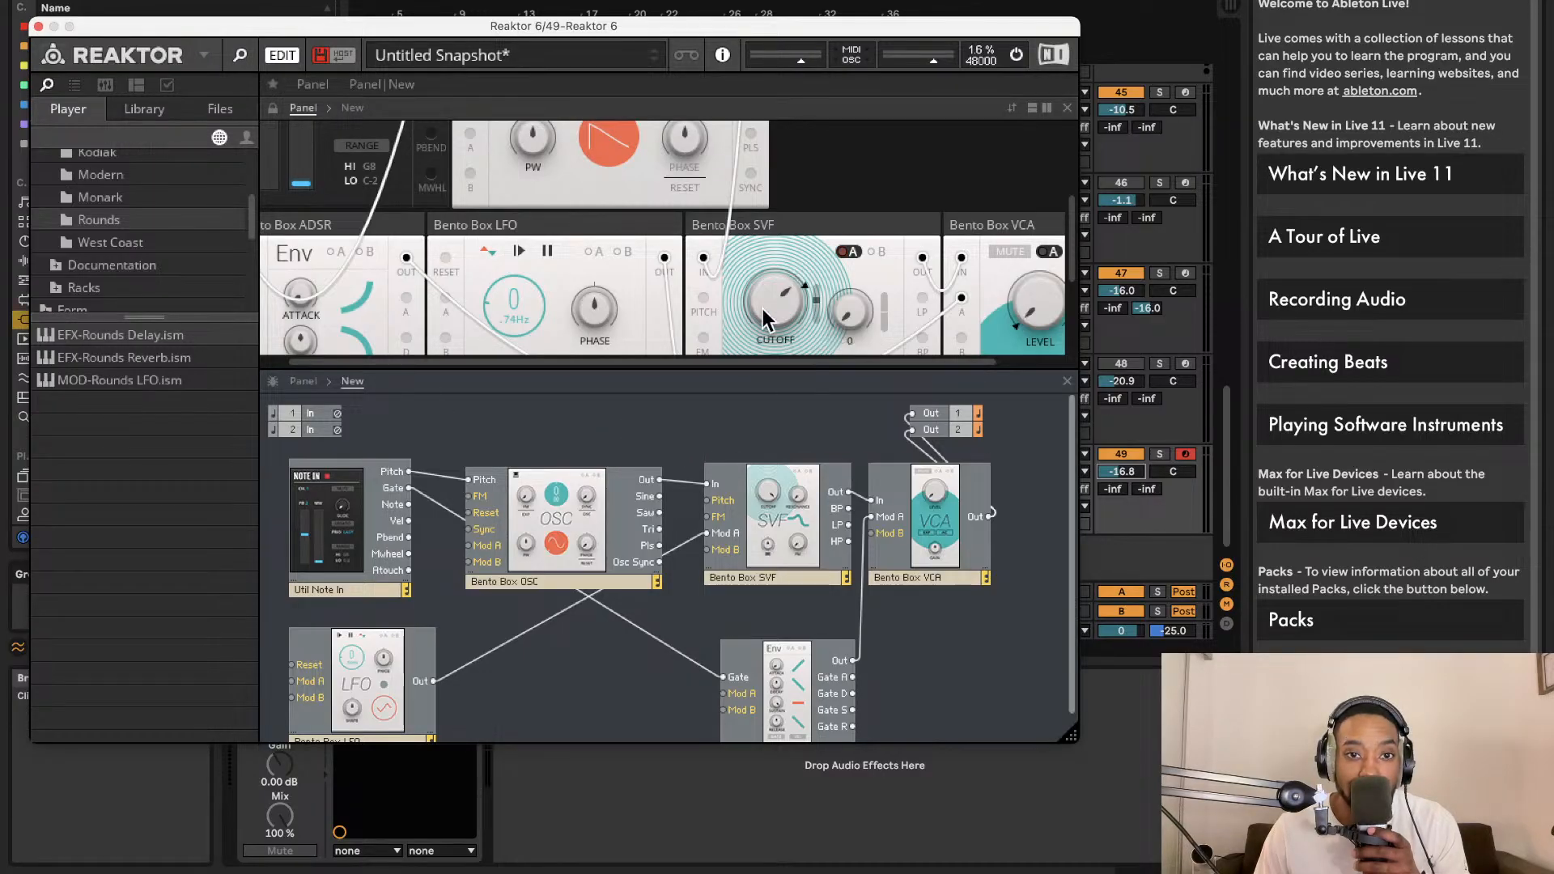
Also connect the LFO output to the OSC's Mod A input and show the OSC's Mod A amount sliders
scroll(753, 295, down, 2)
scroll(752, 297, down, 1)
scroll(748, 296, up, 1)
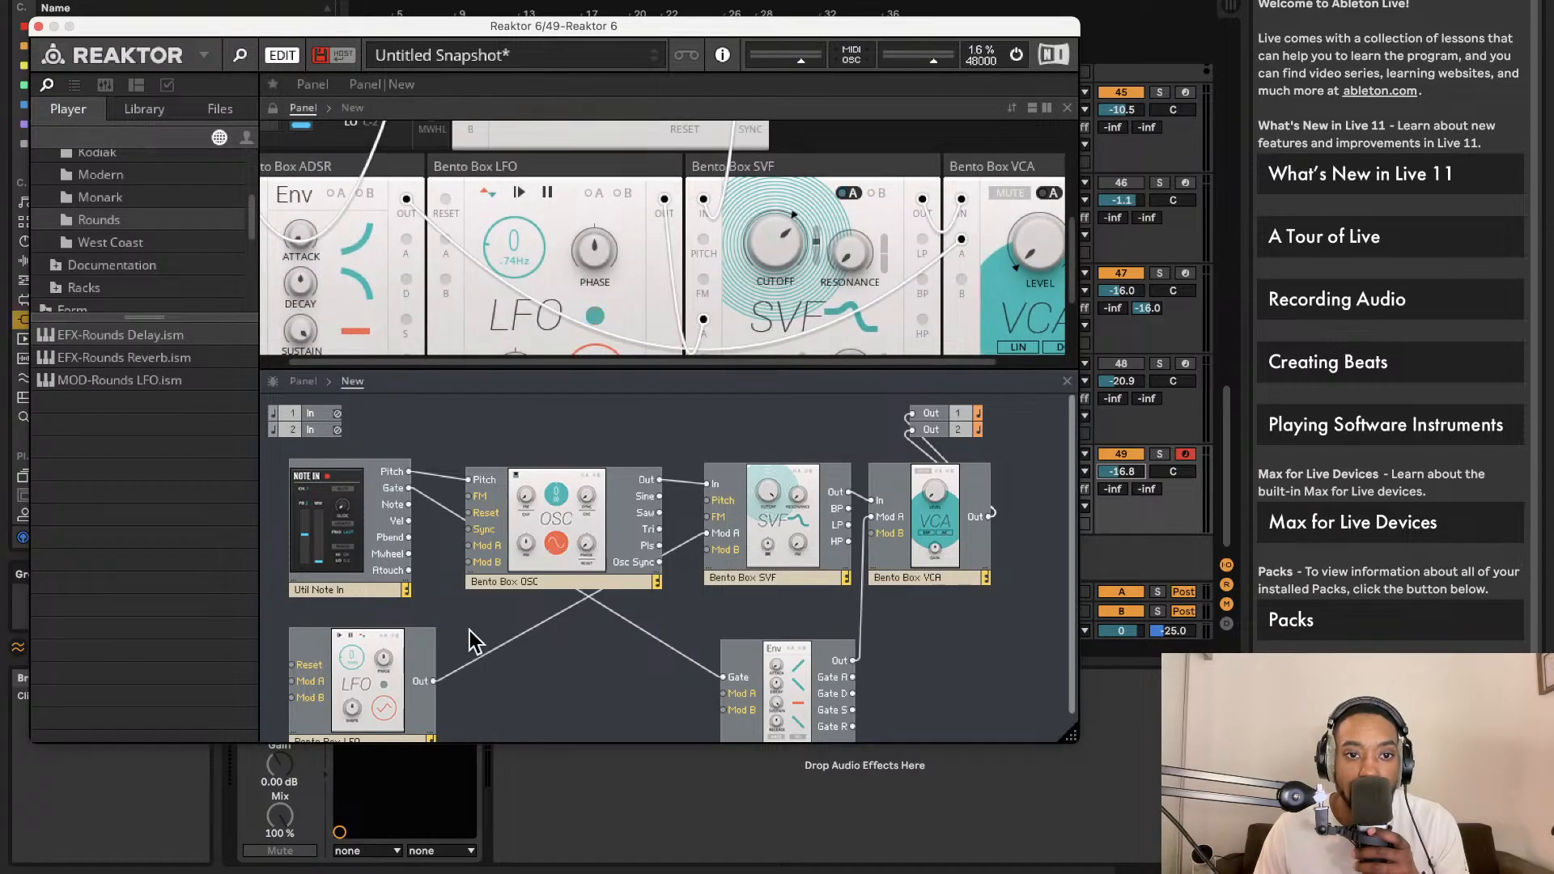
drag(432, 682, 477, 546)
scroll(541, 251, up, 8)
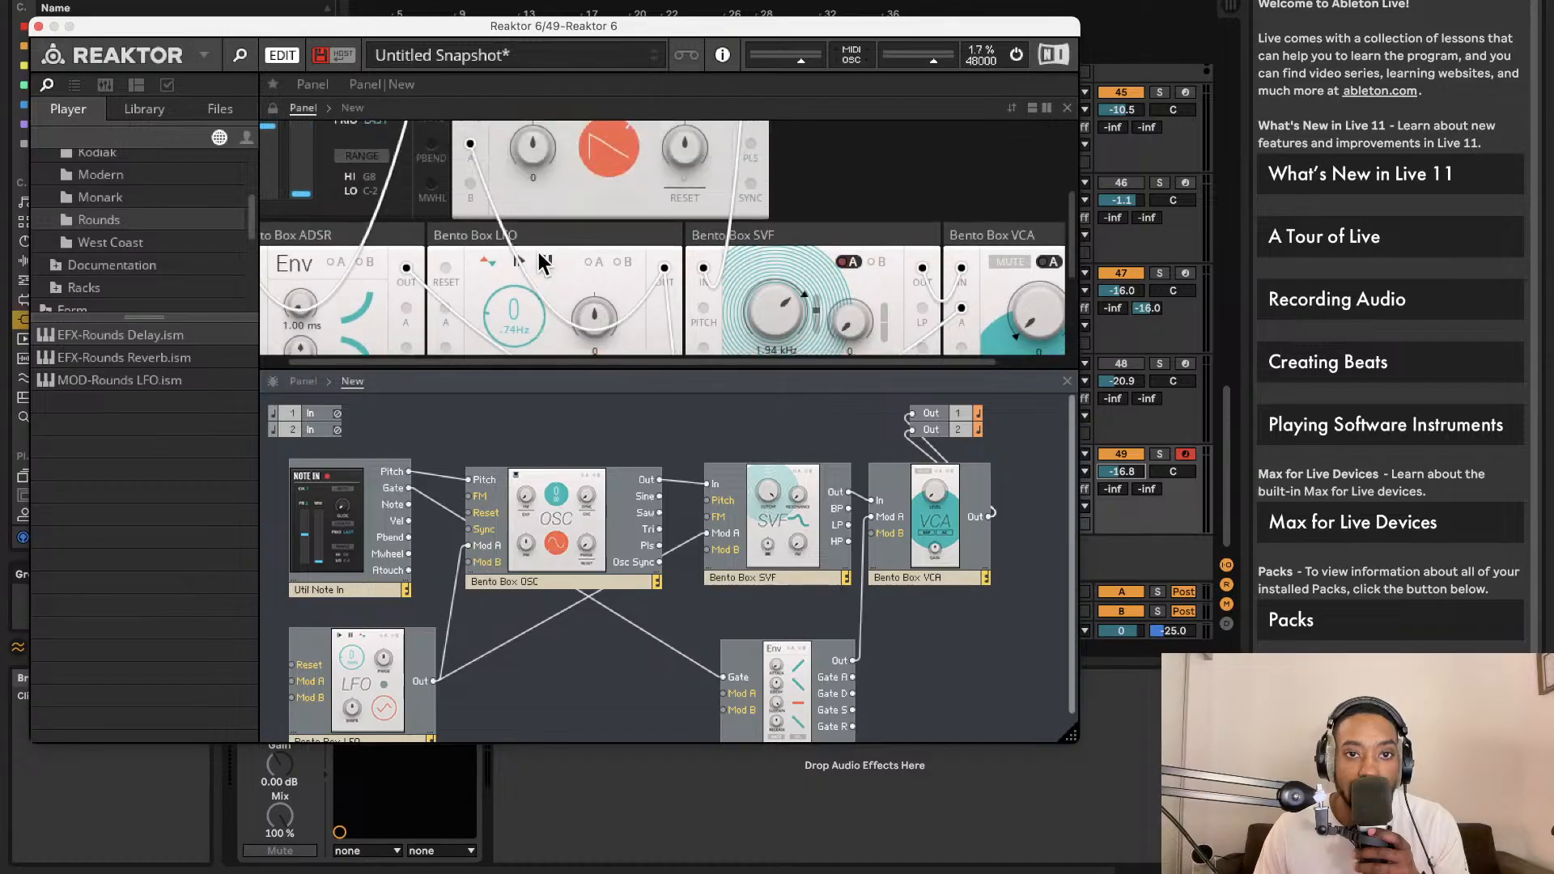
click(704, 157)
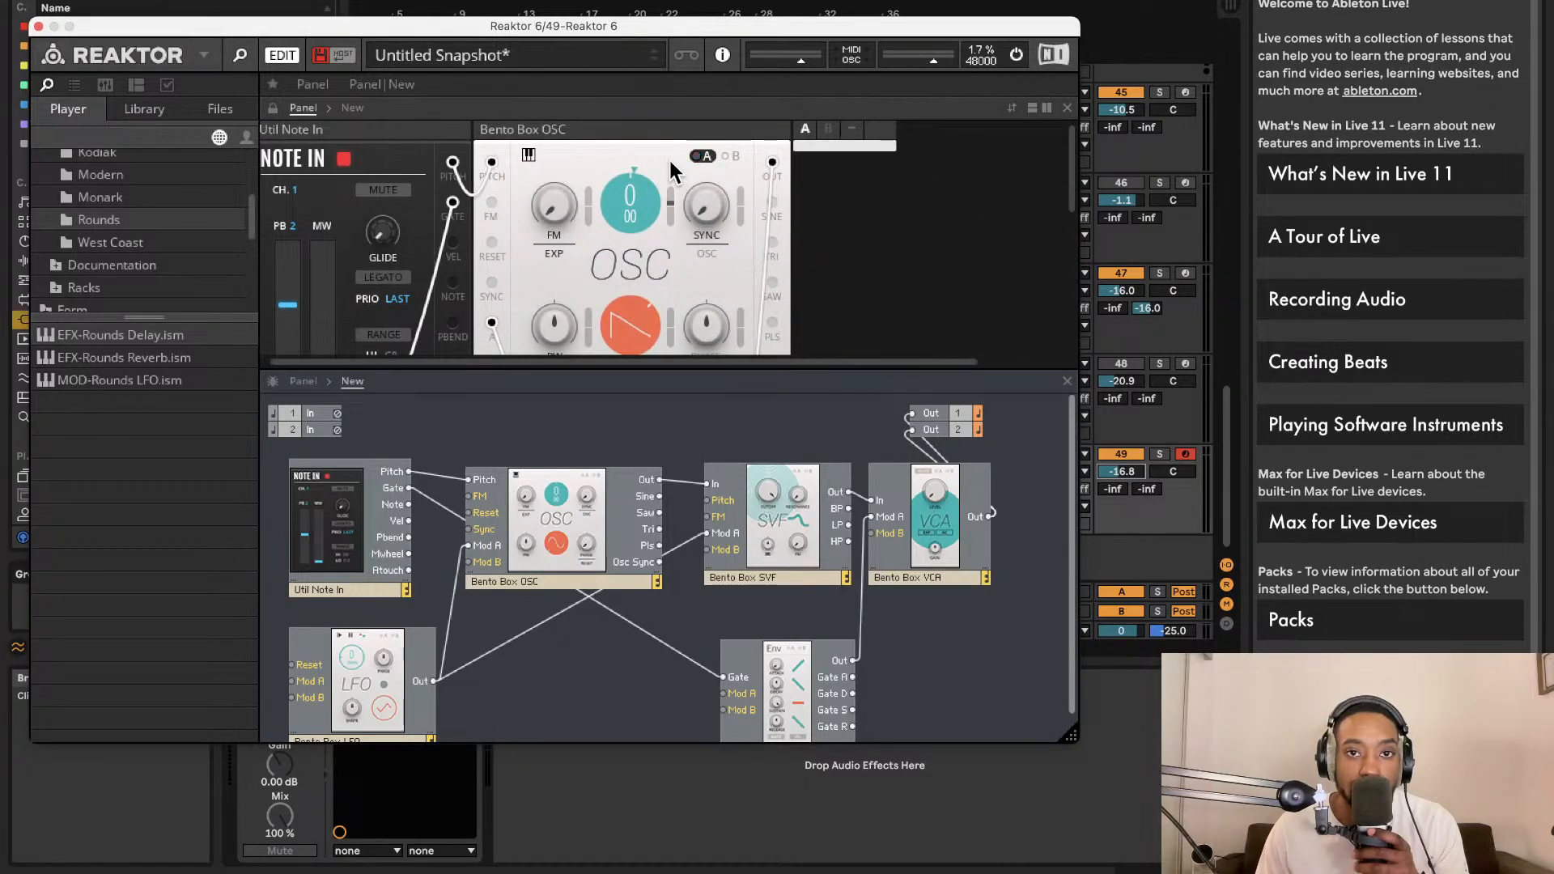
Examine the Mod A amount sliders for the OSC's pitch and waveform and for the SVF's cutoff
scroll(669, 166, right, 1)
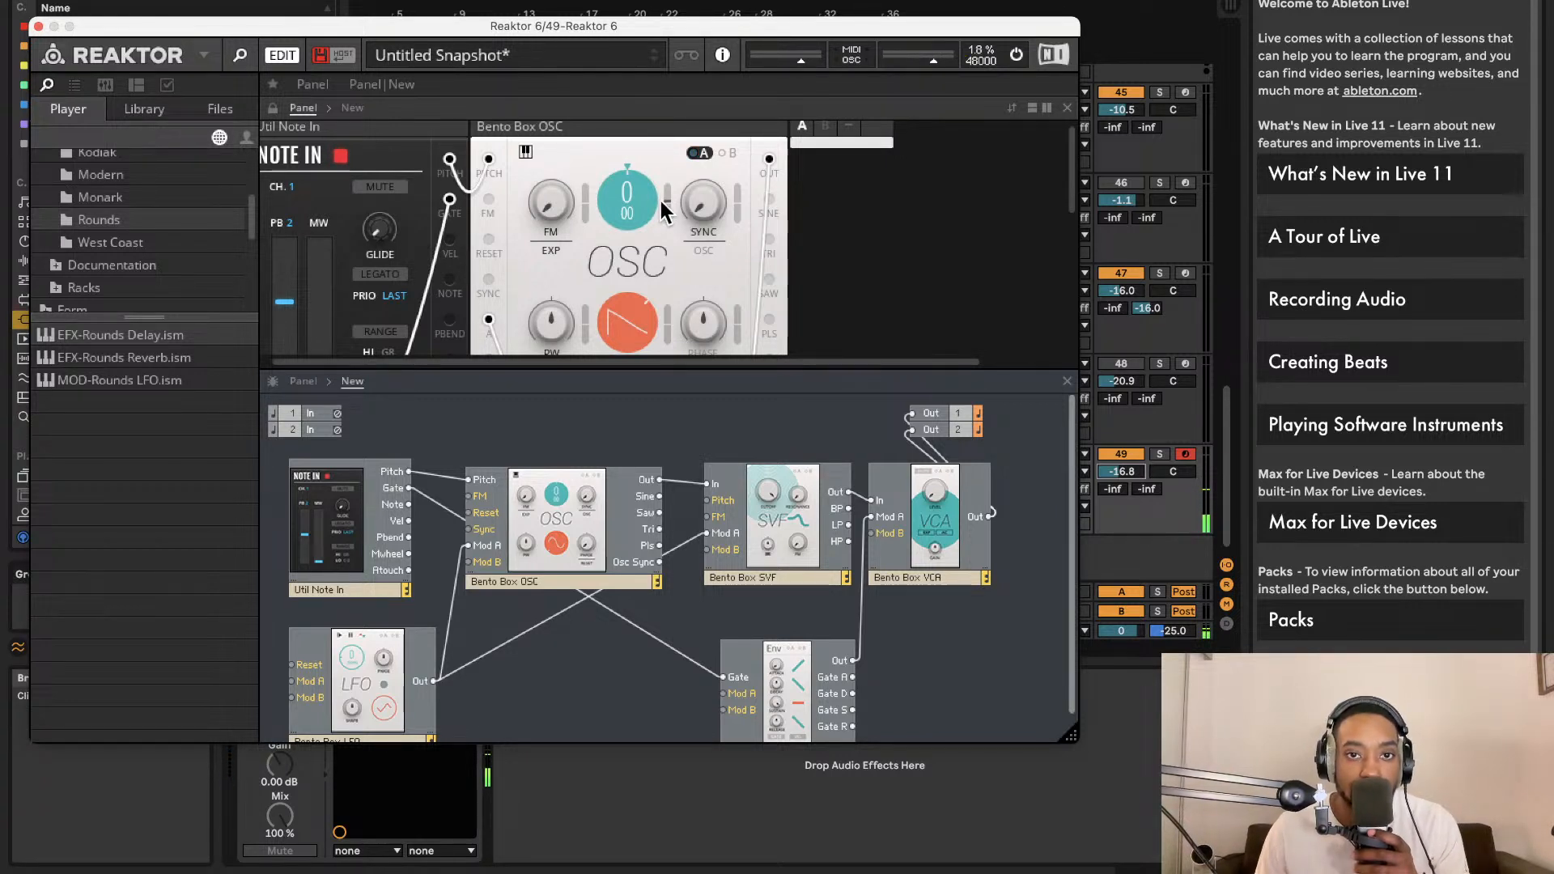
scroll(664, 199, down, 2)
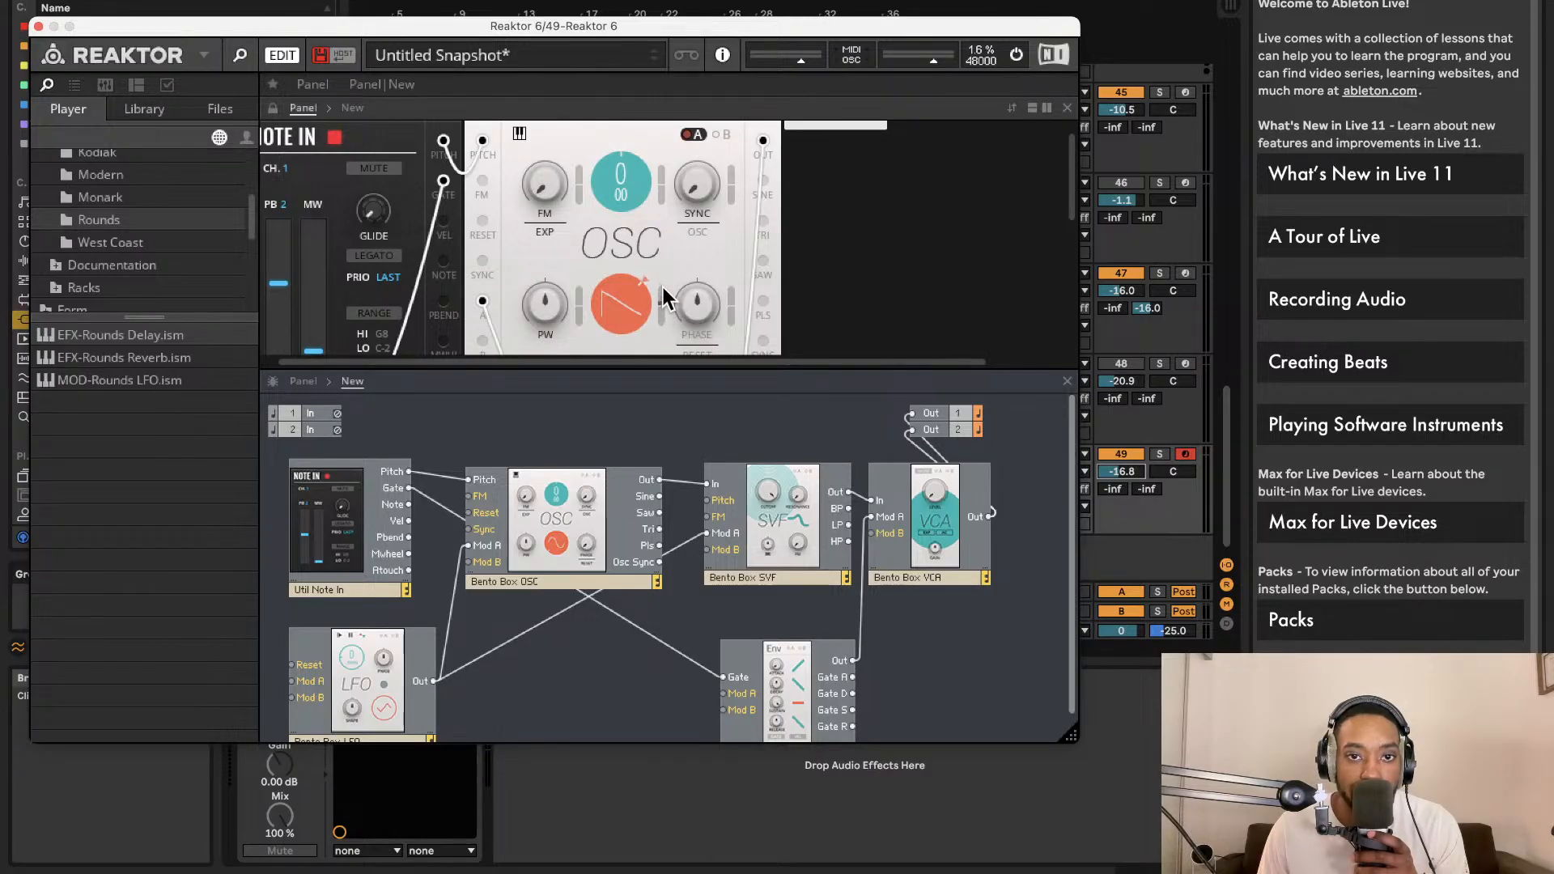
mouse_move(662, 288)
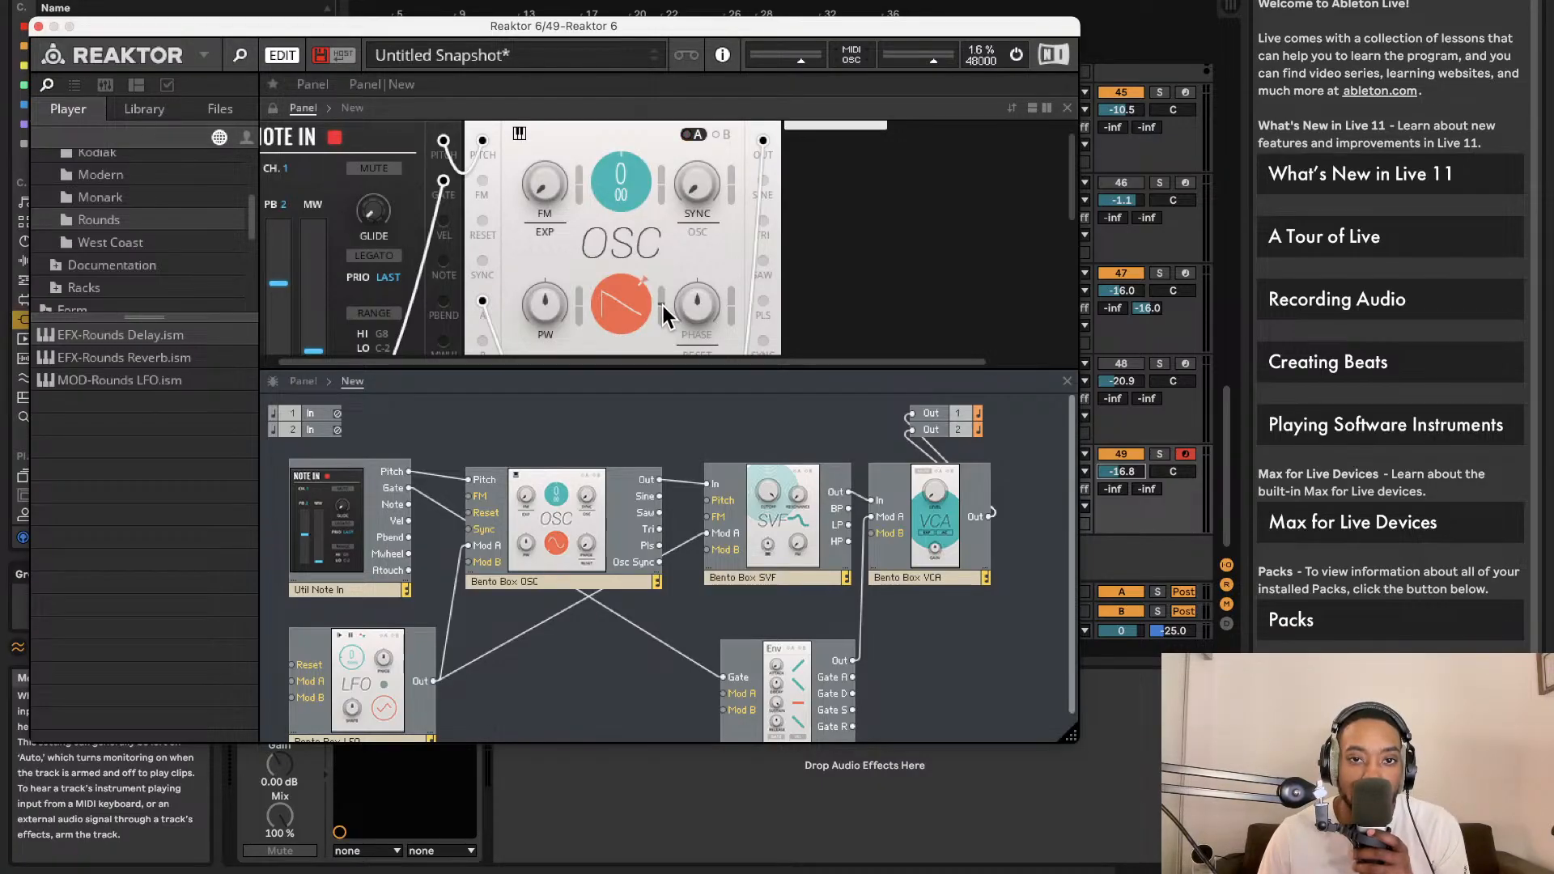
scroll(676, 324, down, 3)
scroll(676, 324, down, 2)
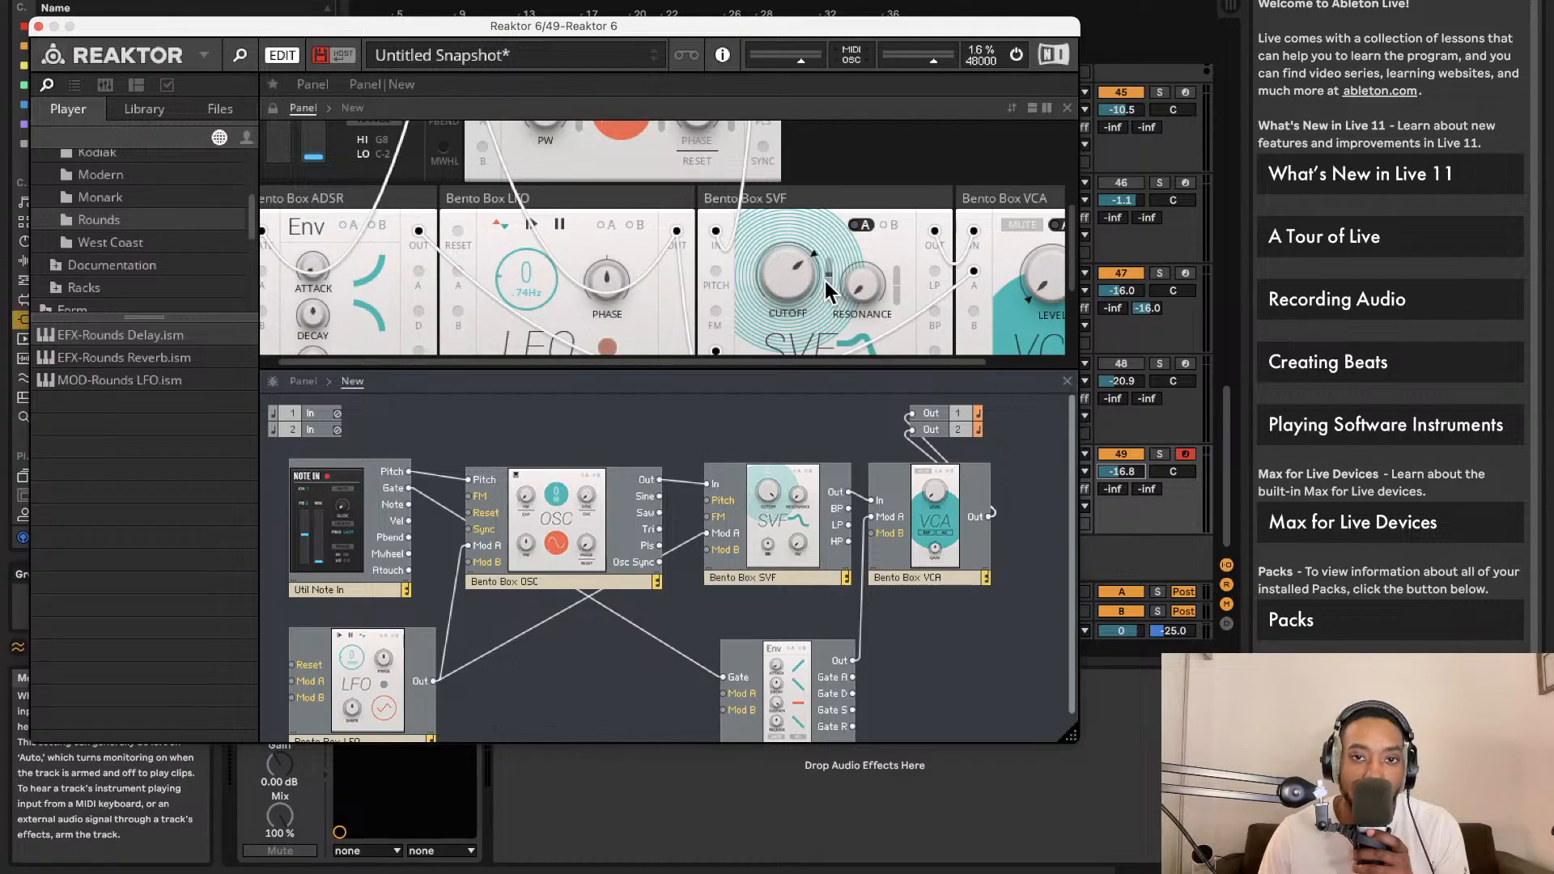
mouse_move(824, 281)
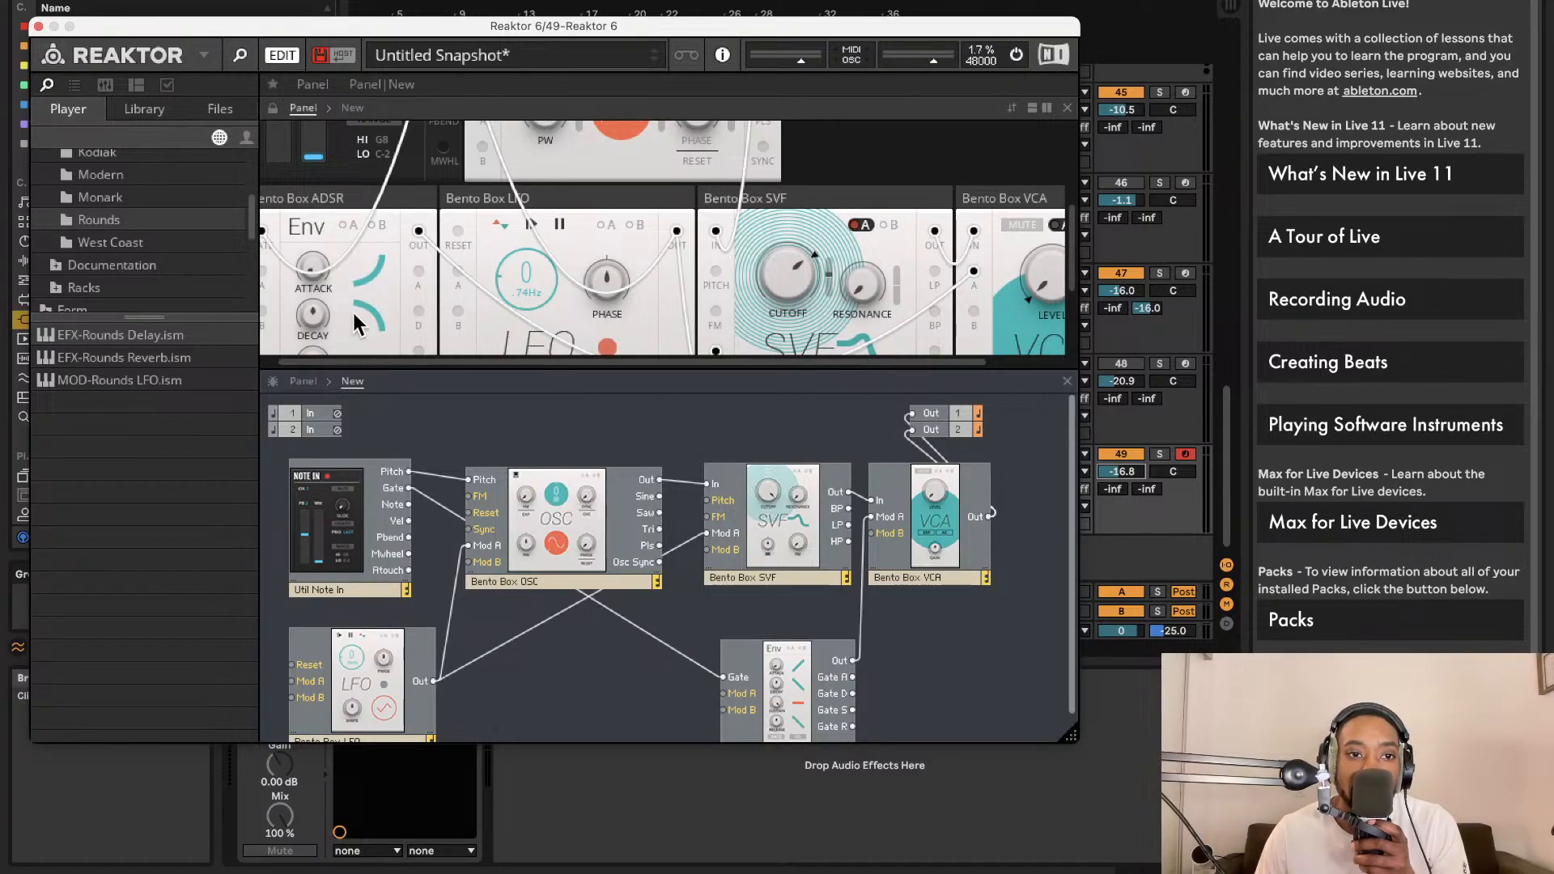
Close the Reaktor window and search Live's browser for a tremolo effect
click(38, 27)
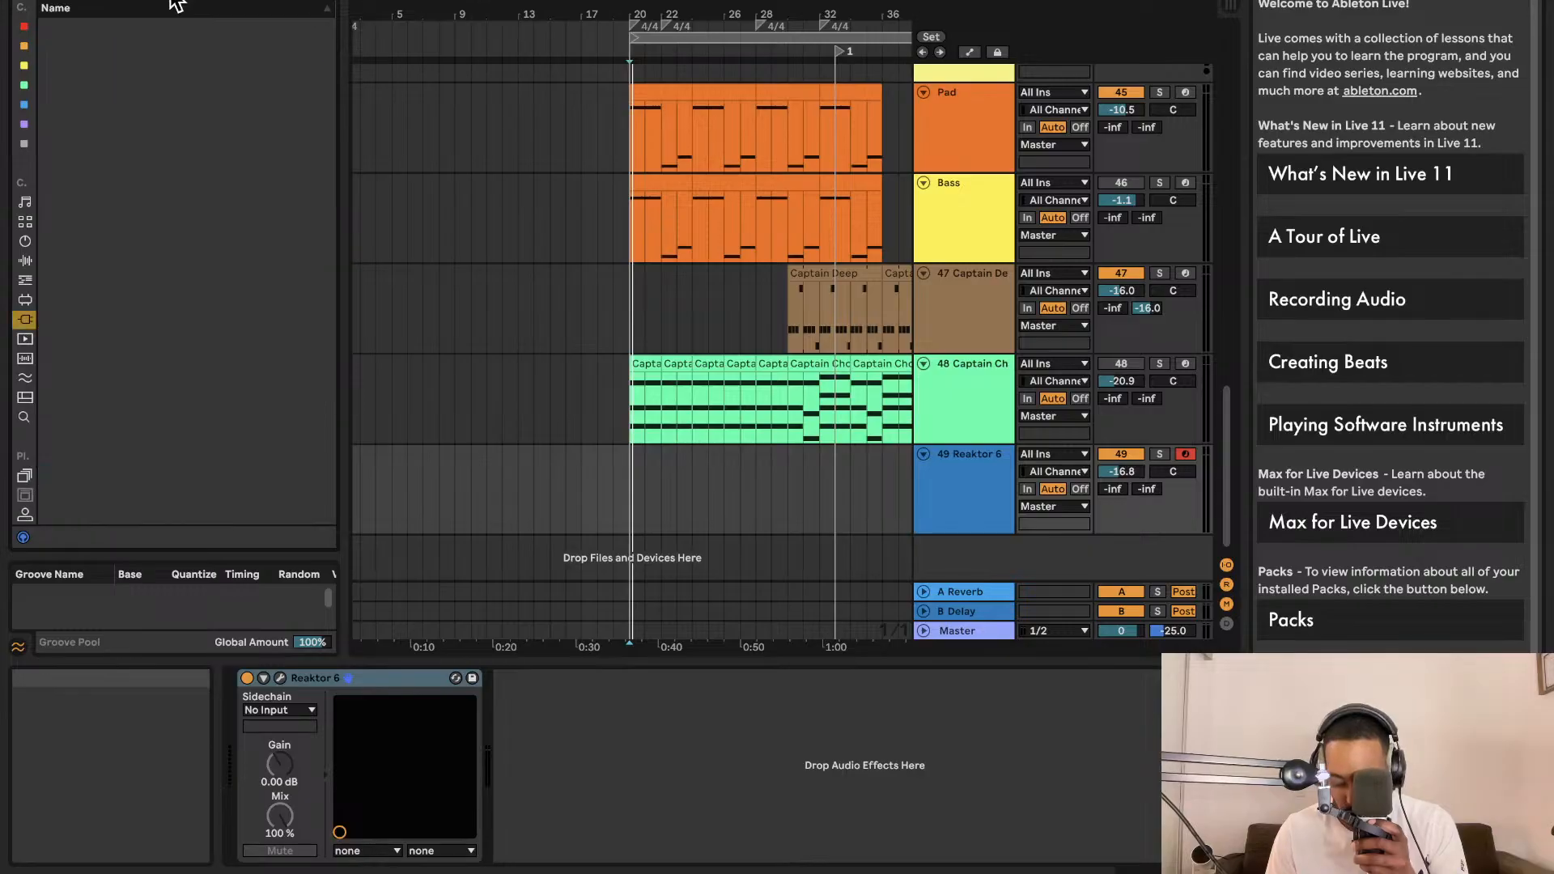
click(25, 260)
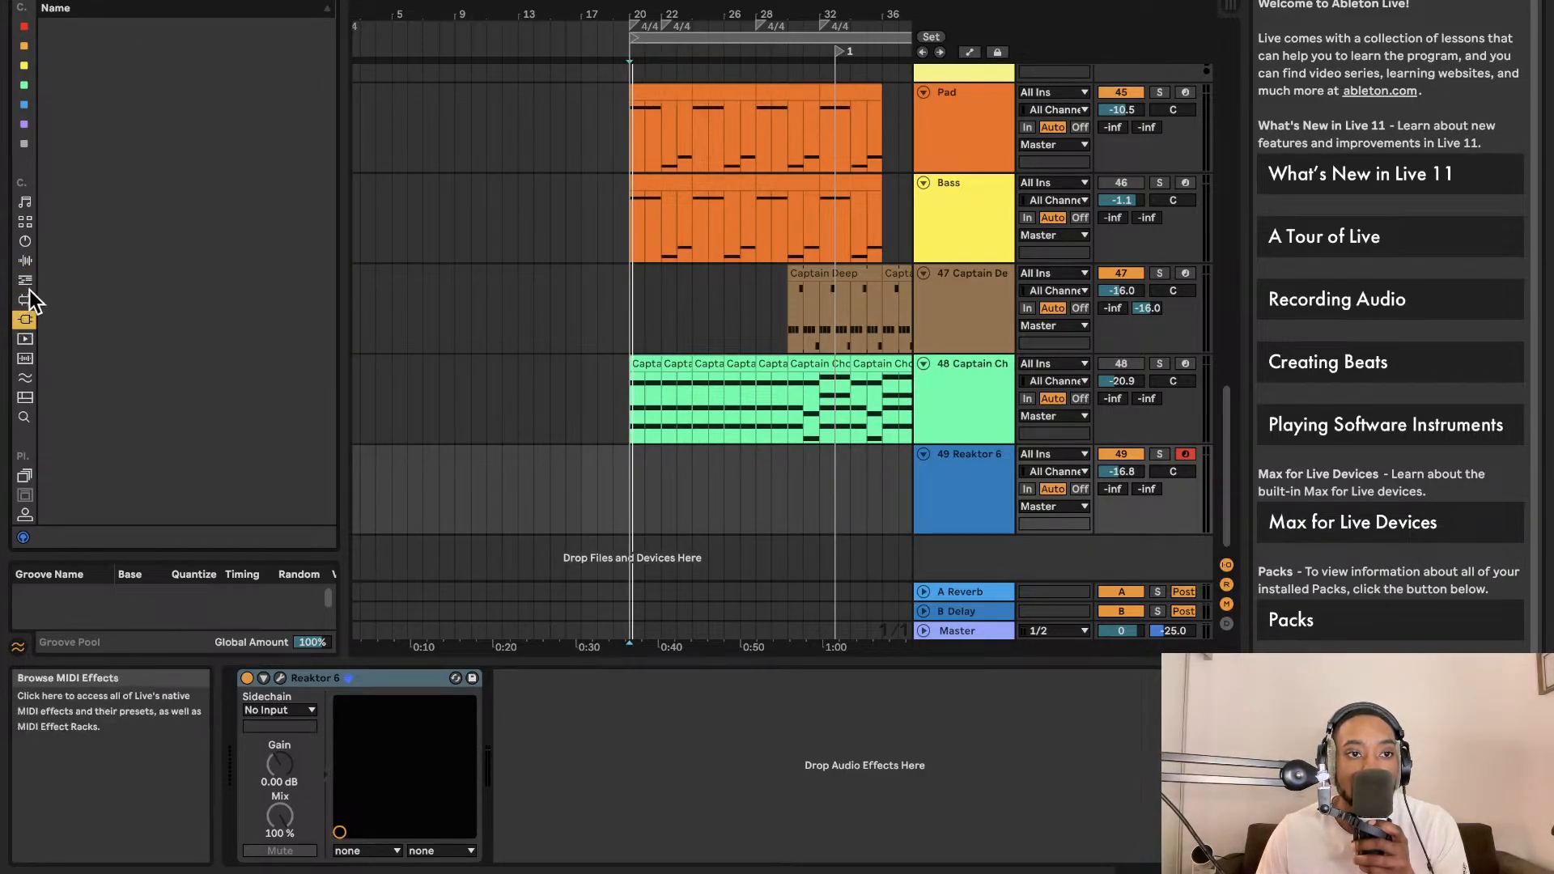
click(25, 241)
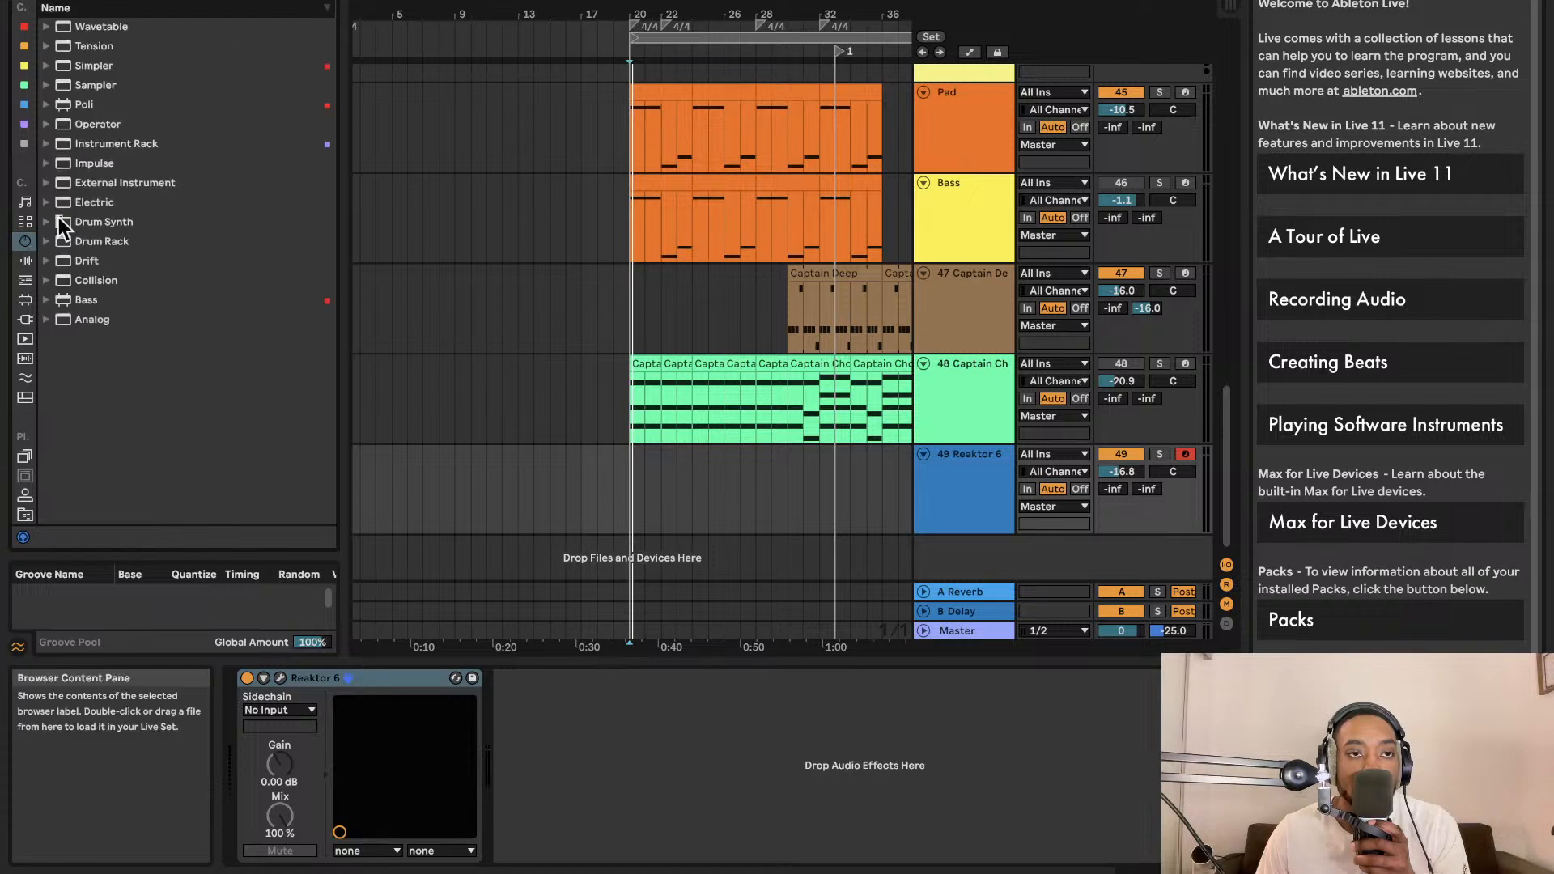
click(25, 221)
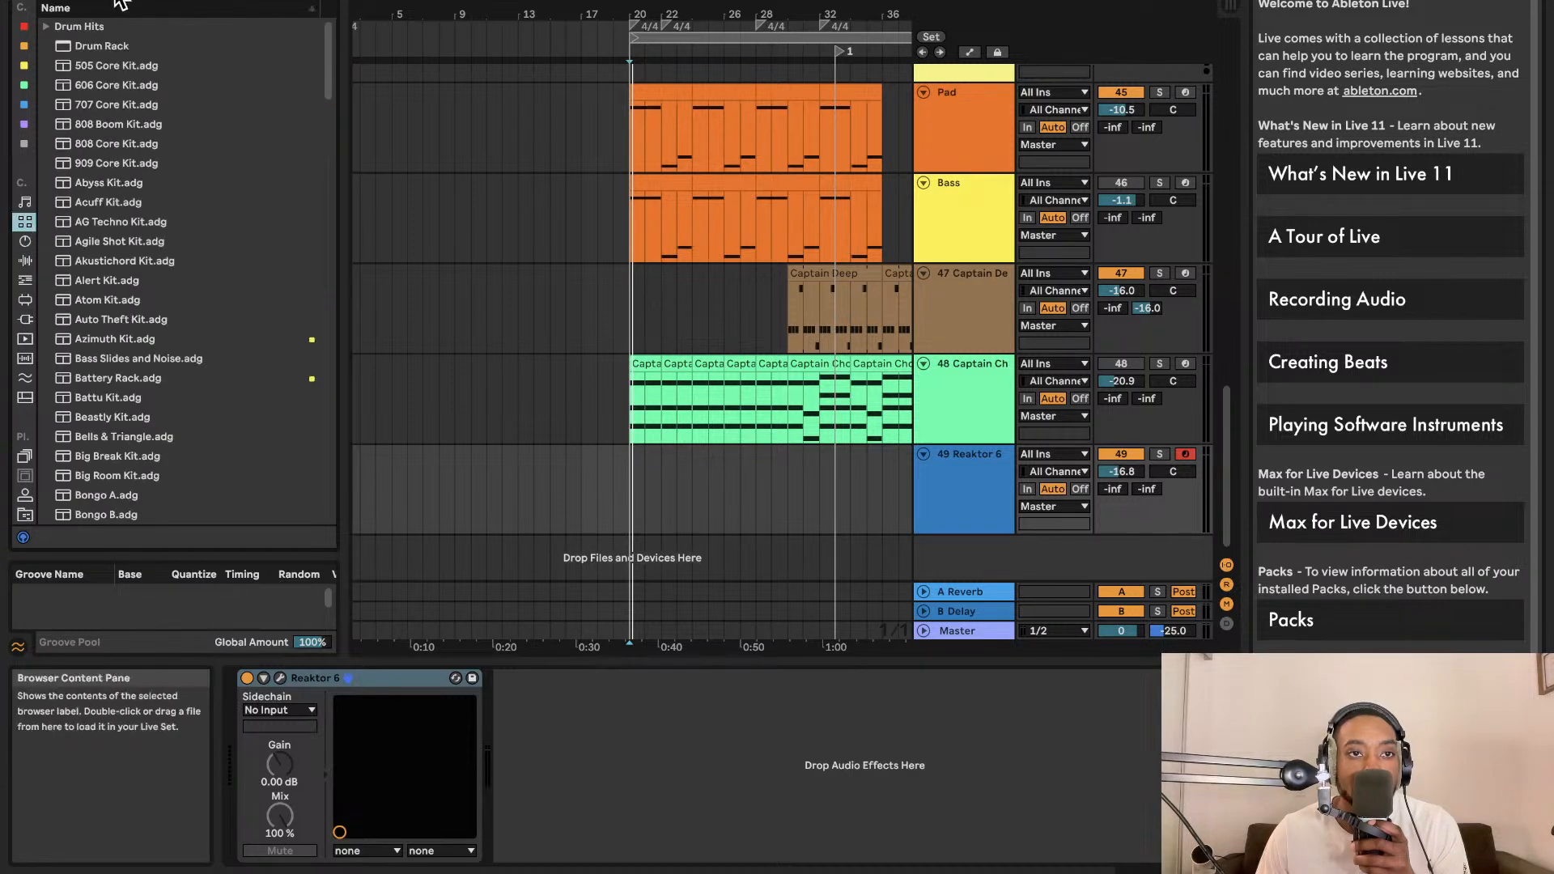
click(118, 1)
text(track)
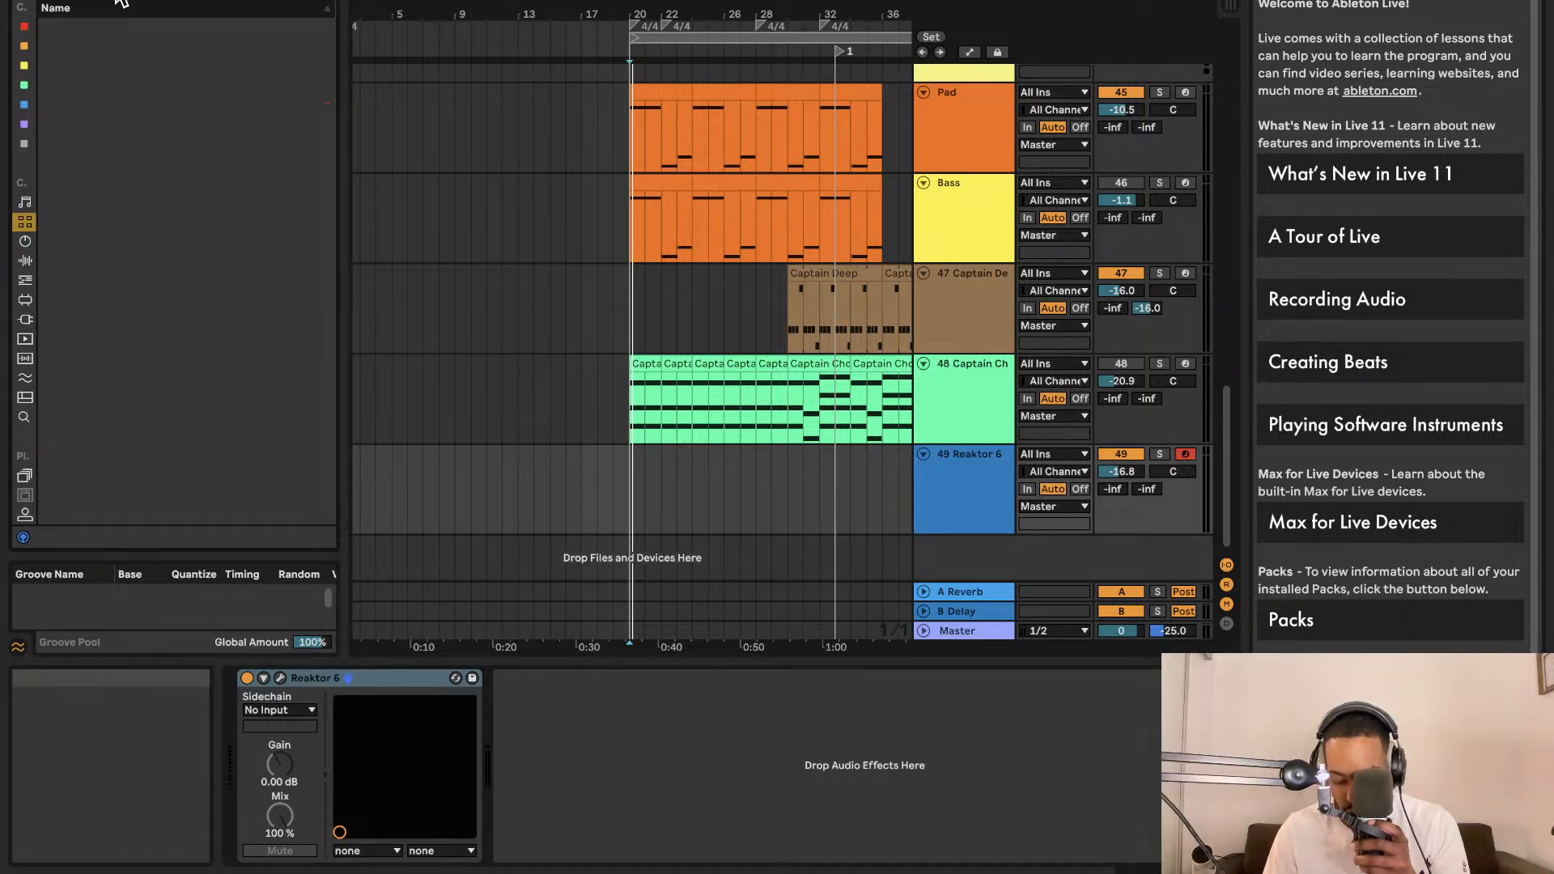
Check the search results across the browser categories and show the matching audio effects
click(25, 319)
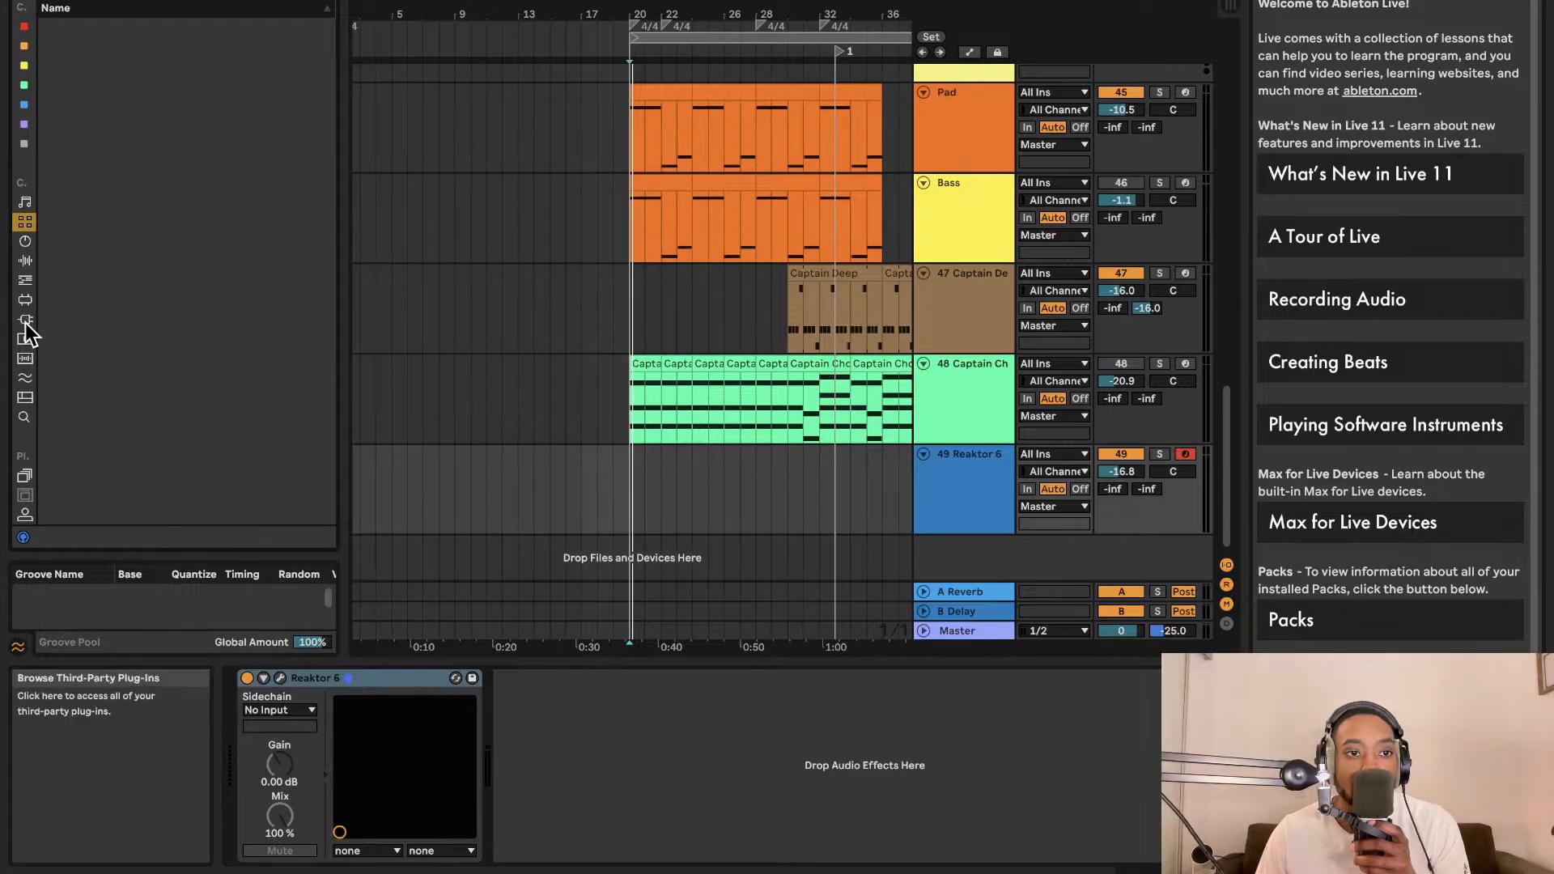
click(25, 280)
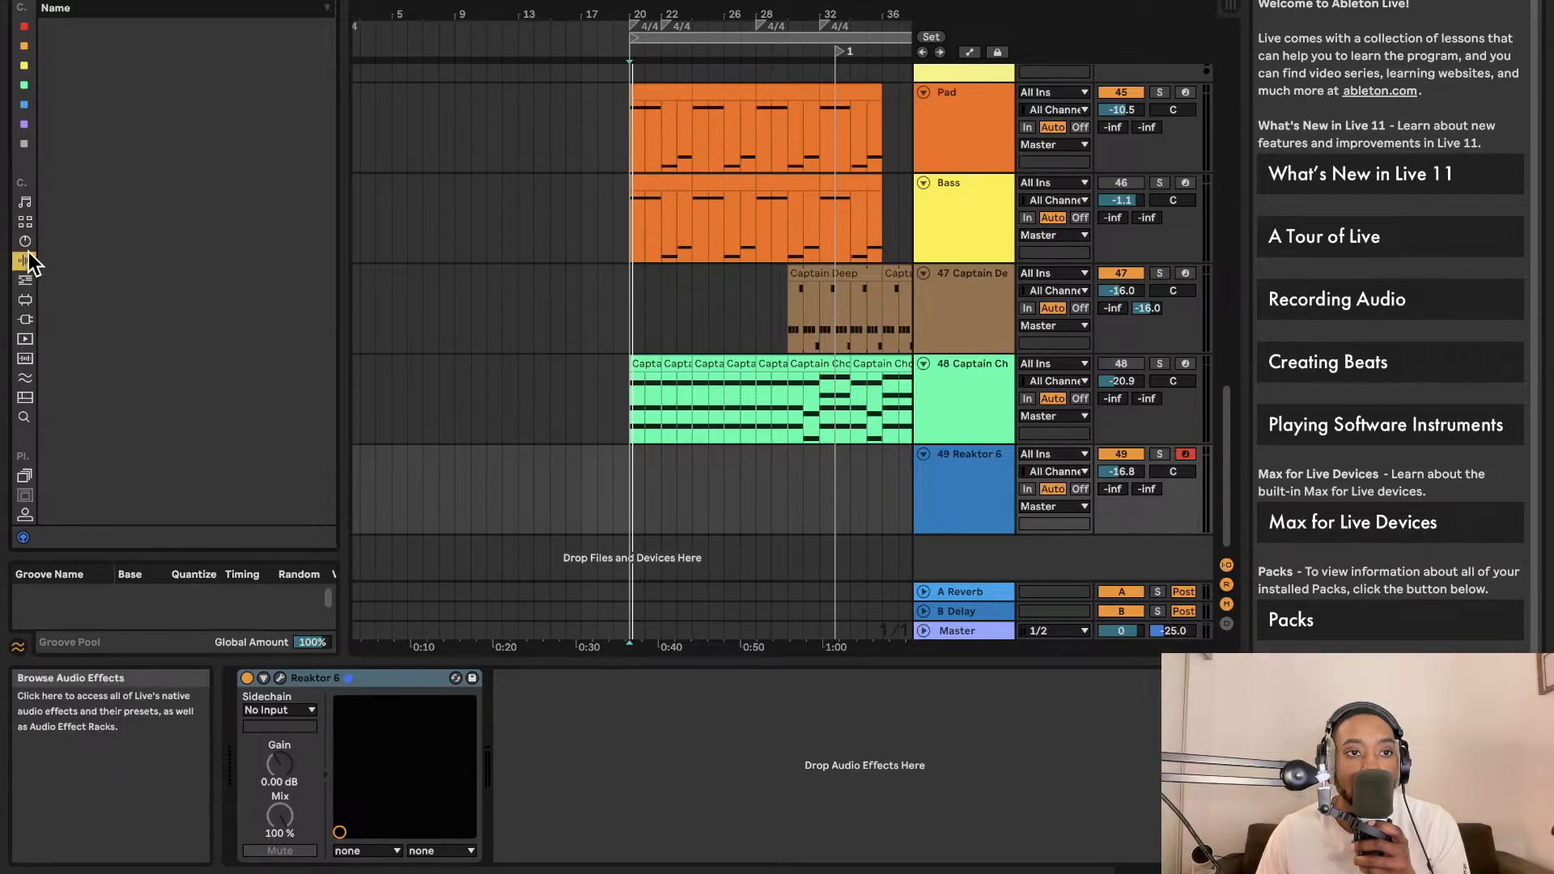
click(24, 319)
click(24, 339)
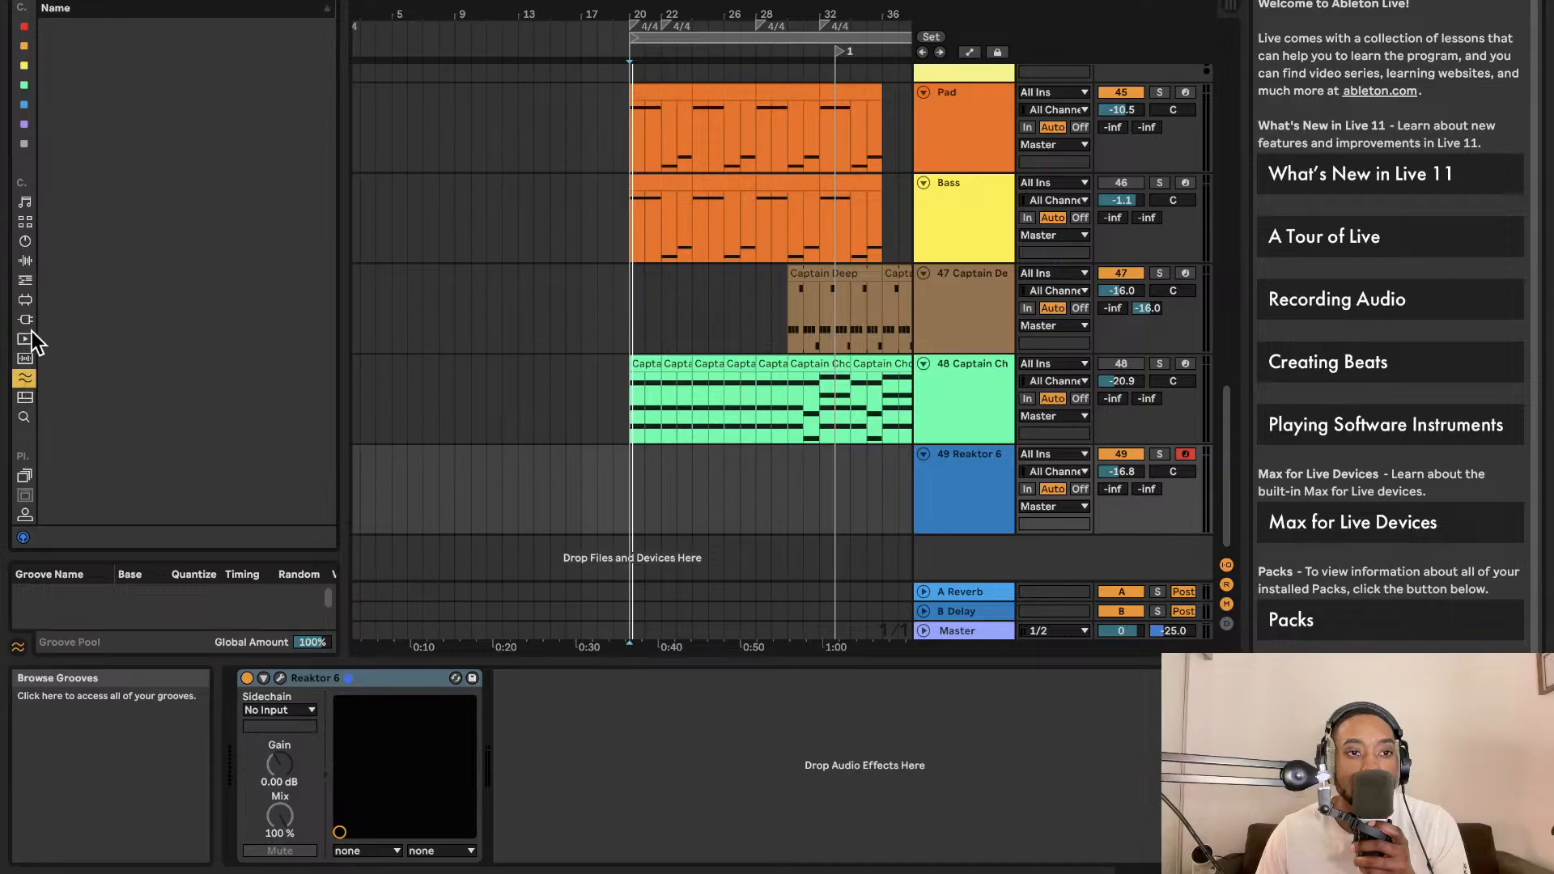
click(29, 262)
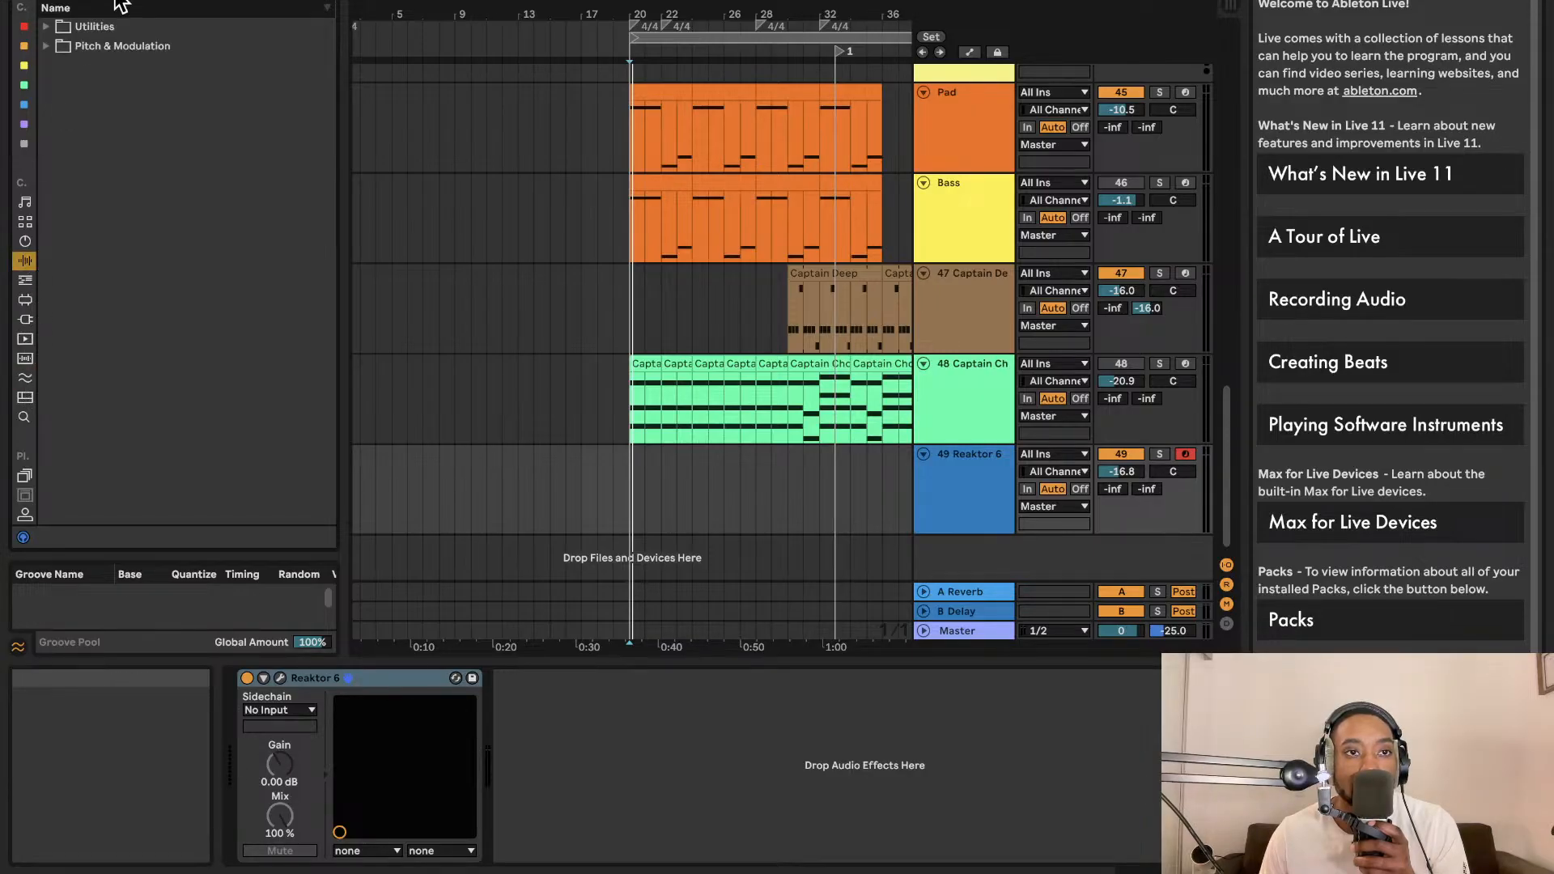
Look through the Utilities and Pitch & Modulation results, including the Amp Simulation presets of the Audio Effect Rack
click(46, 46)
click(46, 27)
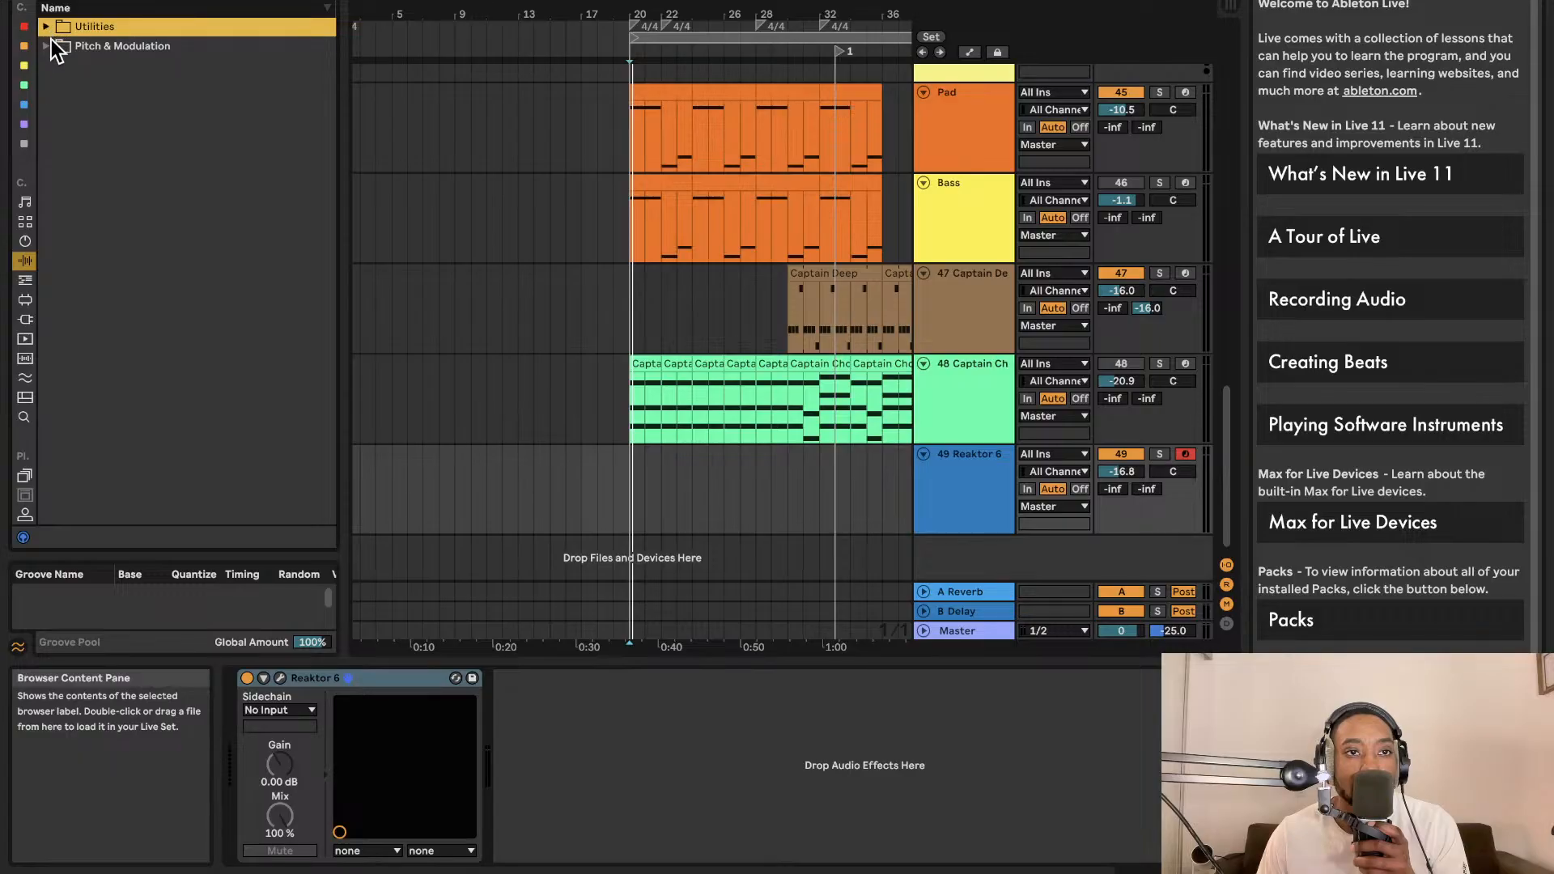
click(57, 47)
click(63, 68)
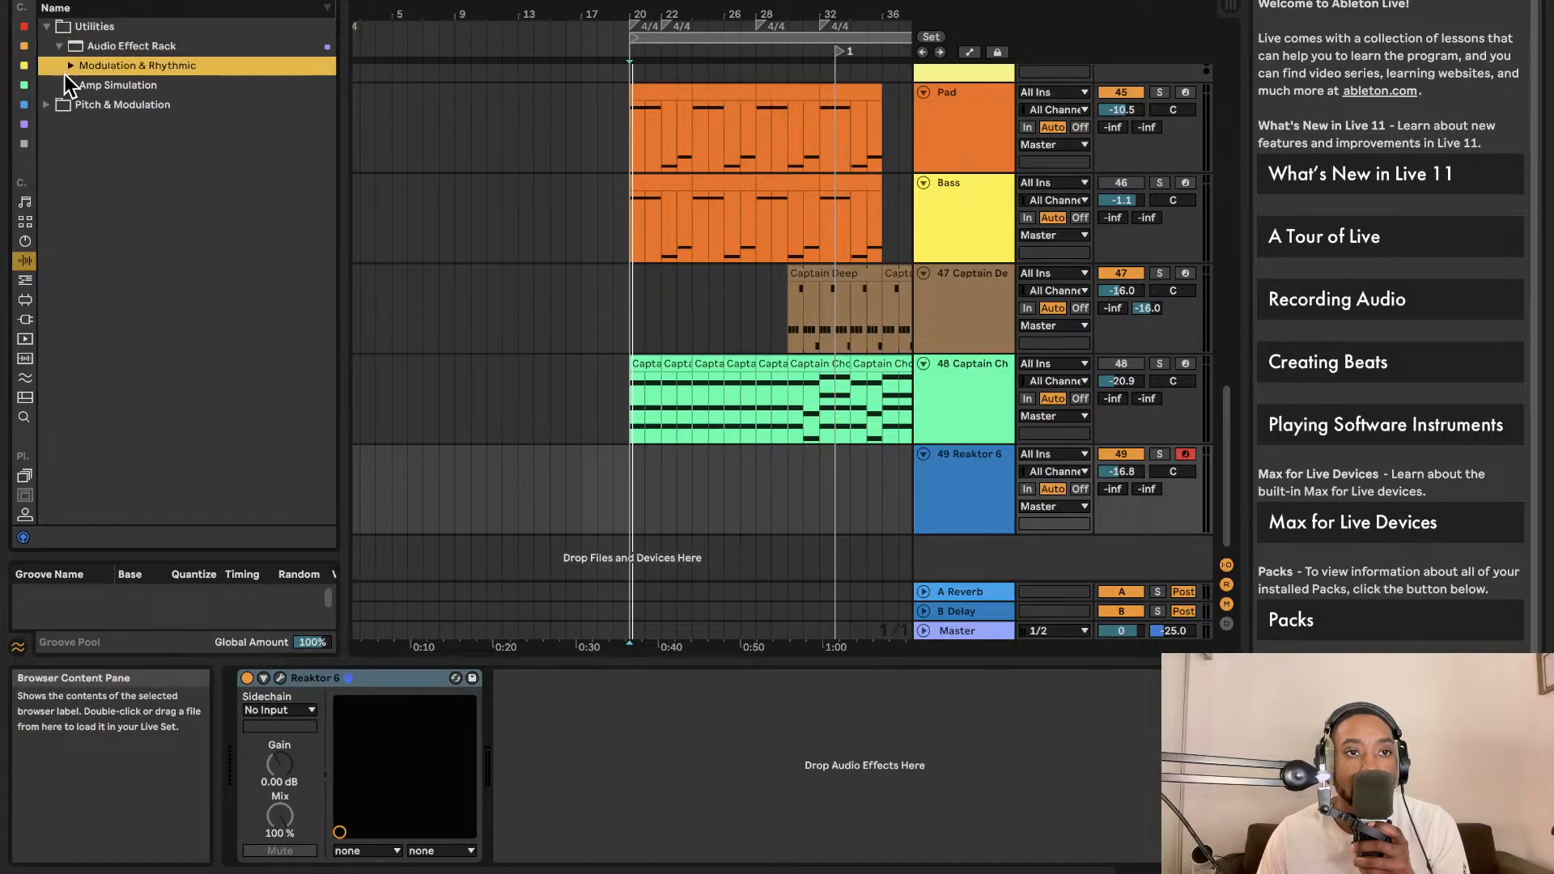
click(76, 106)
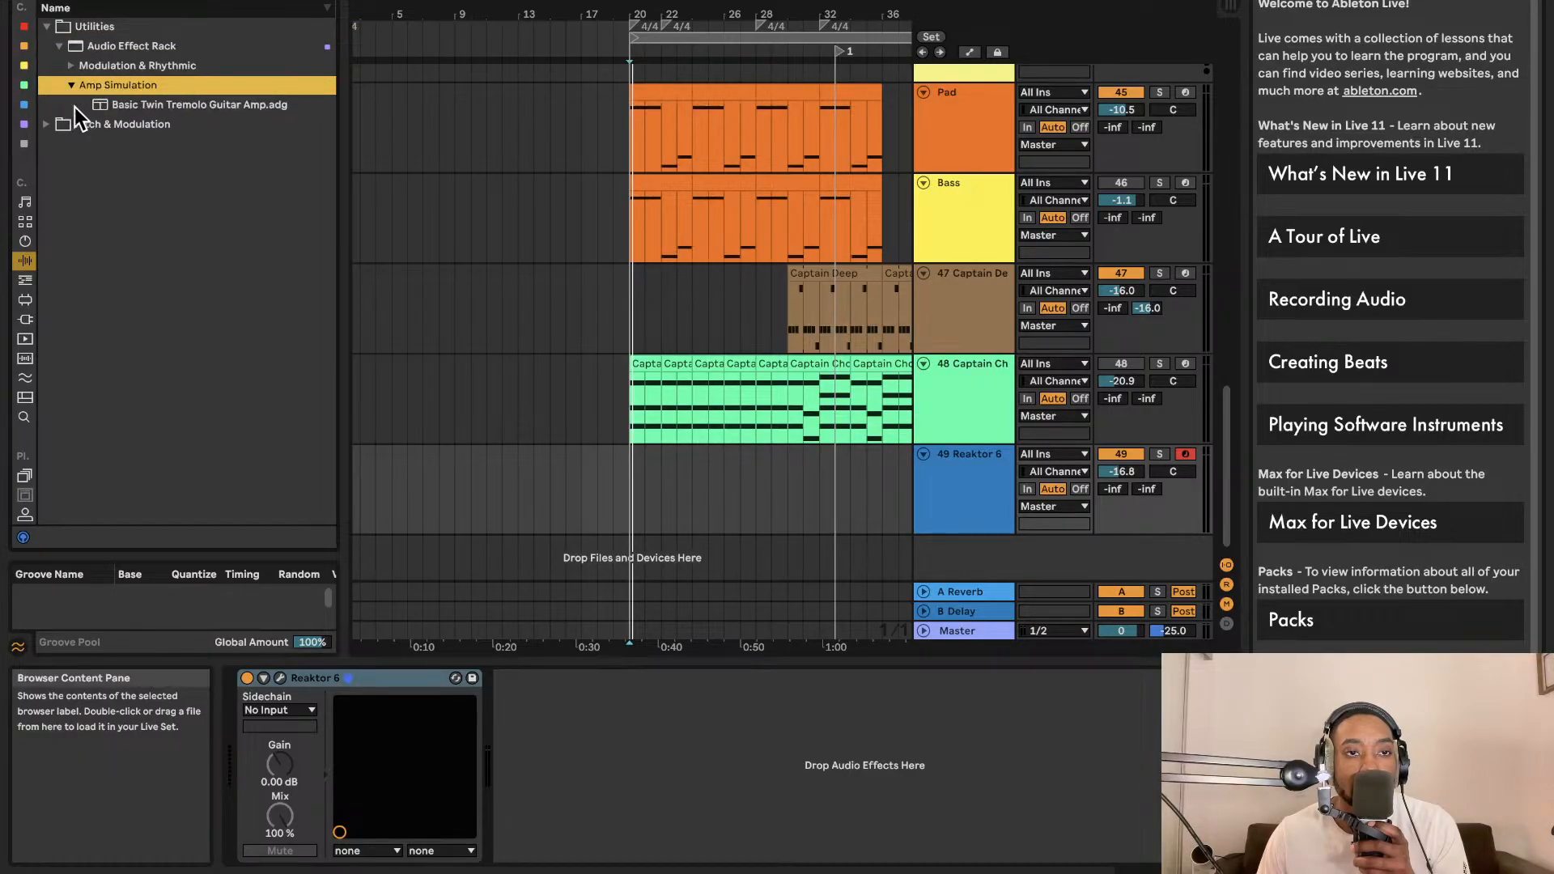
click(50, 126)
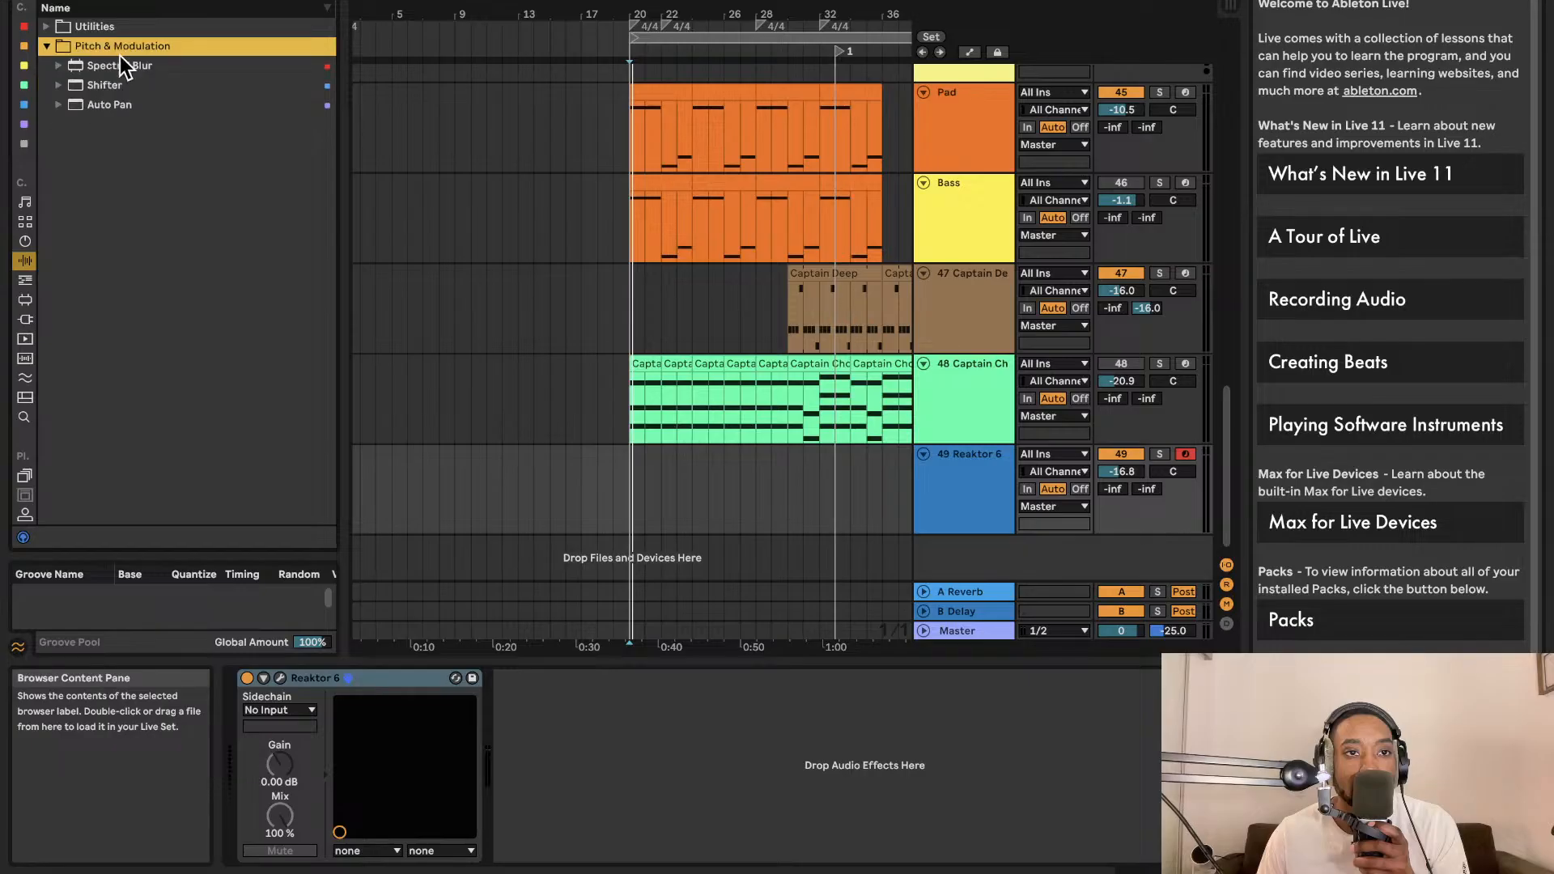
Load the Spectral Blur preset Tremblement.adv and move the device onto the Reaktor 6 track
click(64, 67)
drag(97, 84, 960, 545)
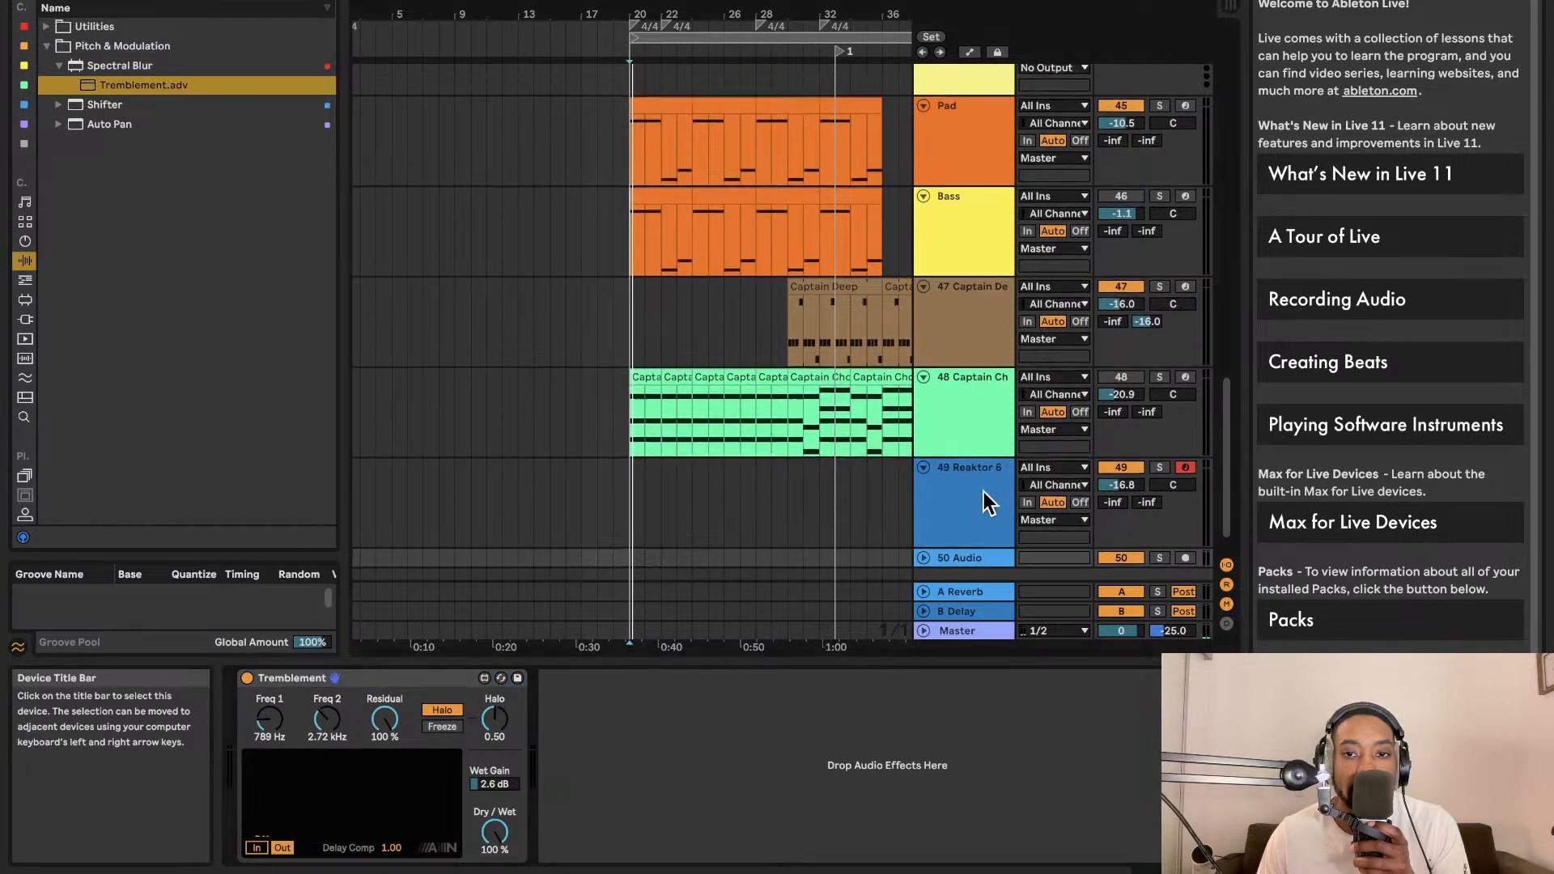
drag(375, 680, 954, 514)
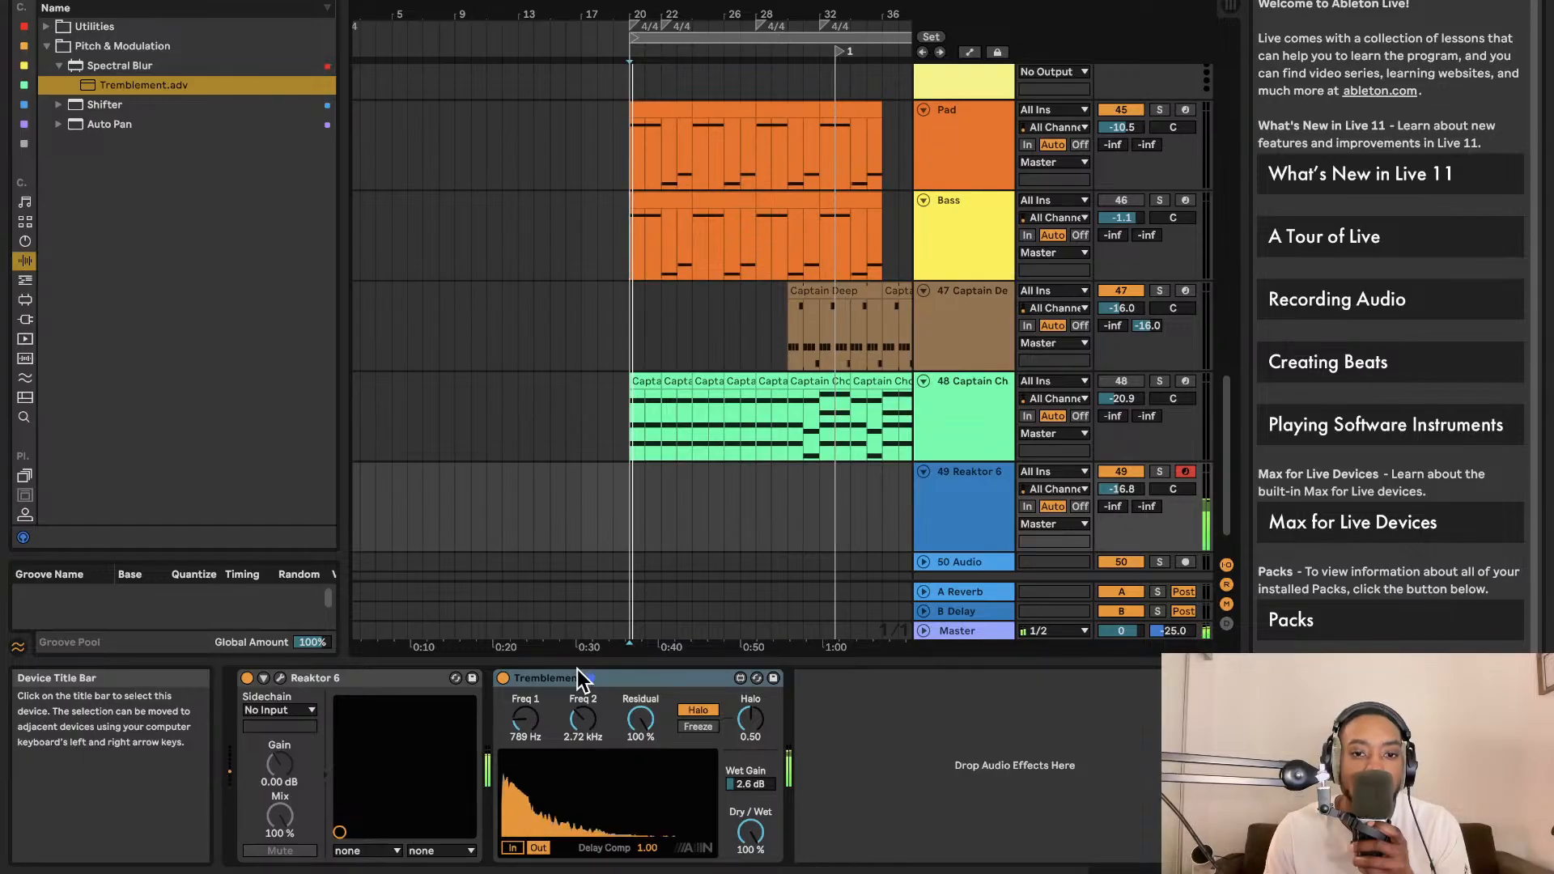
Set Tremblement's Freq 1 to 3.02 kHz, Freq 2 to 253 Hz, Residual to 0% and Halo to 0.27, and switch it to Freeze
drag(583, 719, 583, 778)
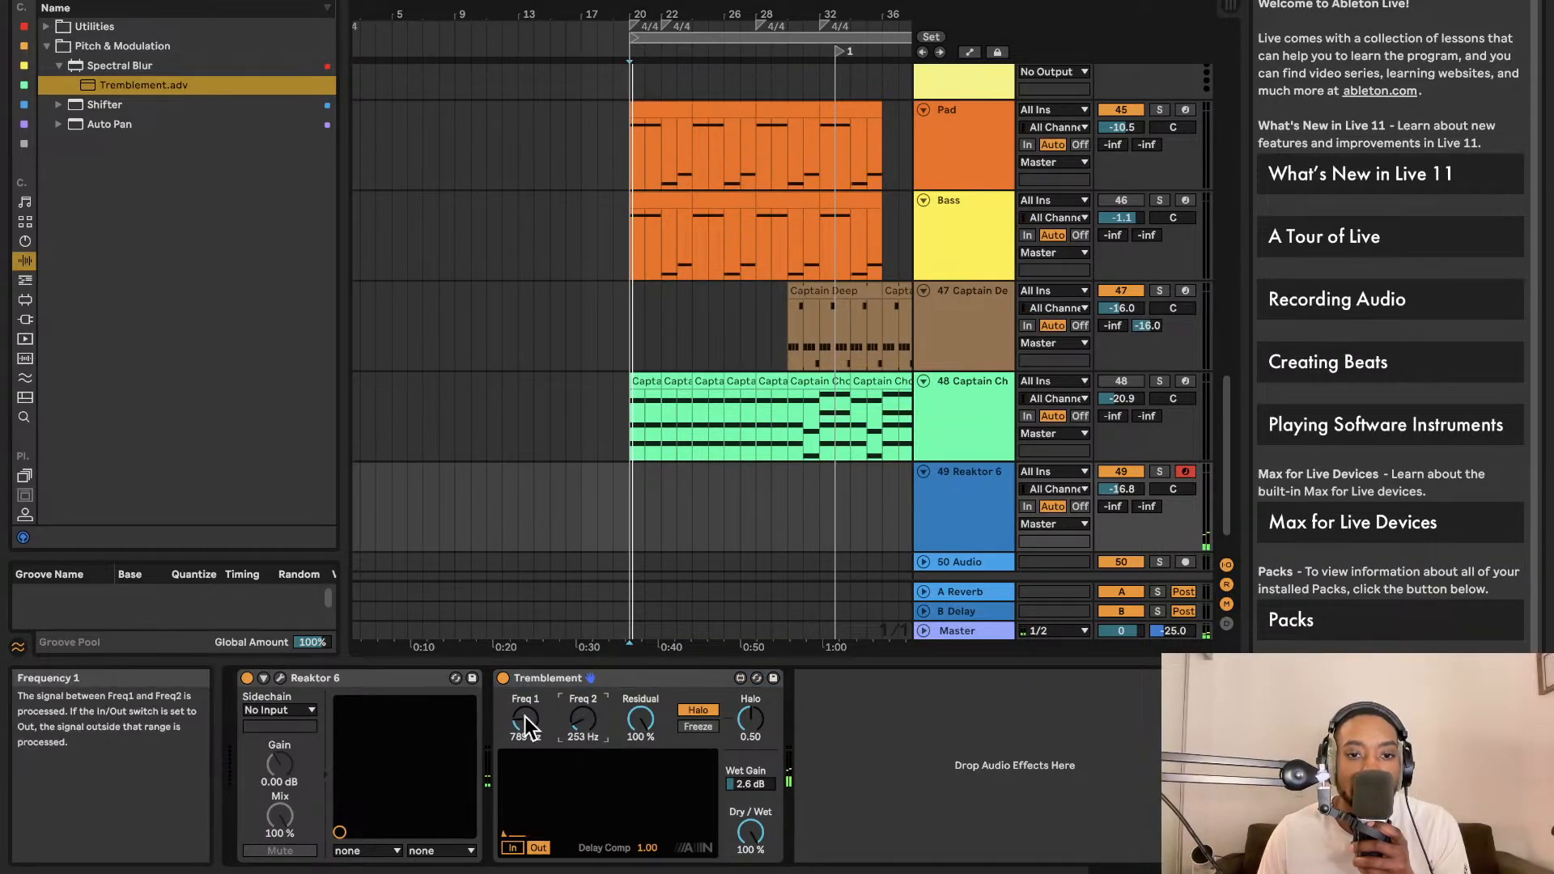
drag(641, 718, 641, 777)
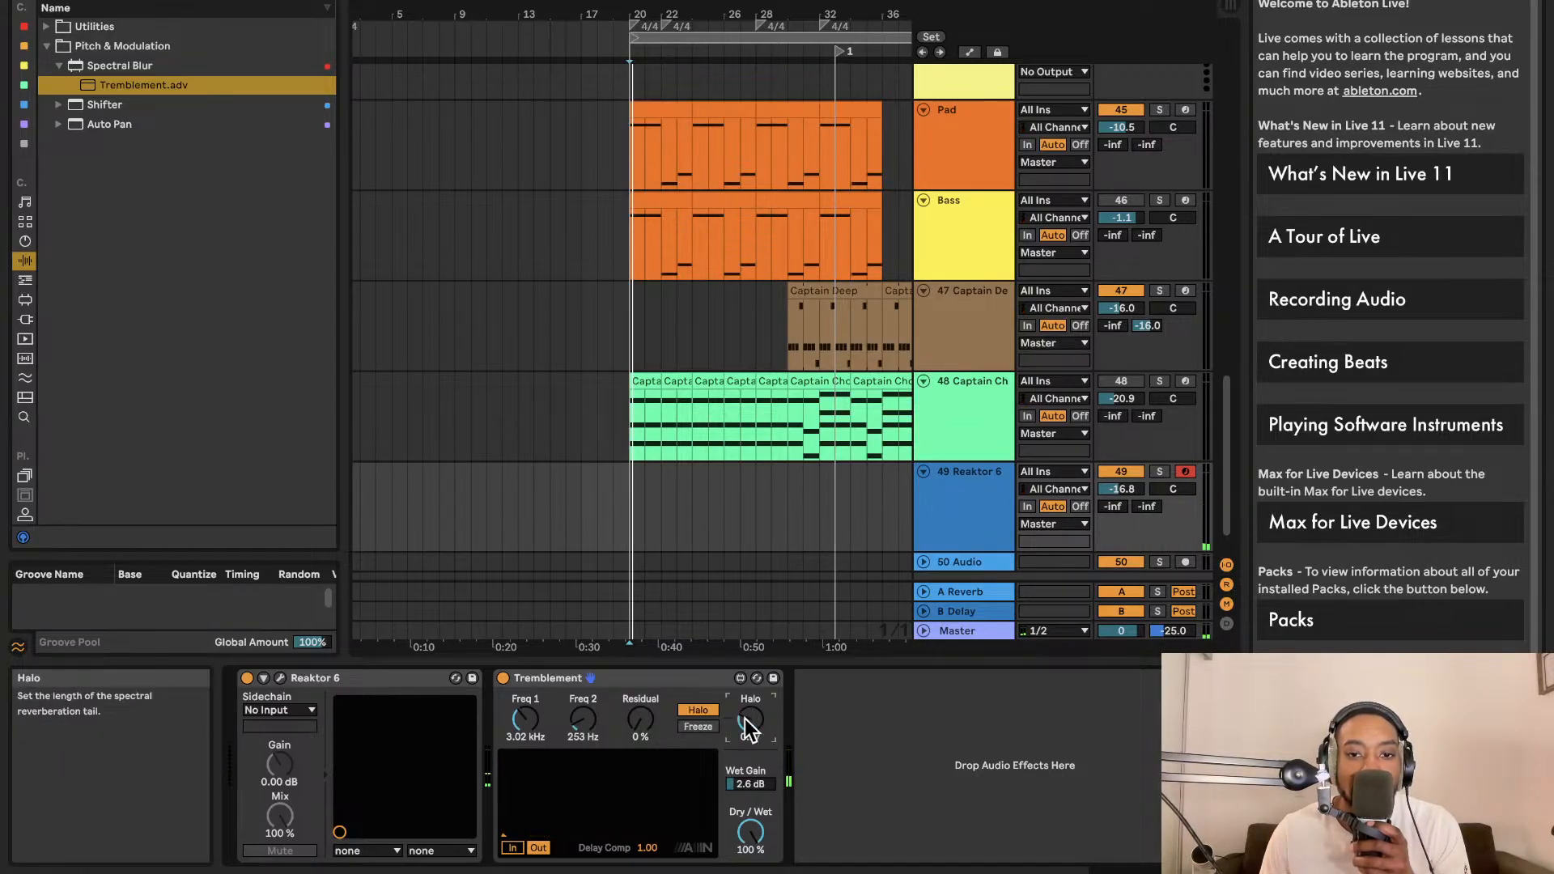
click(703, 727)
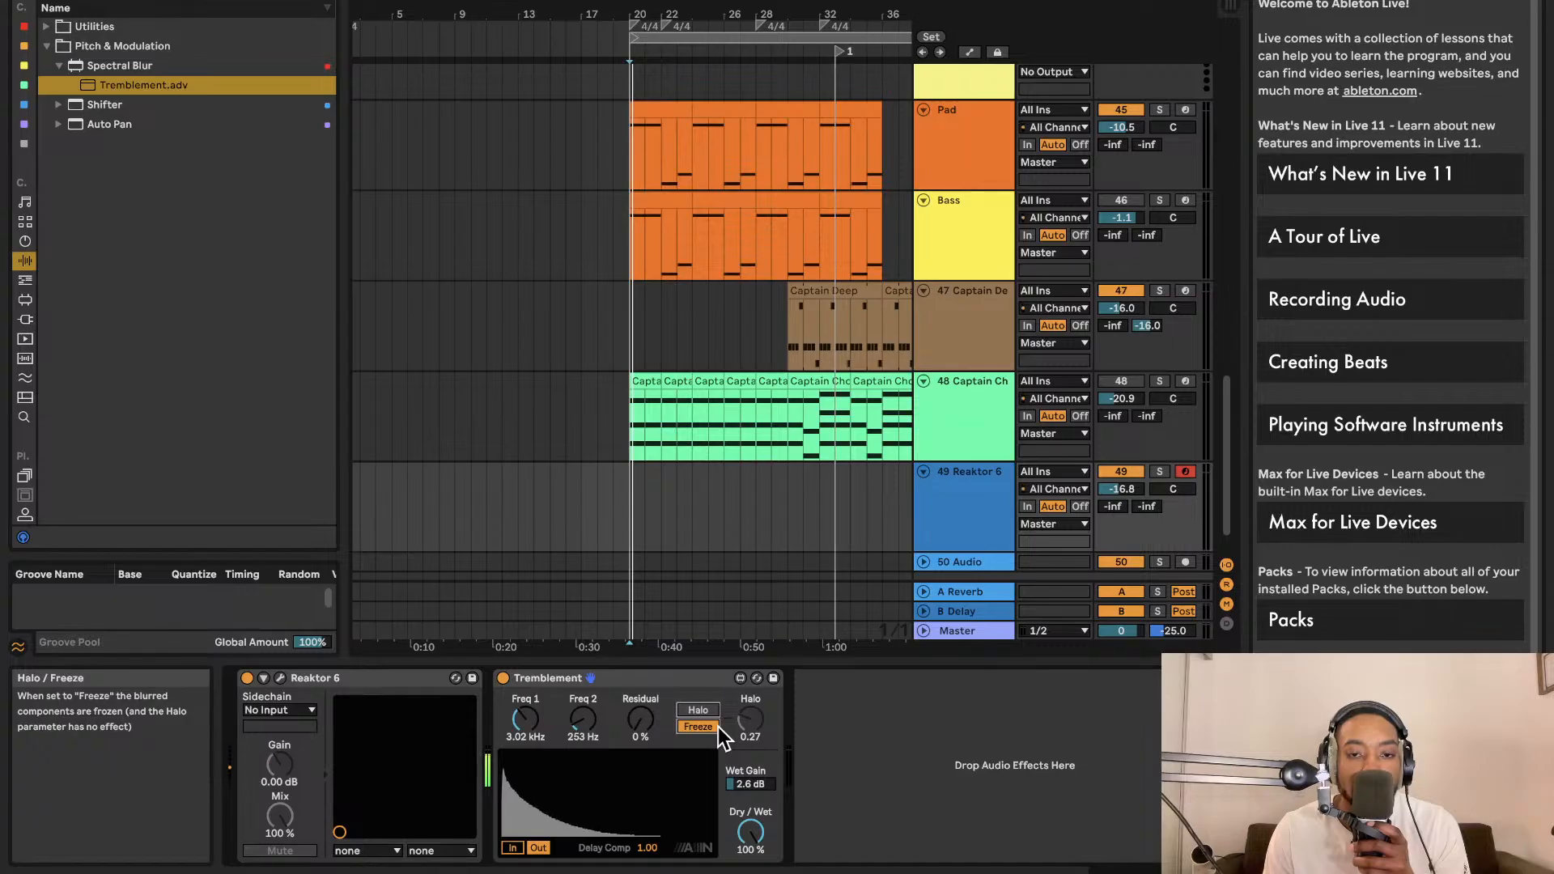
Compare Tremblement's Halo and Freeze modes, leave it on Halo, and set its Dry/Wet to 52% before playing the arrangement
click(715, 714)
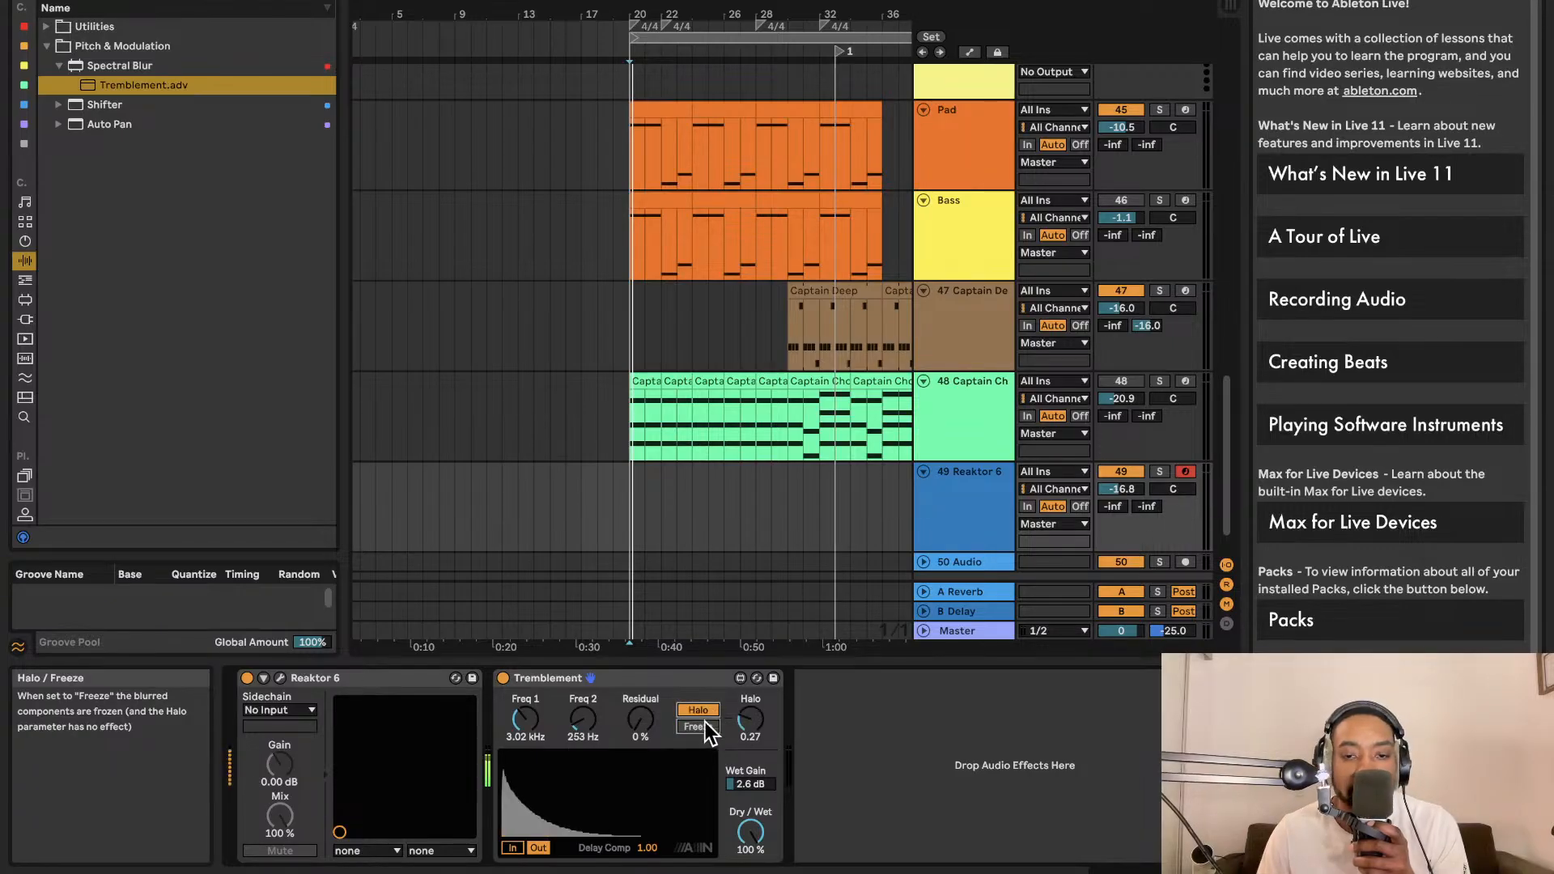
click(701, 727)
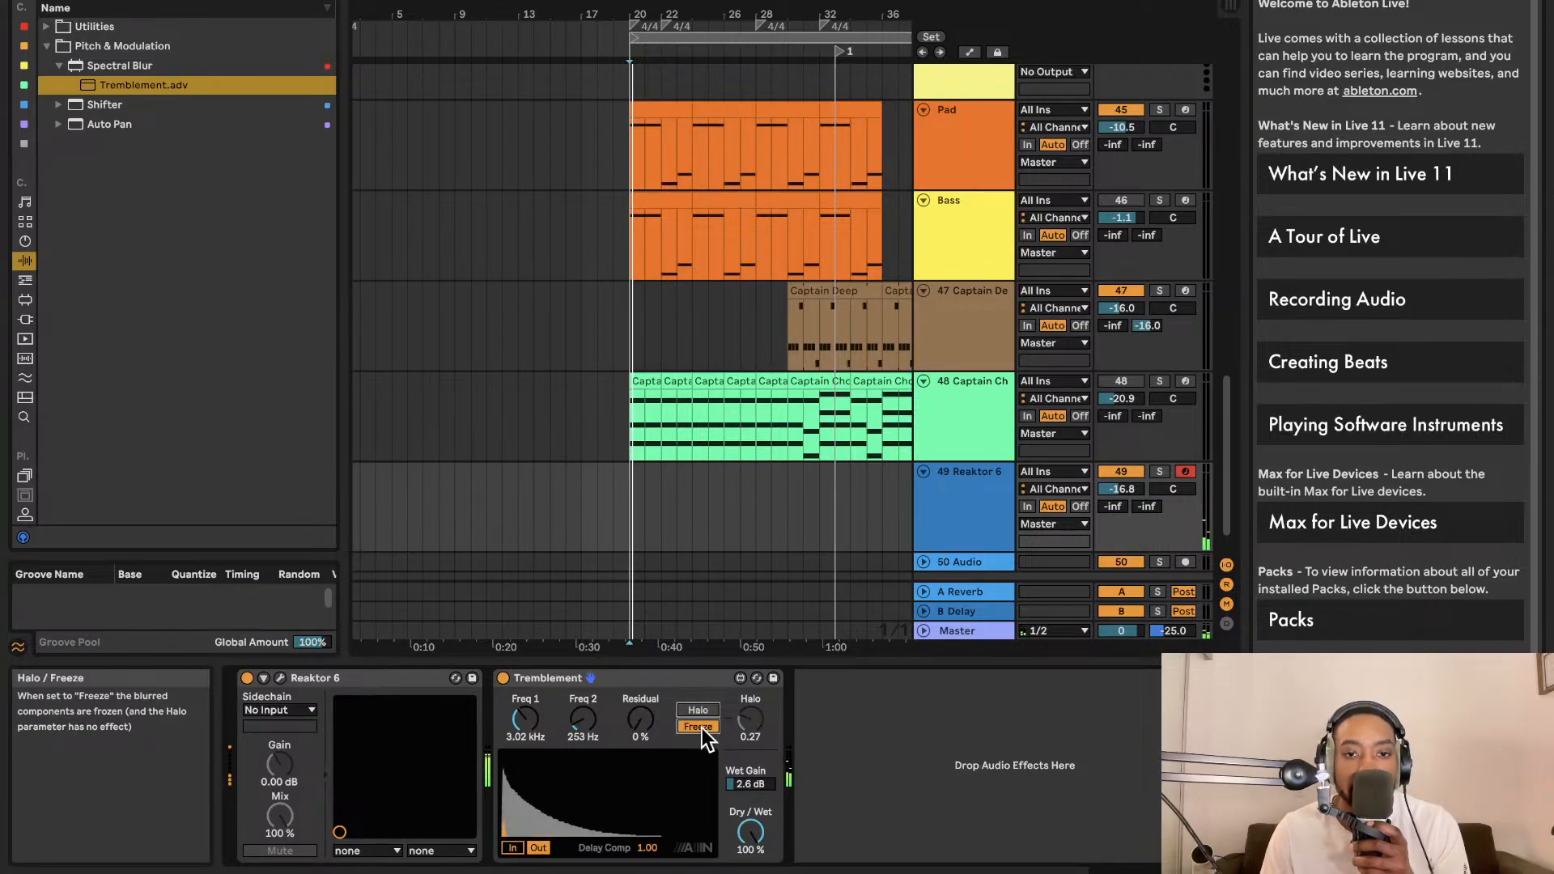
click(703, 726)
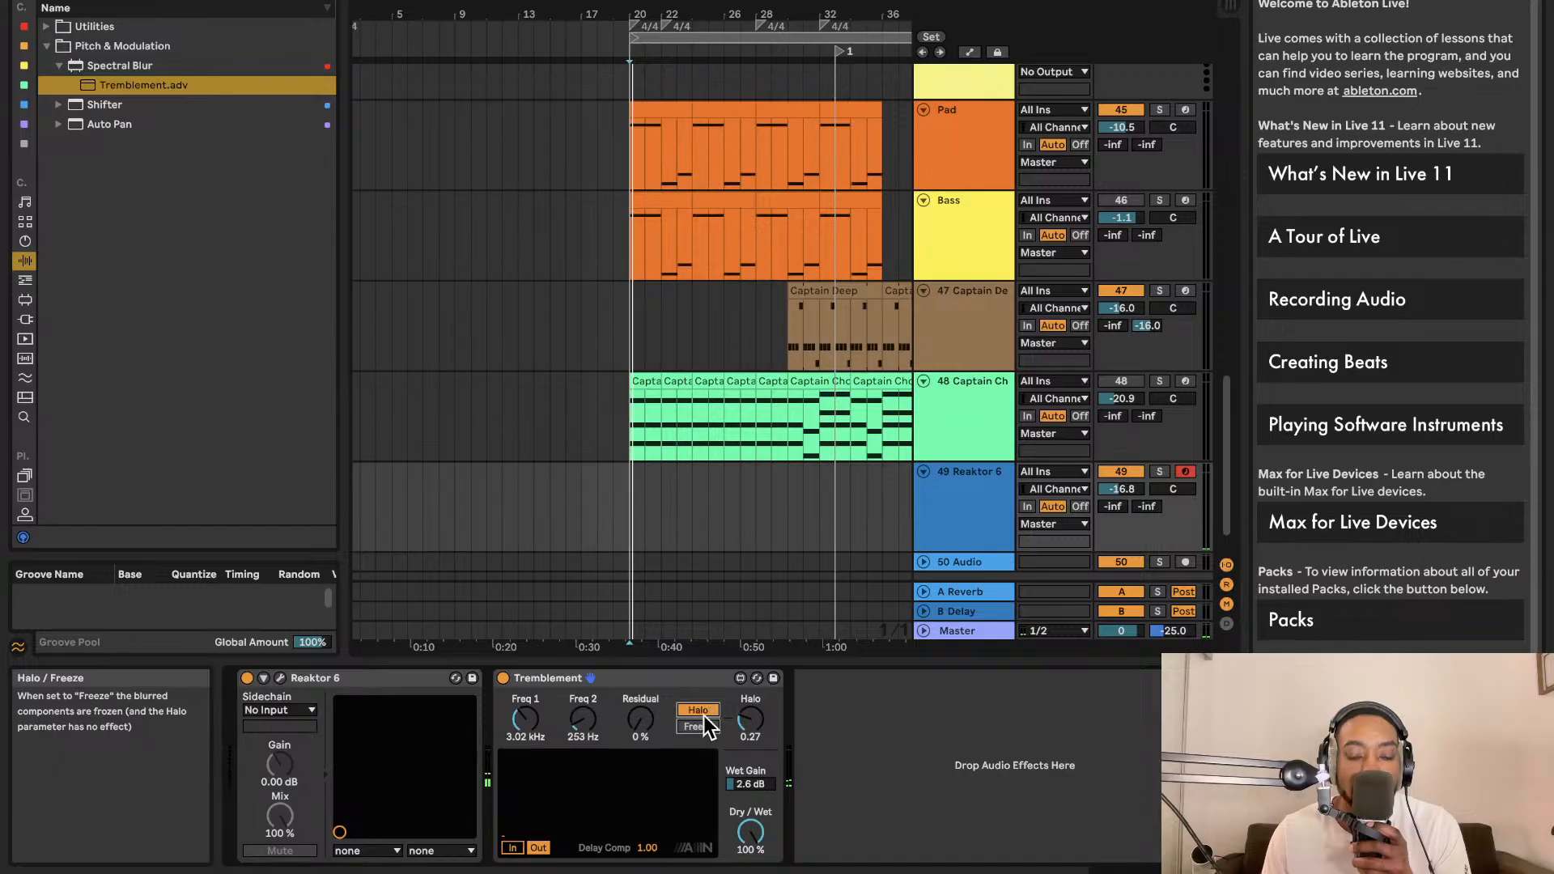
drag(753, 839, 755, 841)
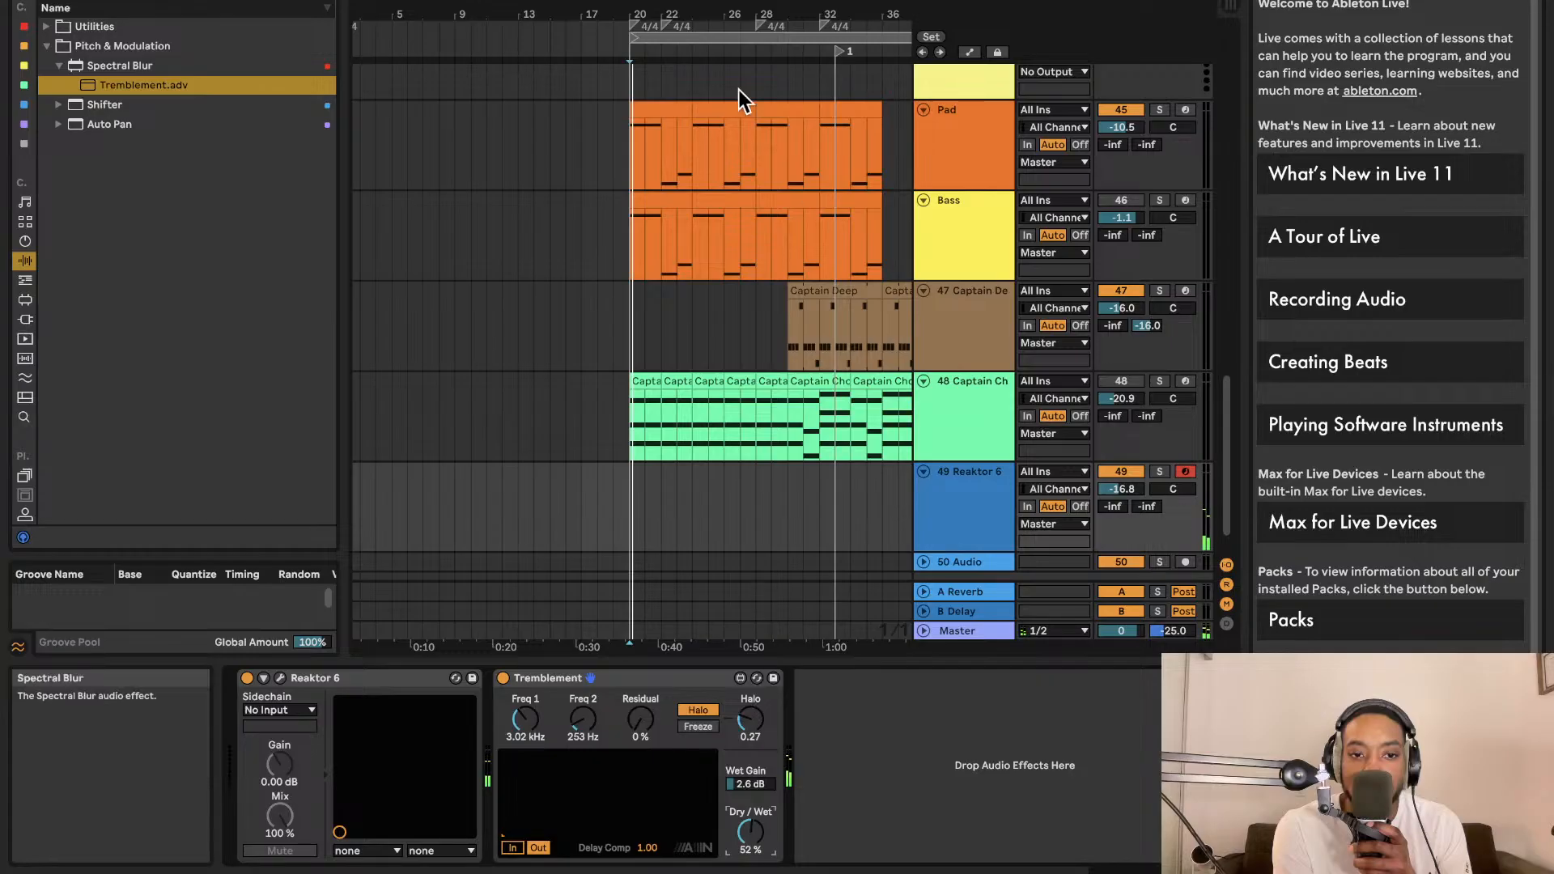
key(space)
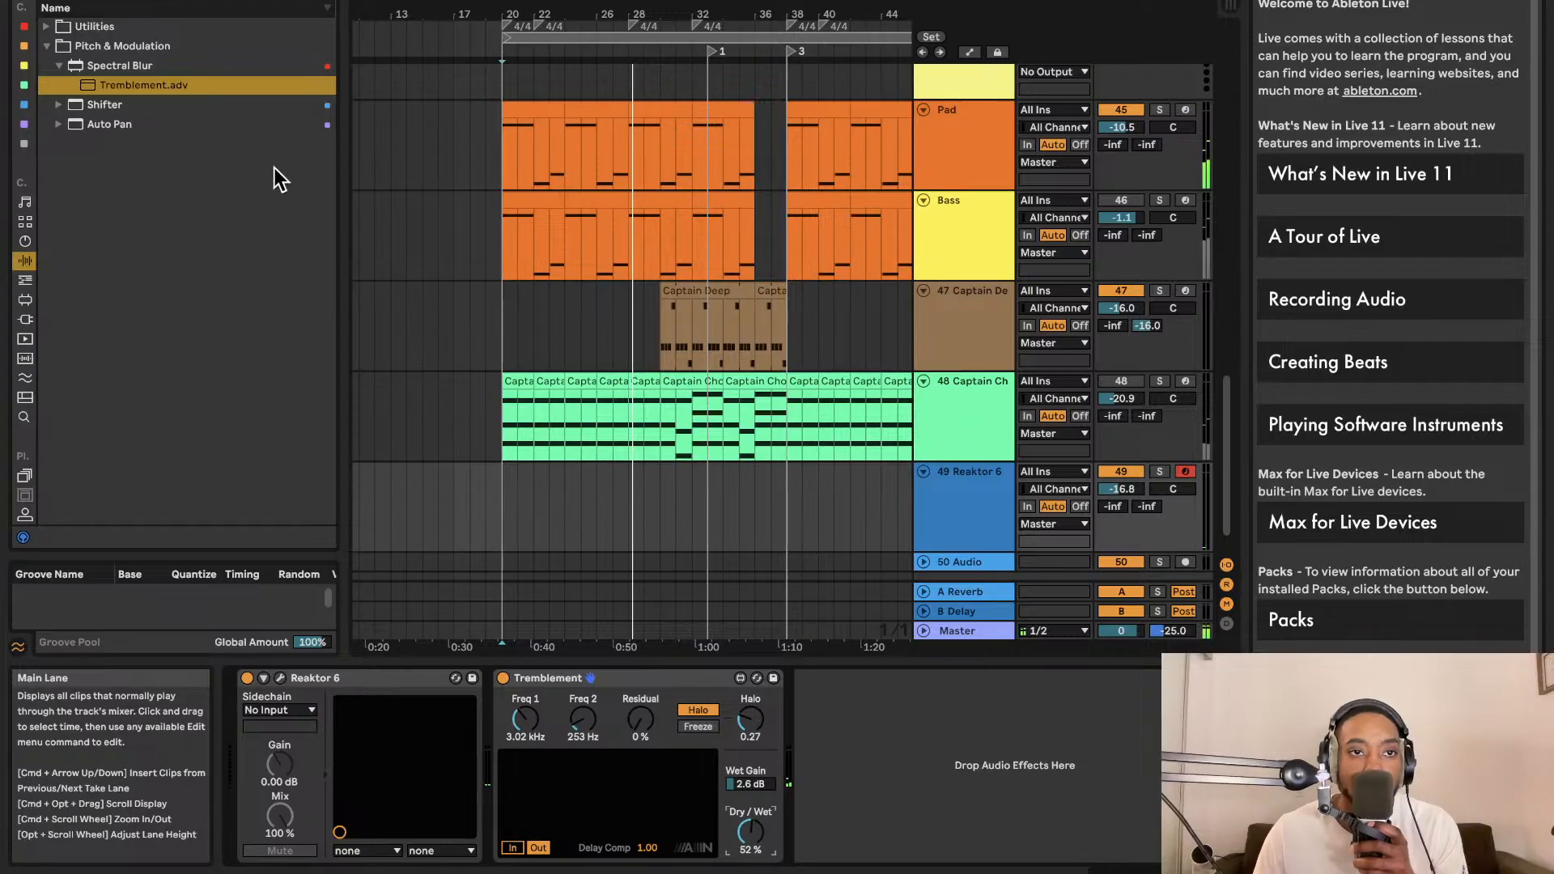
Search the audio effects and the plug-ins in the browser for another effect, using "val" for the plug-ins
click(162, 0)
text(r)
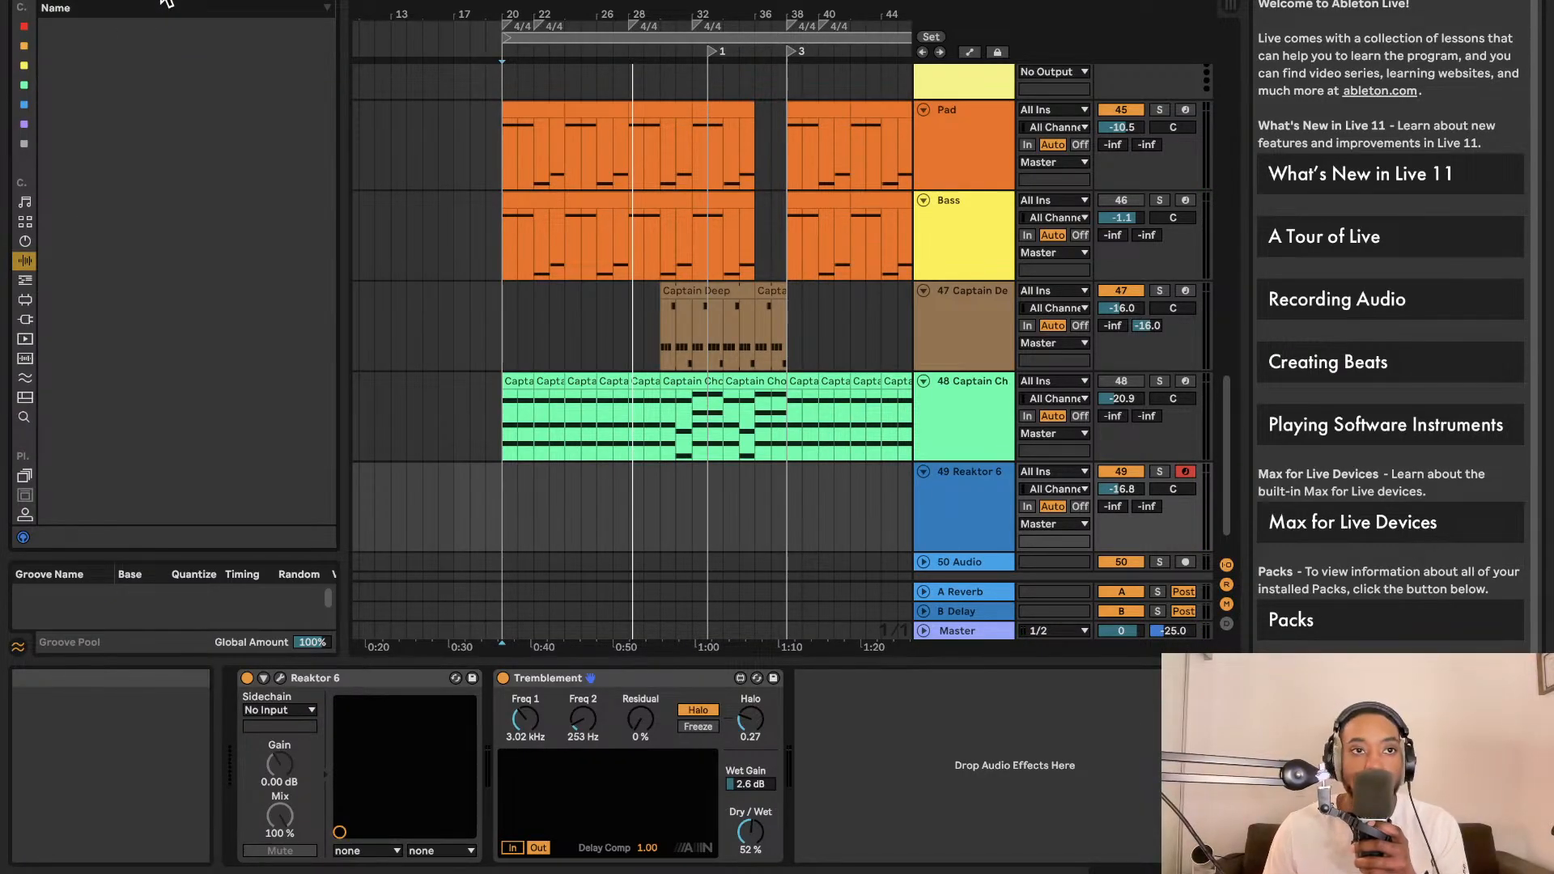
key(XF86AudioRaiseVolume)
key(BackSpace)
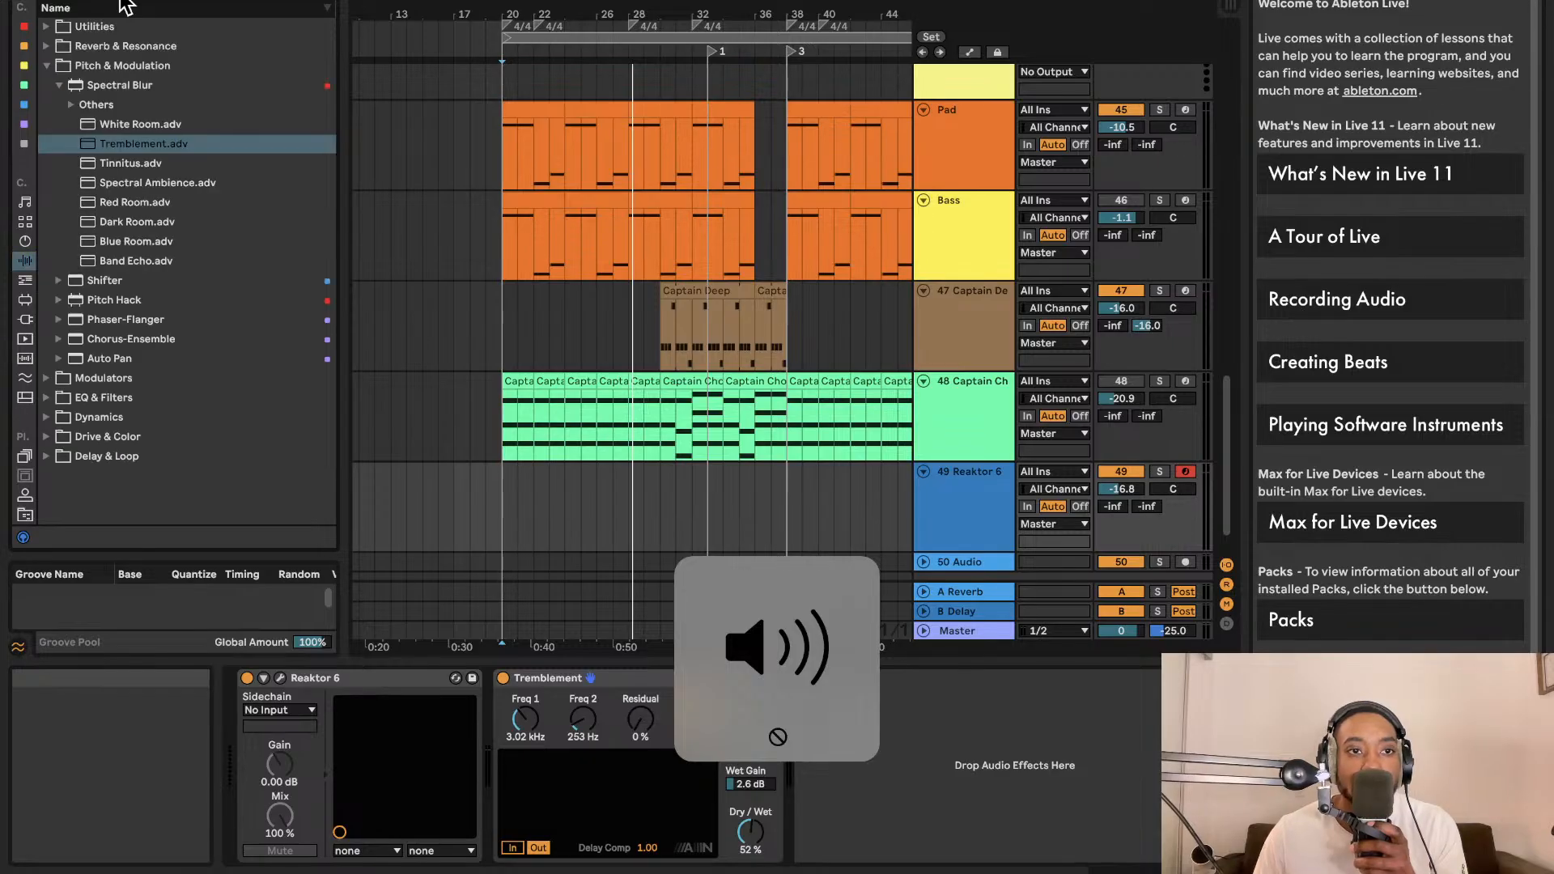
click(24, 321)
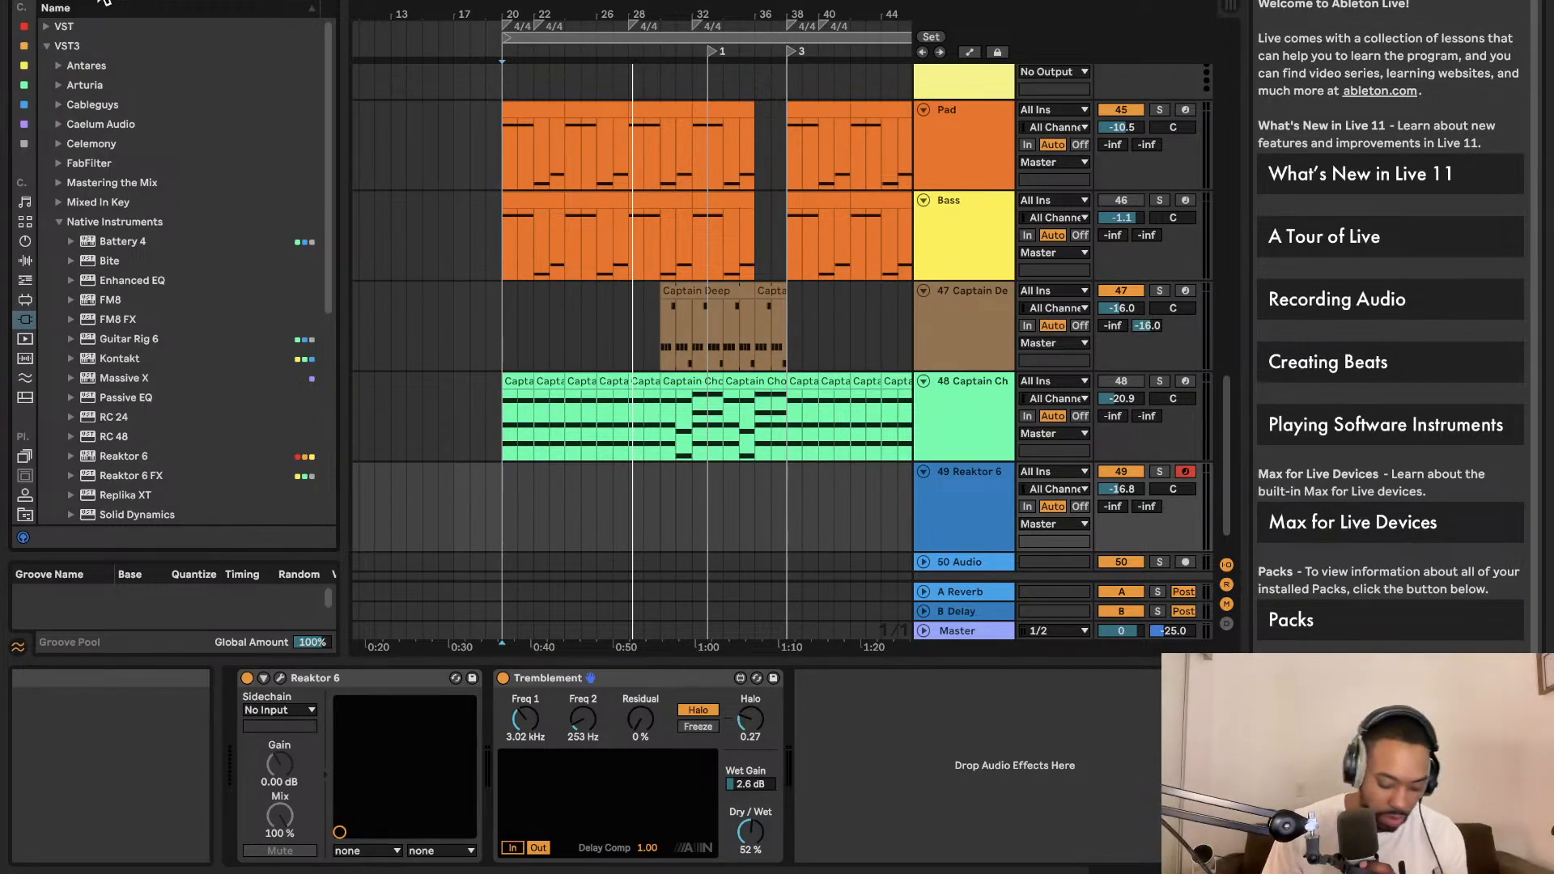
text(val)
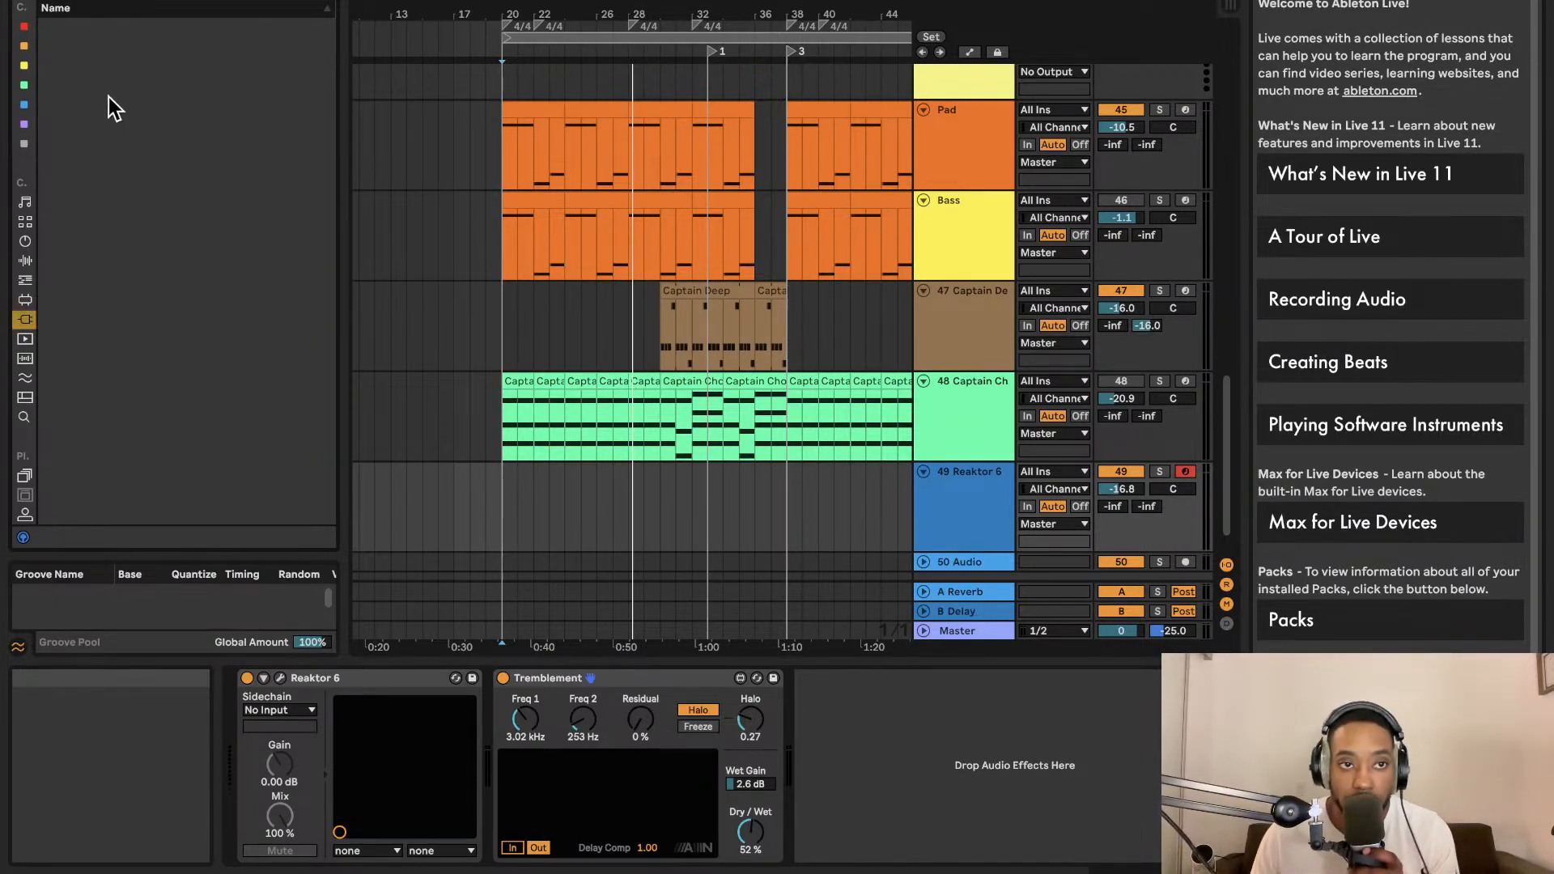
Add the Tuner audio effect after Tremblement on the Reaktor 6 track
click(51, 27)
drag(81, 47, 863, 701)
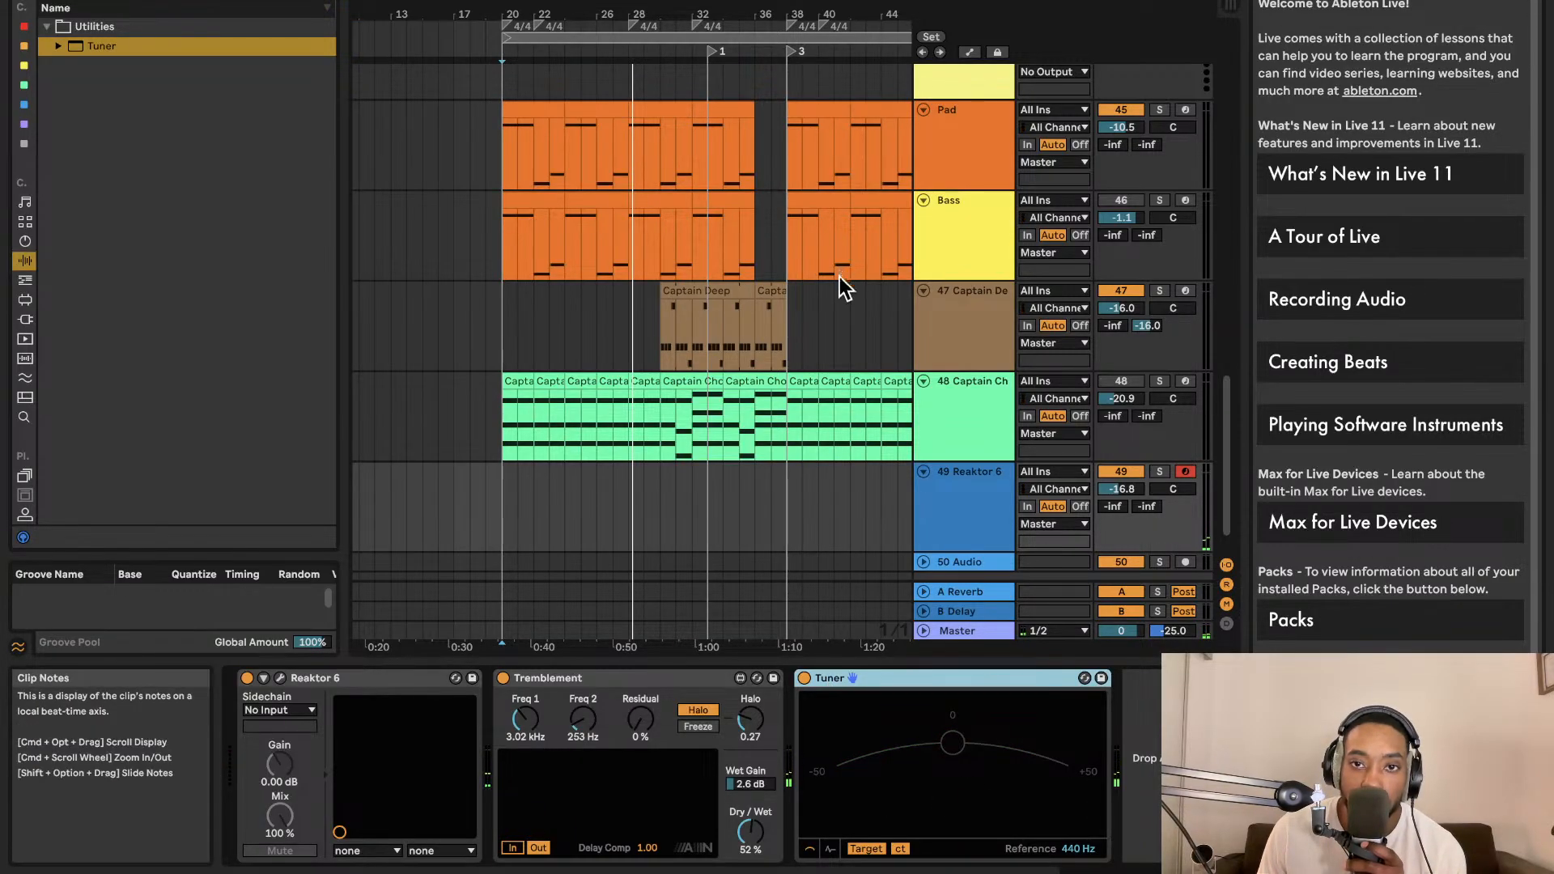
Copy the TONIC device from the Tonic track and paste it after Captain Chords on track 48
scroll(850, 283, up, 10)
click(962, 237)
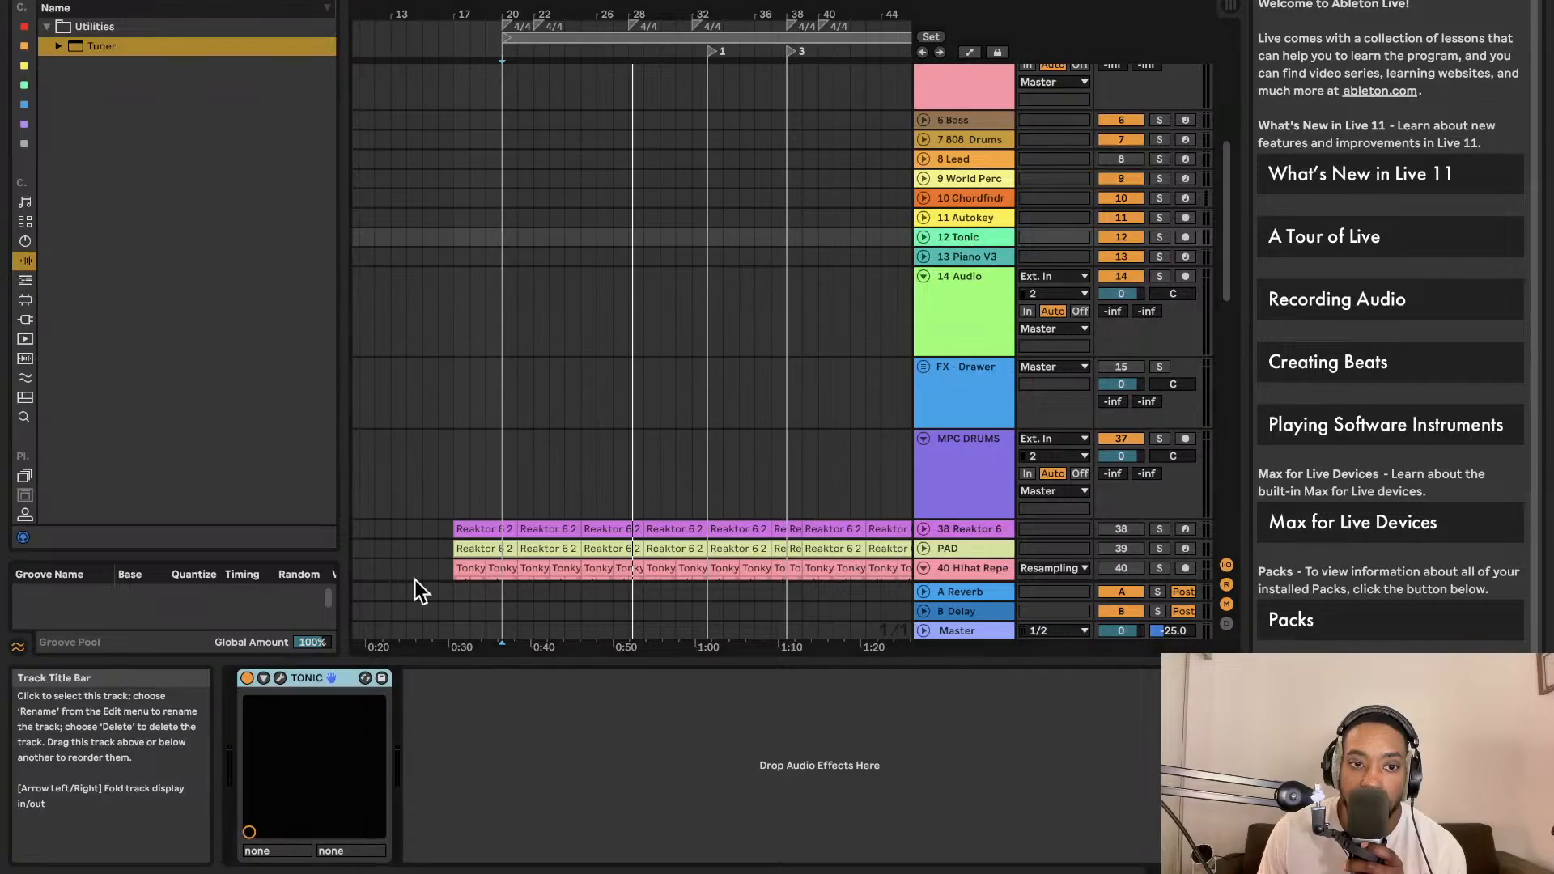
right_click(314, 678)
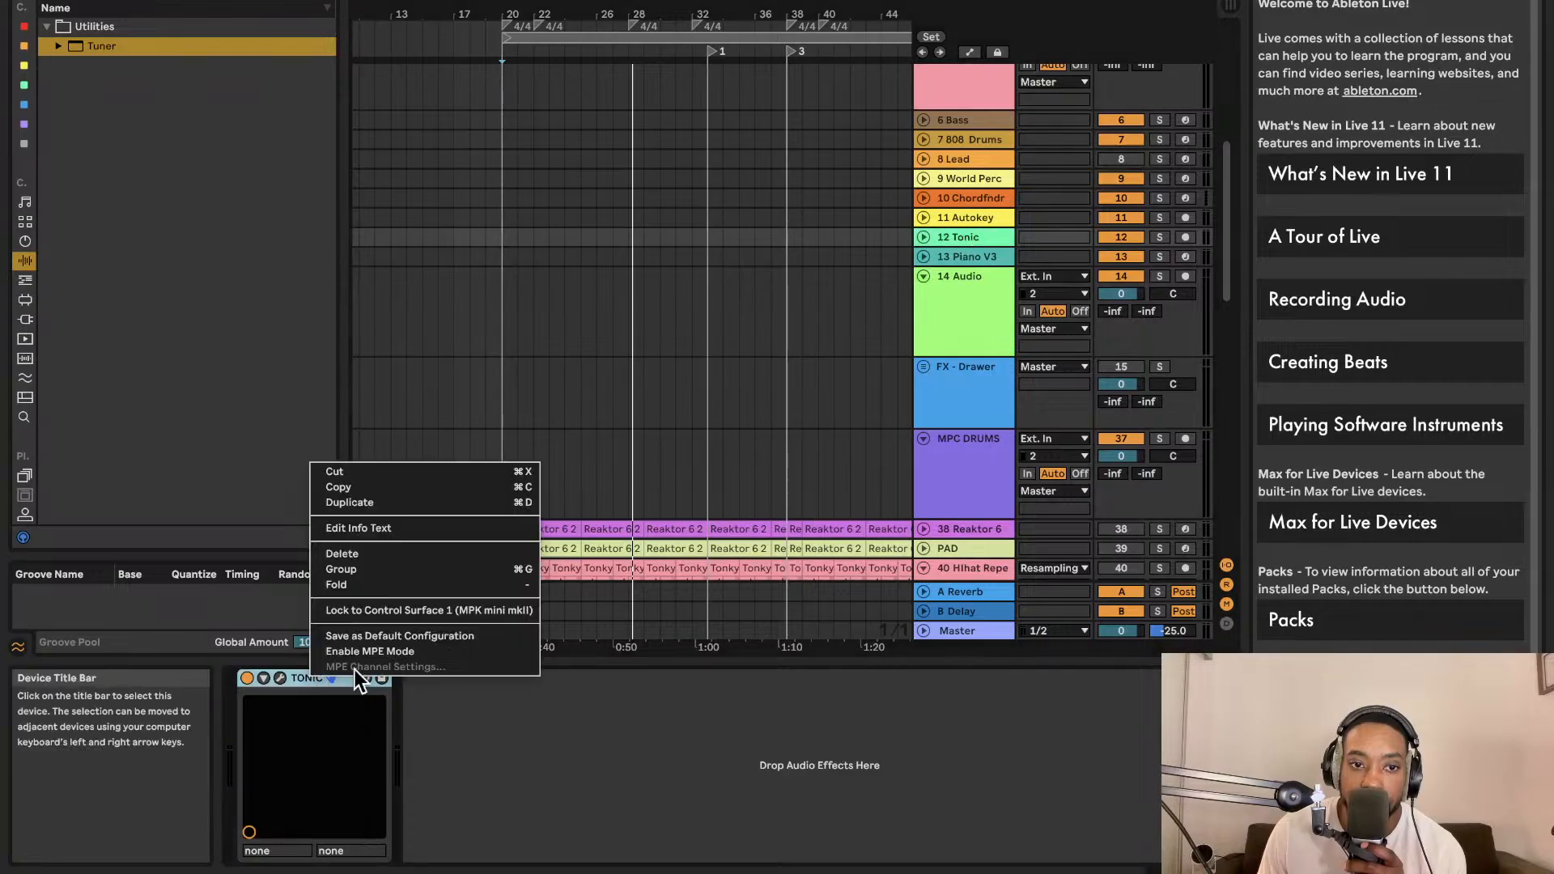
click(392, 500)
scroll(672, 461, down, 15)
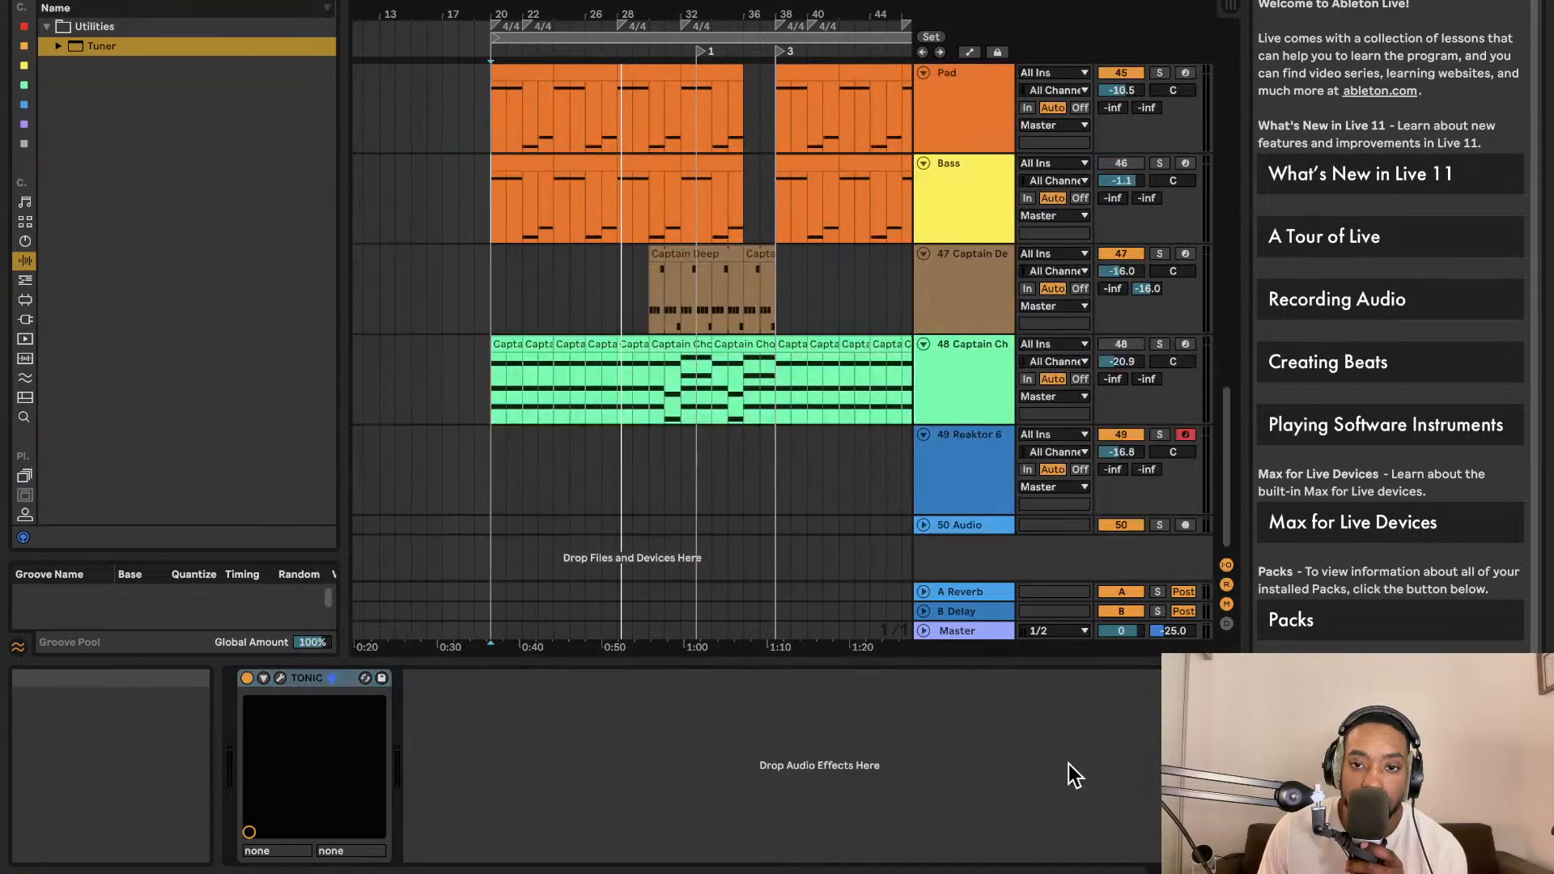
click(949, 524)
click(958, 474)
click(960, 420)
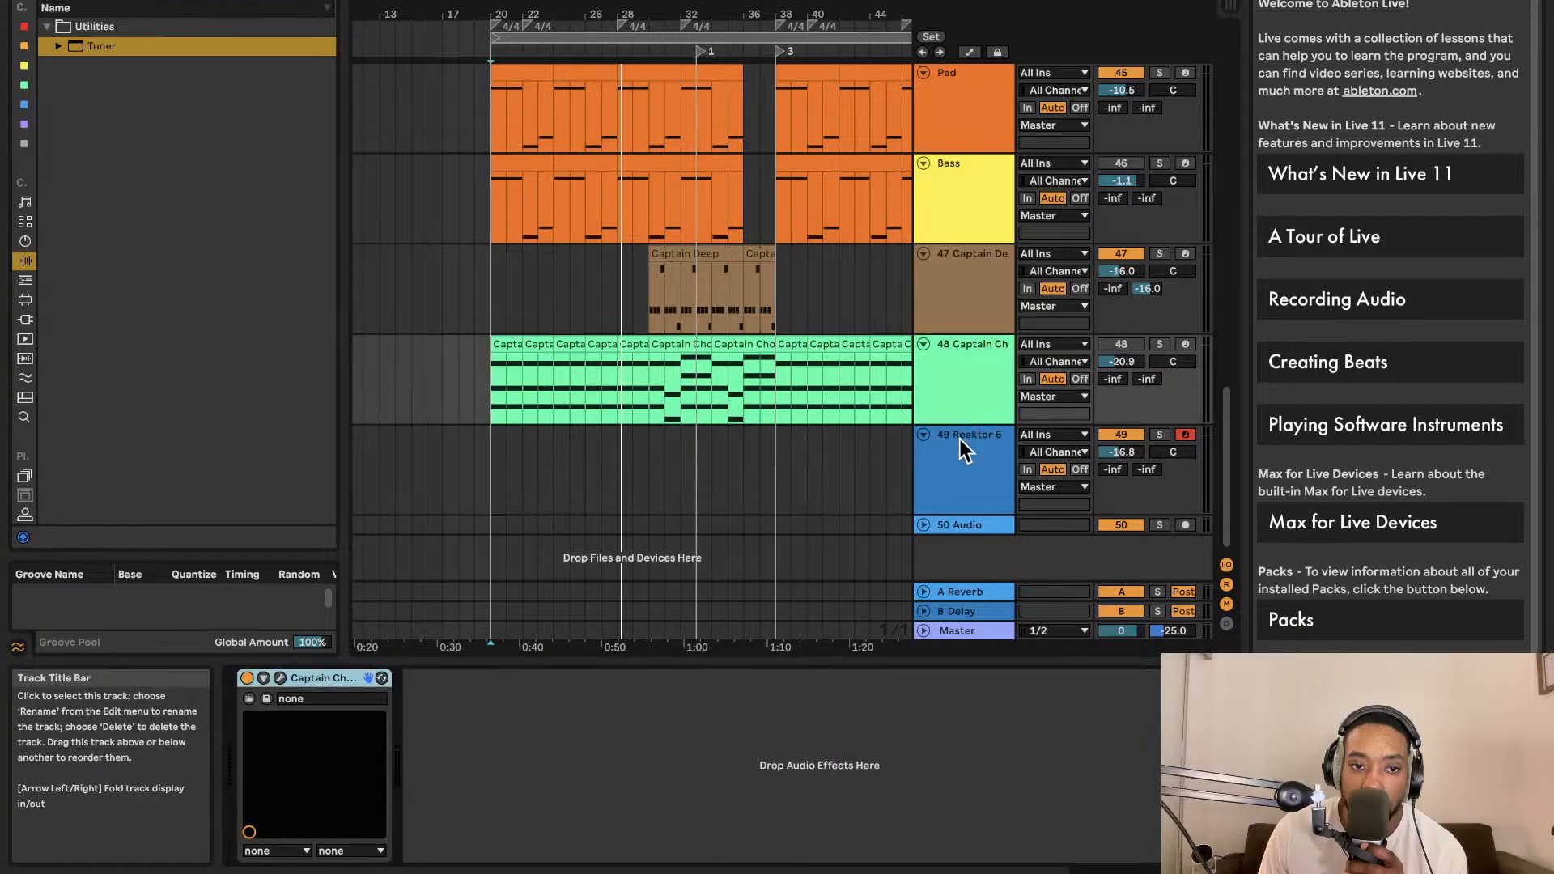
right_click(641, 752)
click(652, 761)
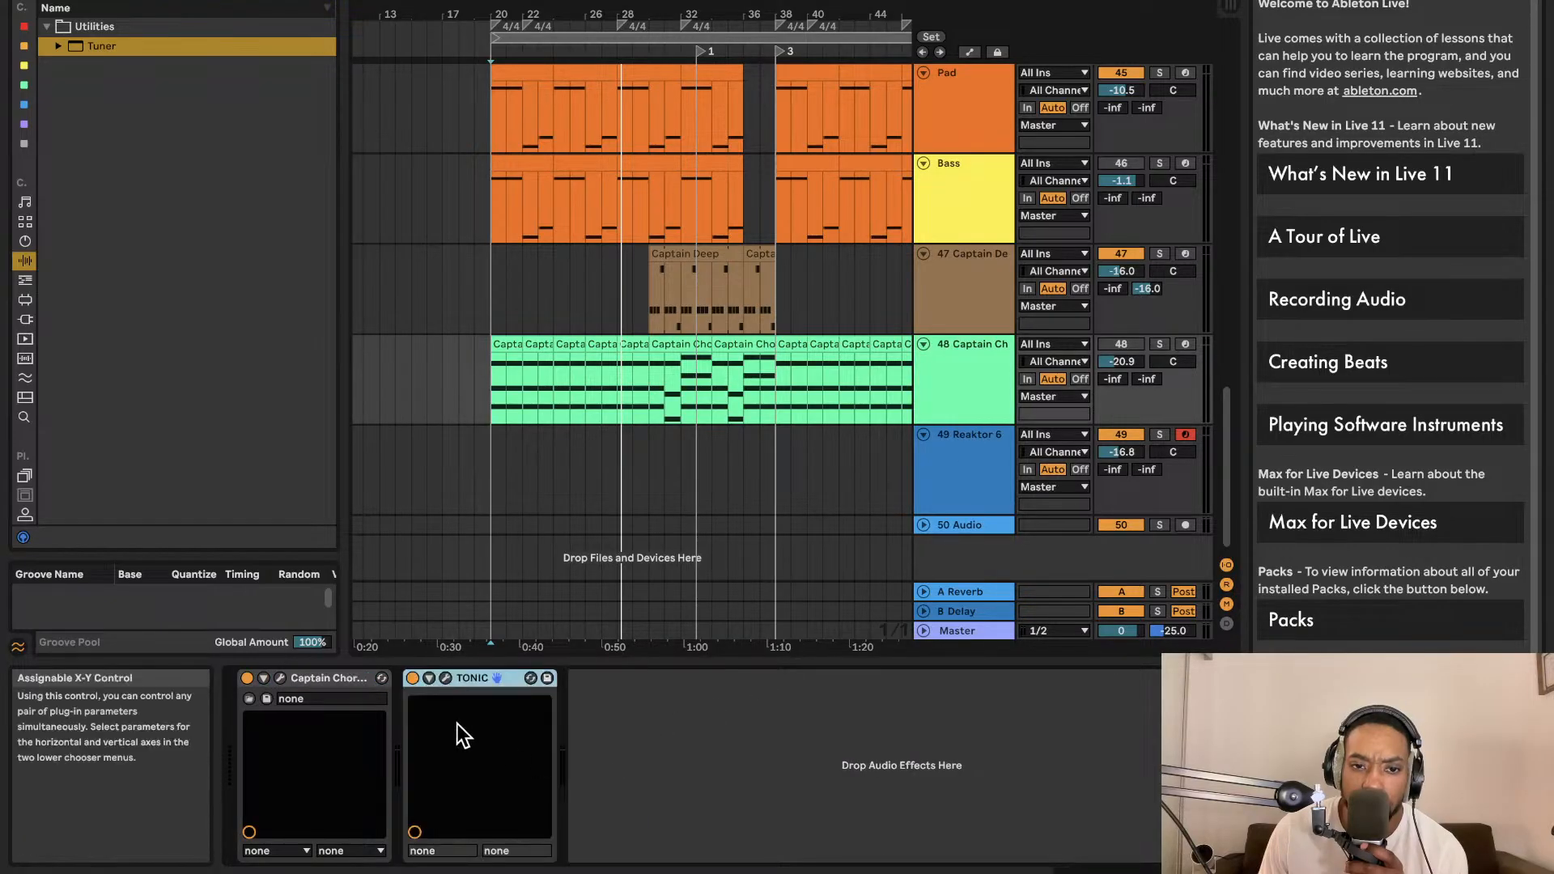
Activate the Captain Chords track and analyse its key in realtime with TONIC during playback
click(280, 678)
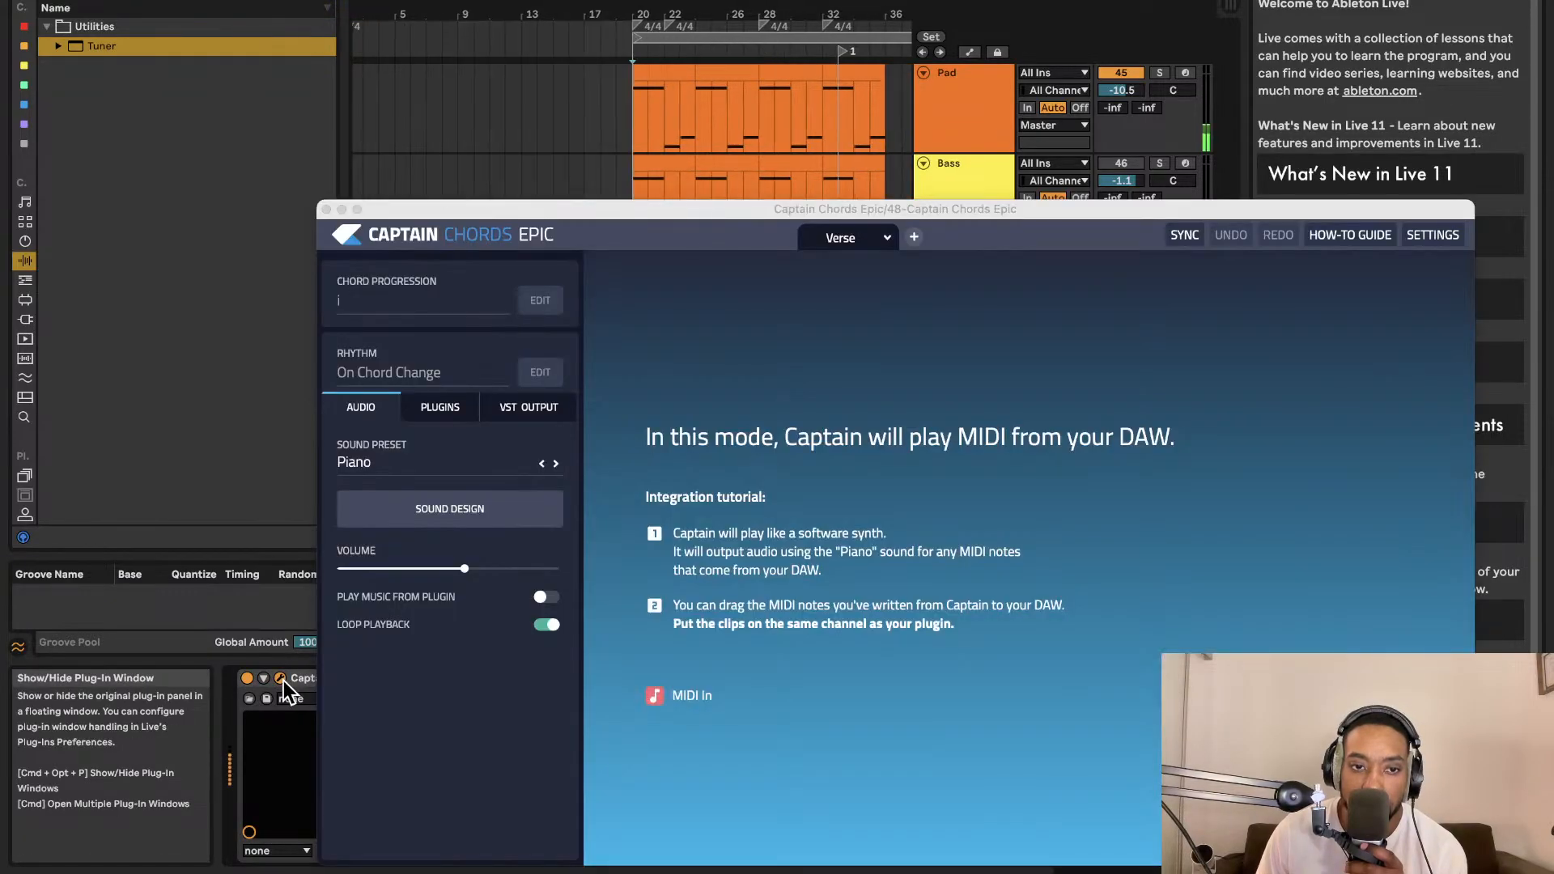
click(327, 209)
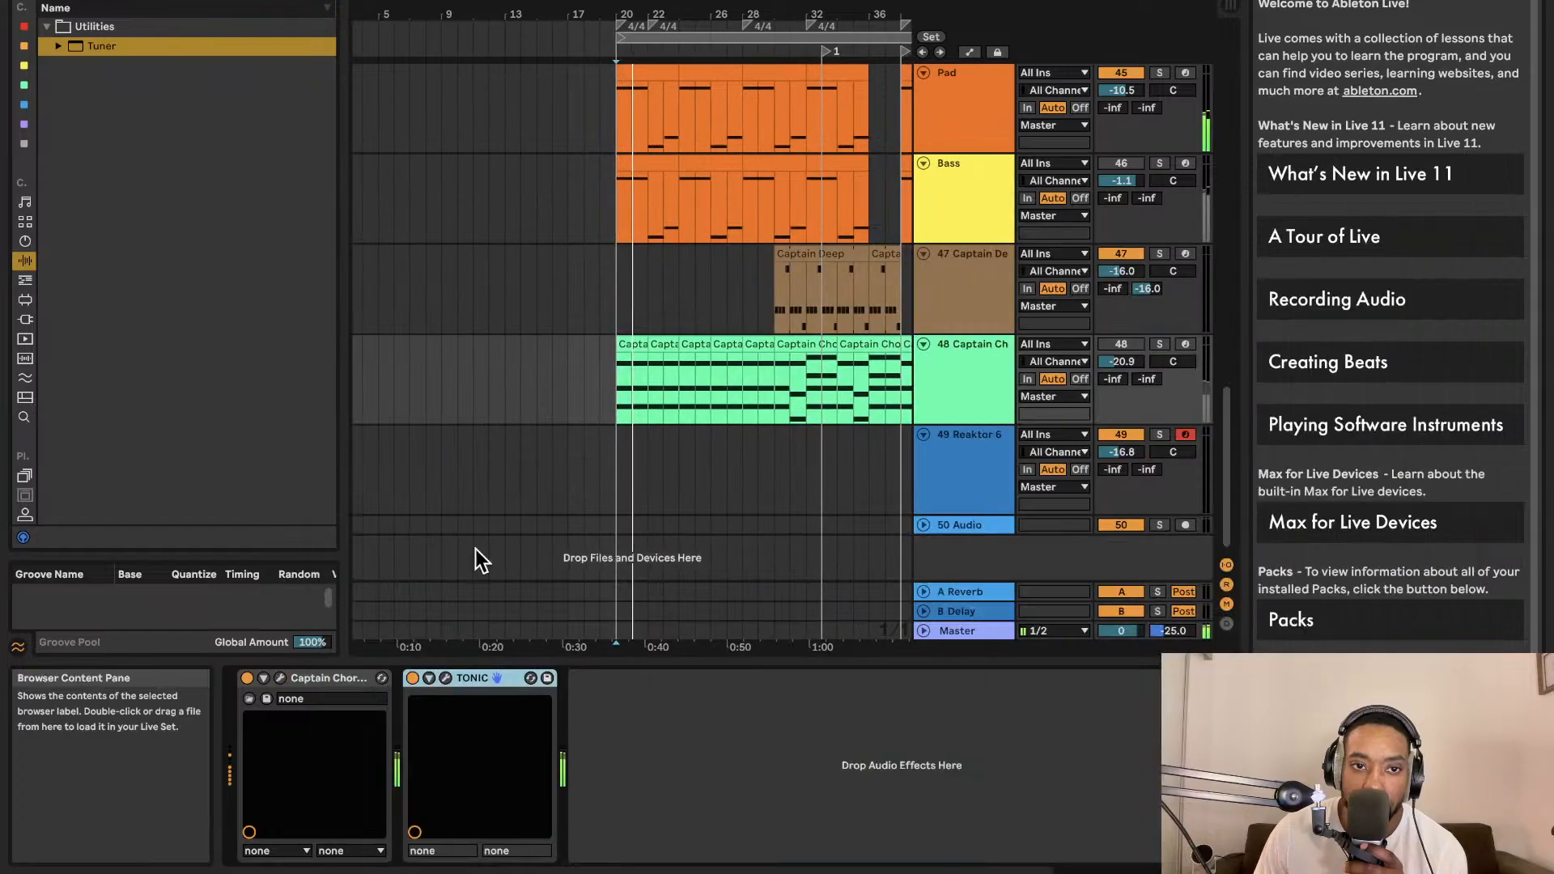
click(444, 680)
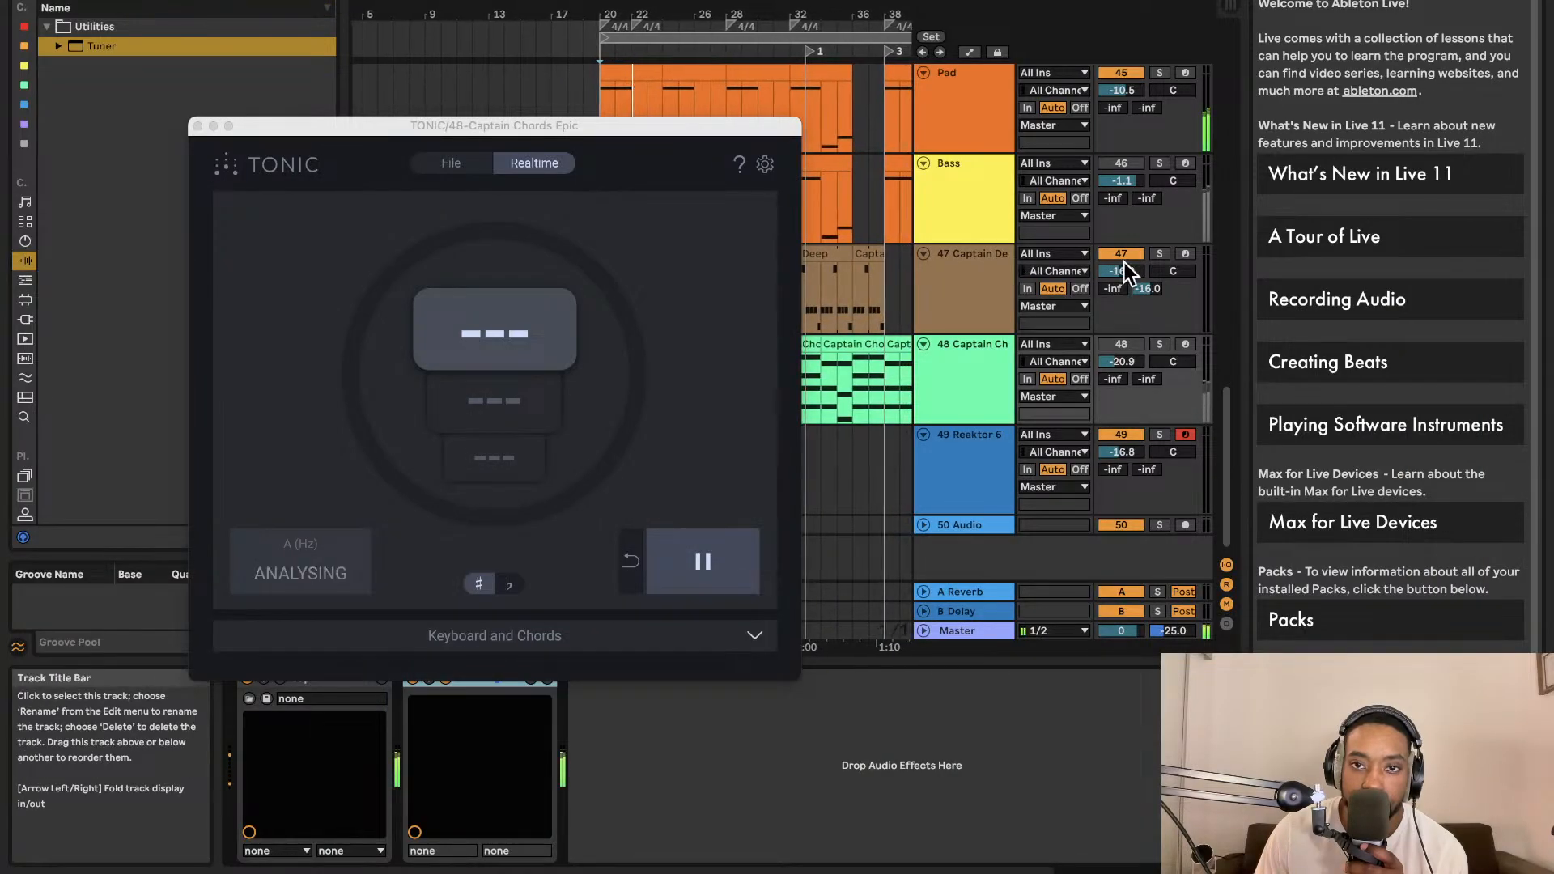
click(1120, 344)
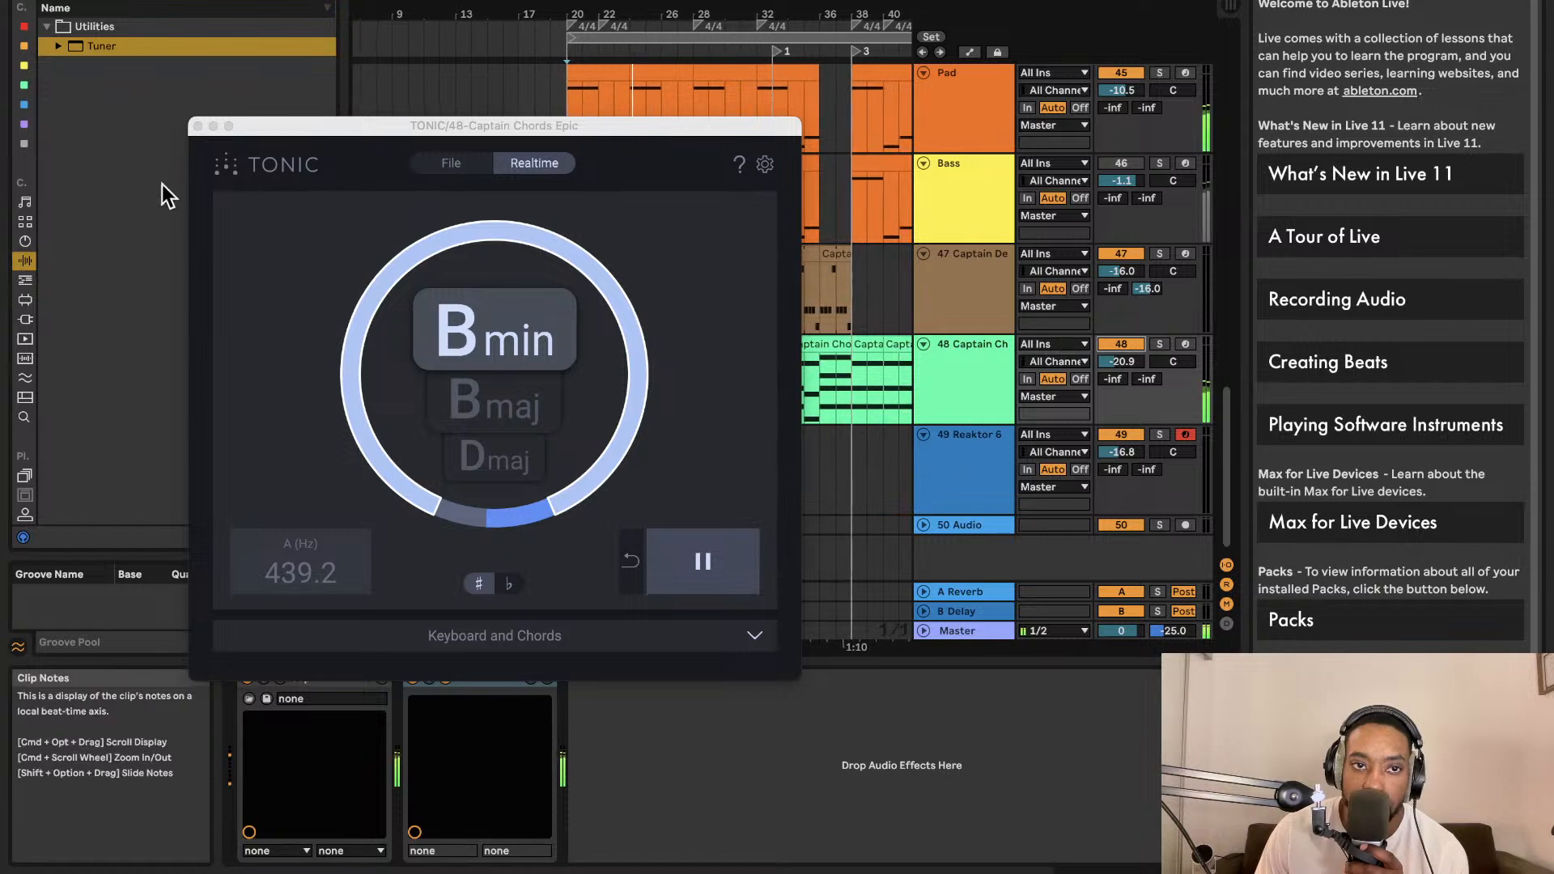
click(198, 127)
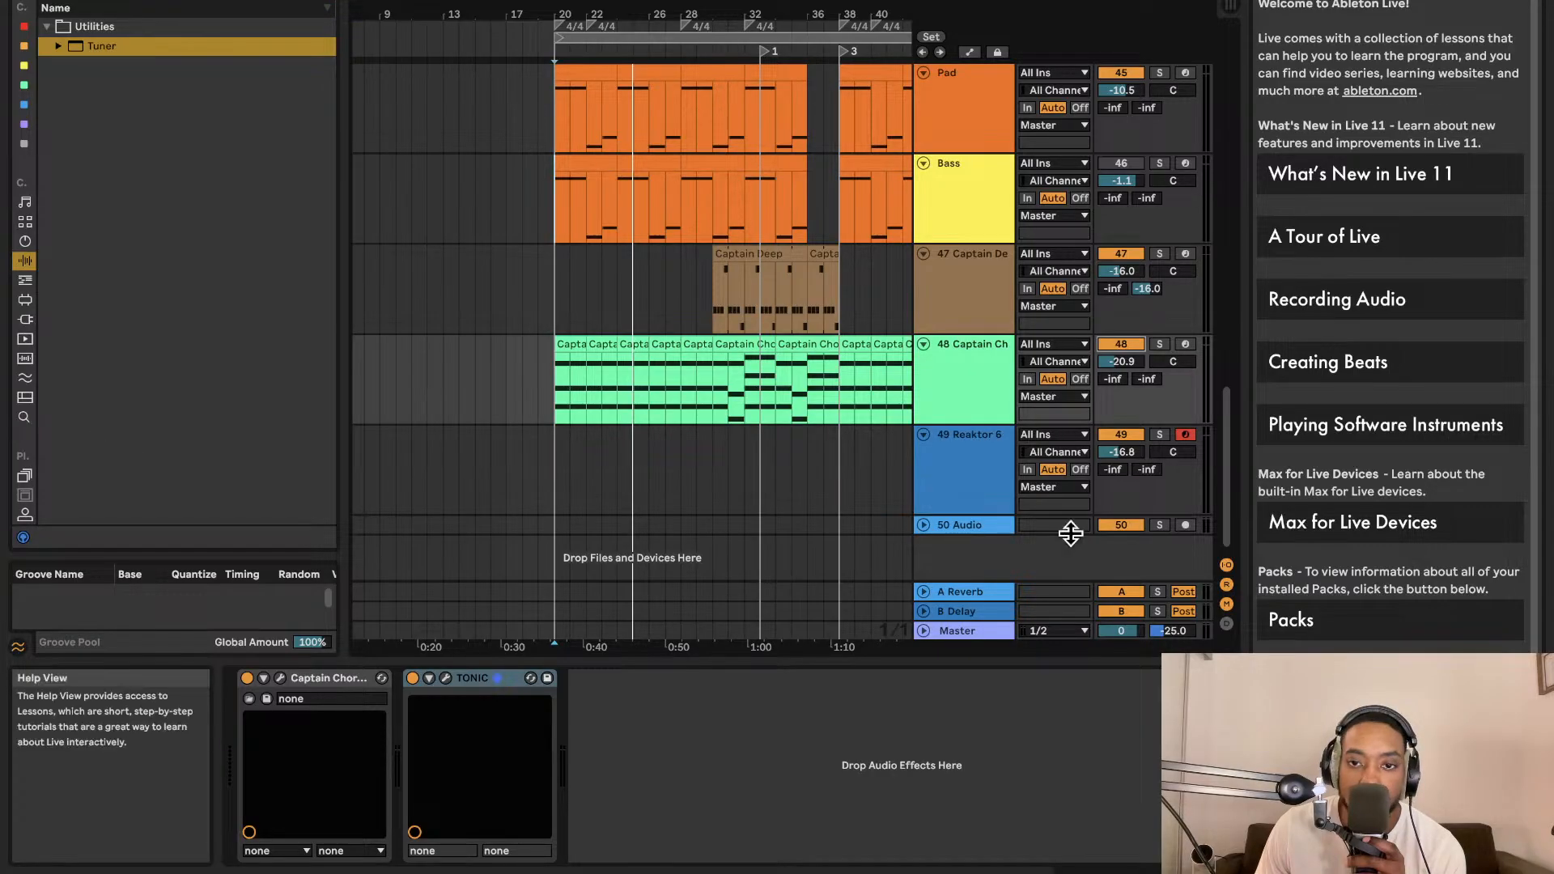
Unfold the 50 Audio track and show the device chain of the Reaktor 6 track
click(923, 525)
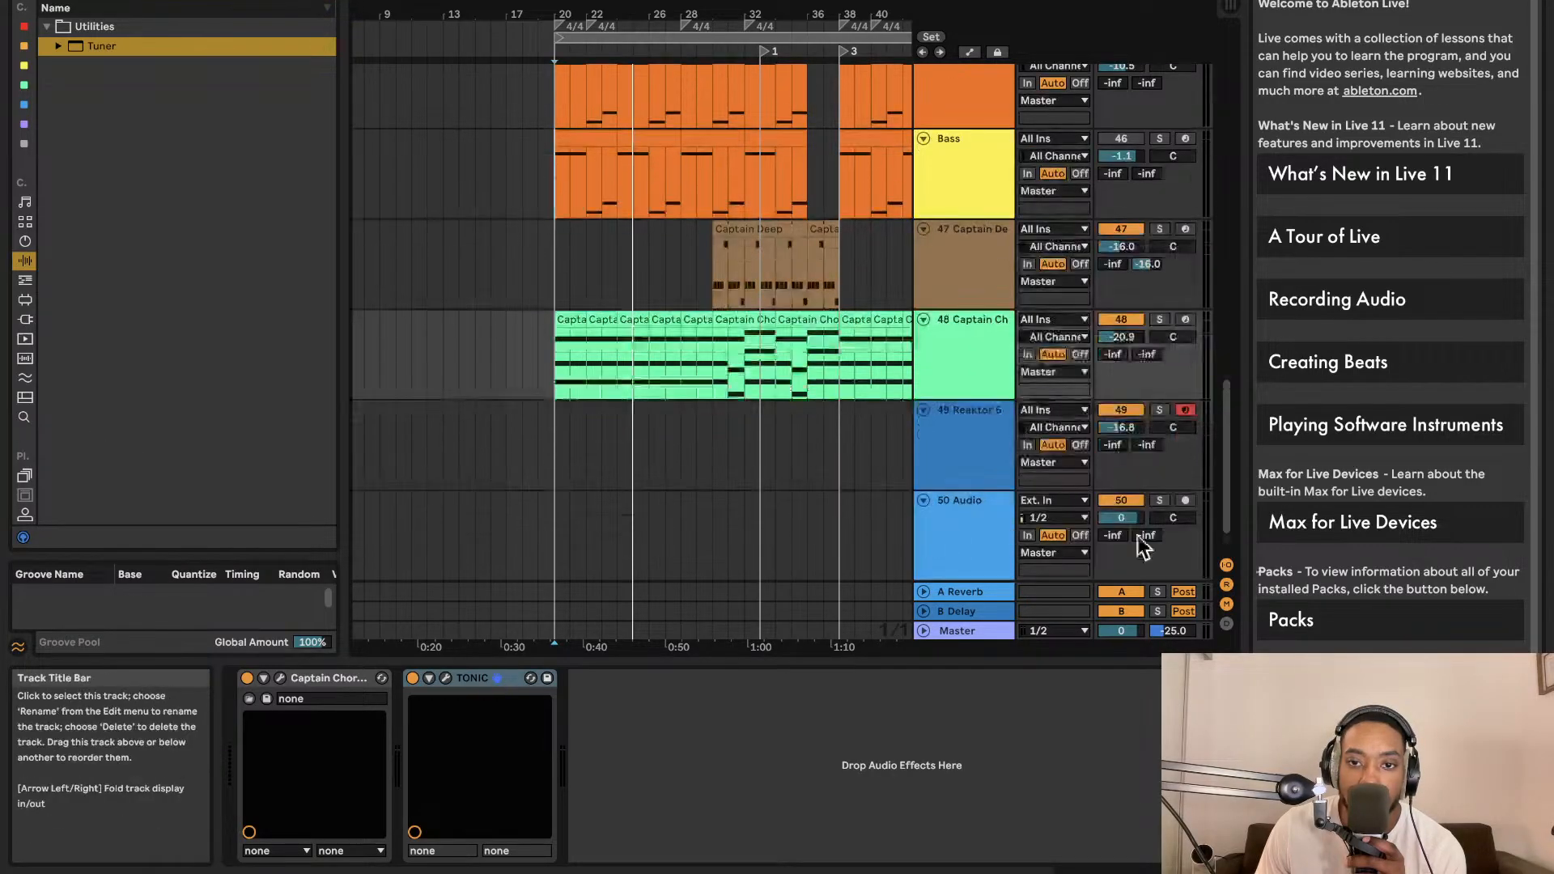
scroll(968, 564, down, 2)
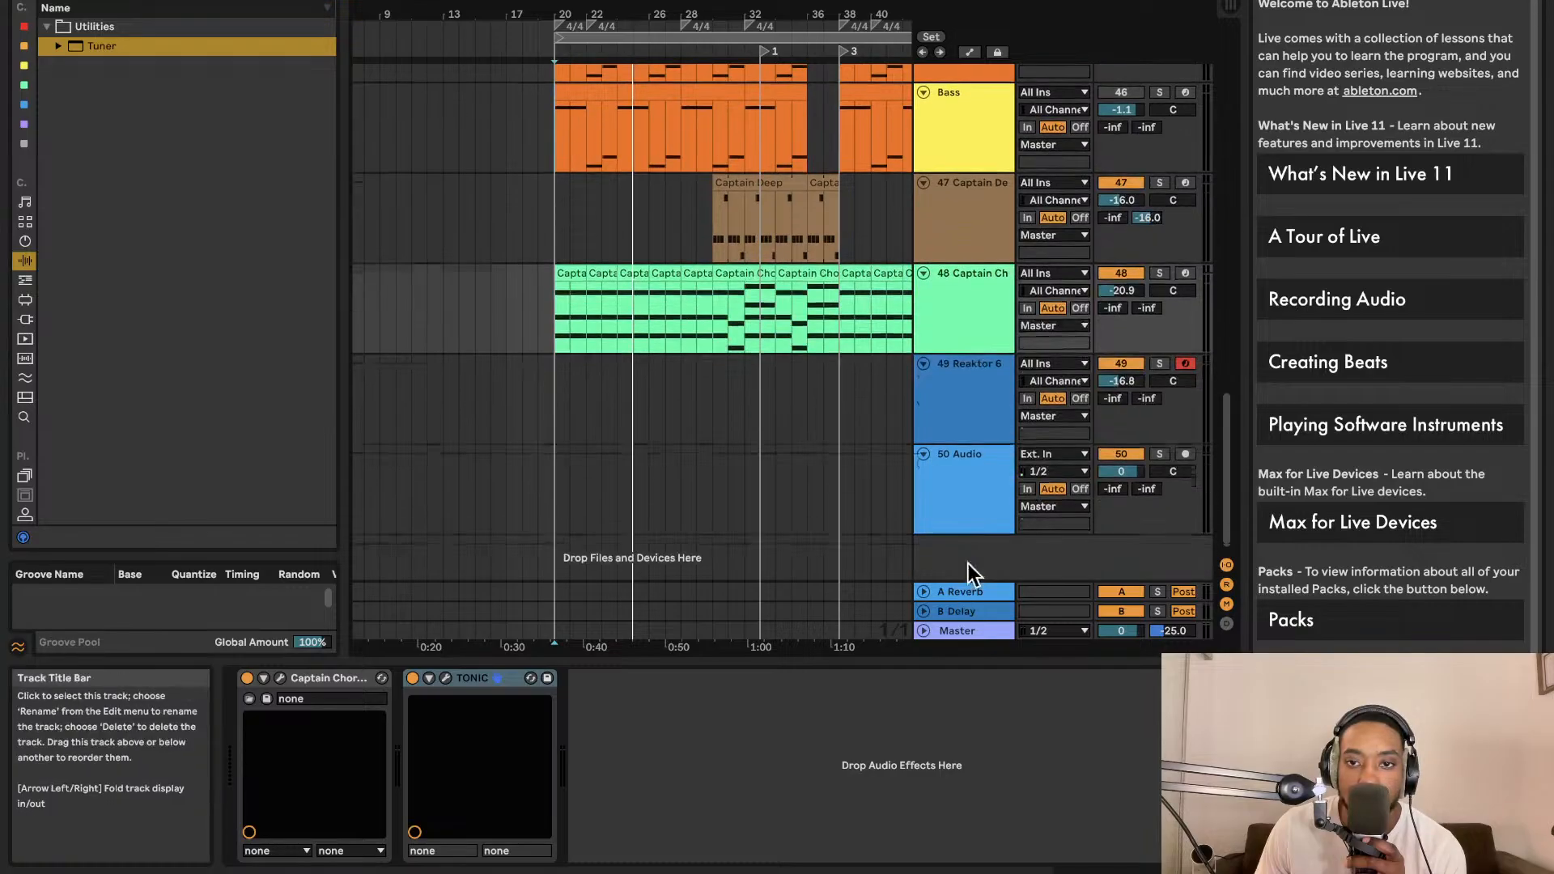
click(979, 422)
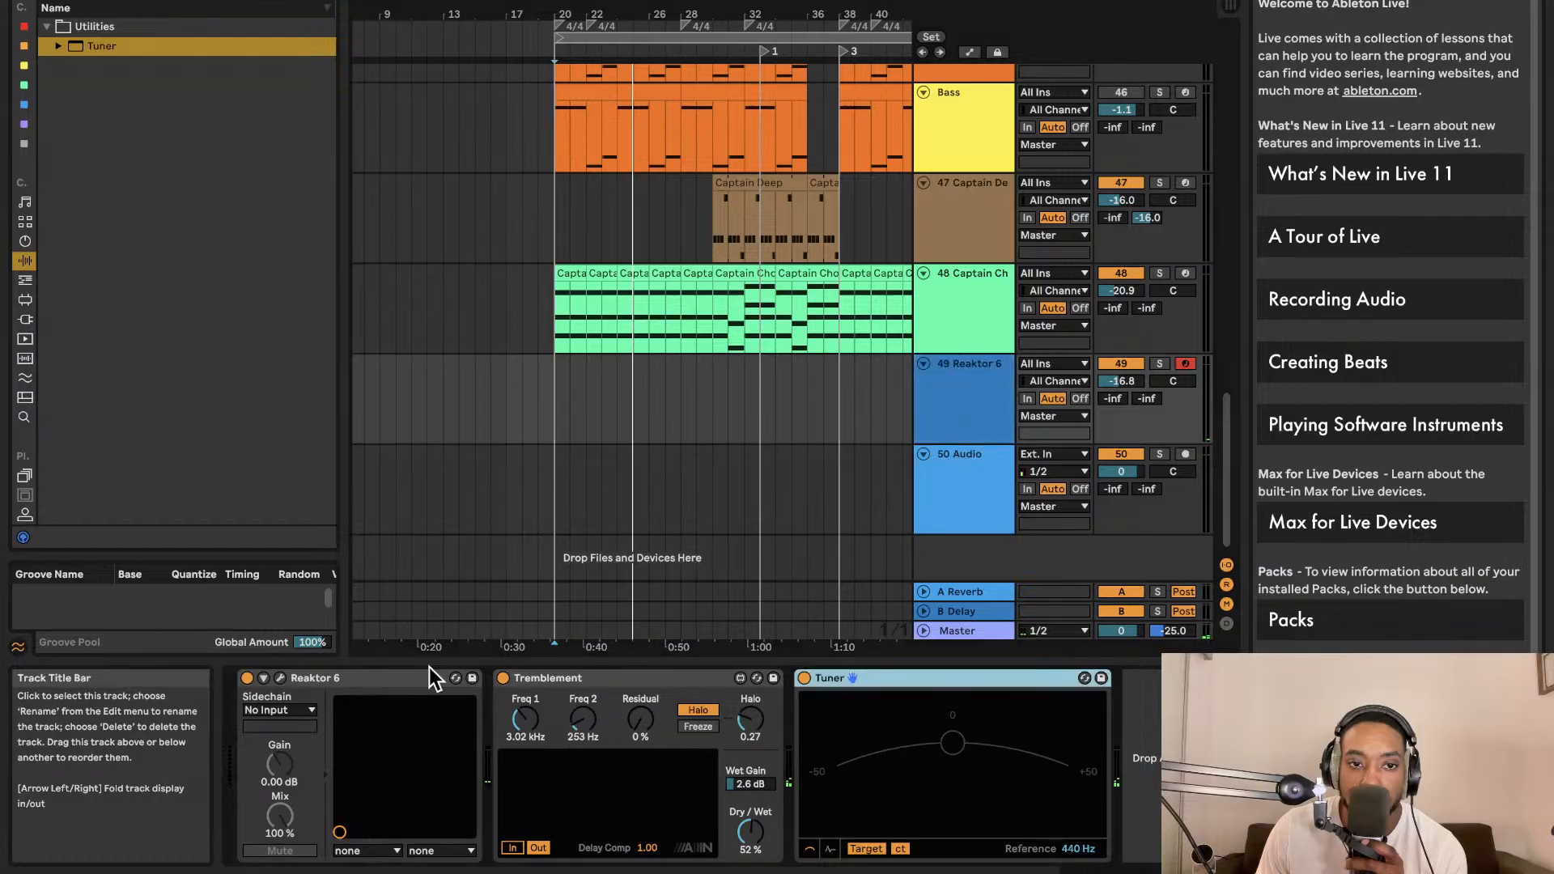
Check the pitch of the played Reaktor 6 patch against the Tuner with its oscillator panel in view
click(283, 682)
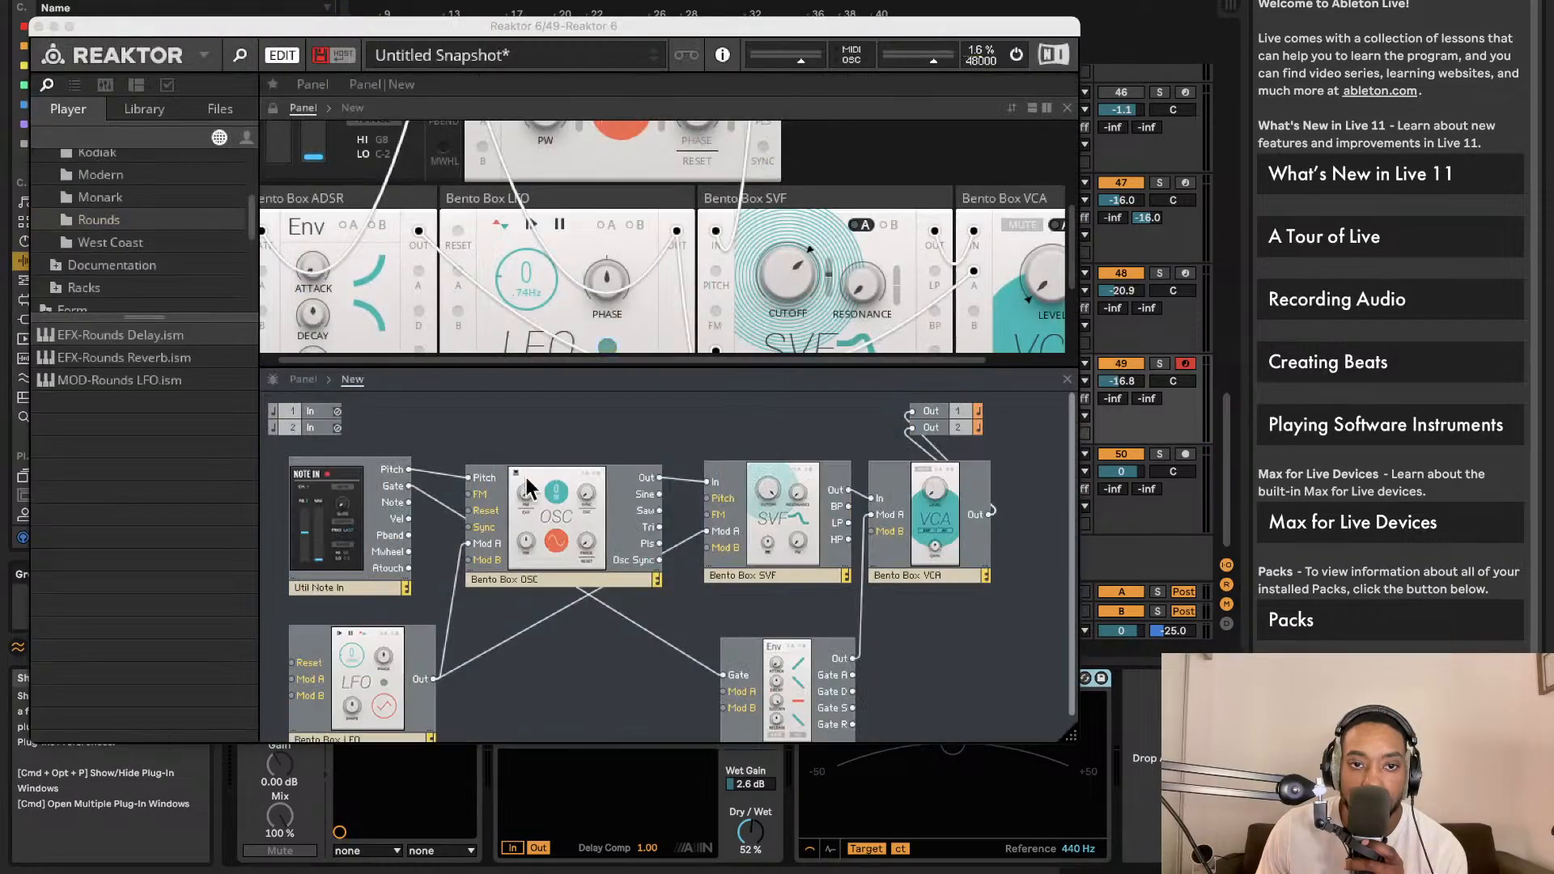
scroll(620, 227, up, 2)
drag(623, 211, 609, 270)
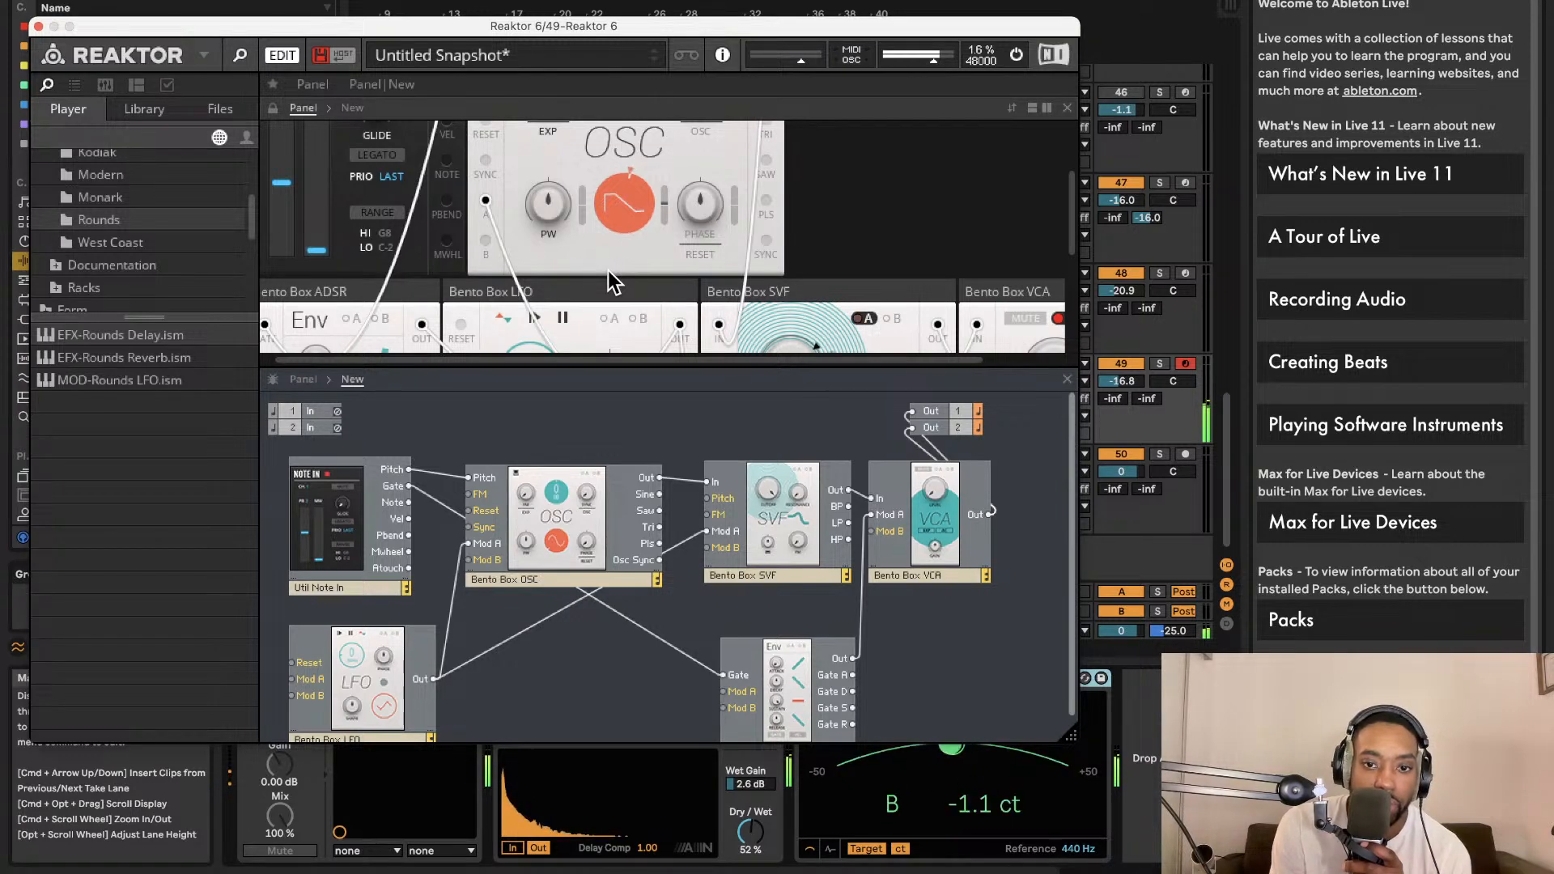
scroll(599, 255, right, 2)
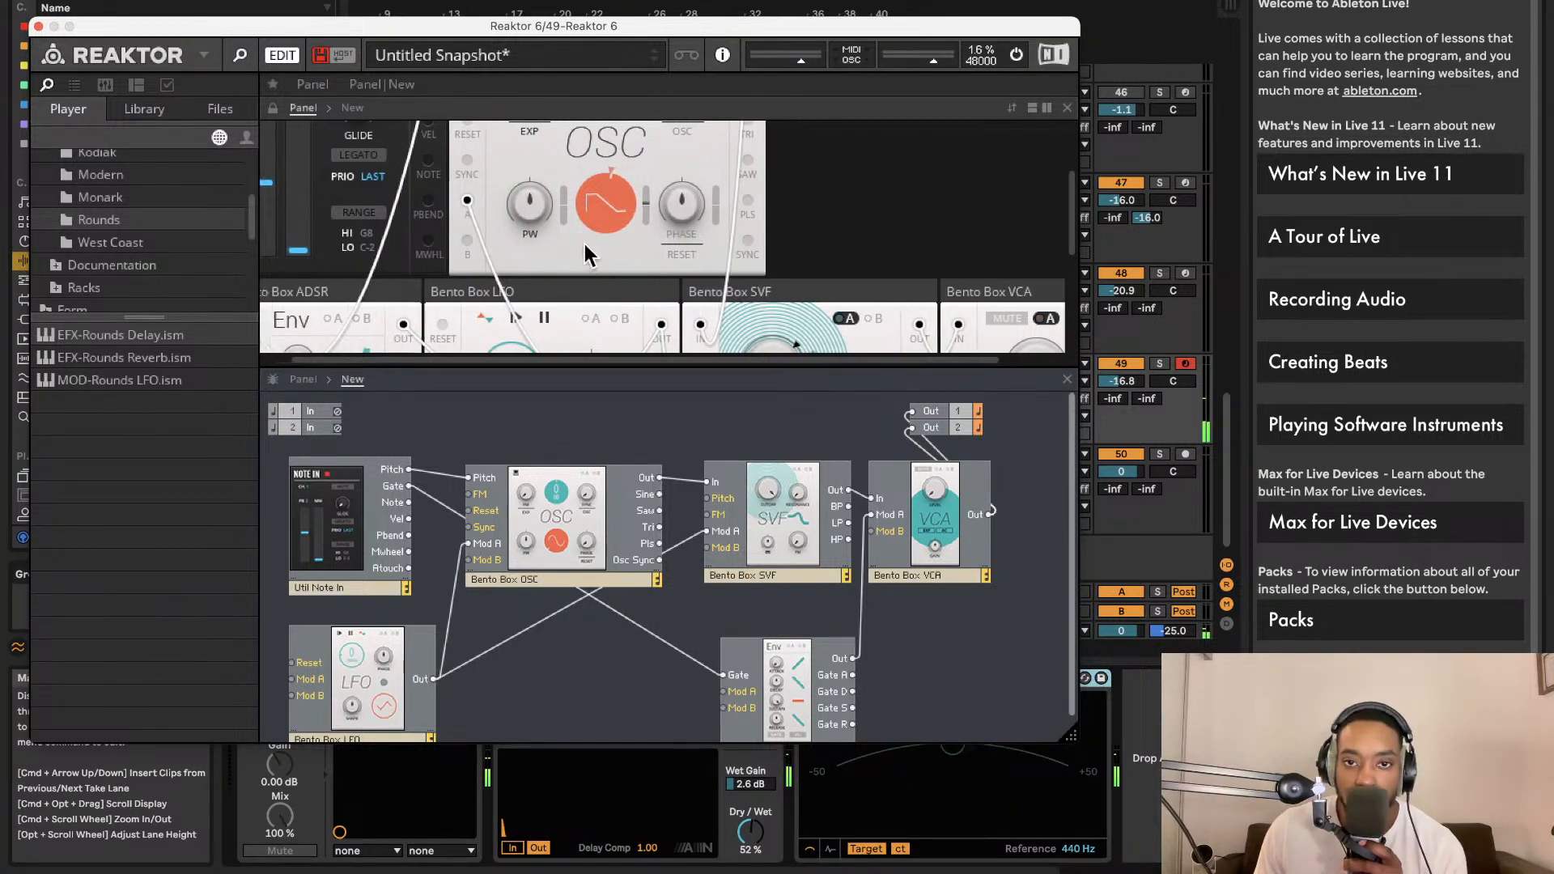
click(37, 27)
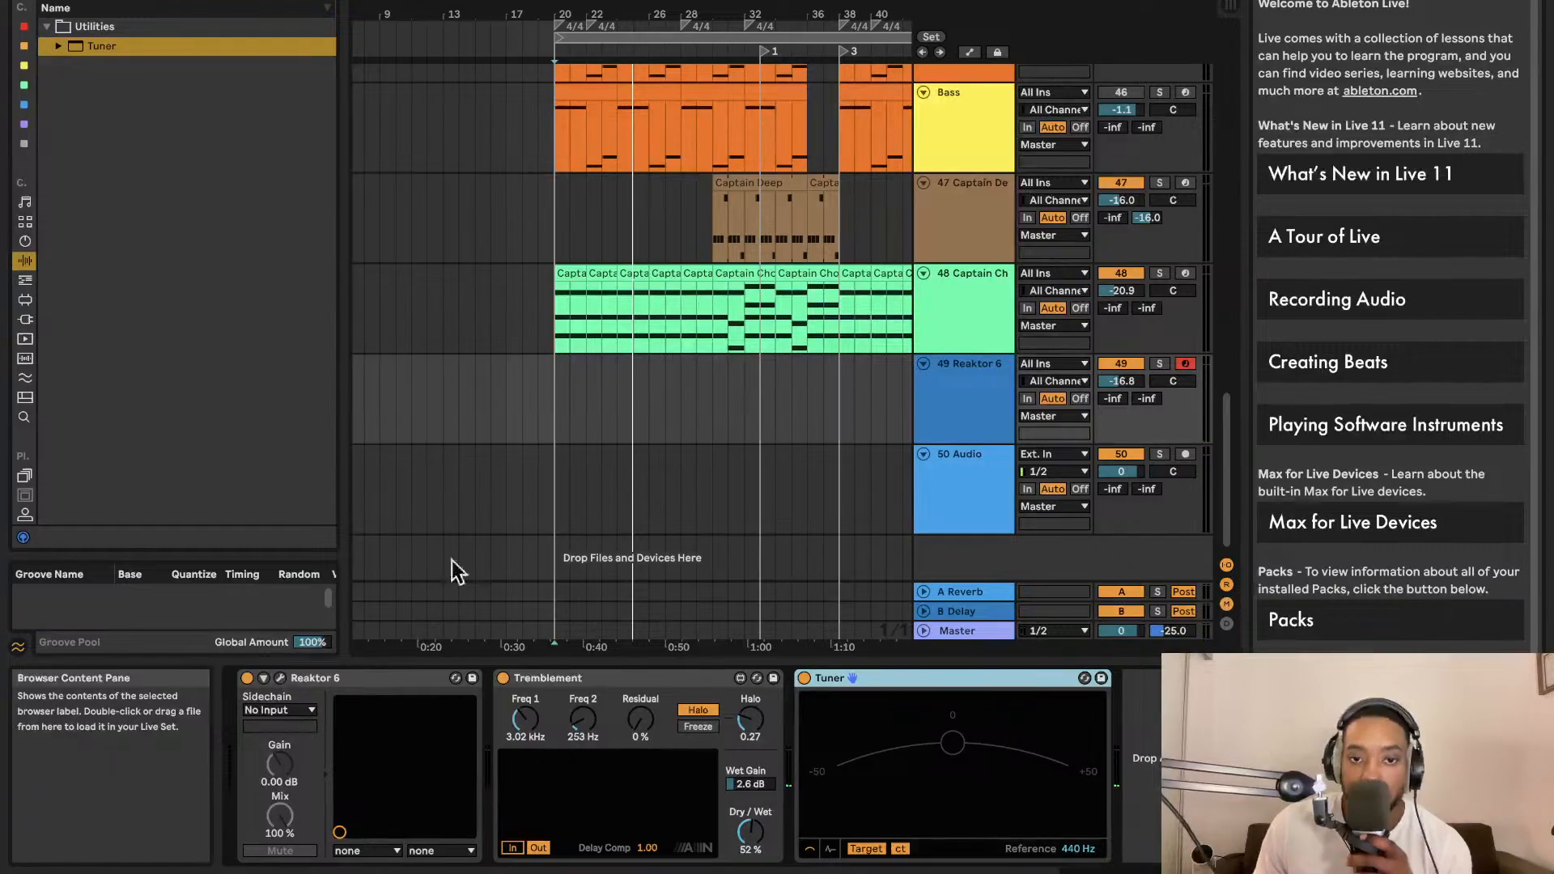
click(279, 680)
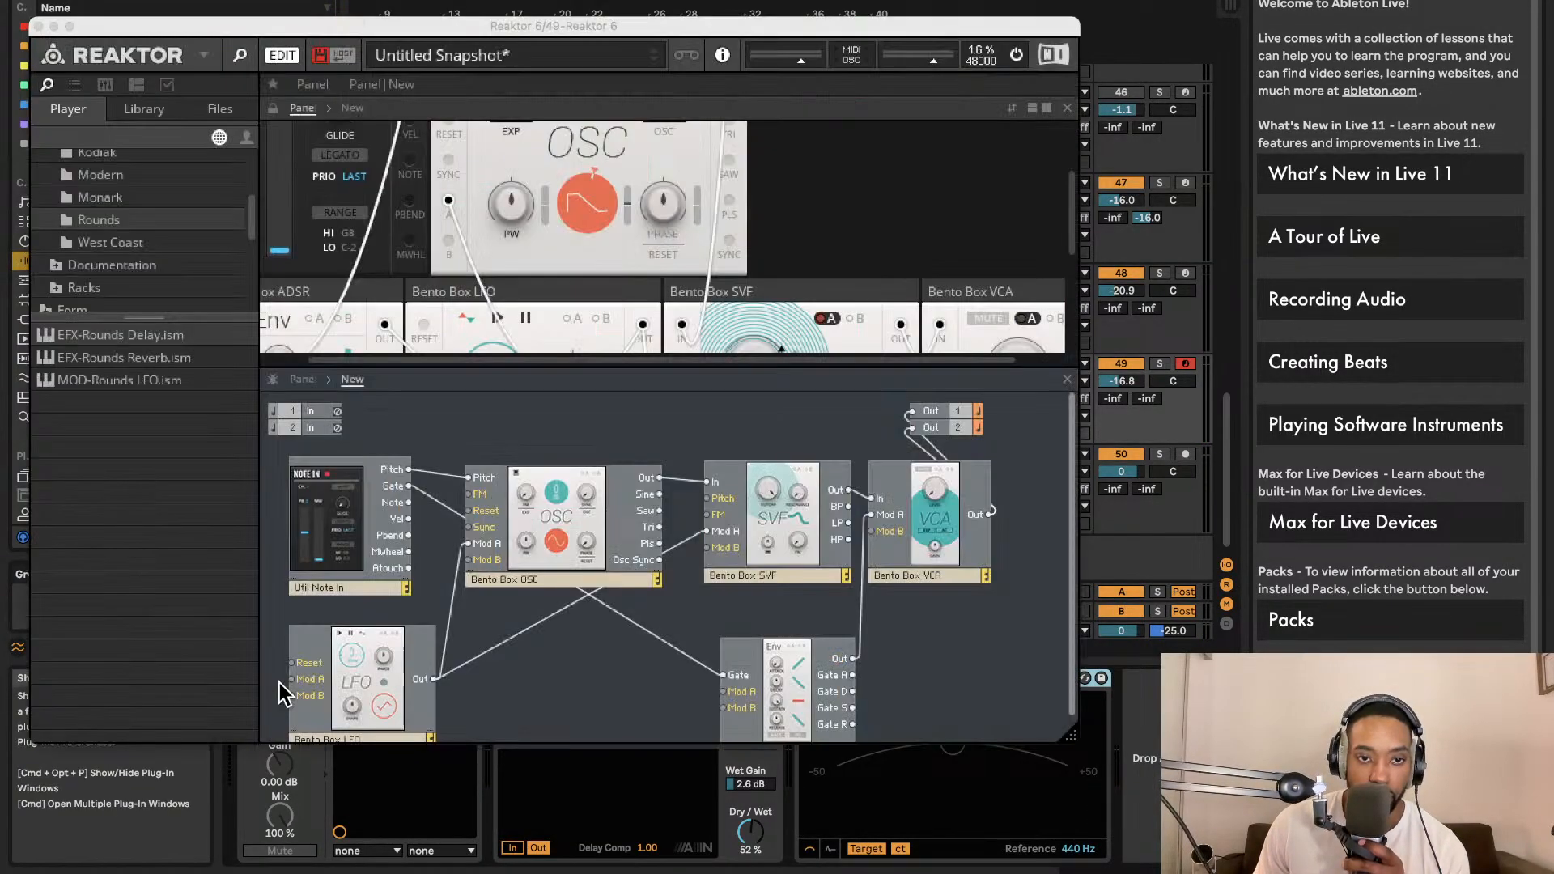
click(38, 27)
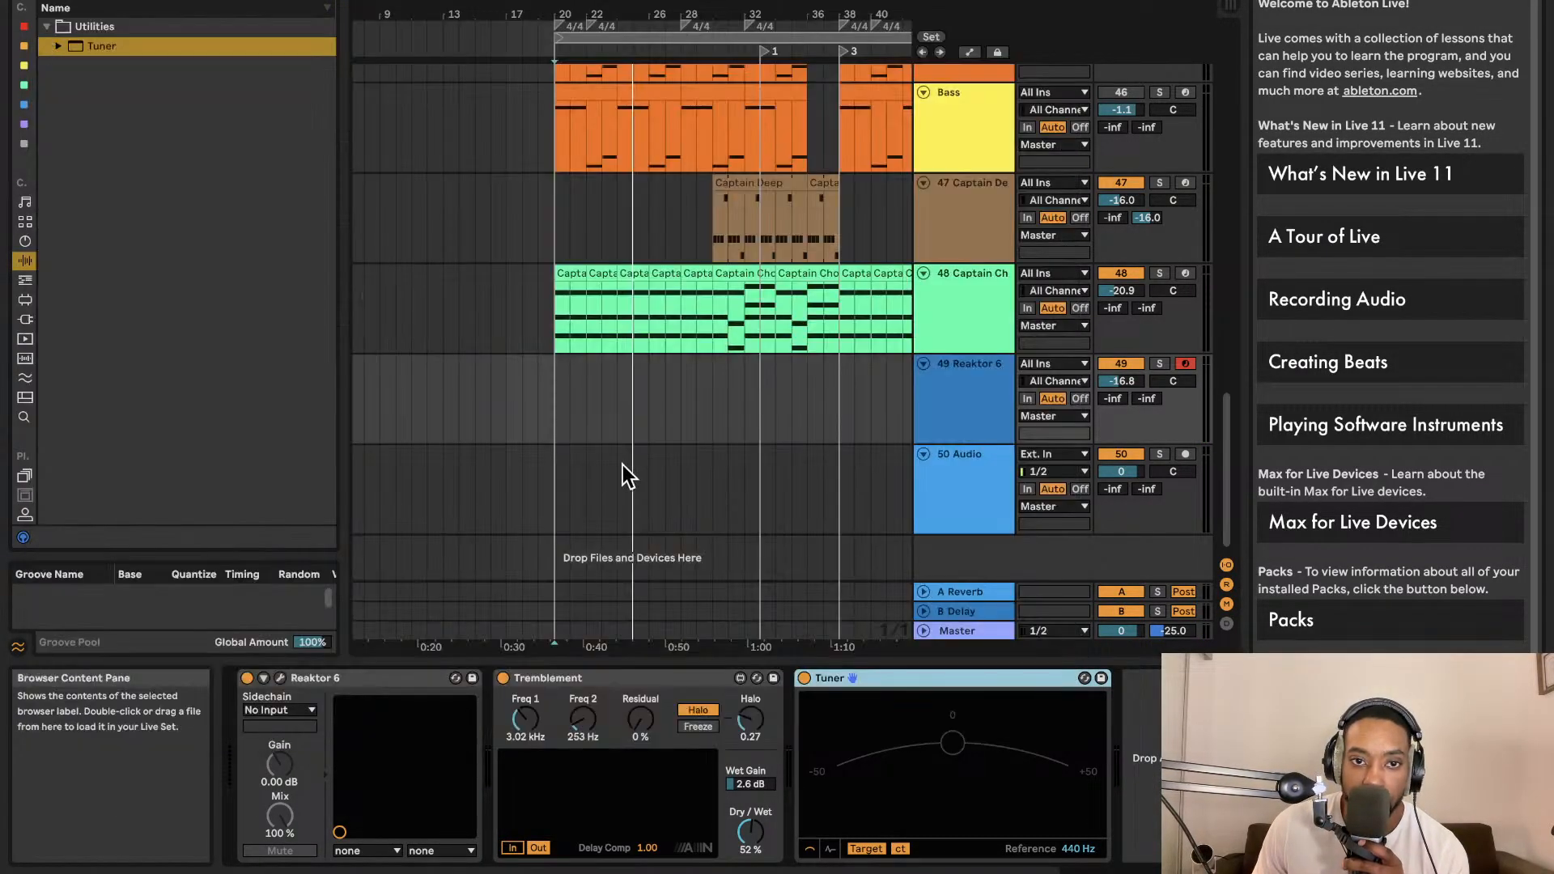
Create a one-bar MIDI clip at bar 20 on the Reaktor 6 track and set its scale to B Minor
double_click(558, 382)
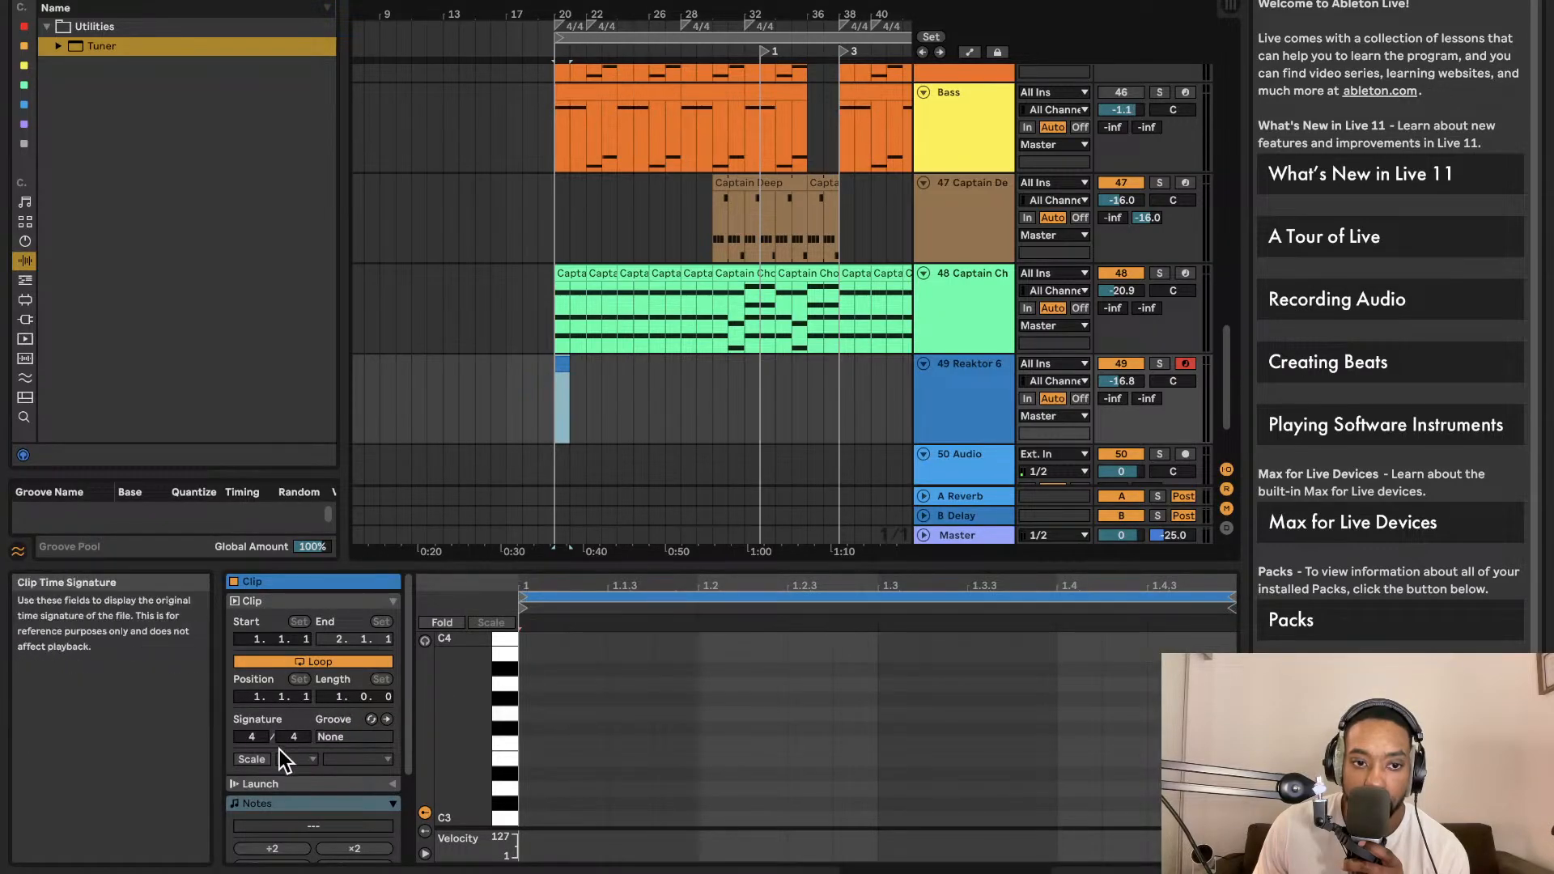
click(257, 758)
click(327, 759)
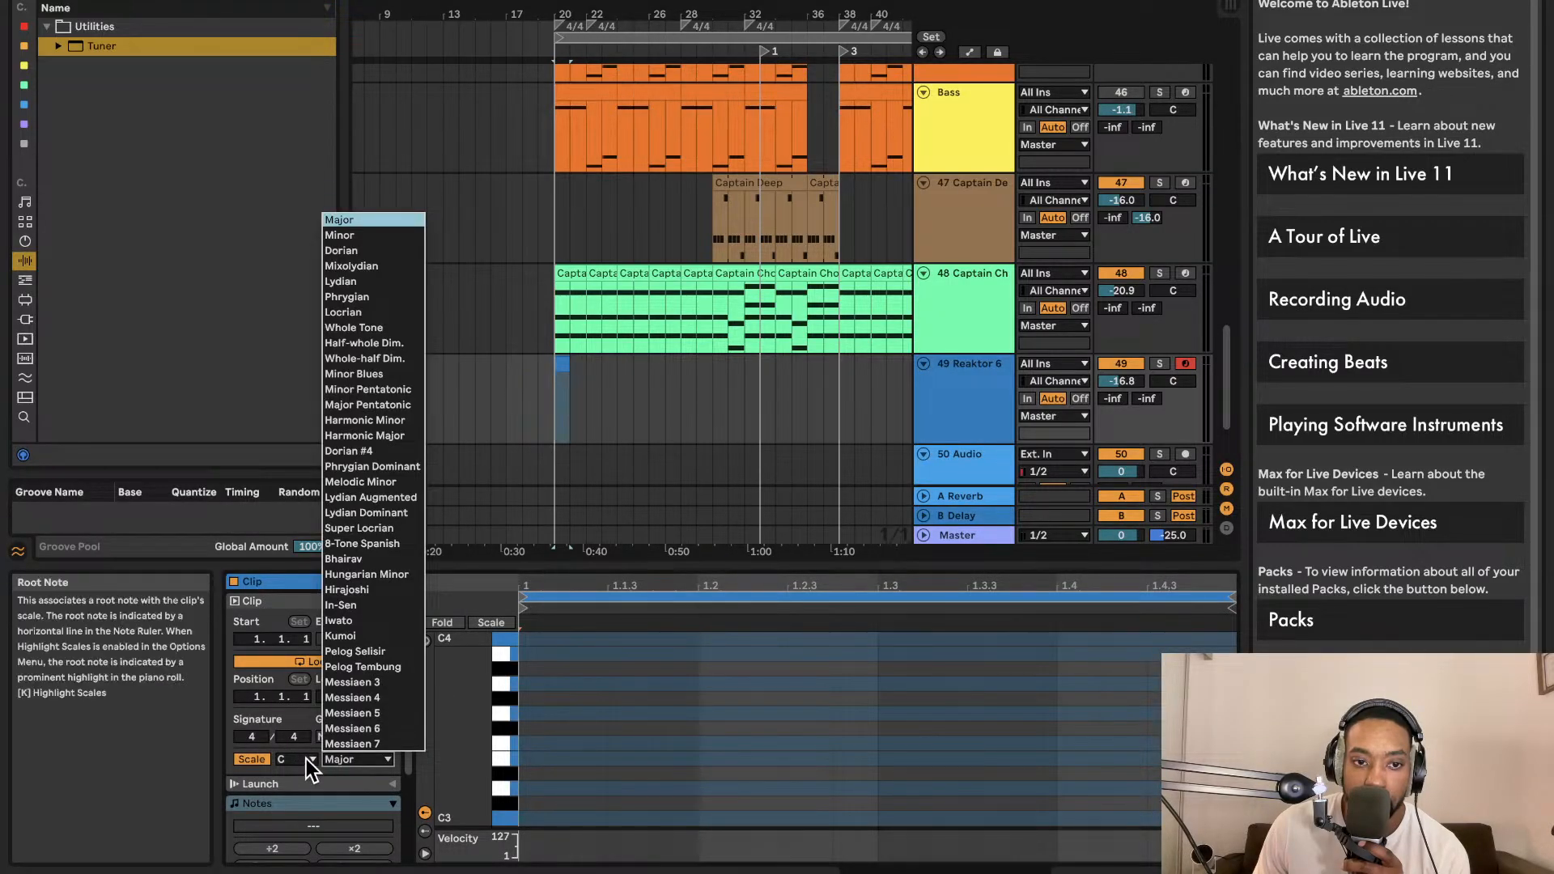
click(306, 760)
click(299, 744)
click(328, 758)
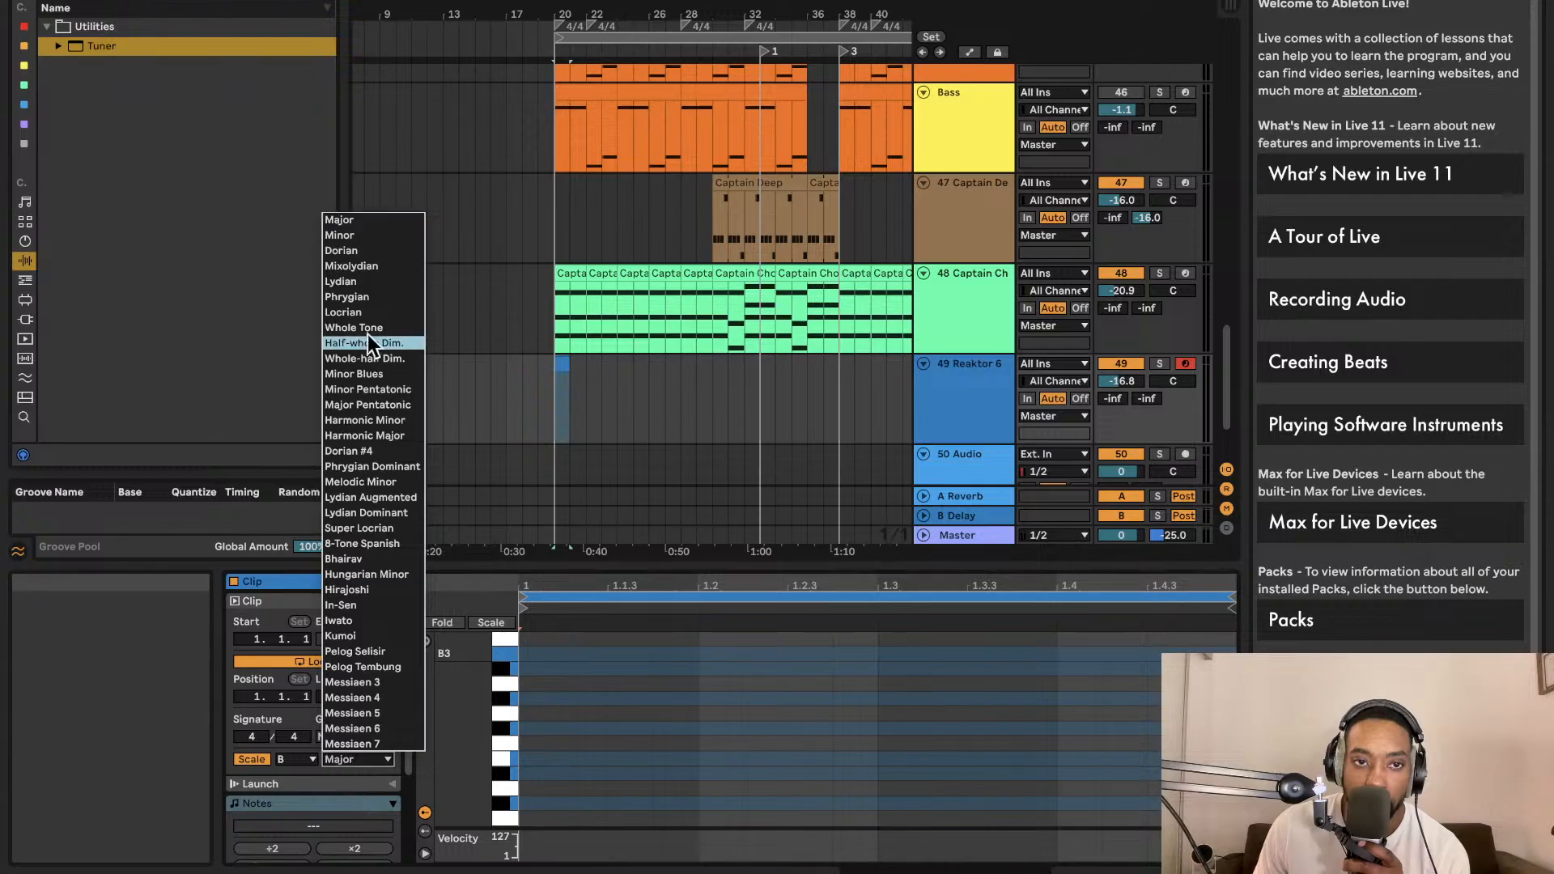
click(365, 236)
Try drawing short notes around A3 in the new Reaktor 6 clip, and turn off Draw Mode
click(547, 682)
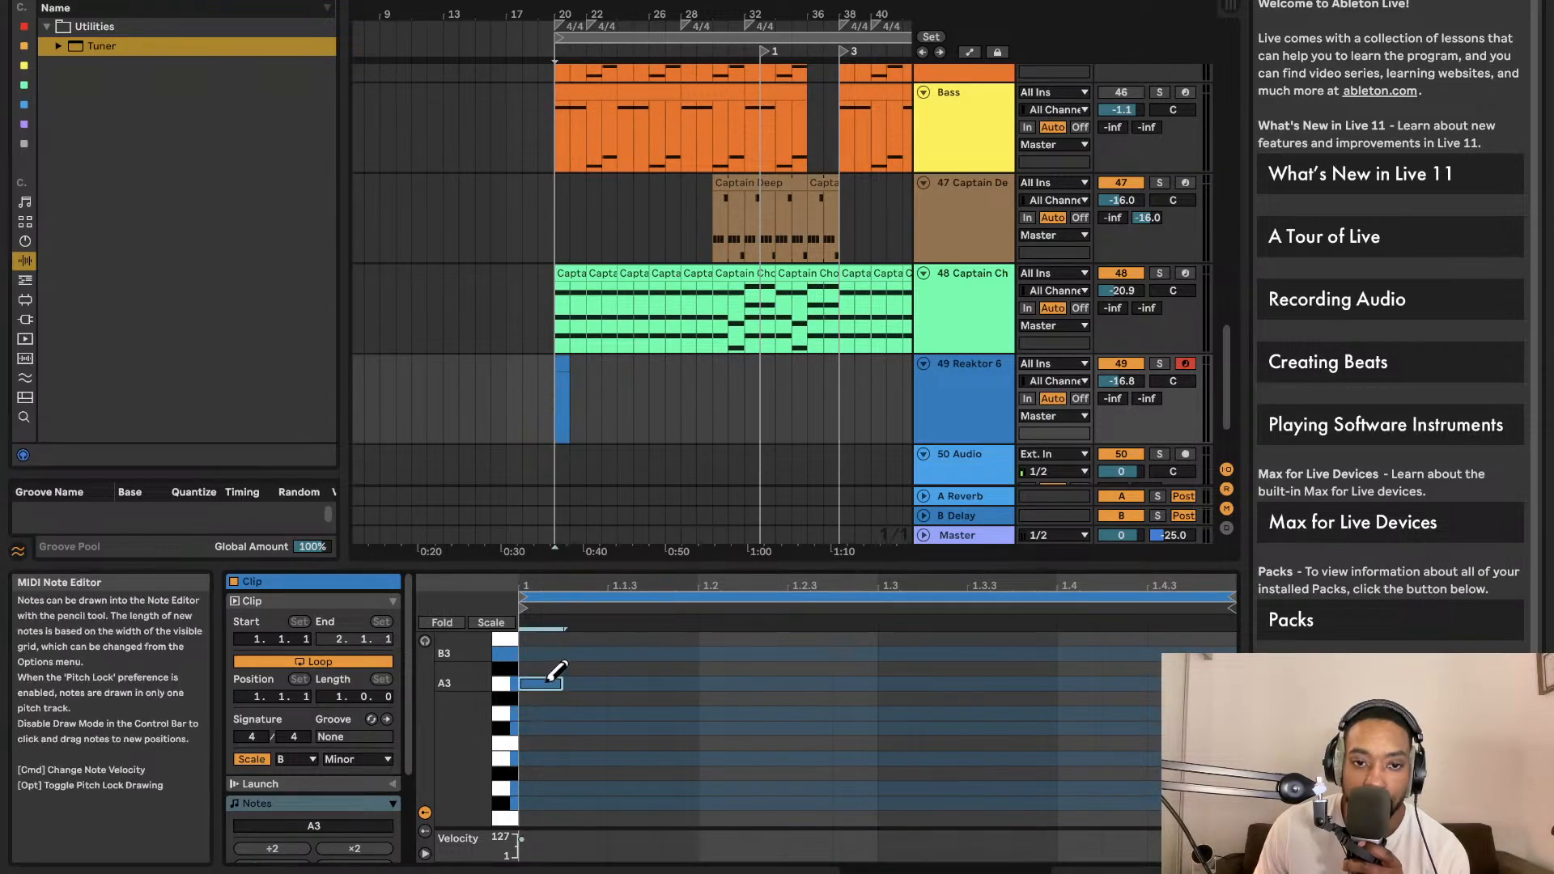
mouse_move(567, 685)
mouse_down()
mouse_move(742, 685)
mouse_move(558, 684)
mouse_up()
click(558, 683)
click(578, 684)
click(624, 685)
click(660, 696)
click(700, 698)
click(720, 697)
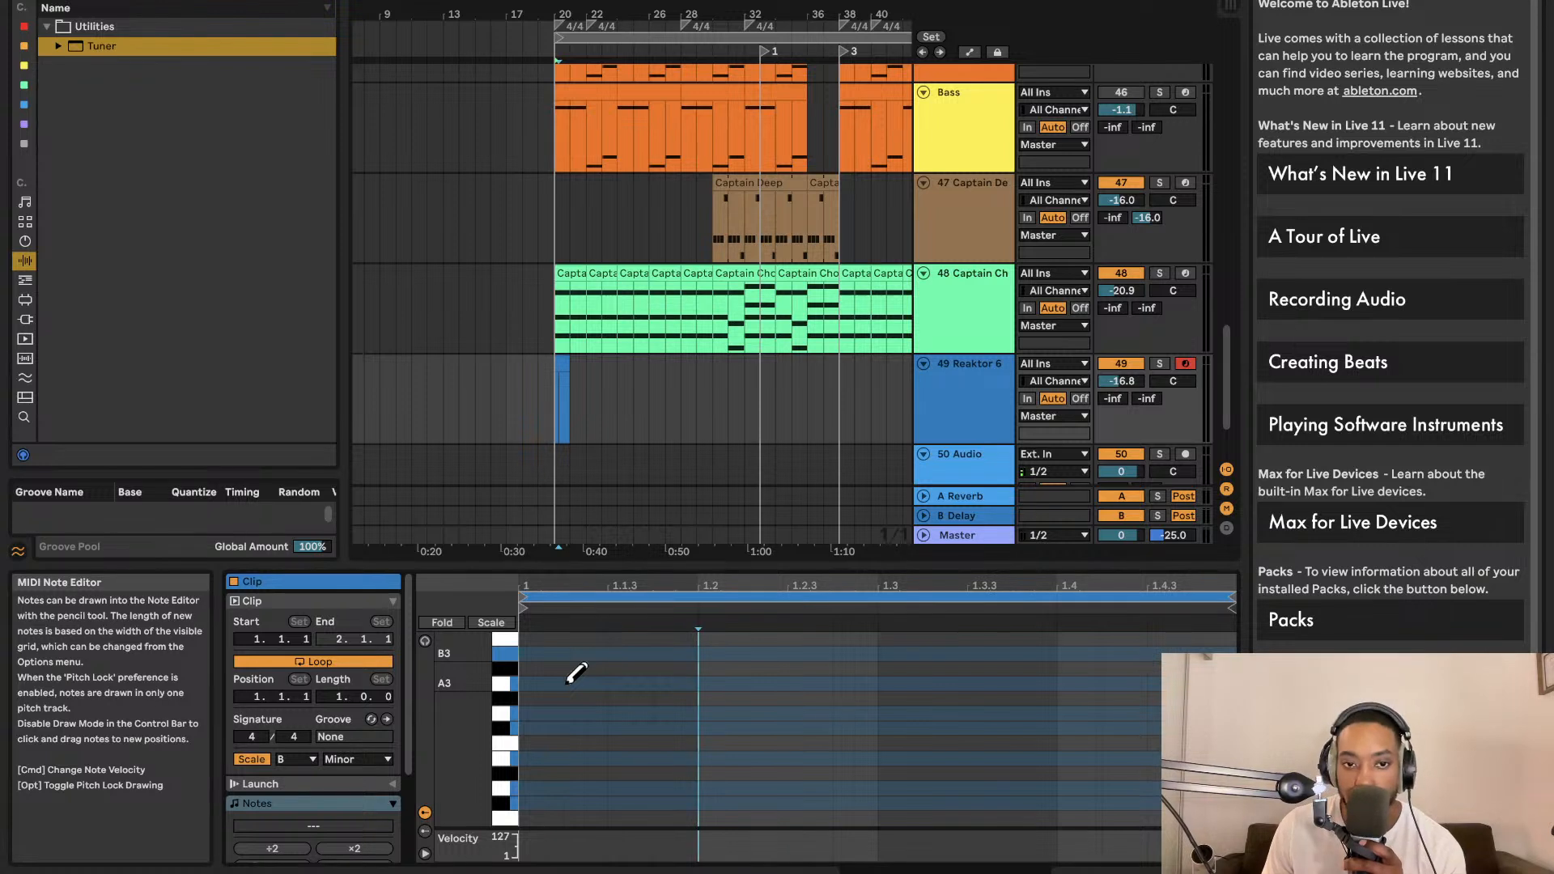
key(b)
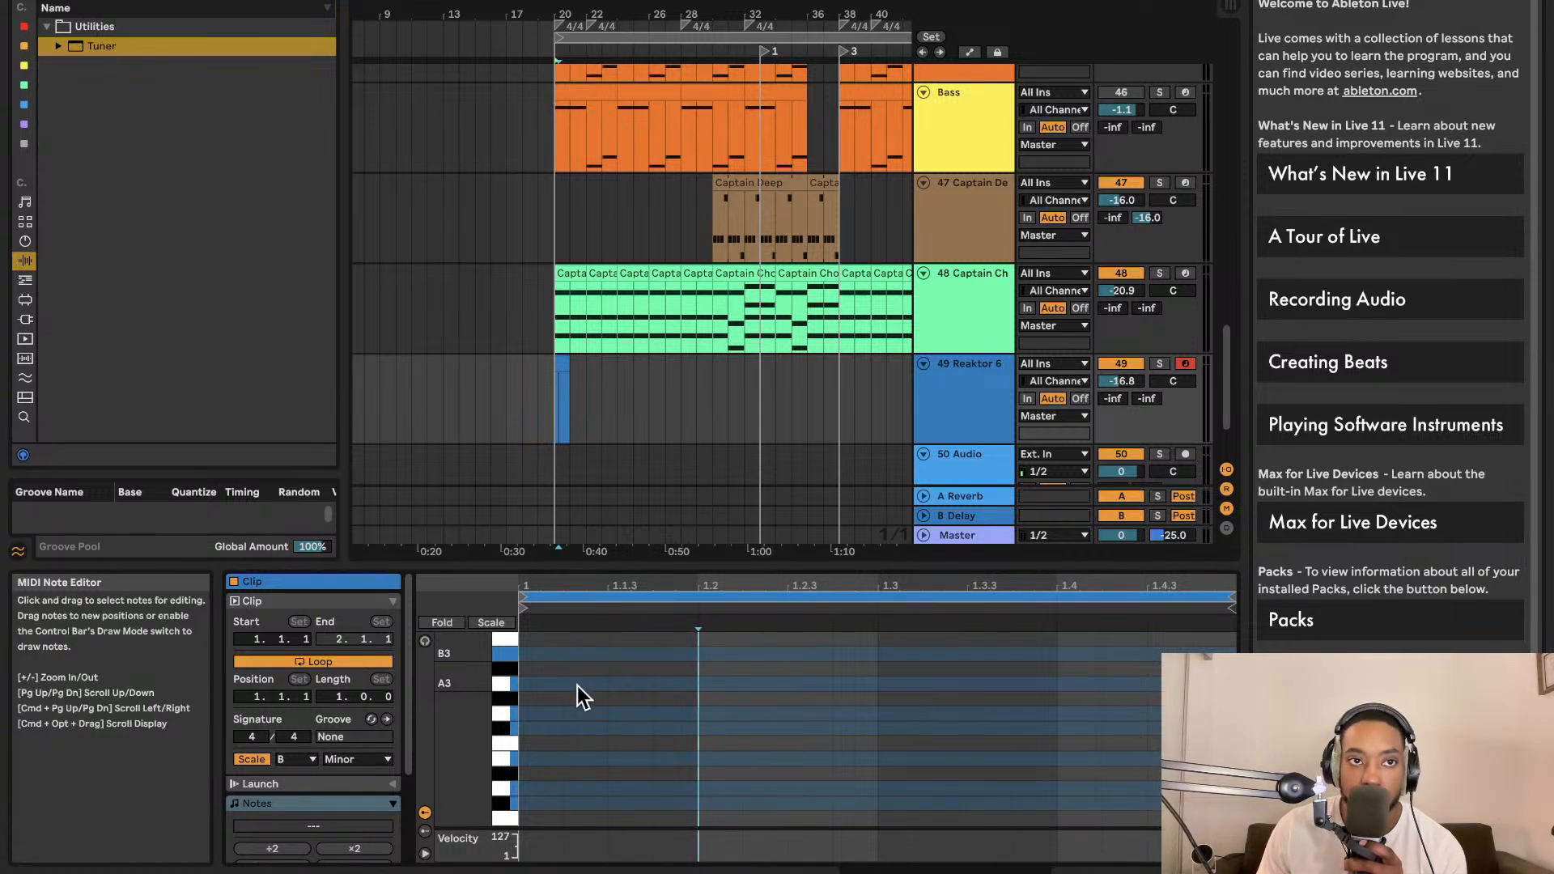
Draw notes at G3 and E3 in the Reaktor 6 clip, then move the first note to B0 and lengthen it to three beats
double_click(543, 711)
drag(565, 714, 789, 769)
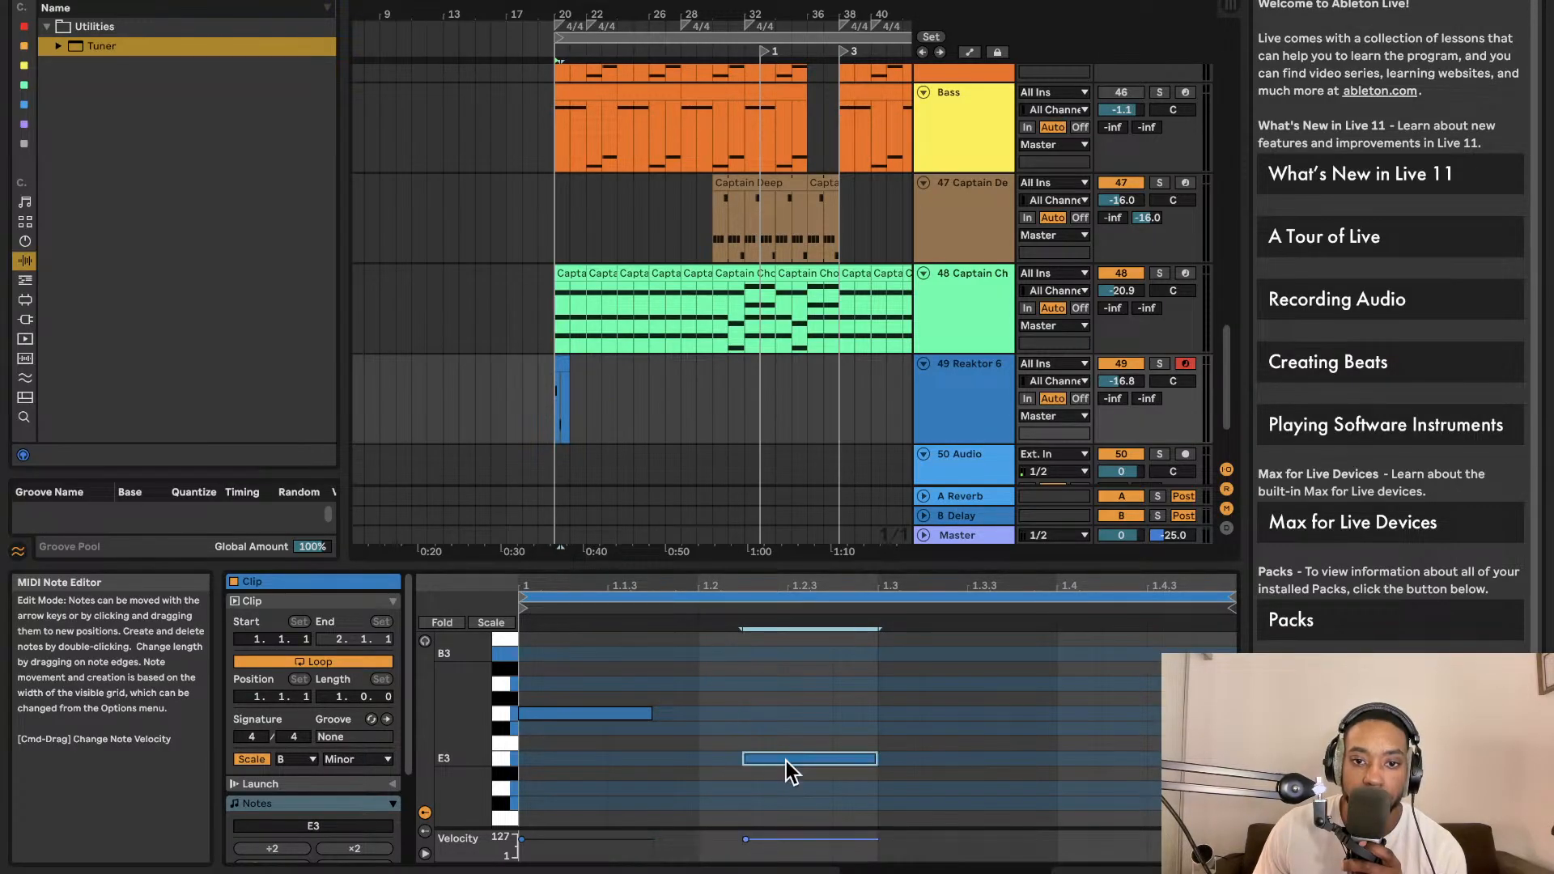
key(space)
drag(641, 716, 1043, 706)
key(space)
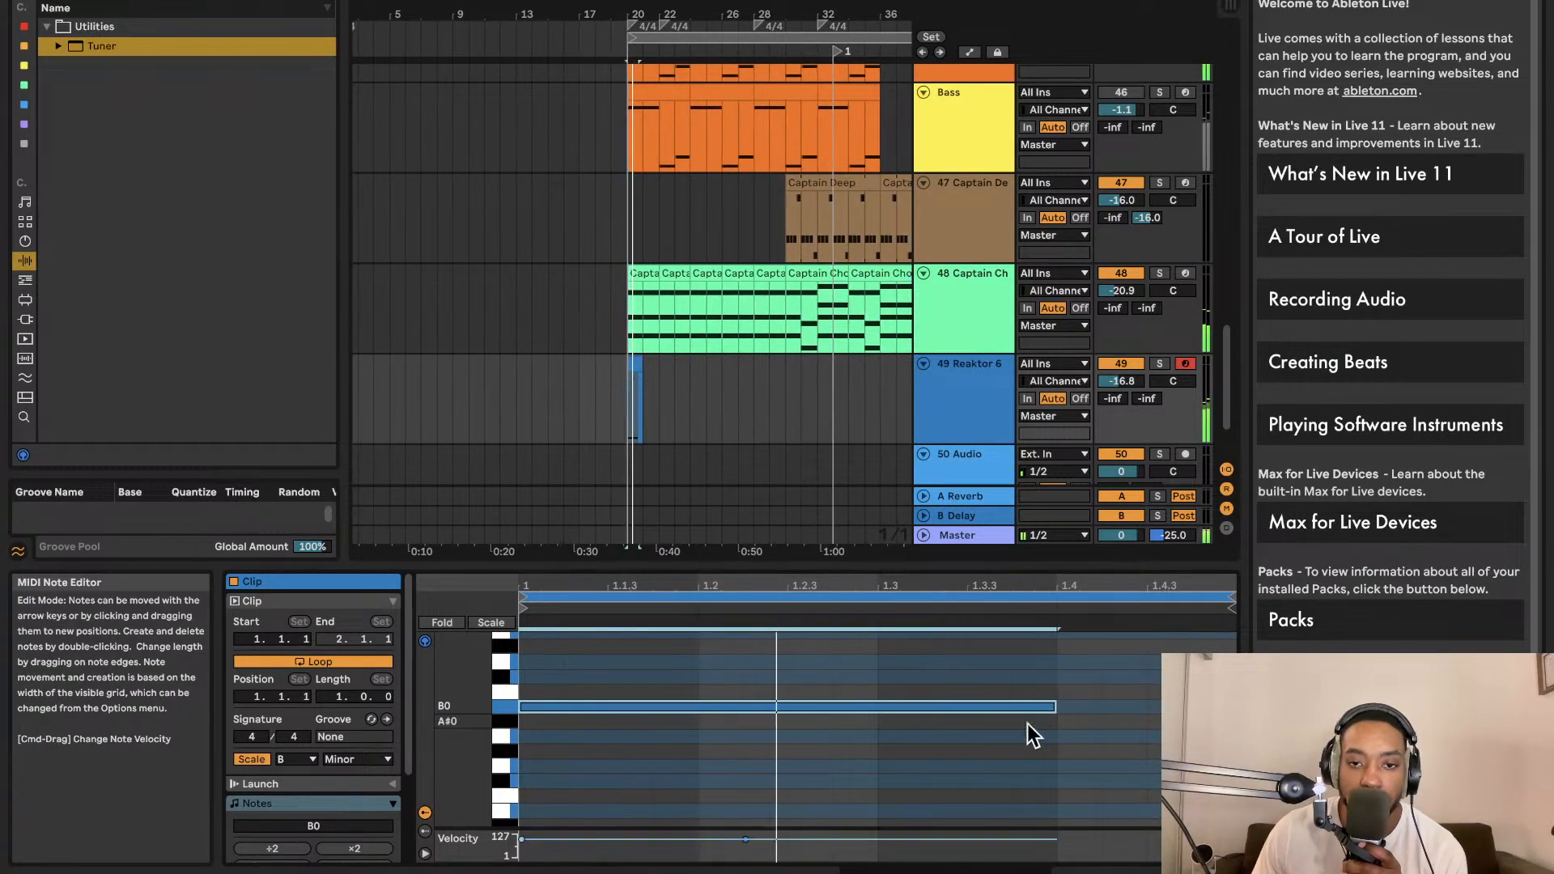
Delete the leftover second note and extend the B0 note to fill the whole first bar
scroll(891, 745, up, 3)
scroll(861, 752, up, 7)
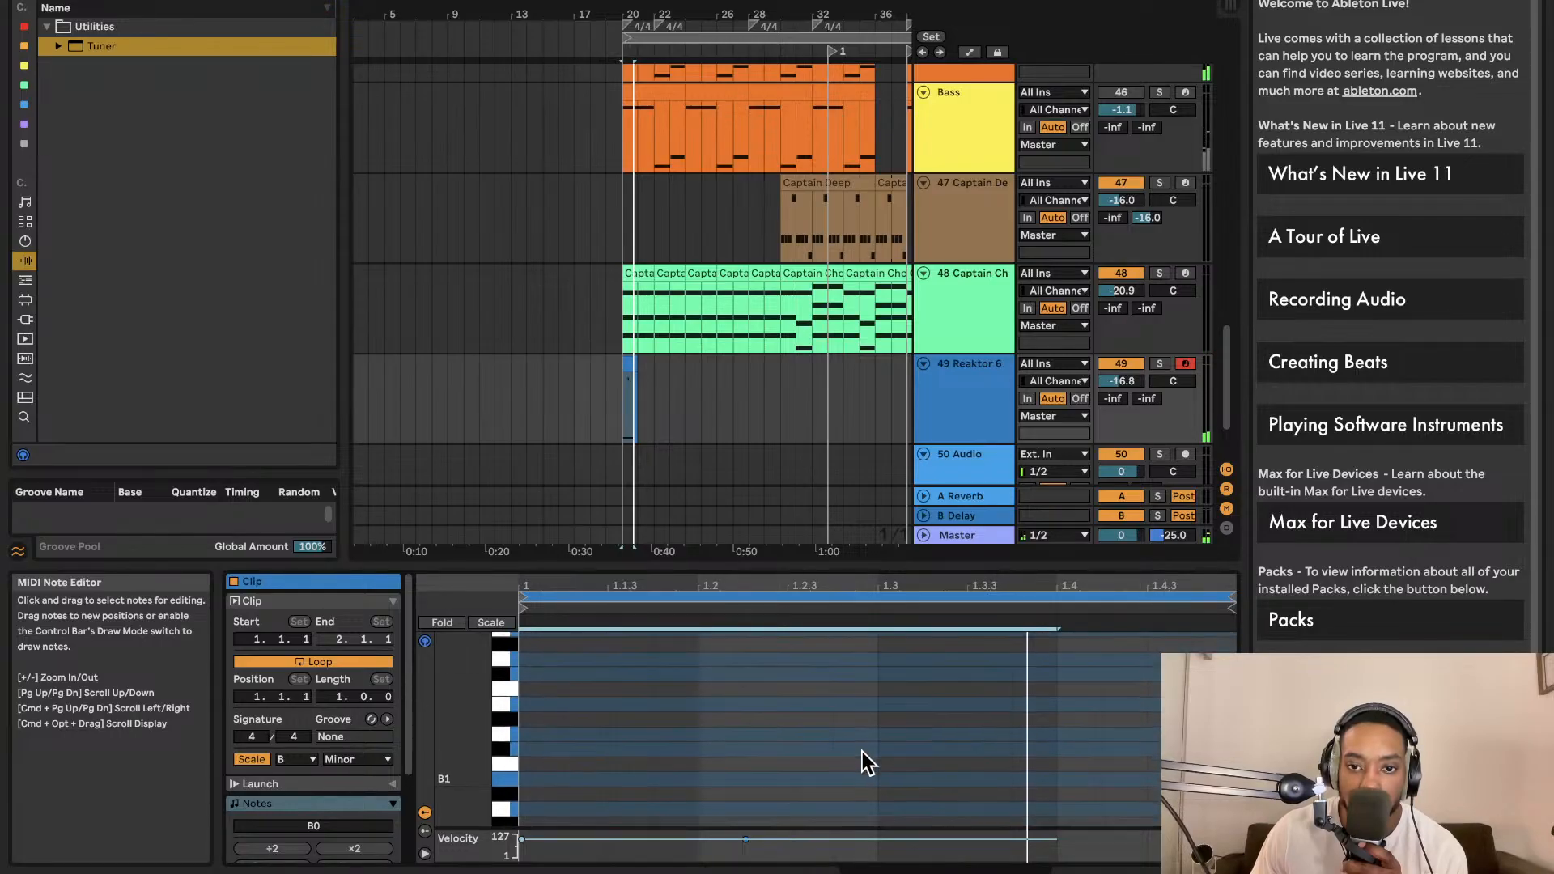
click(857, 745)
key(Delete)
scroll(866, 760, down, 10)
scroll(871, 766, up, 1)
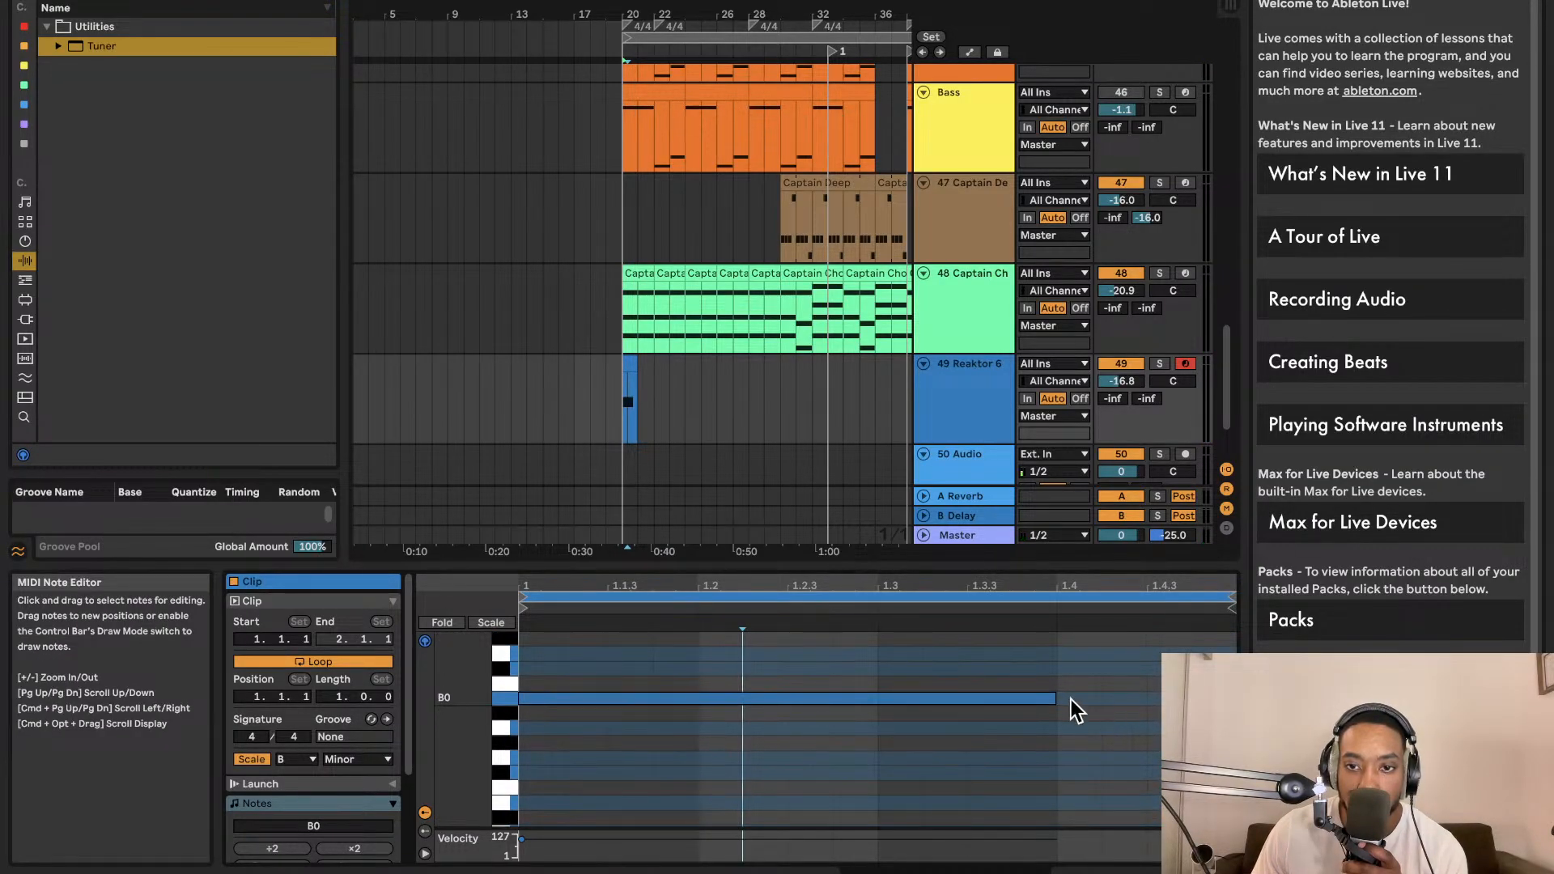
mouse_move(1053, 698)
mouse_down()
mouse_move(1237, 698)
mouse_move(1025, 701)
mouse_up()
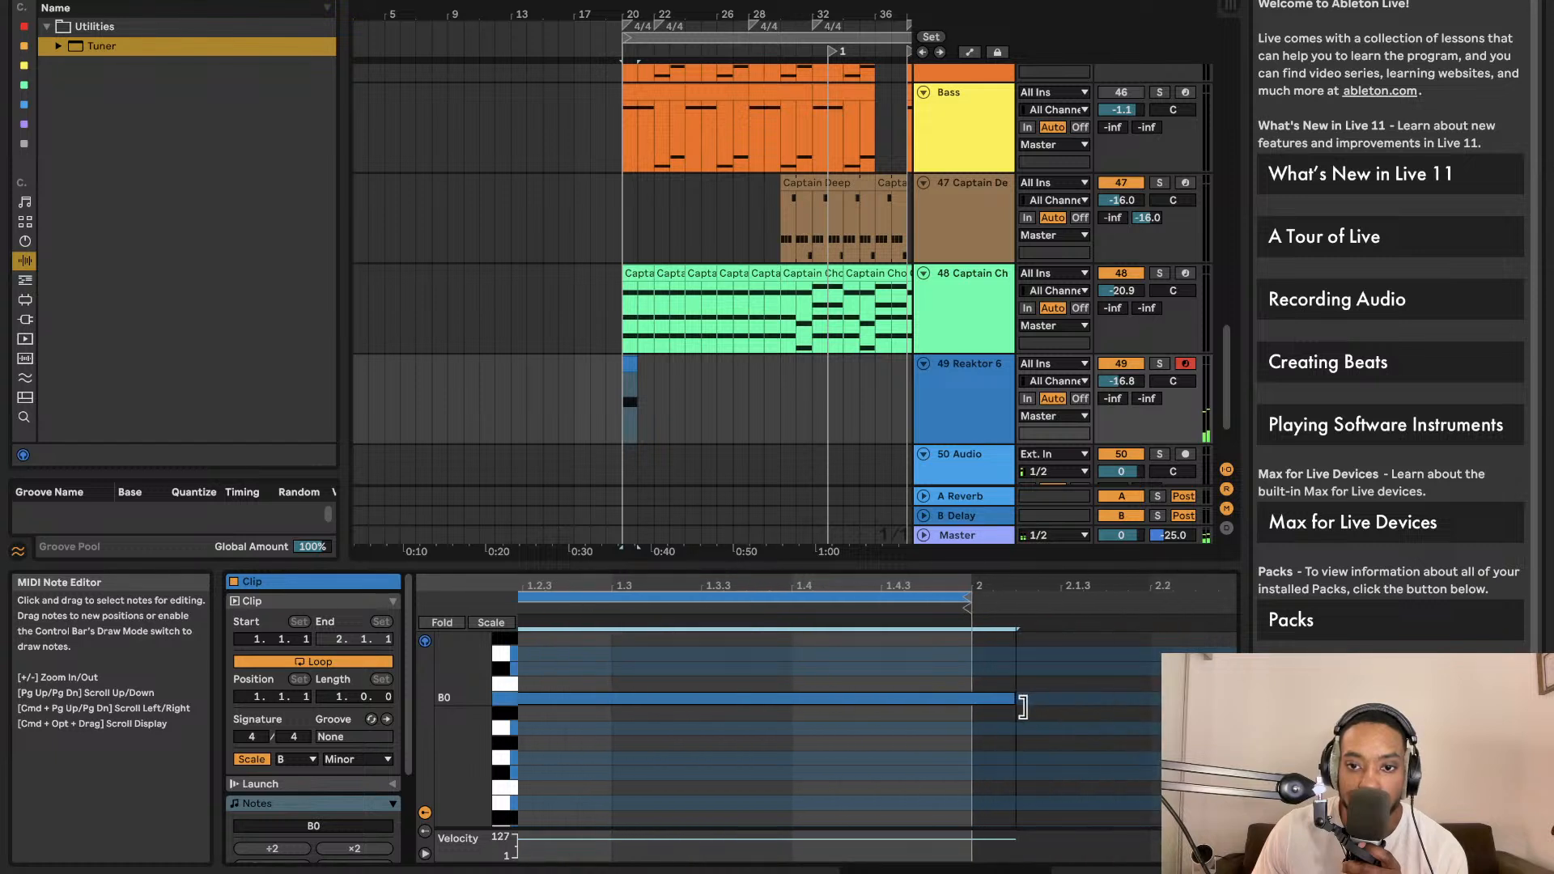
key(space)
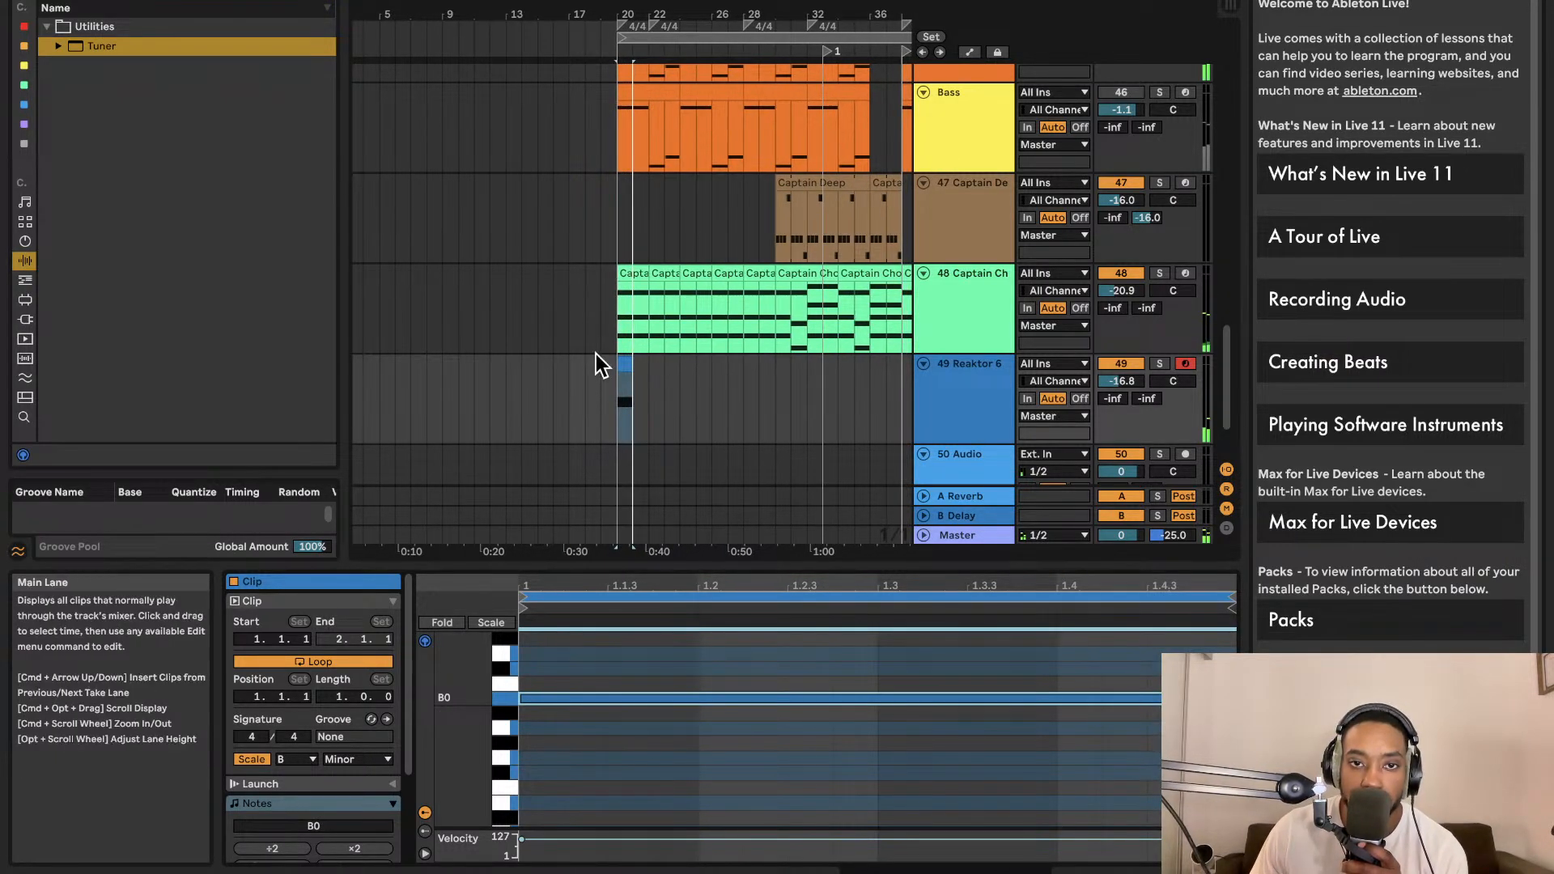
Turn off looping for the Reaktor 6 clip and extend it to five bars, ending at 6.1.1
click(343, 662)
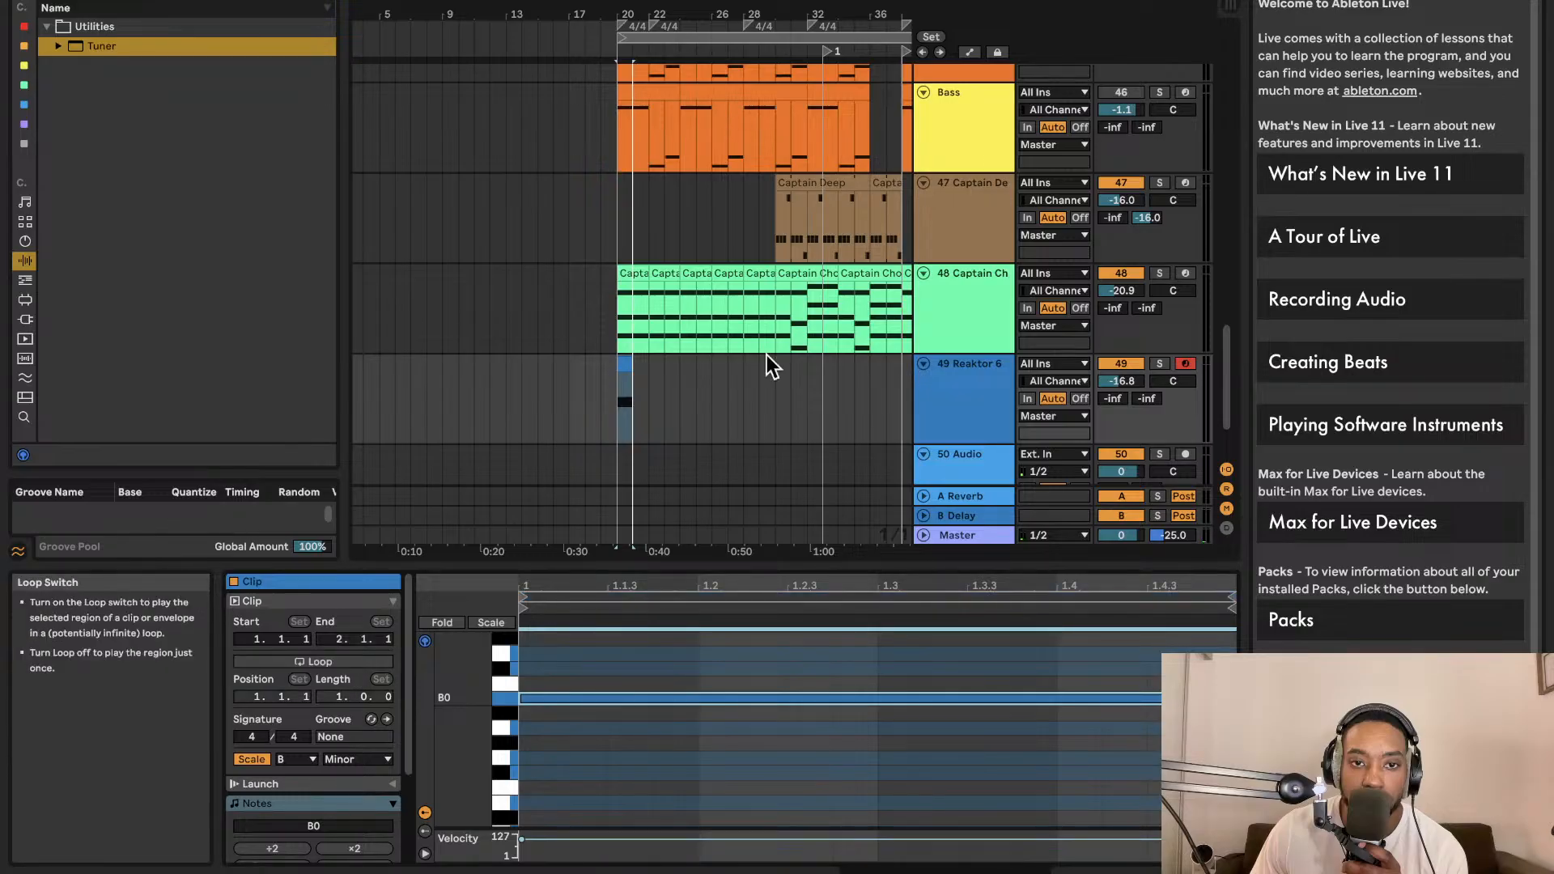
drag(632, 362, 689, 358)
double_click(650, 365)
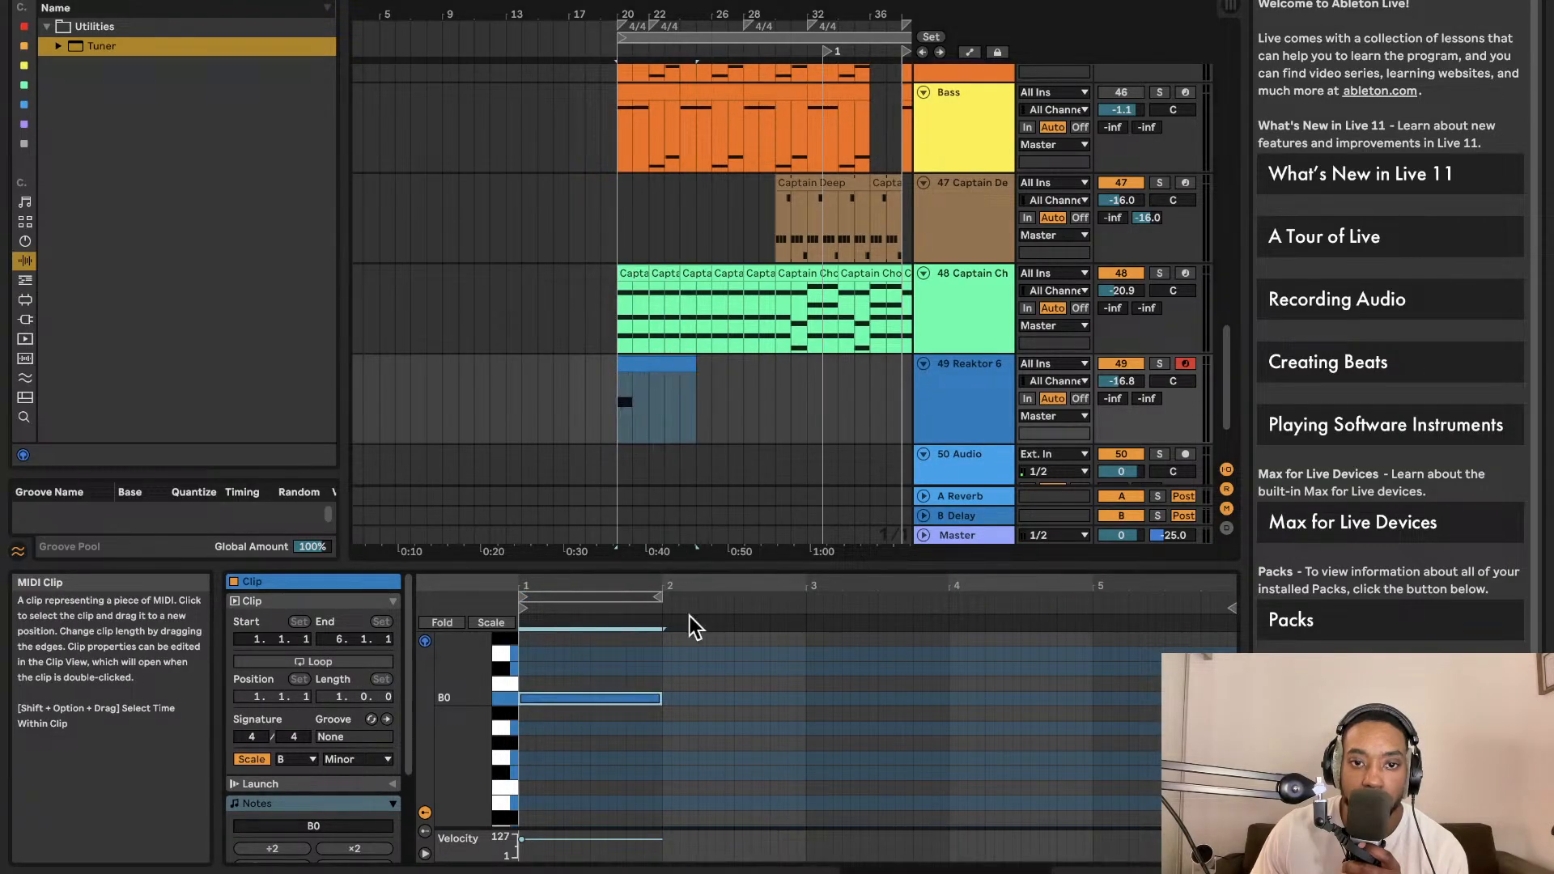
Duplicate the B0 note into bar 2, lower the copy to G0, and duplicate that note into bar 3
click(651, 698)
key(super+d)
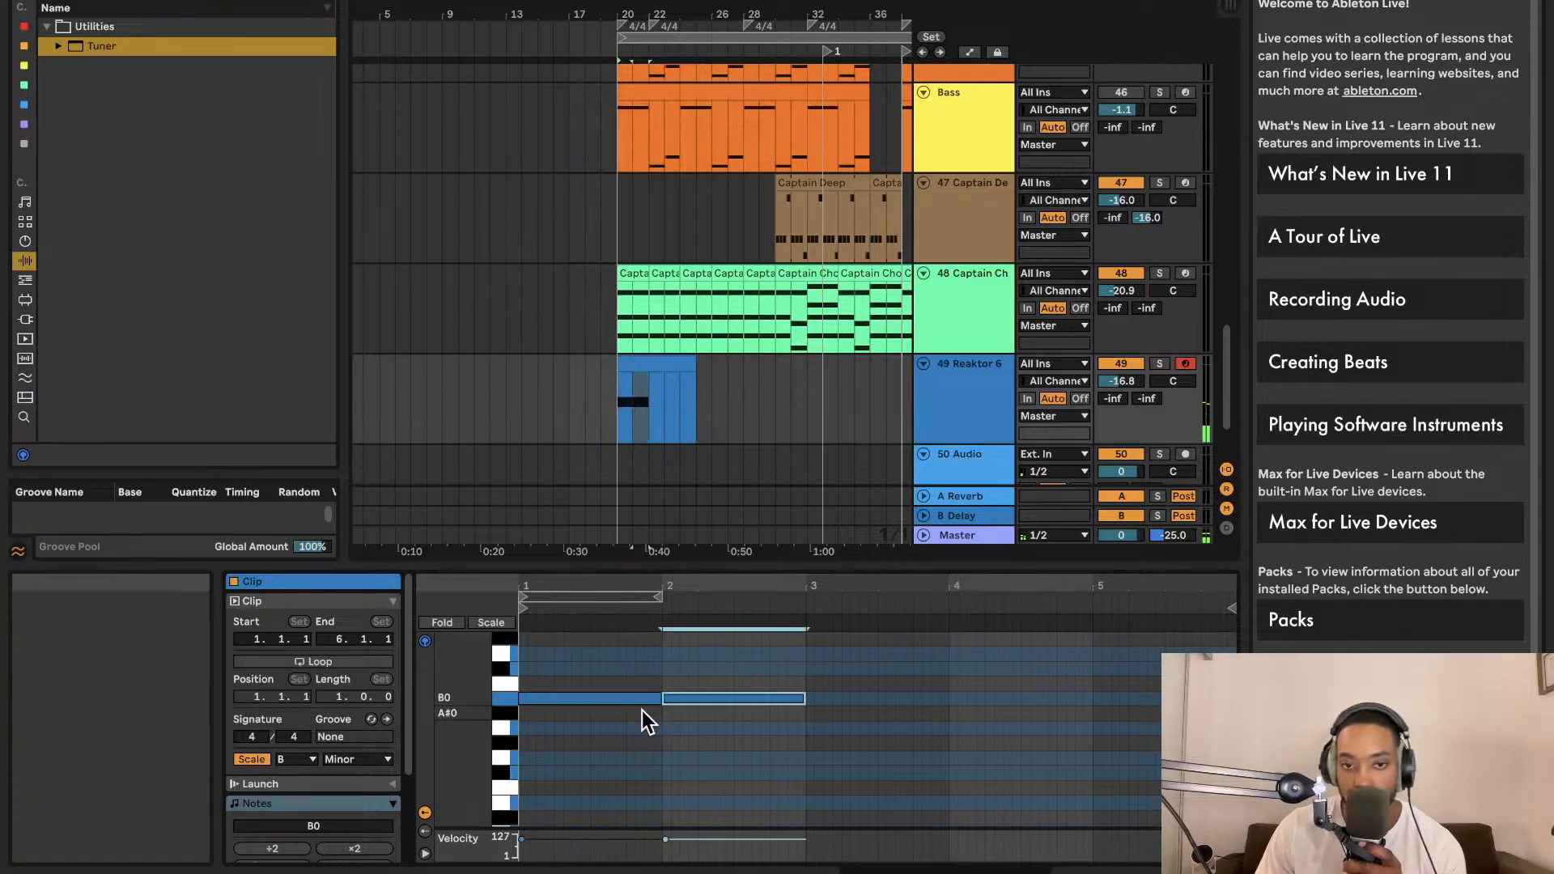
drag(667, 701, 695, 760)
key(super+d)
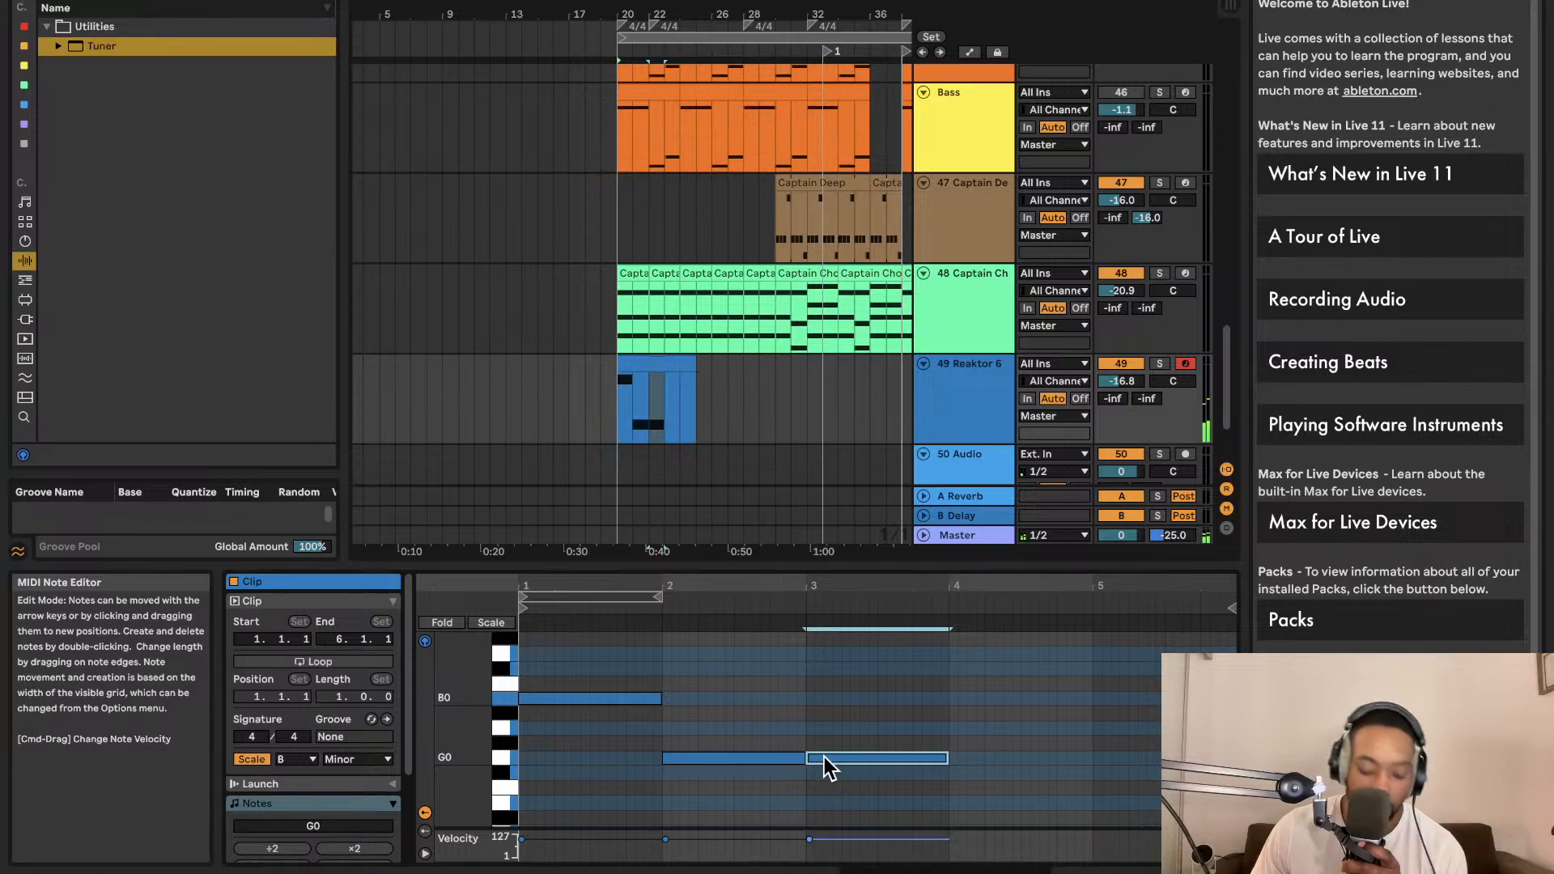
Add an A0 note across bar 4, a one-beat G#0 note at the start of bar 5, and a G0 note from beat 2
key(super+d)
drag(999, 761, 1130, 759)
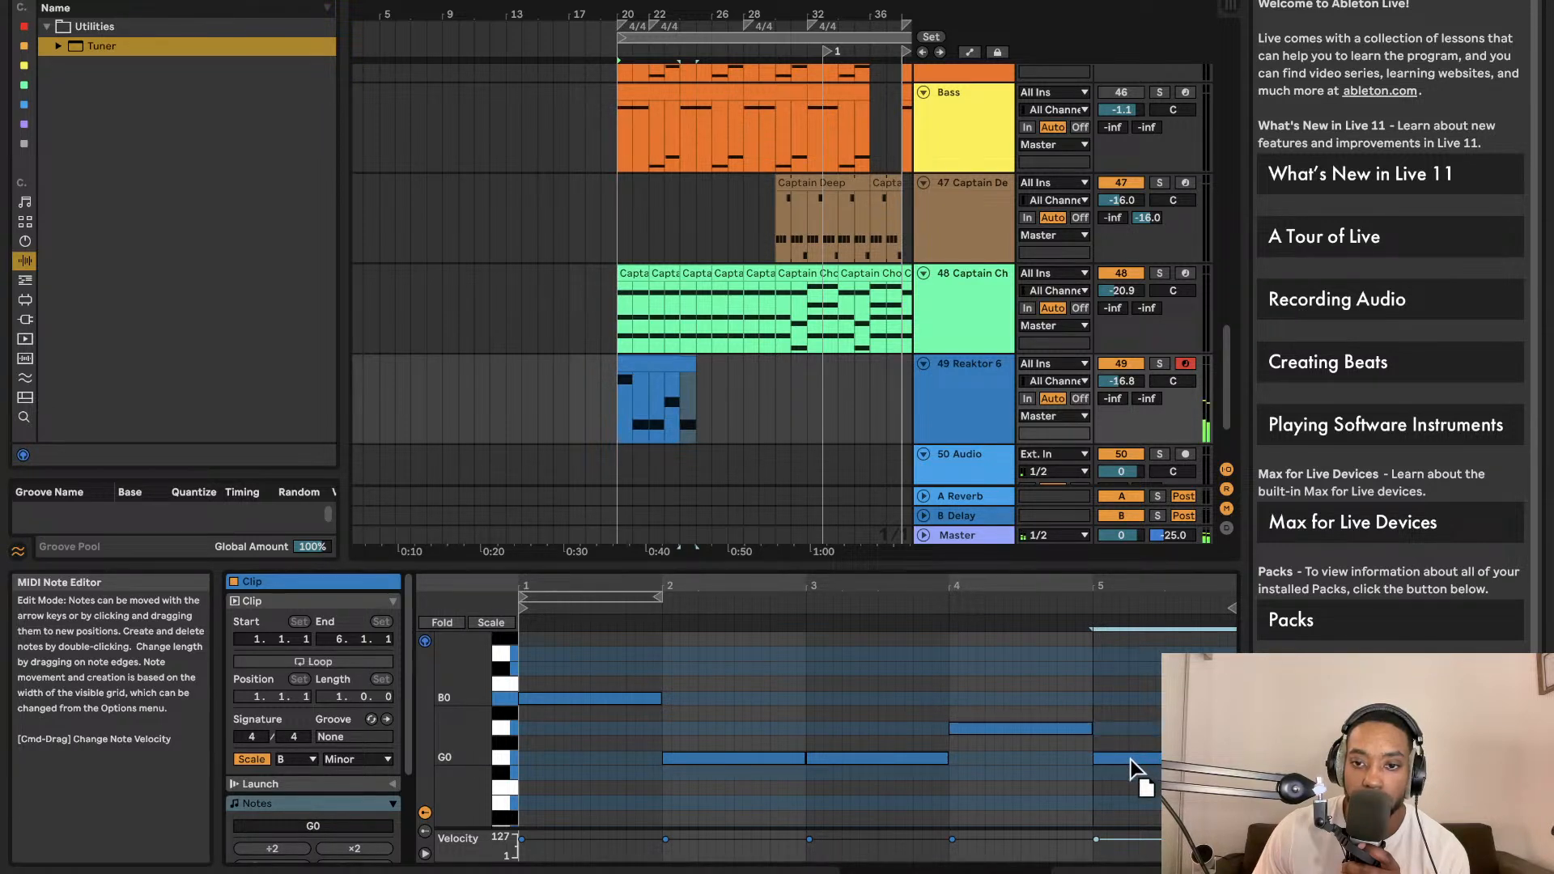
drag(1137, 752, 1133, 754)
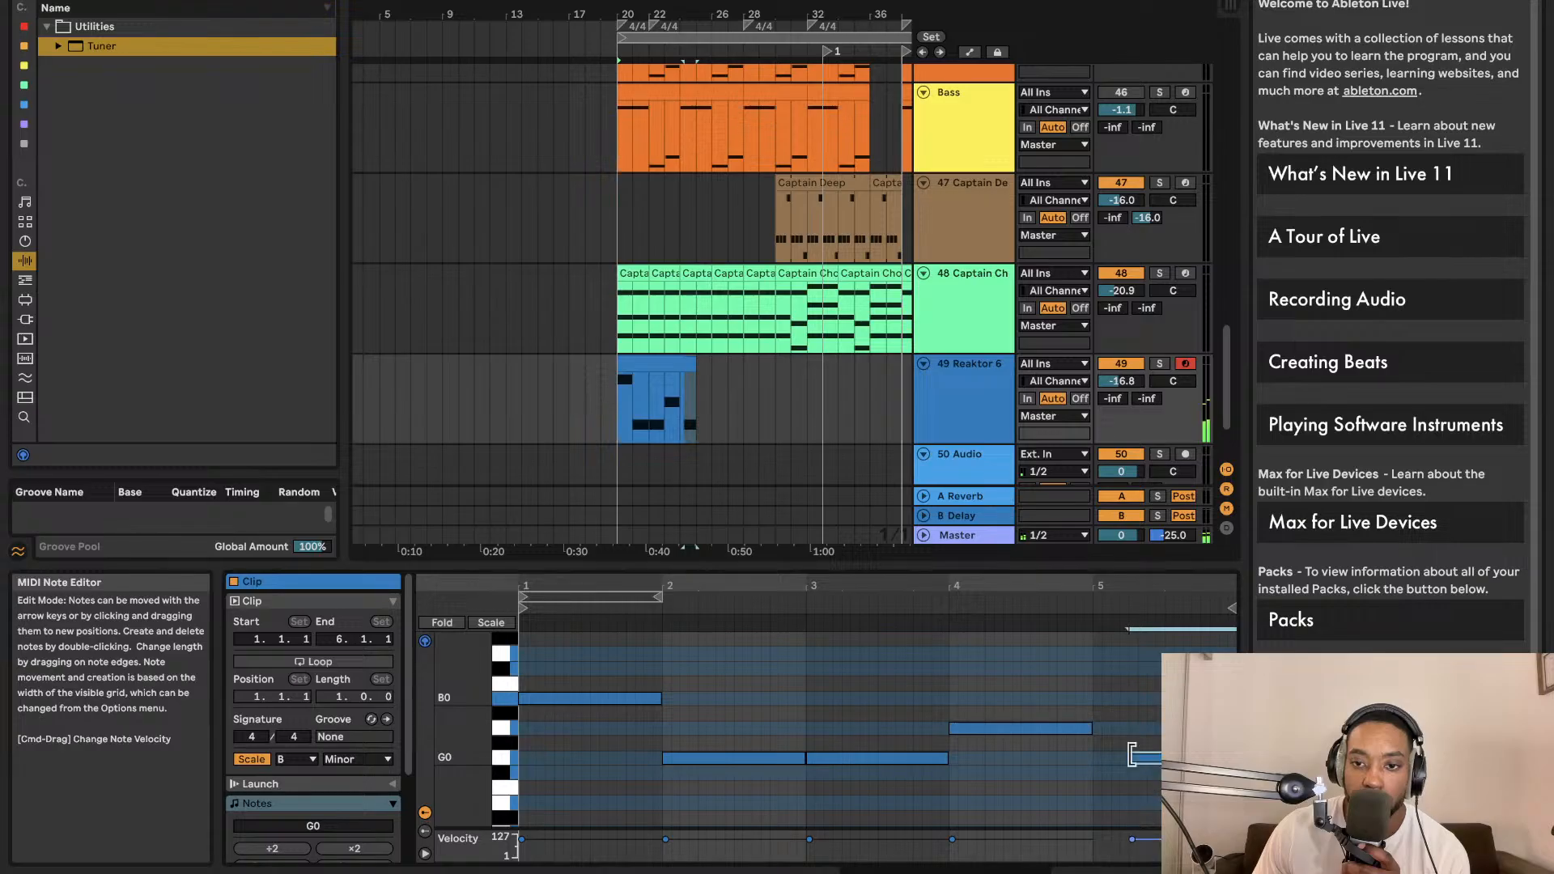
double_click(1101, 772)
drag(1111, 775, 1109, 742)
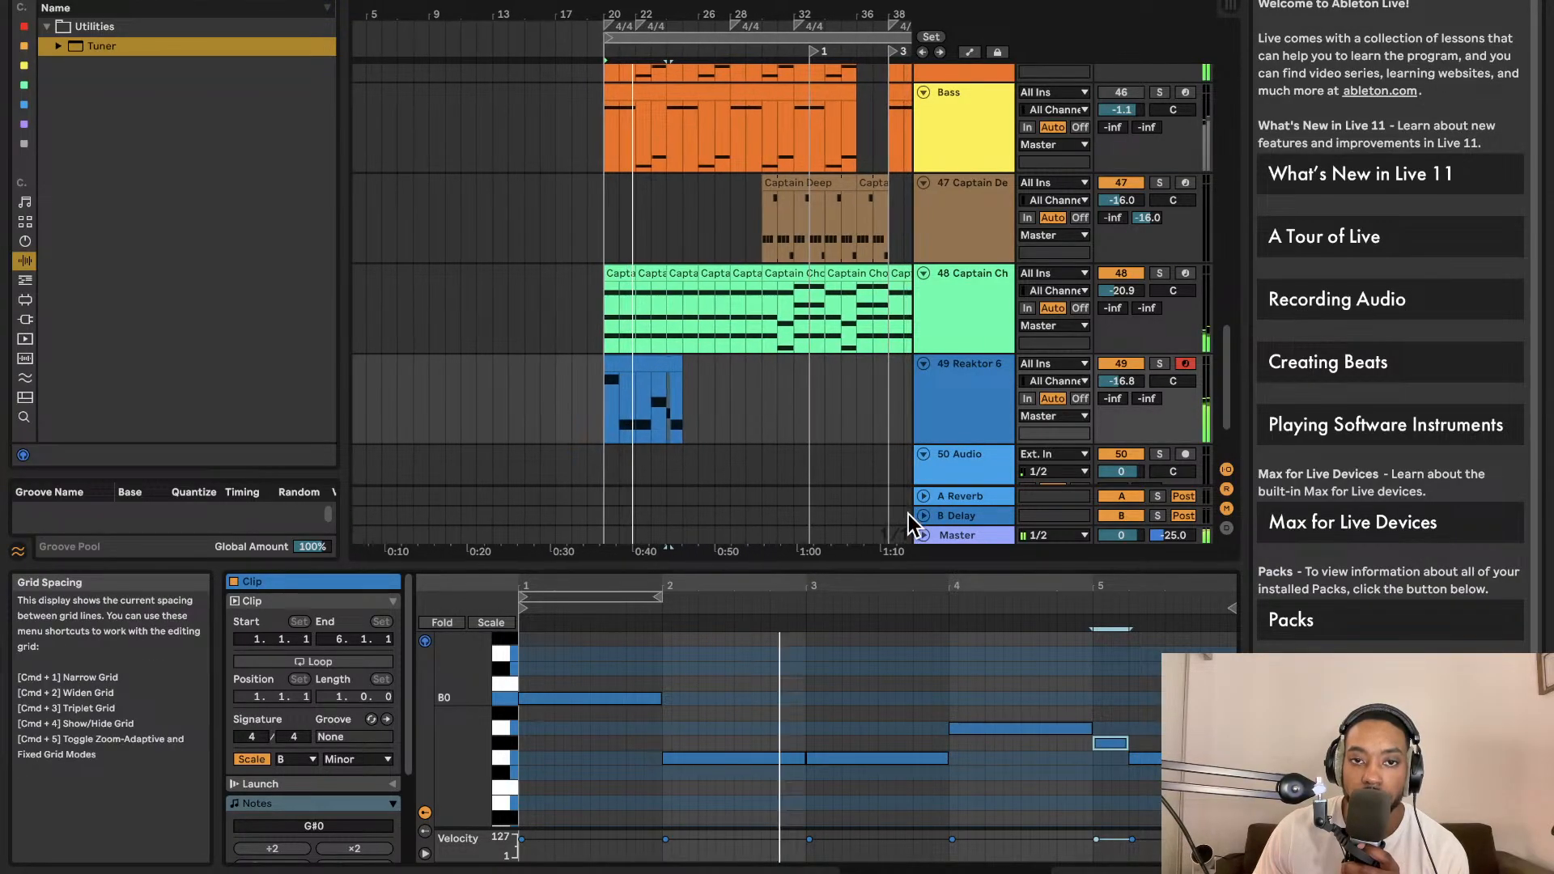
Lower the bar 3 note to E0 and play the bass line back with the song
key(space)
click(833, 761)
drag(834, 766, 832, 728)
key(space)
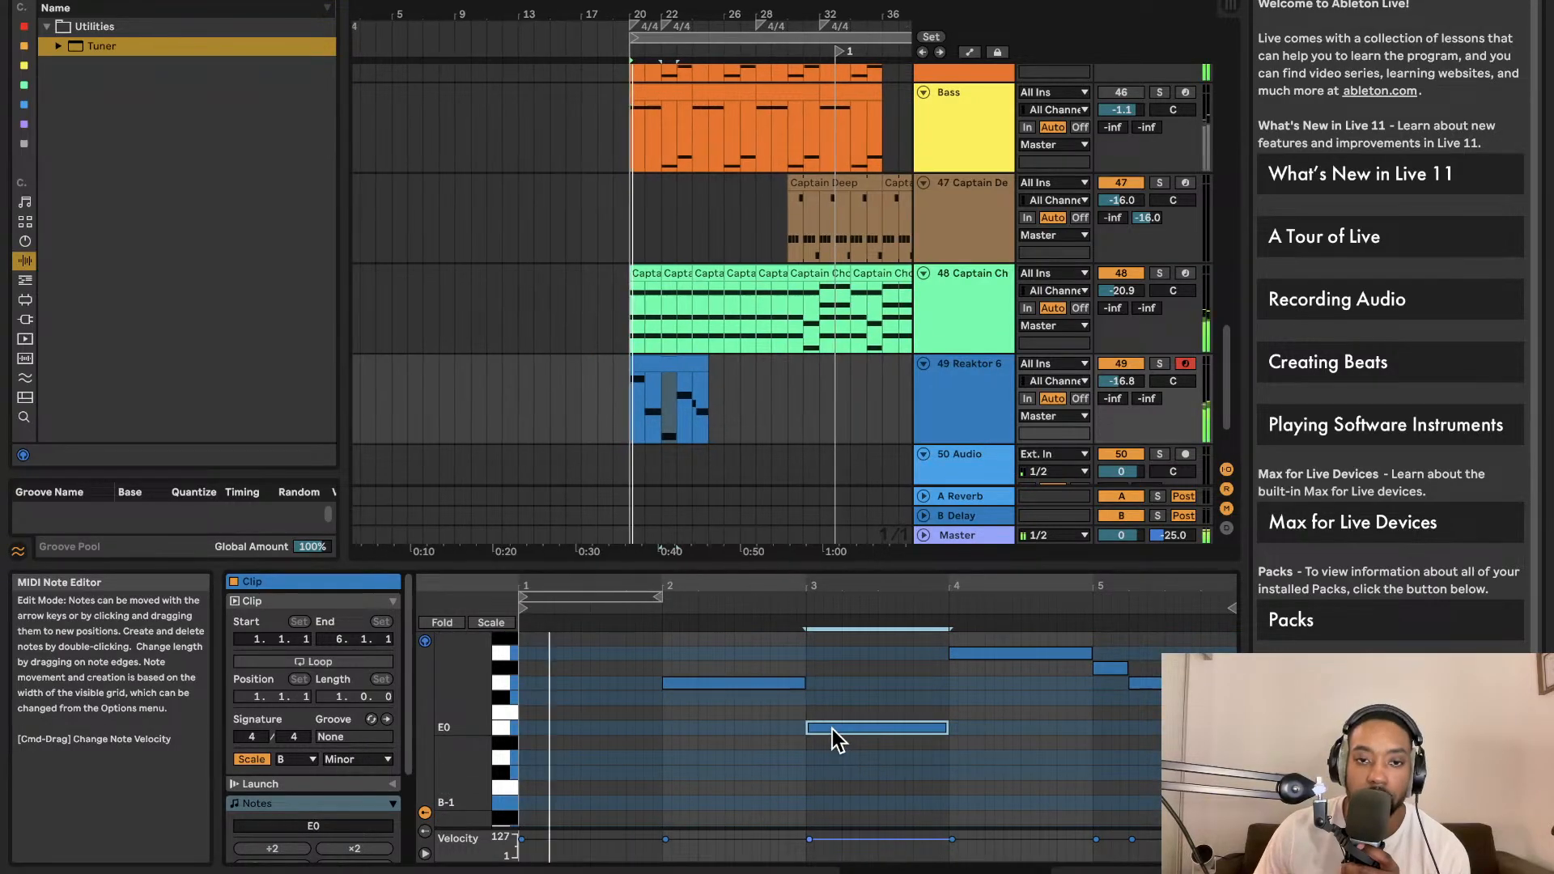
scroll(866, 729, up, 2)
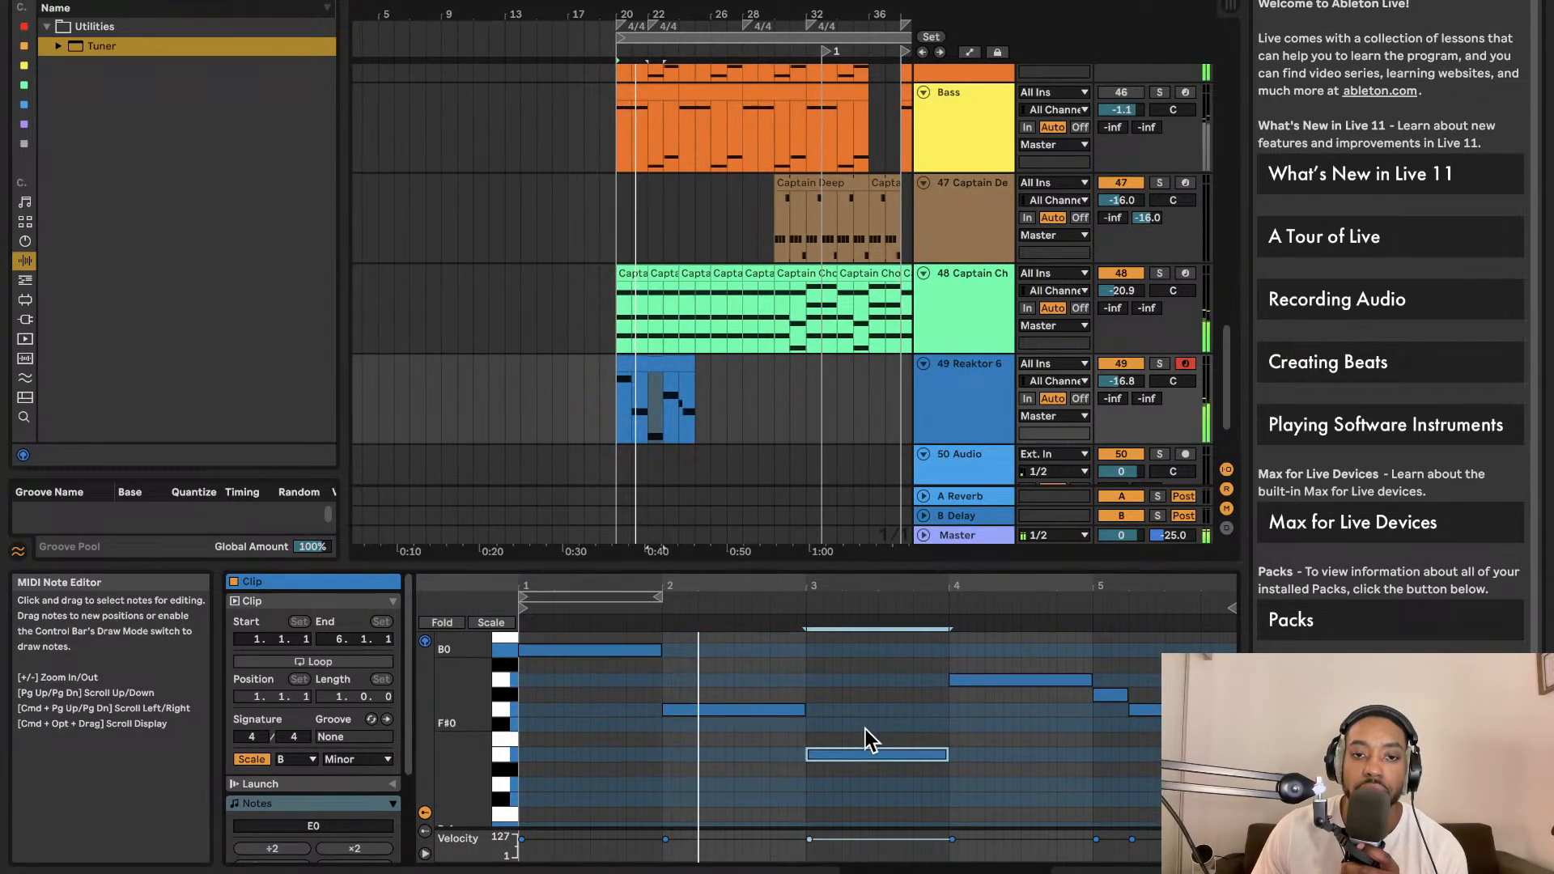
scroll(882, 725, up, 1)
scroll(884, 720, up, 2)
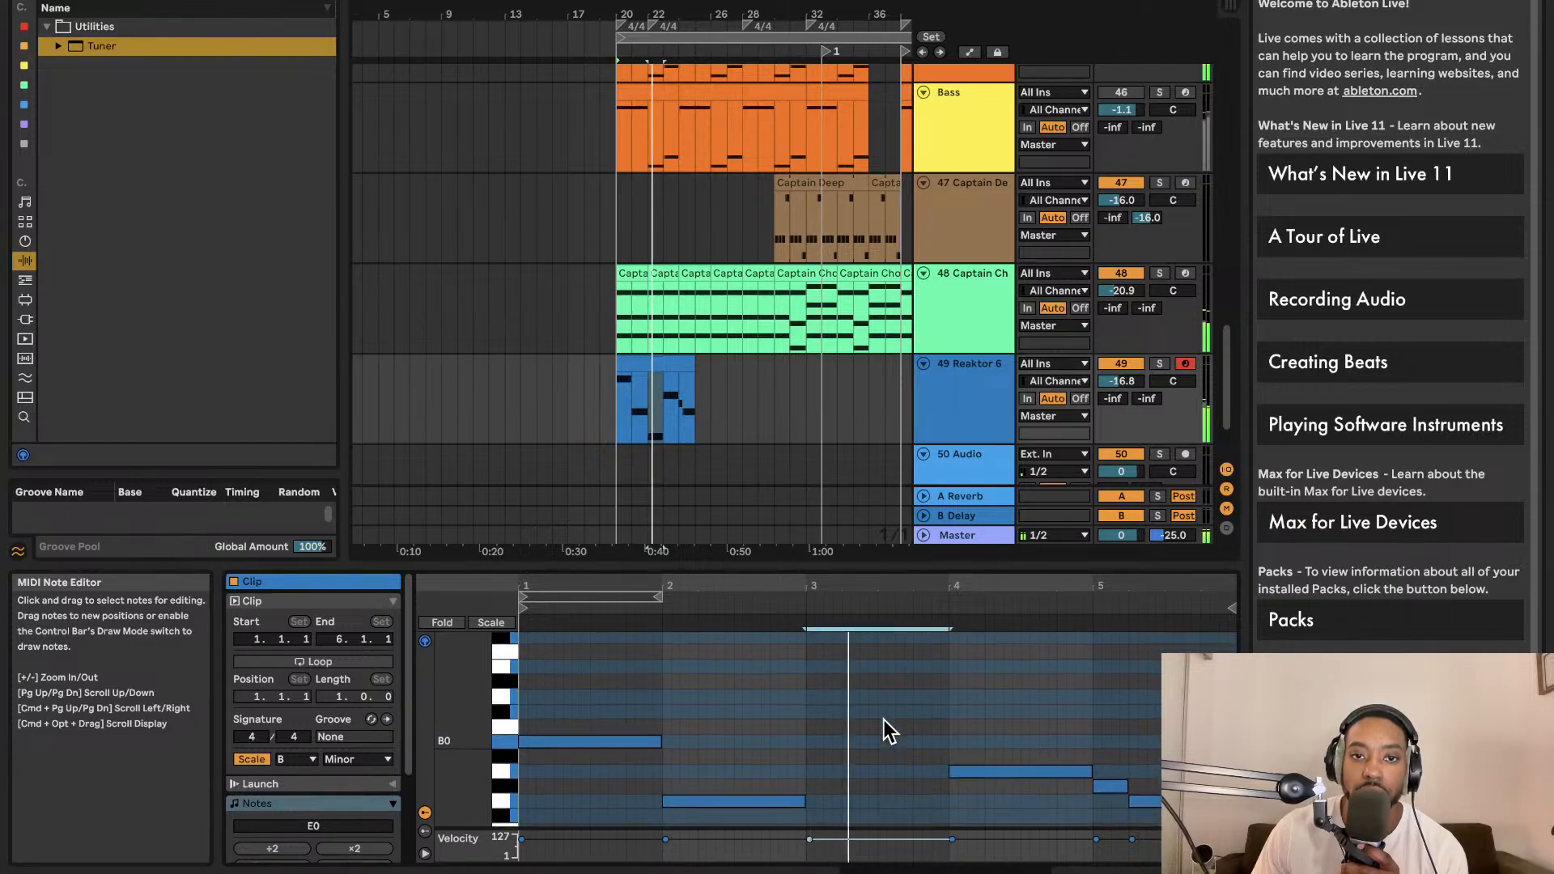
scroll(885, 720, down, 3)
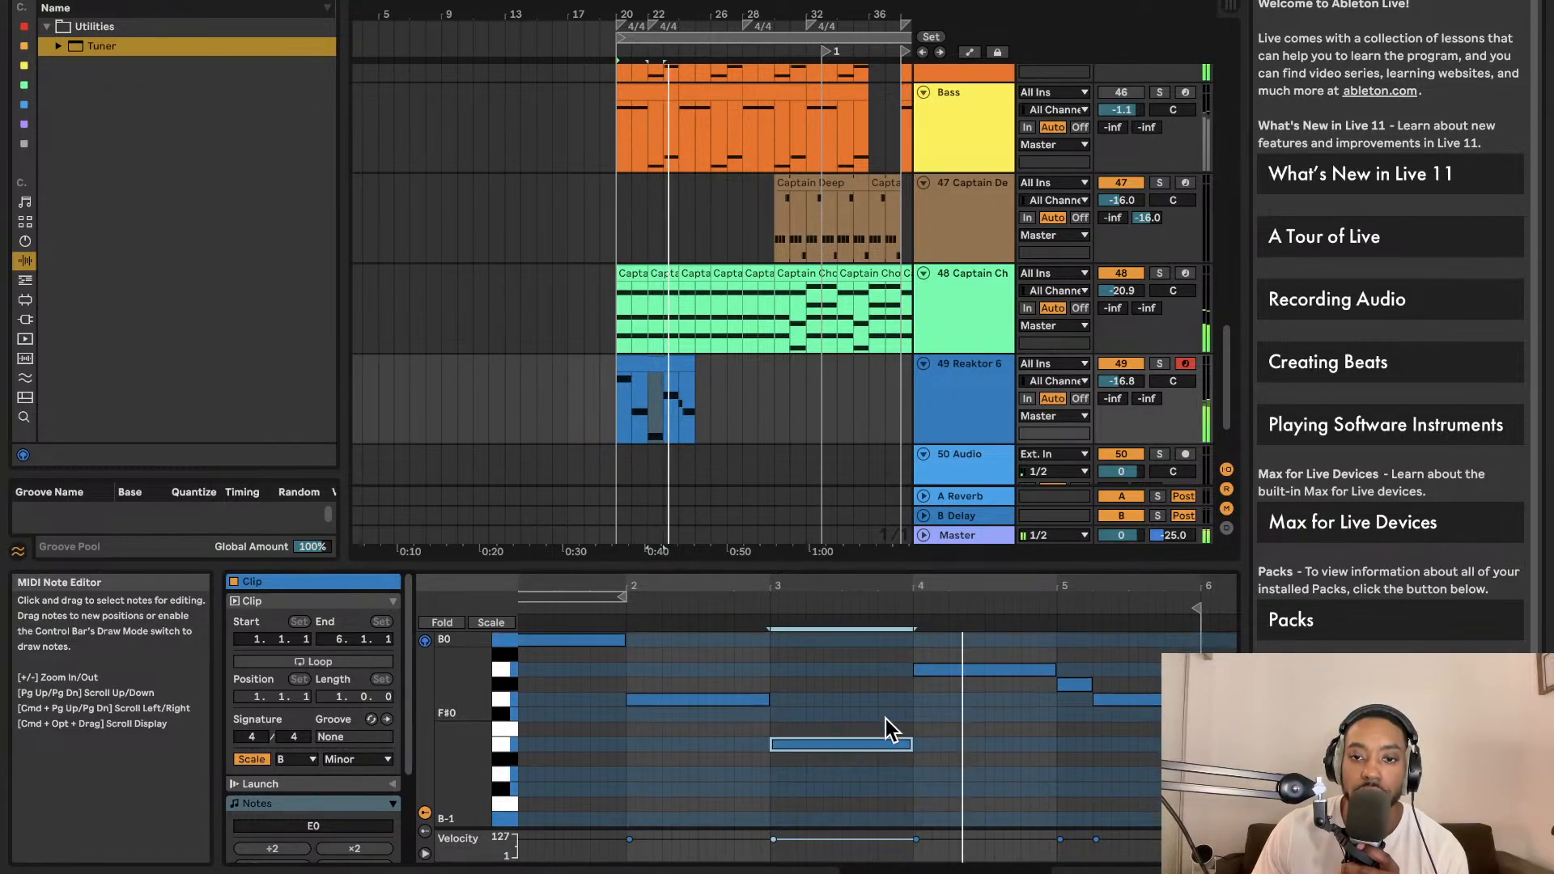
scroll(885, 719, up, 2)
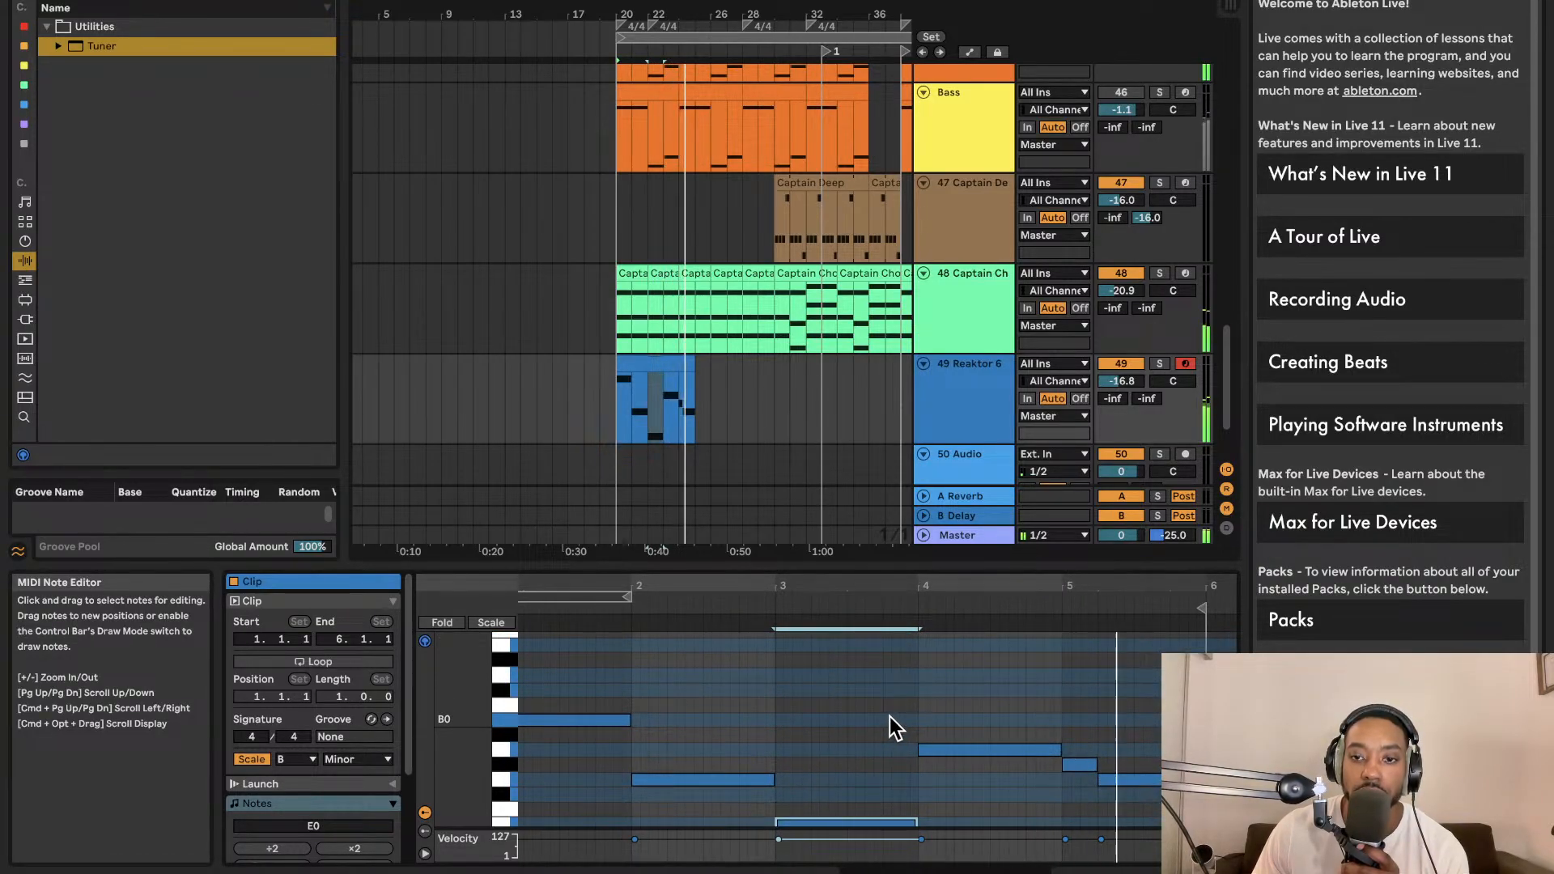
Shorten the bar 4 note to two beats, then delete it and redraw it at A0
drag(1060, 750, 982, 750)
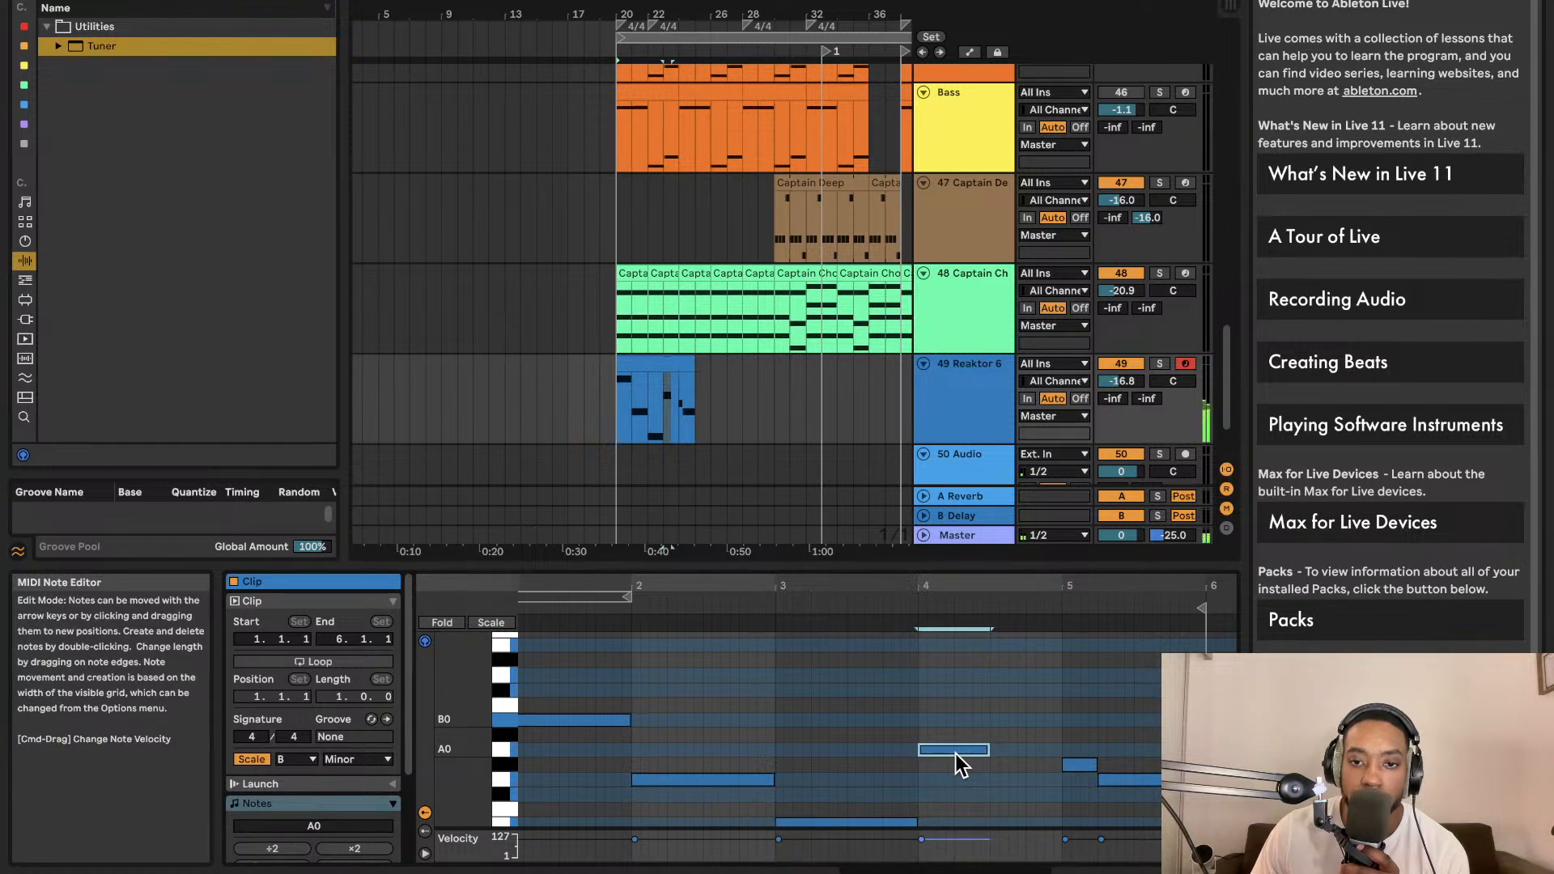
double_click(955, 752)
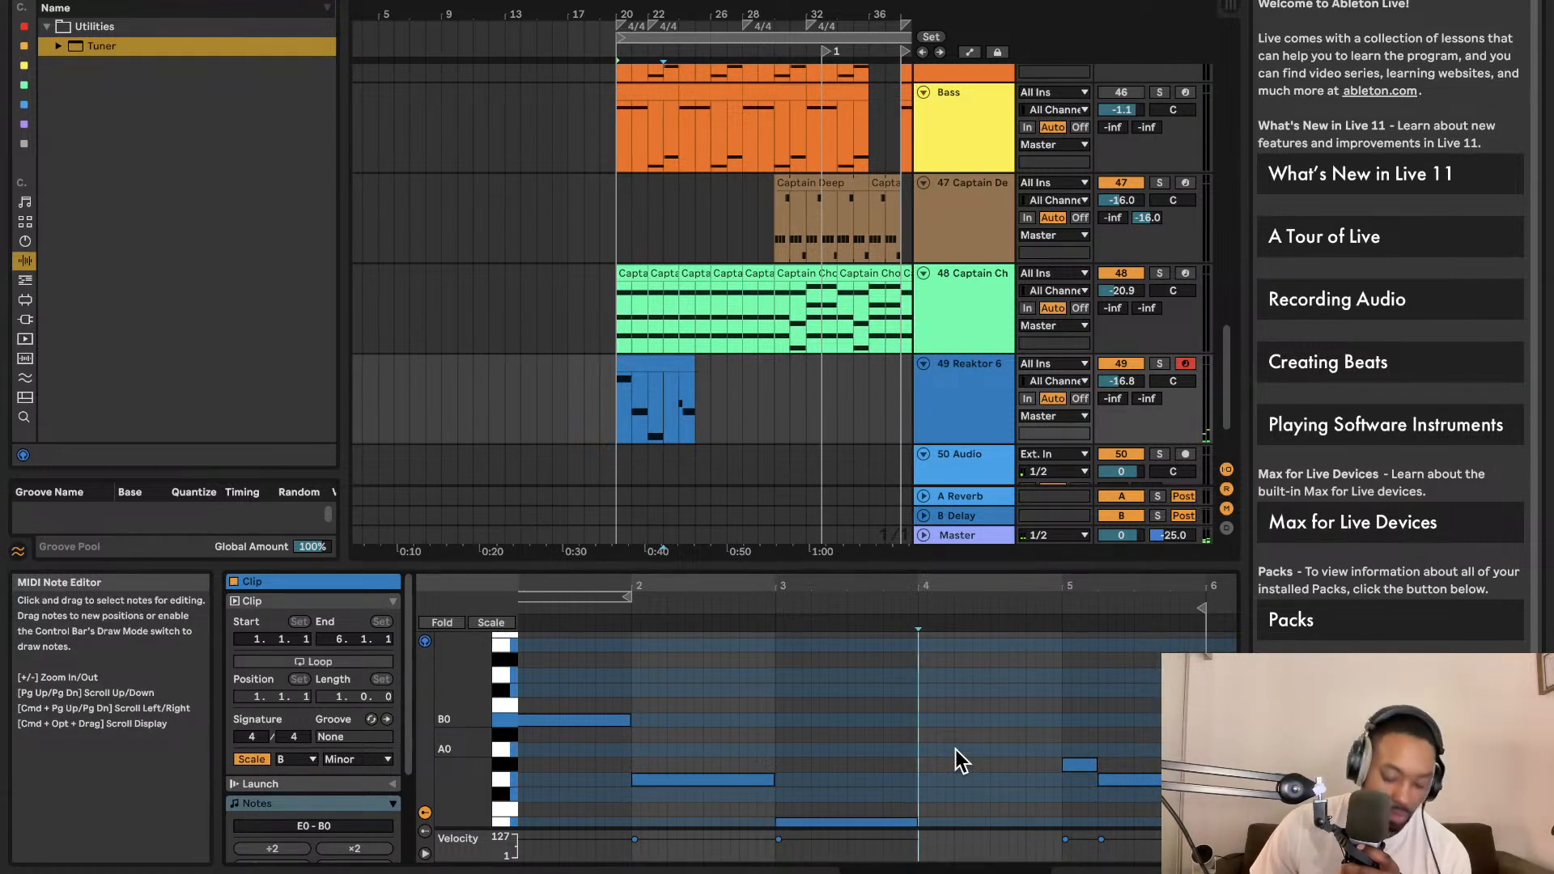
double_click(956, 749)
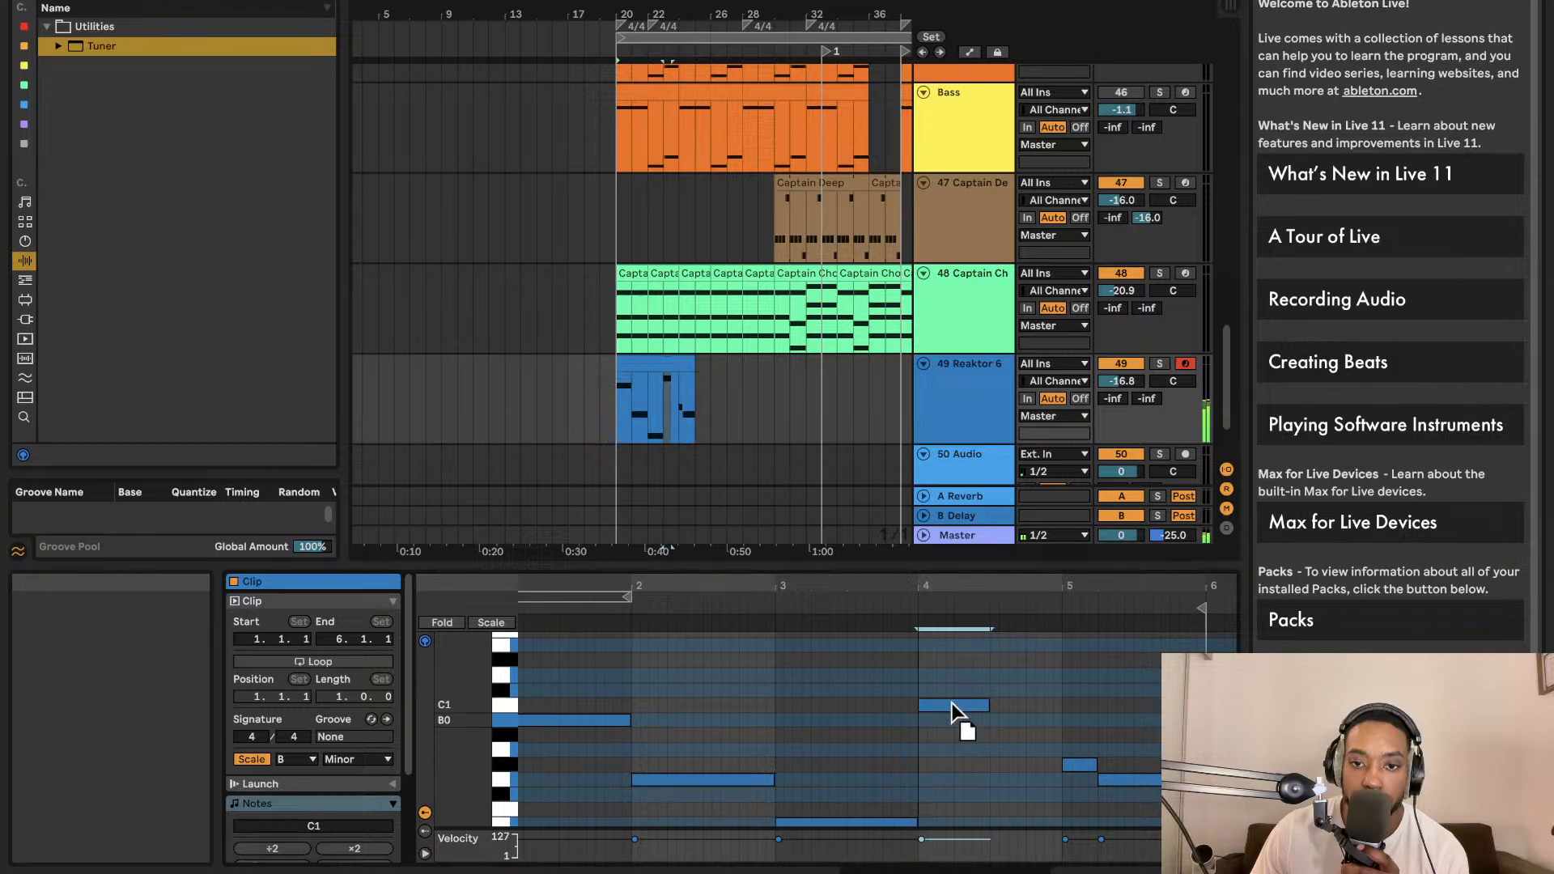
key(Down)
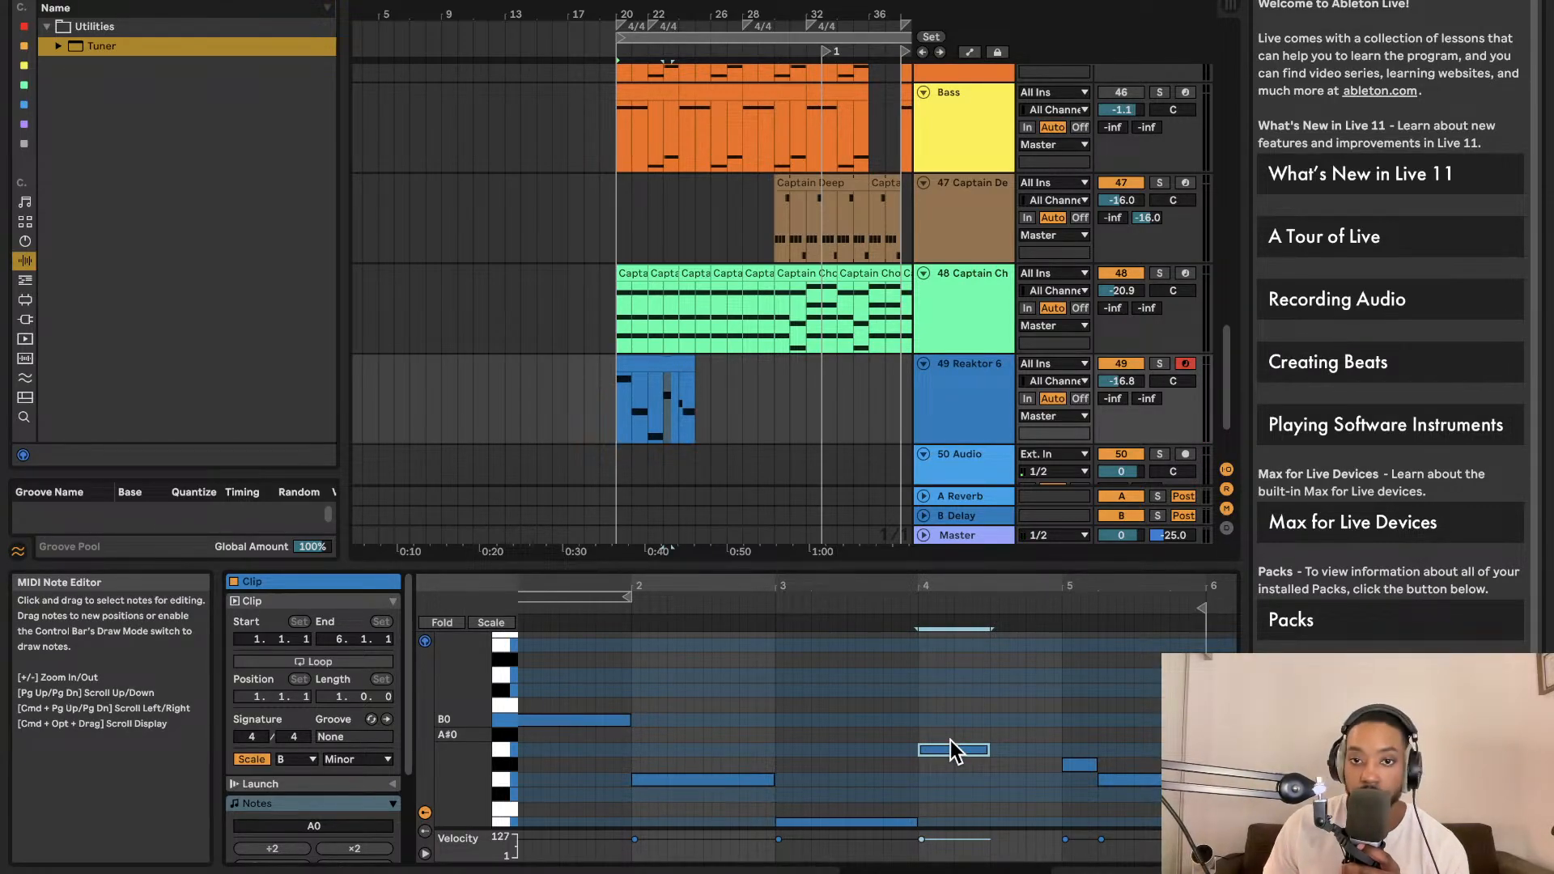
Try the bar 4 note an octave higher at A1 during playback and return it to A0
key(shift+Up)
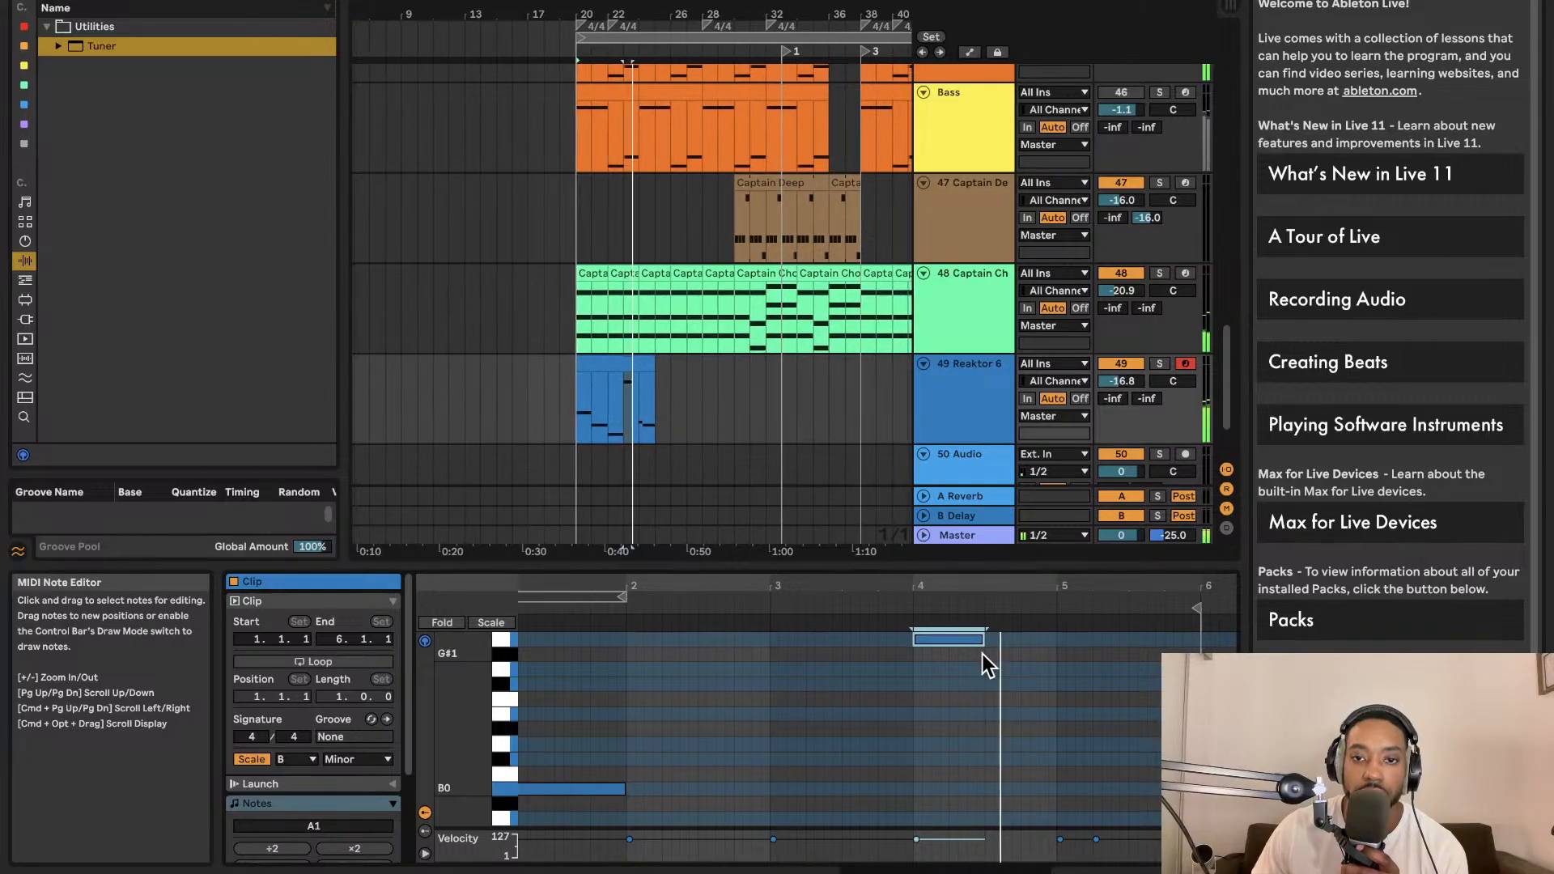
key(shift+Down)
scroll(965, 670, down, 4)
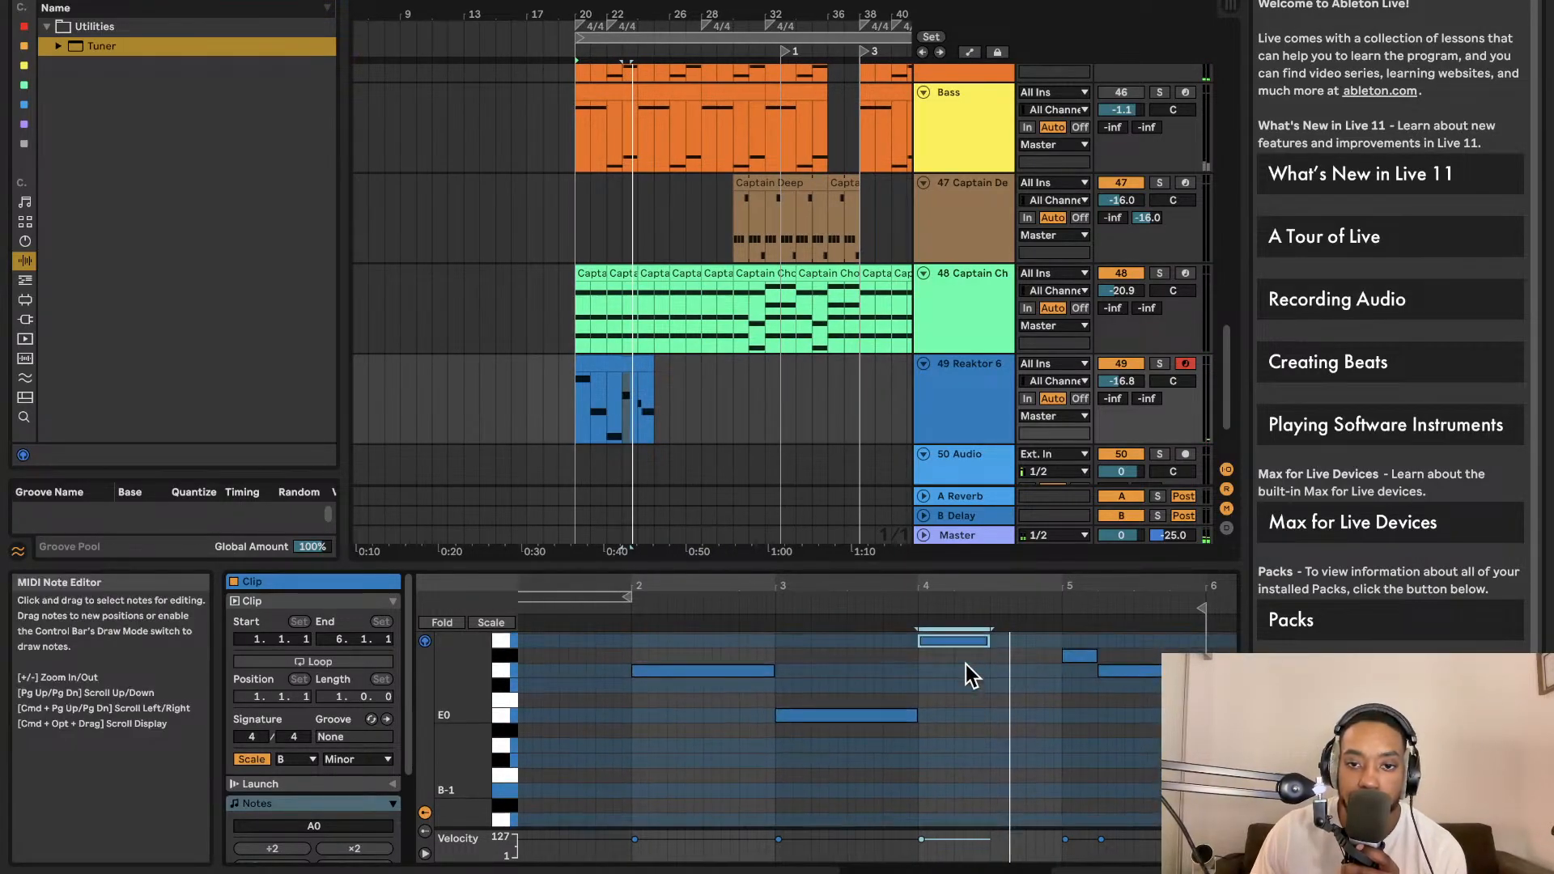
scroll(944, 682, up, 3)
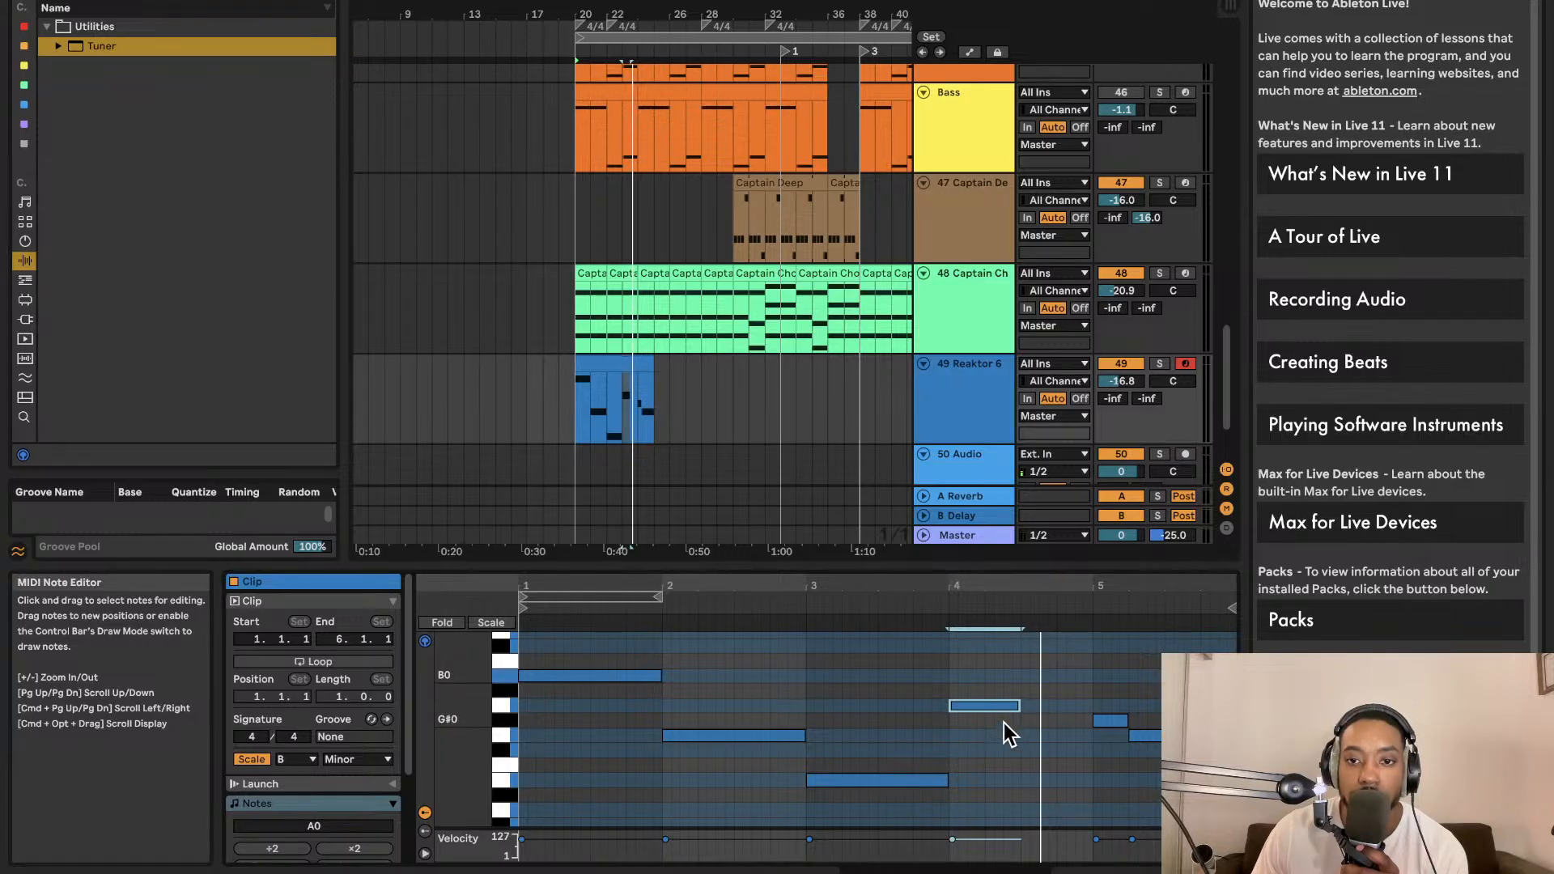
Move the bar 4 note to E0, shorten it to one beat, and fill the rest of the bar with a G0 note
drag(985, 708, 986, 771)
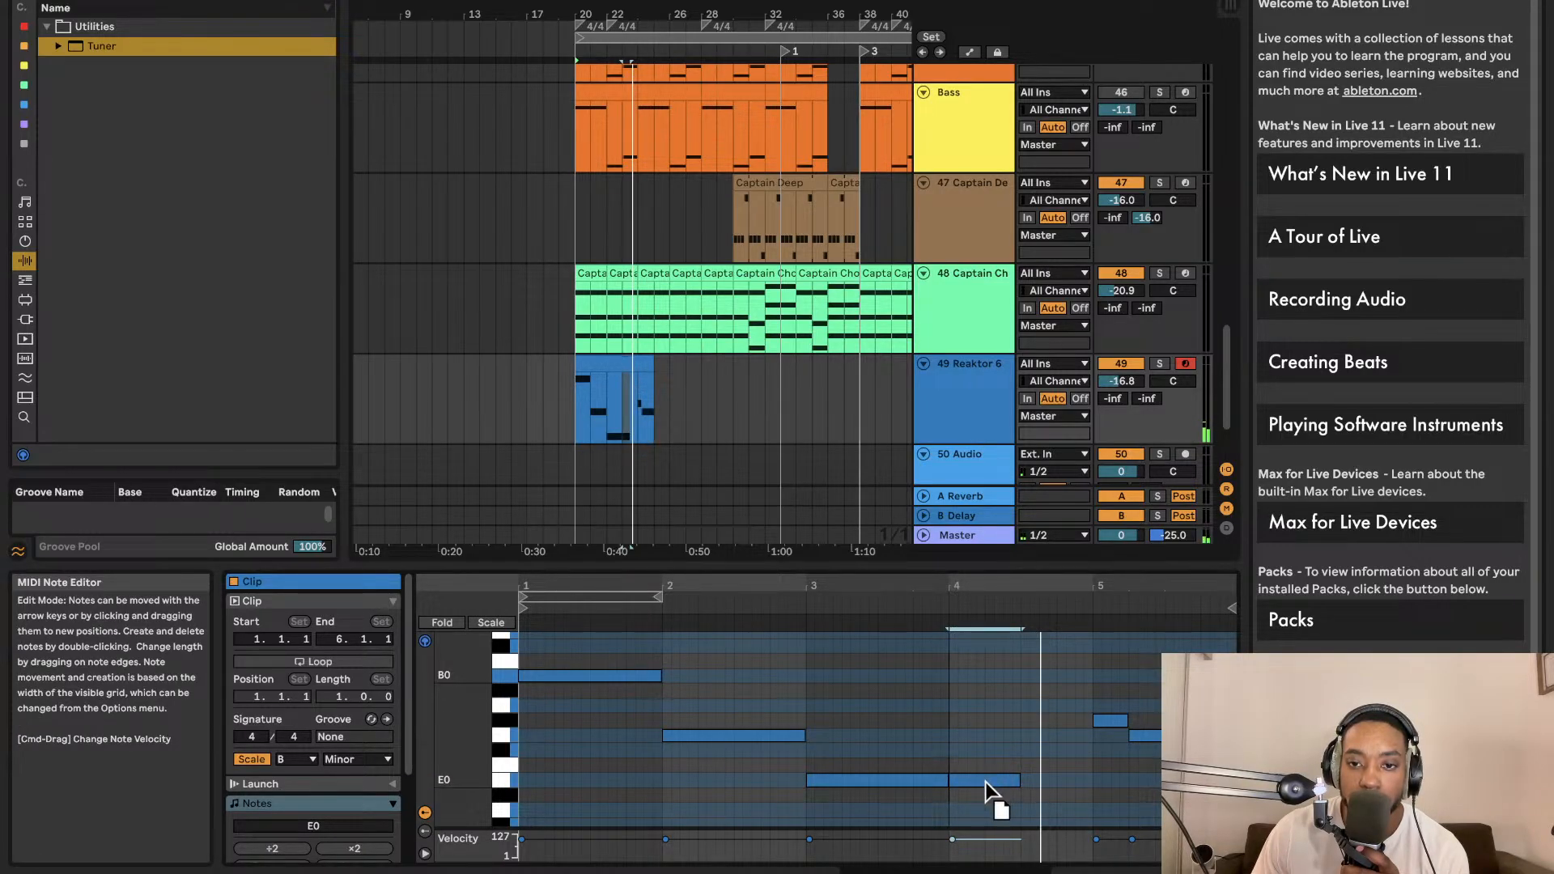
mouse_move(1017, 780)
mouse_down()
mouse_move(994, 780)
mouse_move(1002, 758)
mouse_up()
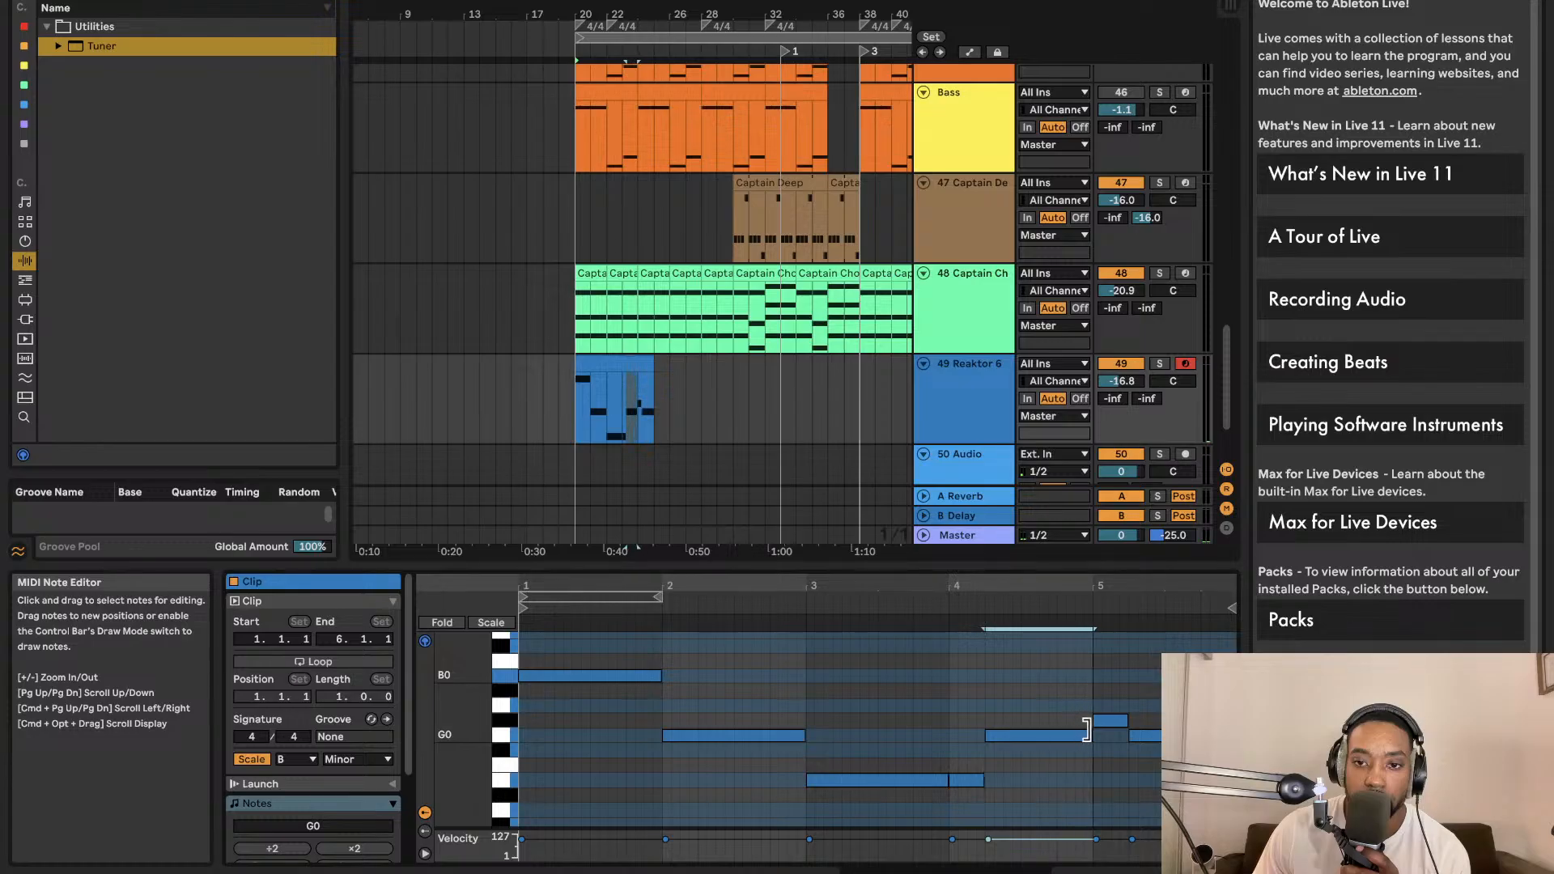
key(space)
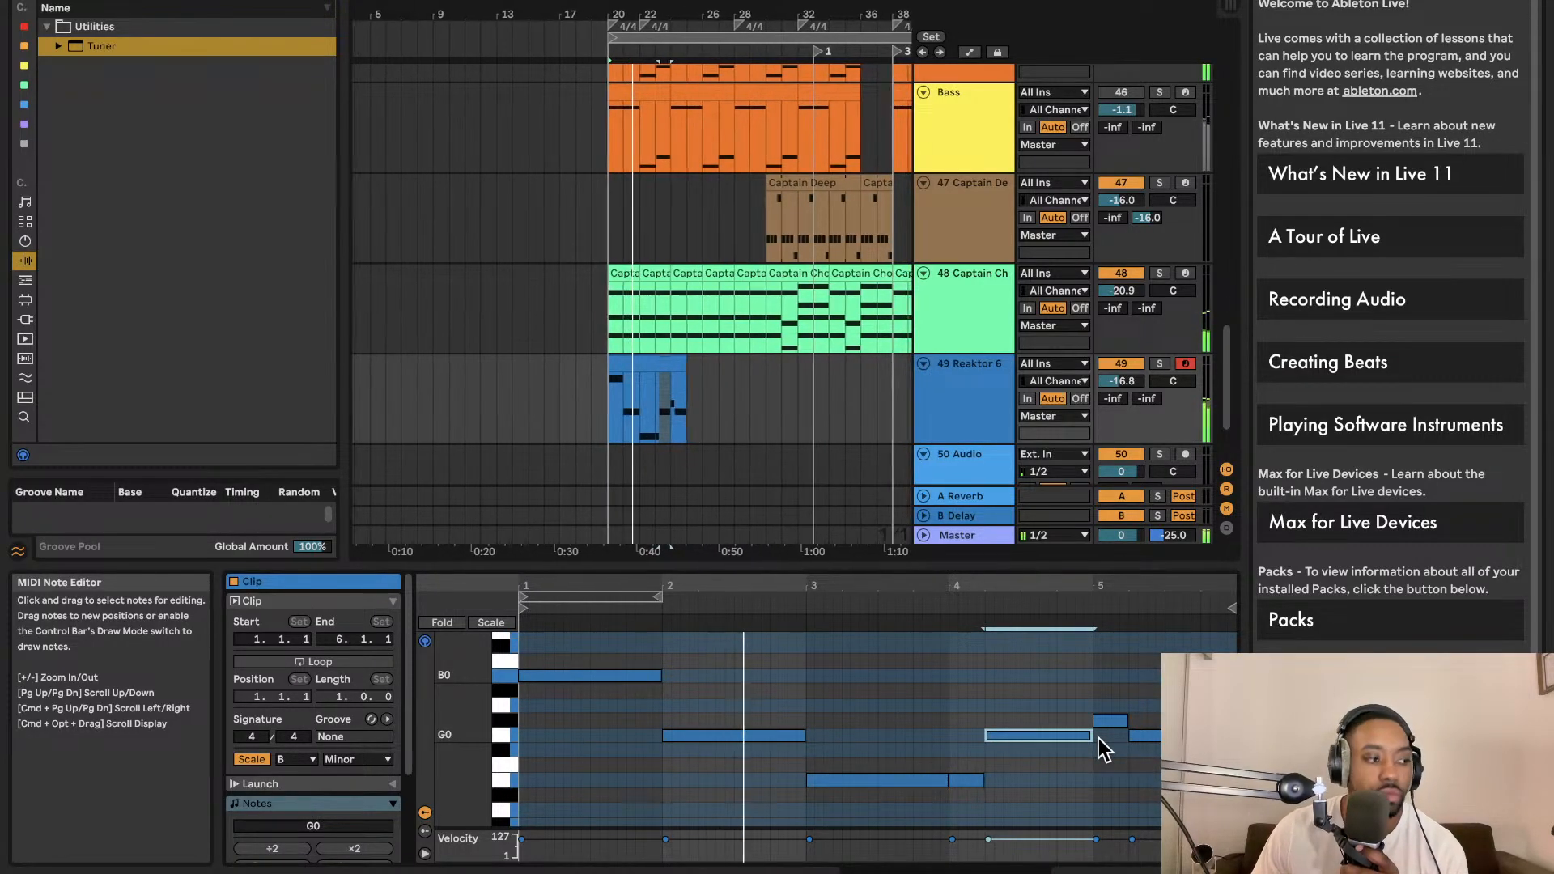
Shorten the second bar 4 note, the G0 starting on beat 2, to about one and a quarter beats
scroll(1066, 298, up, 3)
scroll(1066, 298, up, 5)
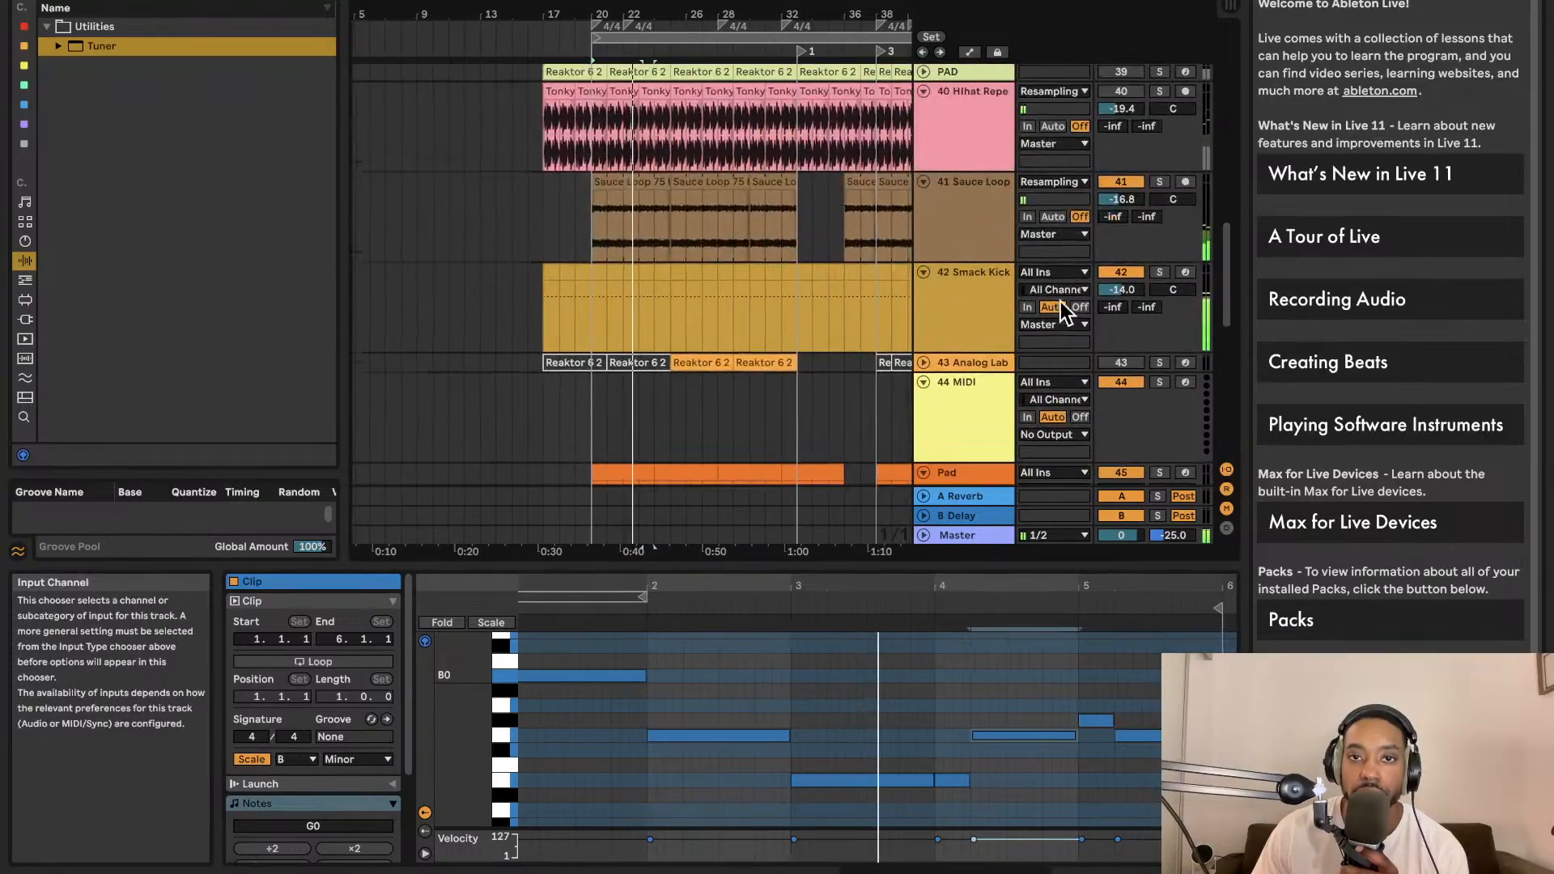
scroll(712, 405, down, 8)
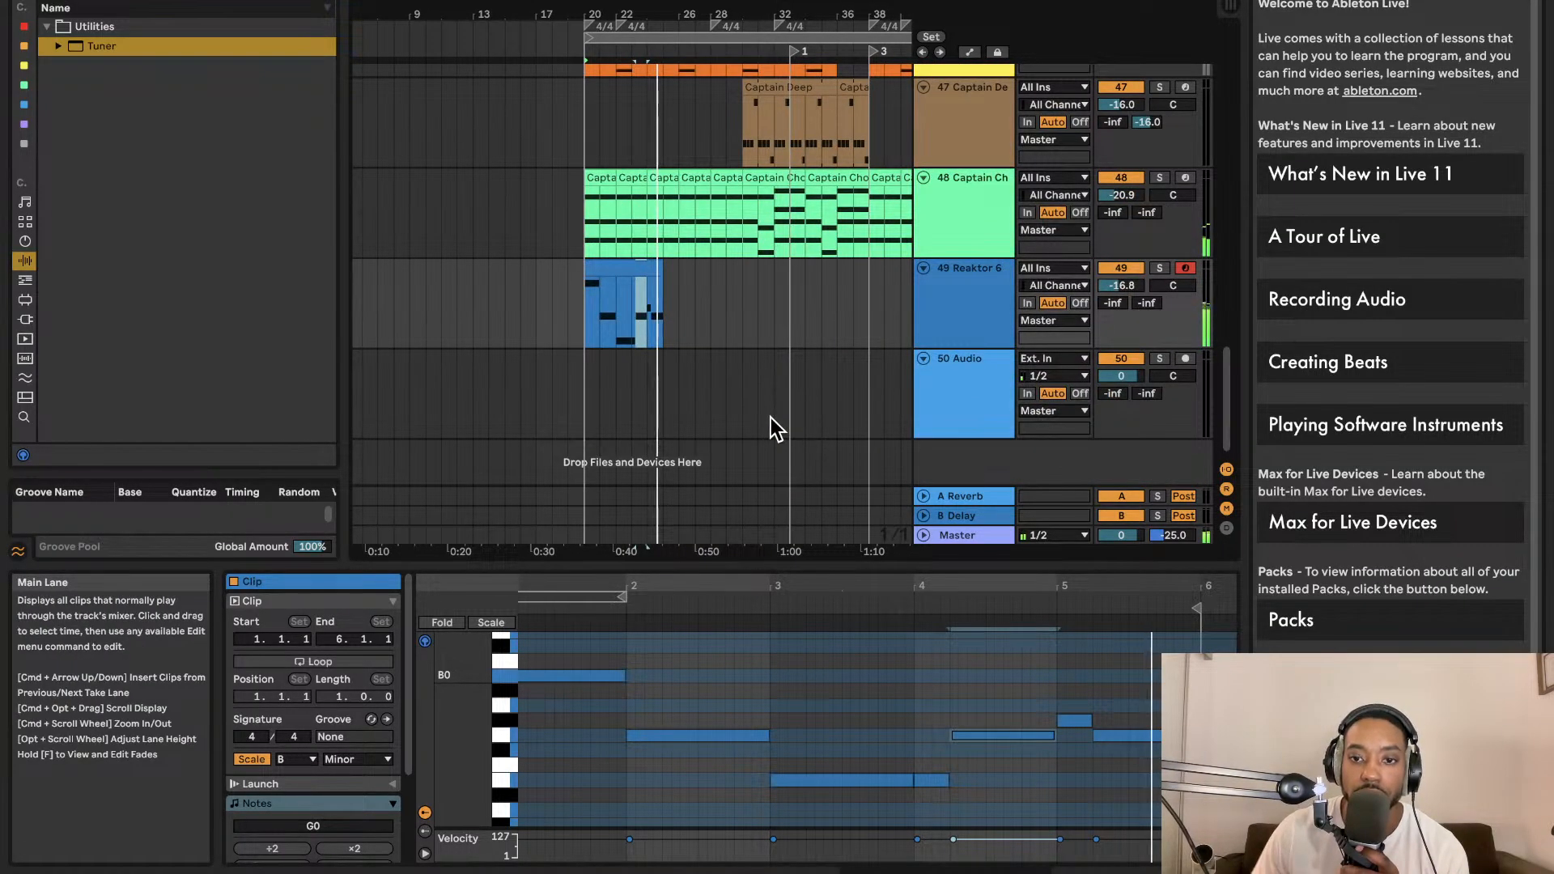
drag(1054, 736, 1016, 737)
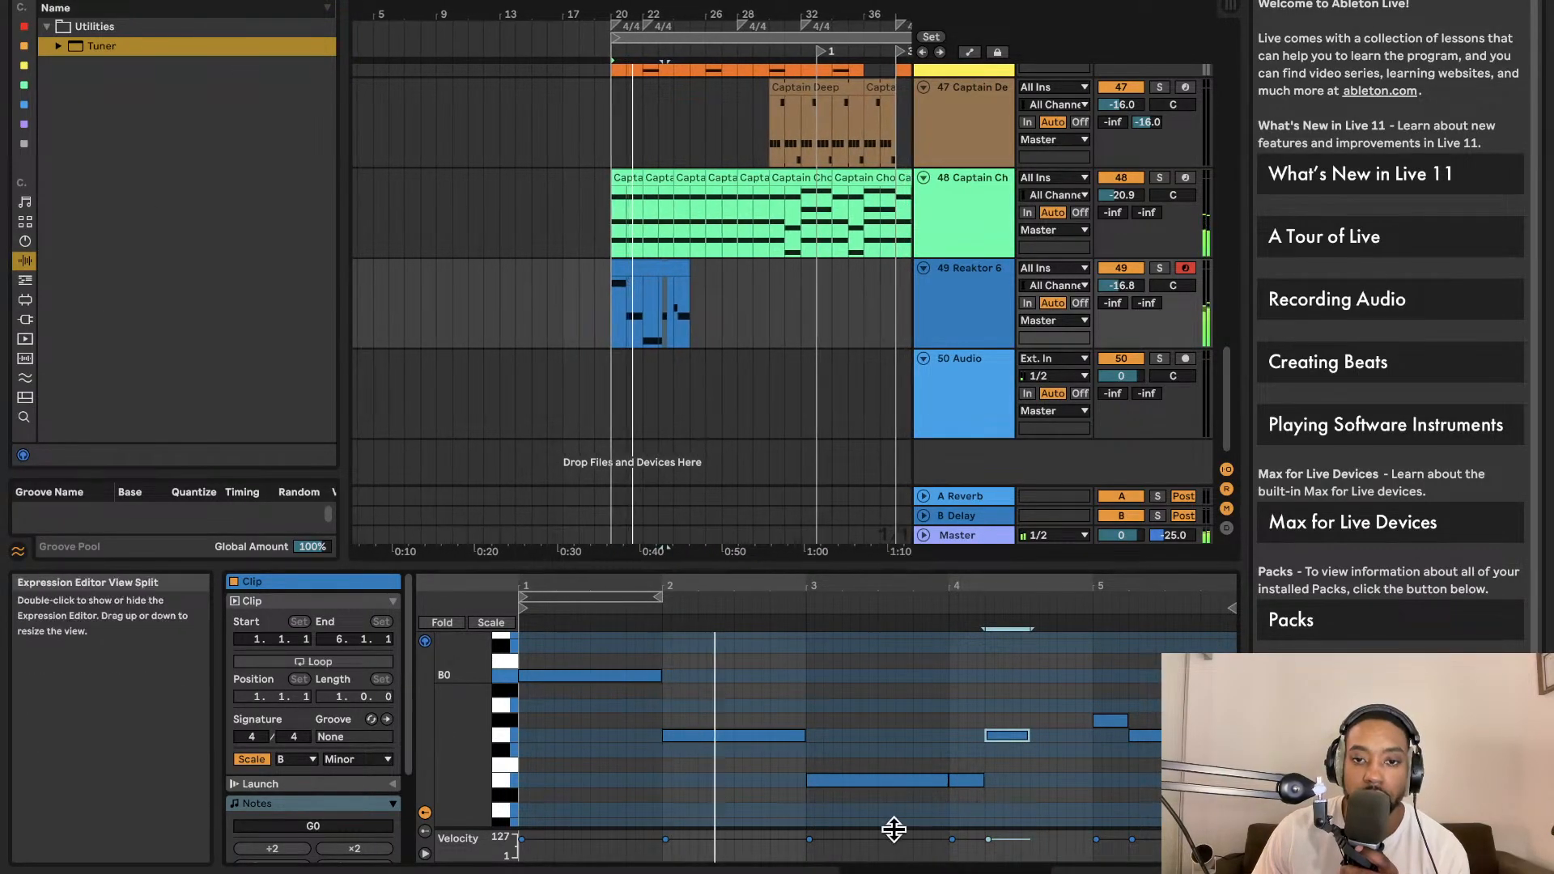
Raise the first bar 4 note to G0 and the second to G#0, and play the clip from its start
scroll(906, 817, down, 1)
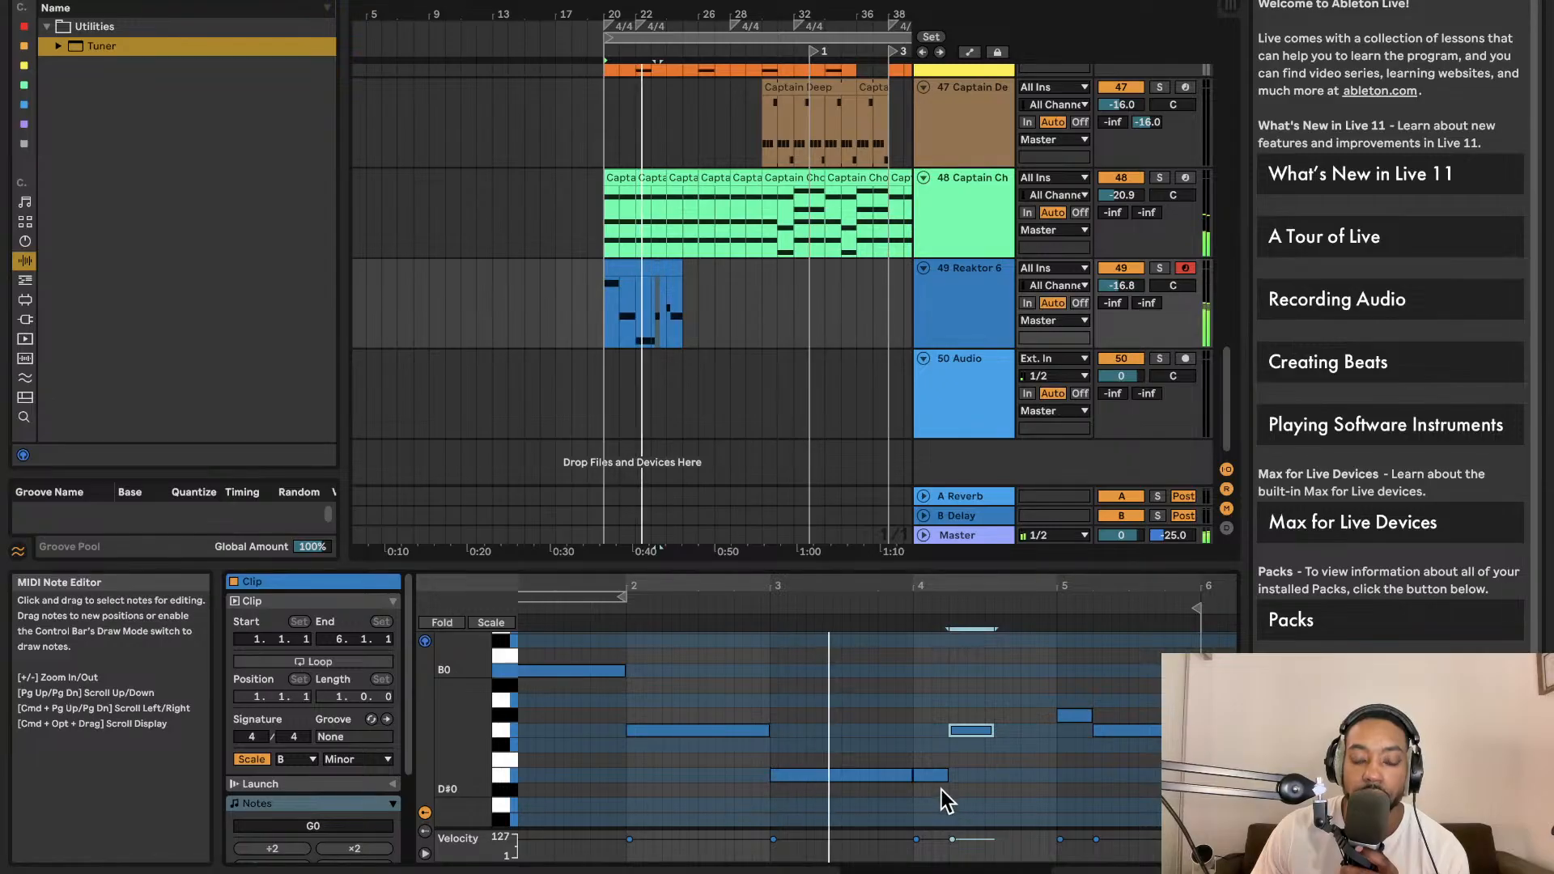
drag(931, 780, 930, 736)
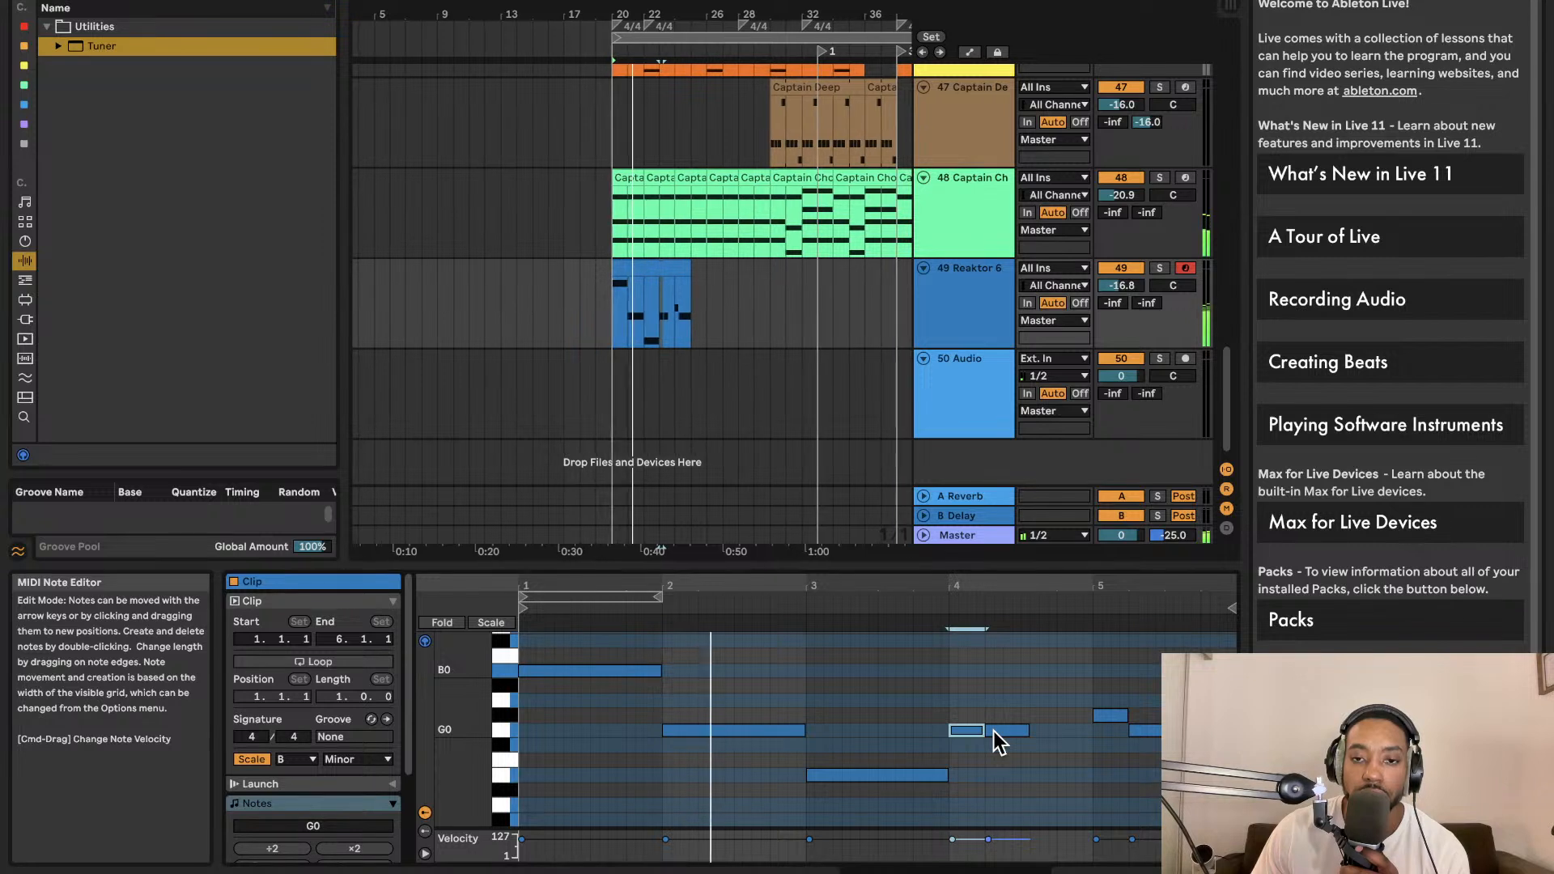
mouse_move(994, 731)
mouse_down()
mouse_move(996, 824)
mouse_move(996, 718)
mouse_up()
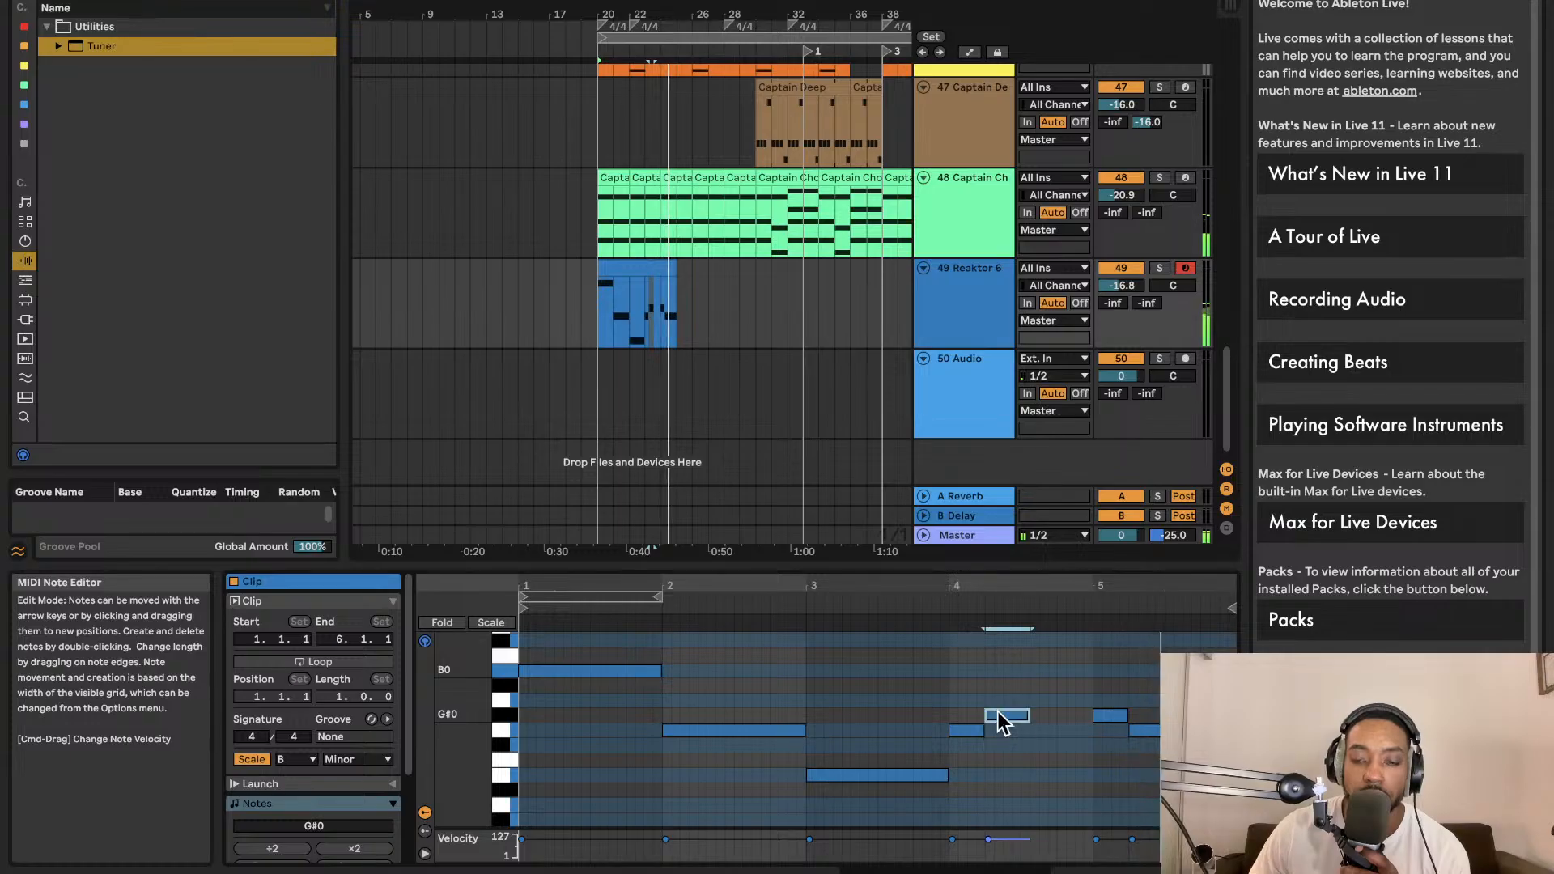
key(space)
key(space)
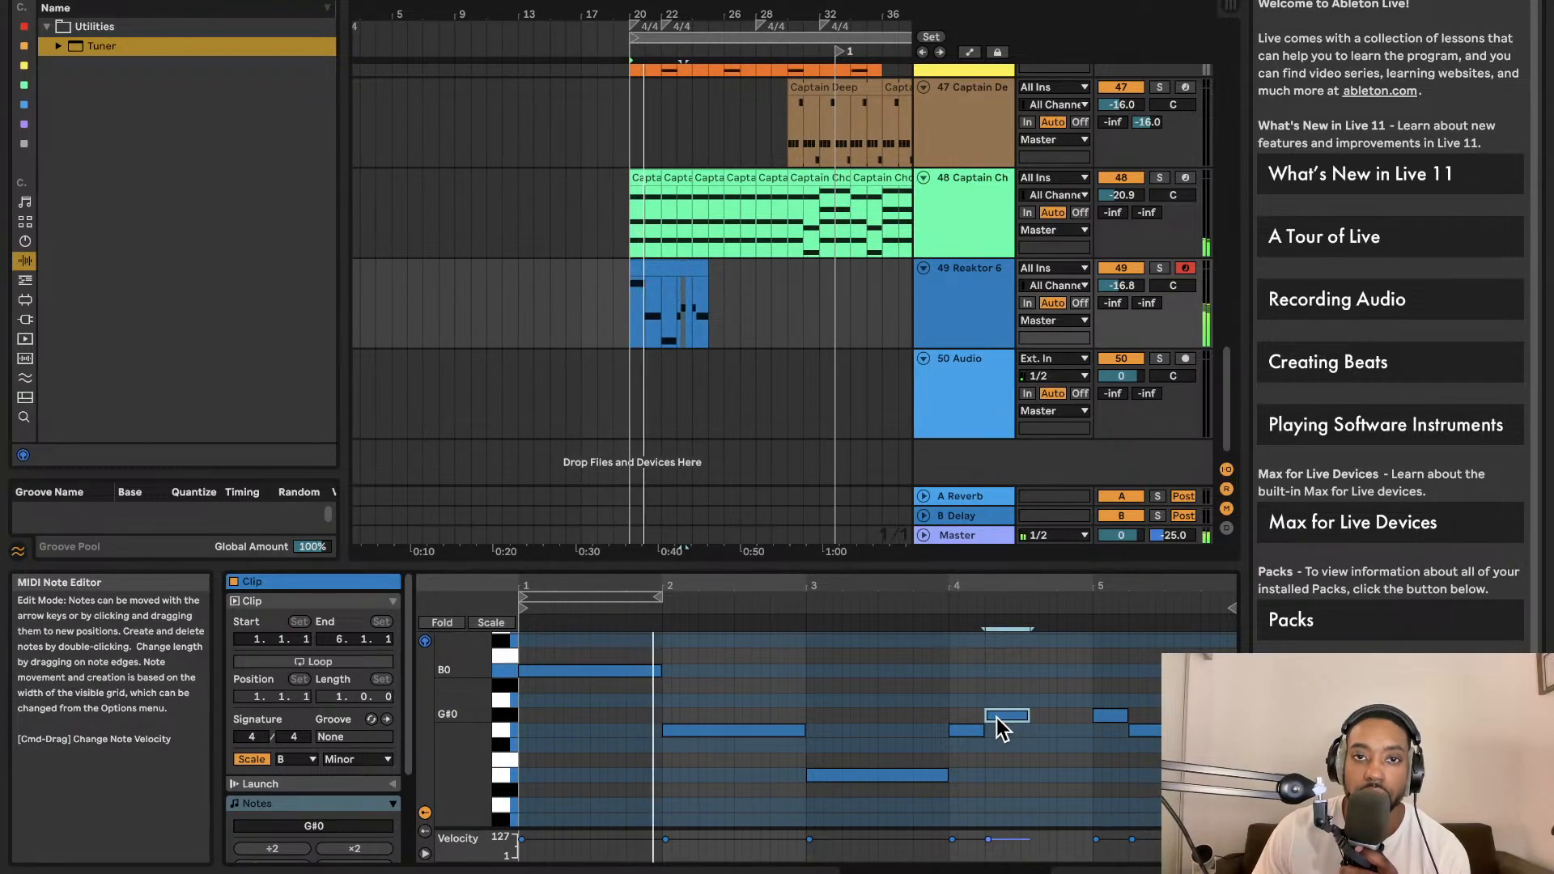
Solo the Reaktor 6 track, lengthen the first bar 4 note to two beats, start the G#0 note on beat 3, and play the clip
click(1160, 268)
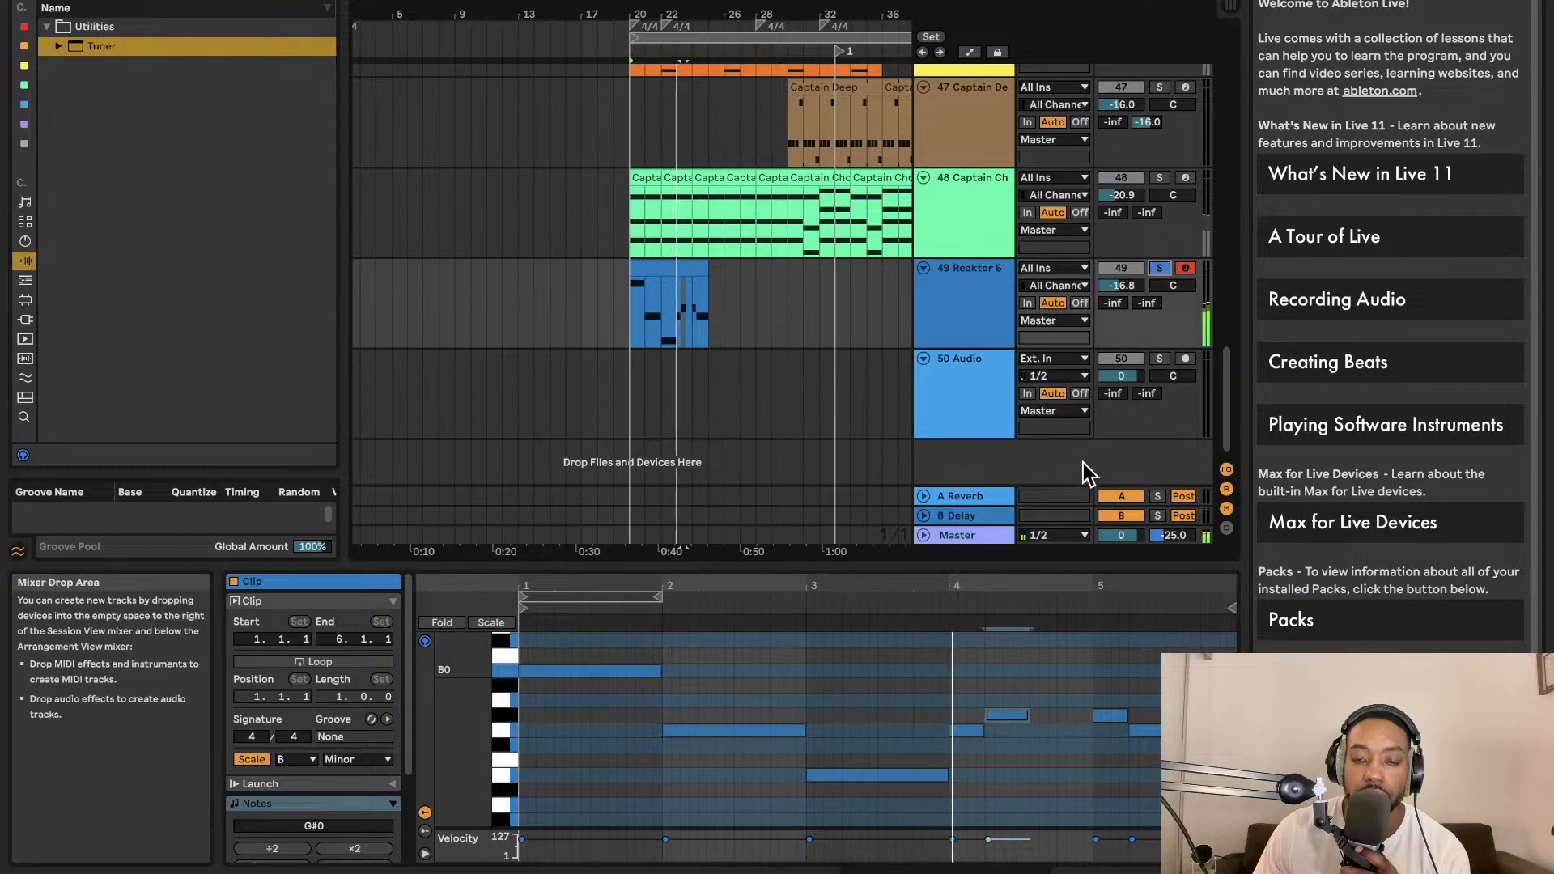
drag(1018, 714, 1071, 711)
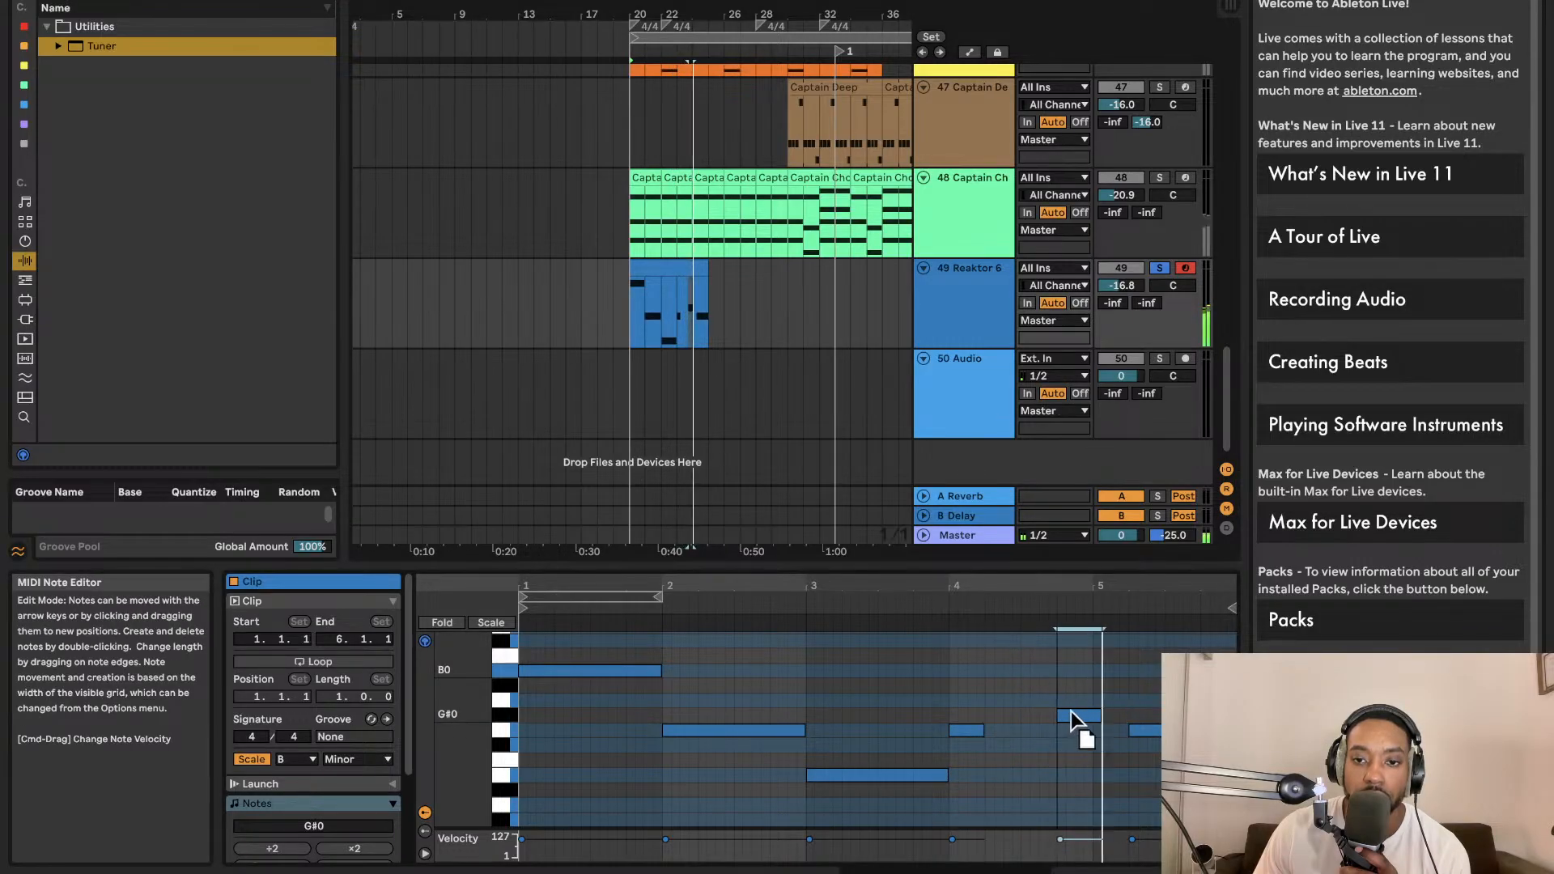
drag(983, 730, 1056, 727)
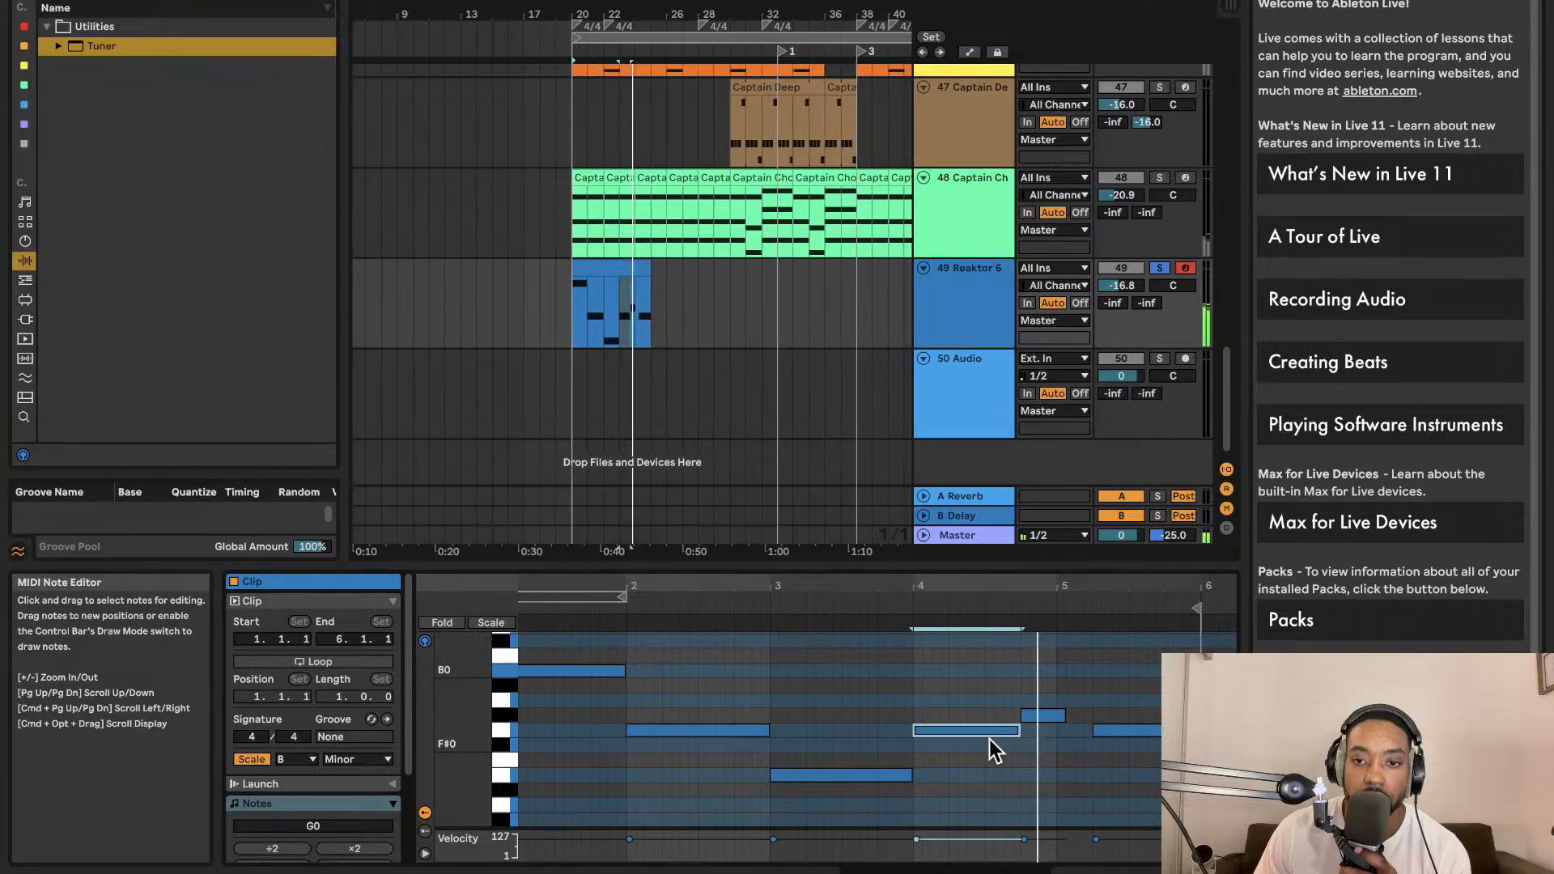
mouse_move(1017, 730)
mouse_down()
mouse_move(981, 730)
mouse_move(1029, 712)
mouse_up()
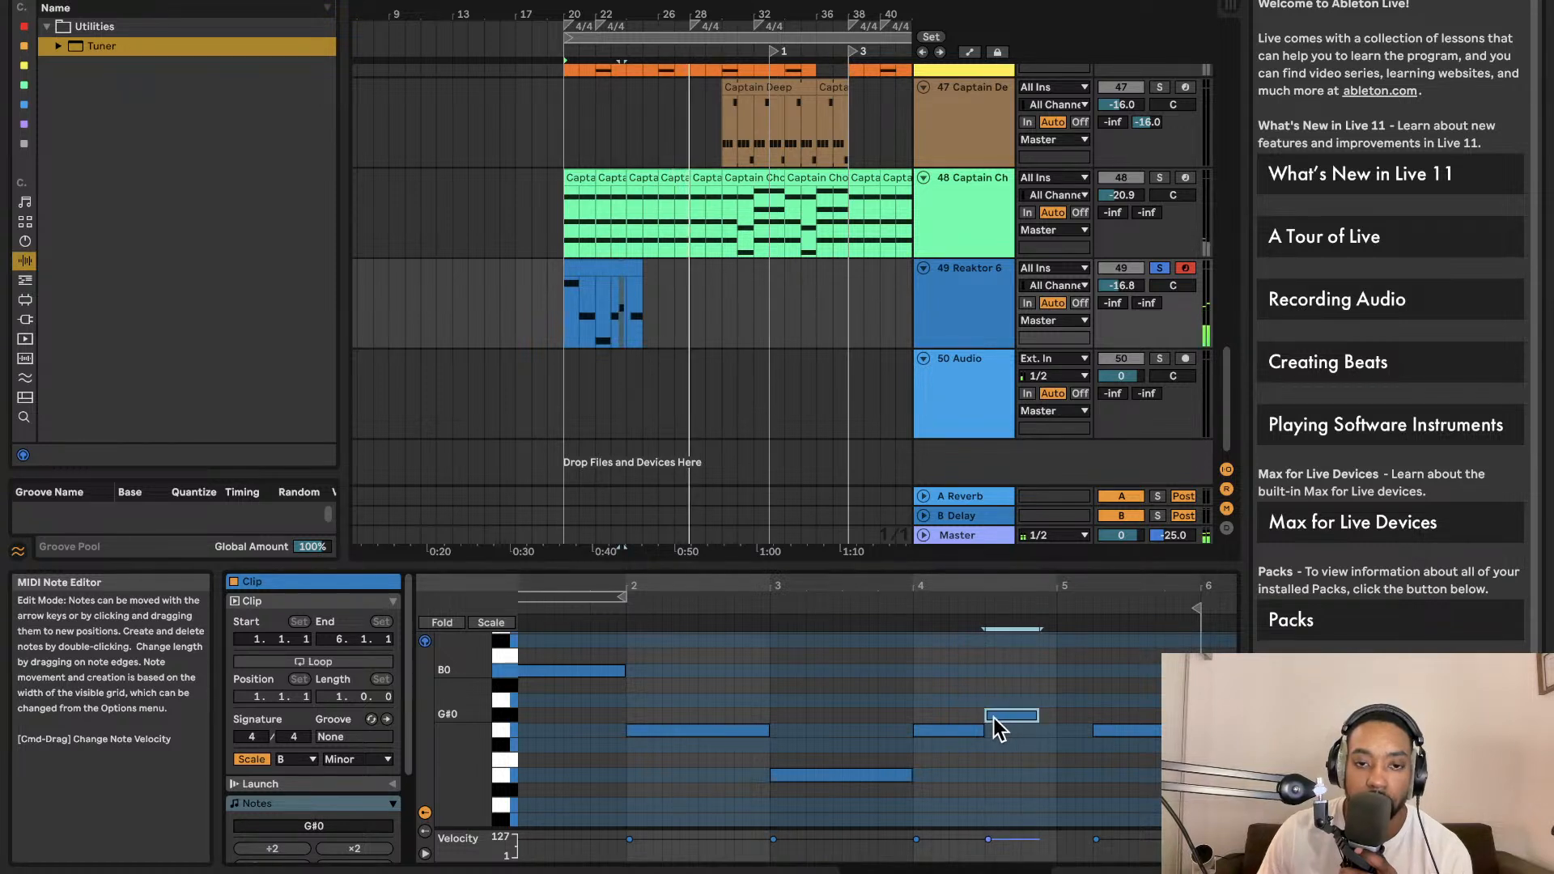
key(space)
key(space)
Raise the G#0 note to A0 as a one-beat note on beat 4, and add a one-beat G#0 note on beat 3
scroll(993, 718, up, 3)
scroll(973, 720, down, 3)
scroll(874, 713, down, 1)
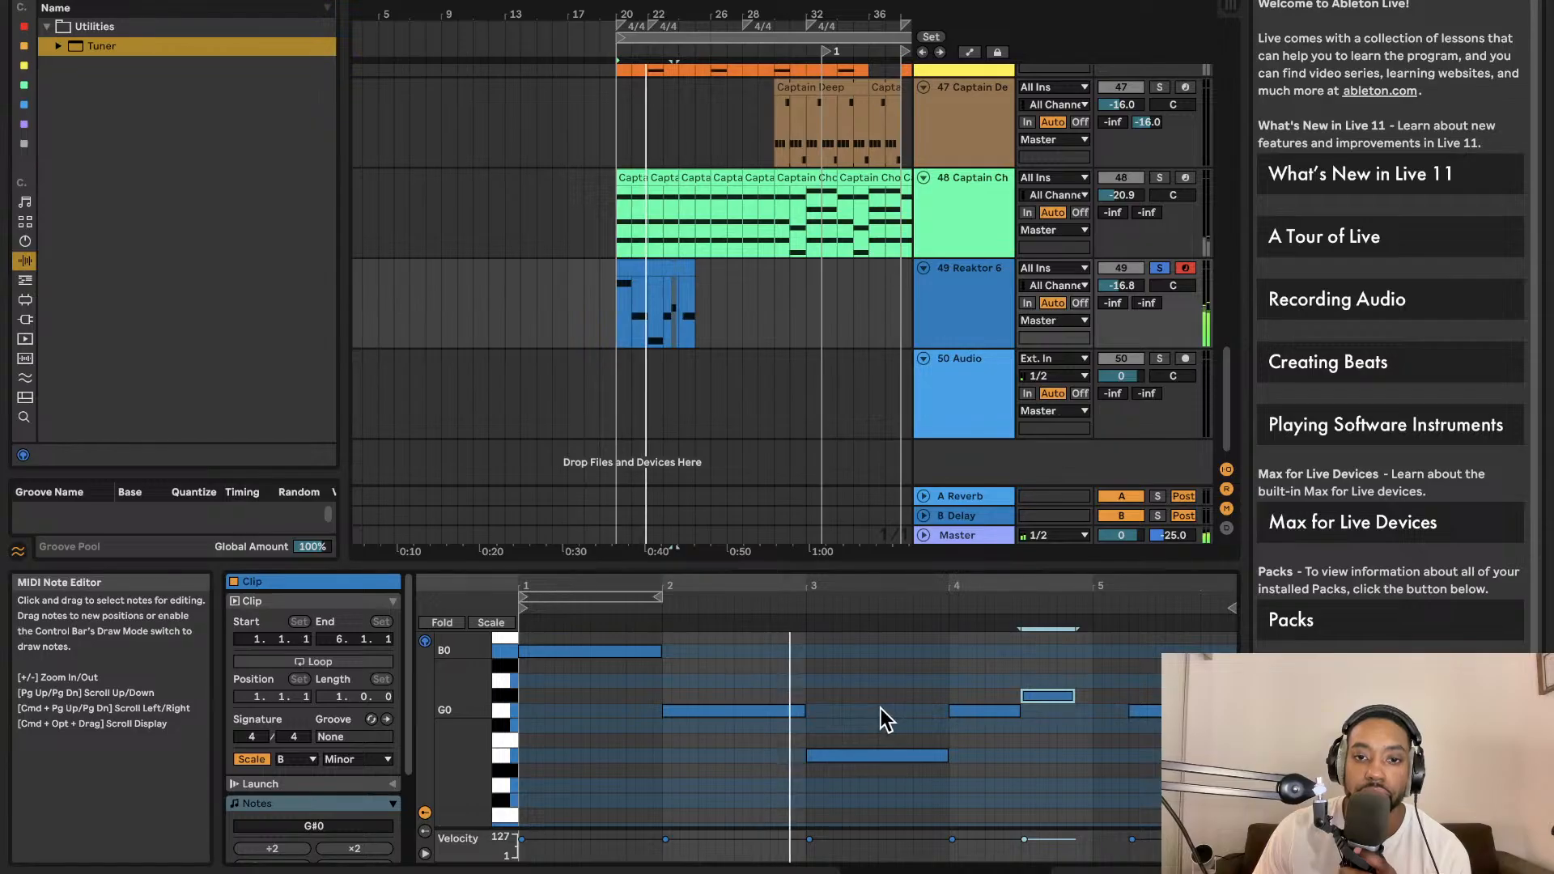
scroll(881, 708, down, 1)
scroll(877, 710, up, 5)
mouse_move(1008, 787)
mouse_down()
mouse_move(1012, 750)
mouse_move(1010, 809)
mouse_move(1011, 779)
mouse_up()
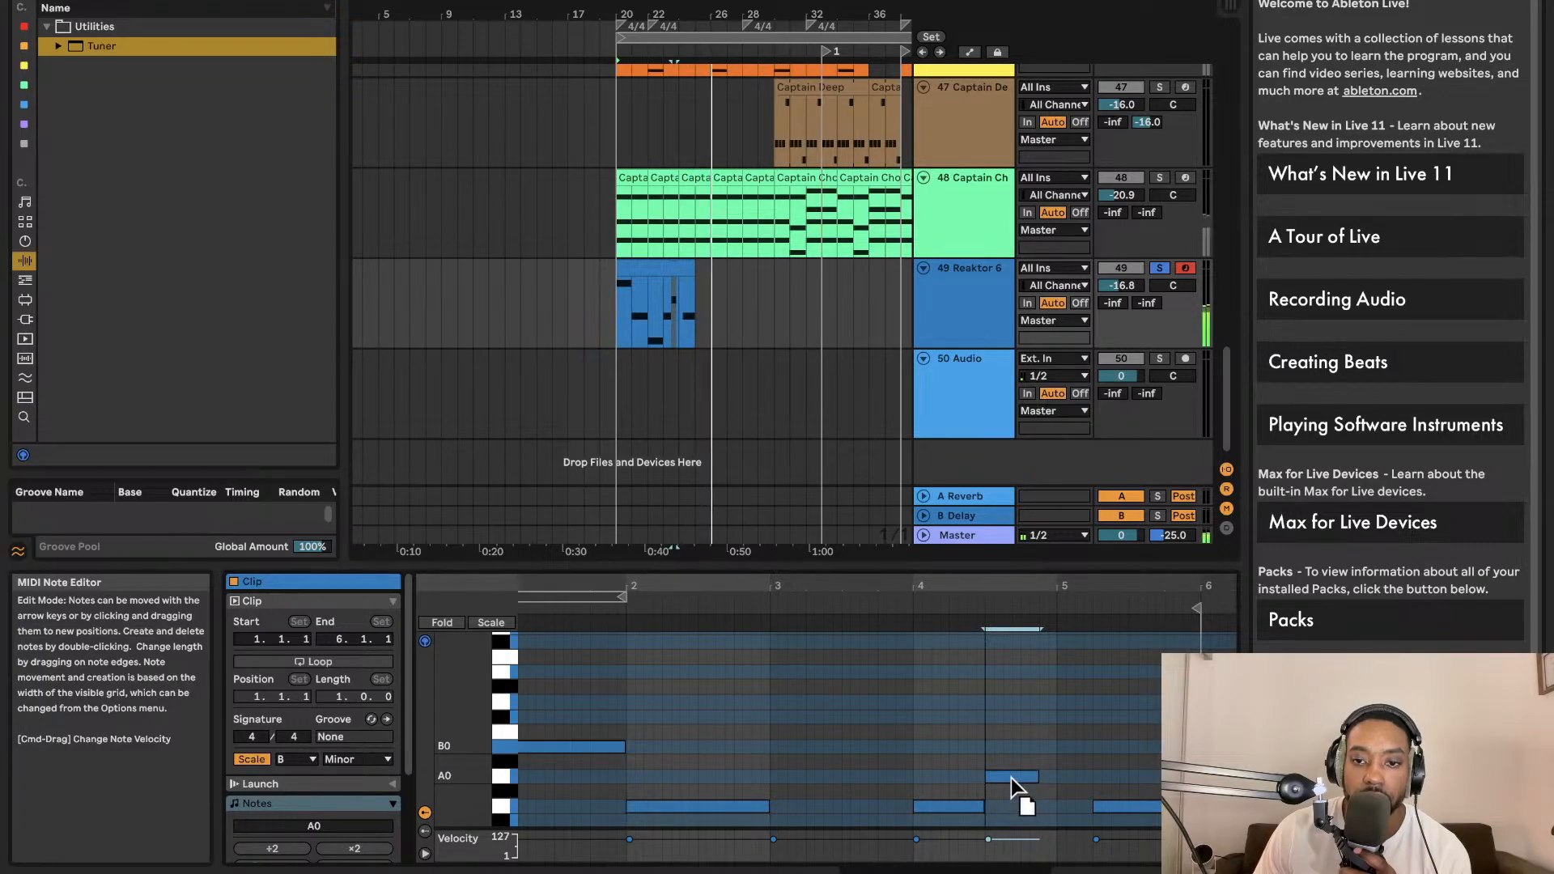
double_click(993, 793)
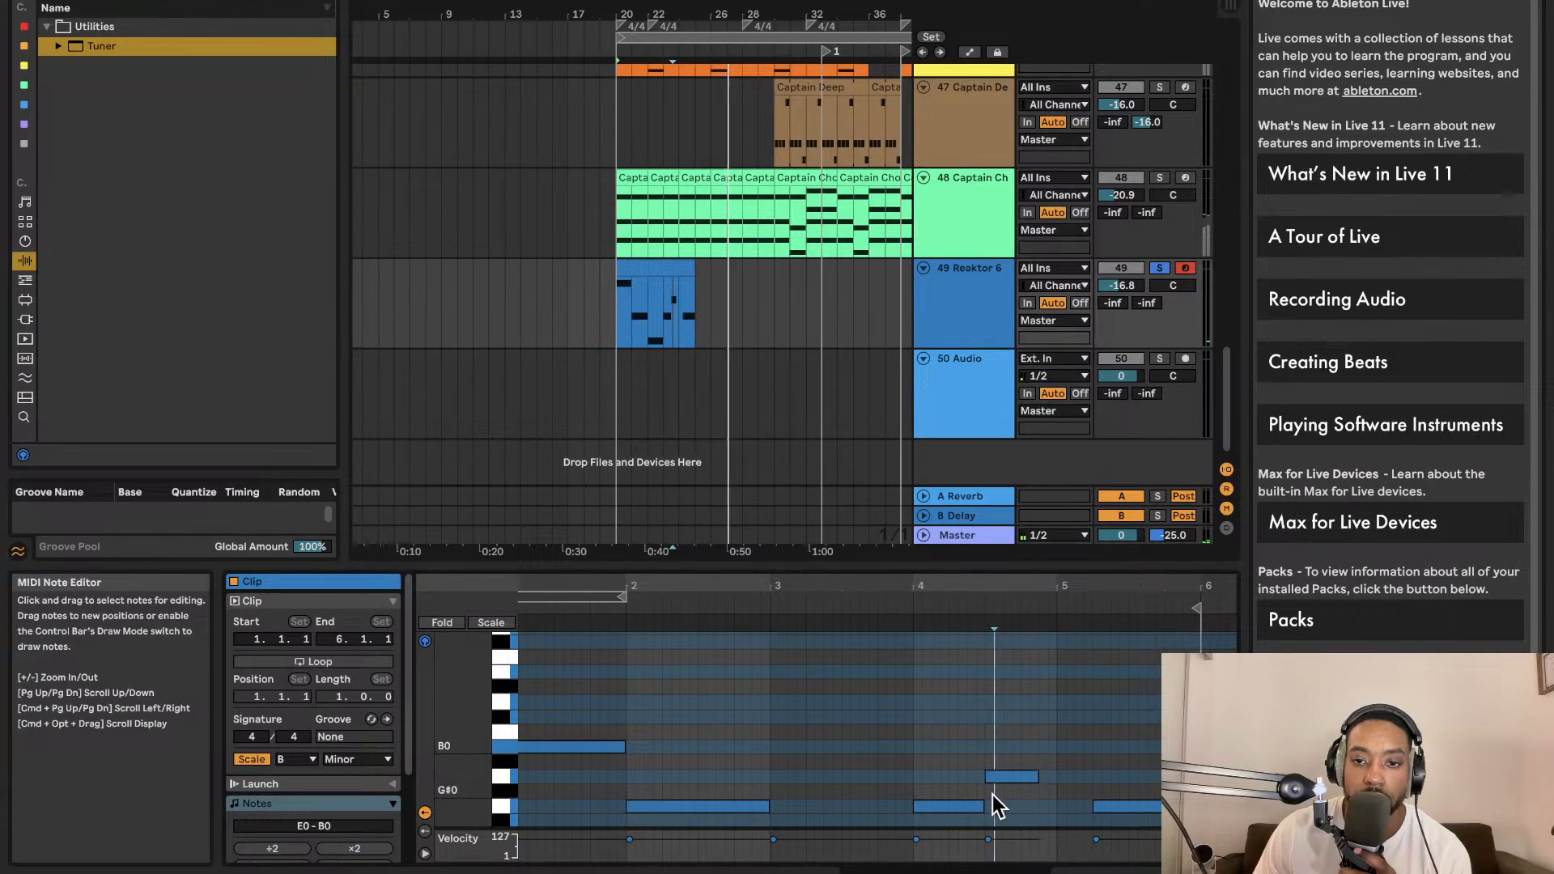
drag(991, 792, 1051, 775)
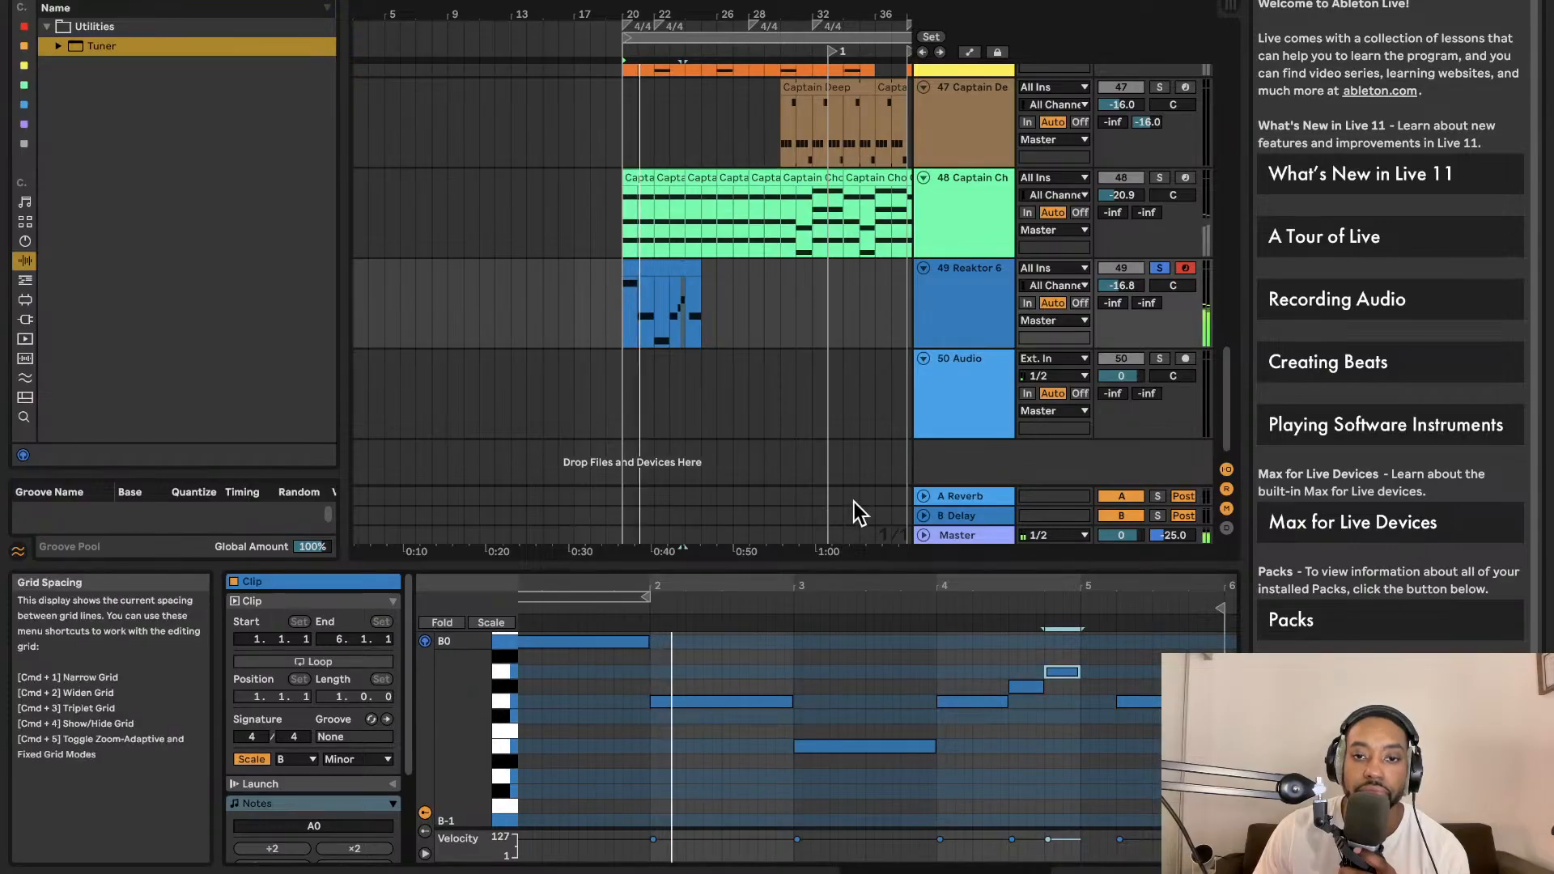
Enlarge the note editor, lower the bar 4 note on beat 3 to F#0, and move the following G0 note to the start of bar 5
drag(837, 569, 837, 326)
scroll(793, 485, up, 3)
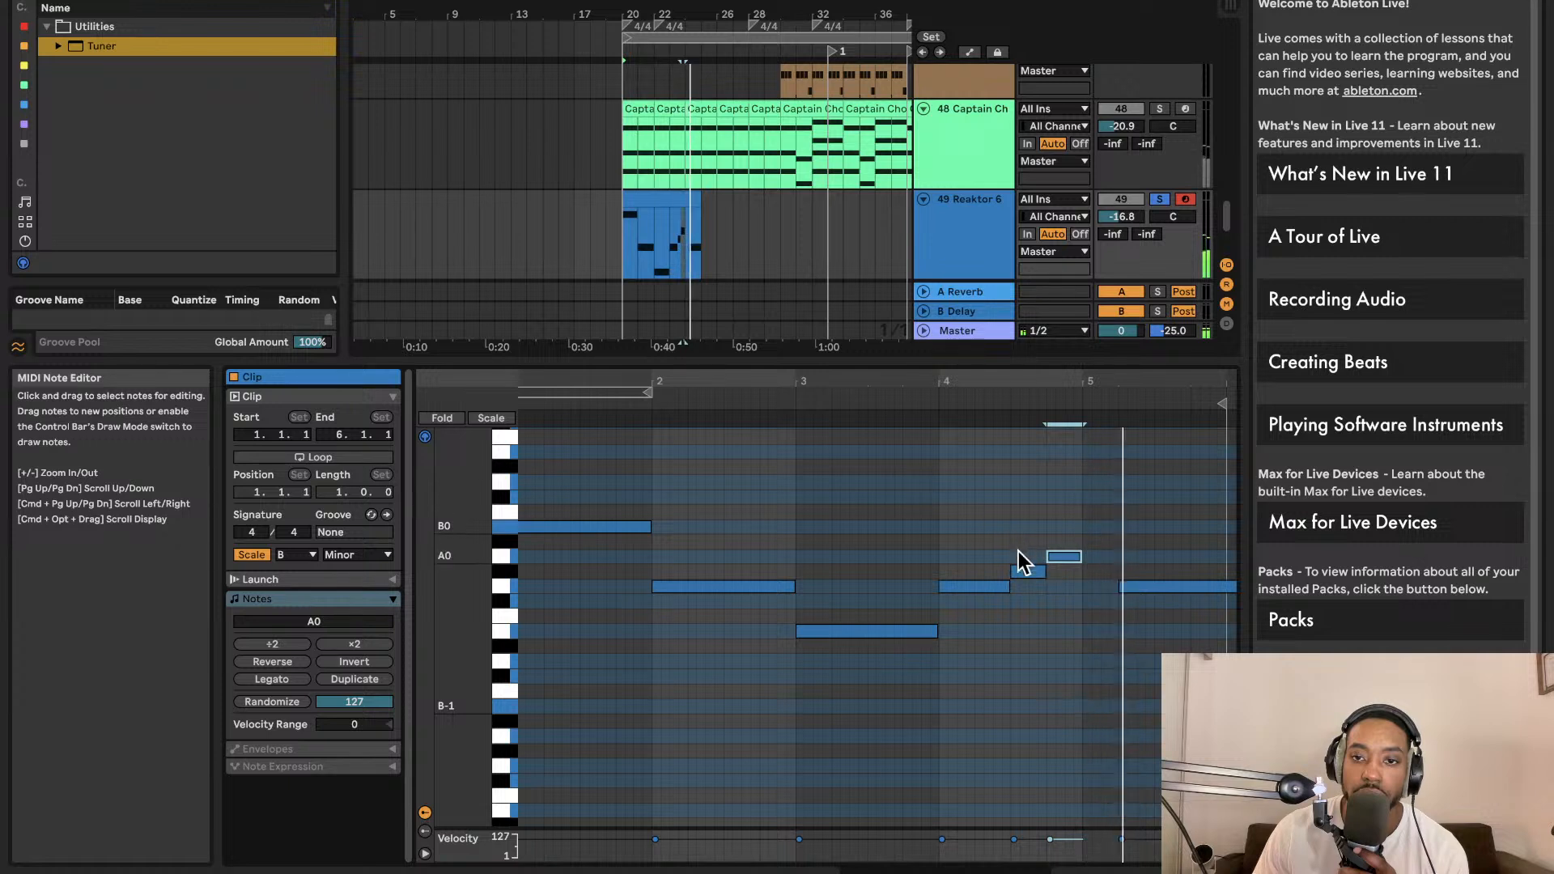
drag(1030, 572, 1032, 527)
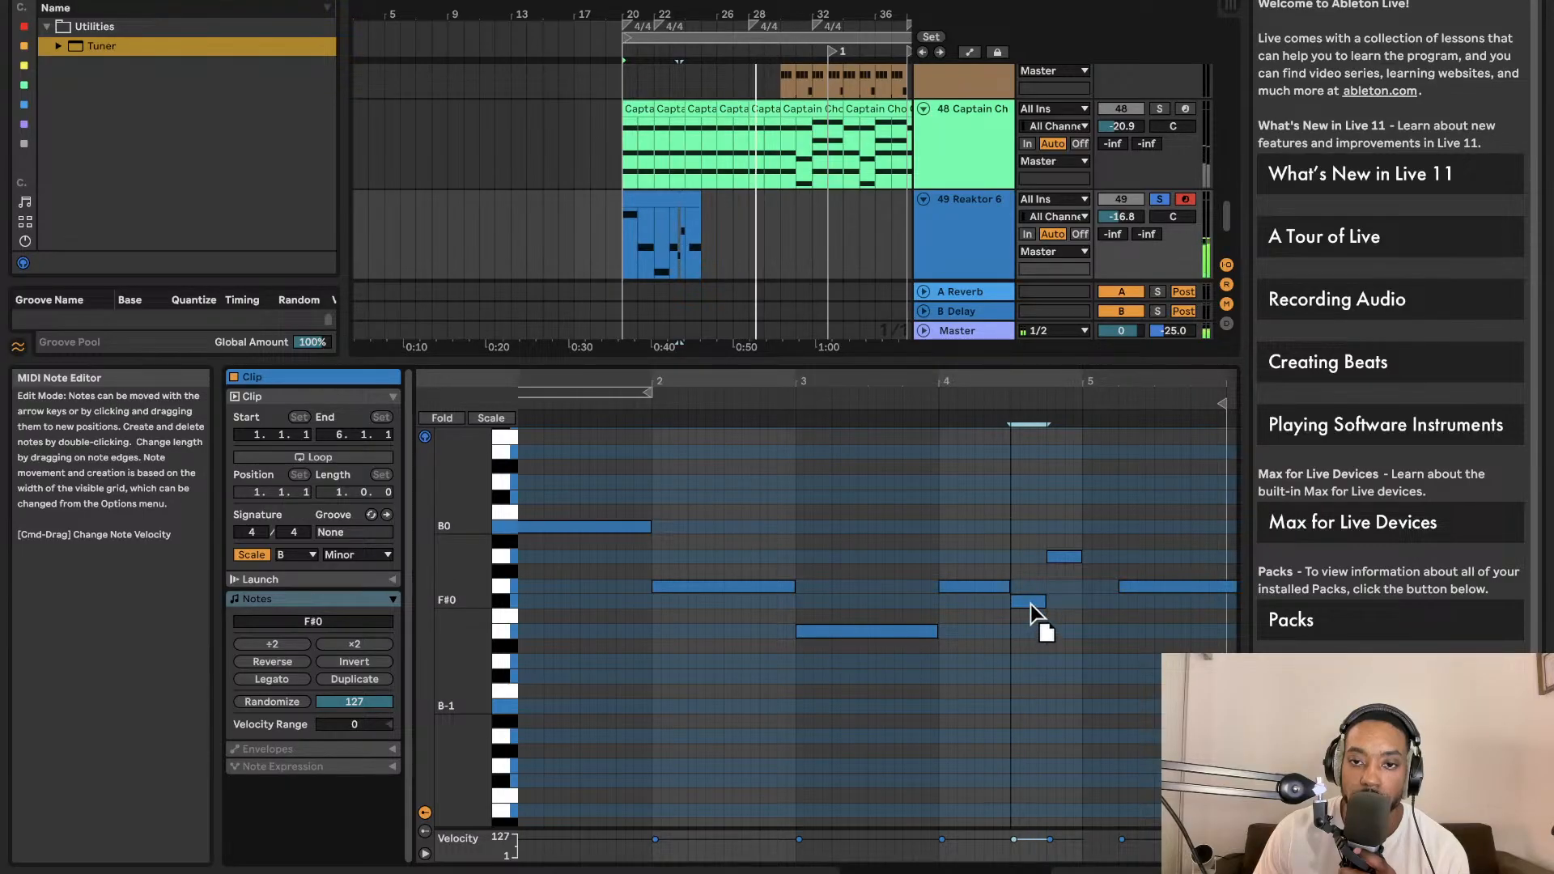
drag(1030, 610, 1031, 600)
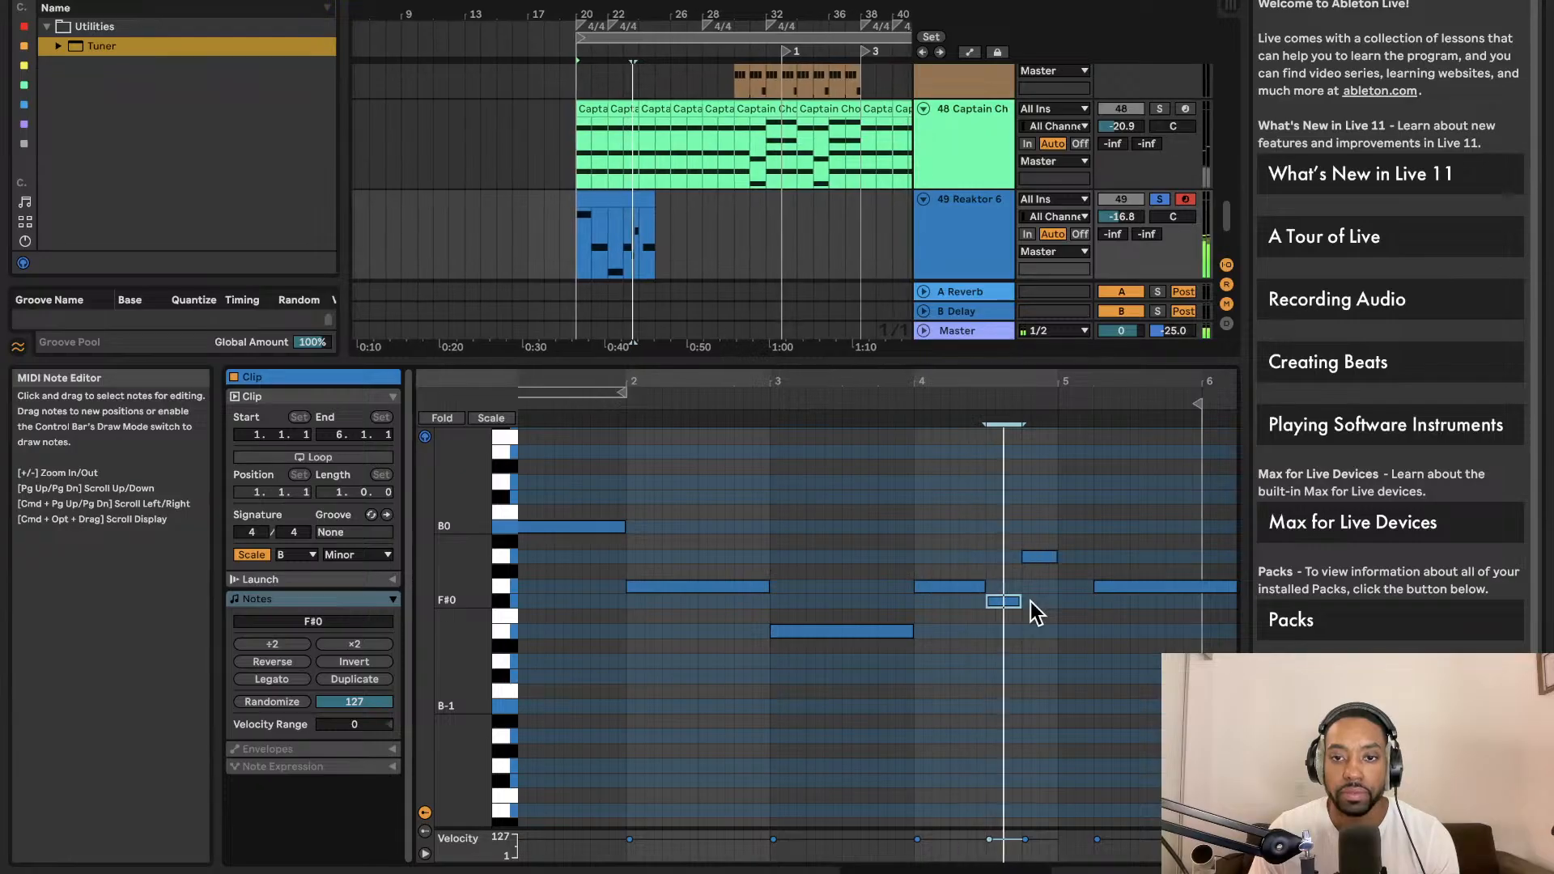
drag(1147, 587, 1129, 584)
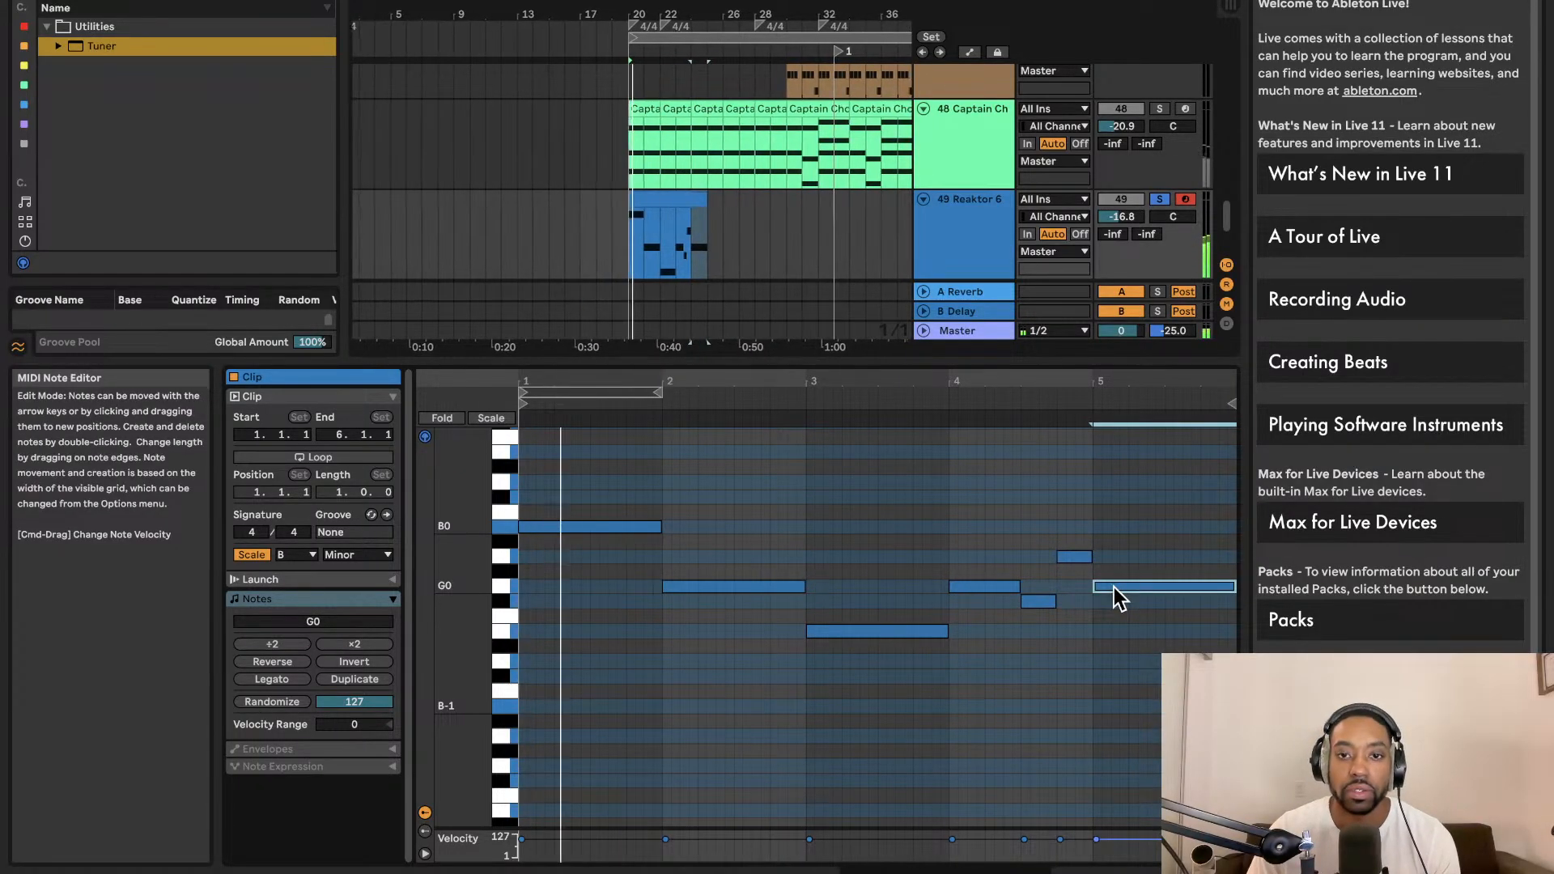
click(1091, 606)
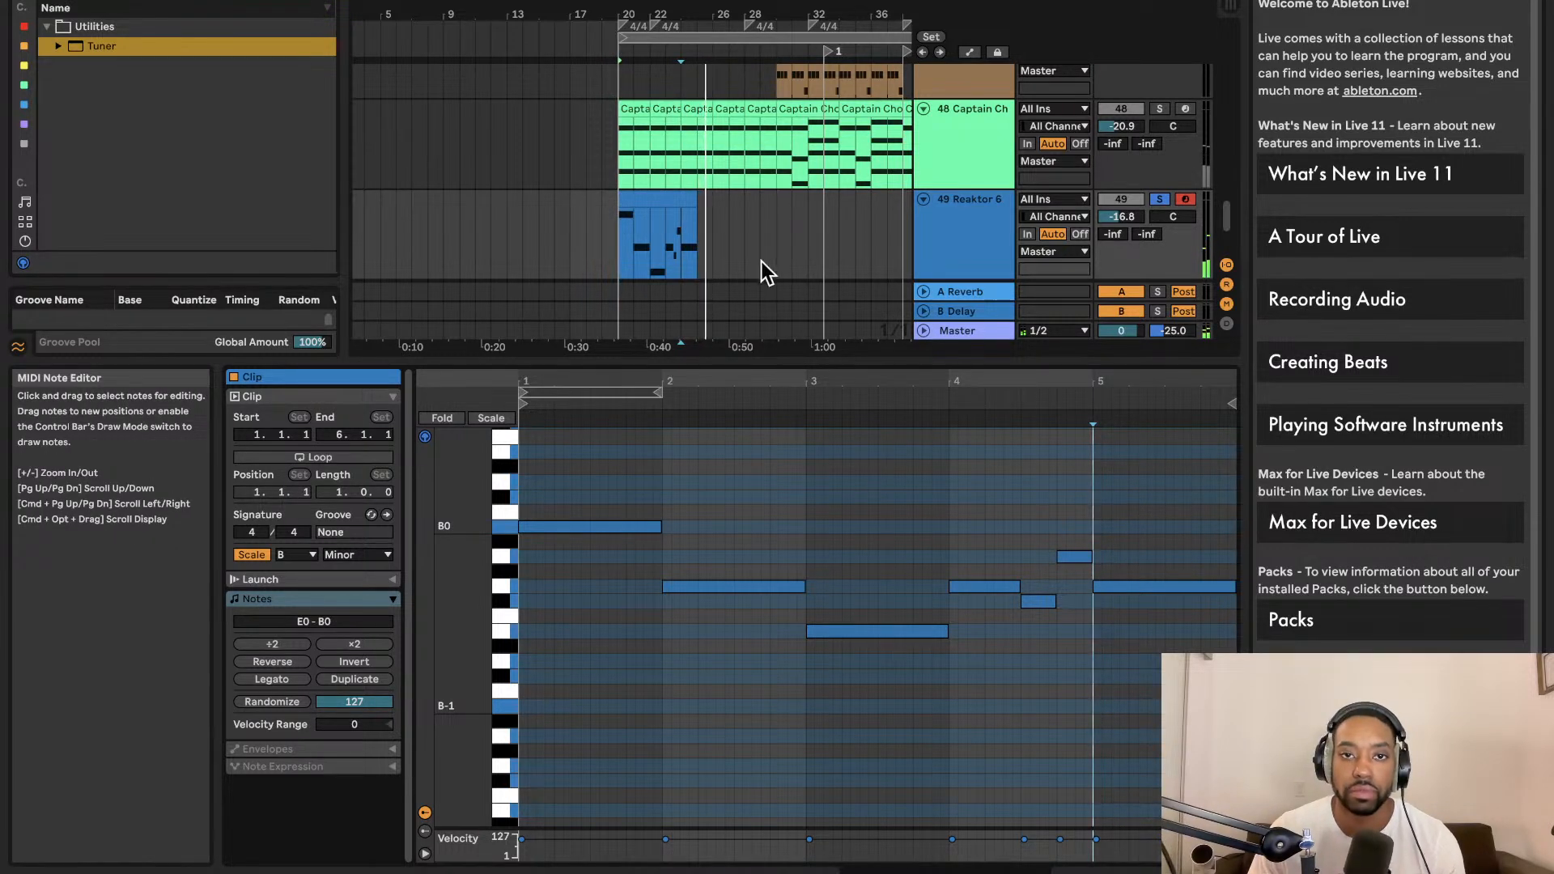
Extend the clip to six bars and duplicate the bar 5 note into bar 6, lowering the copy to E0
drag(689, 195, 712, 196)
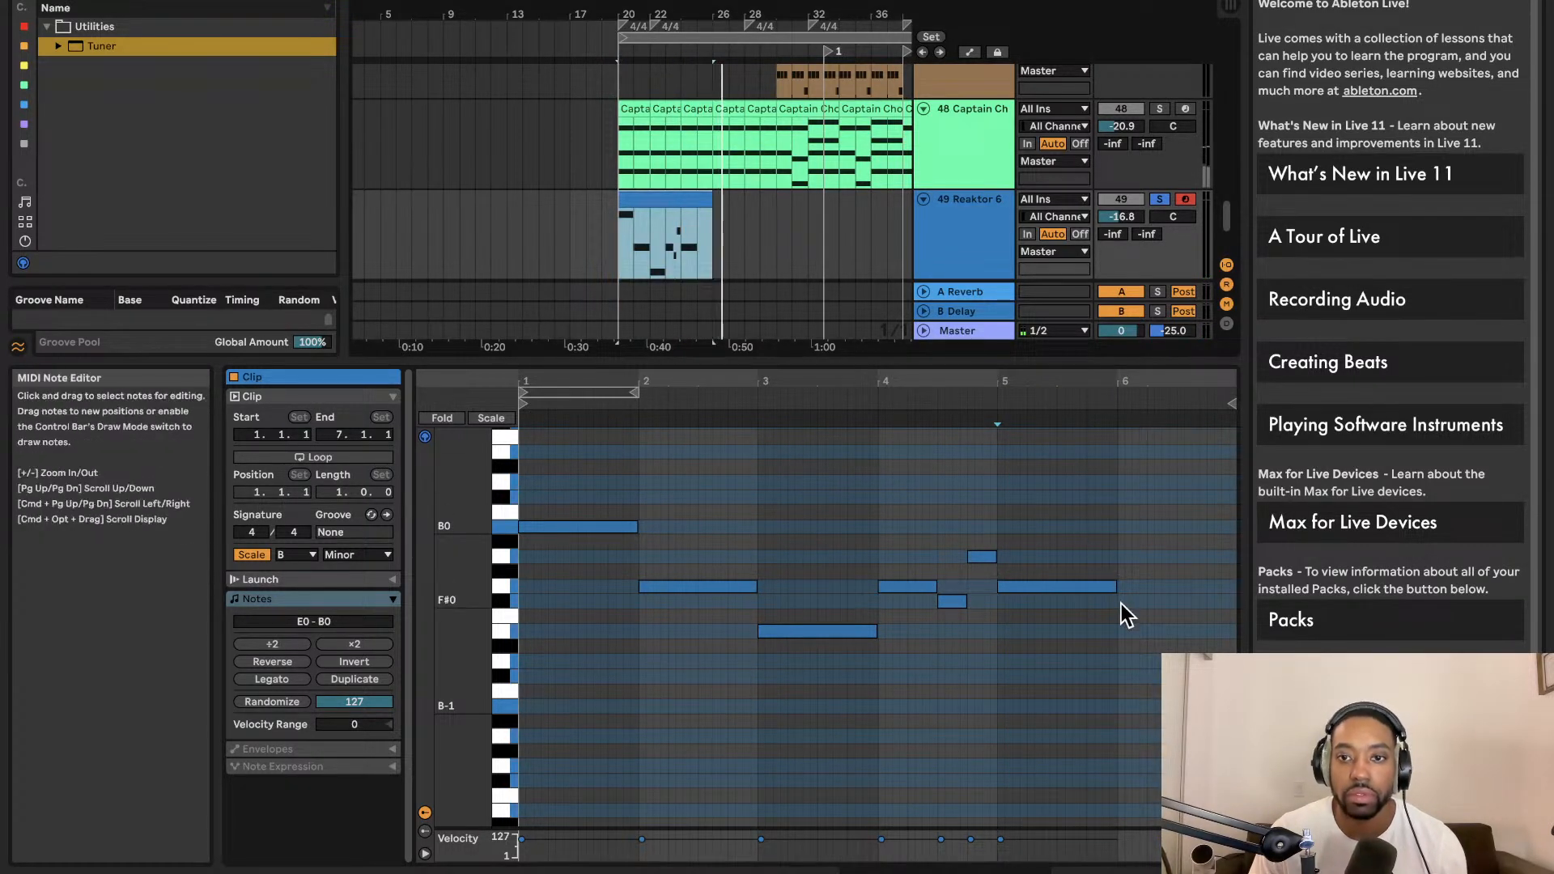
click(1085, 590)
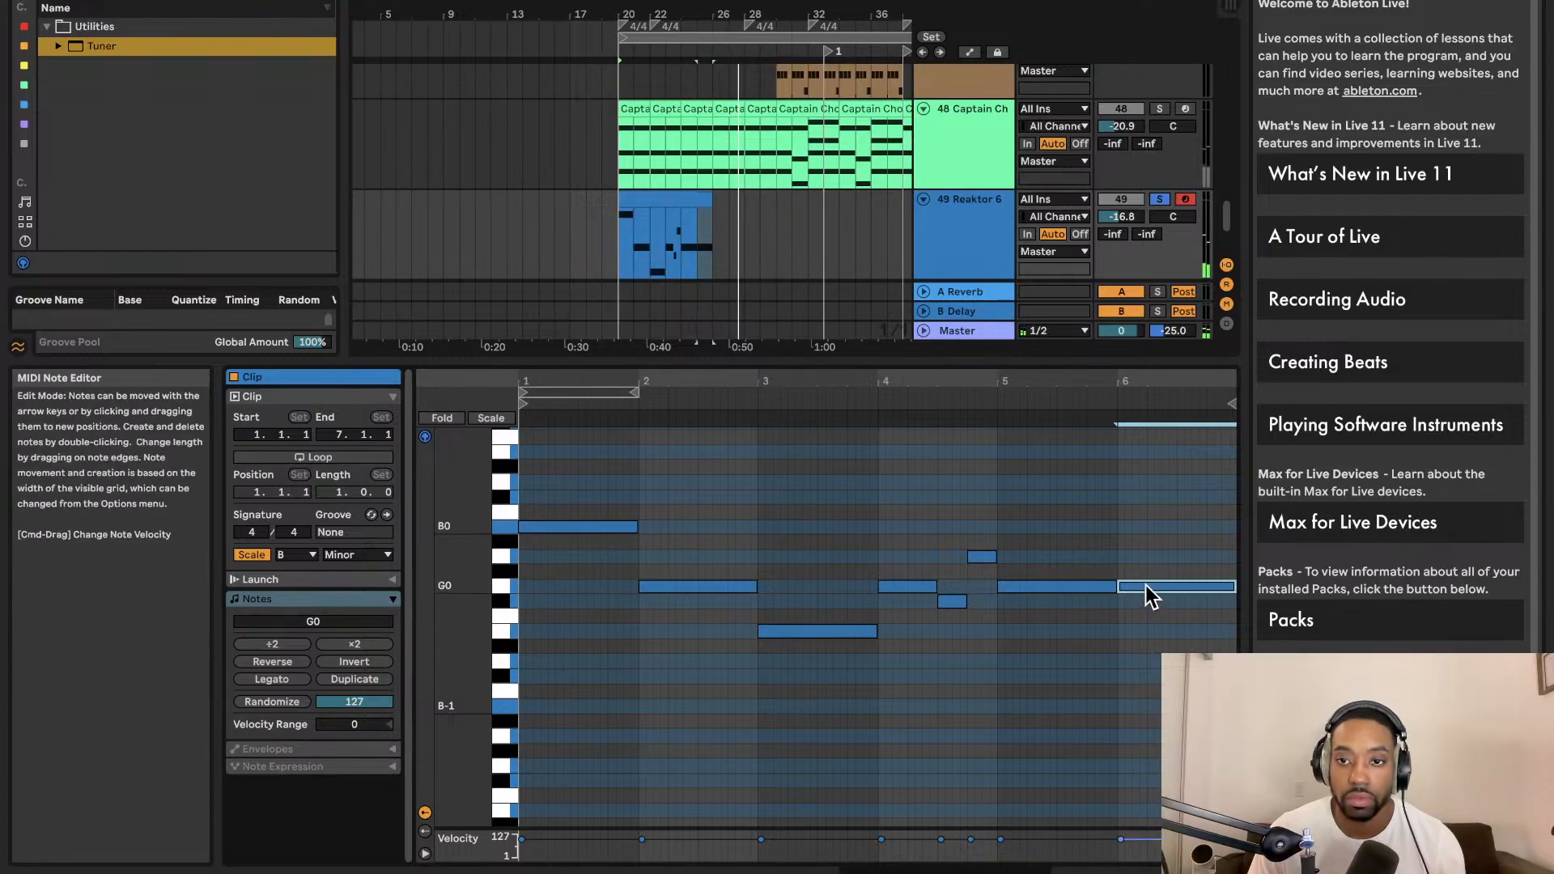
click(1148, 625)
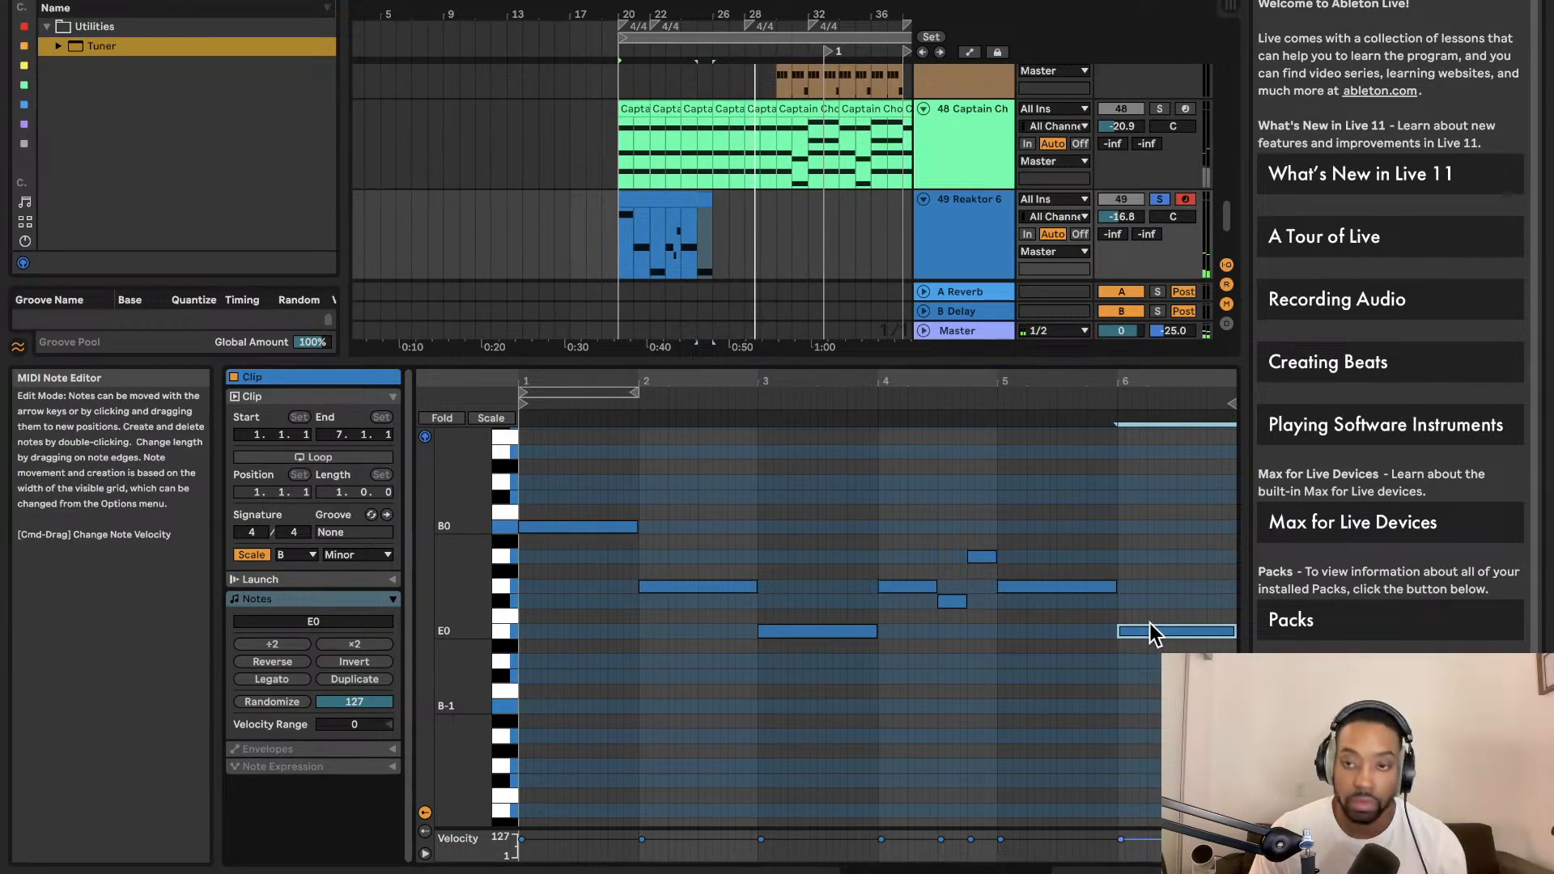
key(super+d)
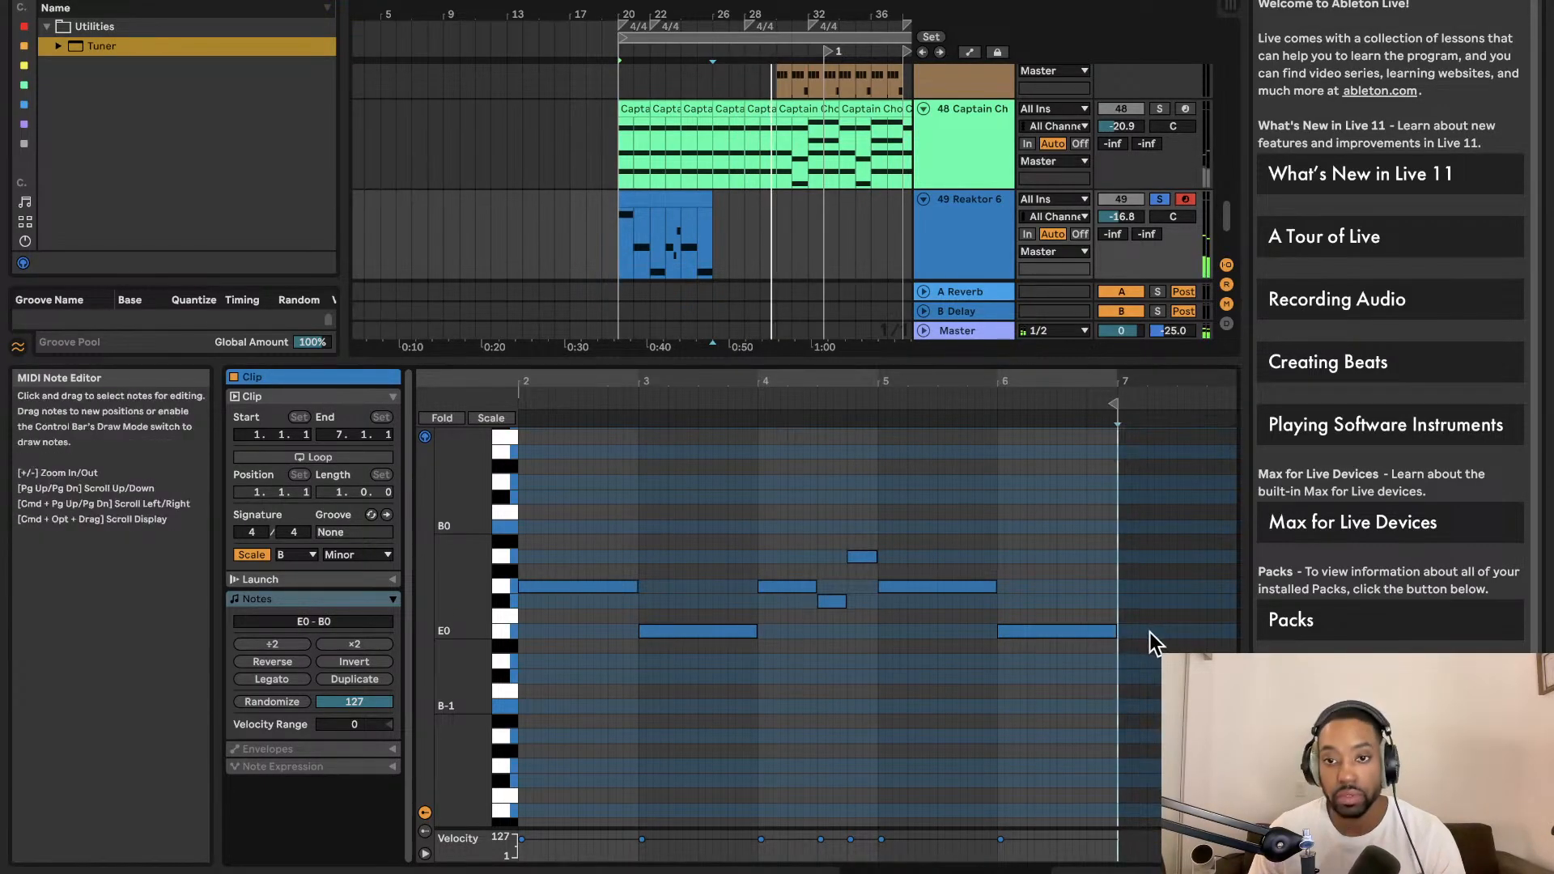
Duplicate the six-bar Reaktor 6 clip twice in a row to fill bars 20 to 38, and play from its start
click(672, 207)
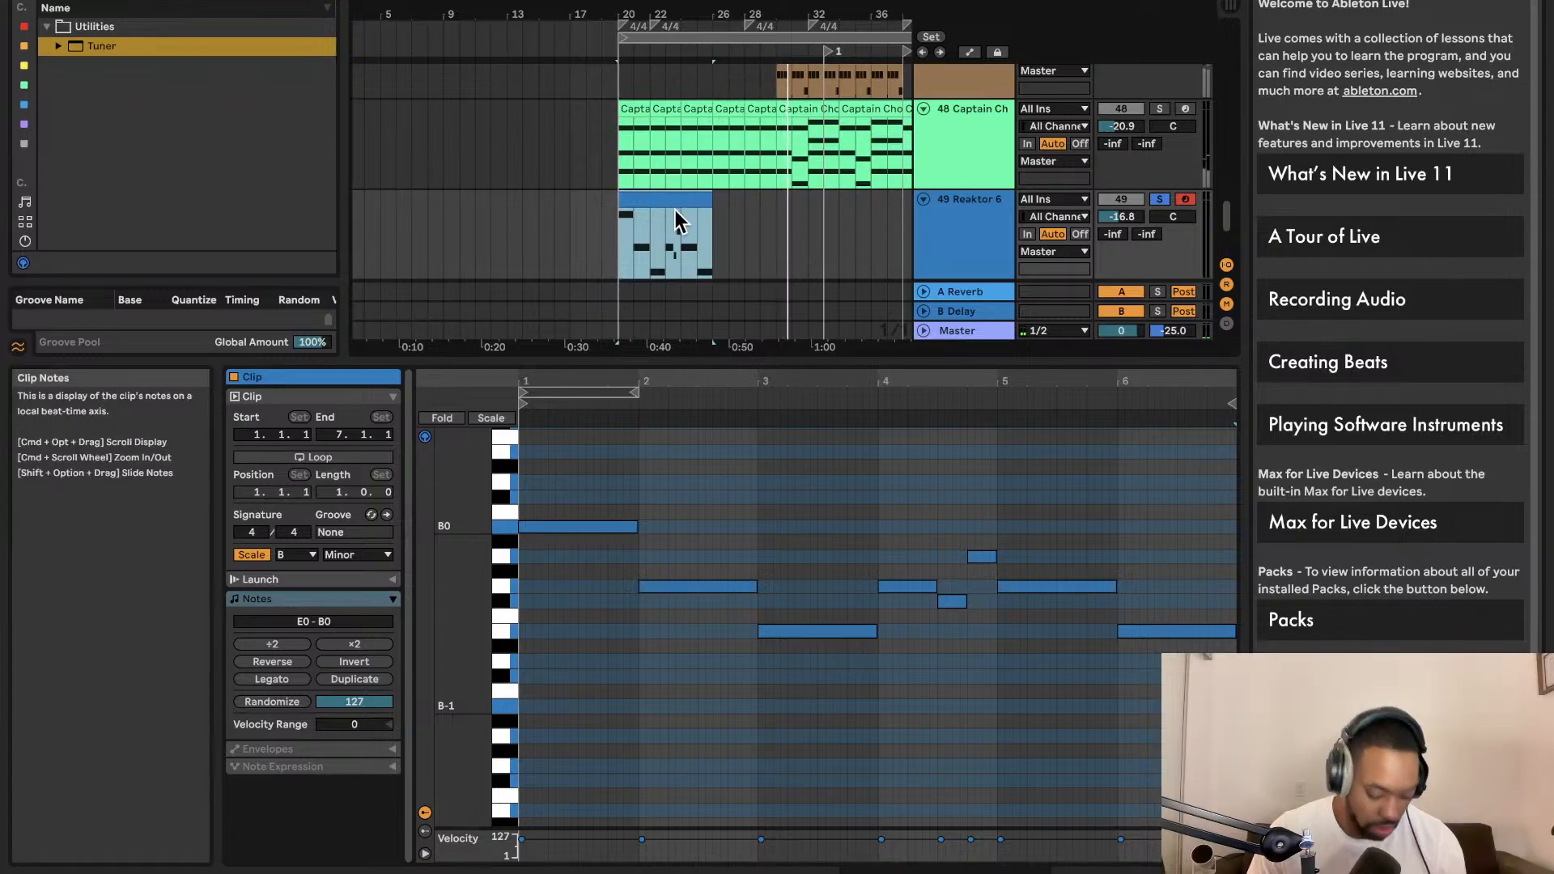
key(super+d)
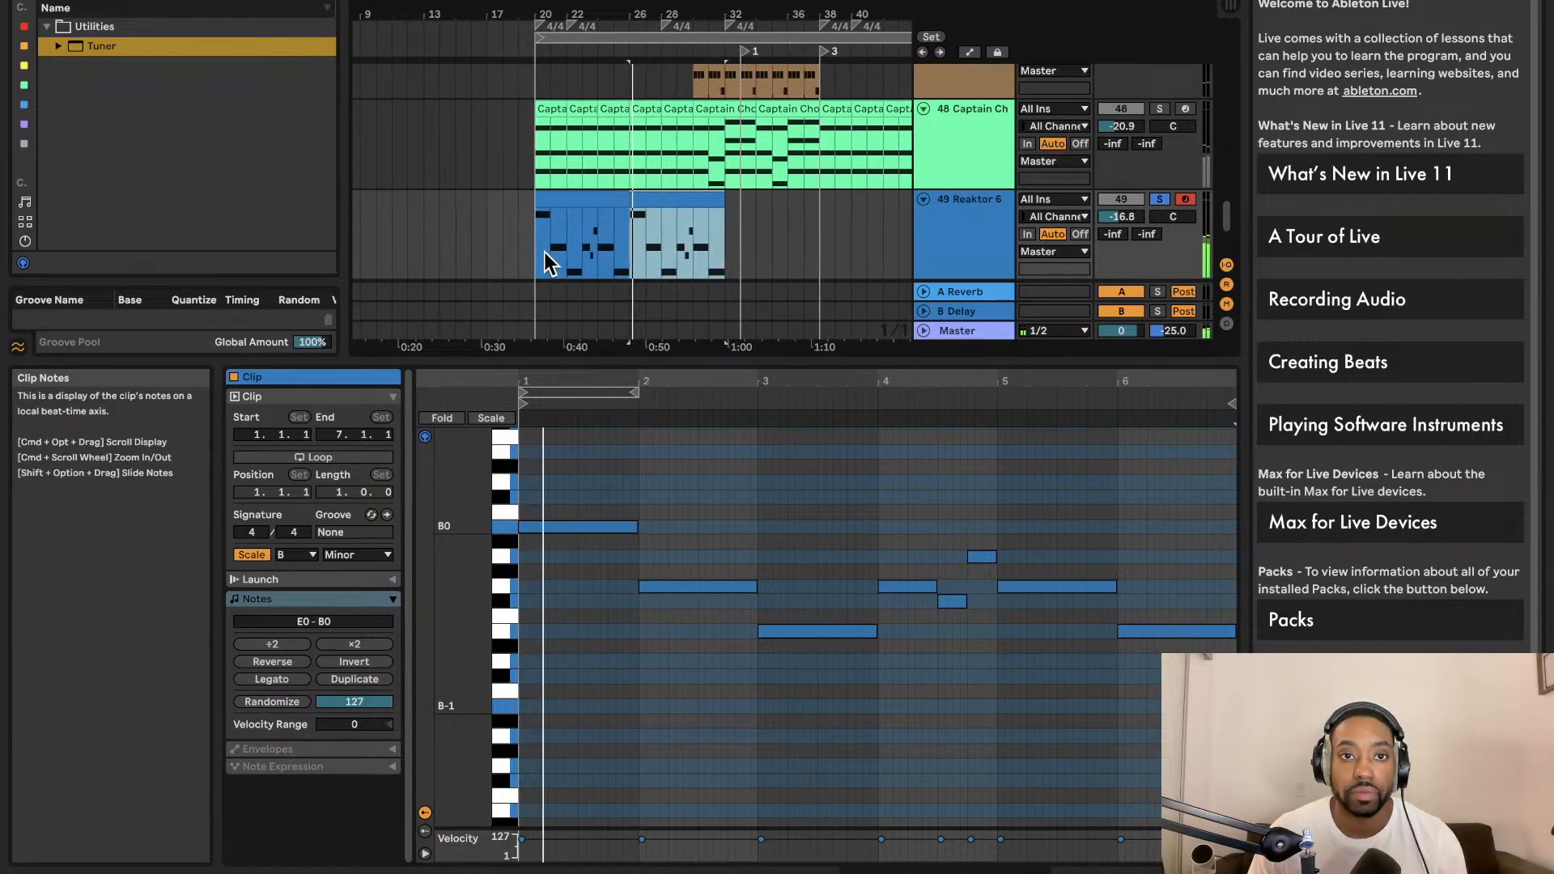
click(540, 255)
key(space)
key(space)
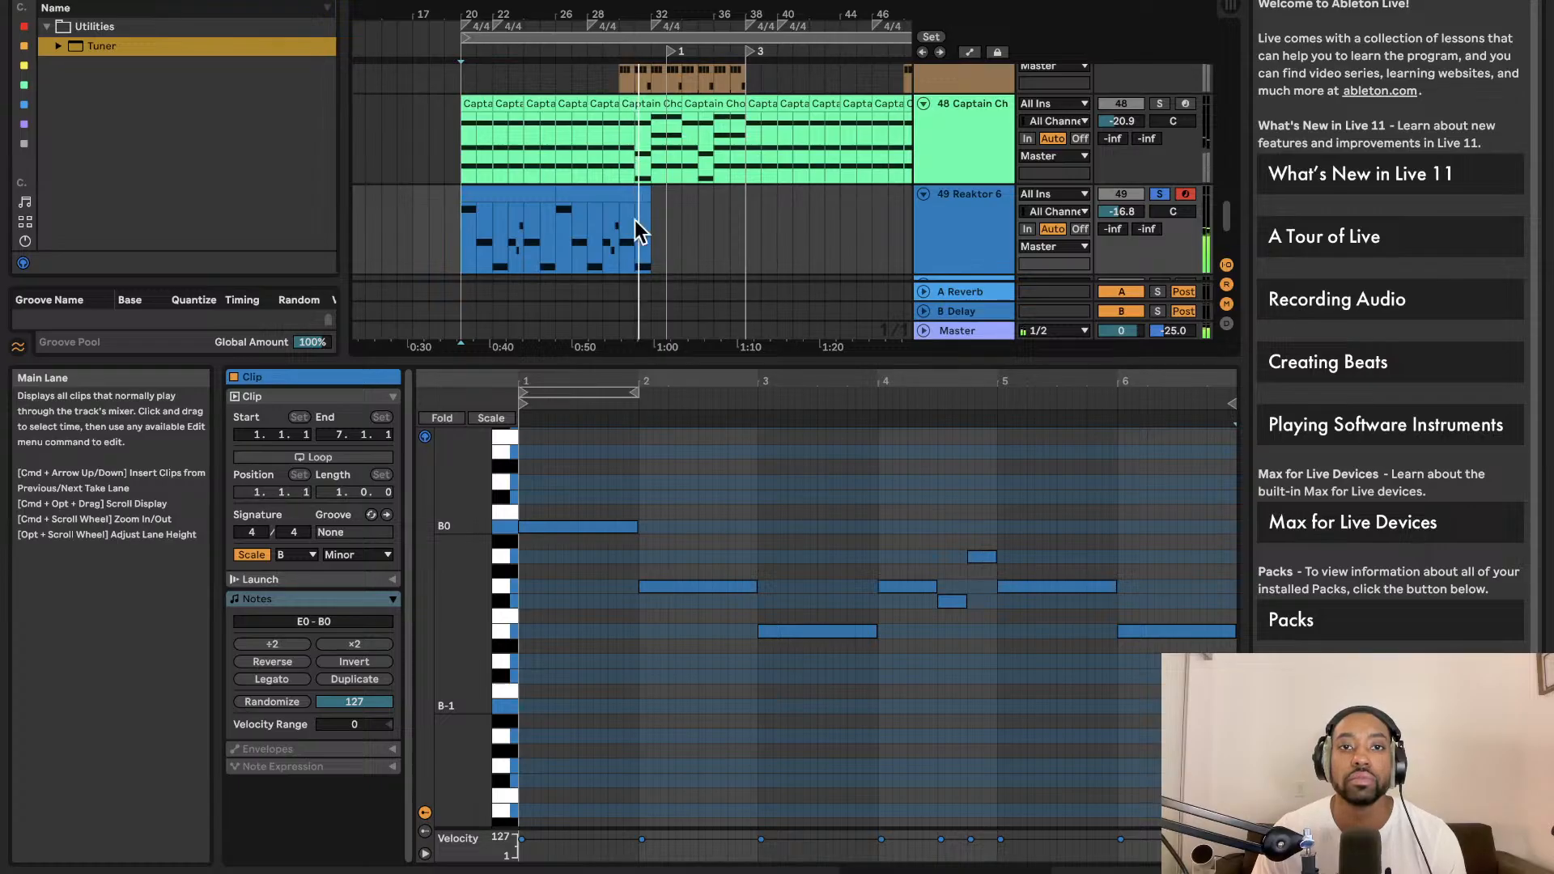
click(595, 194)
key(super+d)
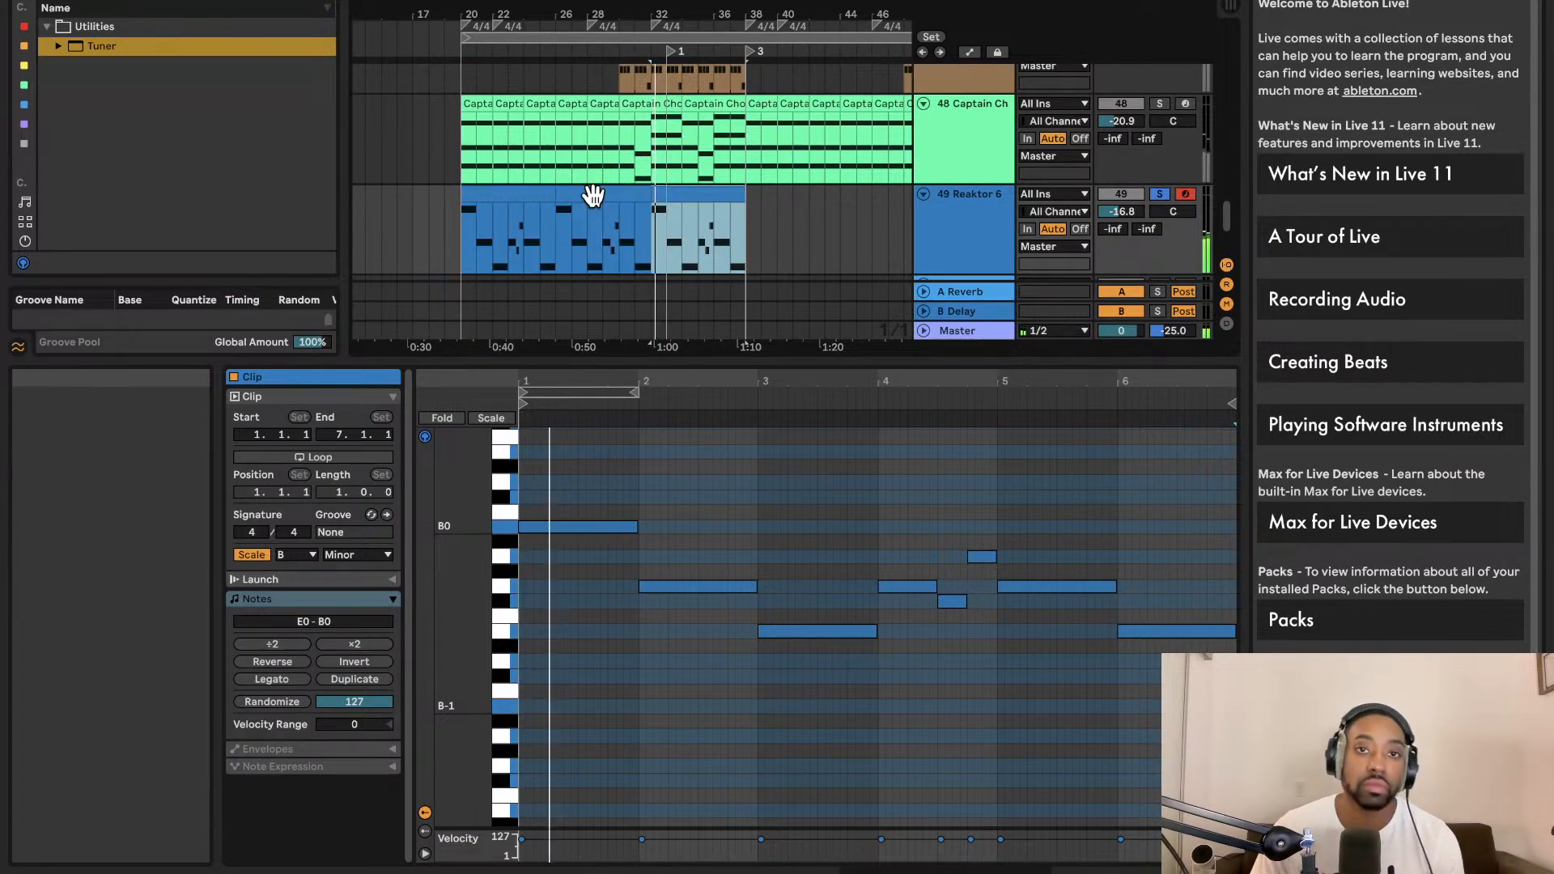
scroll(606, 204, up, 1)
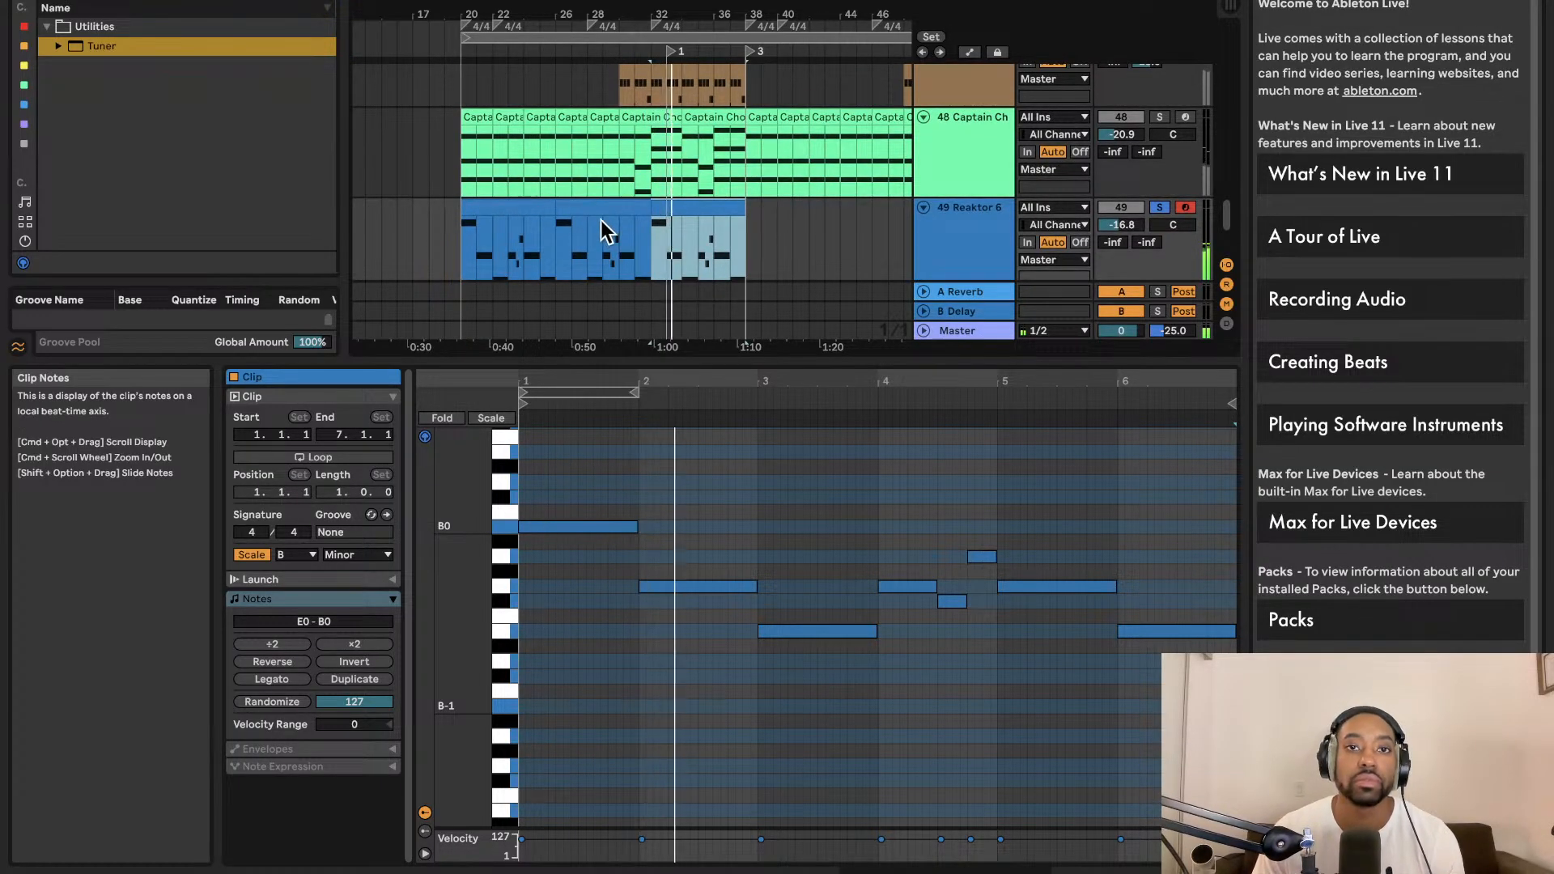
Play the arrangement from the first Reaktor 6 clip and turn off that track's solo
click(478, 217)
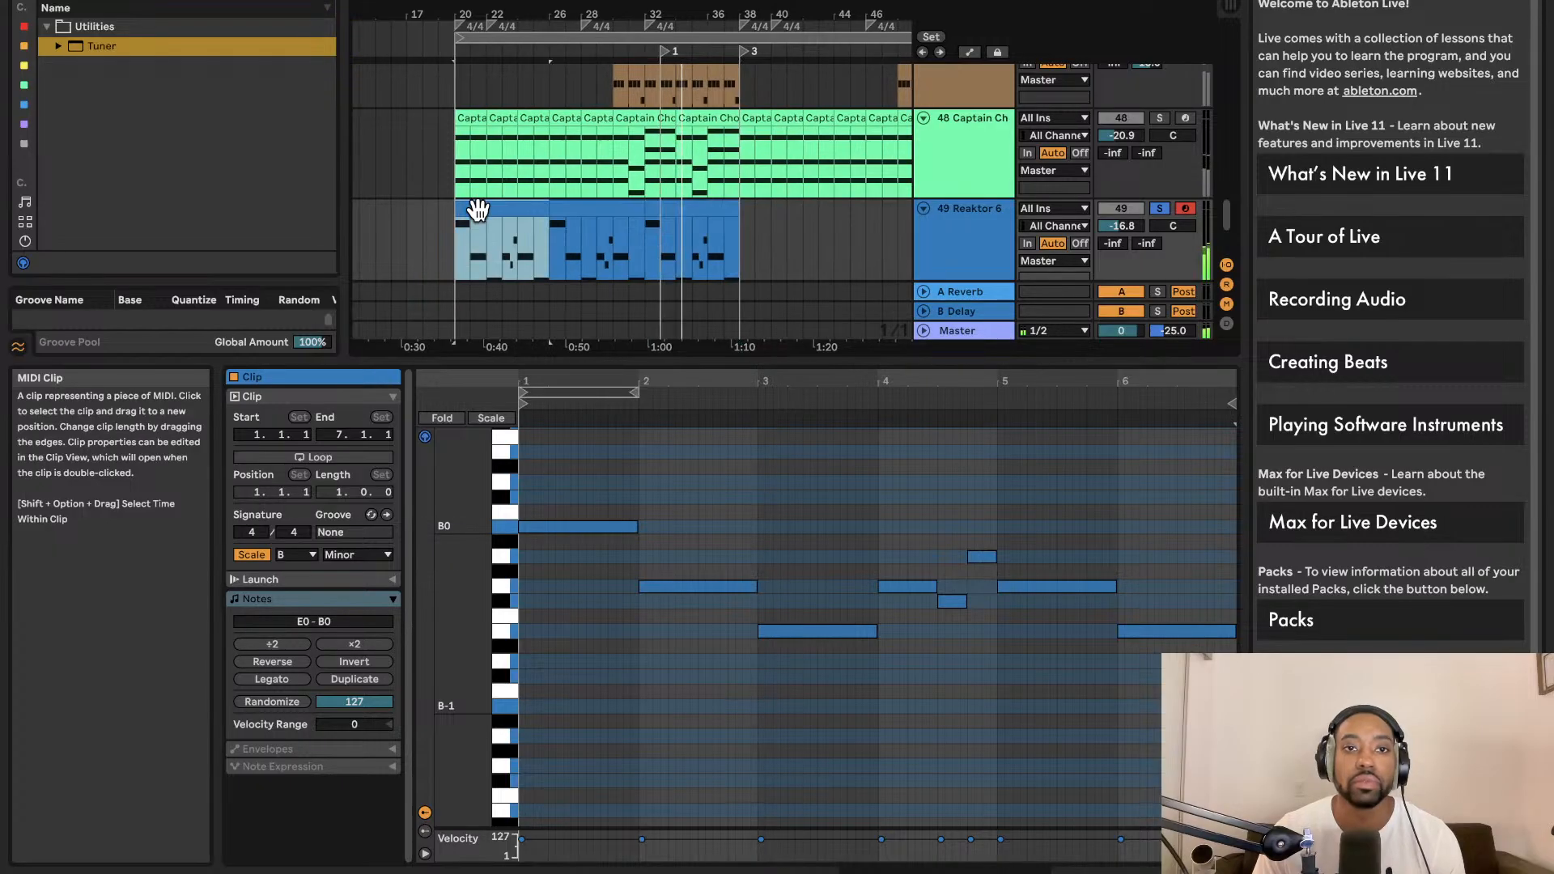
scroll(484, 221, left, 3)
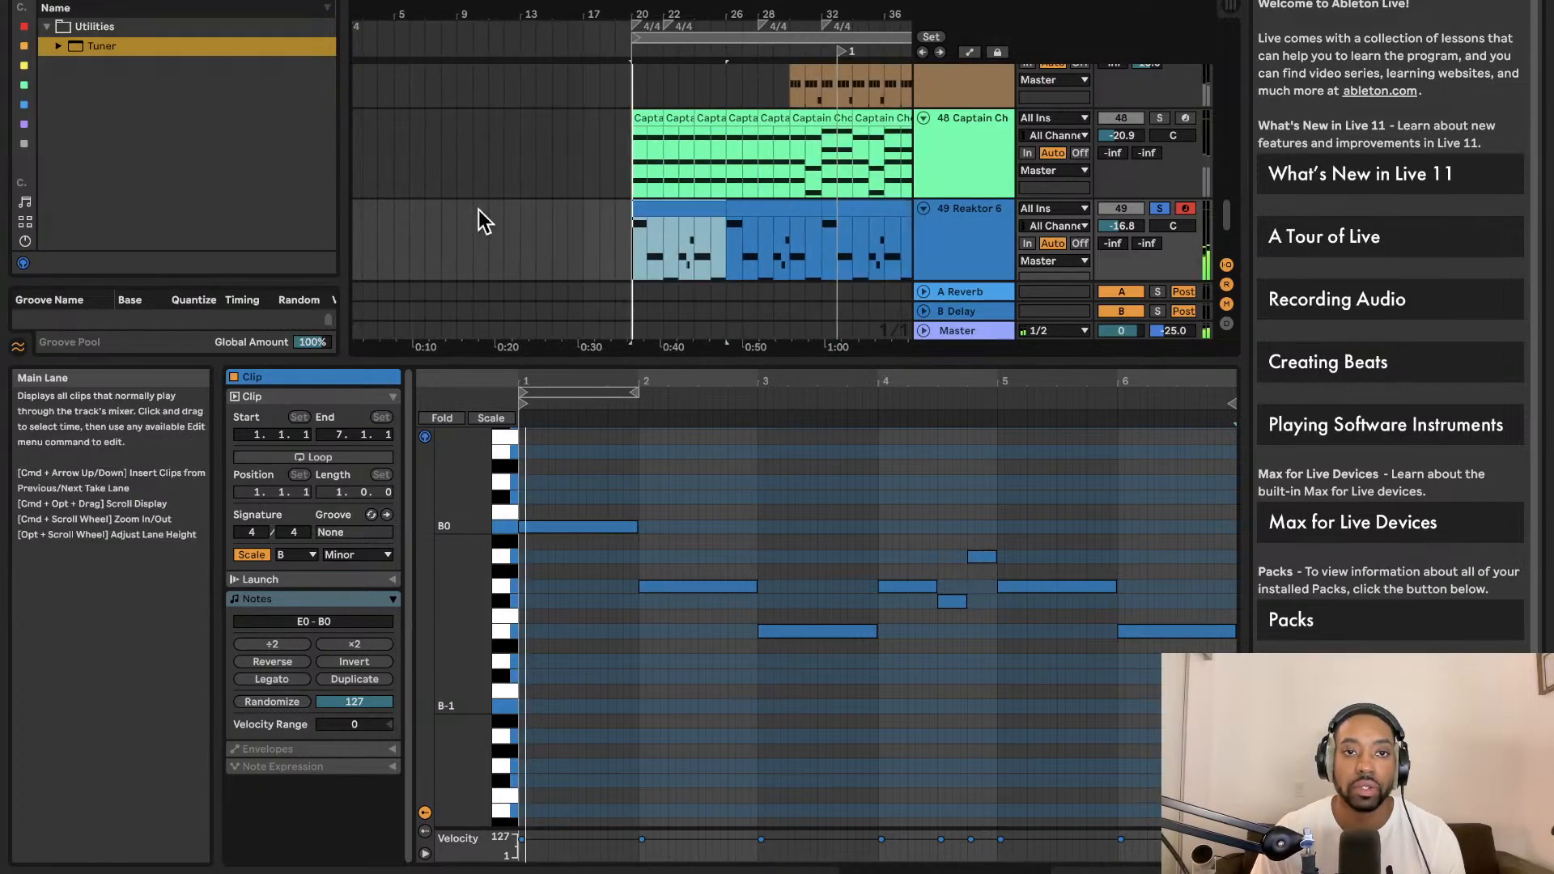
click(1162, 209)
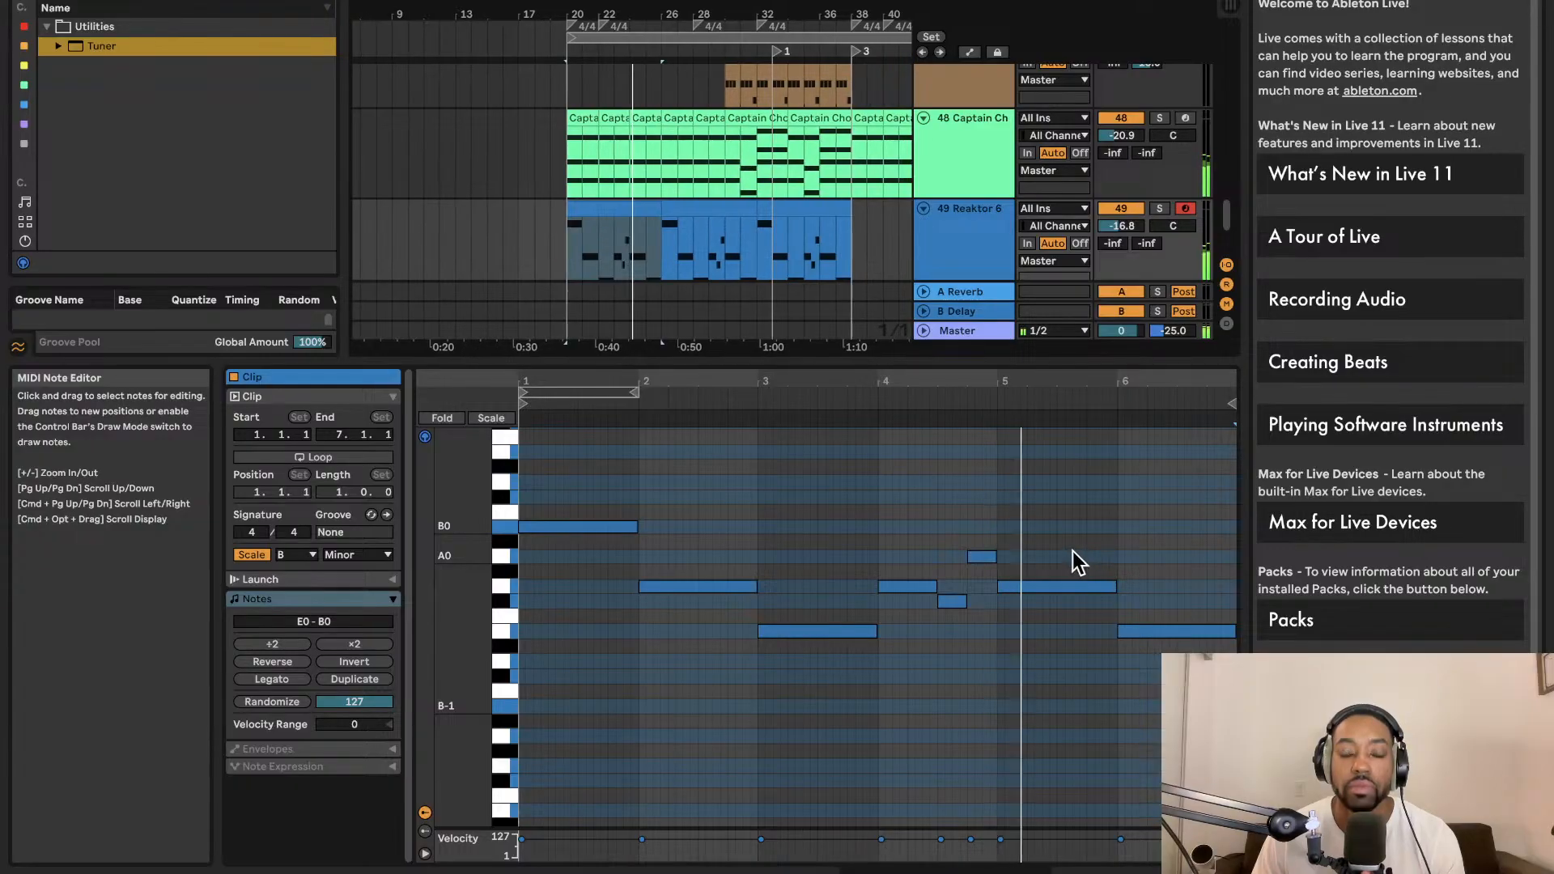
scroll(1055, 531, down, 1)
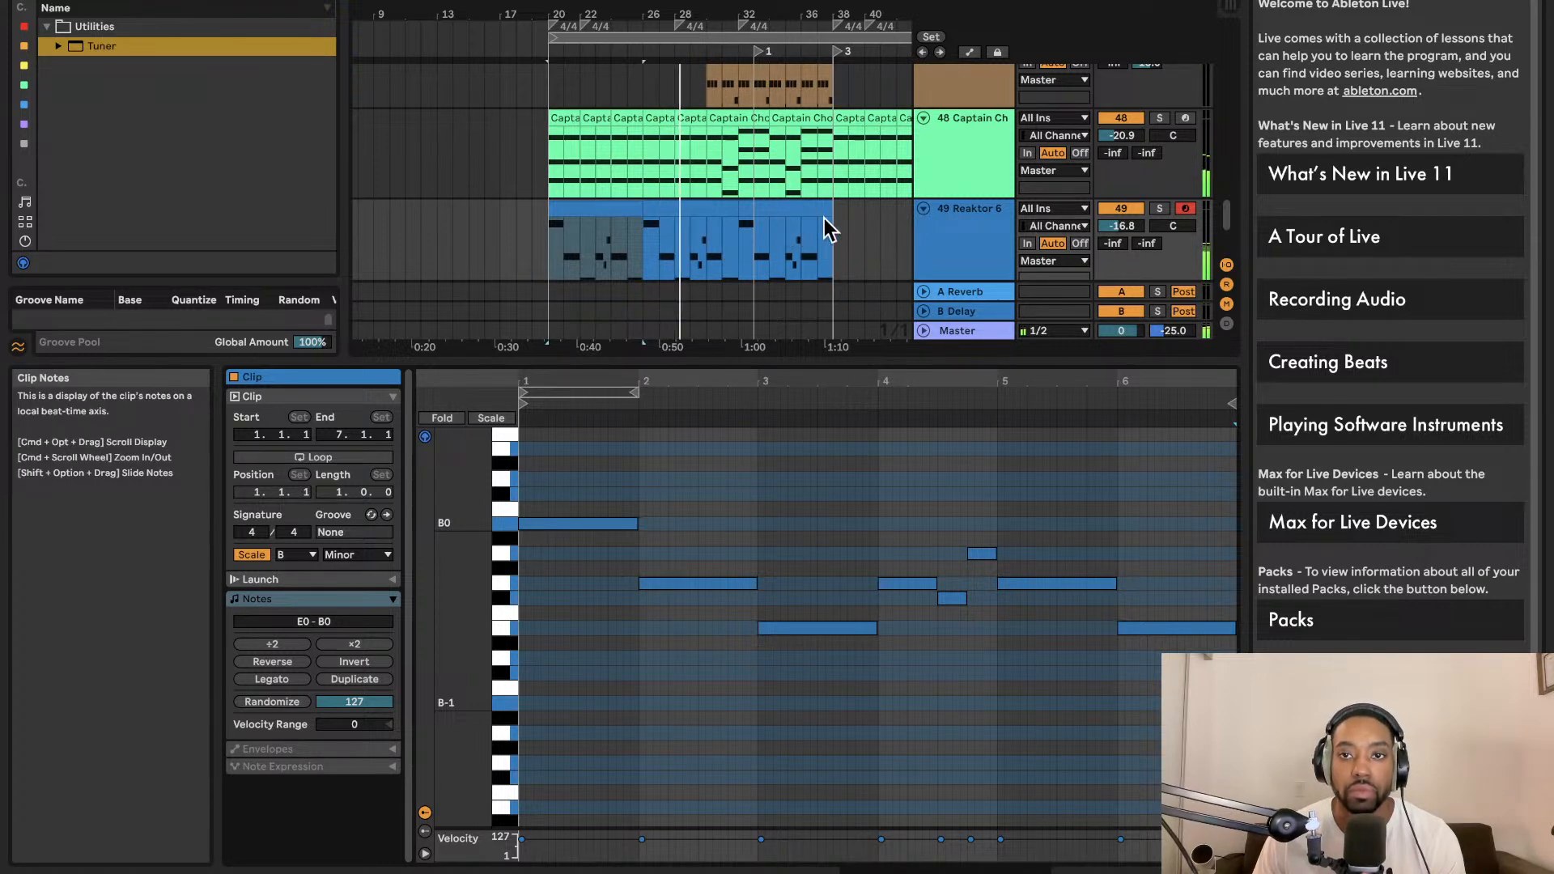
Open the Reaktor 6 instrument window, morph the Bento Box OSC waveform from sawtooth toward triangle, and reposition the window over the arrangement
click(944, 215)
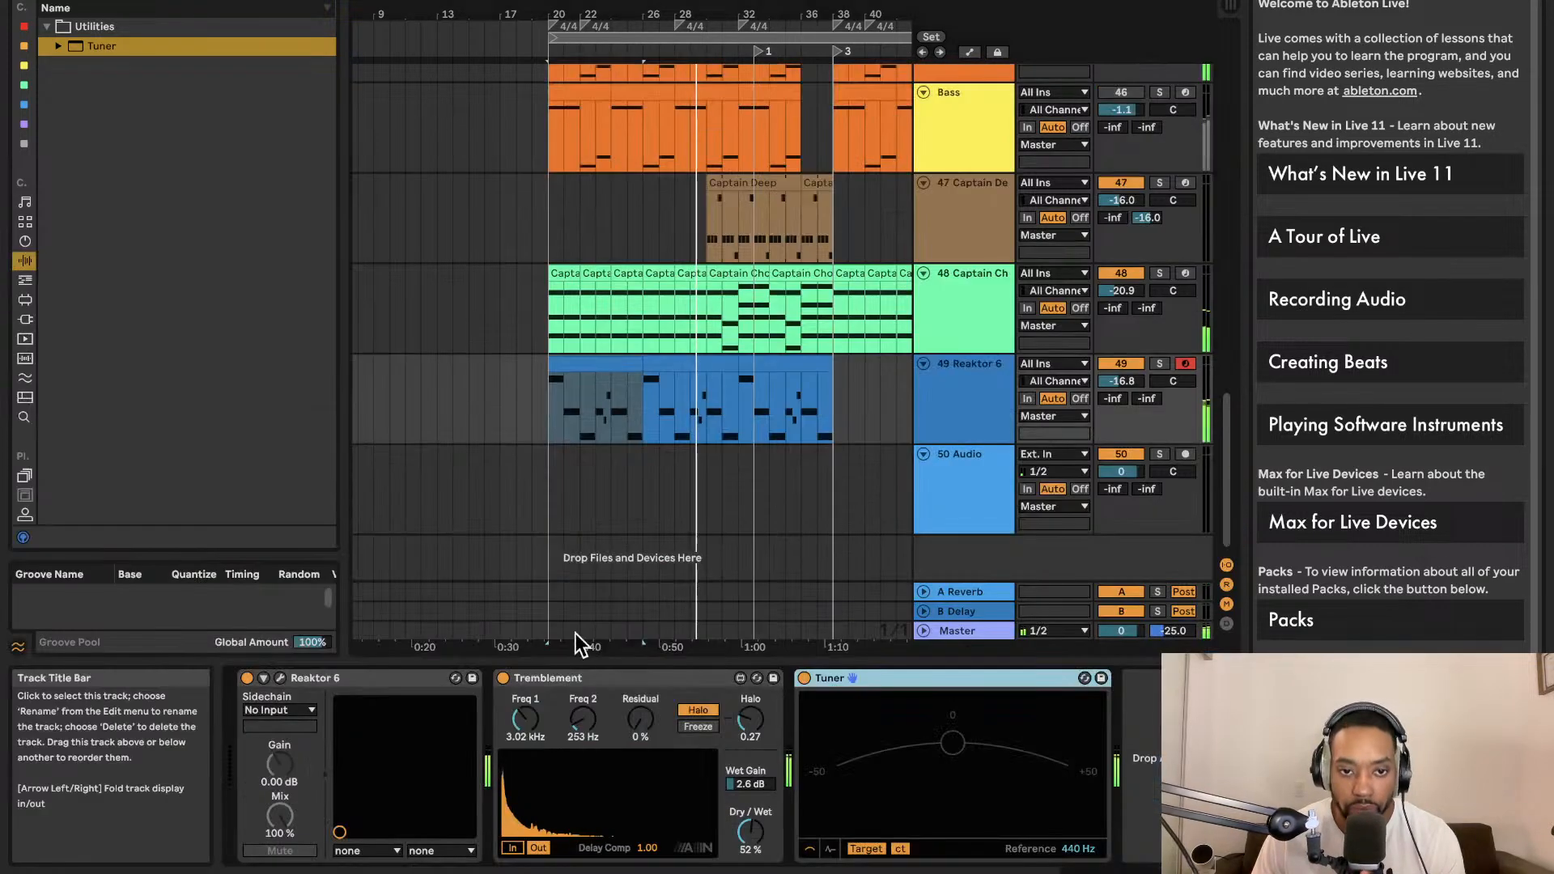
click(280, 677)
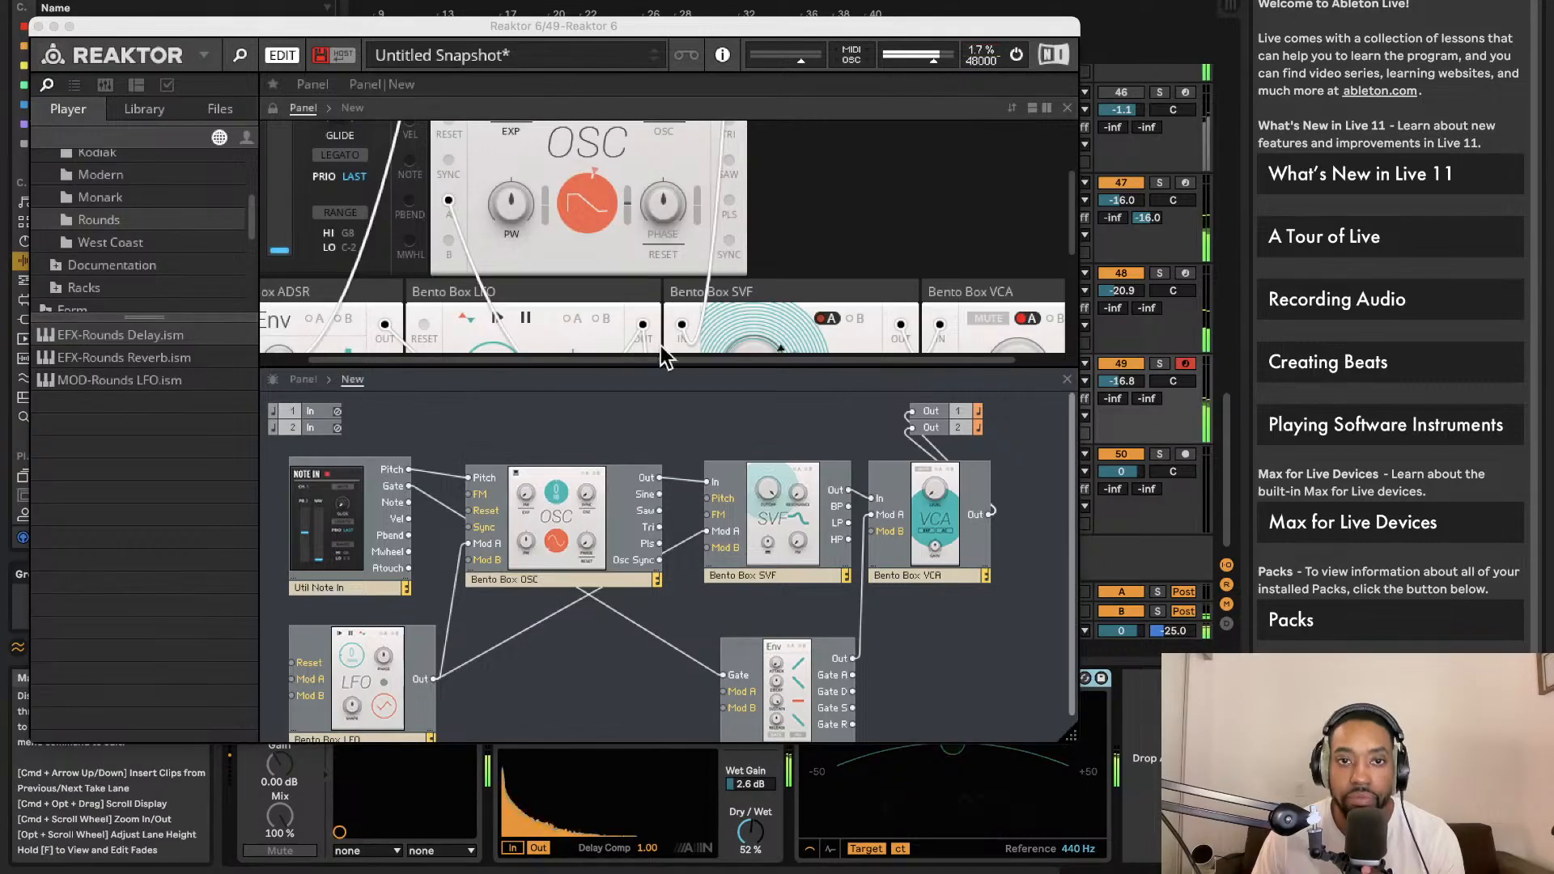
click(581, 212)
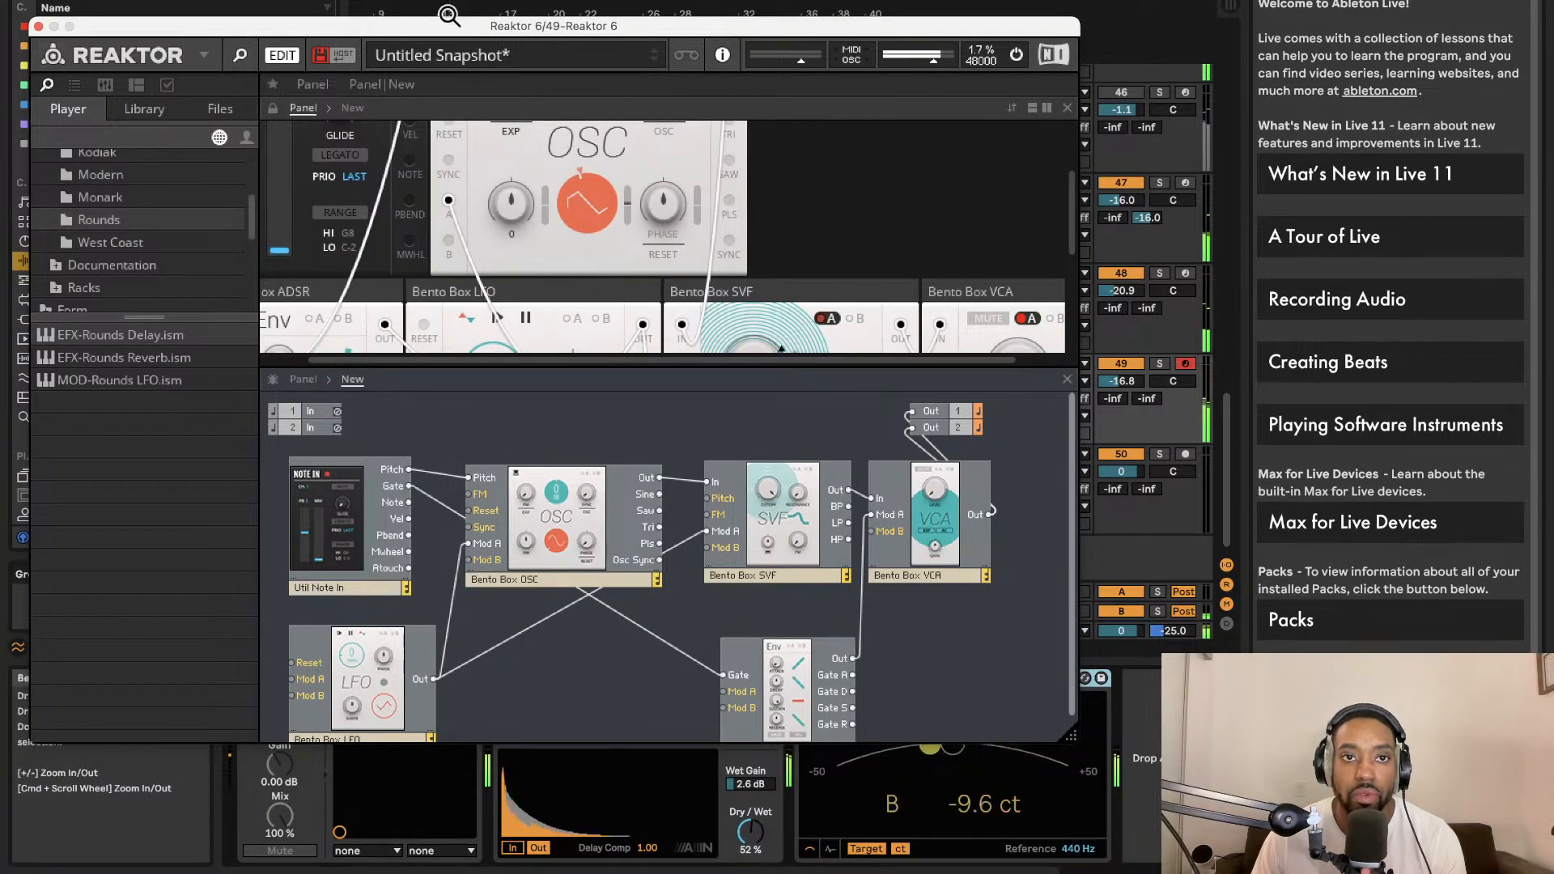
drag(449, 20, 491, 417)
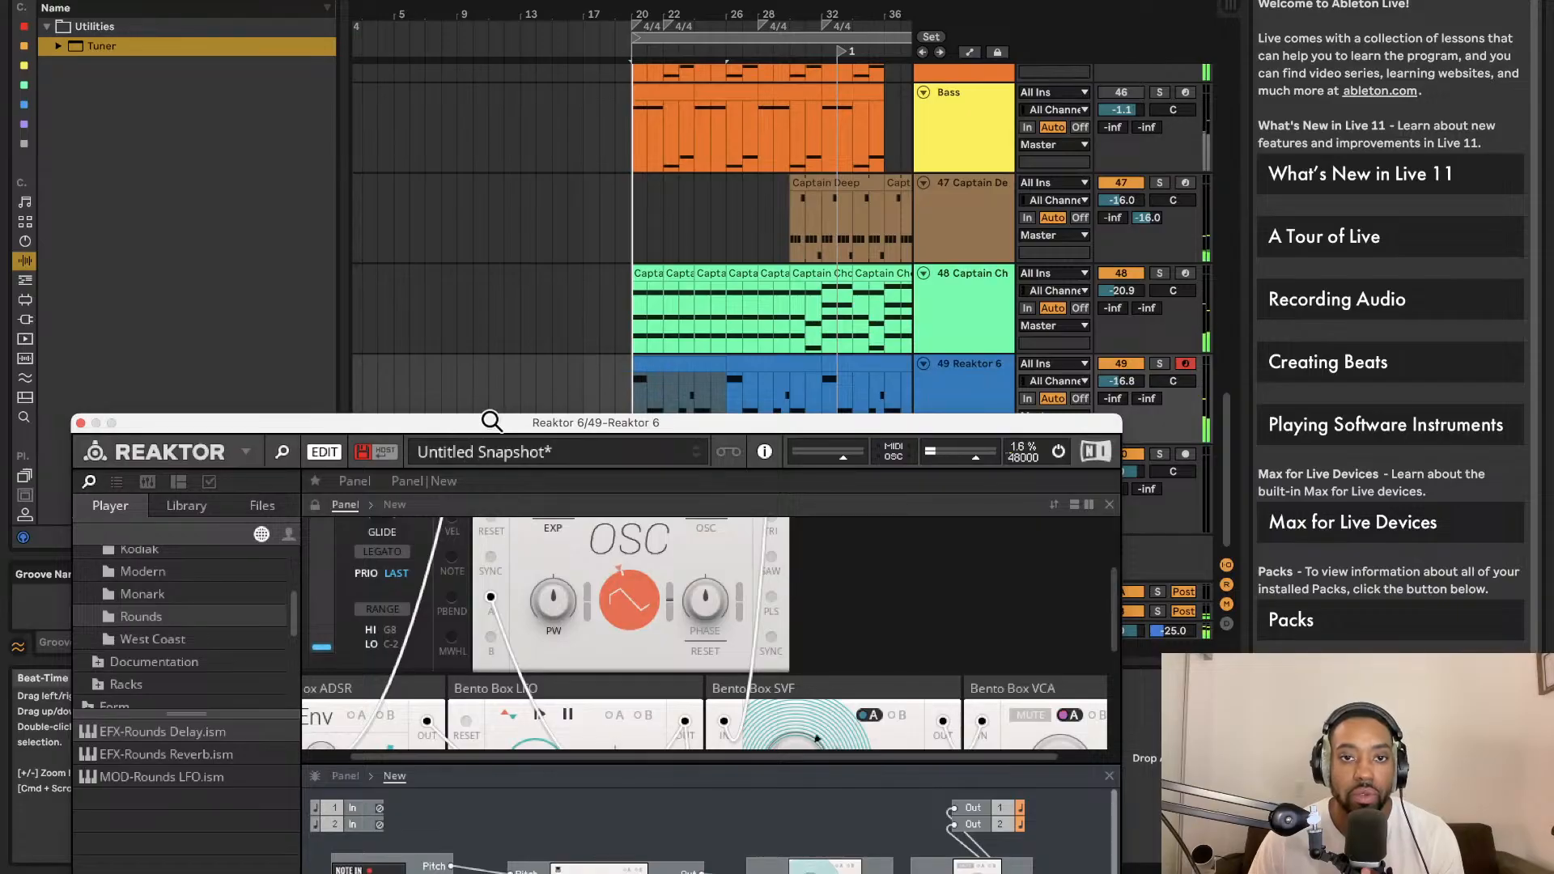
drag(761, 425, 798, 58)
Set the Bento Box OSC pitch to 12.00 during playback and close the Reaktor 6 window
scroll(728, 243, up, 3)
drag(689, 238, 688, 243)
drag(680, 302, 698, 159)
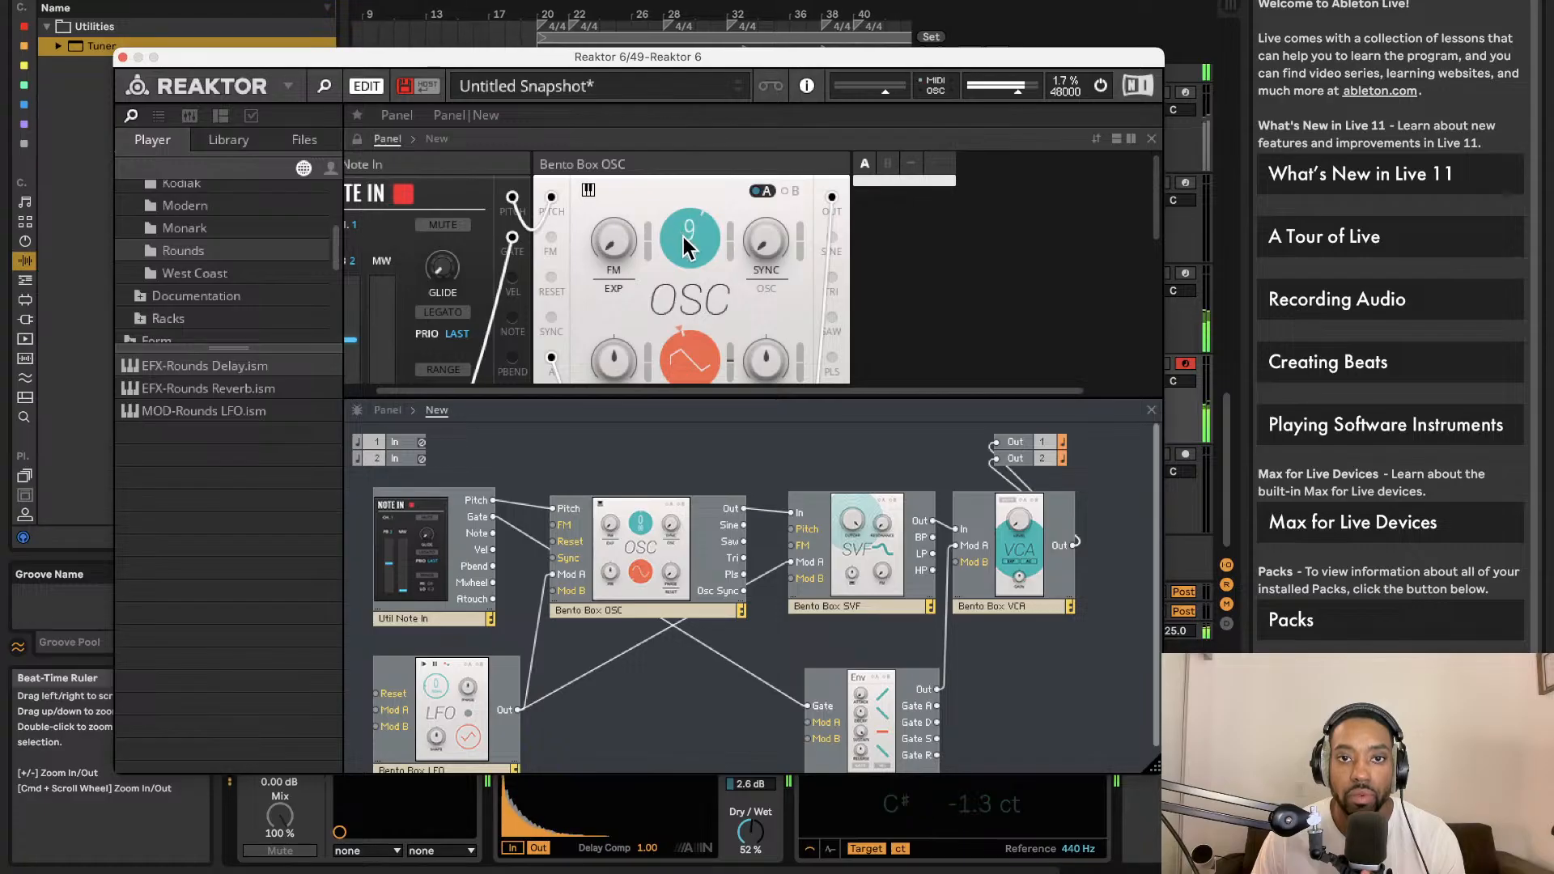
drag(683, 227, 683, 221)
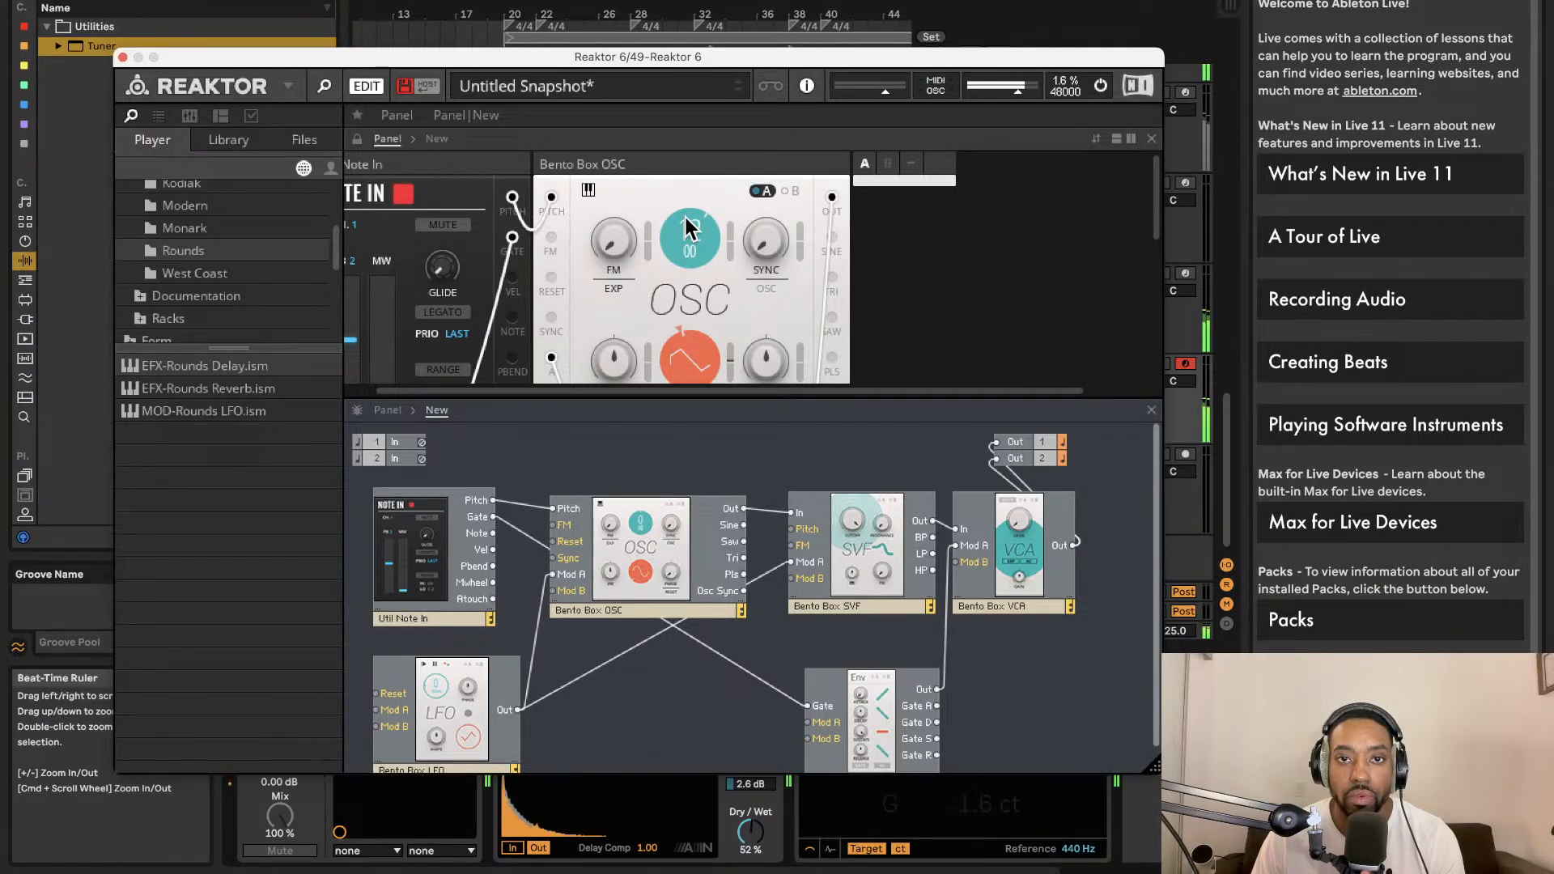
drag(393, 55, 400, 576)
drag(568, 579, 566, 187)
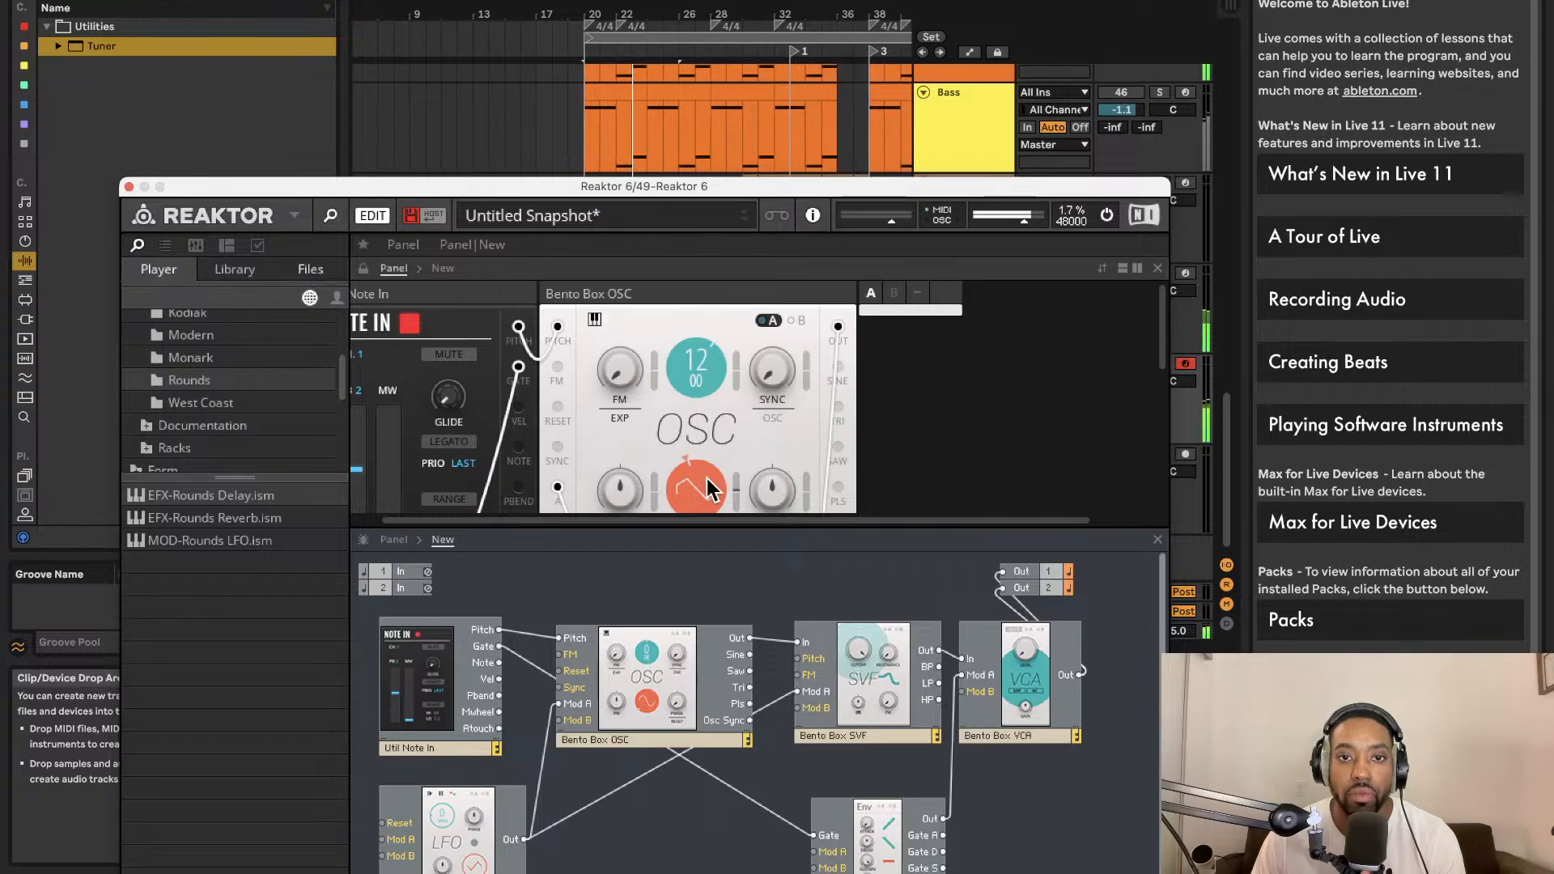
click(129, 188)
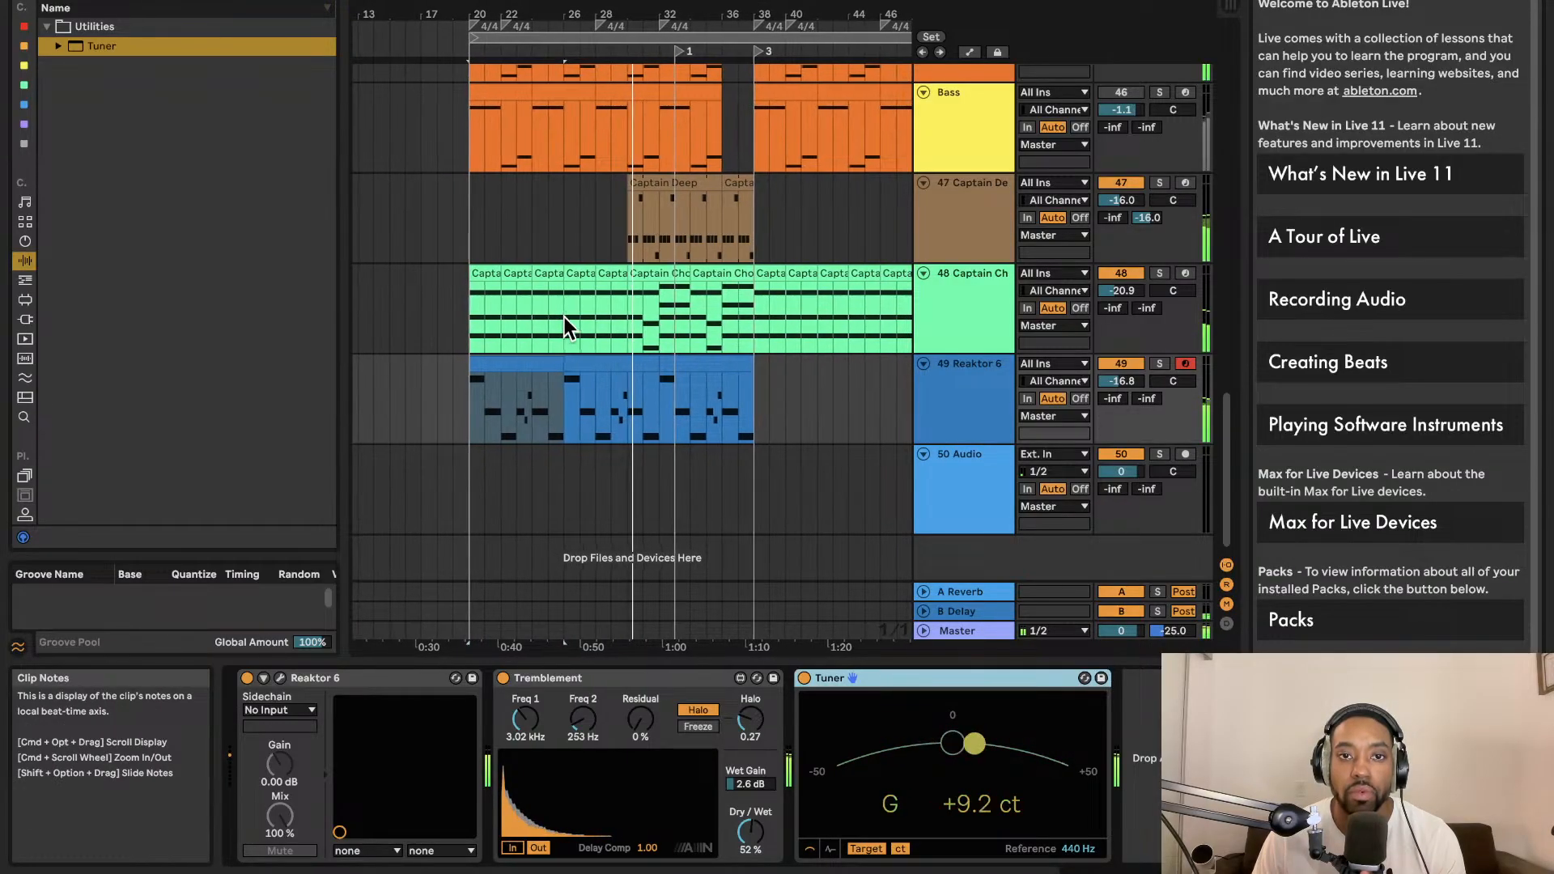
Deactivate the part of the Reaktor 6 clips from bar 30 to bar 38
drag(619, 392, 737, 387)
key(0)
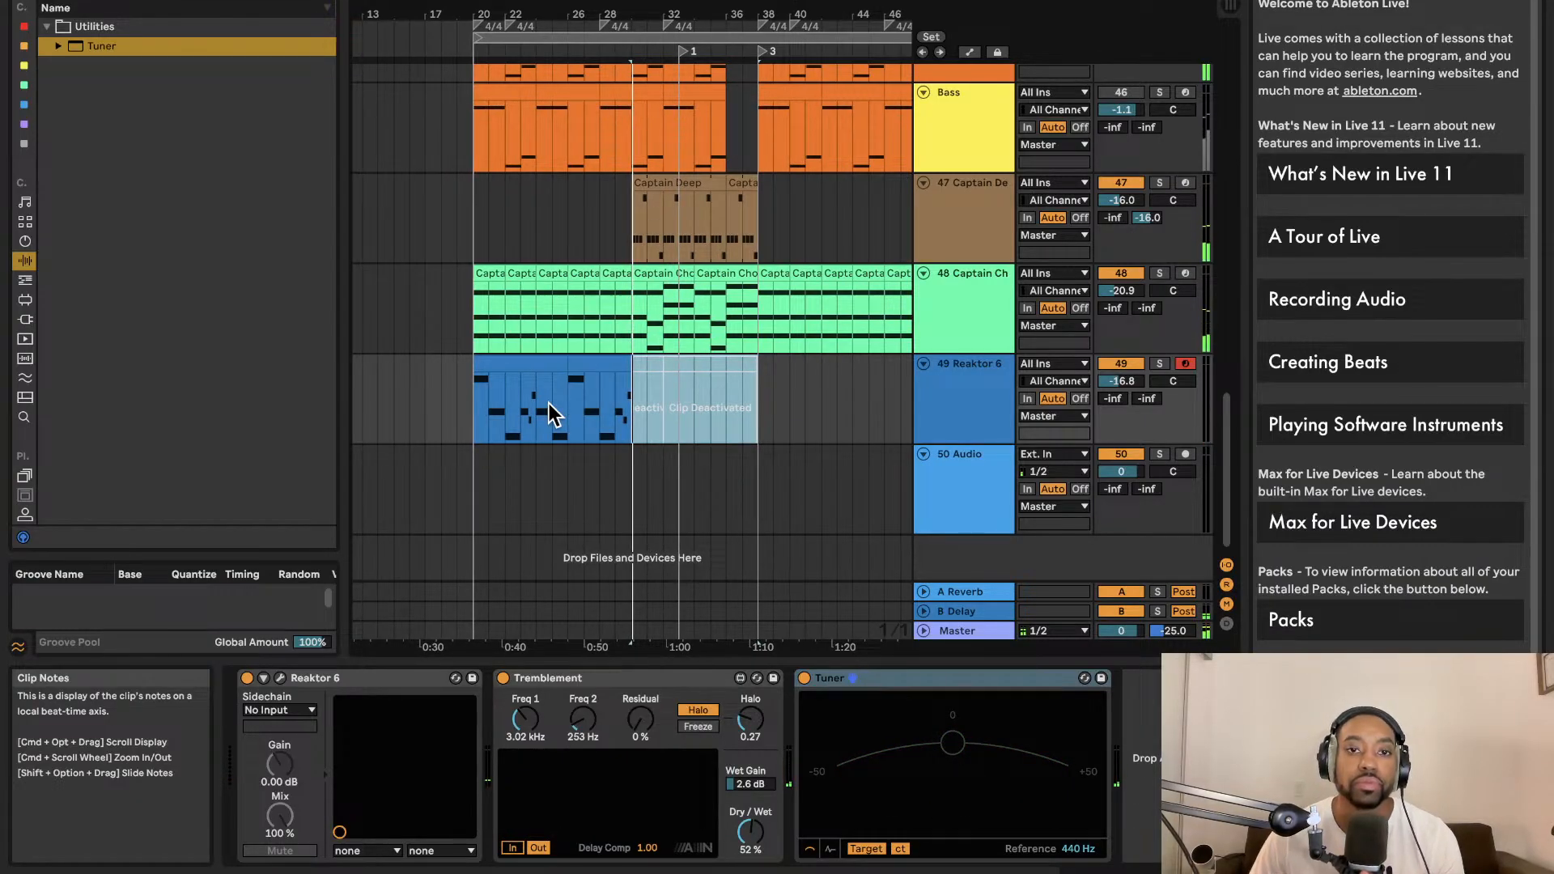
Play the arrangement from bar 20 and open the first Reaktor 6 clip's notes, selecting all of them
click(469, 398)
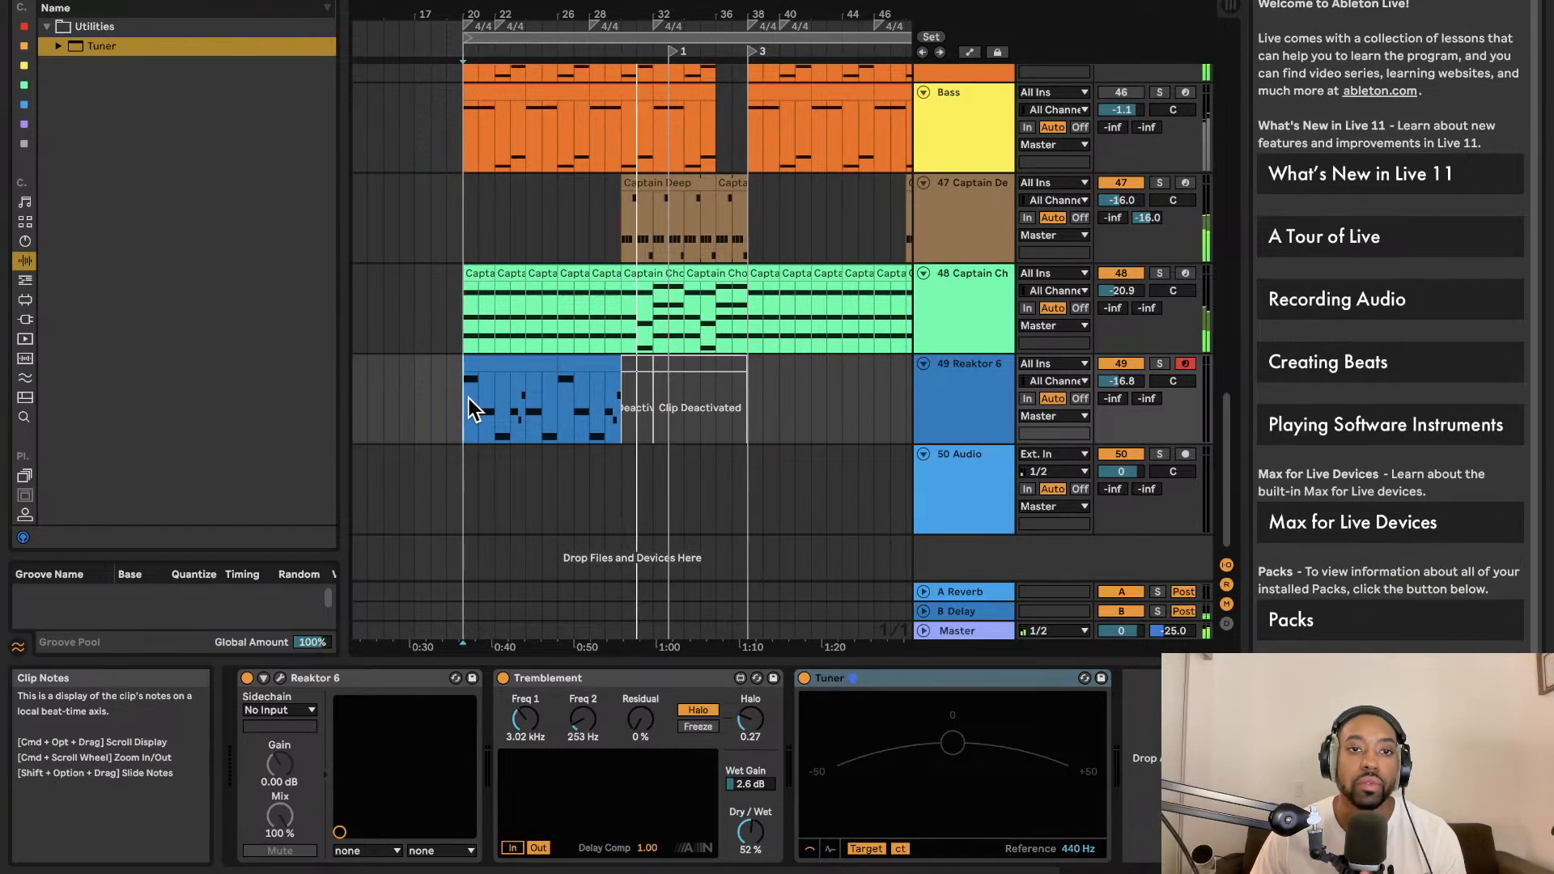
key(space)
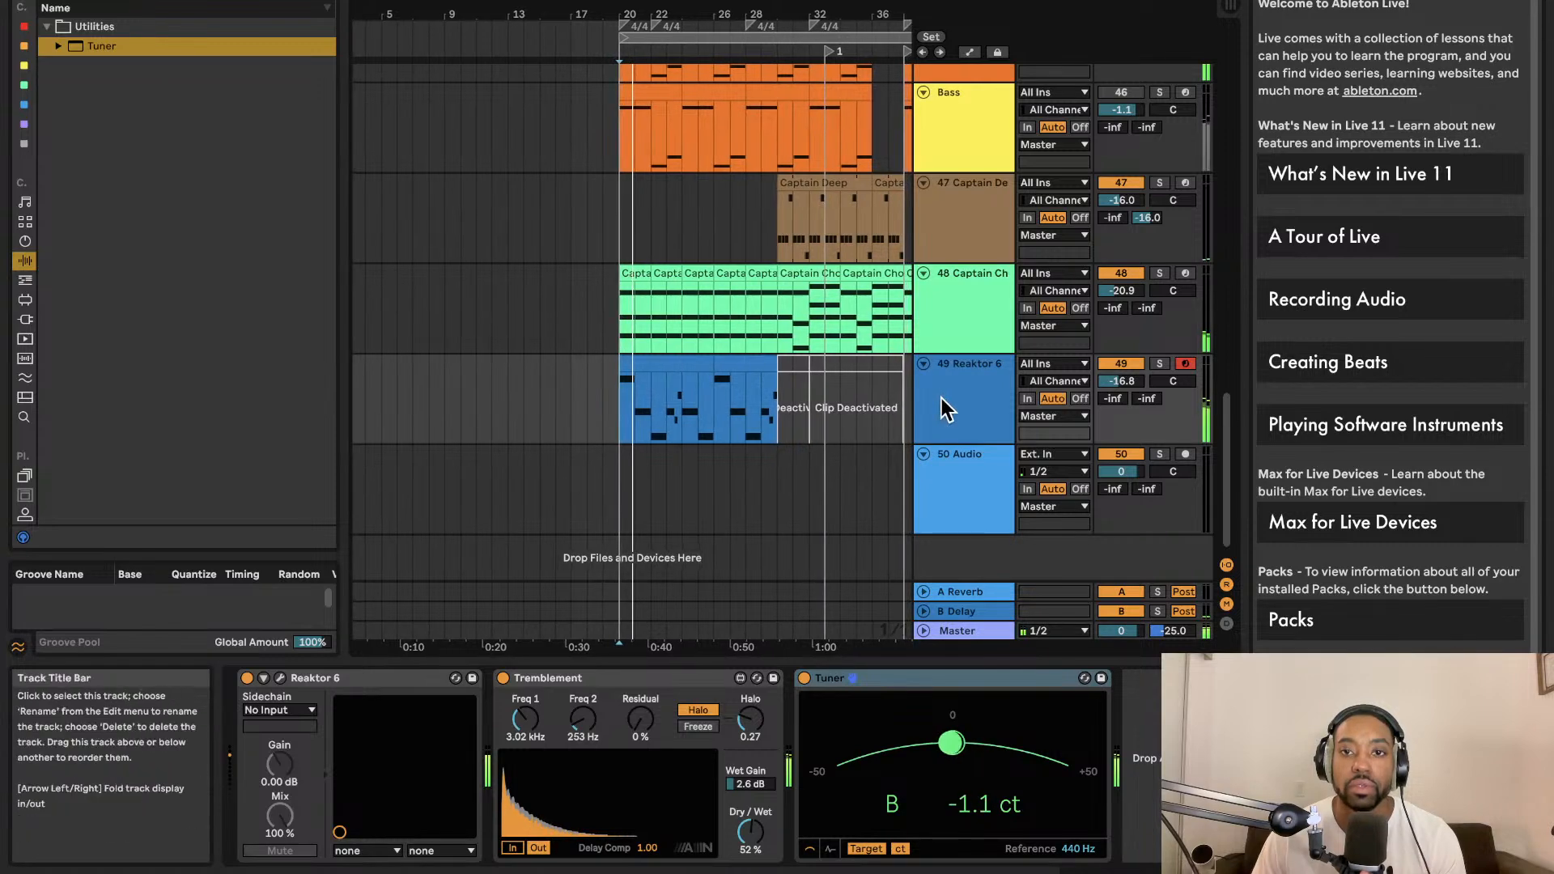
double_click(684, 366)
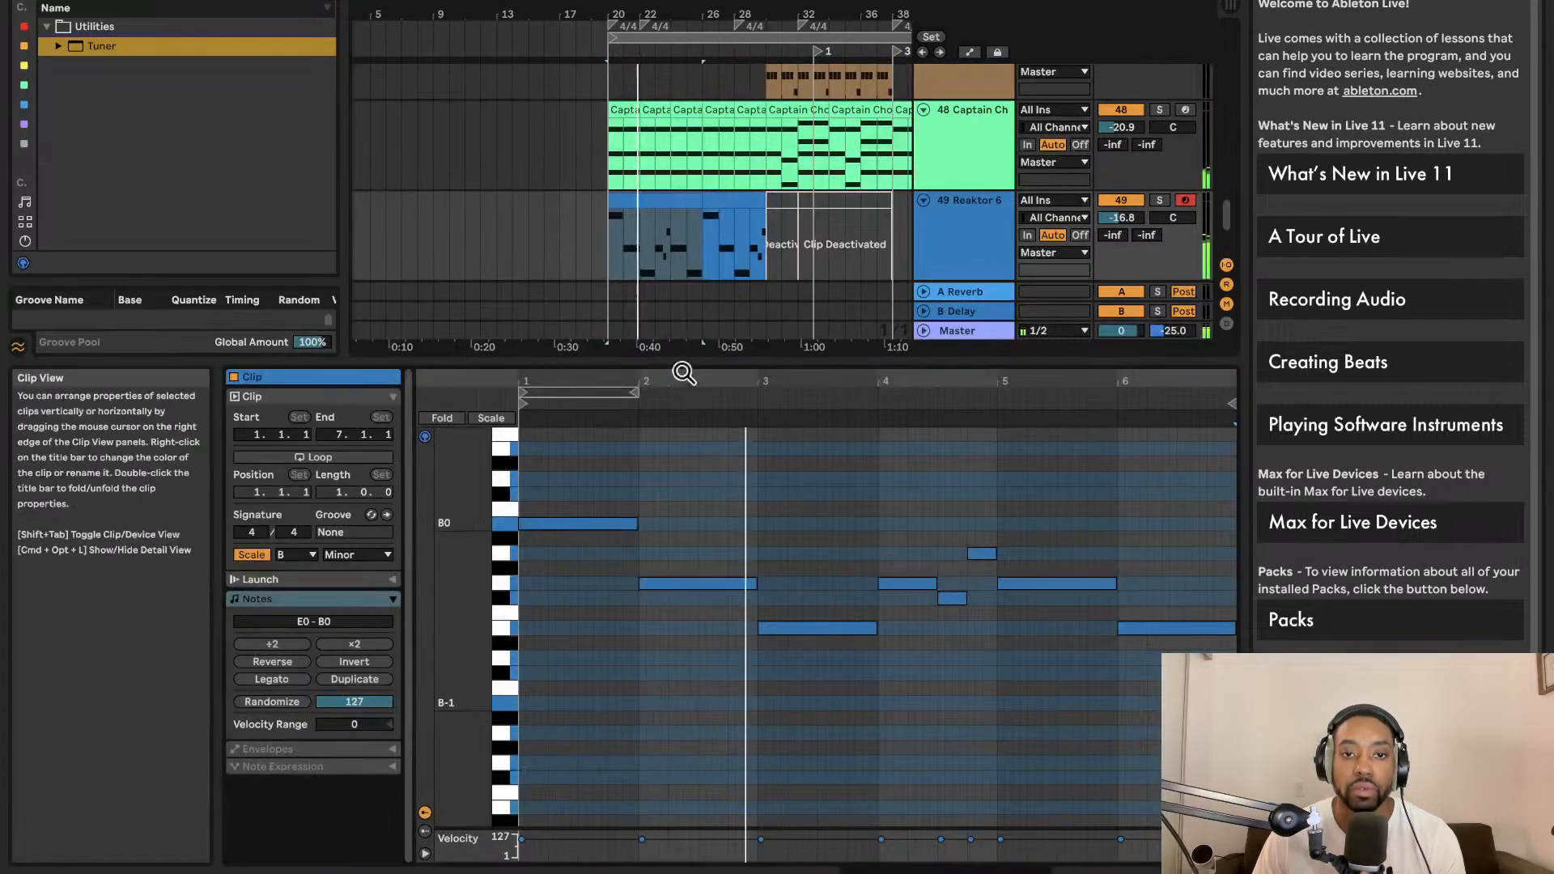
key(super+a)
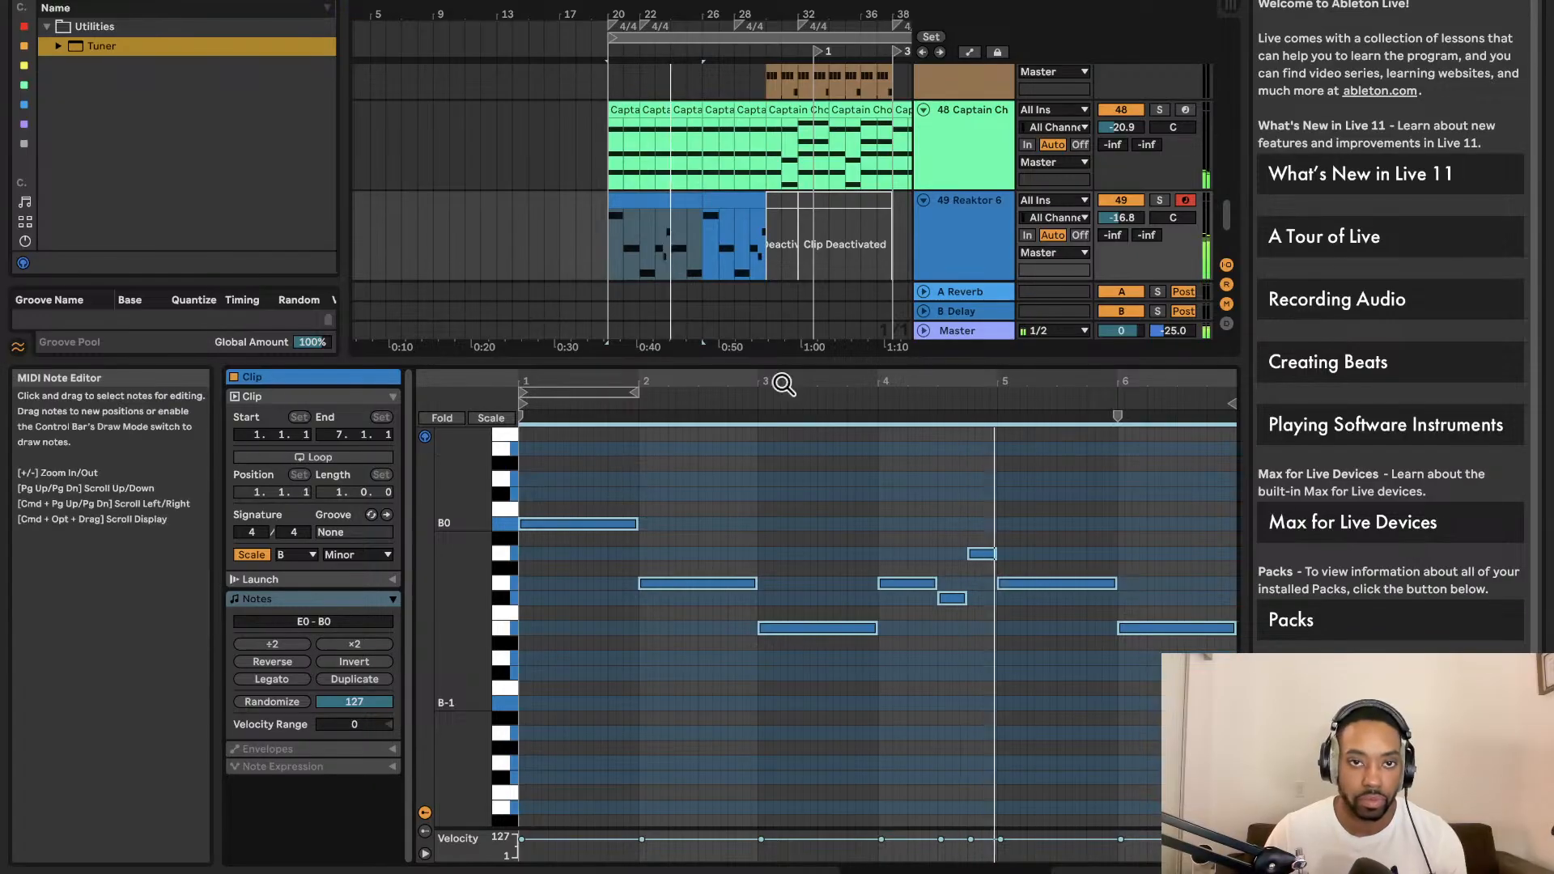
Copy the six-bar Reaktor 6 clip at bar 20 into the empty space at bar 8 on the same track
click(419, 222)
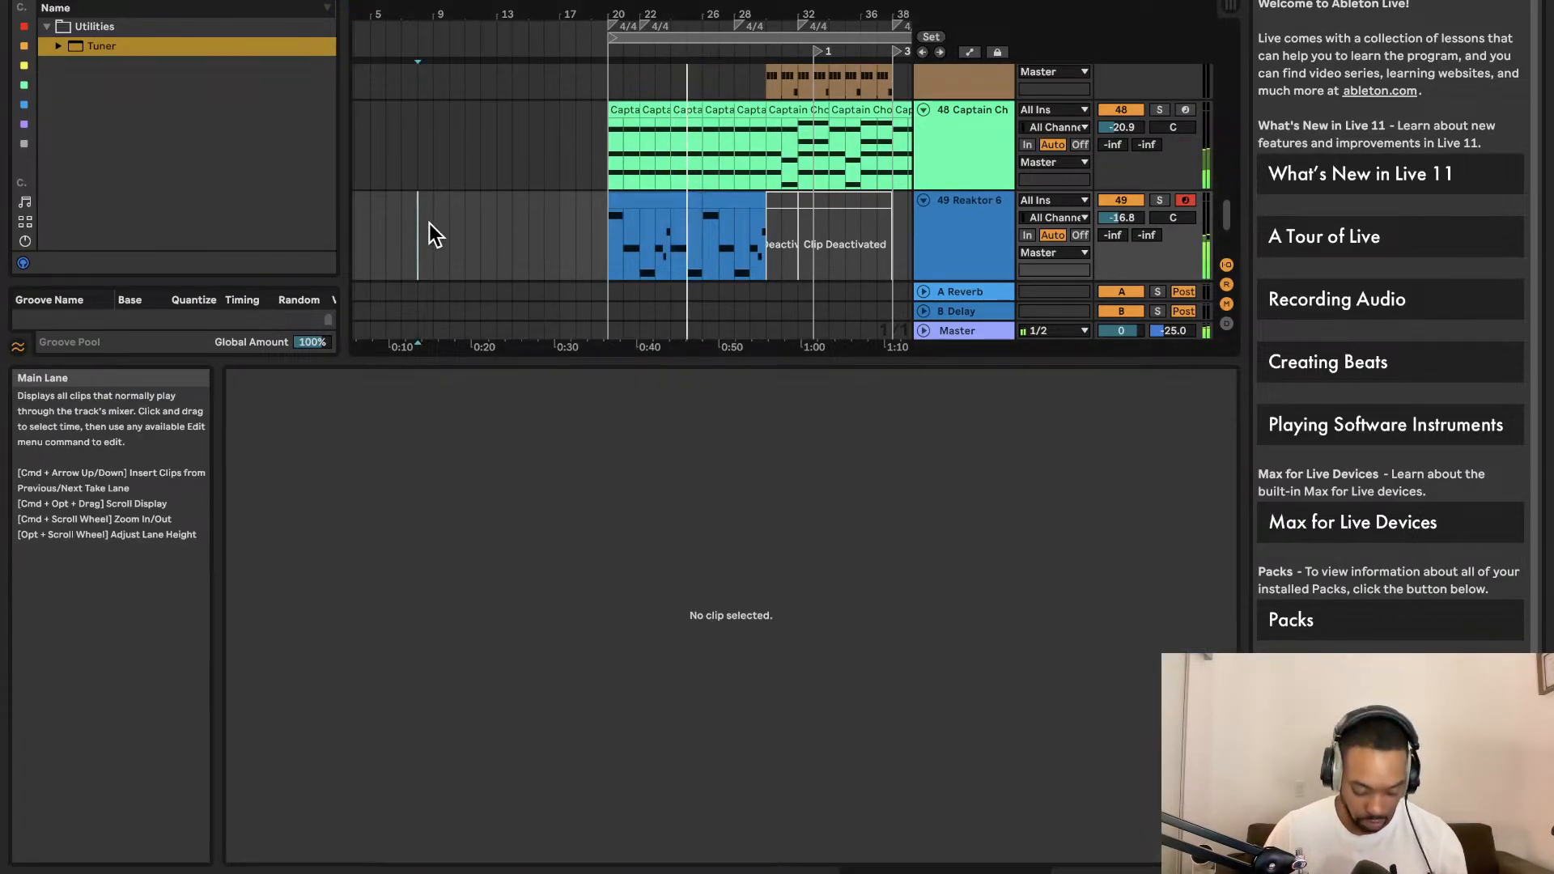
click(659, 214)
key(super+c)
click(420, 235)
key(super+v)
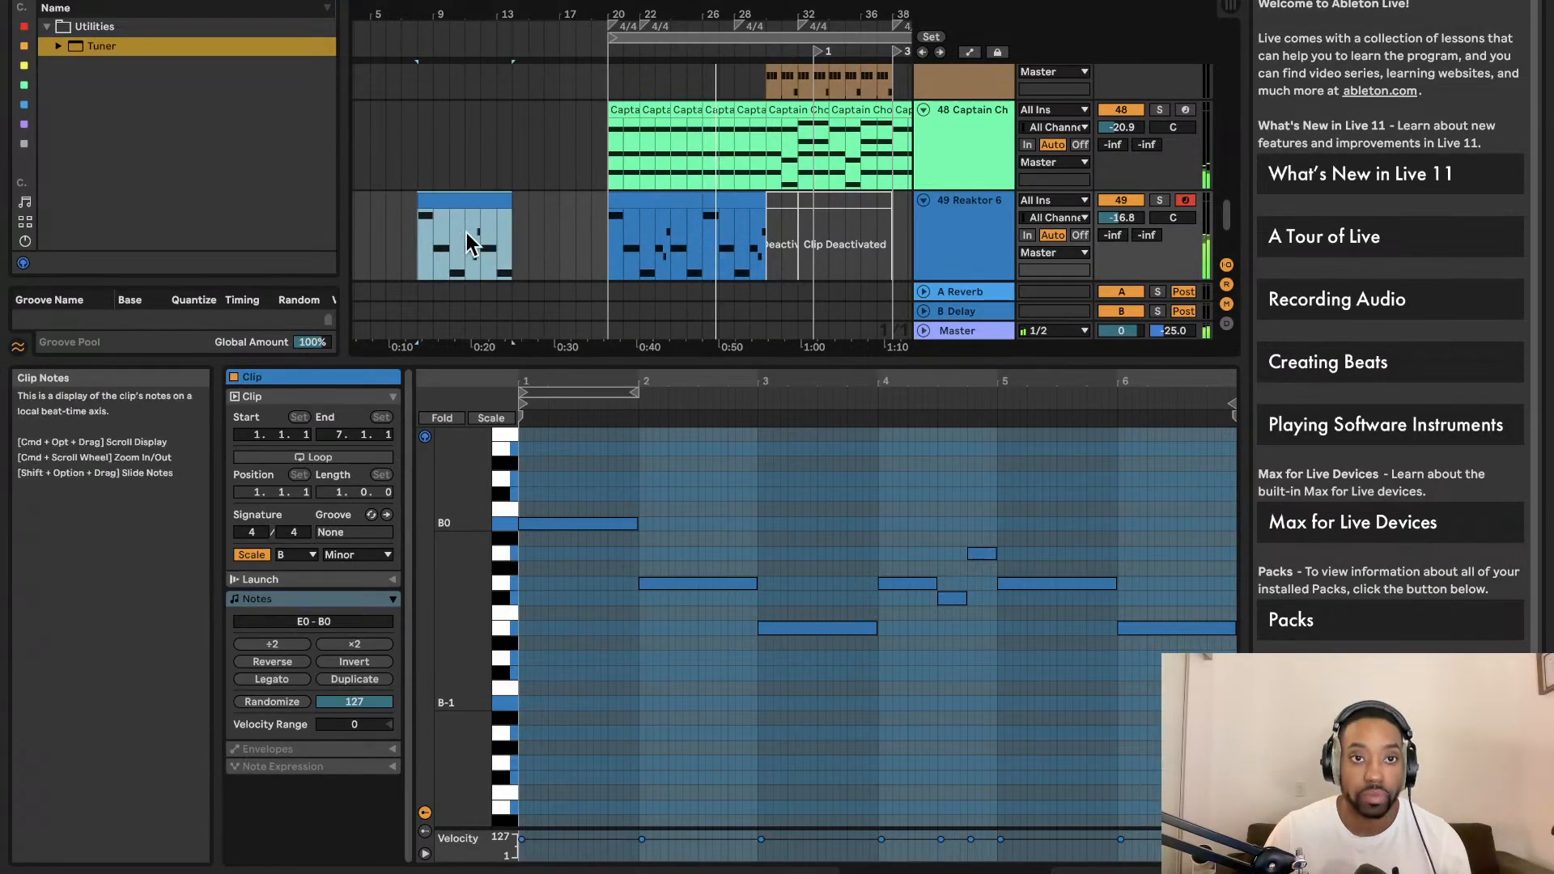
Transpose all notes of the Reaktor 6 clip at bar 20 down one octave
click(620, 211)
click(630, 482)
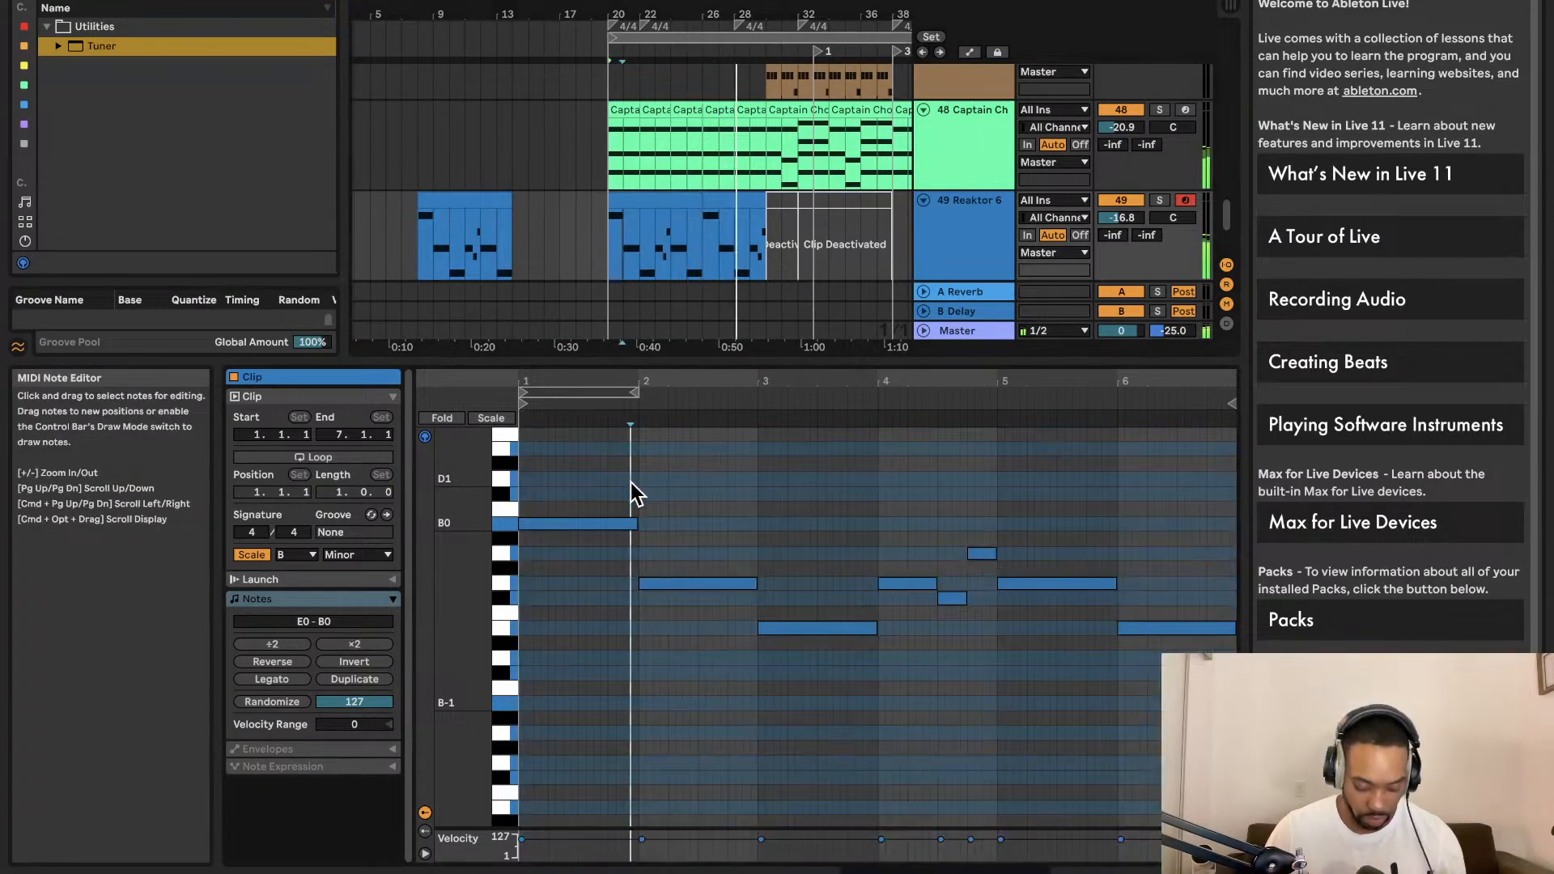
key(super+a)
key(shift+Down)
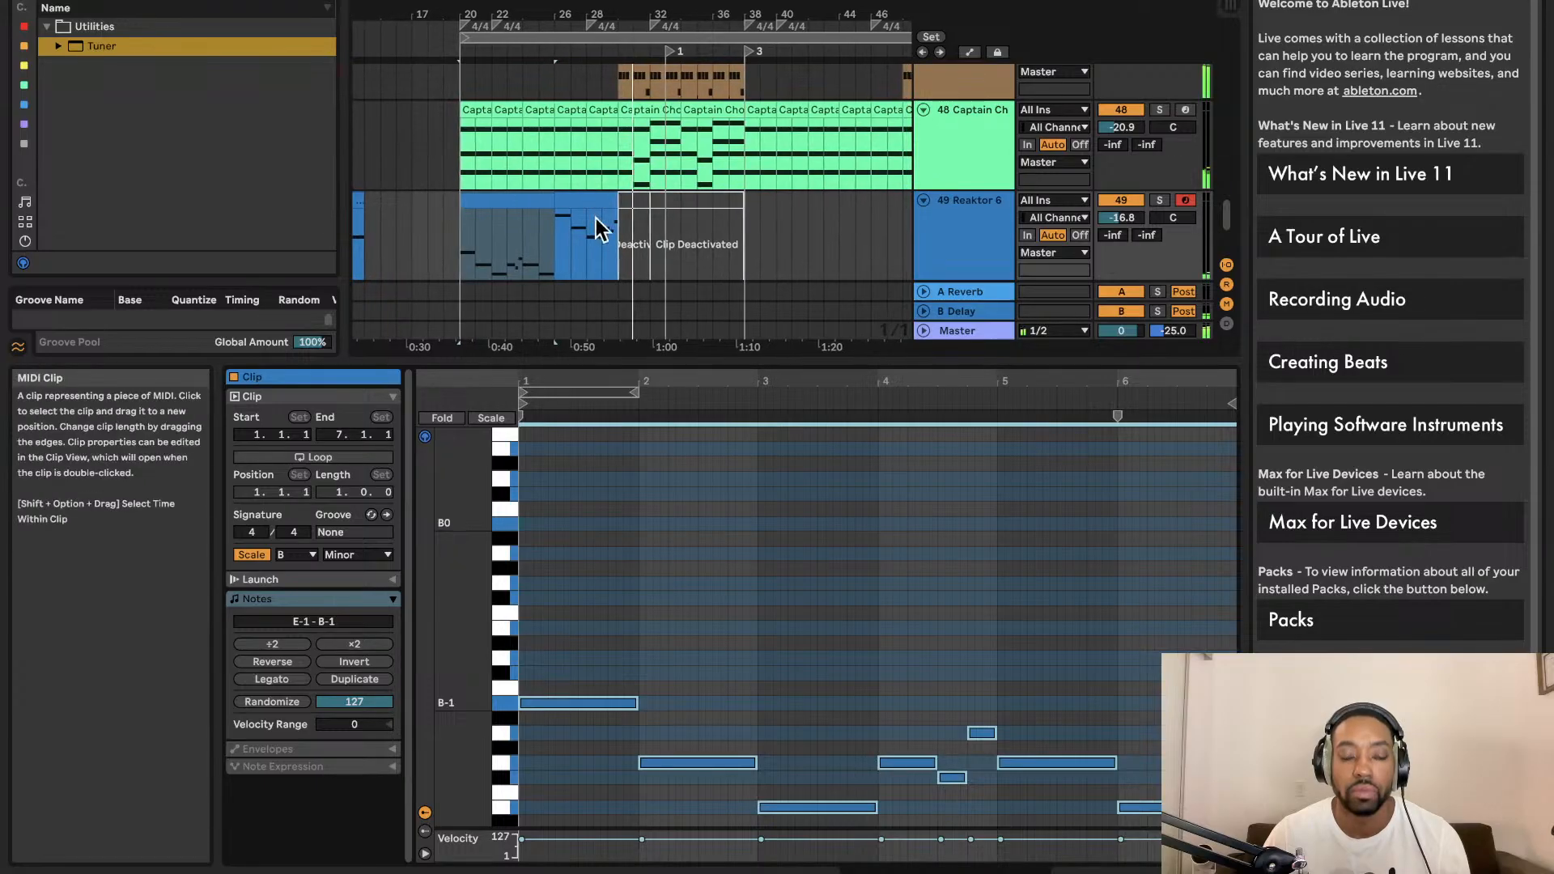
Copy the two active Reaktor 6 clips between bar 20 and bar 30 to bar 38
click(499, 200)
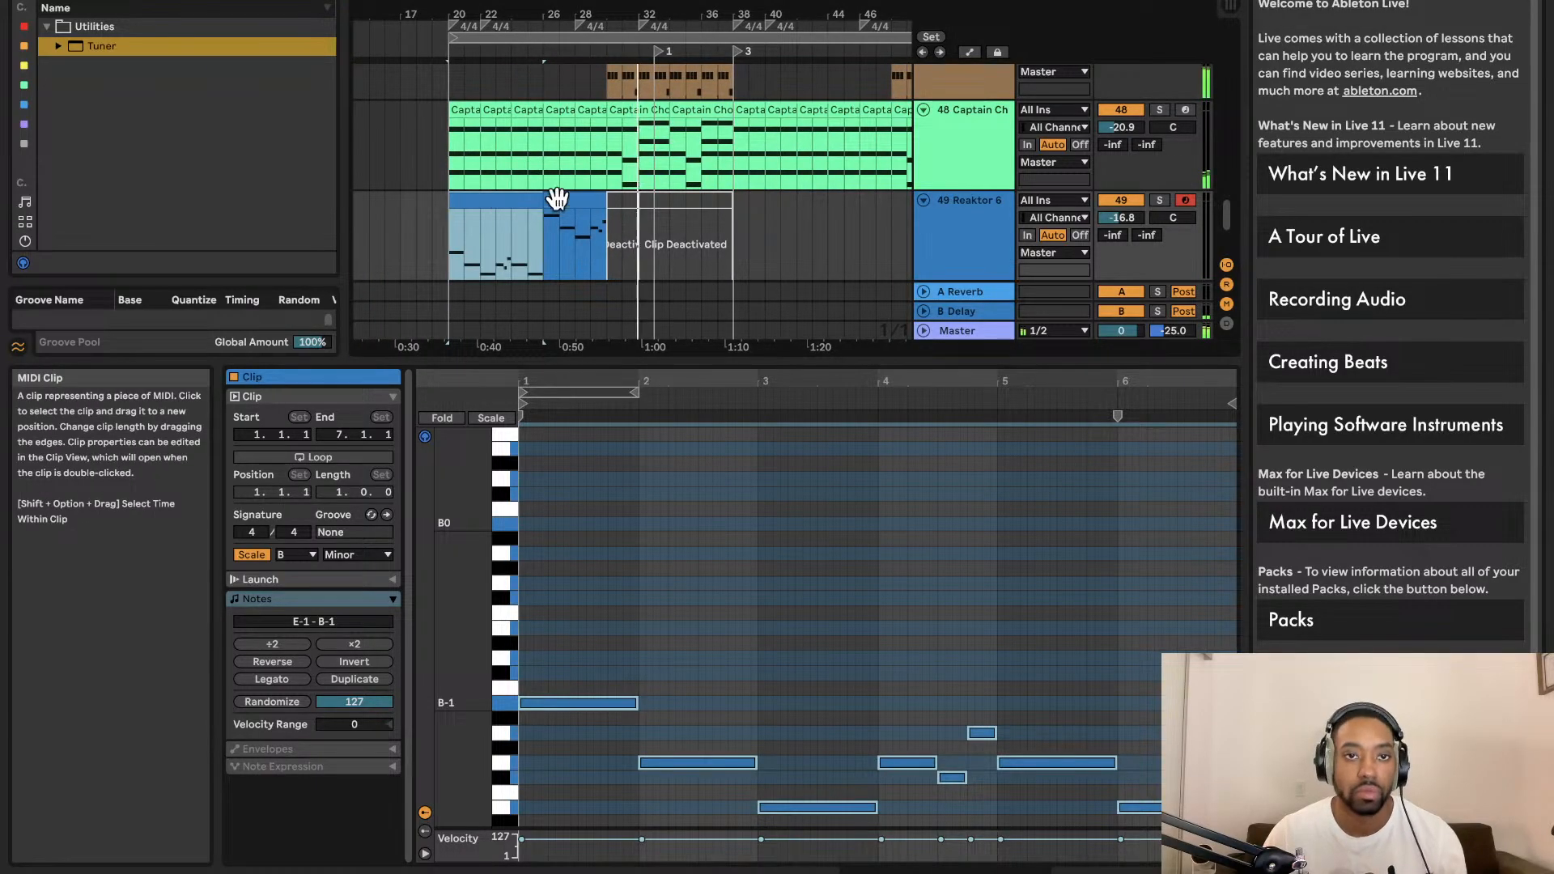
shift+click(557, 198)
click(737, 224)
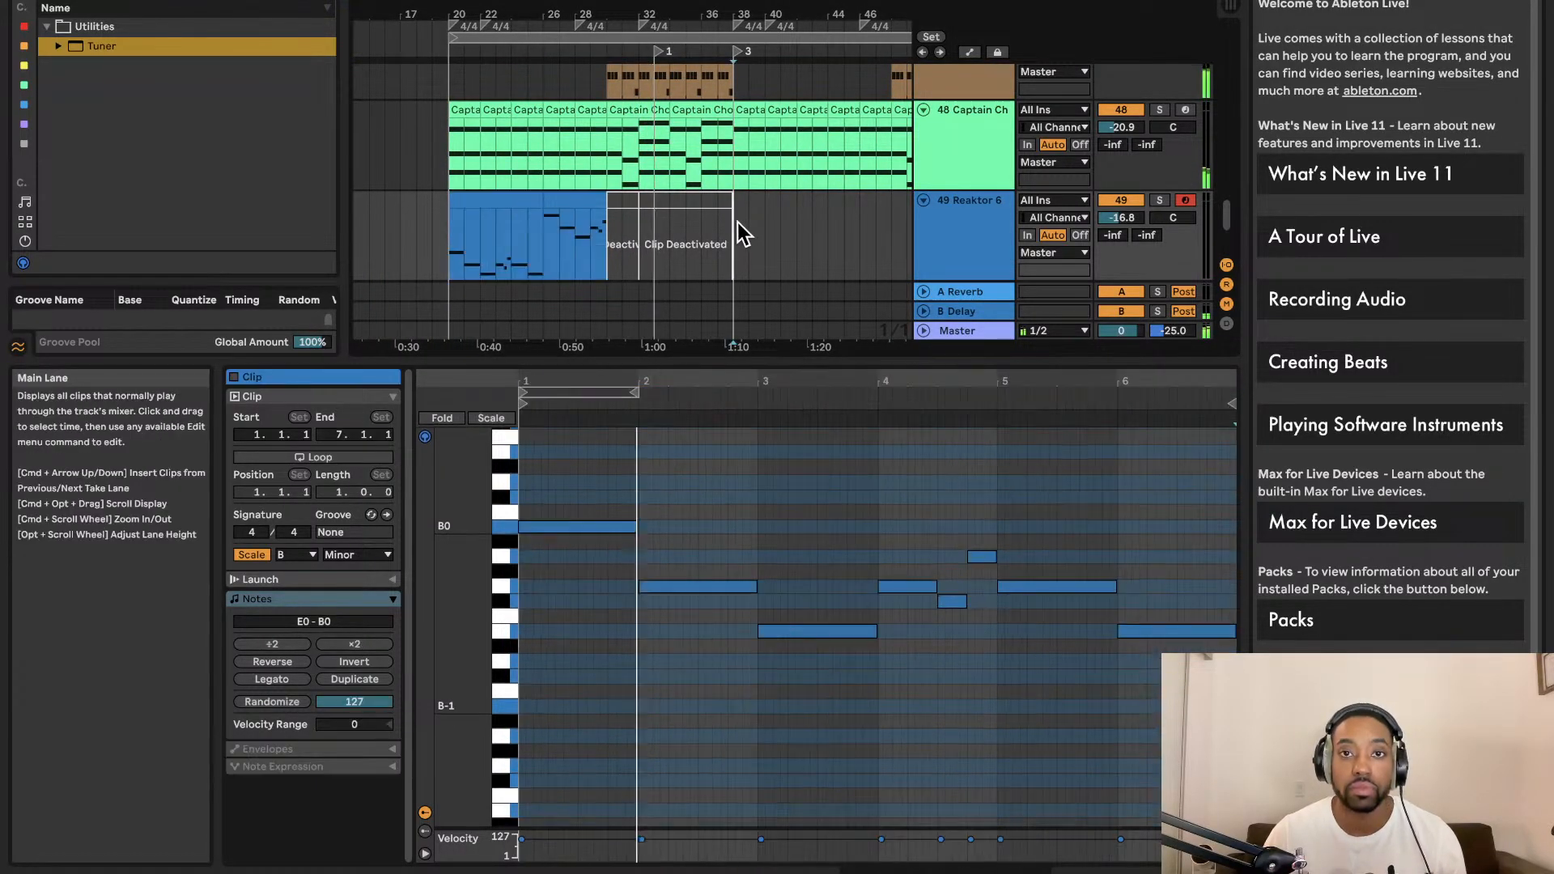
key(super+v)
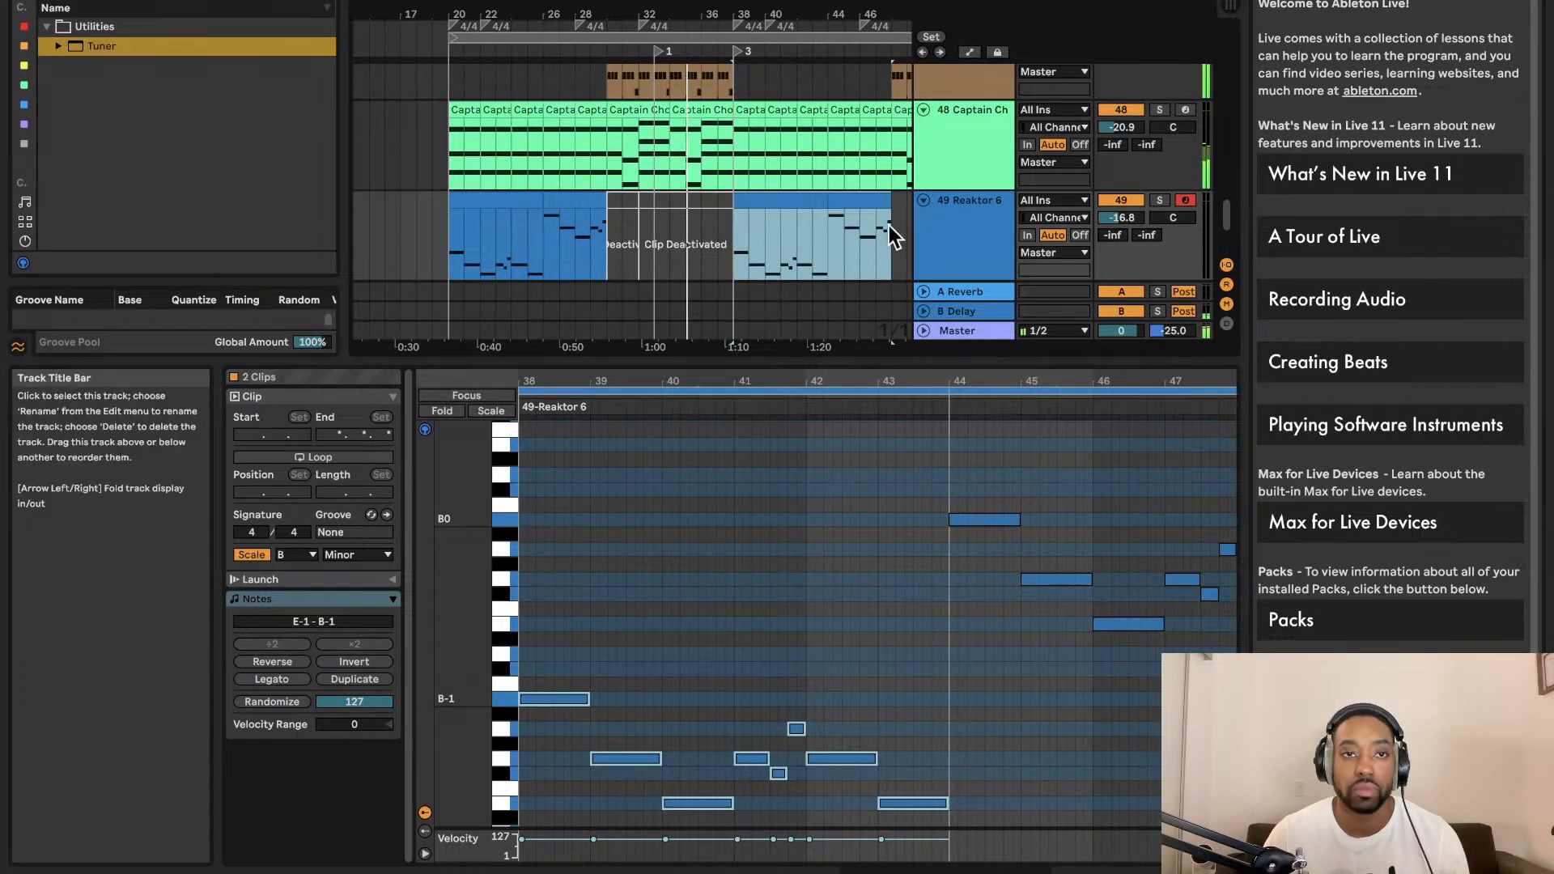
Search the browser for "val"
click(109, 0)
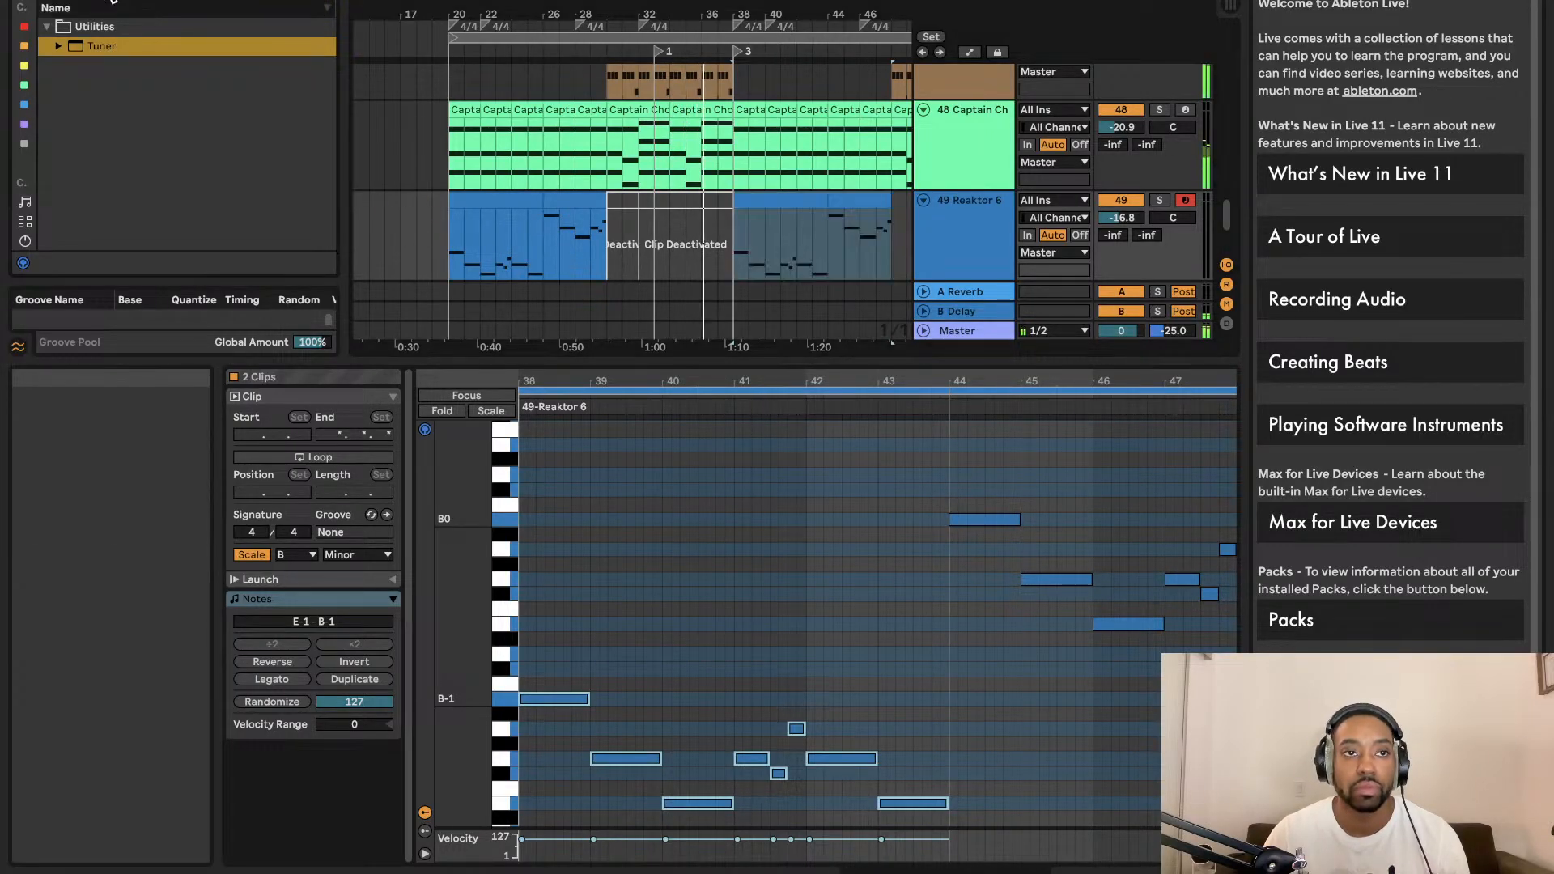
key(BackSpace)
text(val)
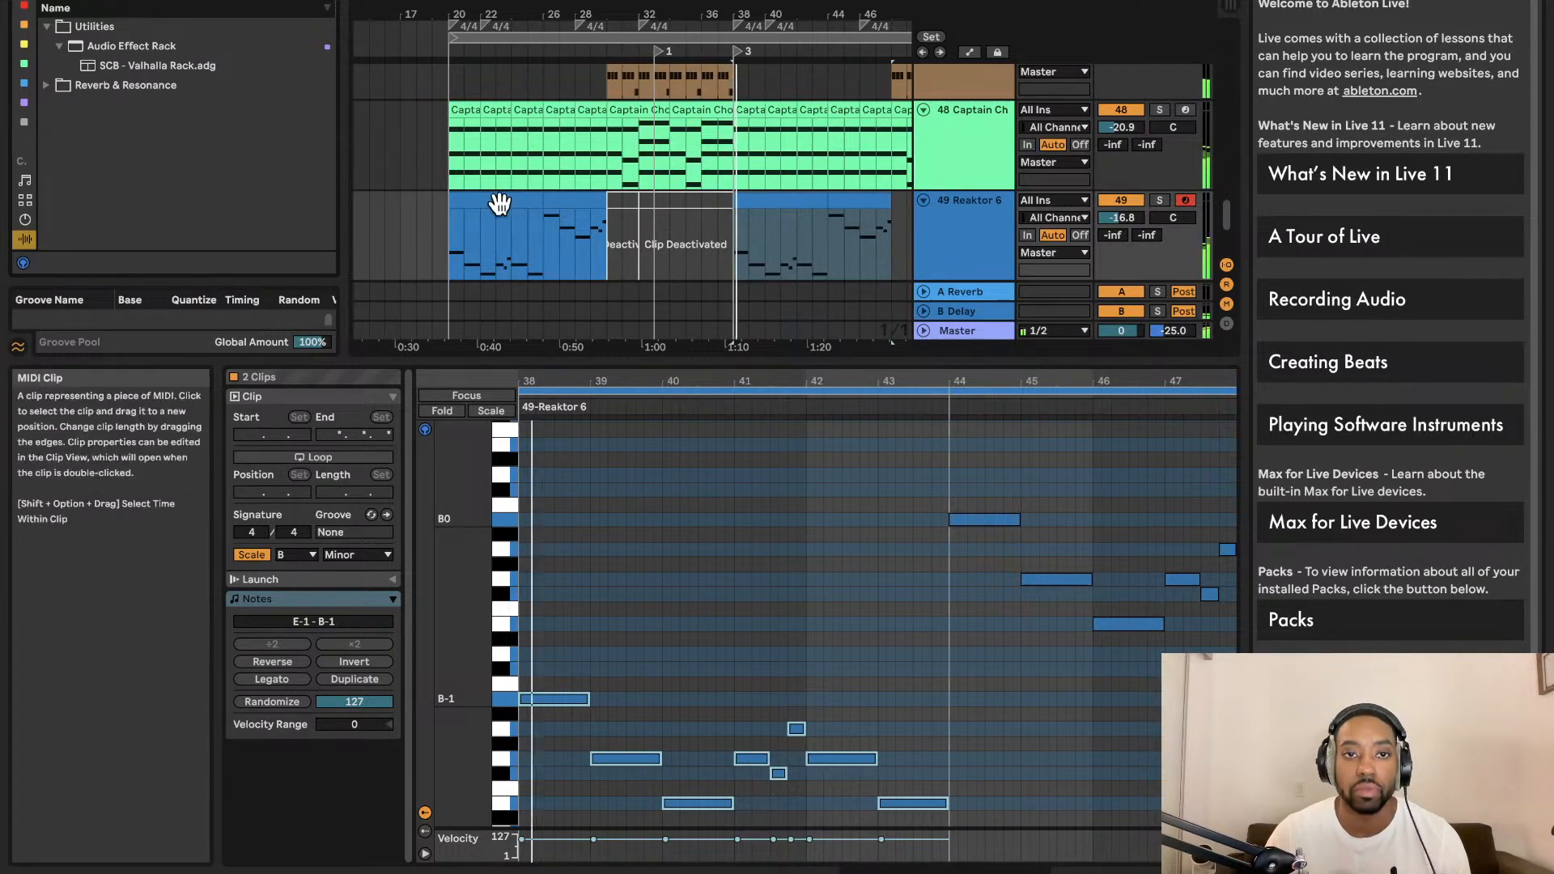
Show the Reaktor 6 track's devices, adjust the Bento Box ADSR attack in the instrument window, and close that window
click(561, 217)
double_click(955, 260)
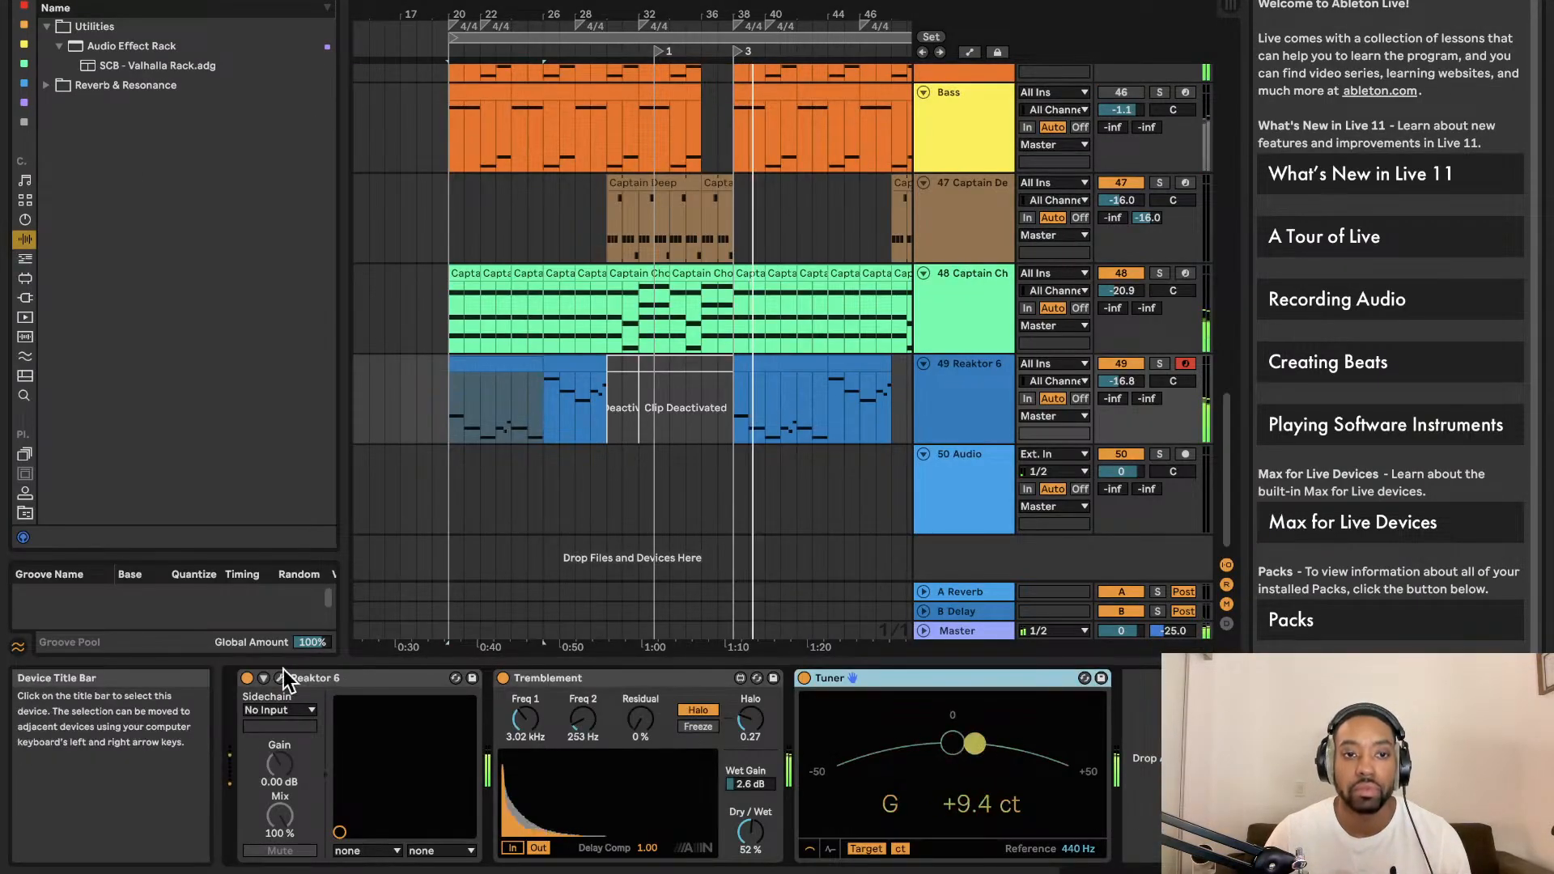
click(280, 678)
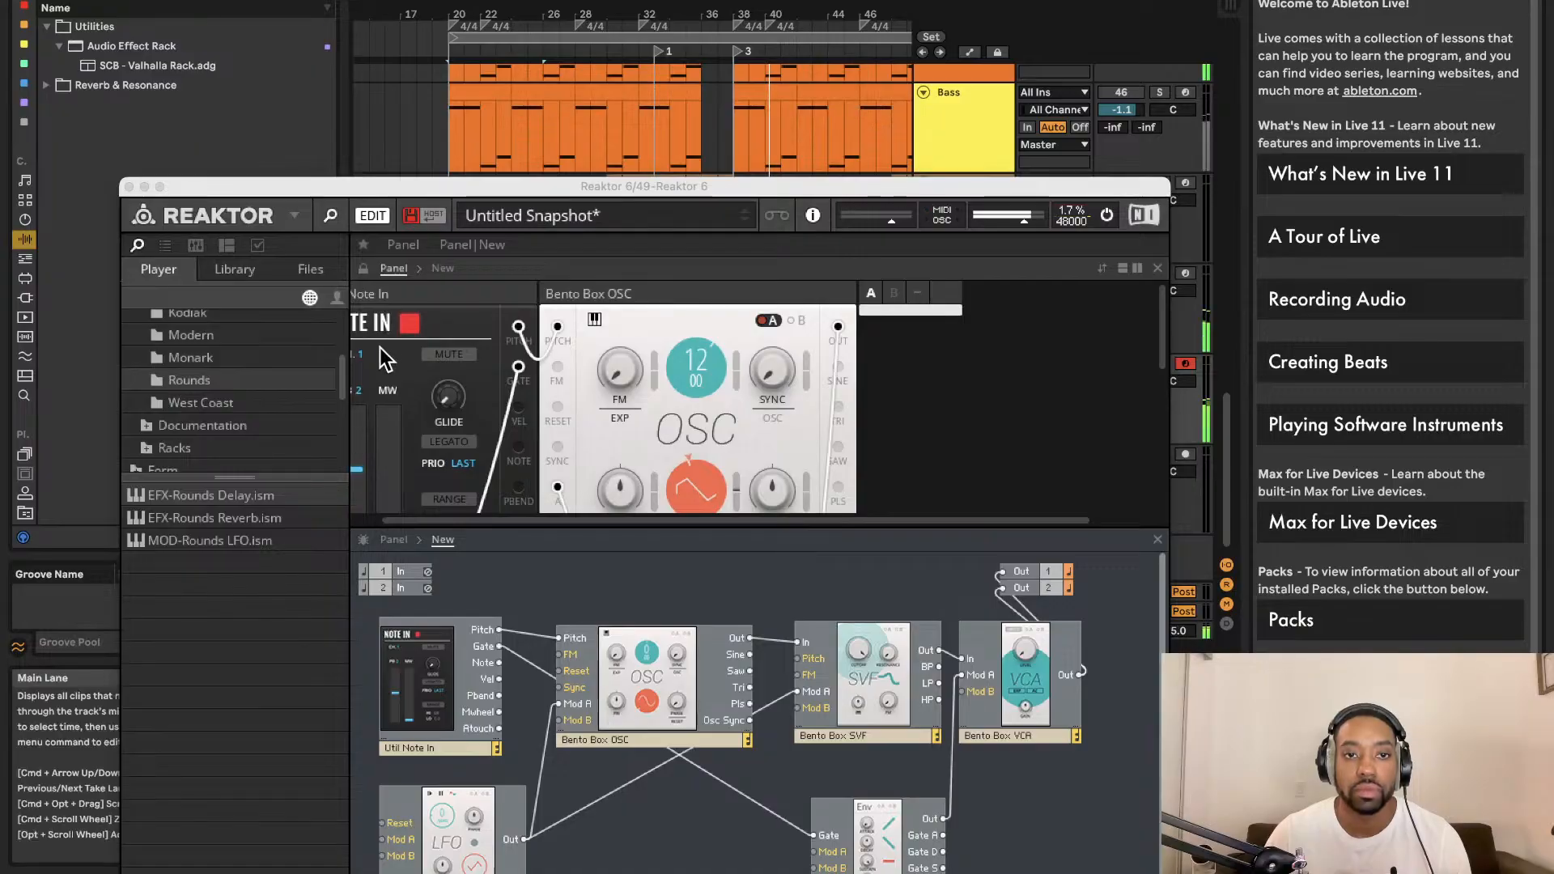
scroll(669, 395, right, 10)
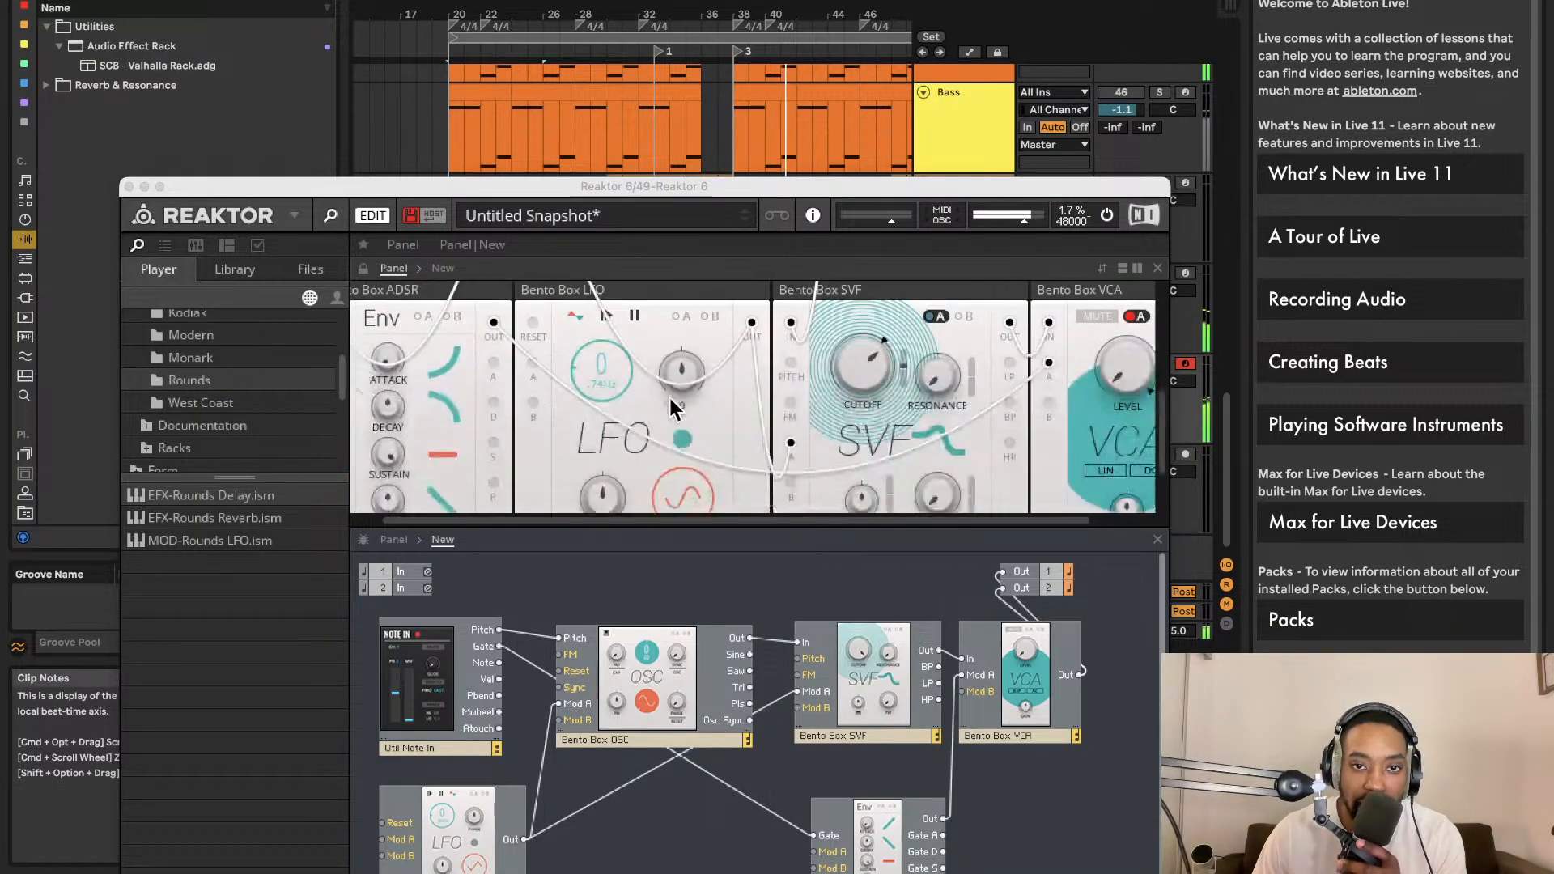
drag(387, 371, 392, 304)
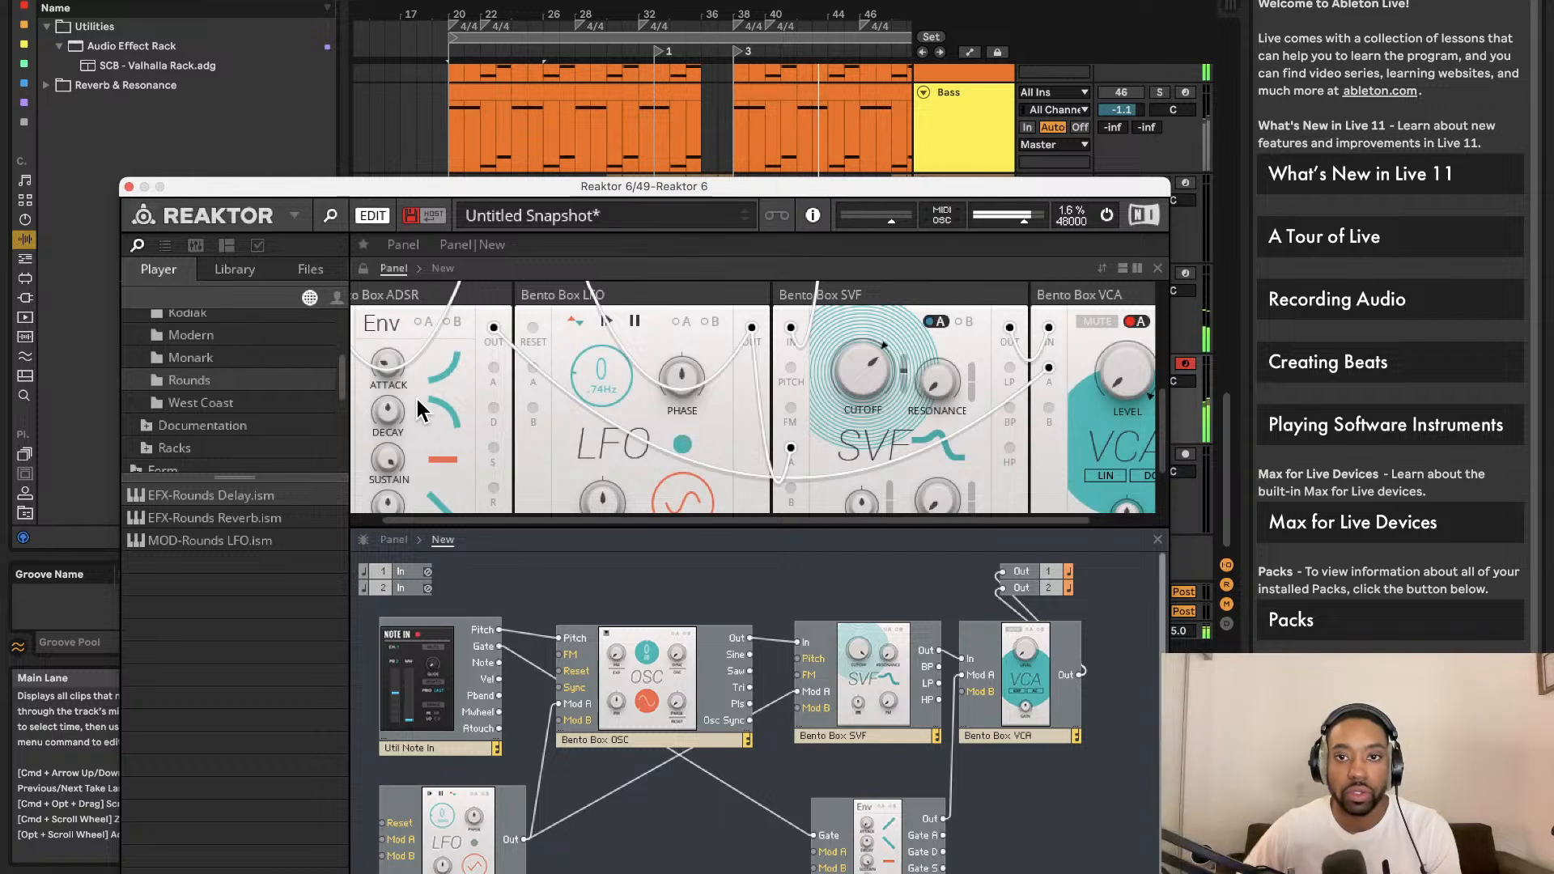
scroll(594, 438, right, 3)
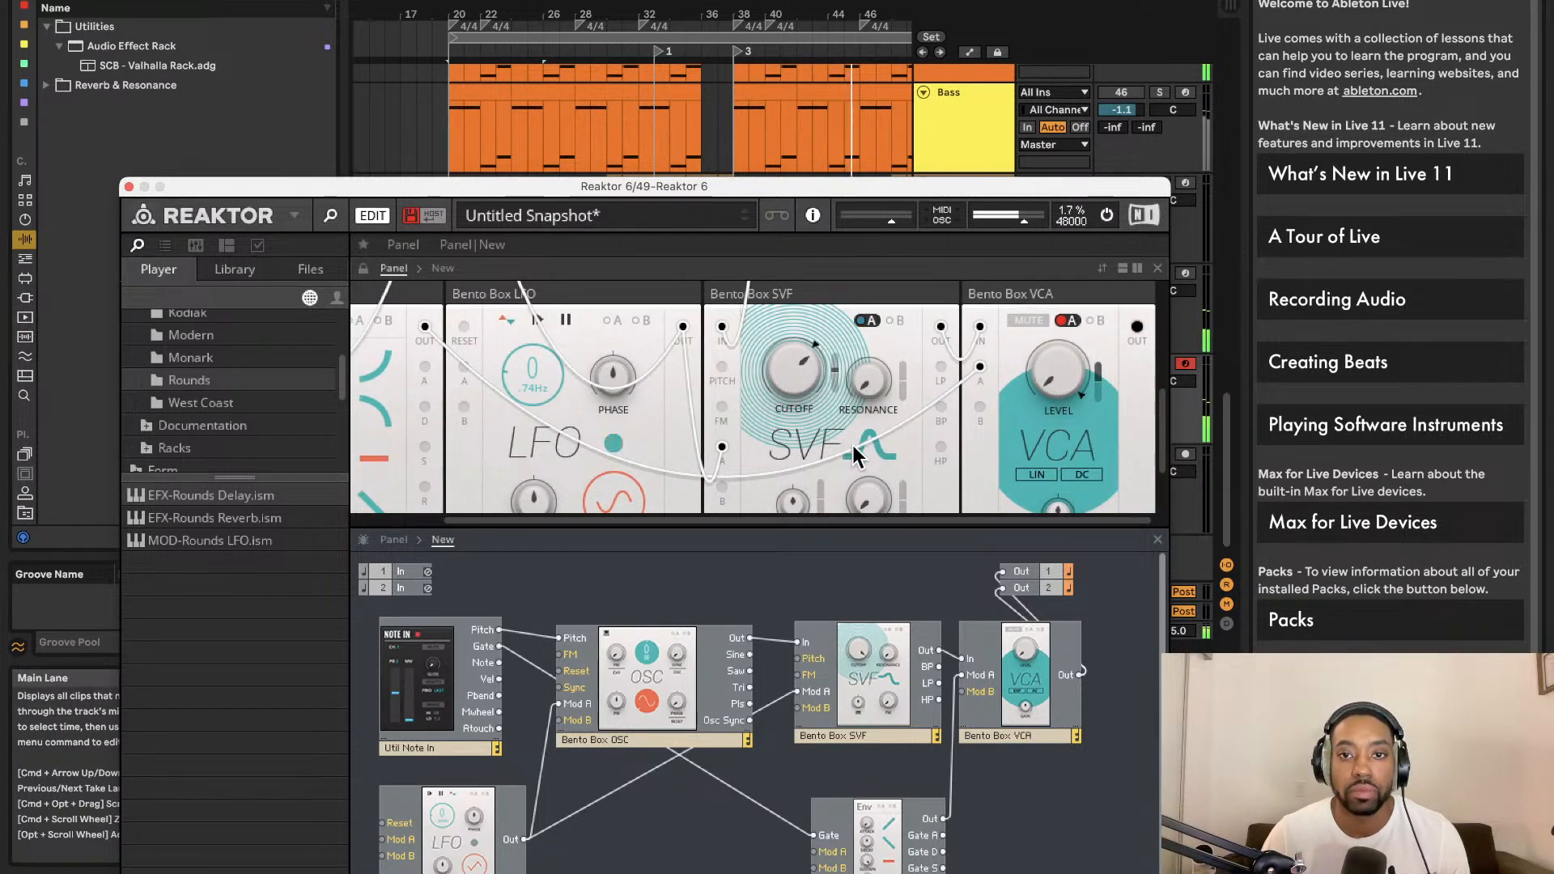
click(130, 187)
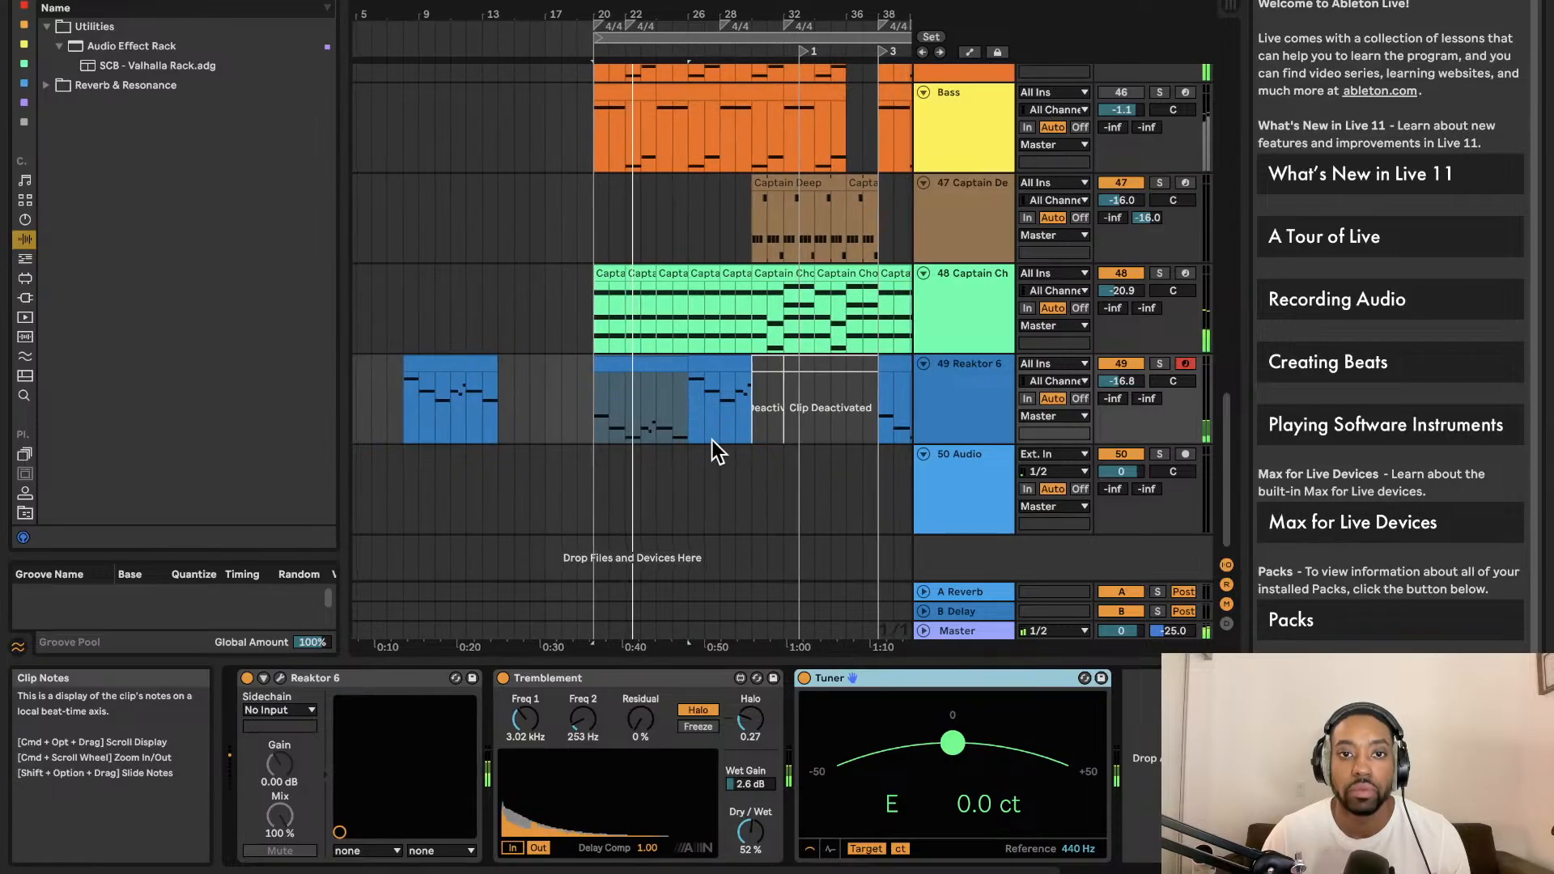
Reopen the Reaktor 6 window, adjust the Bento Box SVF resonance during playback, and close the window
click(279, 678)
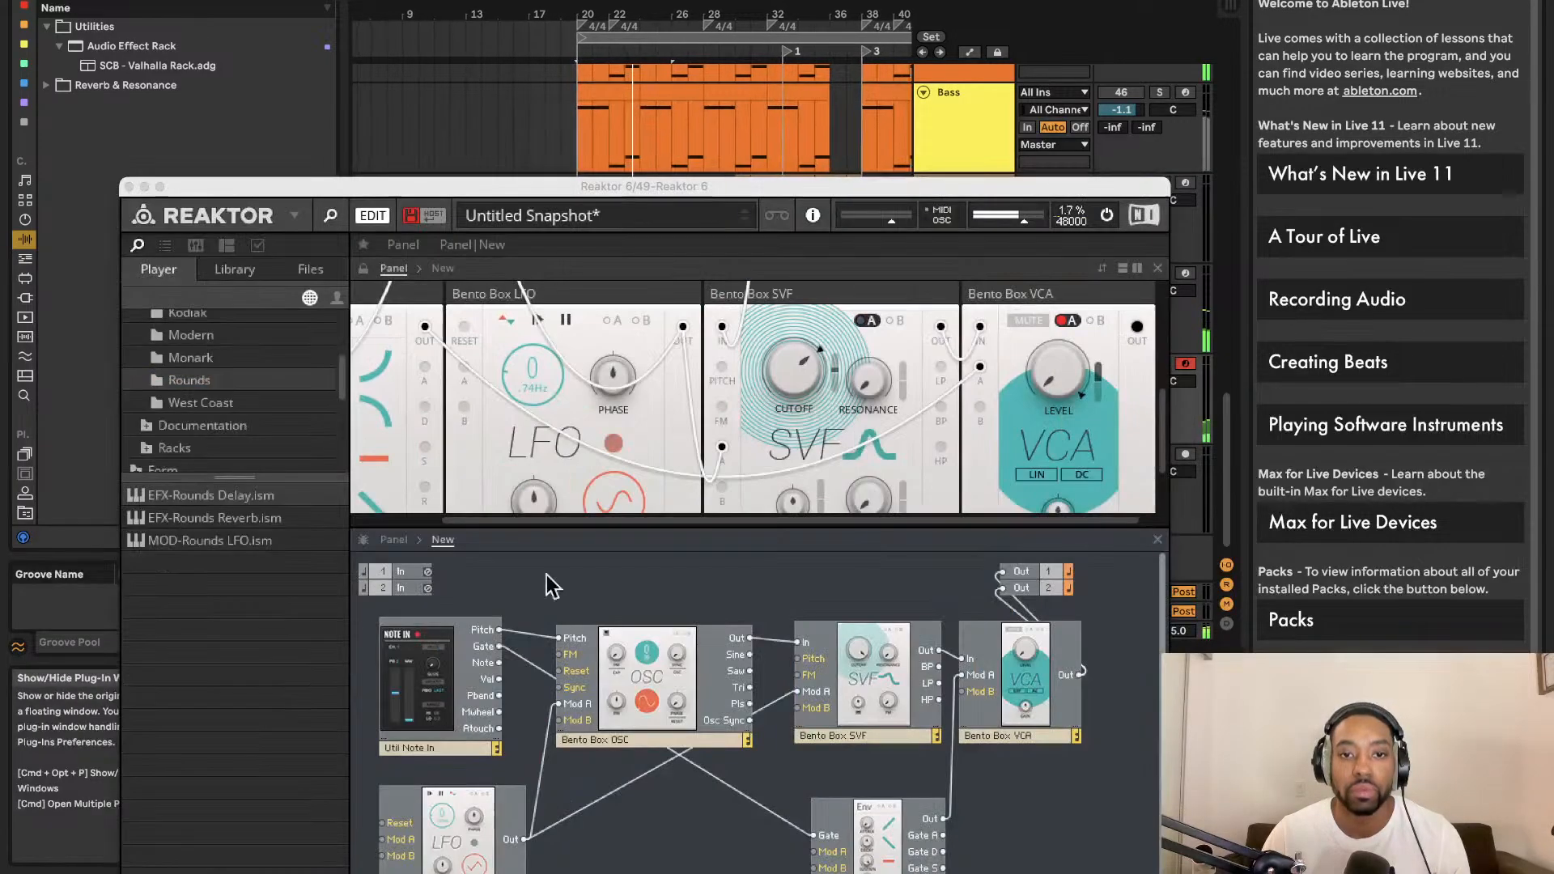
click(862, 392)
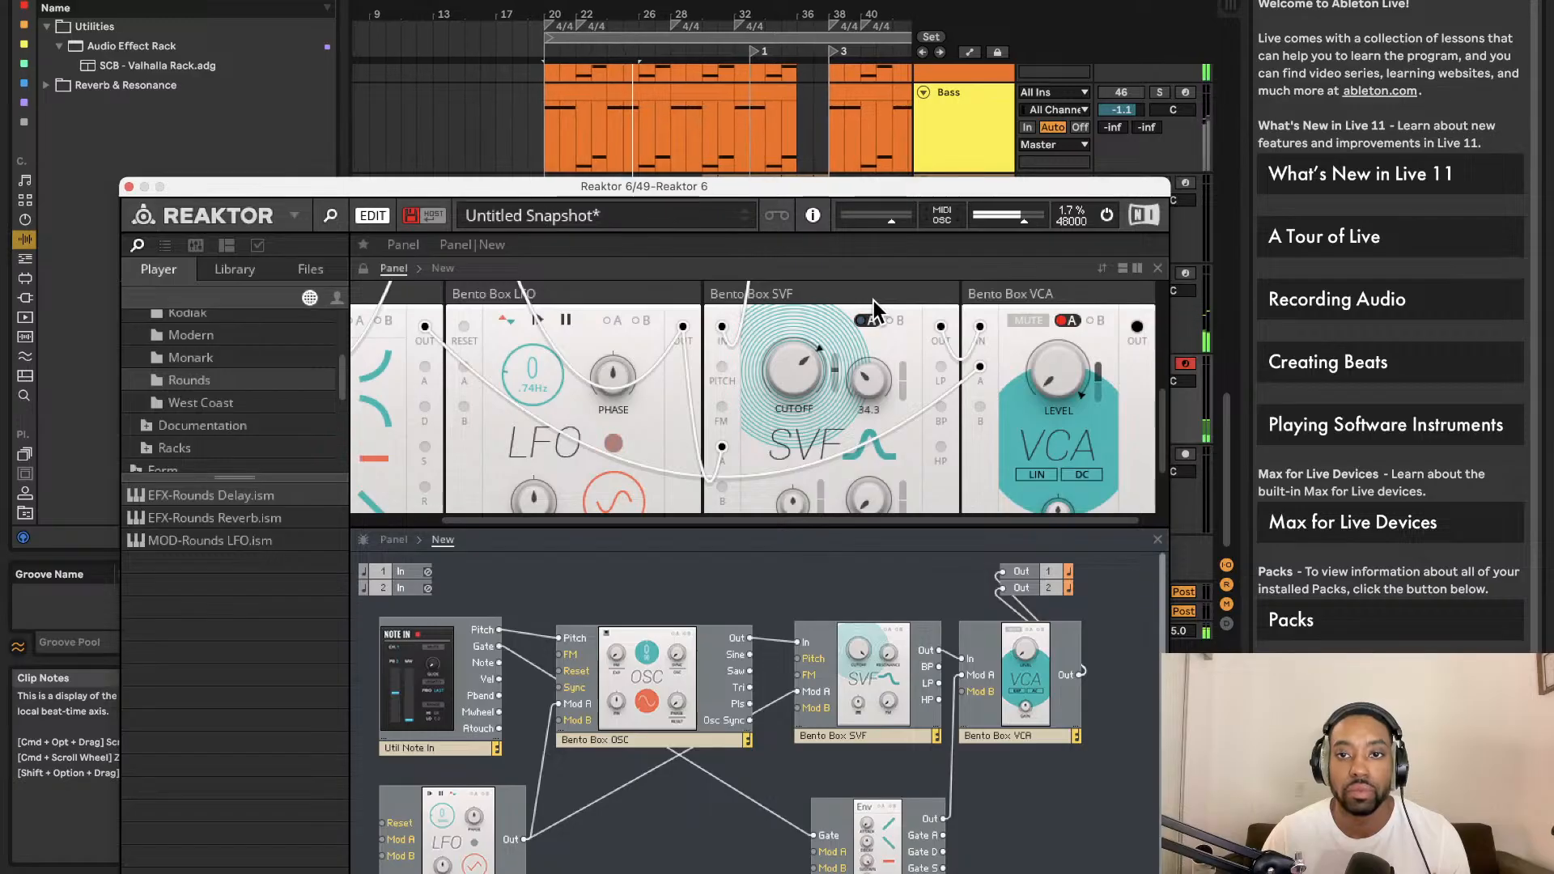
drag(873, 303, 870, 423)
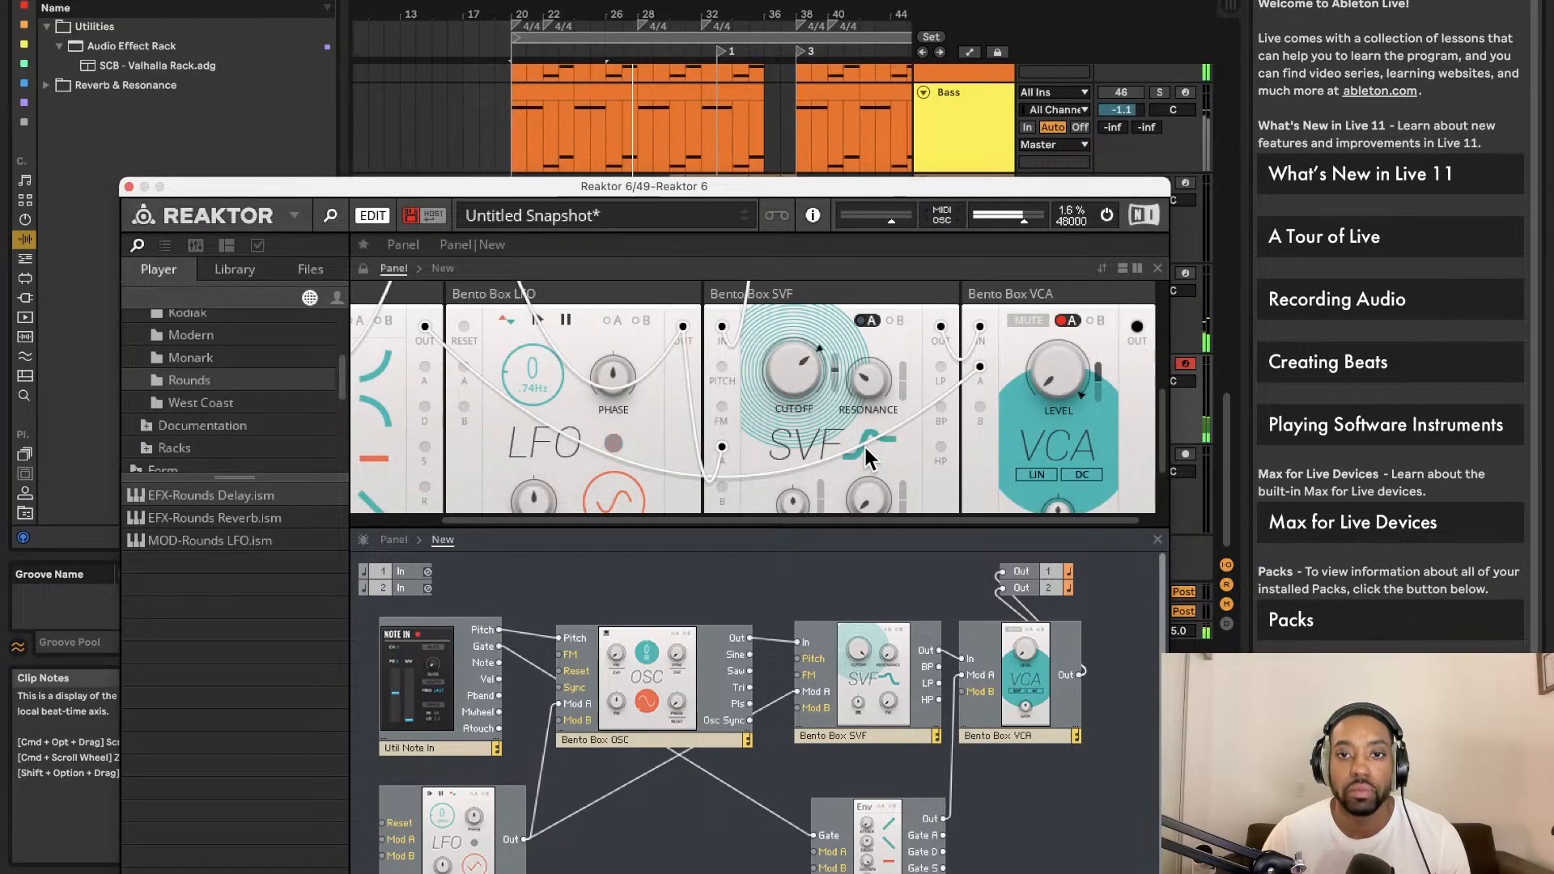
click(872, 378)
scroll(837, 468, down, 2)
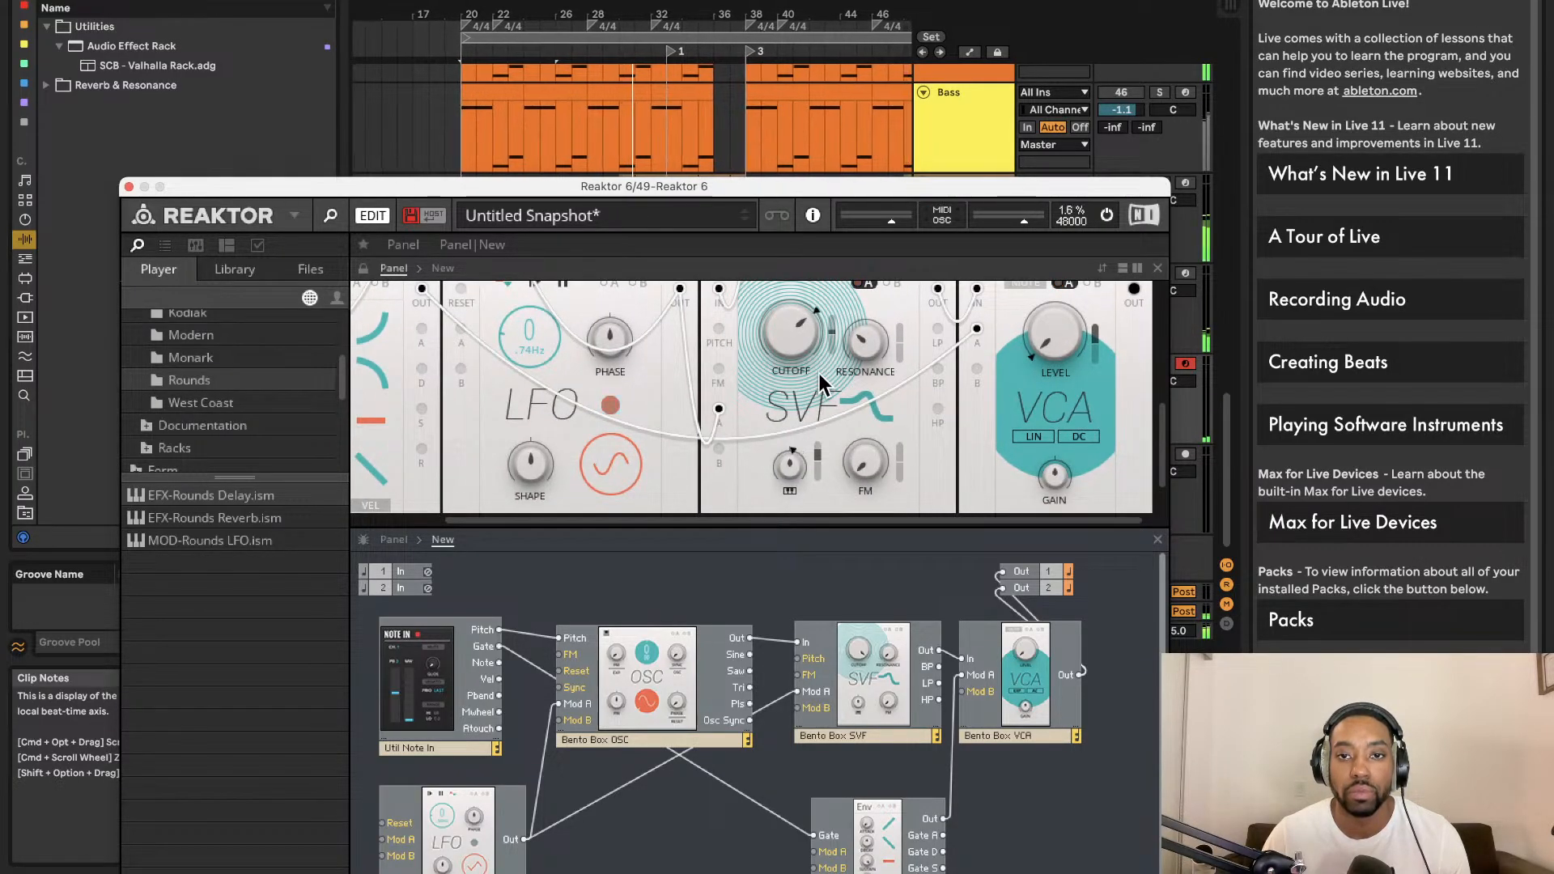
click(128, 187)
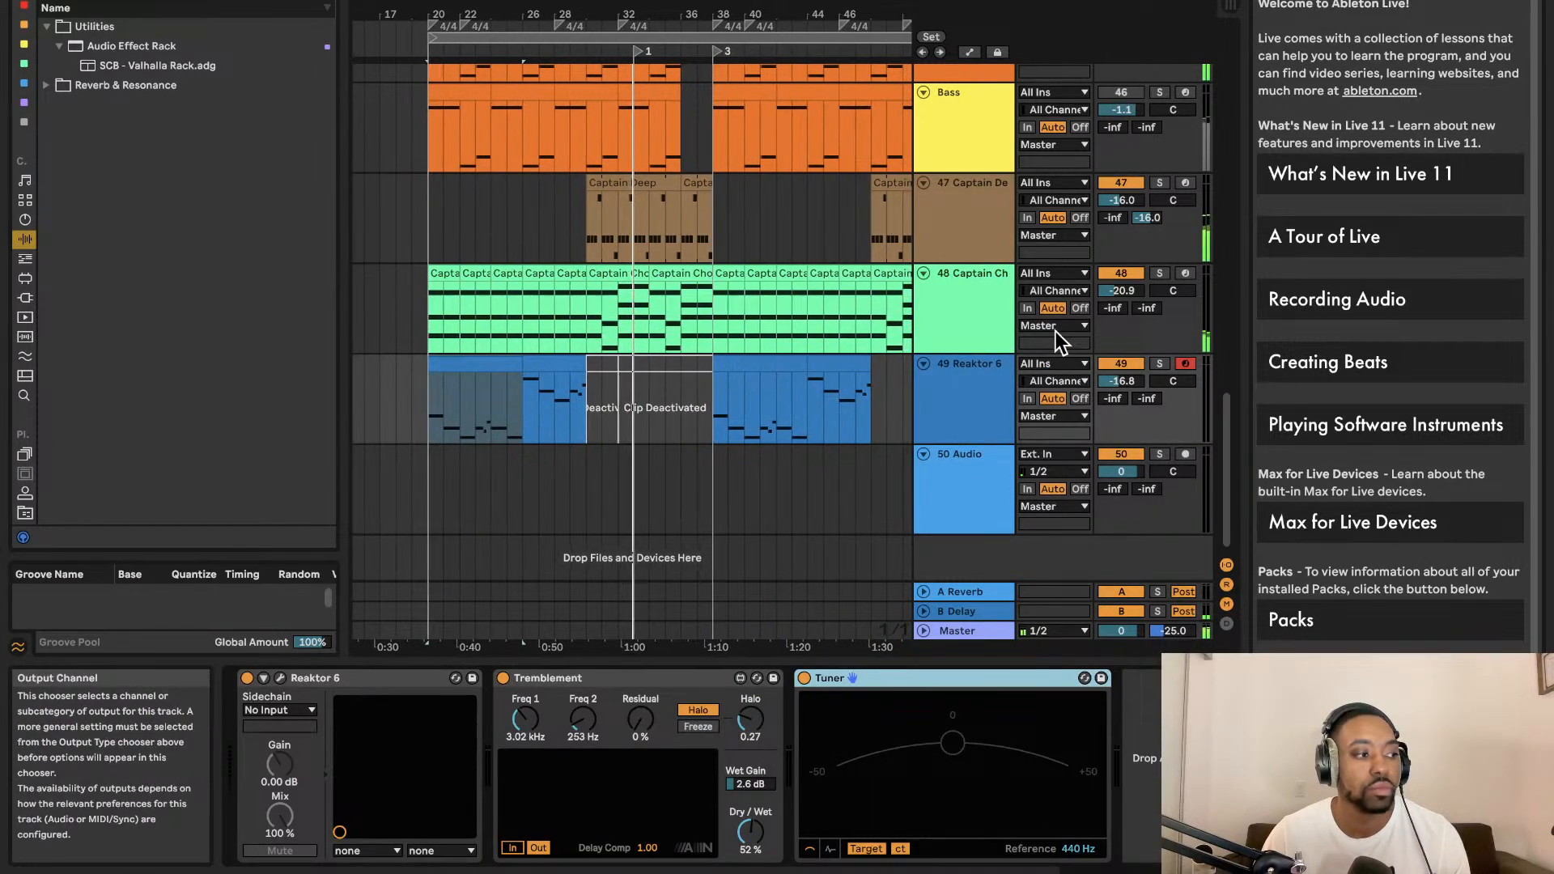
Deactivate the Smack Kick clips from bar 17 to bar 38
scroll(963, 274, up, 10)
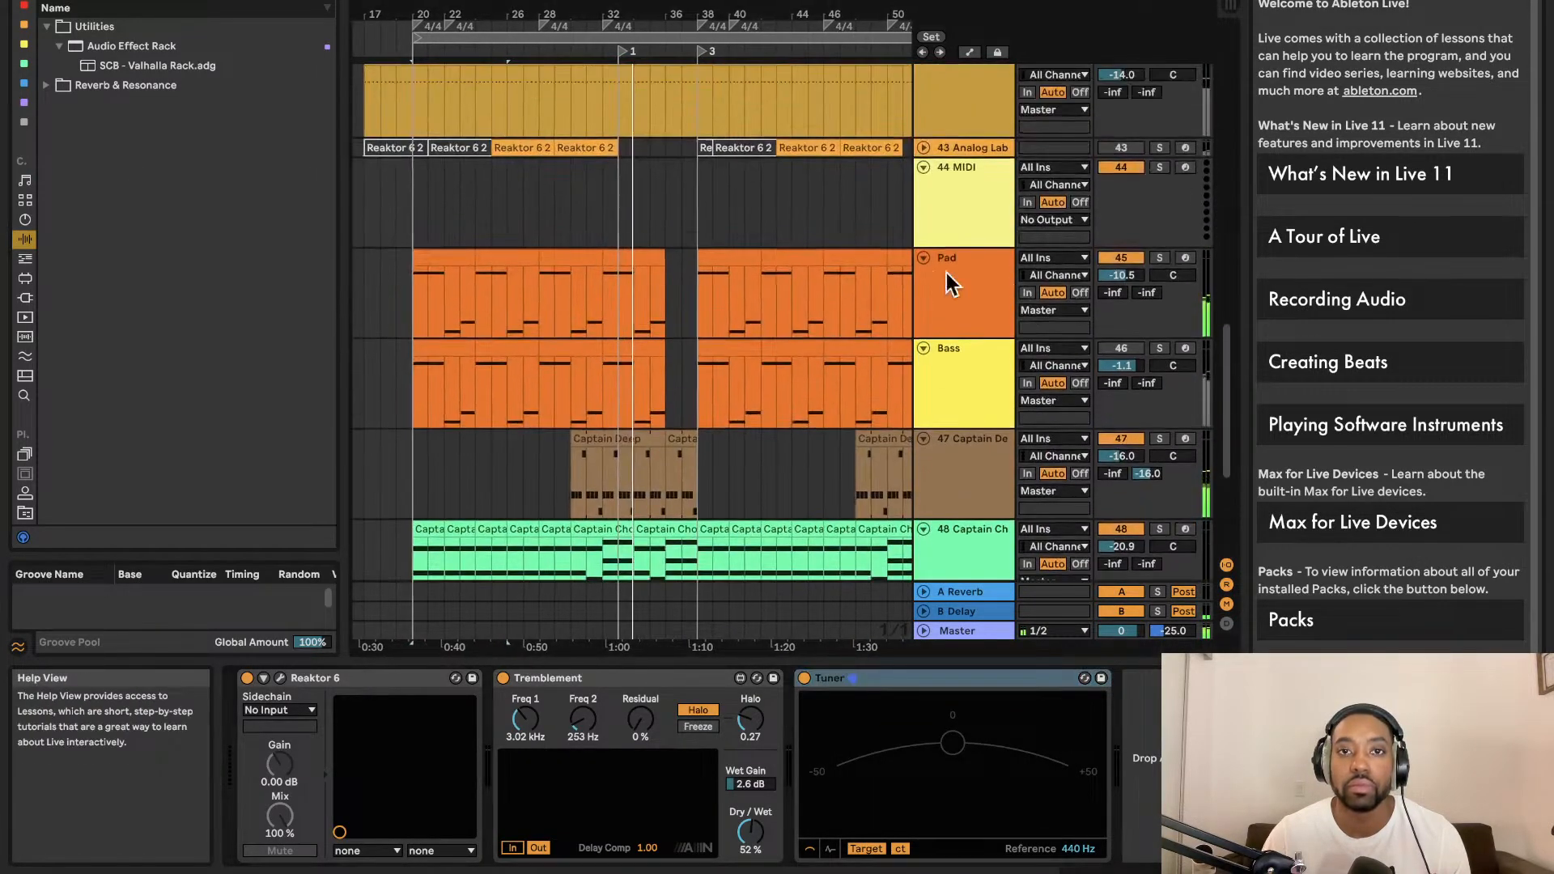
scroll(875, 251, left, 3)
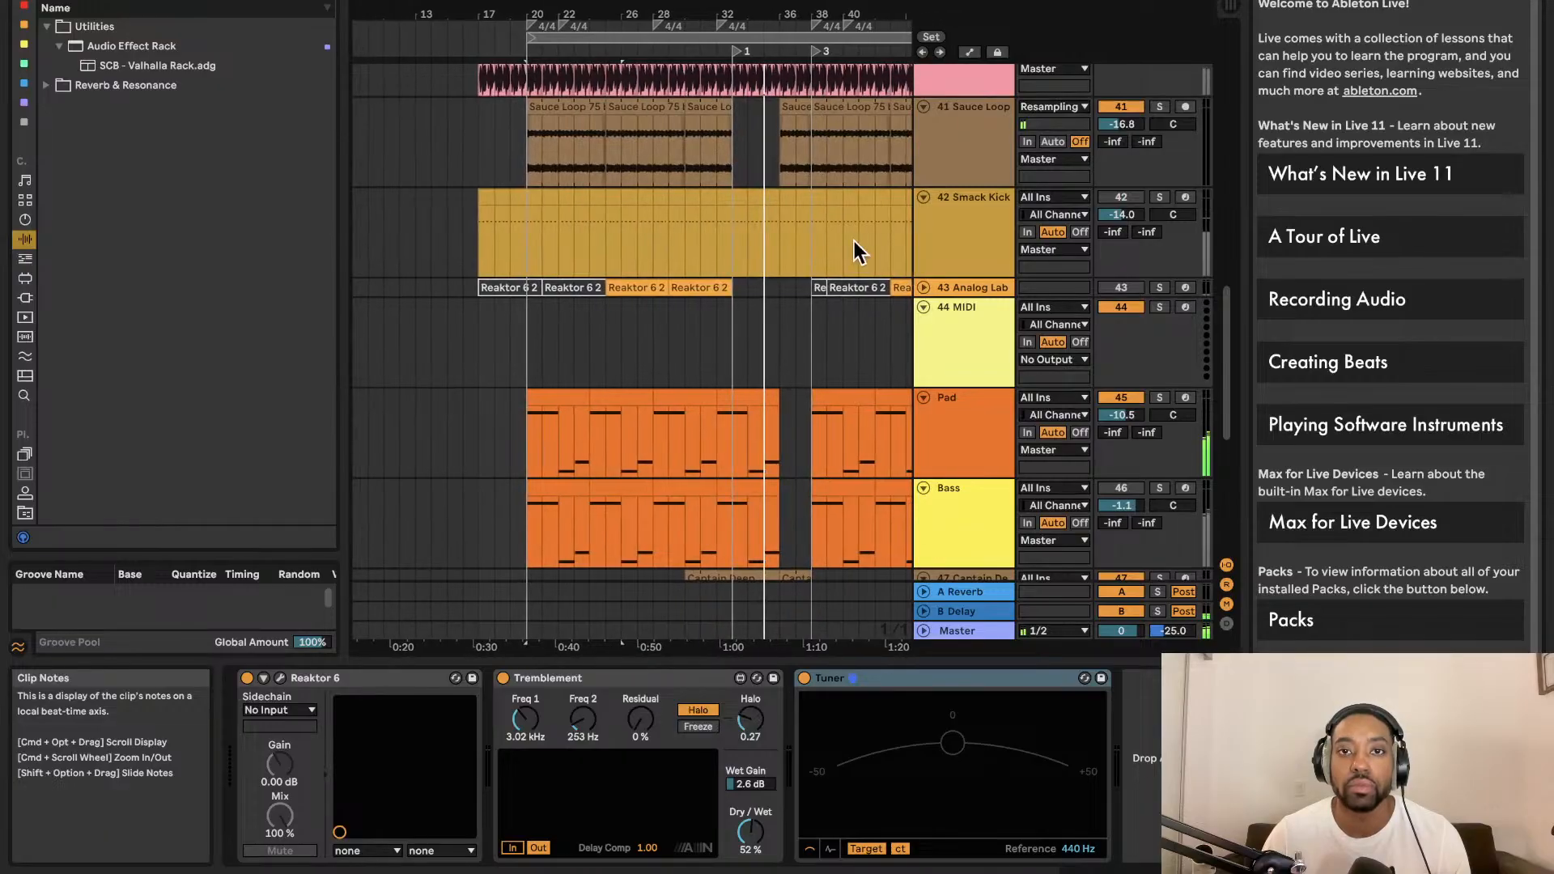
click(1115, 199)
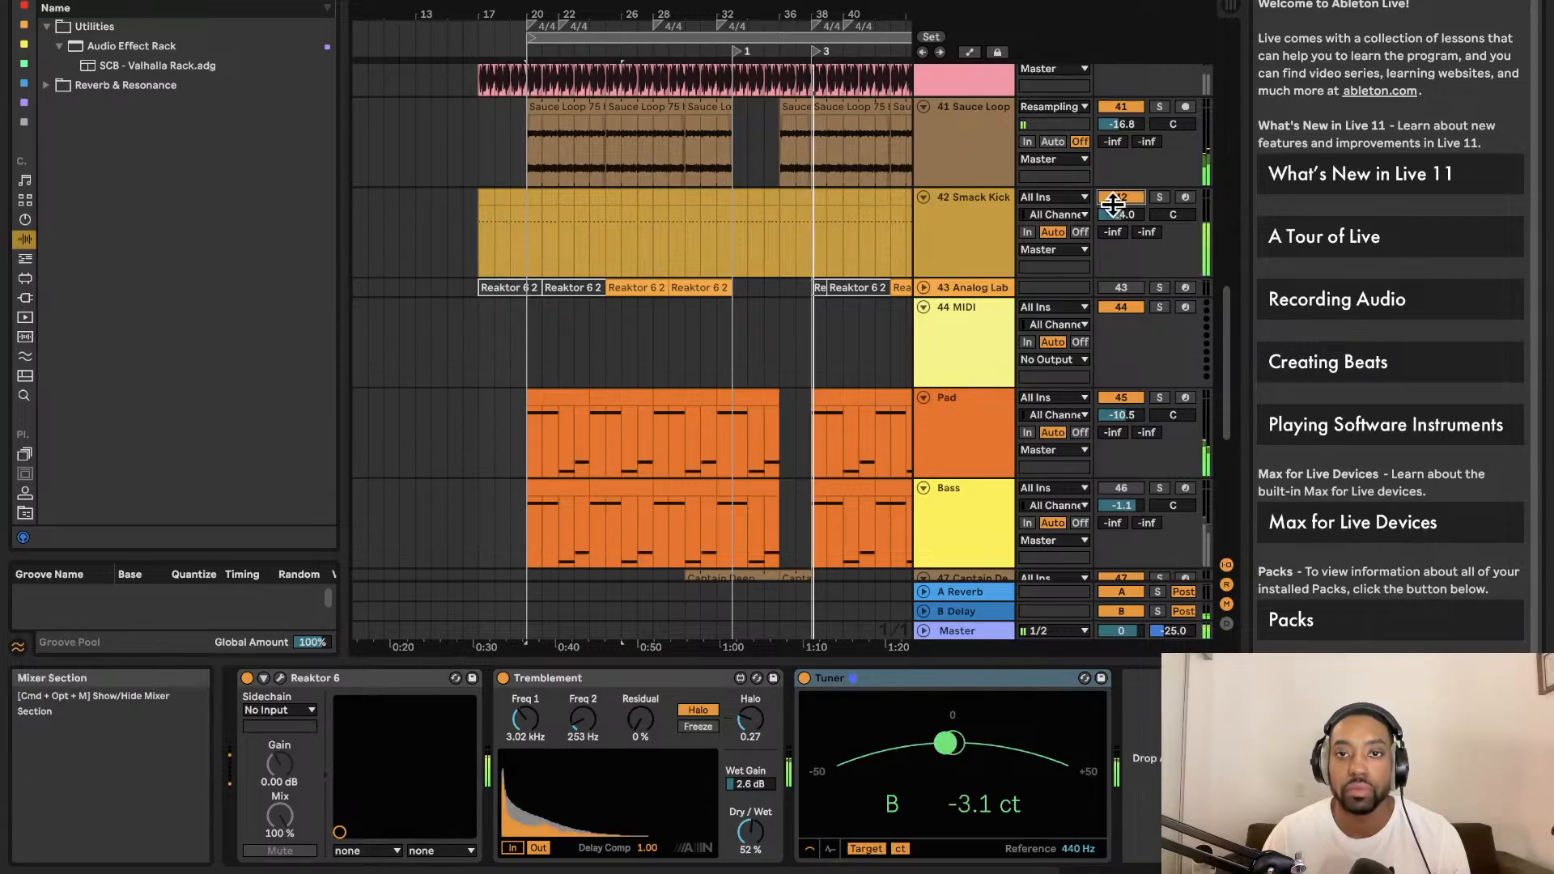
click(801, 198)
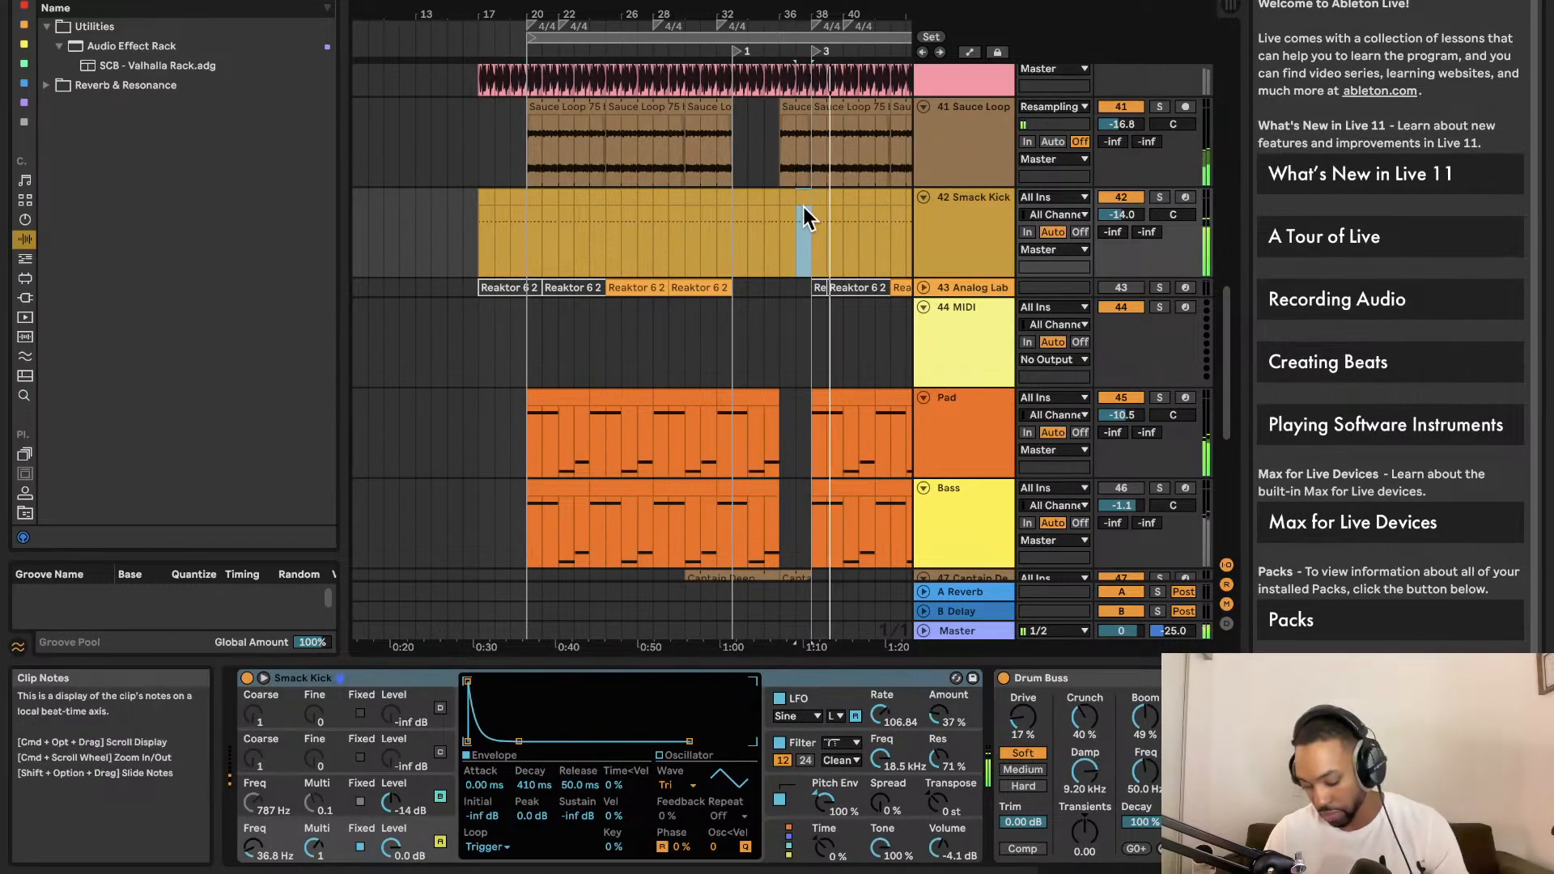
mouse_move(803, 198)
mouse_down()
mouse_move(717, 265)
mouse_move(460, 228)
mouse_move(619, 197)
mouse_move(775, 197)
mouse_up()
click(473, 199)
key(0)
Duplicate the Reaktor 6 clips at bar 38 to bar 48 and deactivate the copy running from bar 48 to bar 54
scroll(787, 217, right, 2)
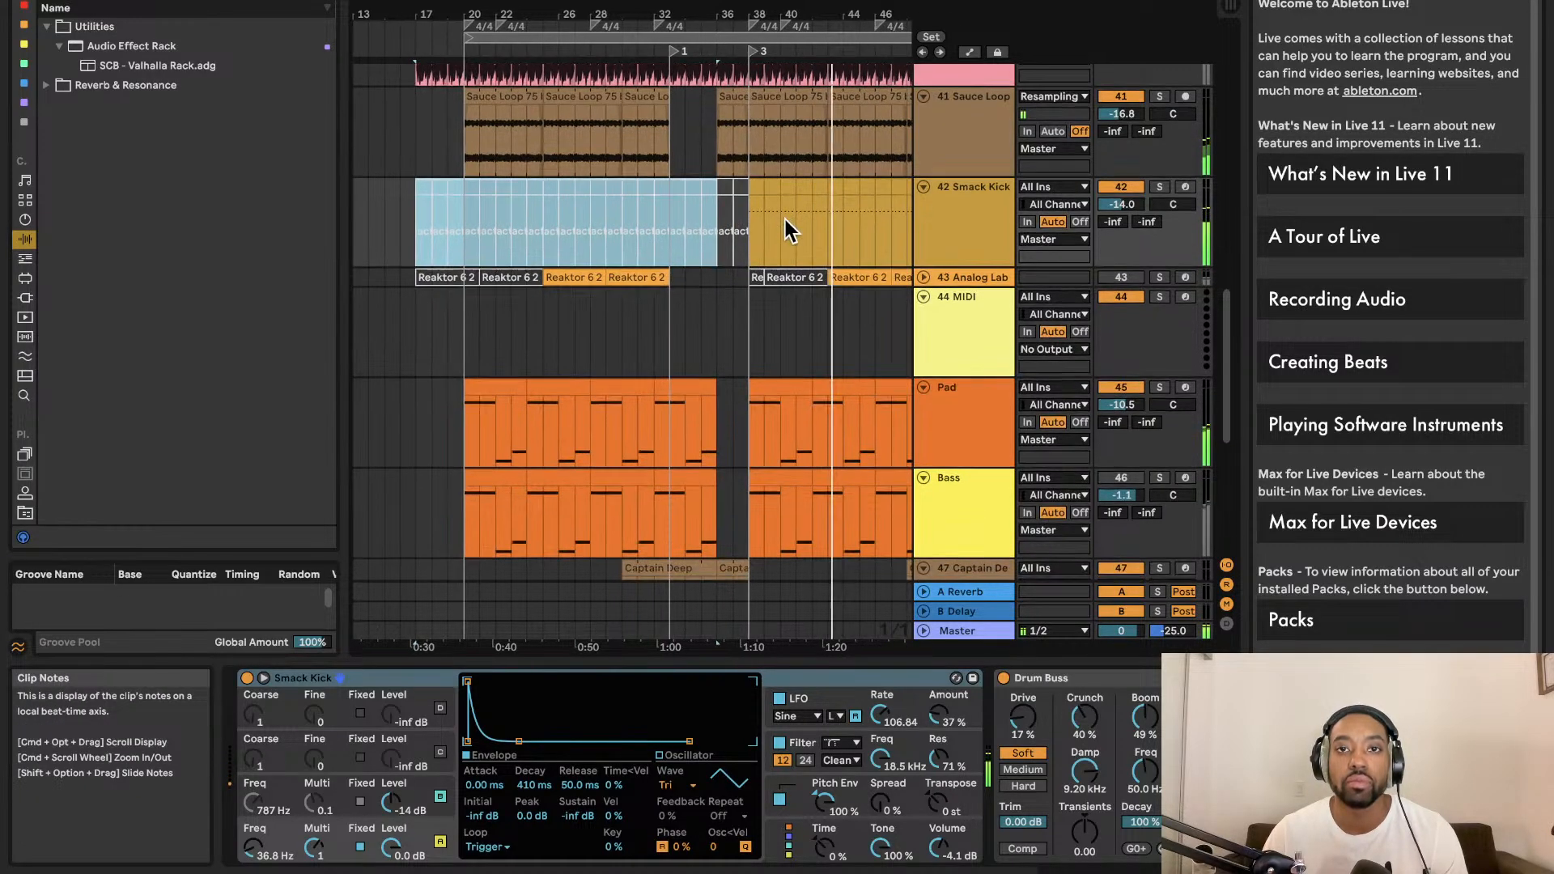
scroll(769, 235, right, 4)
scroll(642, 277, up, 3)
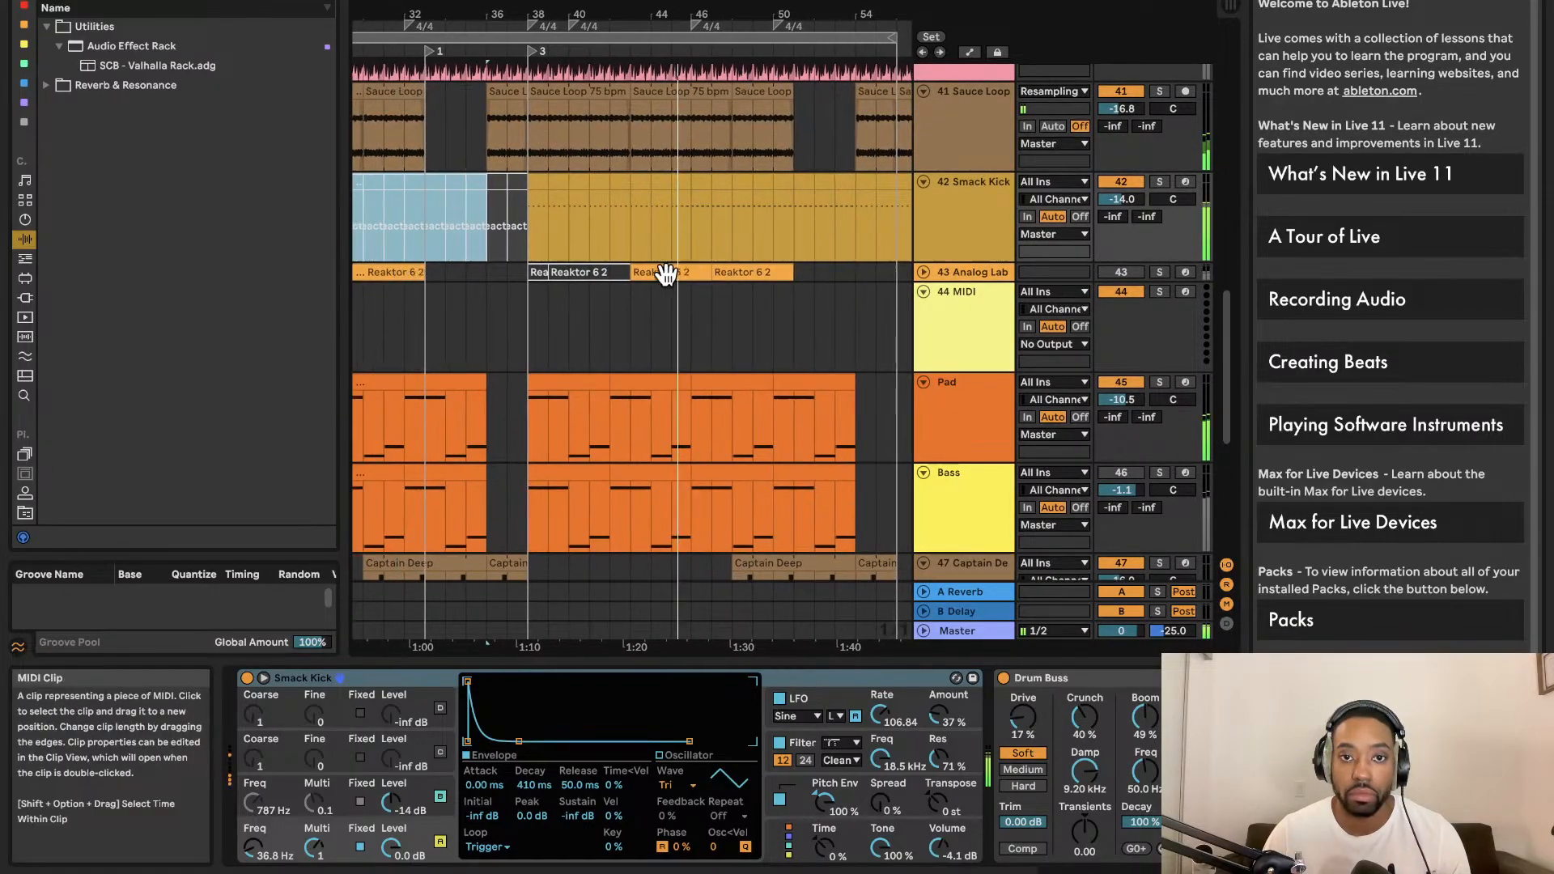
scroll(664, 276, down, 8)
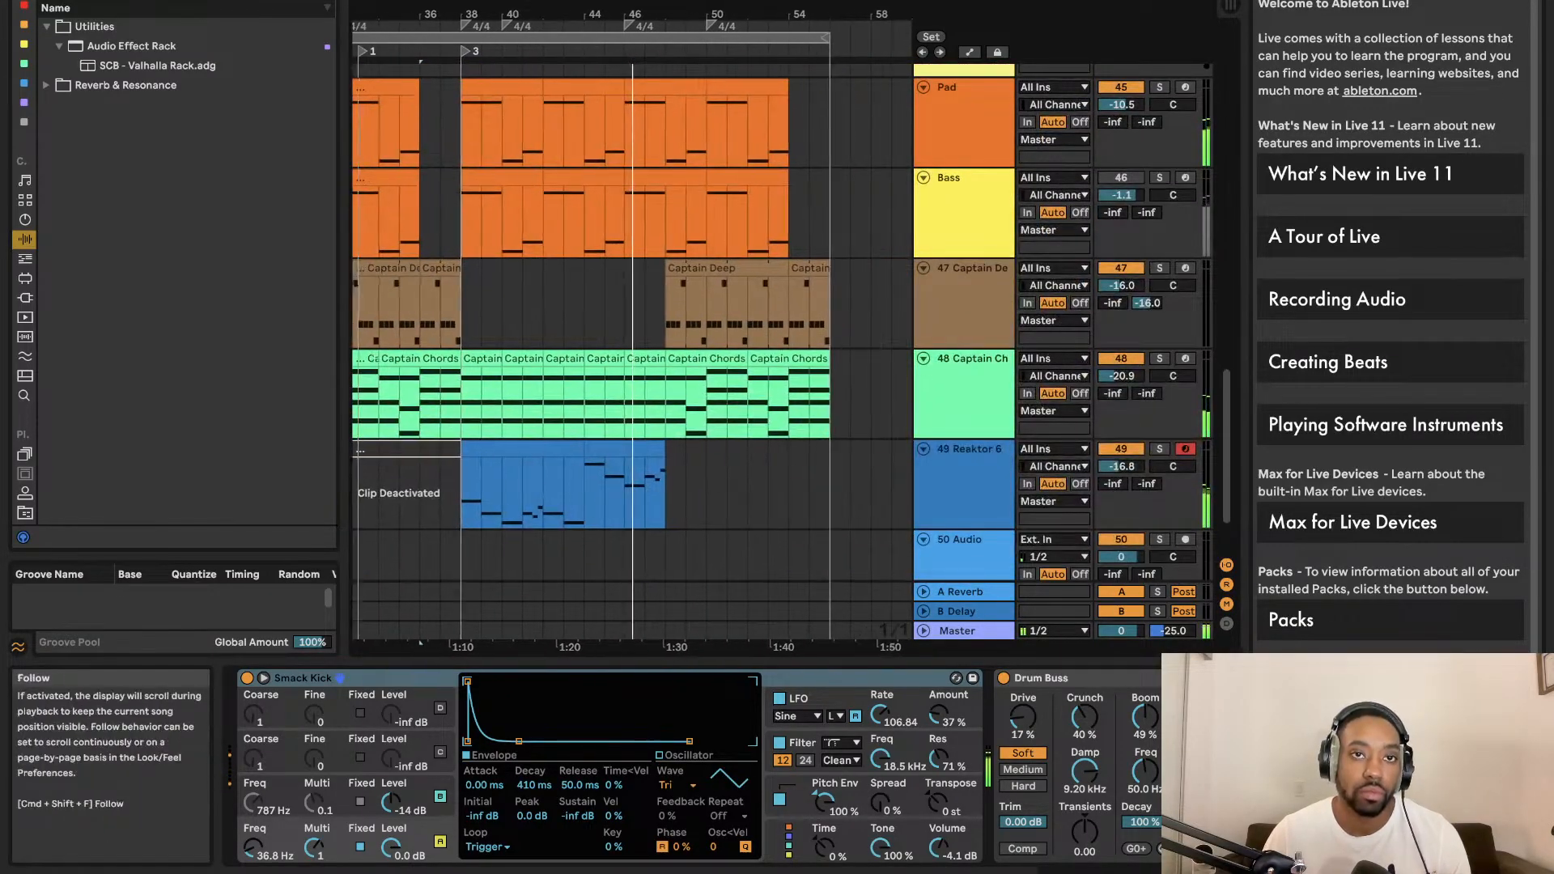
click(550, 453)
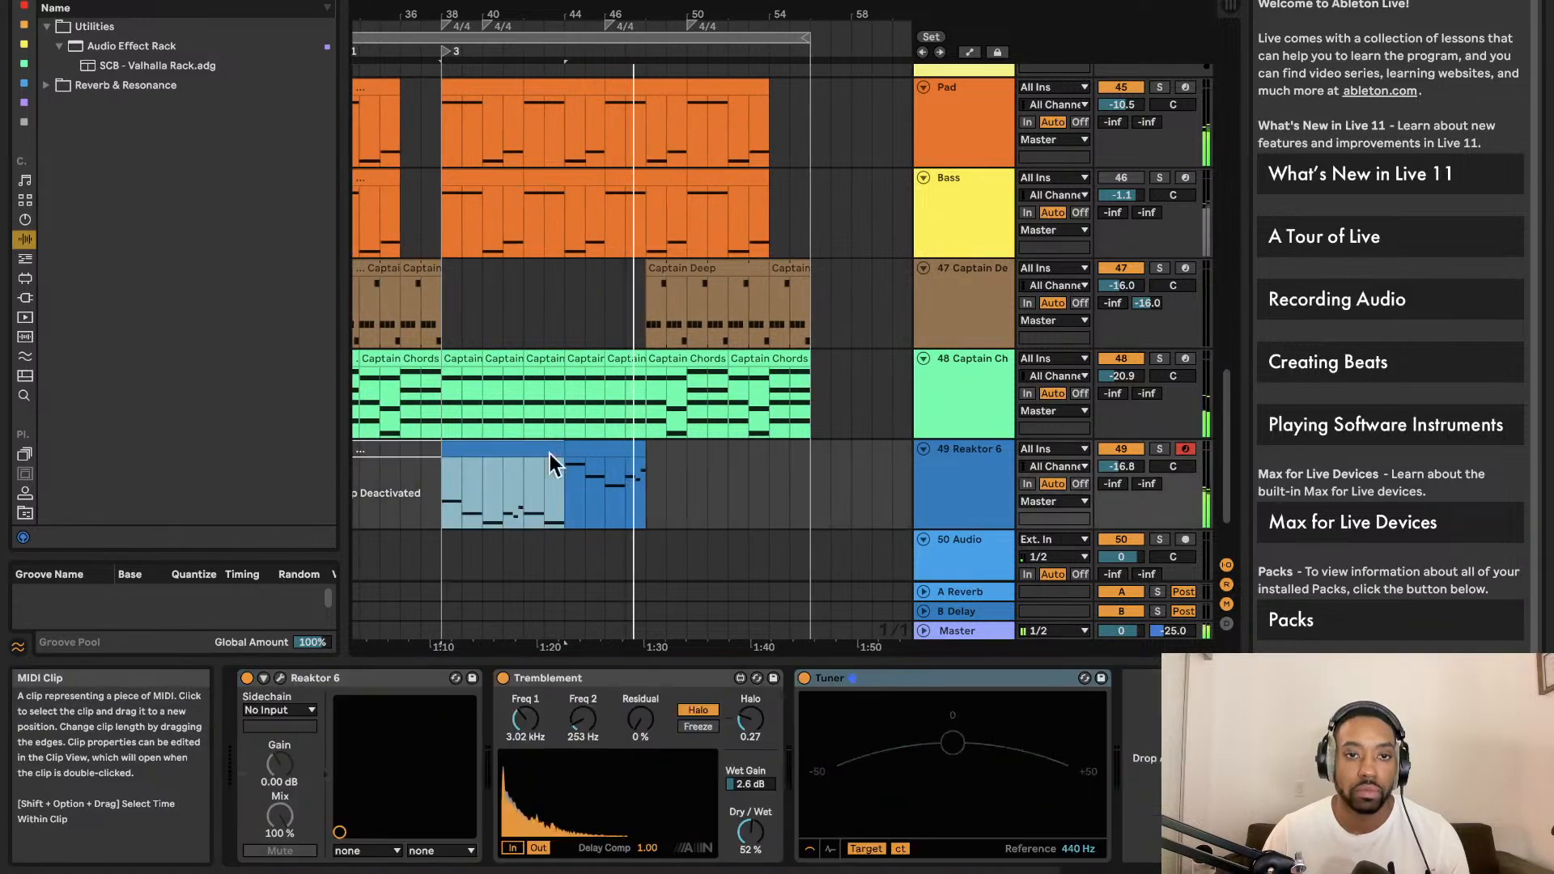
key(super+d)
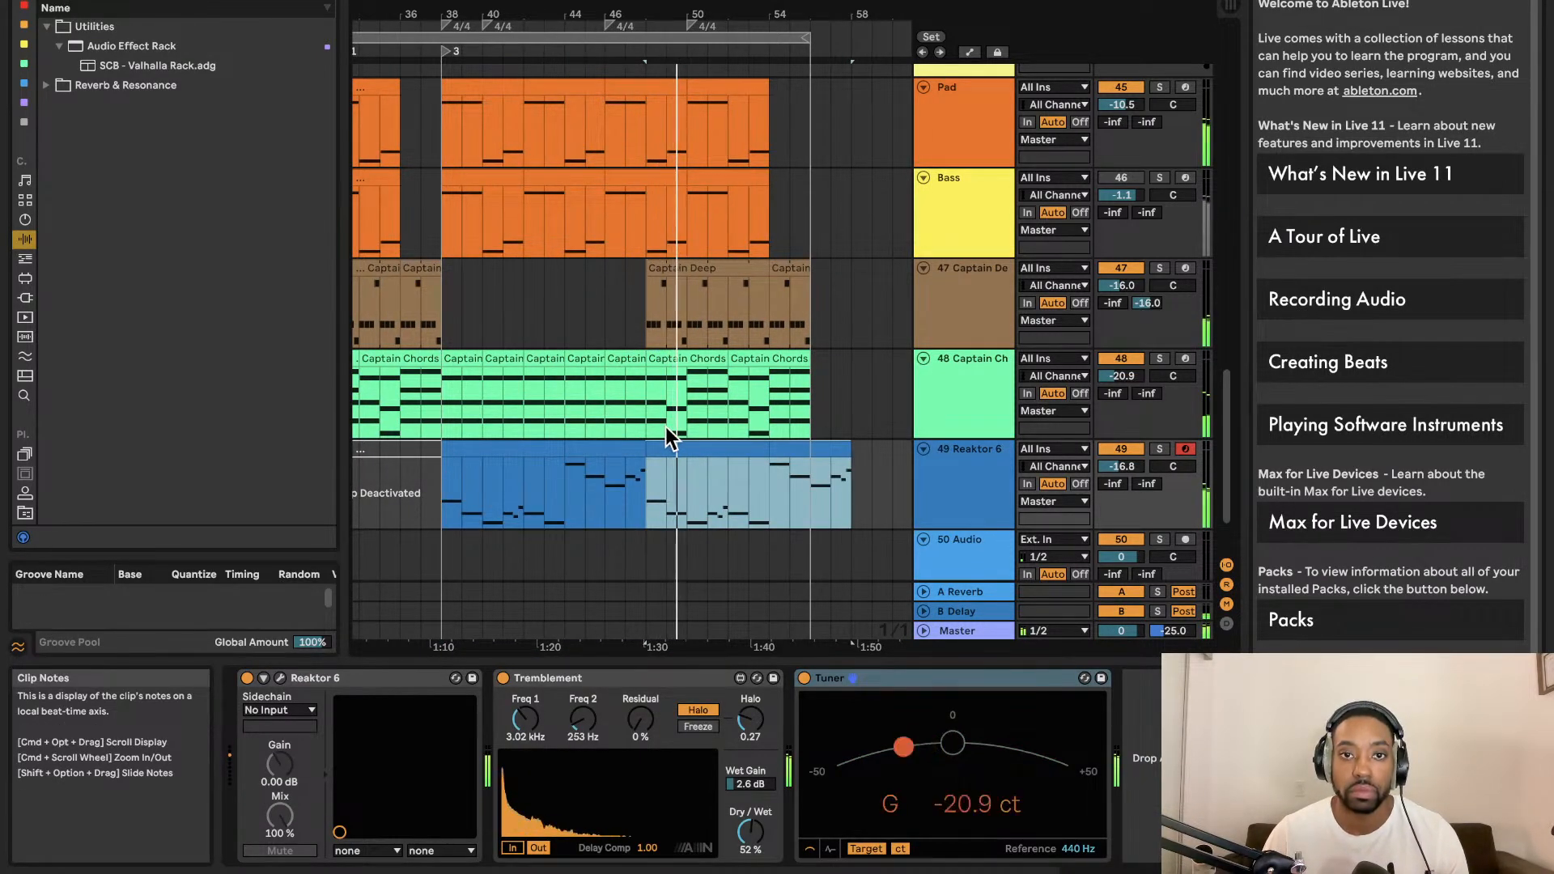
click(750, 451)
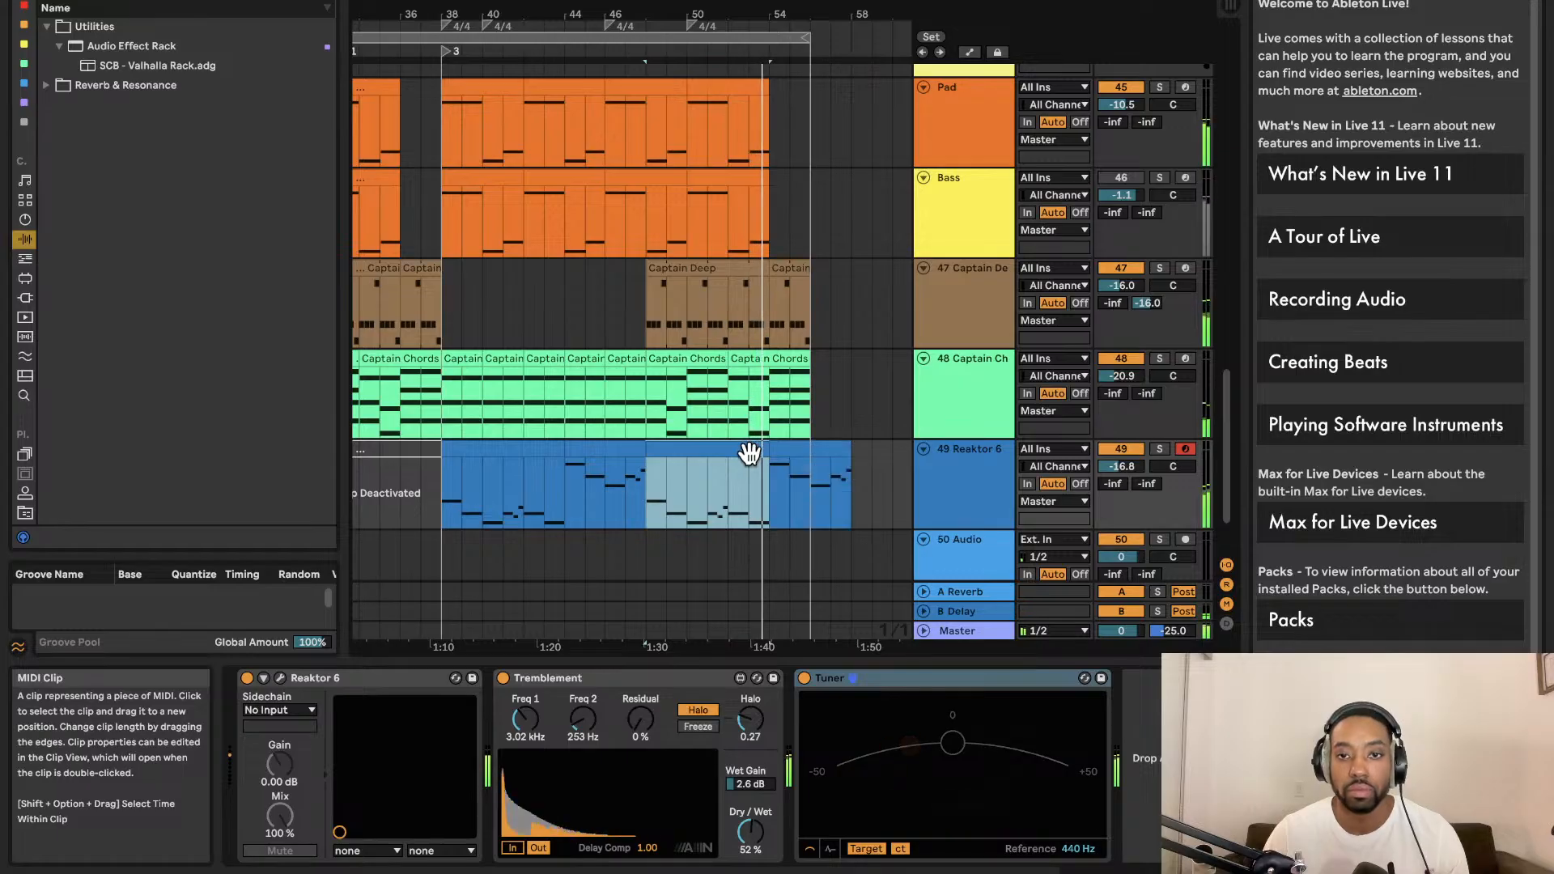
key(0)
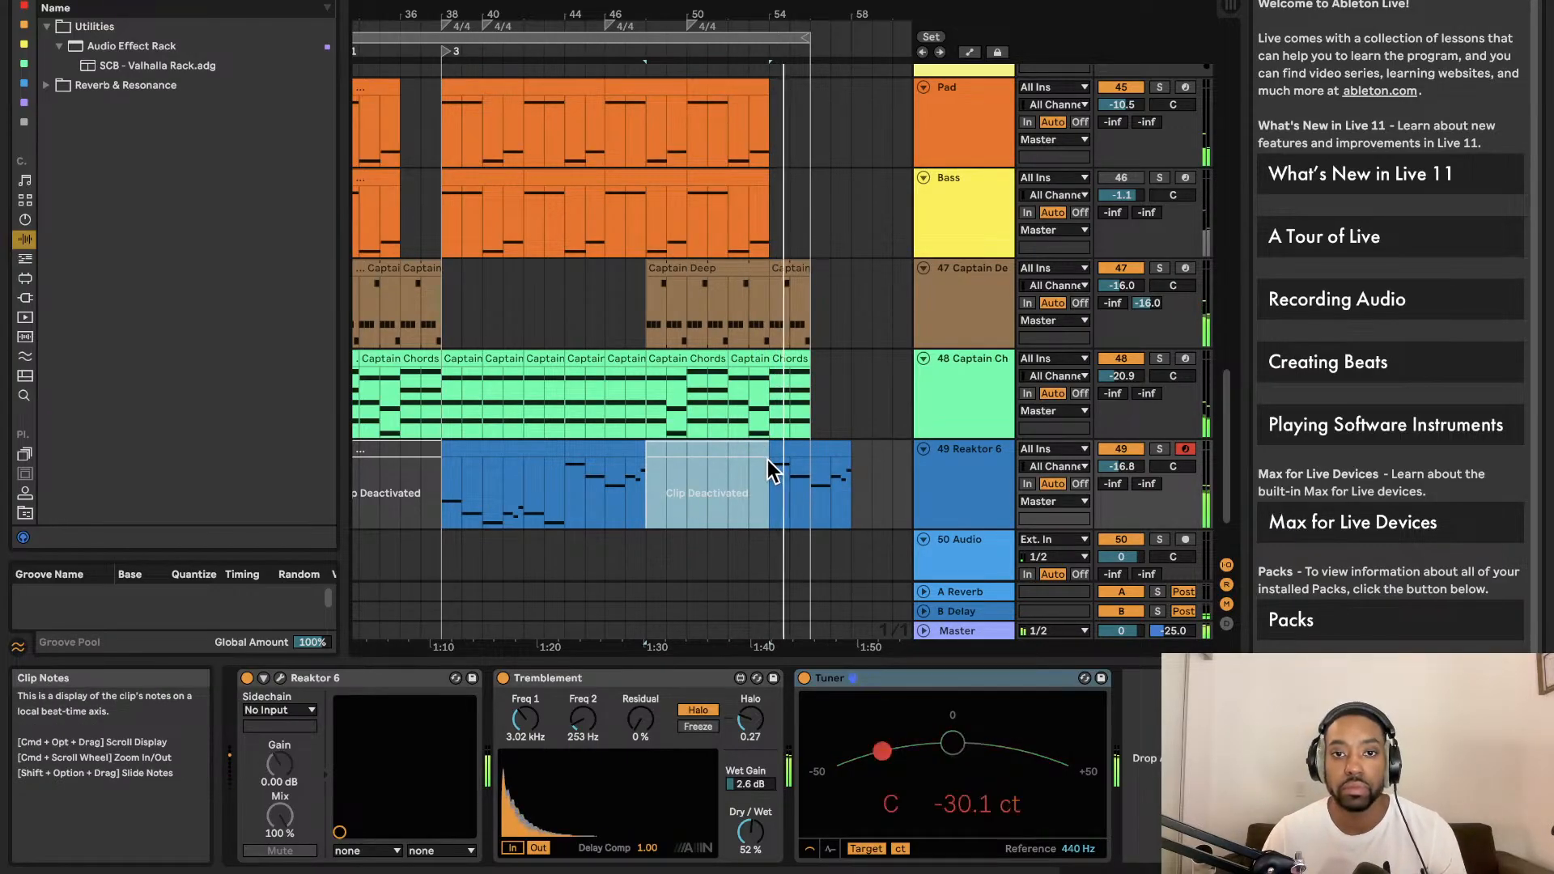
Deactivate the last Reaktor 6 clip, running from bar 54 to bar 58
click(787, 448)
key(0)
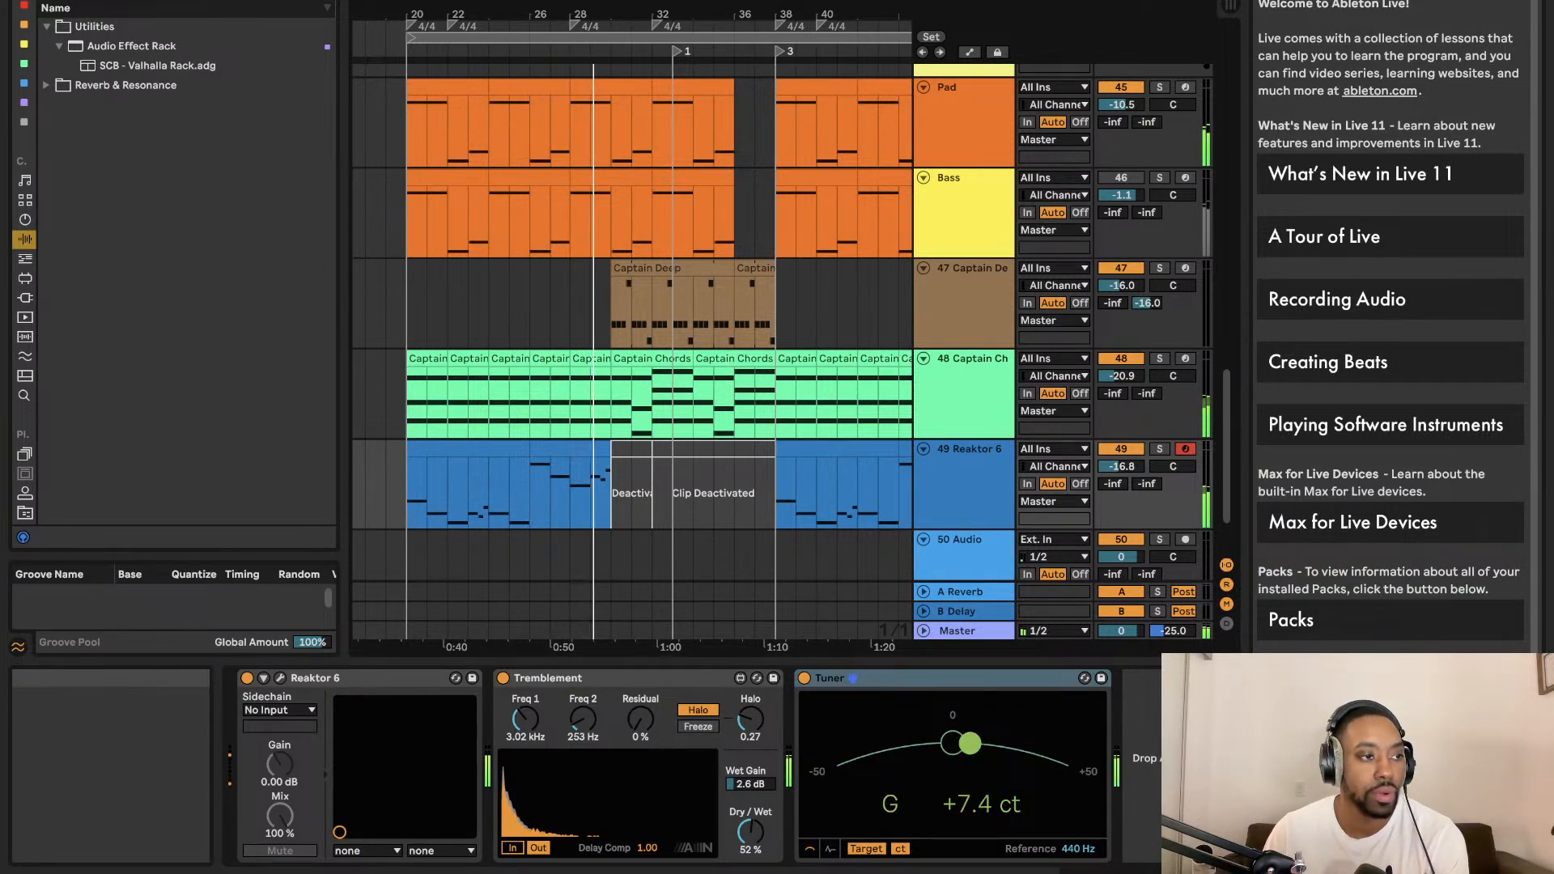
Find RC-20 Retro Color among the plug-ins with the search term "rc" and add it to the Reaktor 6 track
key(BackSpace)
click(27, 319)
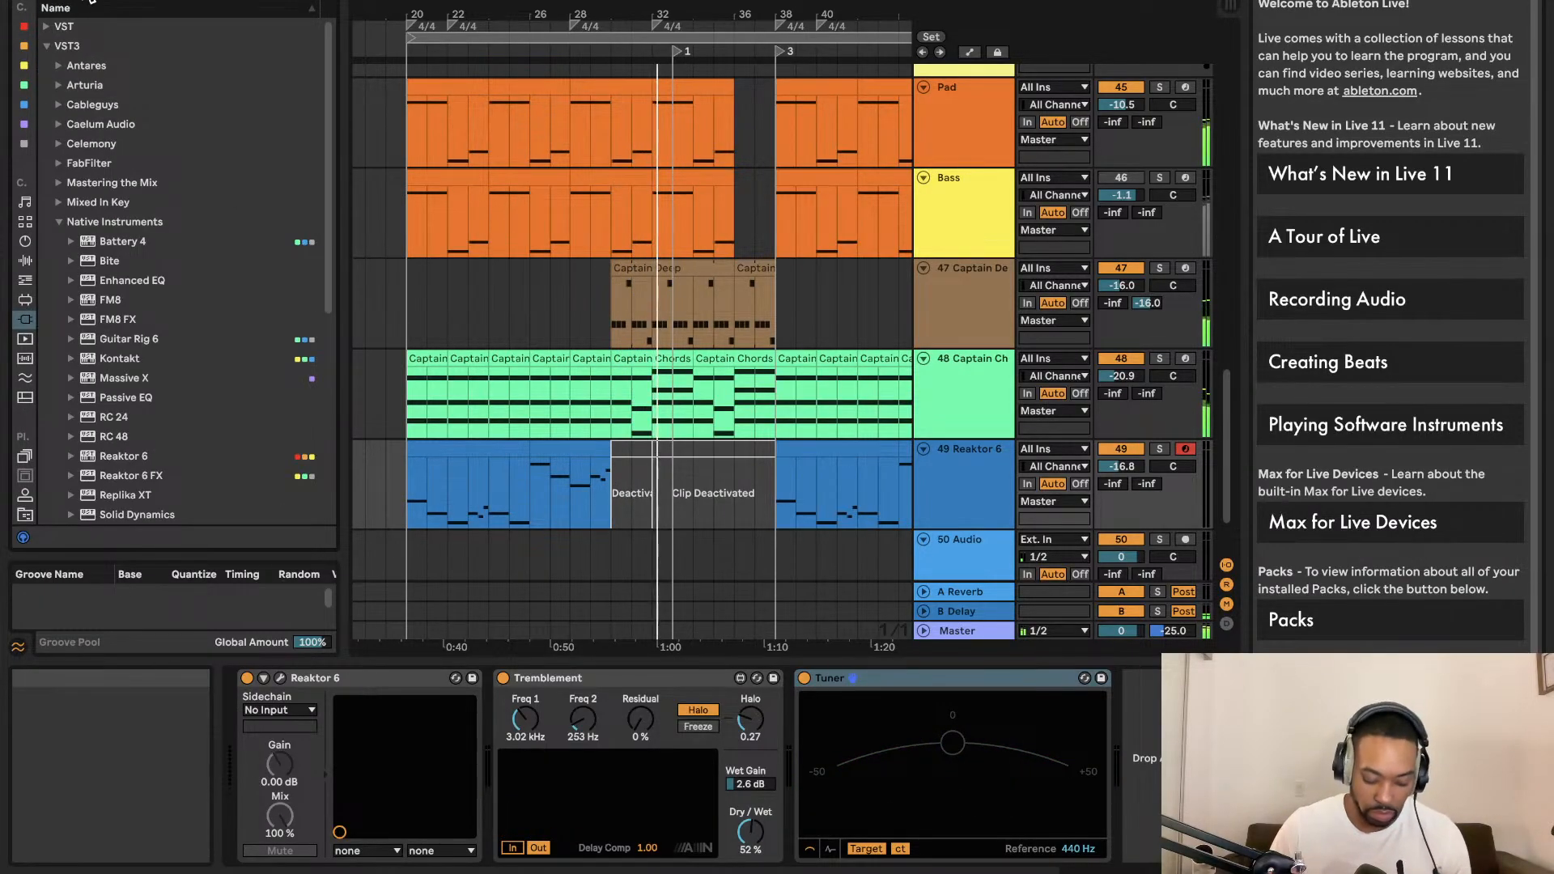
text(rc)
click(56, 106)
drag(107, 87, 939, 495)
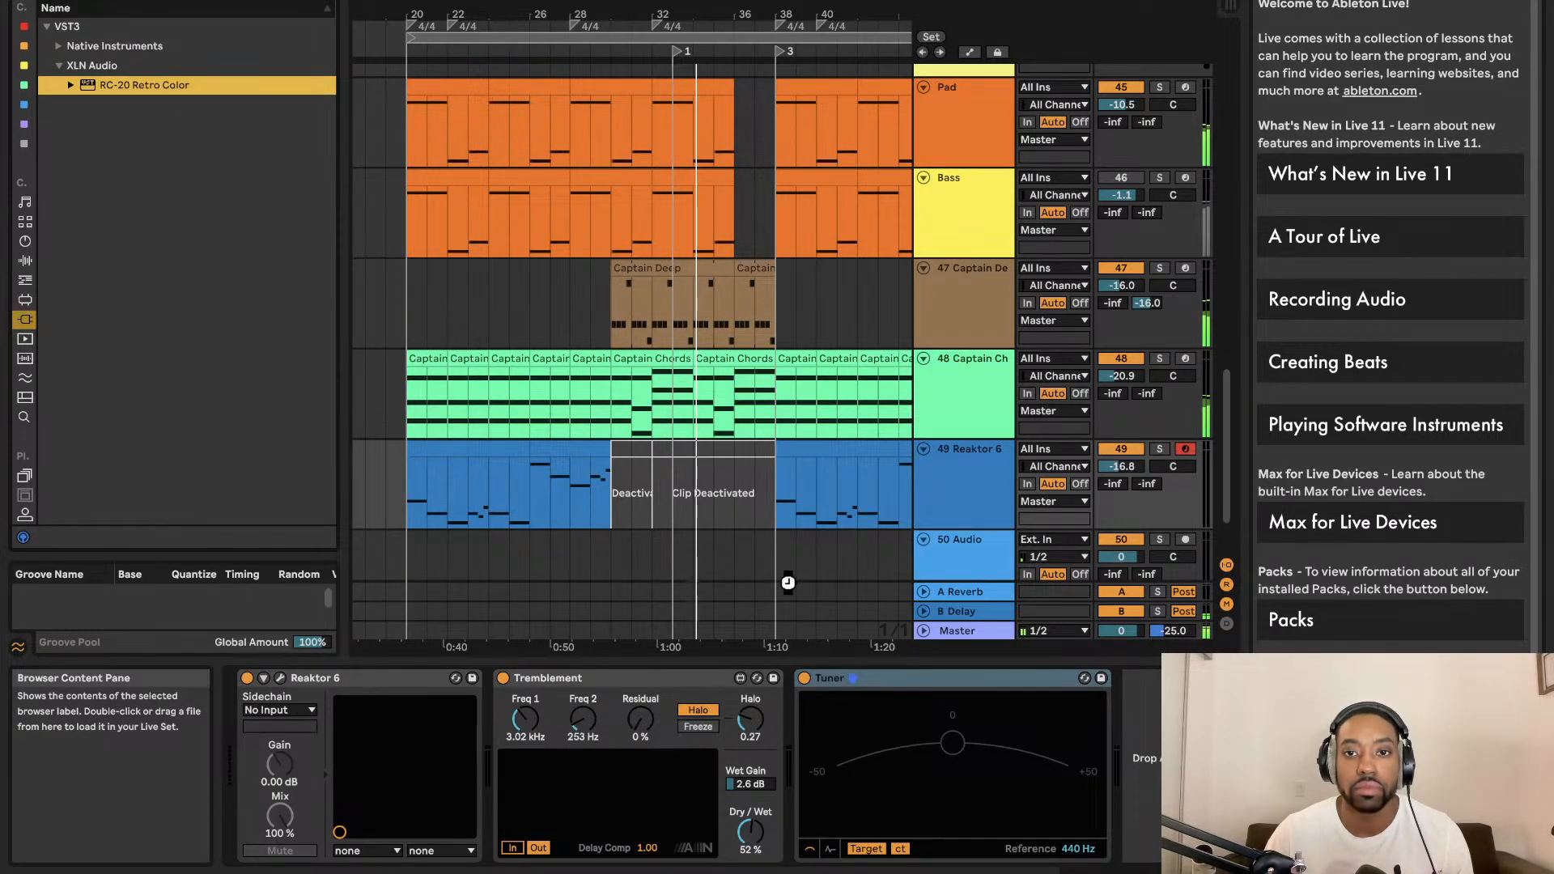
click(1115, 676)
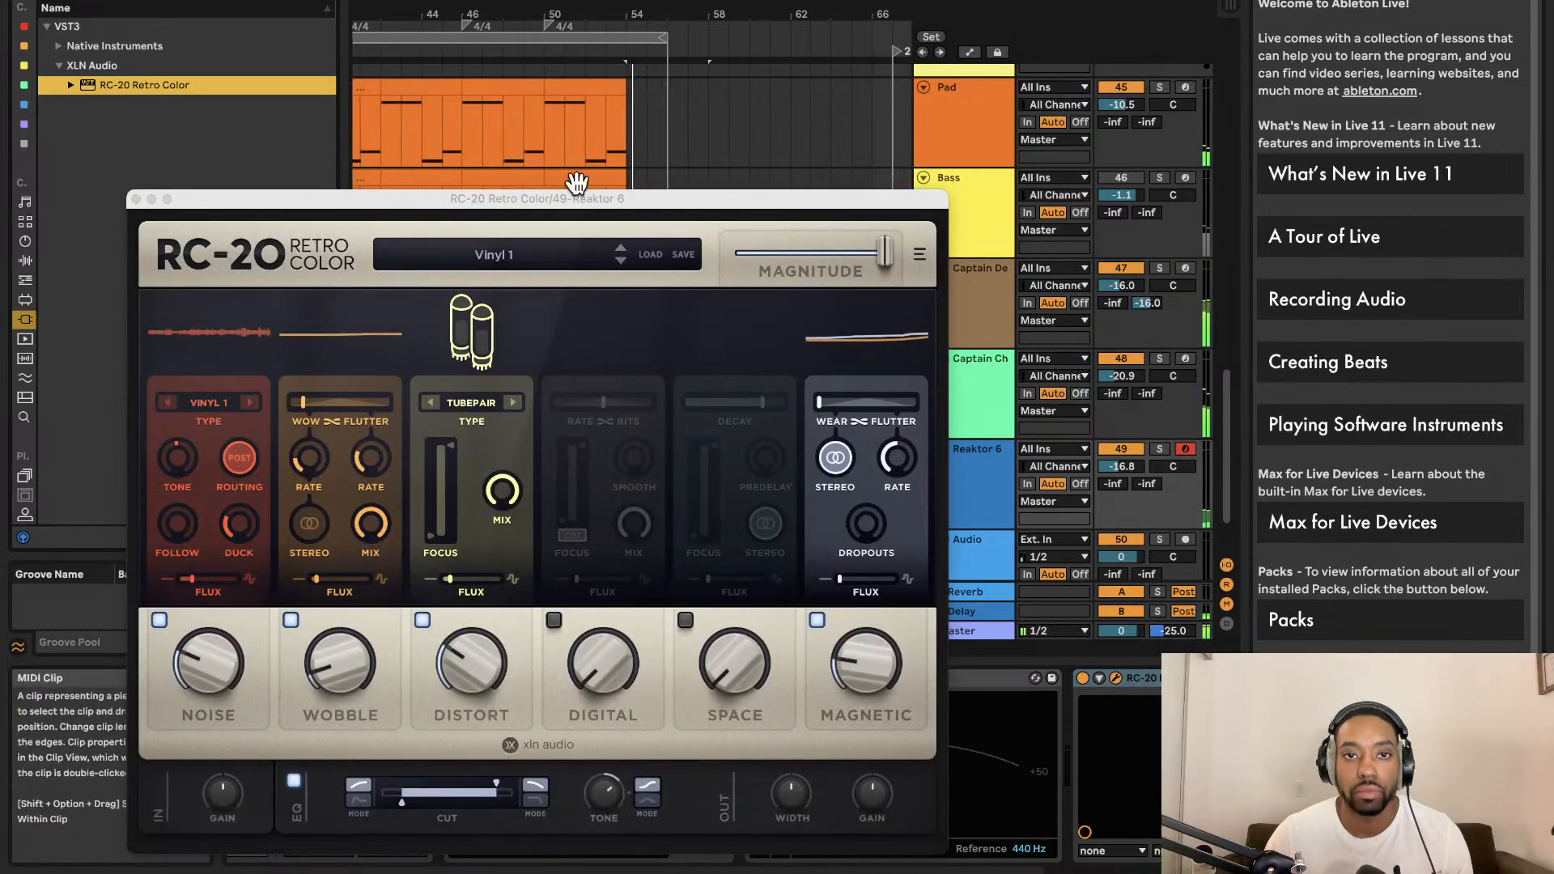
Restart playback from the Reaktor 6 clips at bar 20 and bring the whole RC-20 window back into view
drag(576, 203, 972, 616)
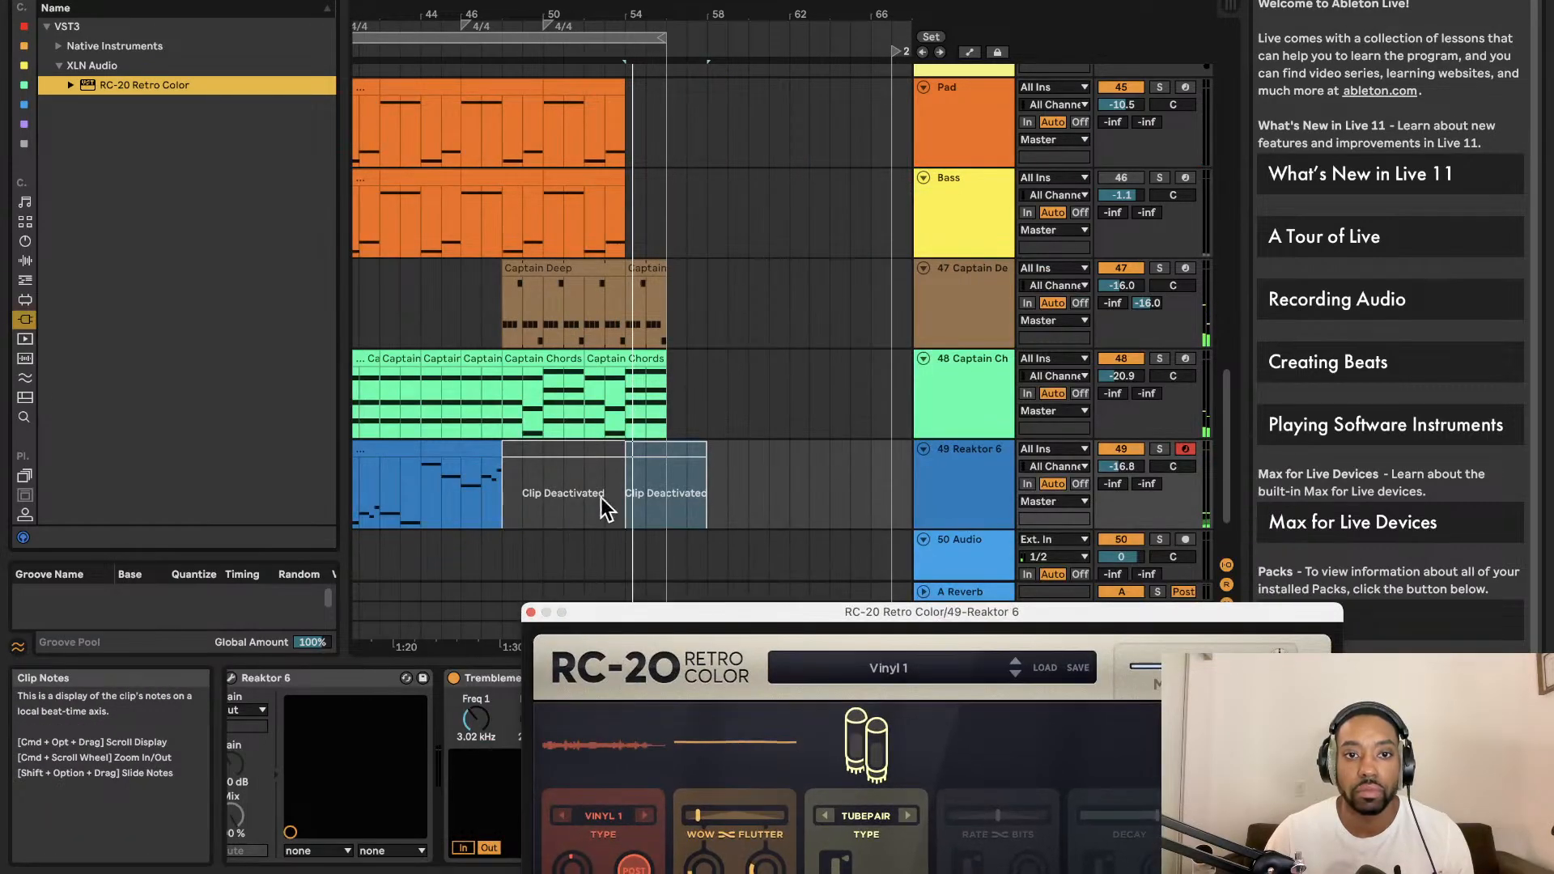
scroll(576, 486, left, 10)
key(space)
click(532, 487)
key(space)
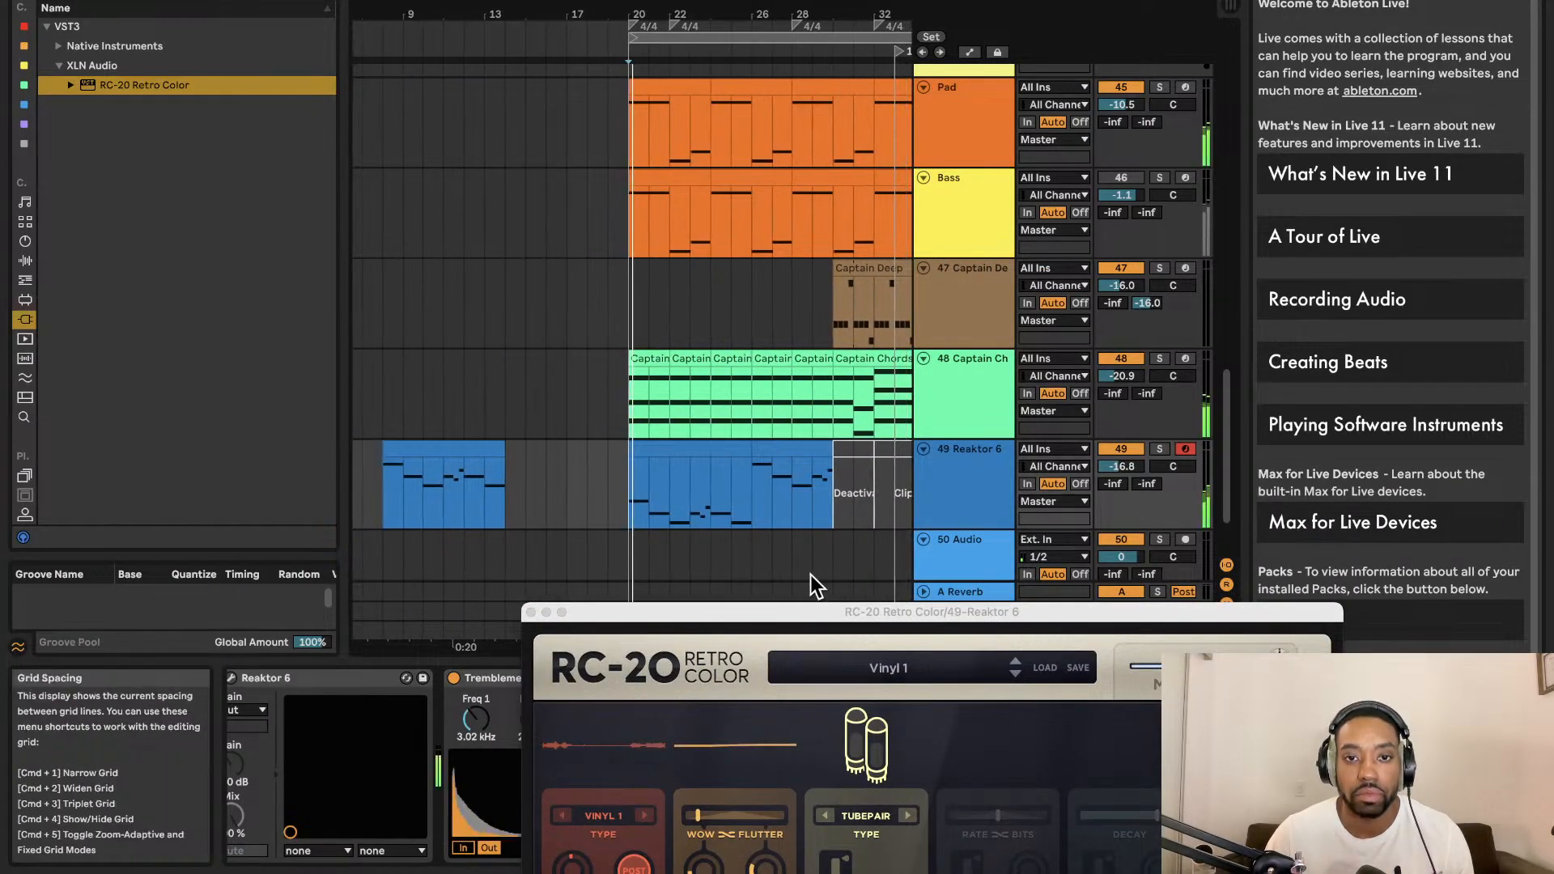
drag(813, 612, 623, 164)
Turn RC-20's Noise down and off, and set its Wobble amount to 23%
drag(418, 577, 370, 716)
click(369, 583)
click(497, 583)
click(495, 585)
drag(559, 616, 557, 560)
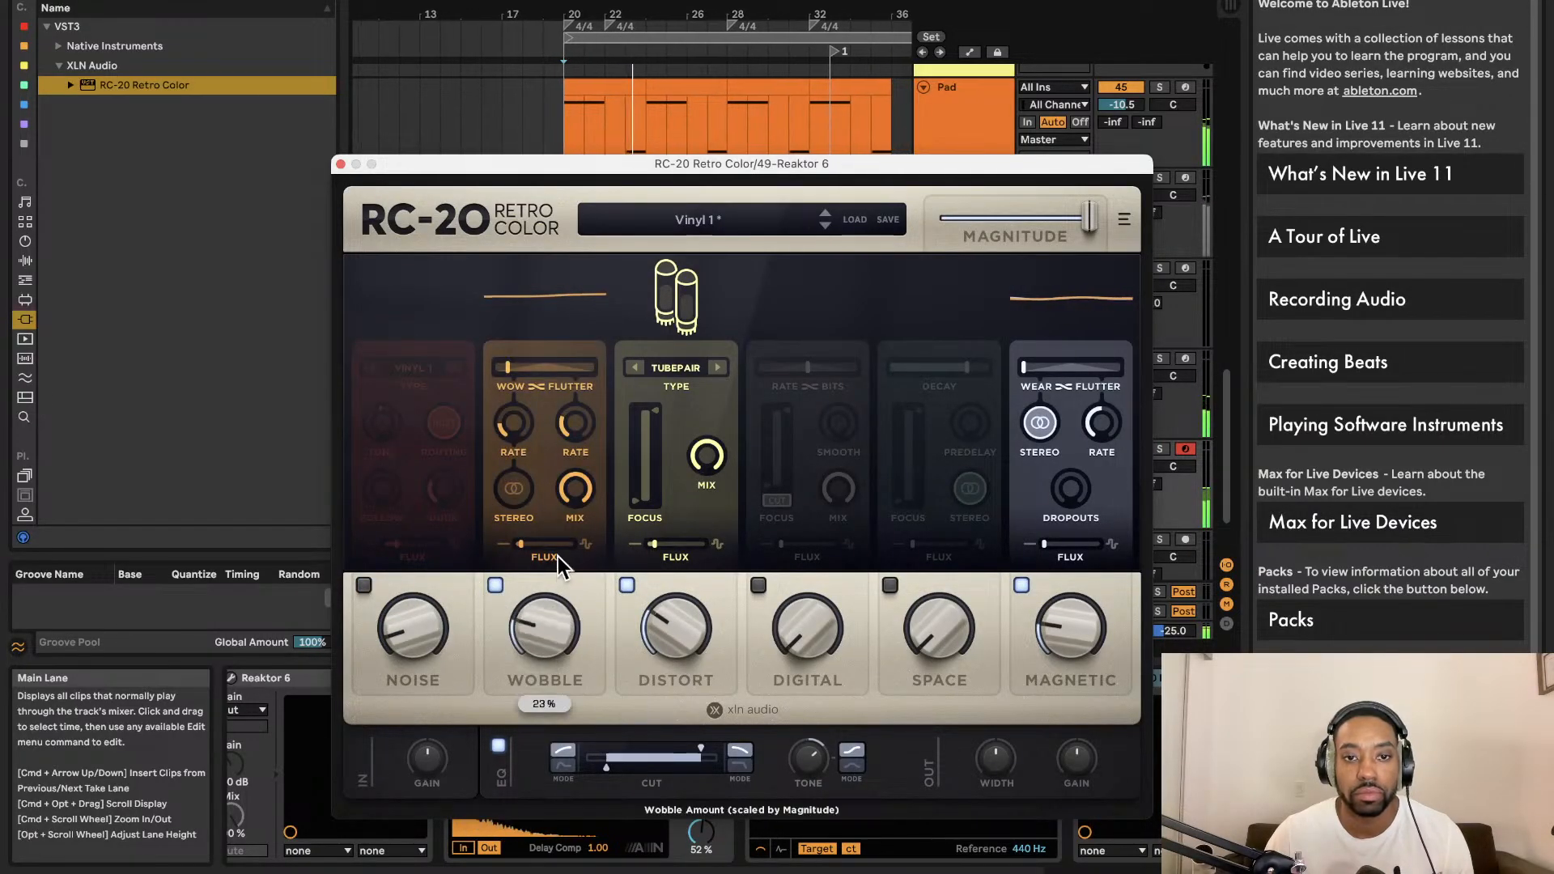
Raise RC-20's Digital and Space amounts, and lower Distort to 2% and switch it off
drag(802, 622, 787, 544)
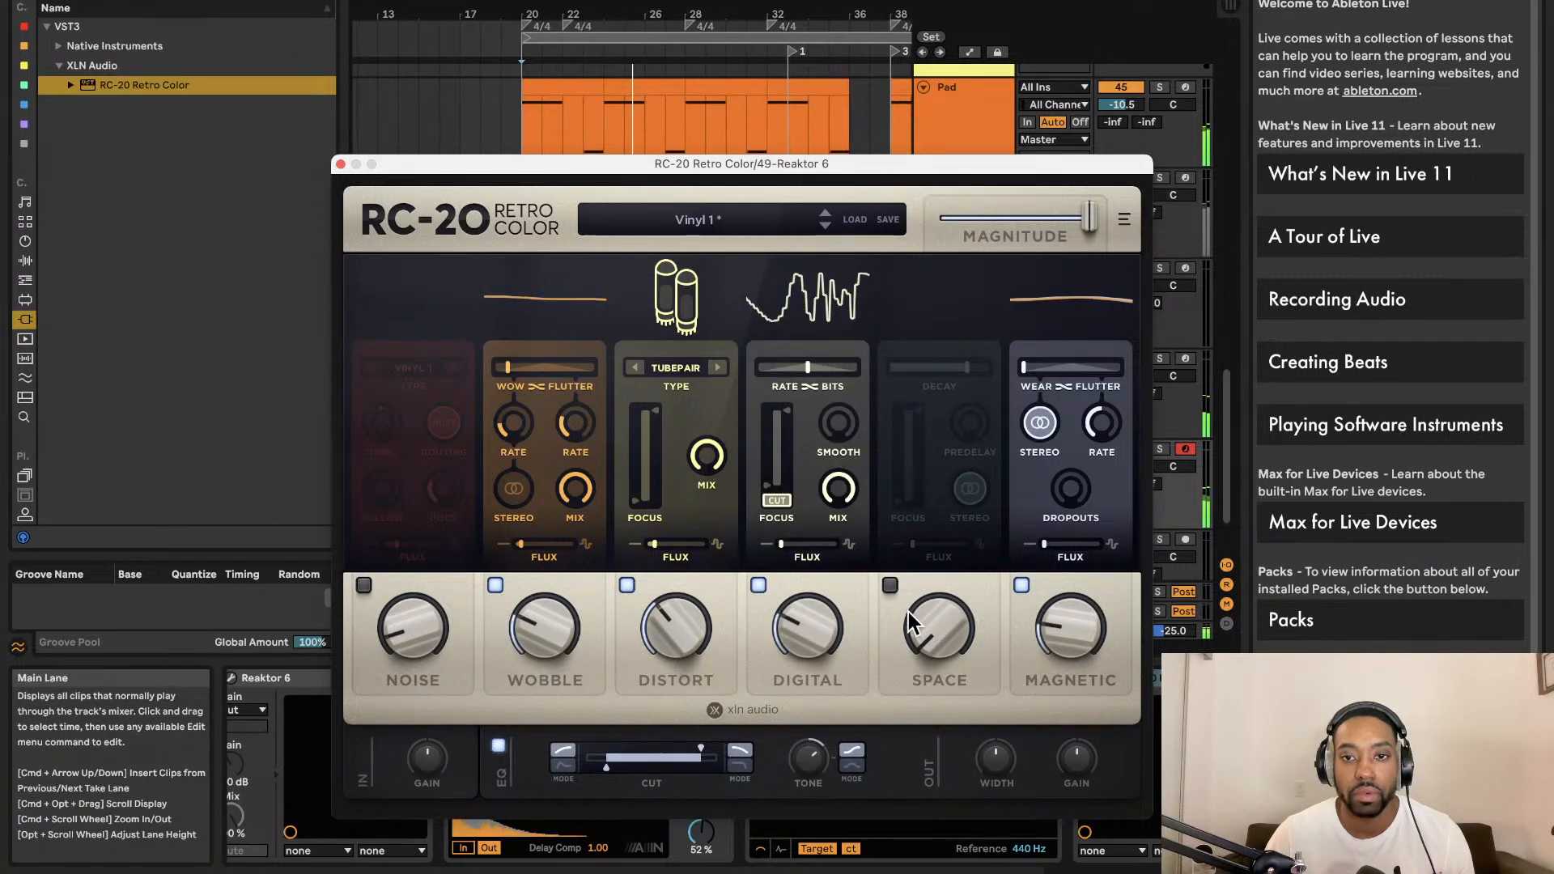
drag(907, 614, 929, 552)
drag(674, 623, 670, 647)
click(628, 585)
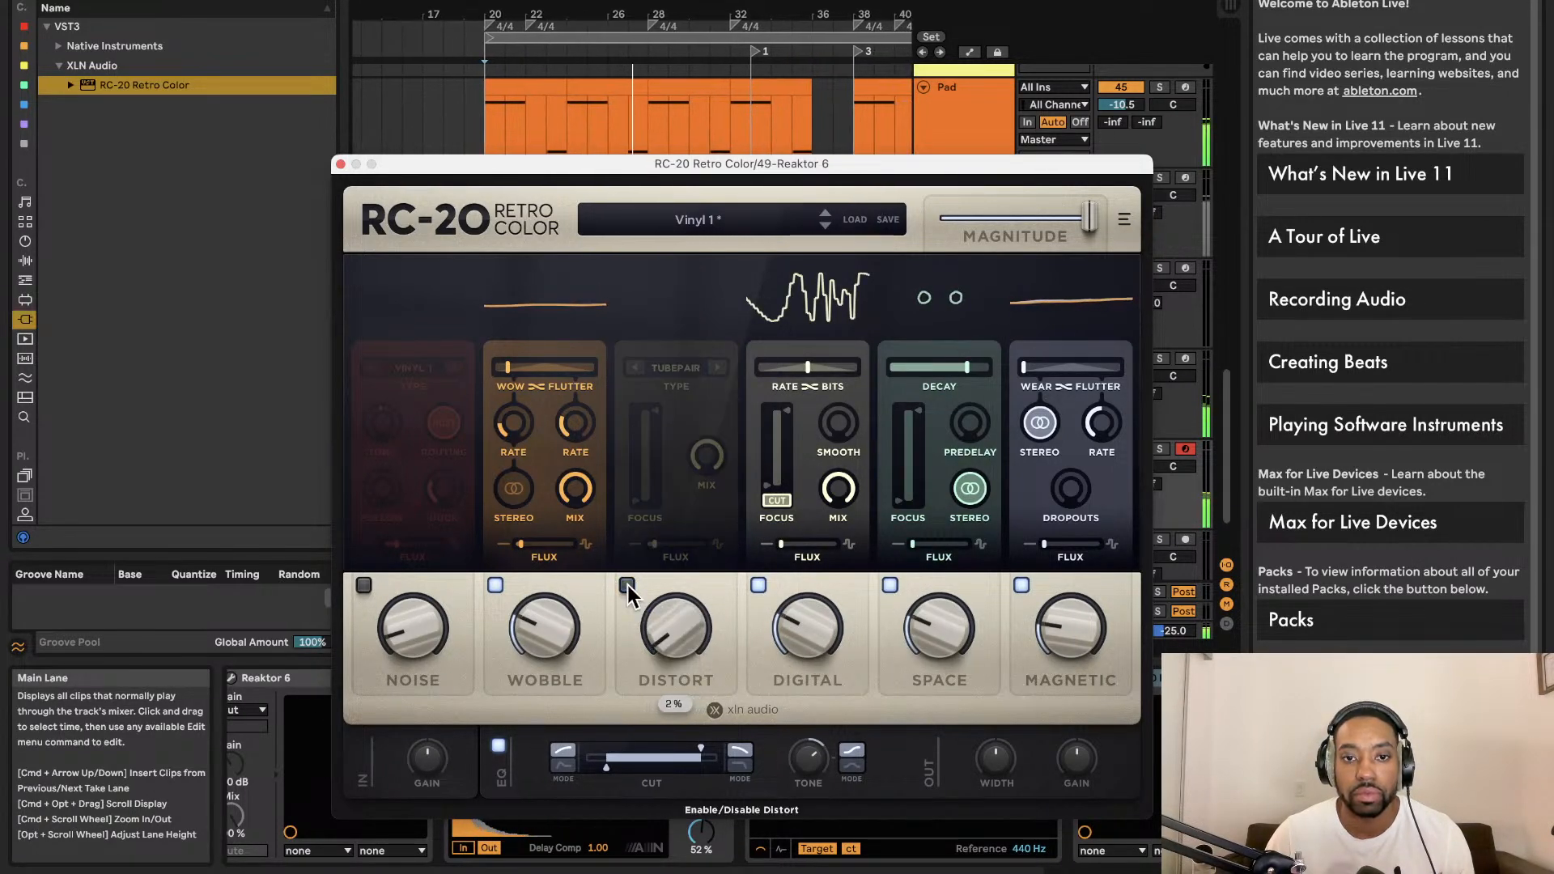
Raise RC-20's Magnetic amount and audition Wobble switched off, at 89% and fully turned down
click(495, 585)
drag(1041, 615, 1072, 550)
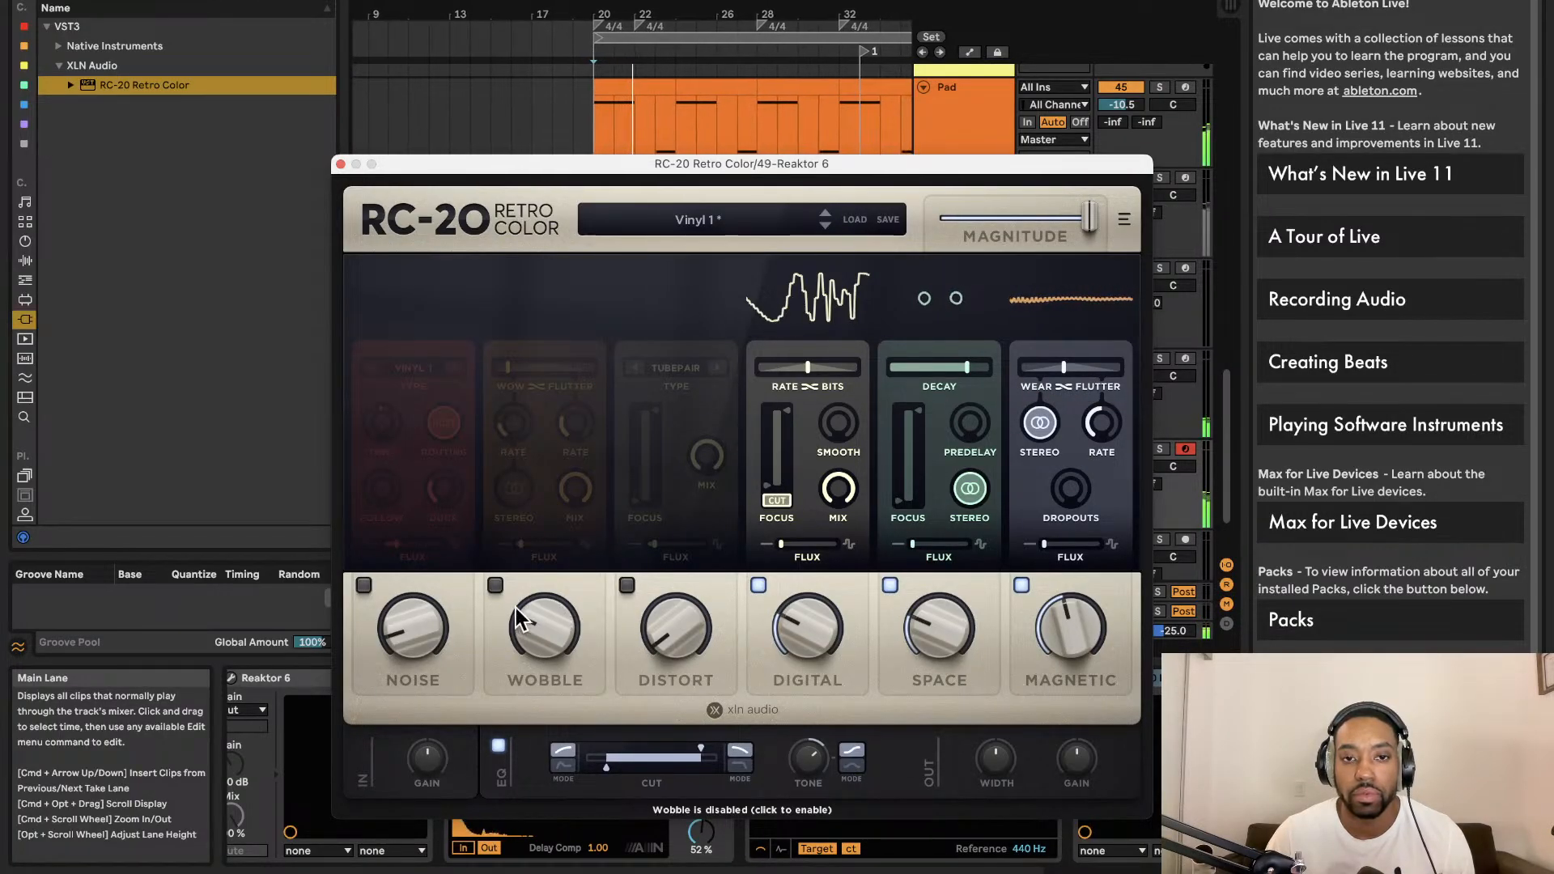
click(495, 585)
drag(544, 624, 562, 371)
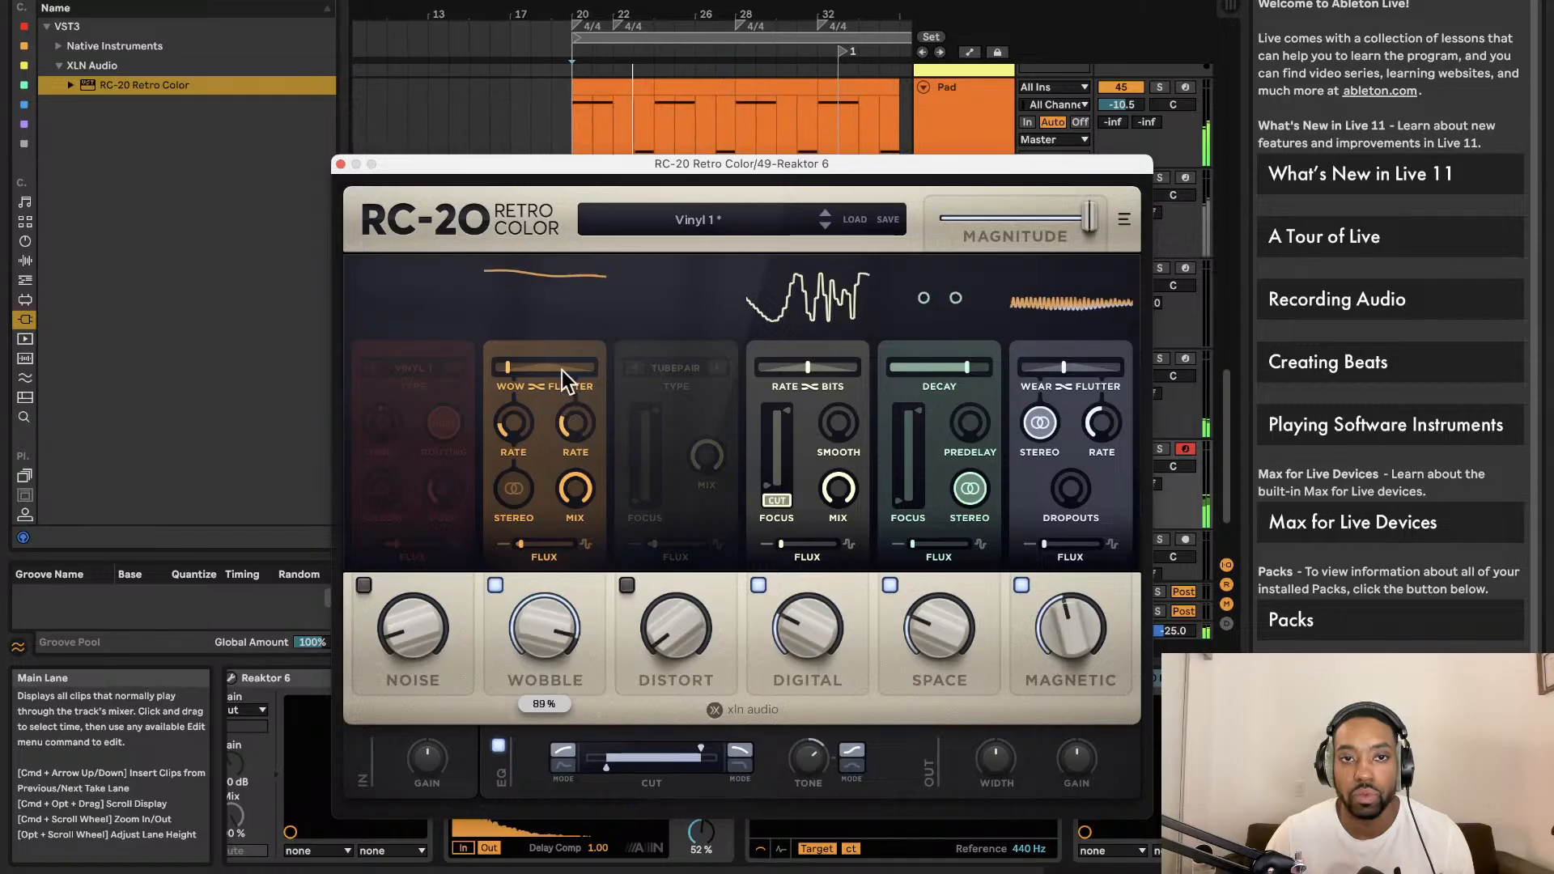
drag(547, 624, 551, 782)
Load the RC-20 preset Transmitting From Space and set its Wobble amount to 44%
click(754, 226)
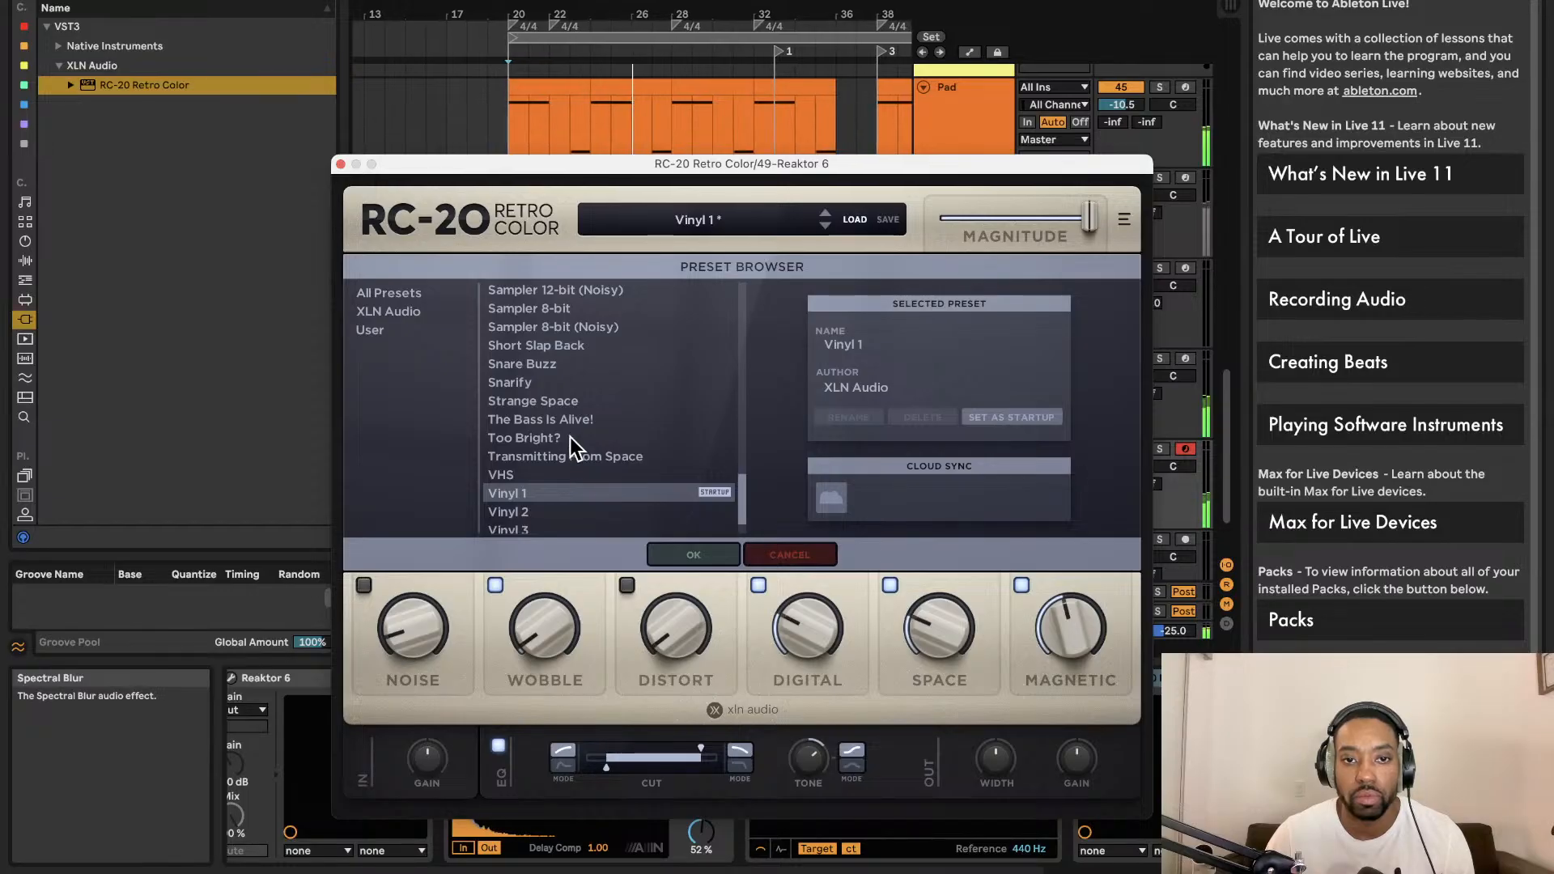
scroll(538, 465, down, 2)
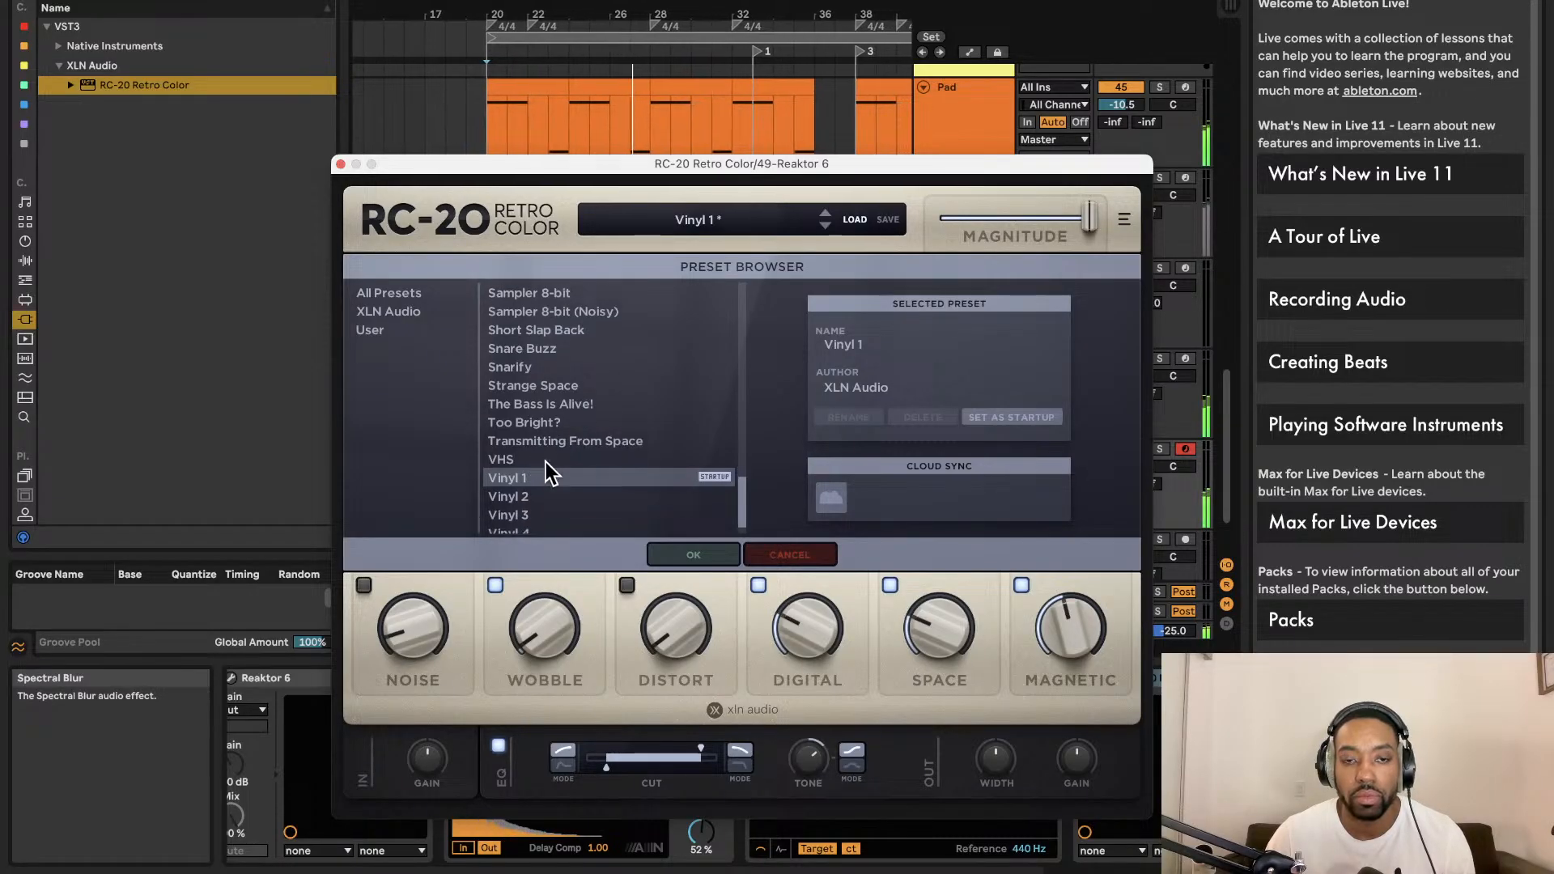
click(555, 426)
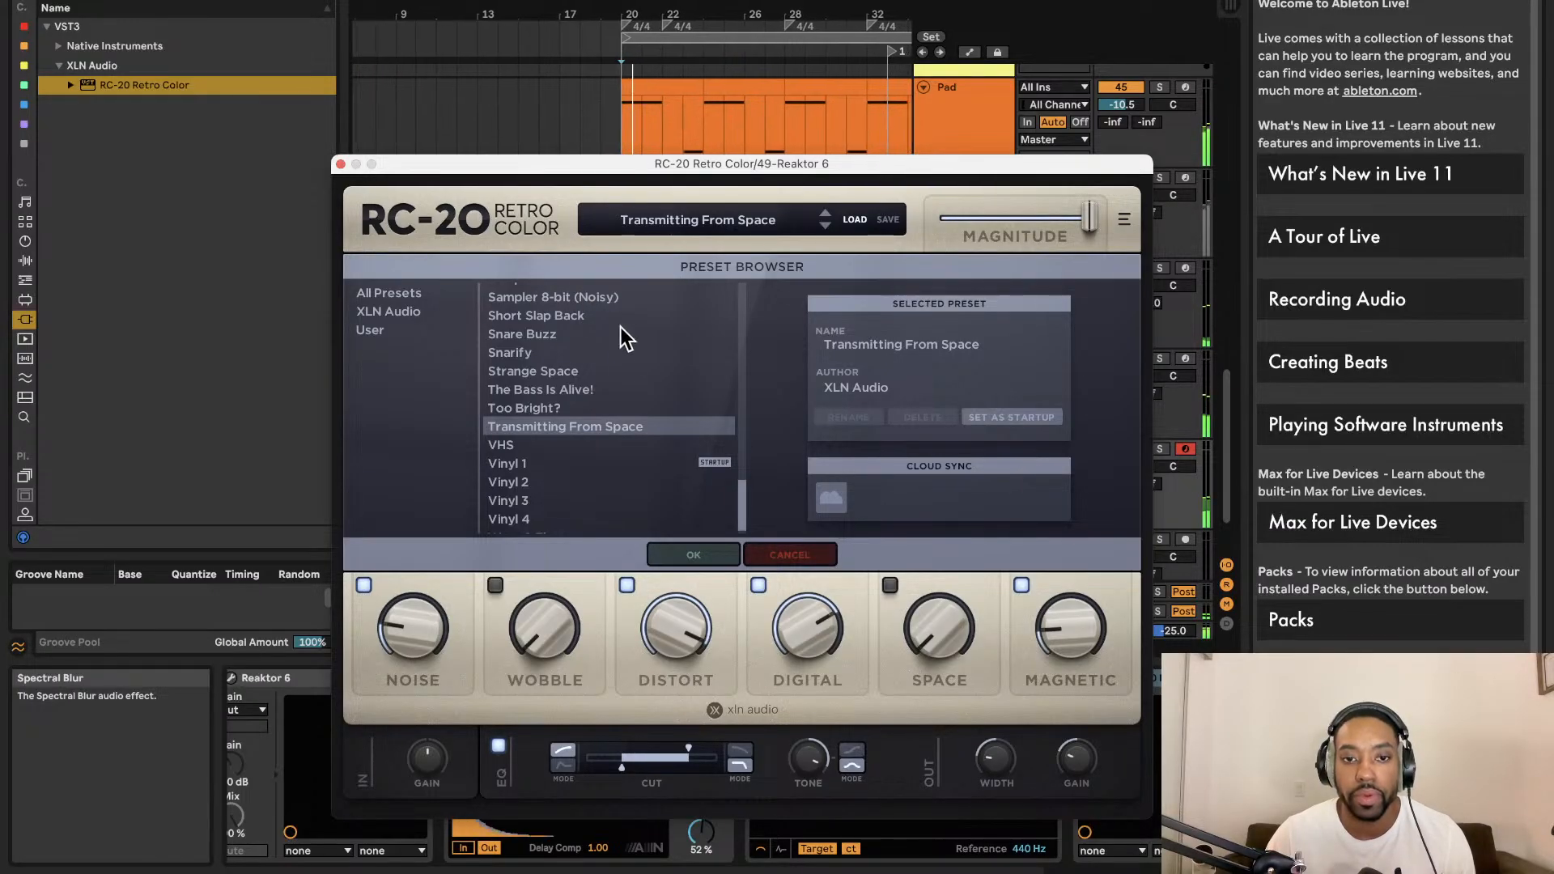
drag(530, 657, 556, 511)
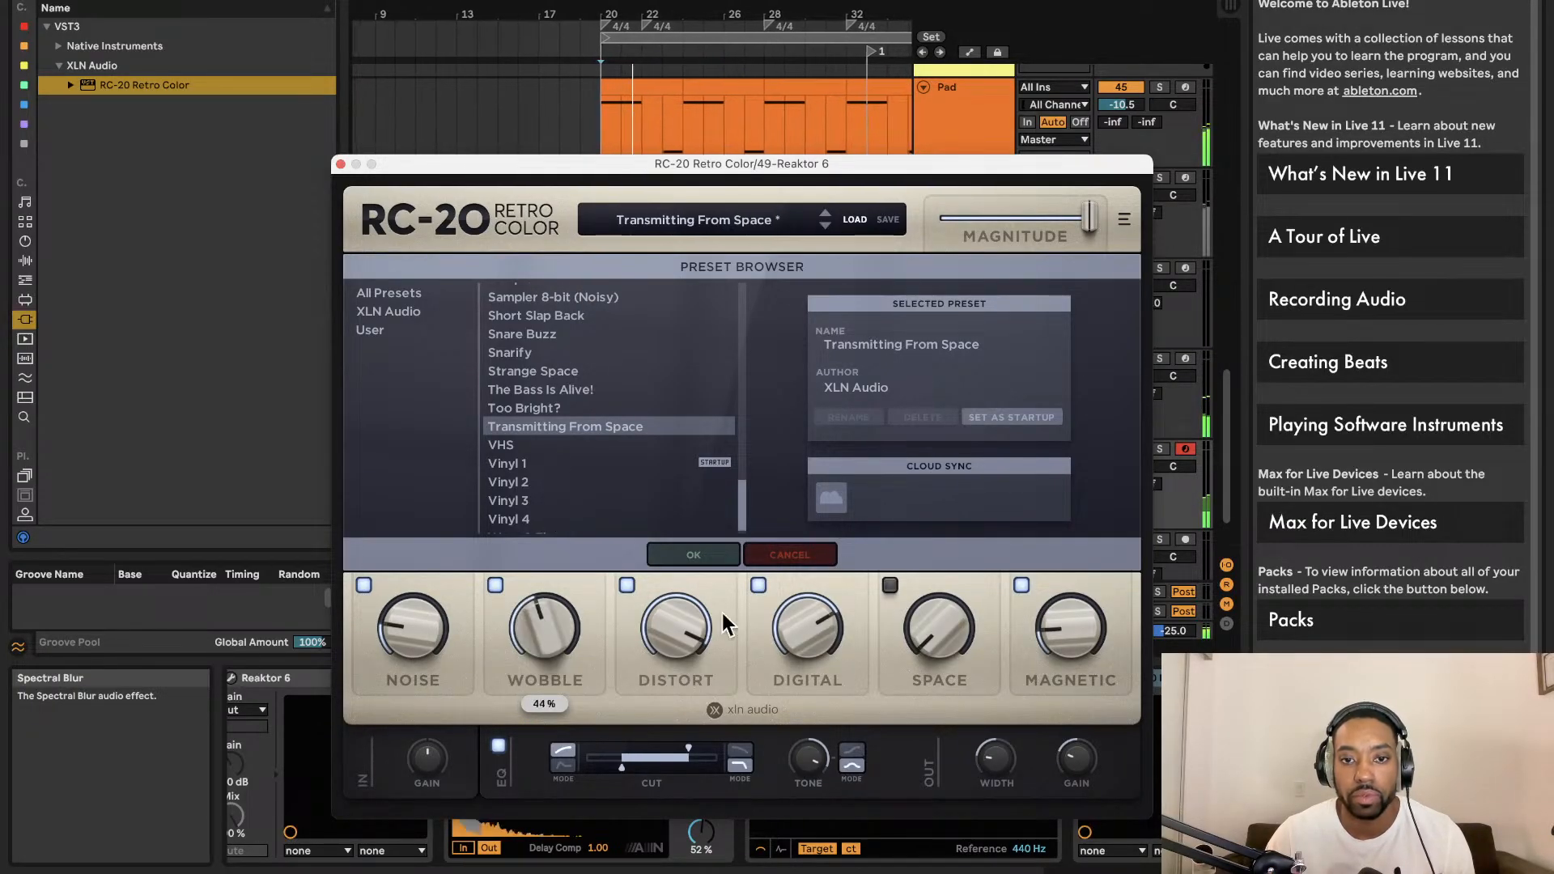
Raise RC-20's Magnetic amount, set Space to about halfway, and turn Wobble fully down
drag(1034, 672, 1068, 550)
drag(939, 640, 931, 369)
drag(939, 662, 941, 785)
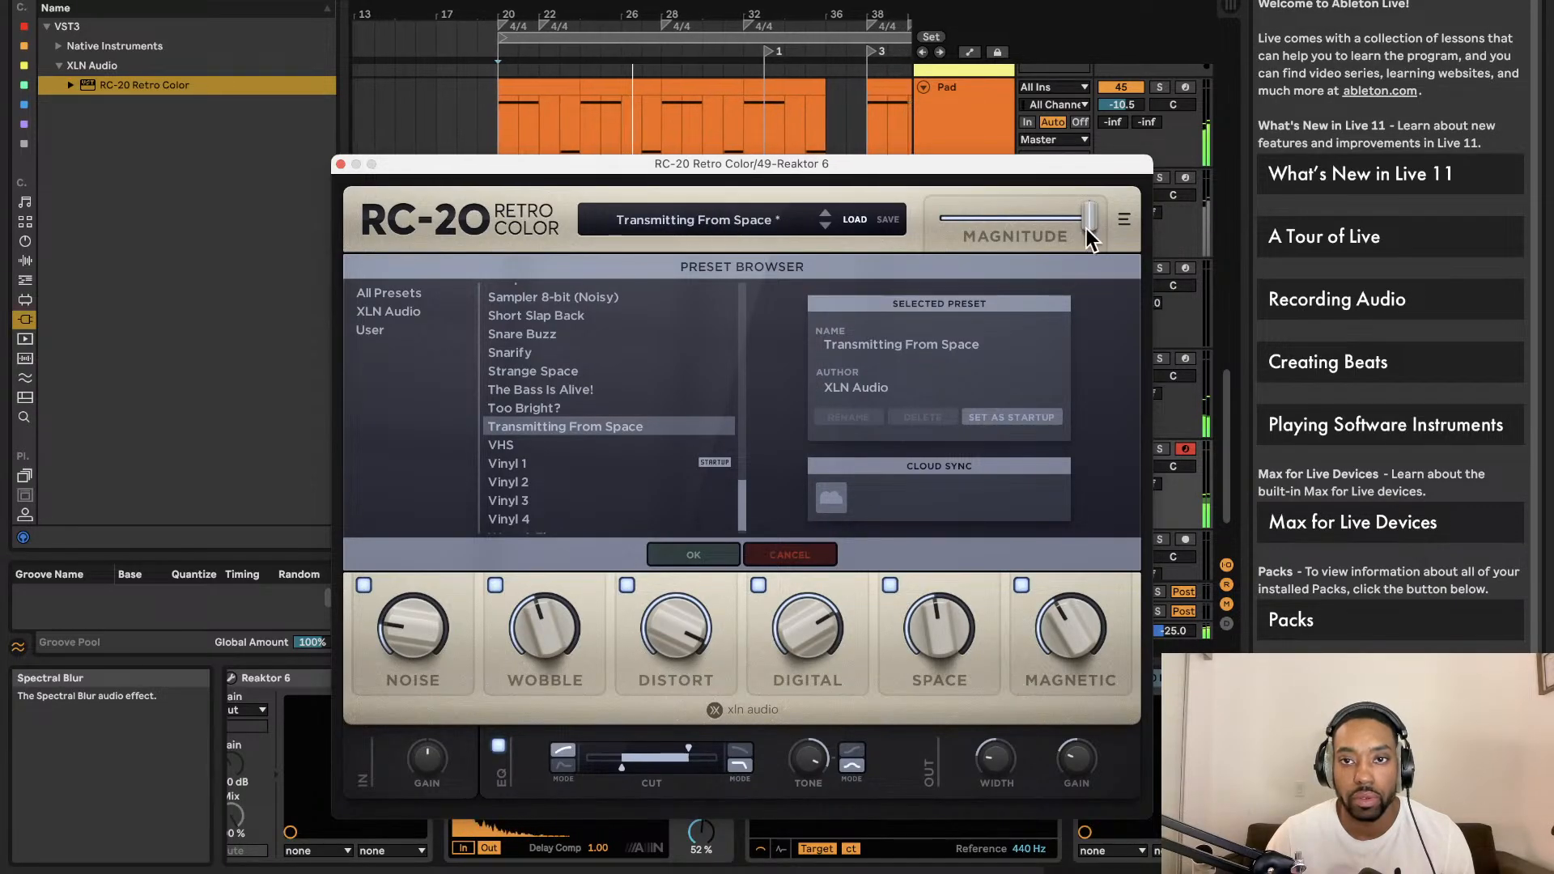
drag(544, 630, 573, 861)
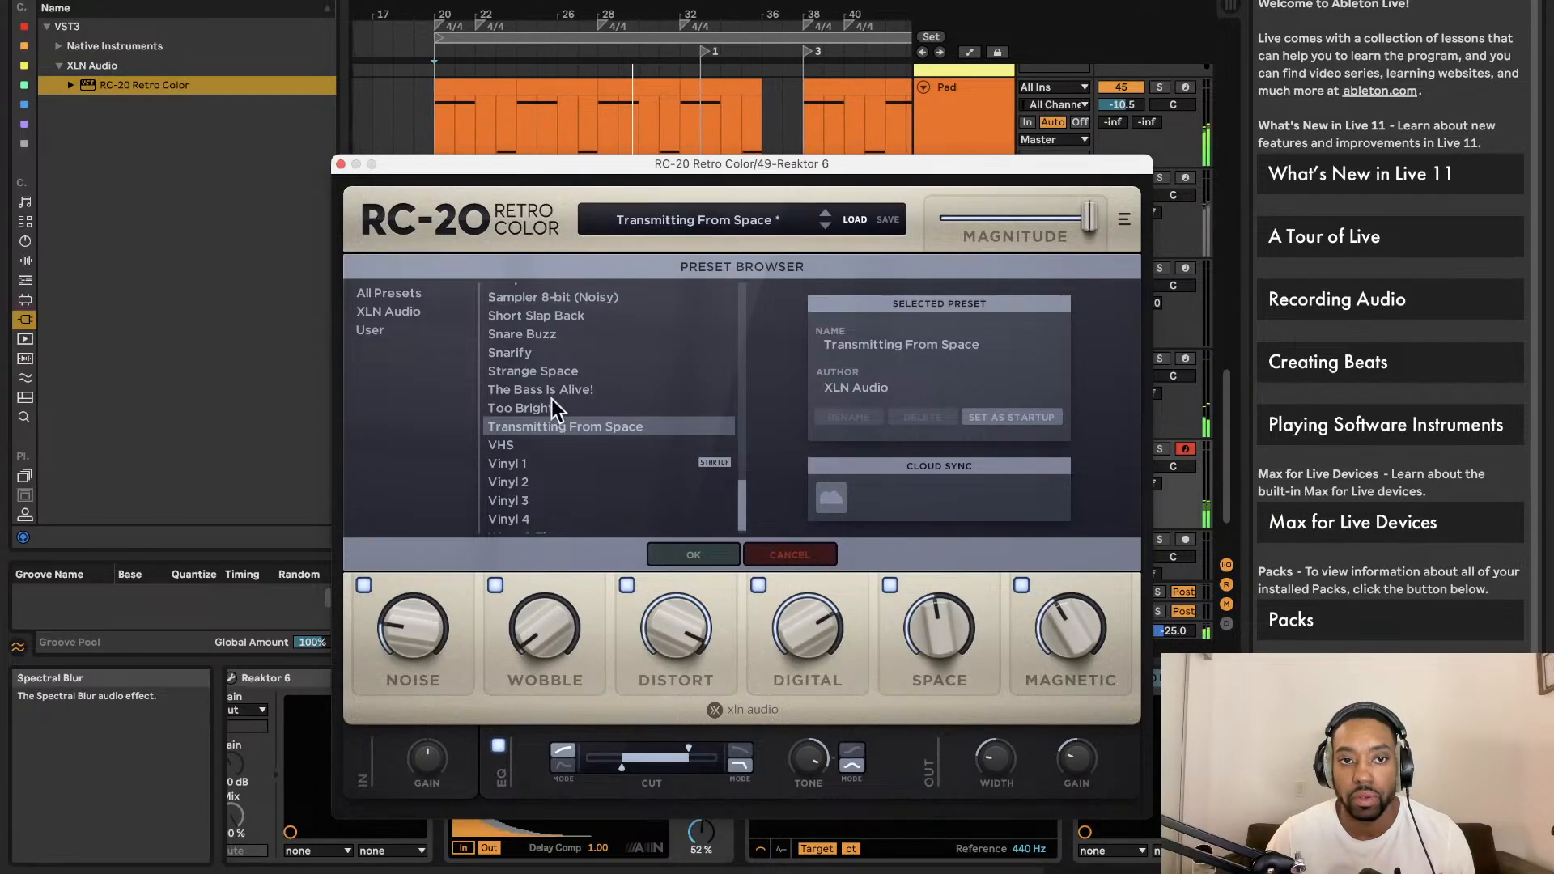
Close and deactivate RC-20, and set the Reaktor 6 track's send to B Delay to -23.4 dB
click(341, 164)
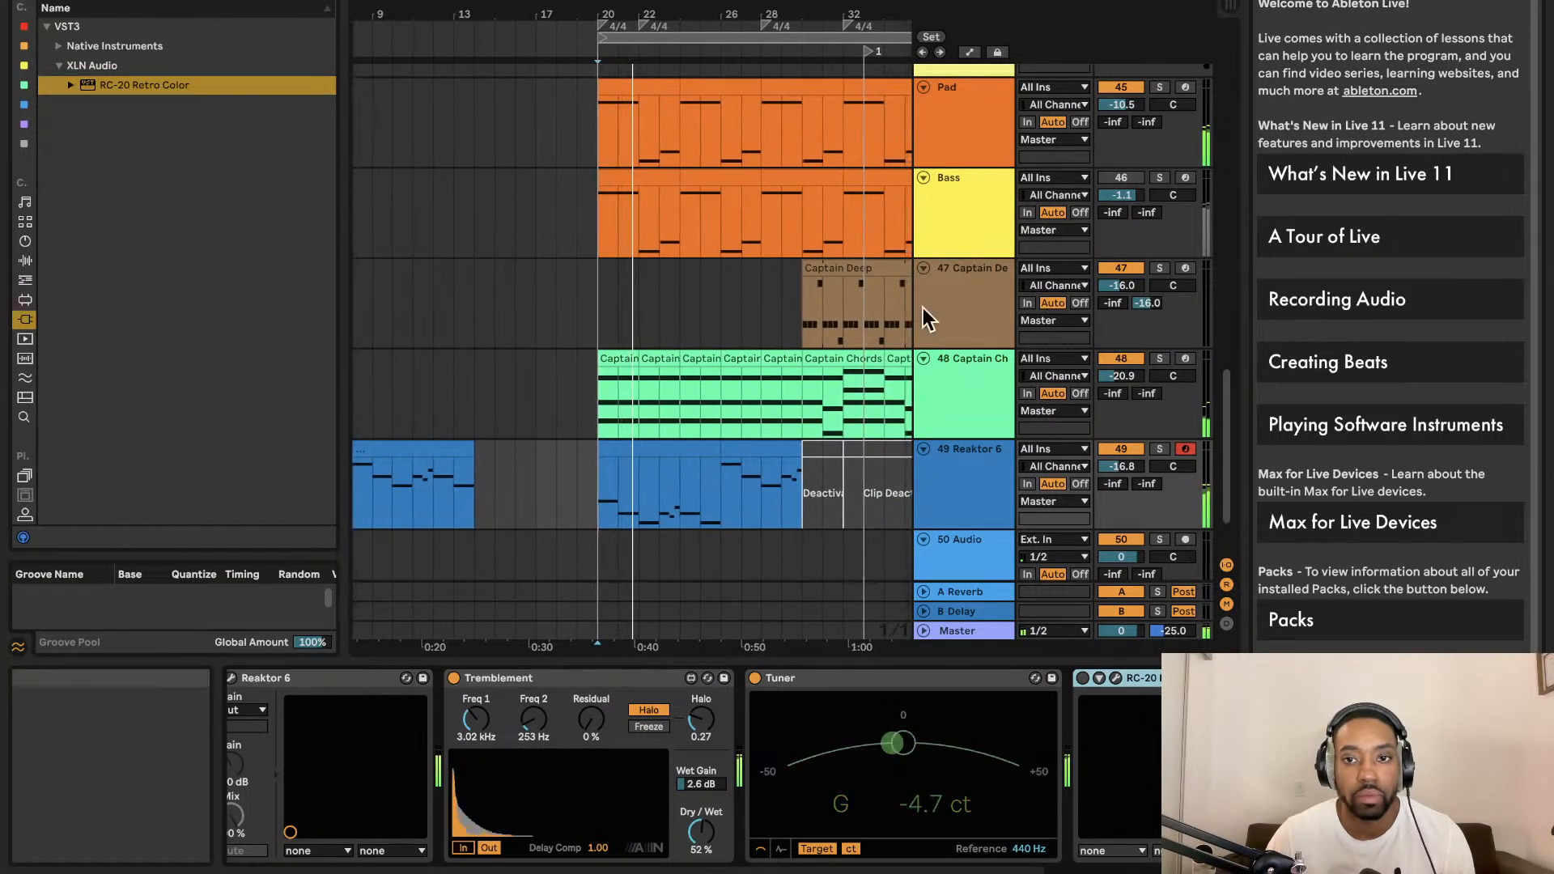
drag(1148, 483, 1161, 453)
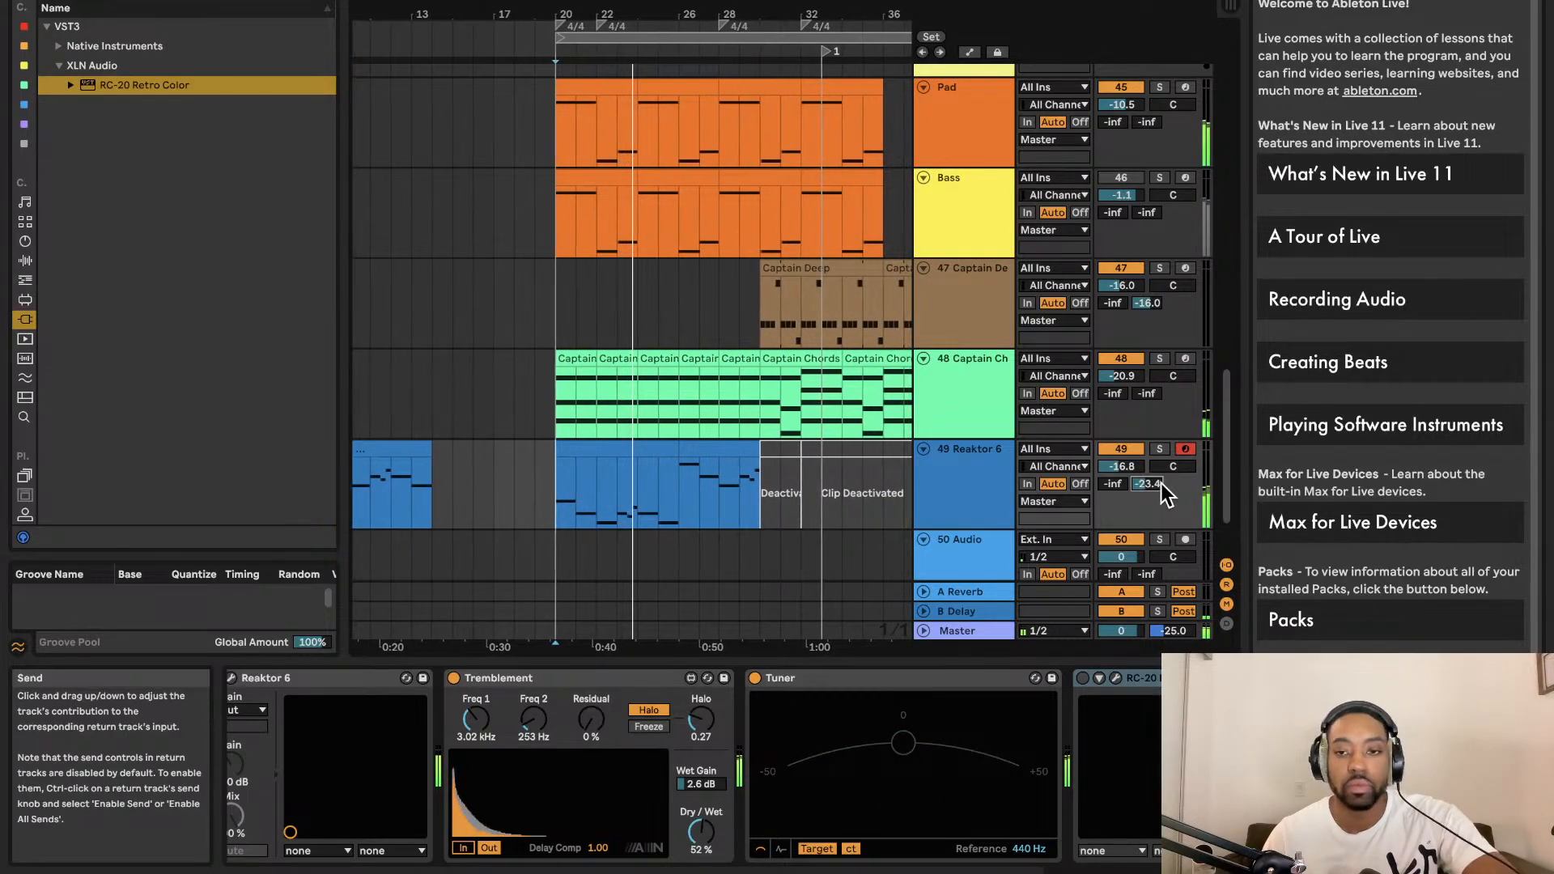
Look over the Master track's devices and the Reaktor 6 instrument window, and close that window
click(988, 631)
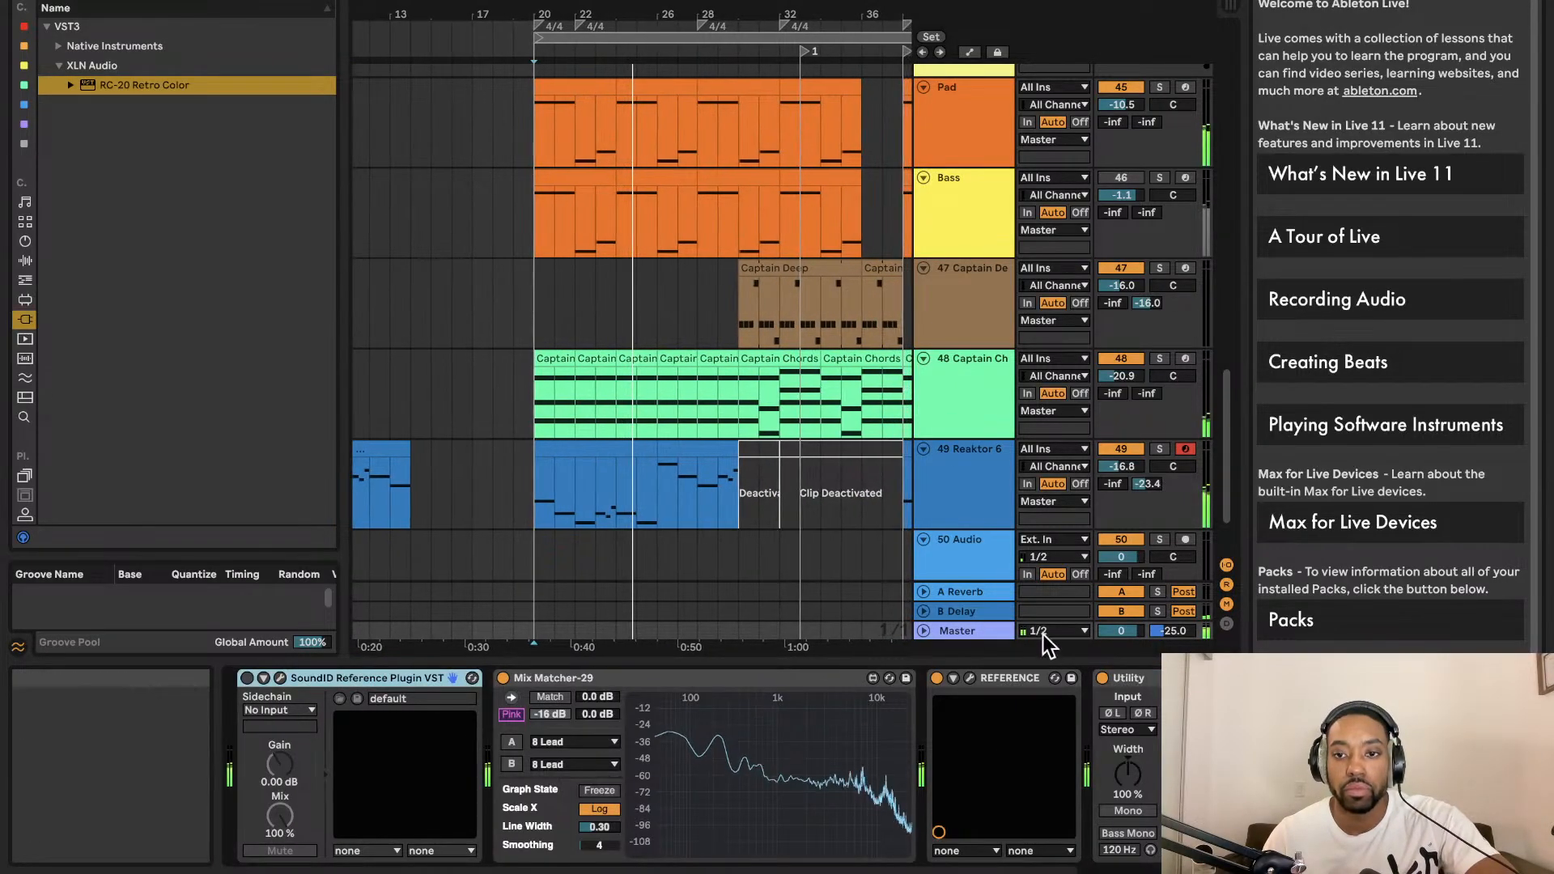
click(971, 518)
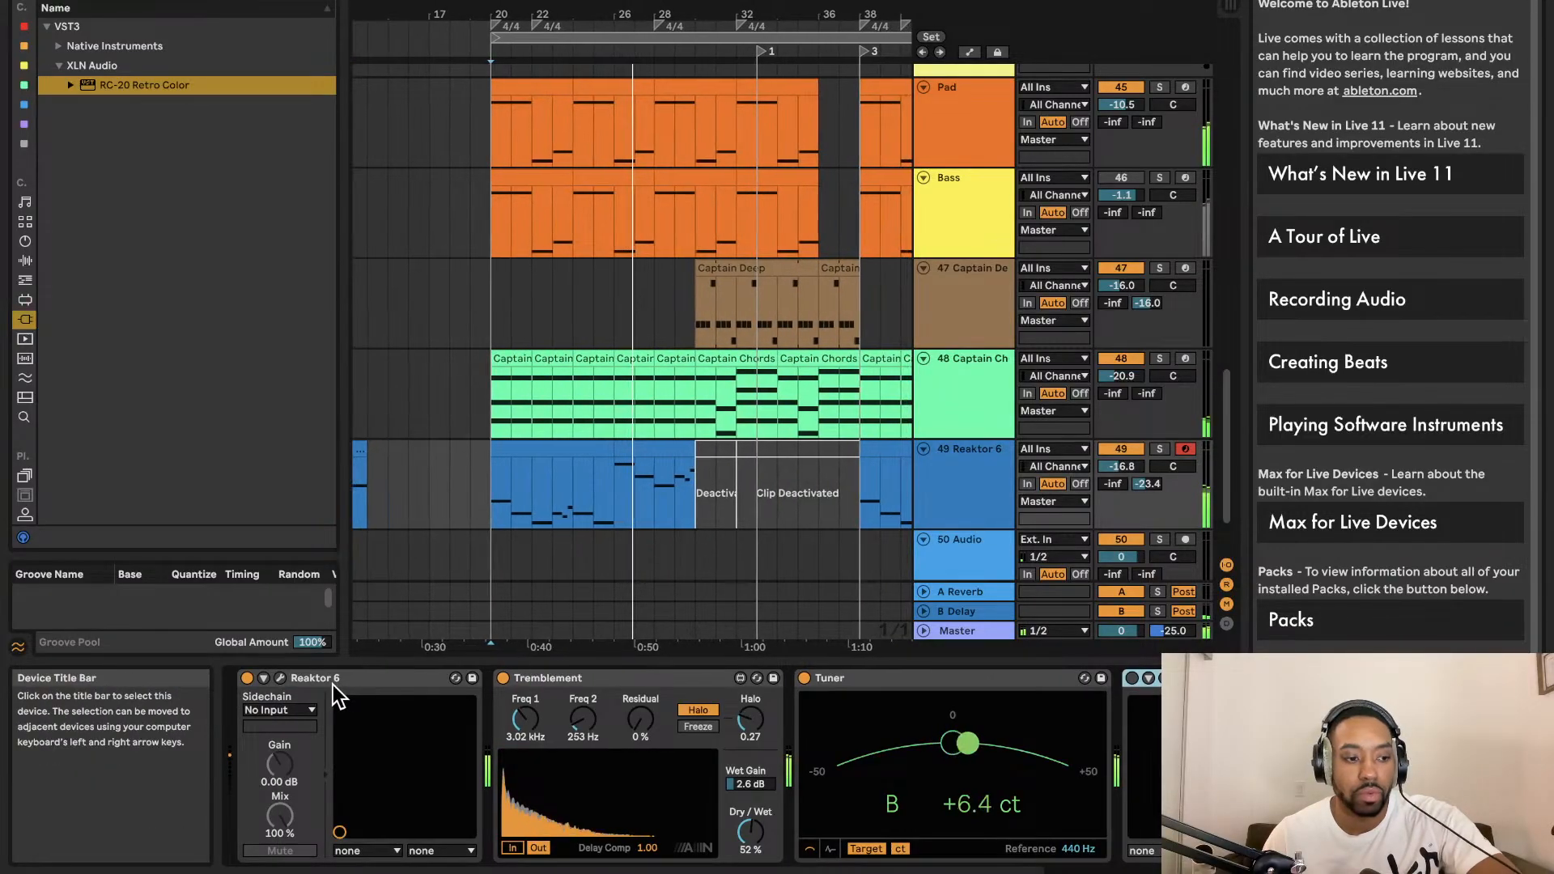
click(288, 680)
click(281, 679)
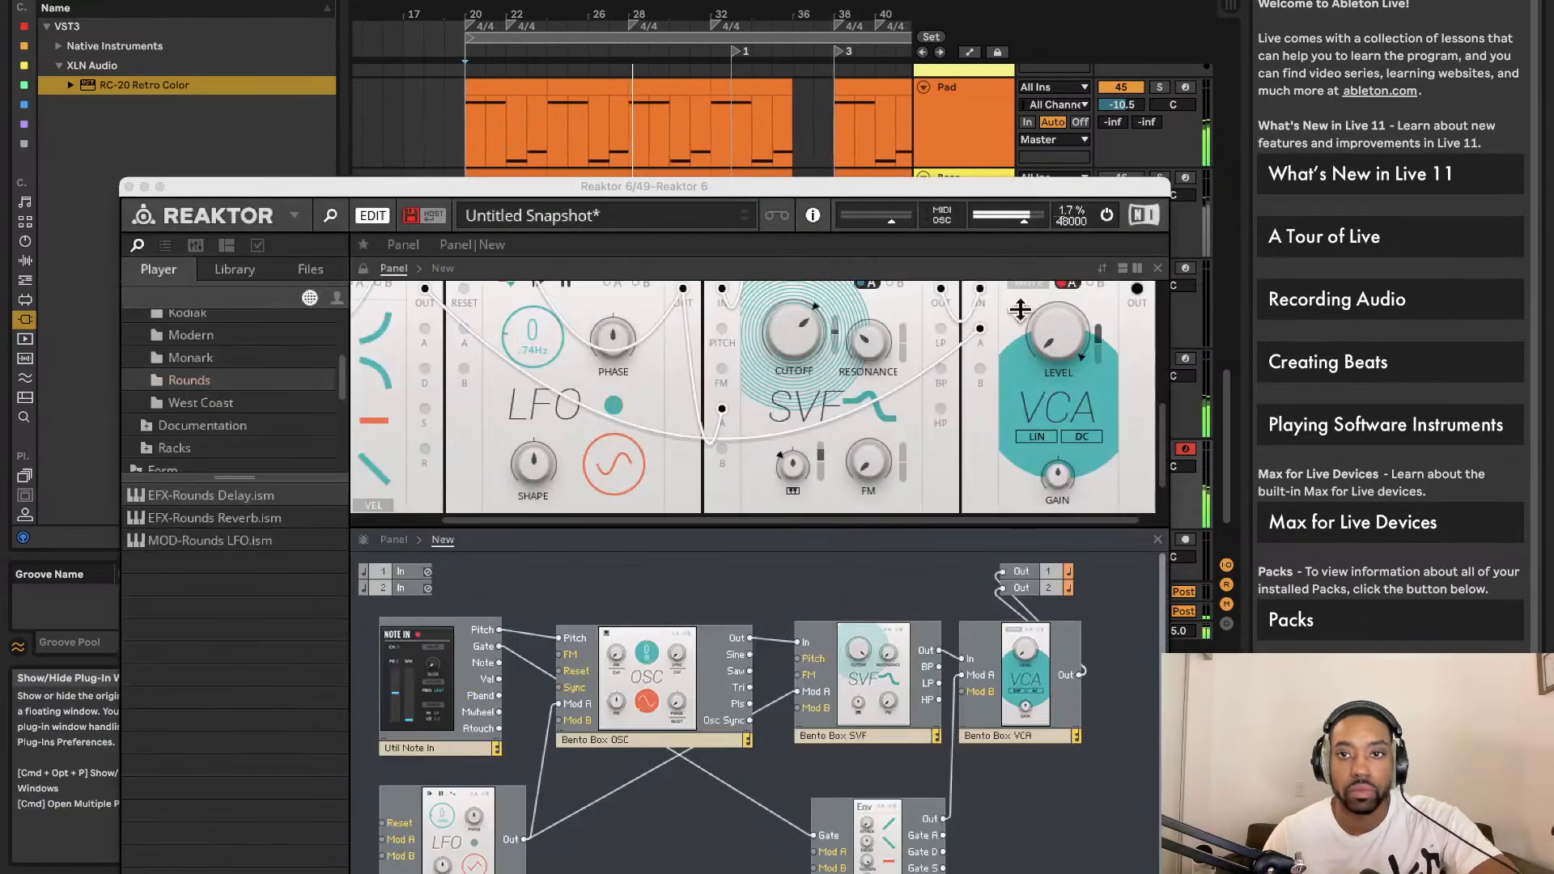
click(129, 186)
Set the Reaktor 6 track's volume to -10.0 dB
drag(1117, 470, 1116, 456)
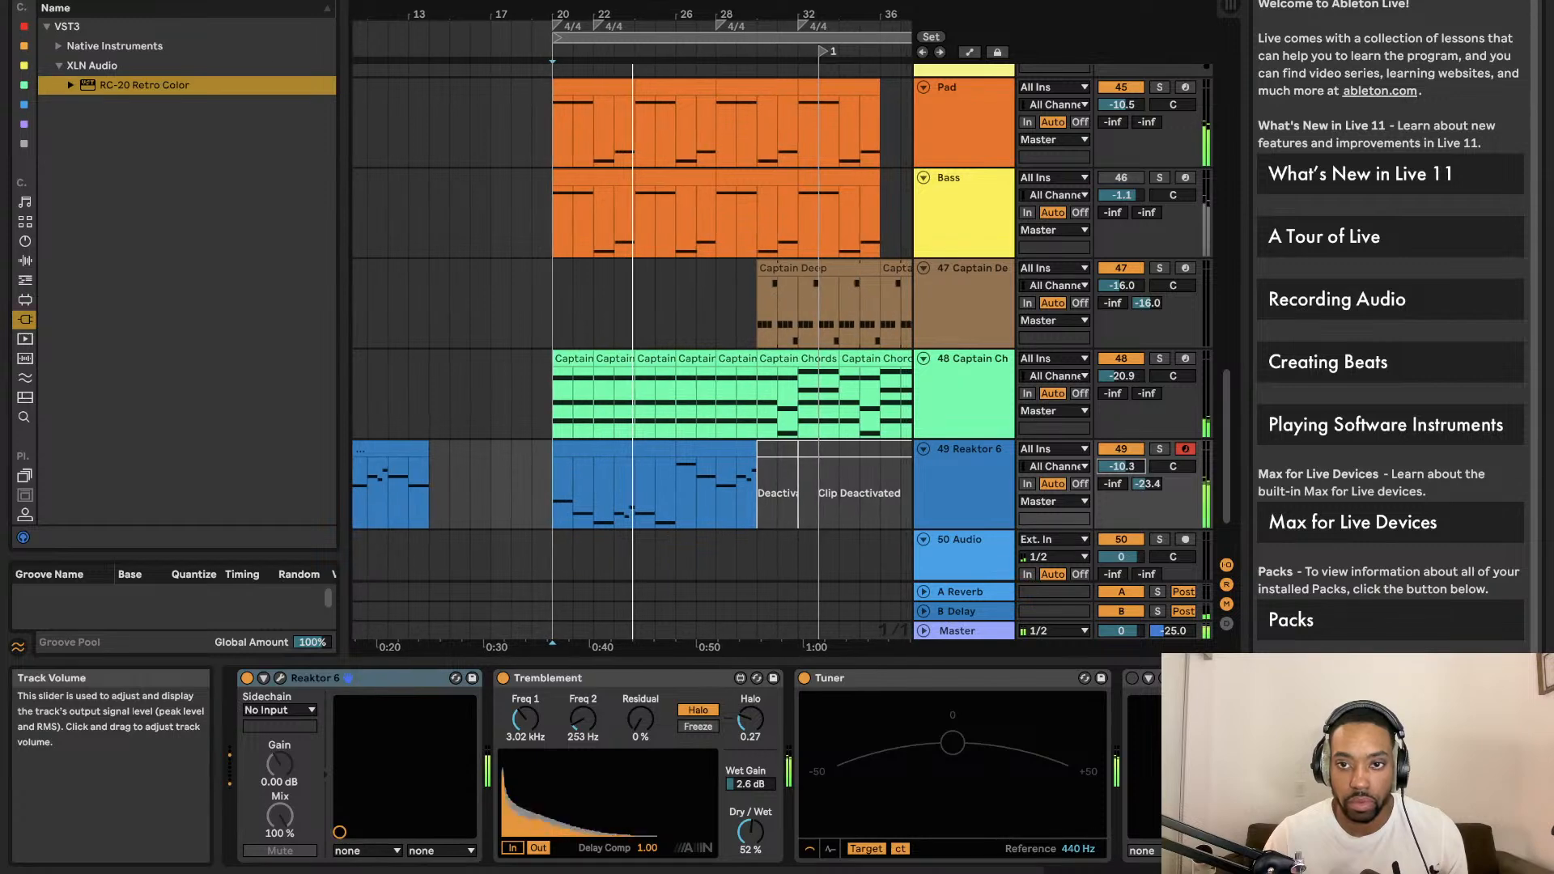
drag(1133, 471, 1133, 469)
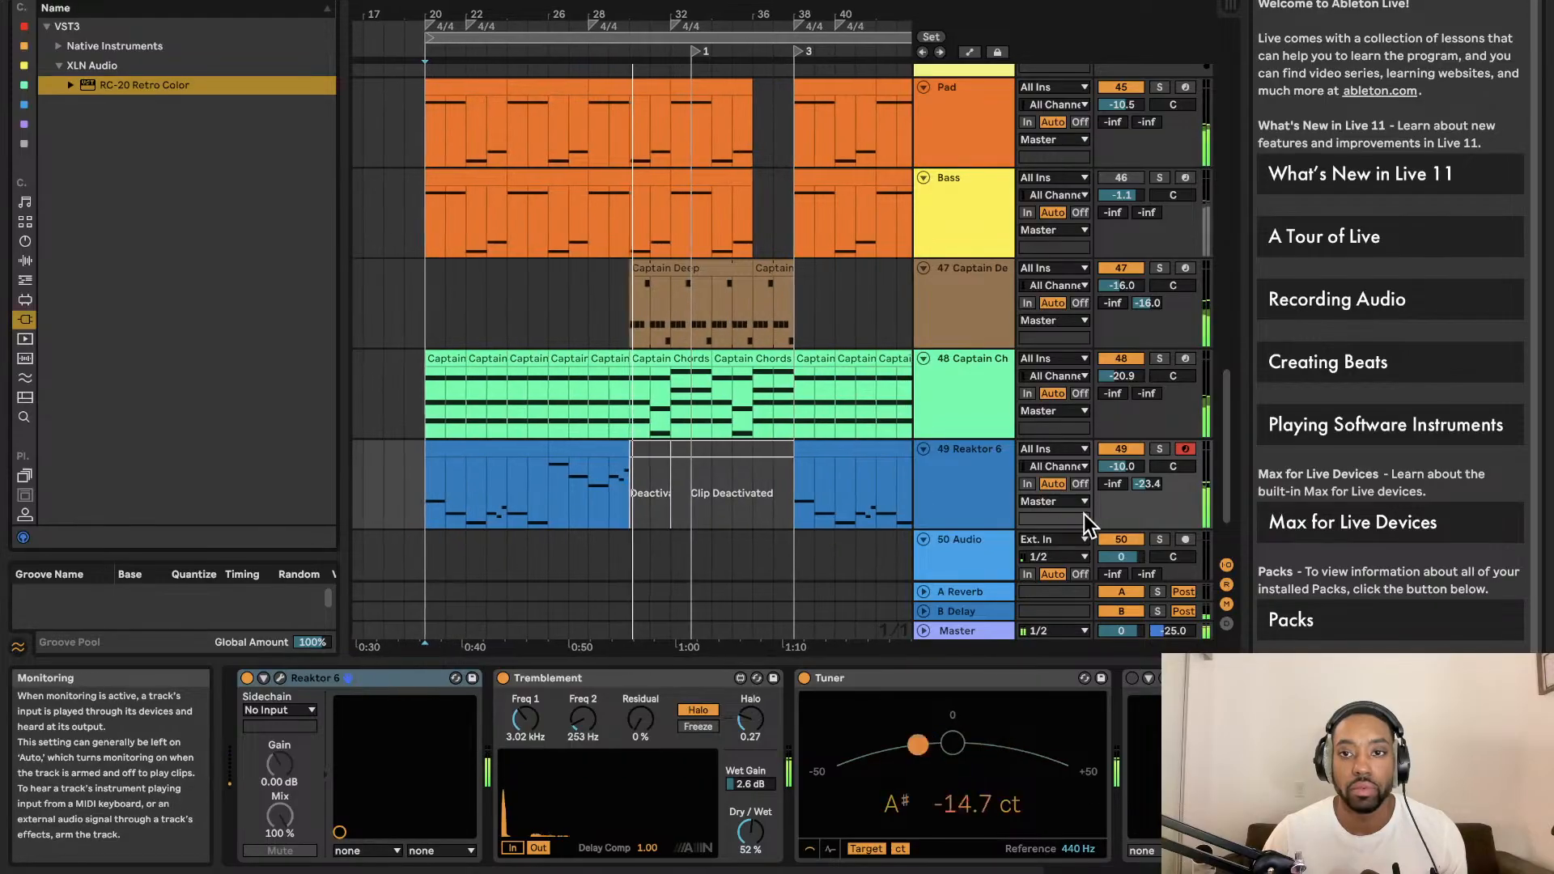
Clear the plug-in search, replay the Reaktor 6 clips from bar 20, and set the track's A Reverb send to -53.0 dB
key(Escape)
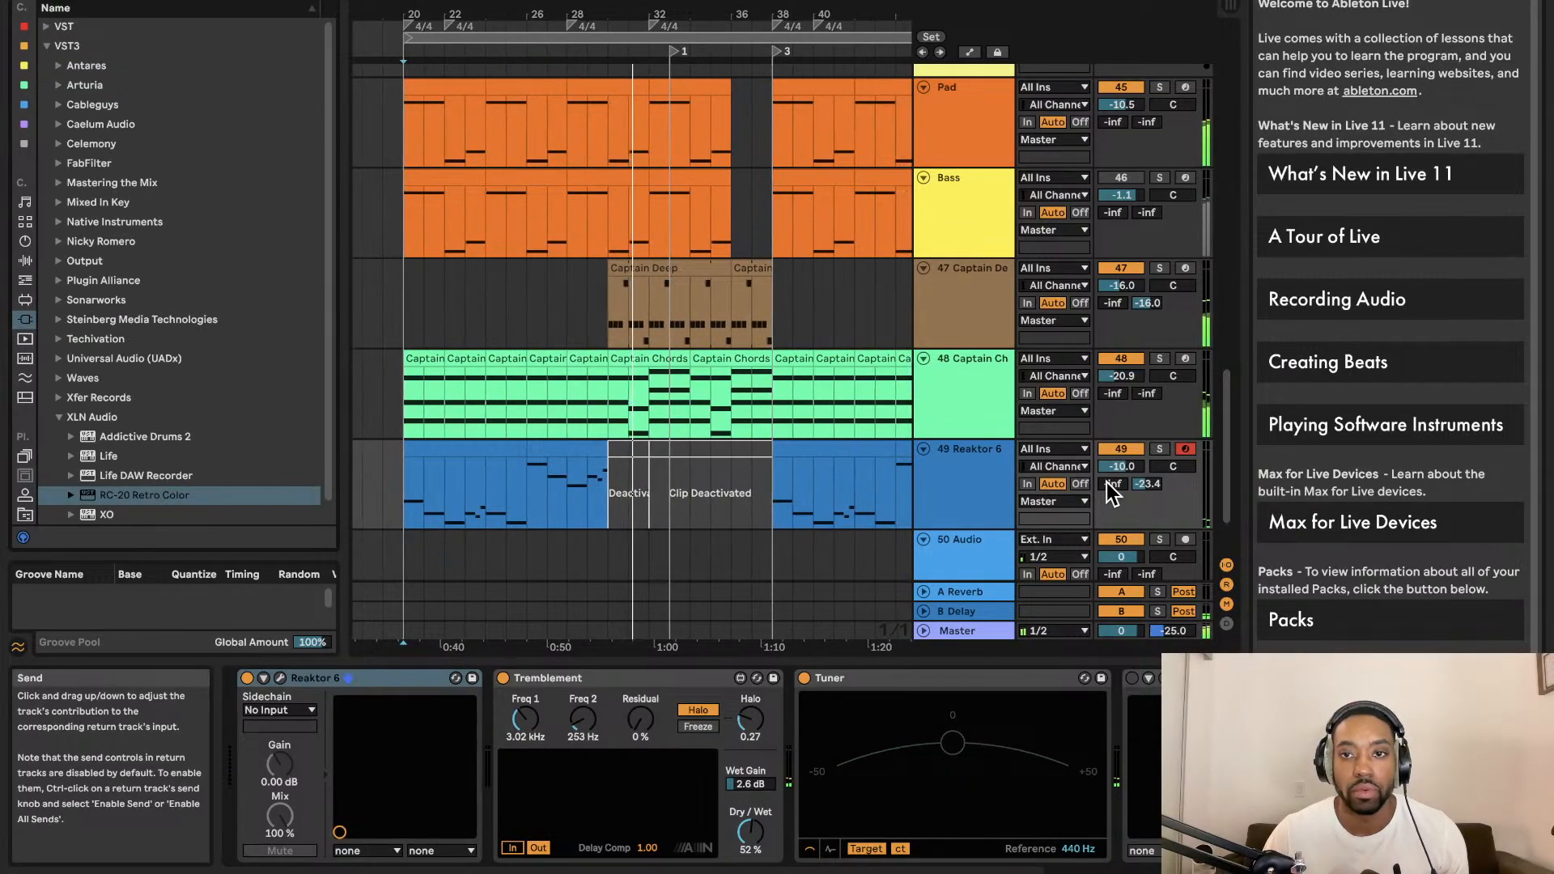
click(407, 470)
key(space)
key(space)
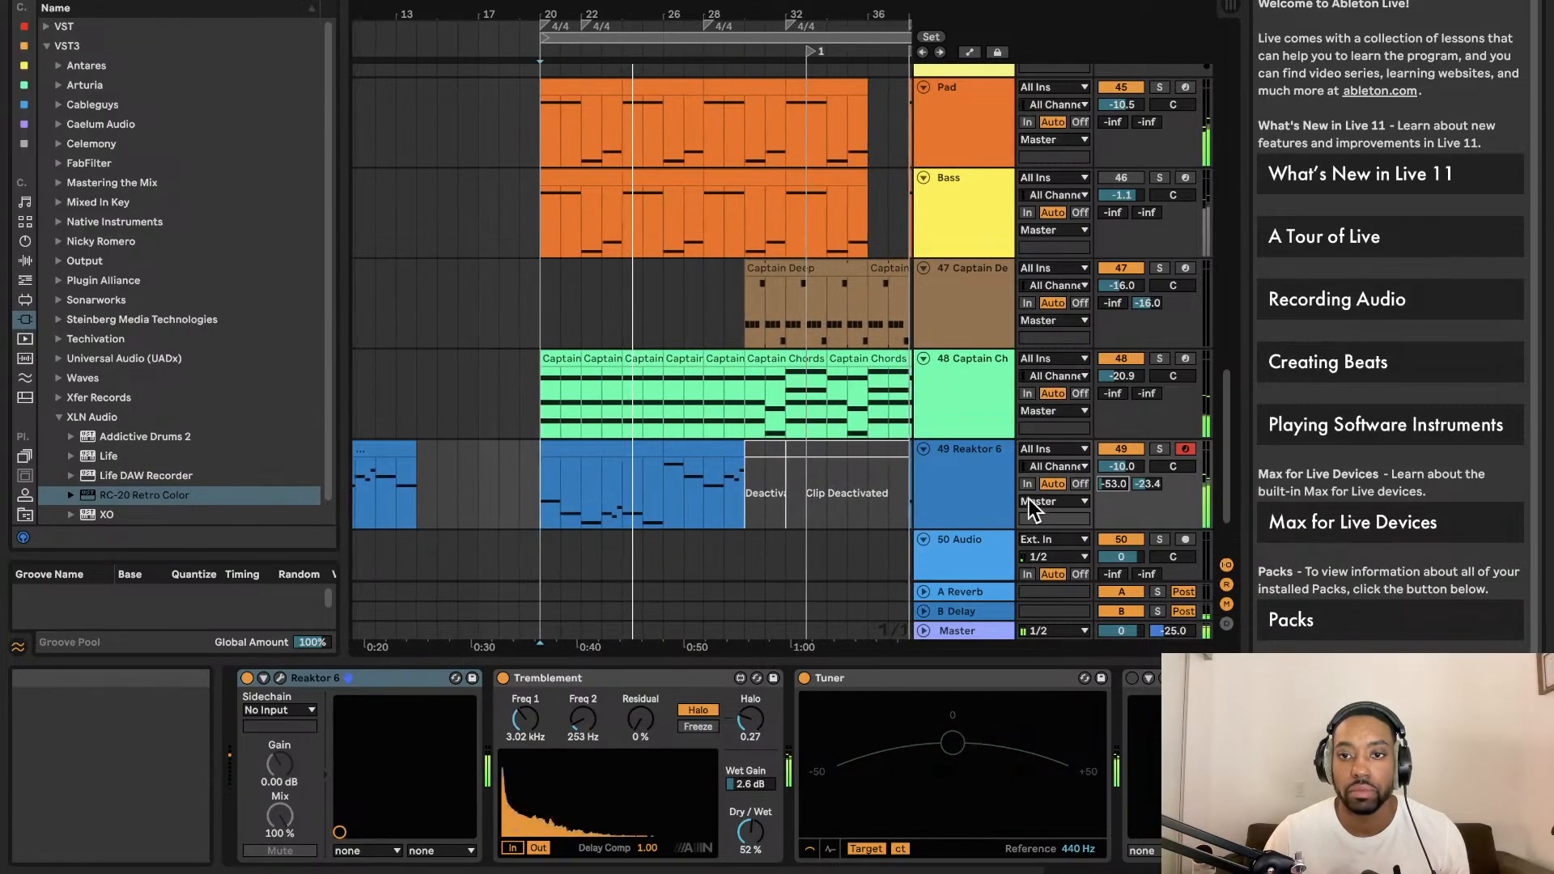
Lower the Reaktor 6 track's volume to -14.0 dB while listening to it against the other tracks
drag(1121, 467, 1121, 470)
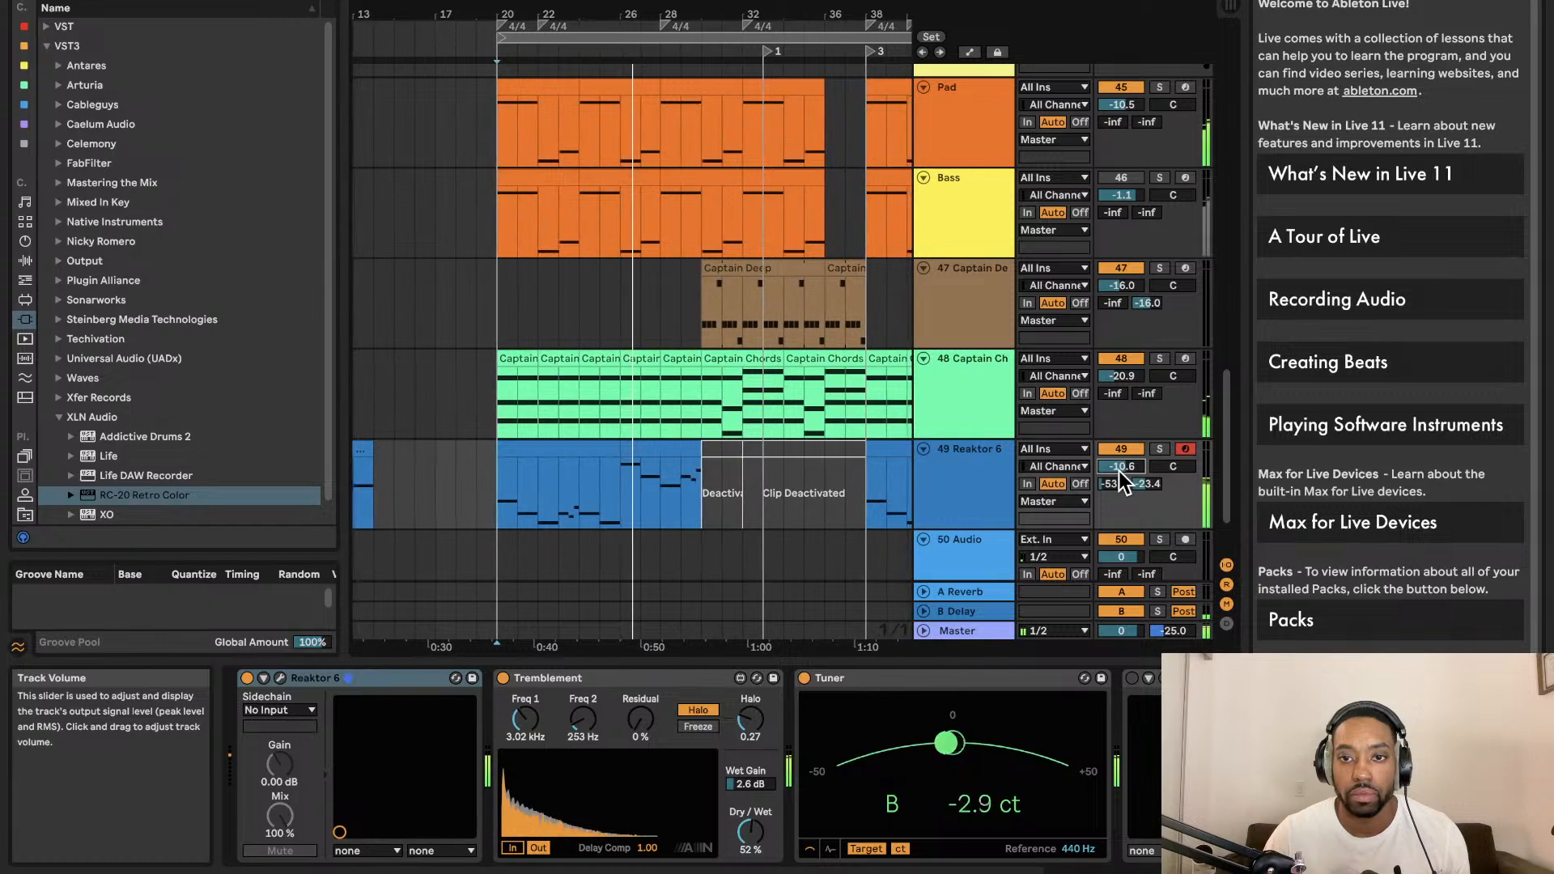
drag(1120, 474, 1121, 479)
key(space)
key(space)
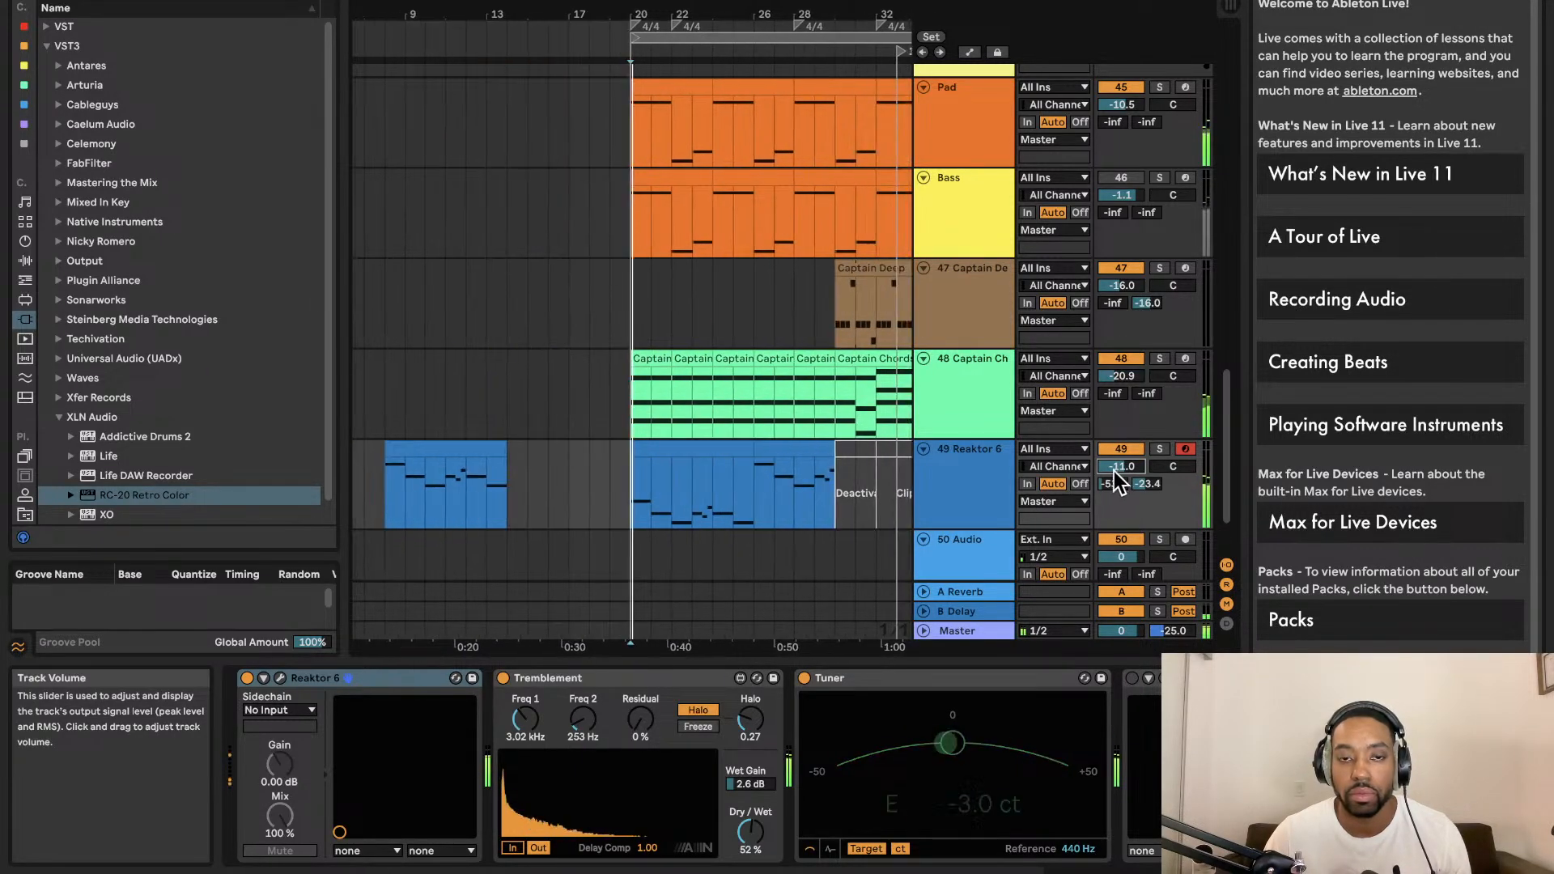
mouse_move(1121, 468)
mouse_down()
mouse_move(1120, 490)
mouse_move(1120, 466)
mouse_up()
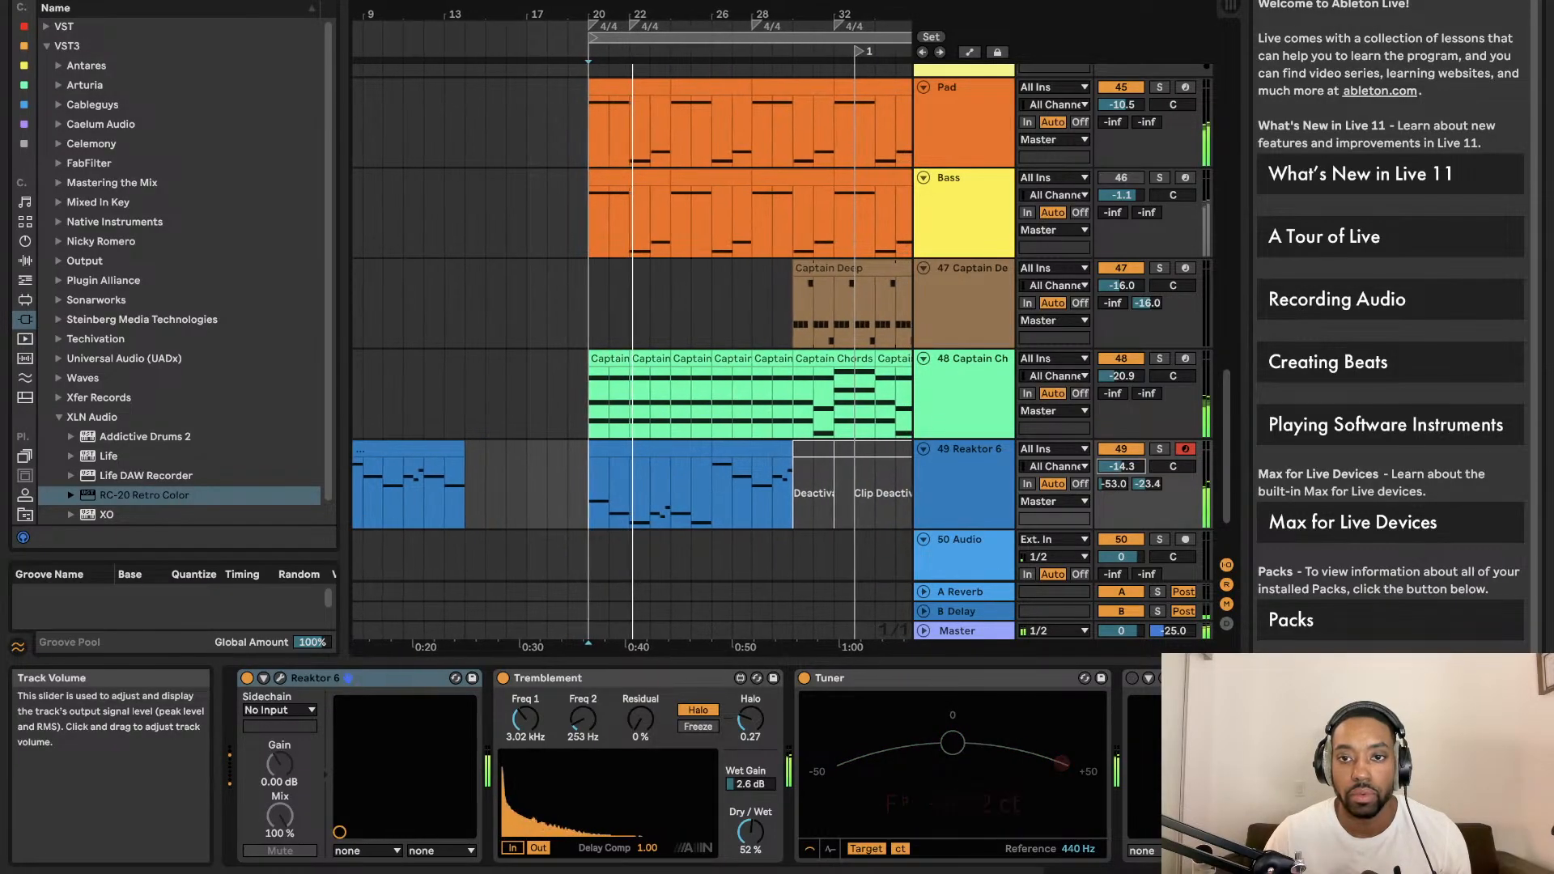
drag(1121, 469, 1120, 463)
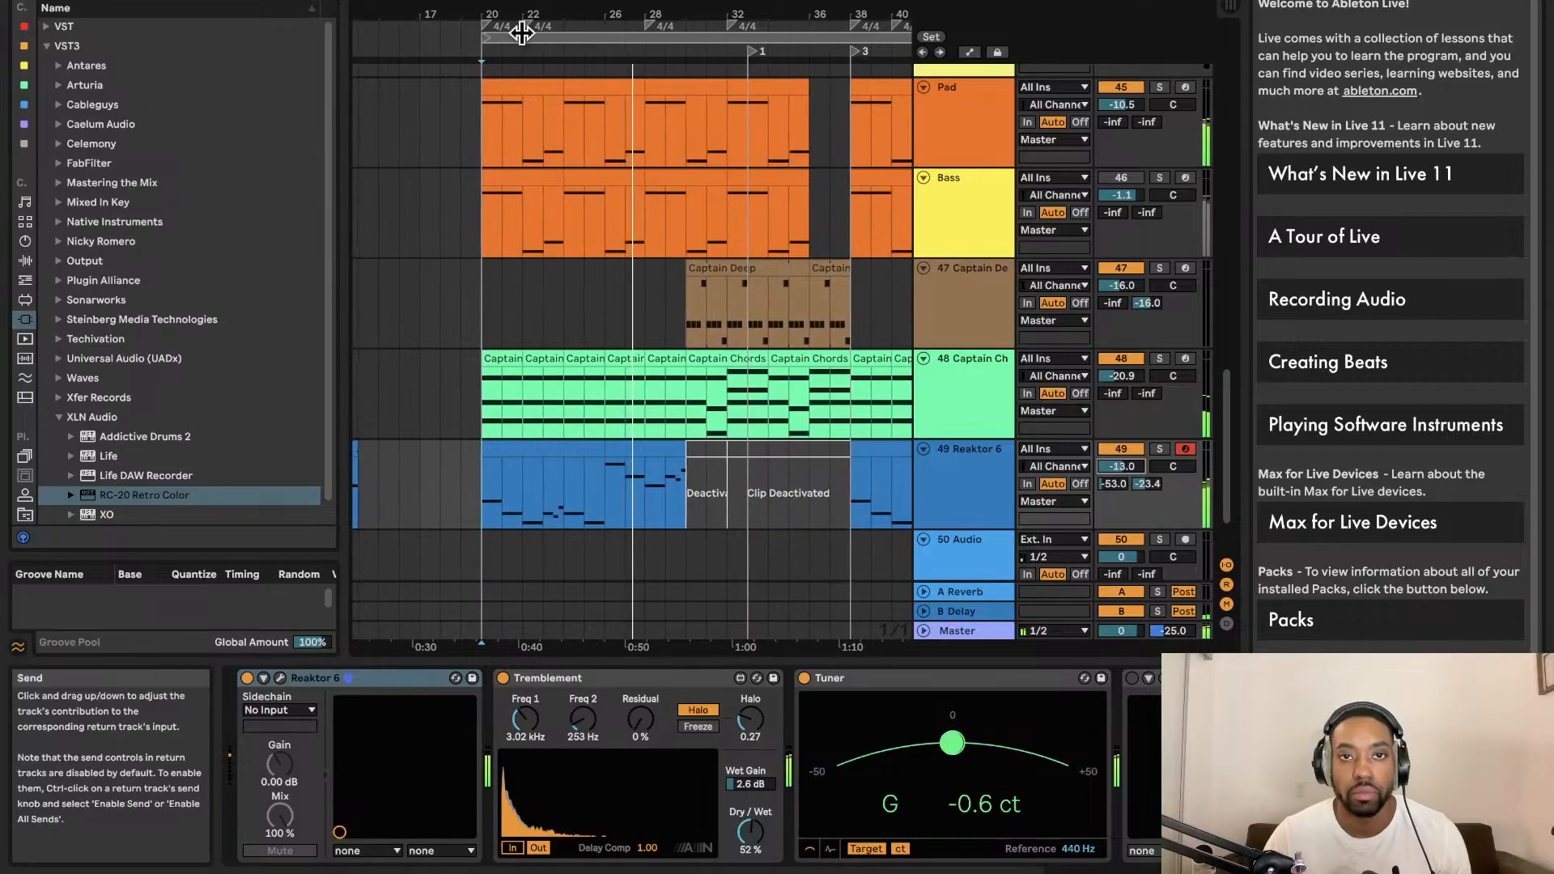
scroll(868, 273, up, 2)
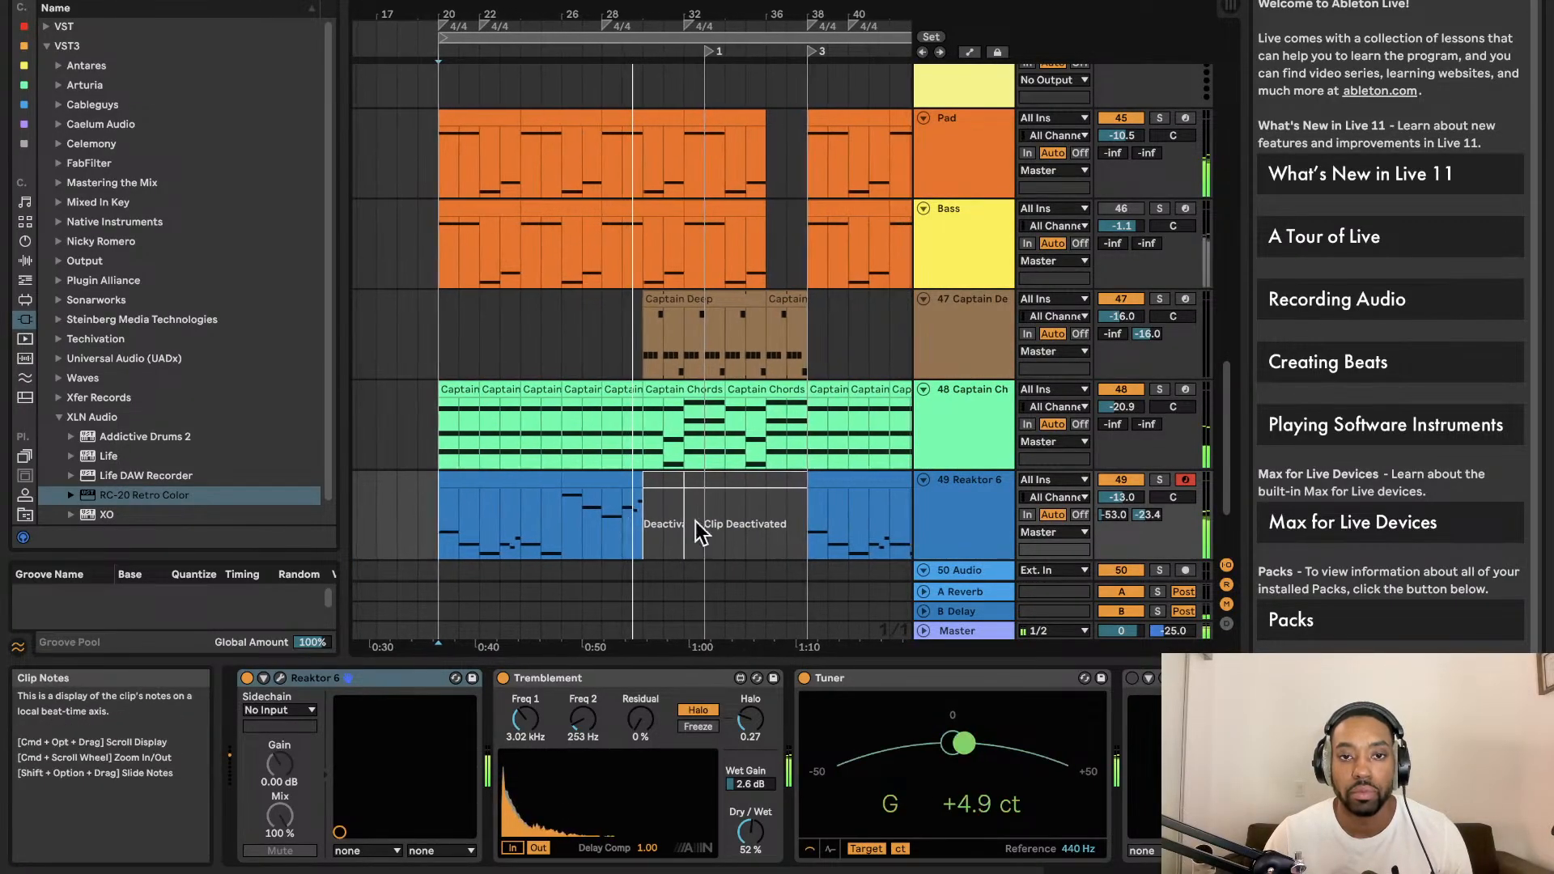
mouse_move(1123, 497)
mouse_down()
mouse_move(1123, 515)
mouse_move(1125, 499)
mouse_up()
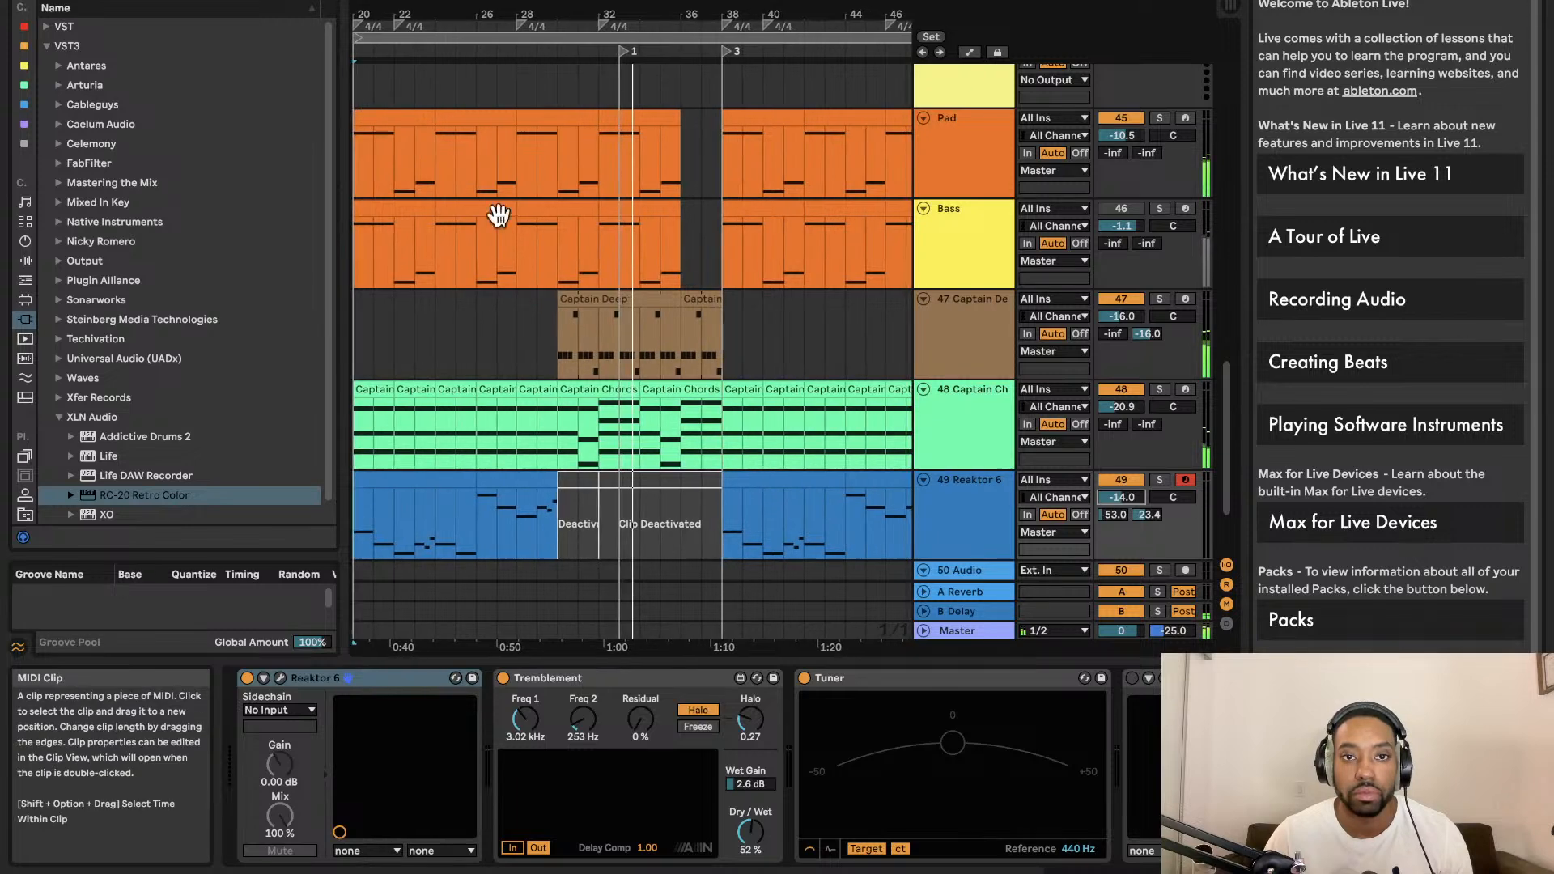
scroll(623, 285, up, 3)
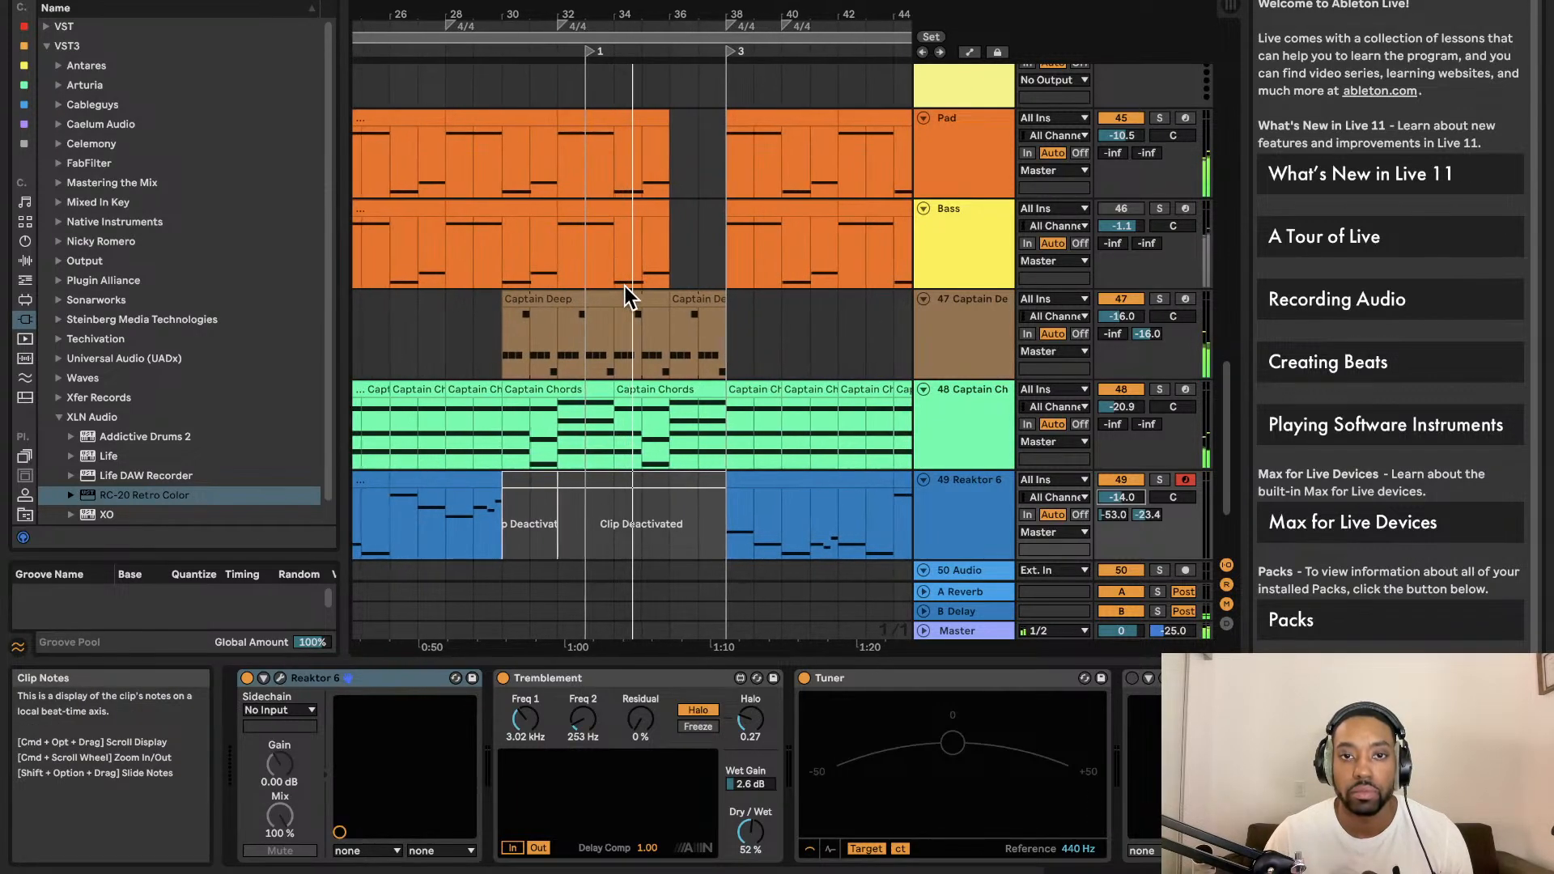
scroll(623, 285, down, 3)
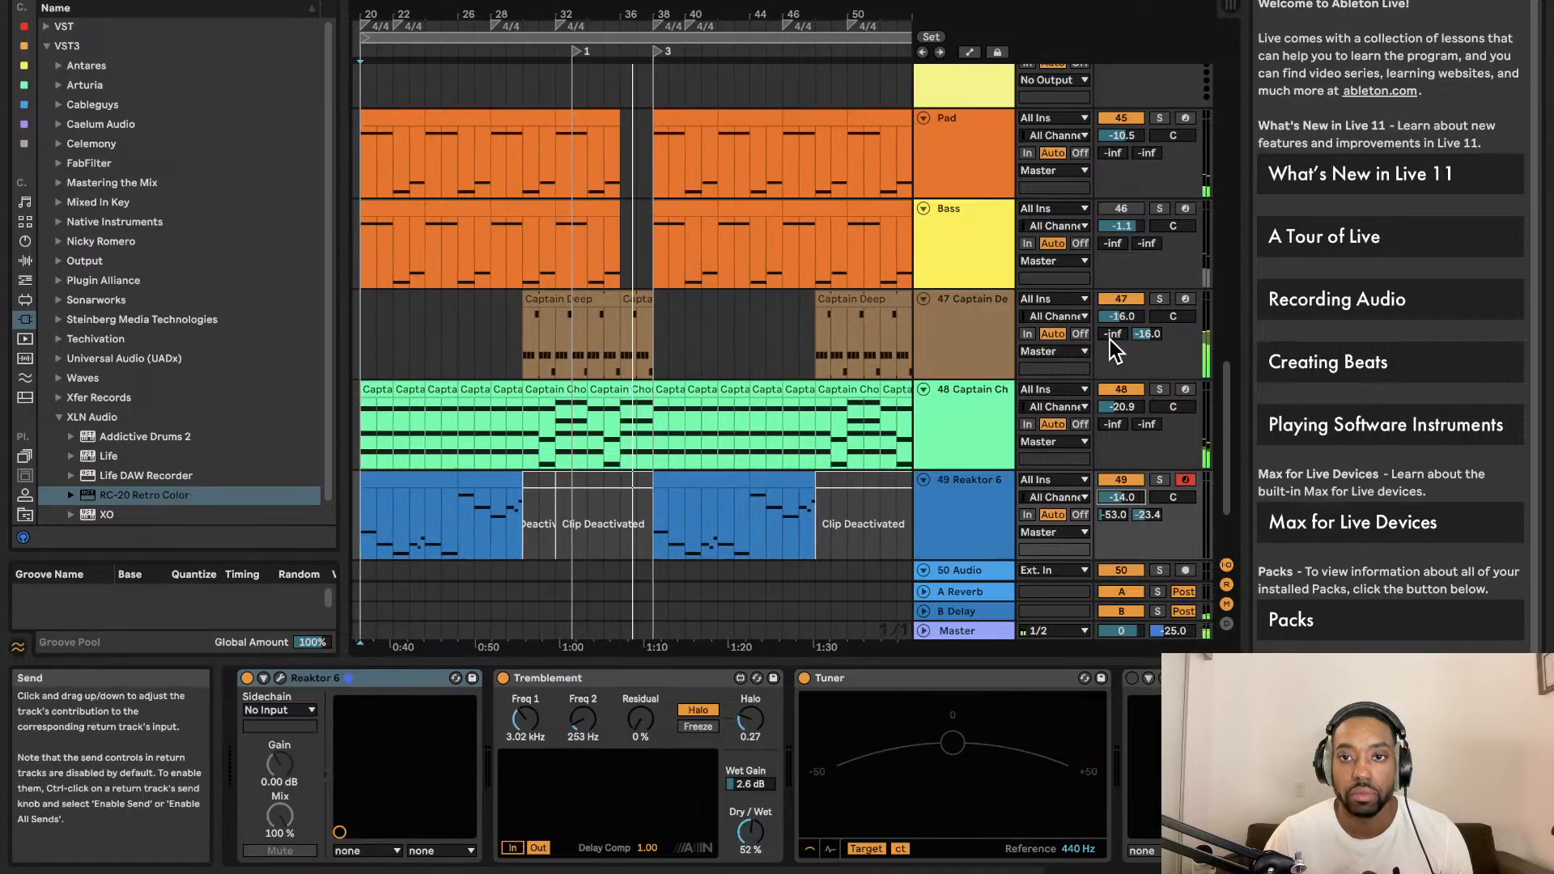
scroll(1046, 429, up, 3)
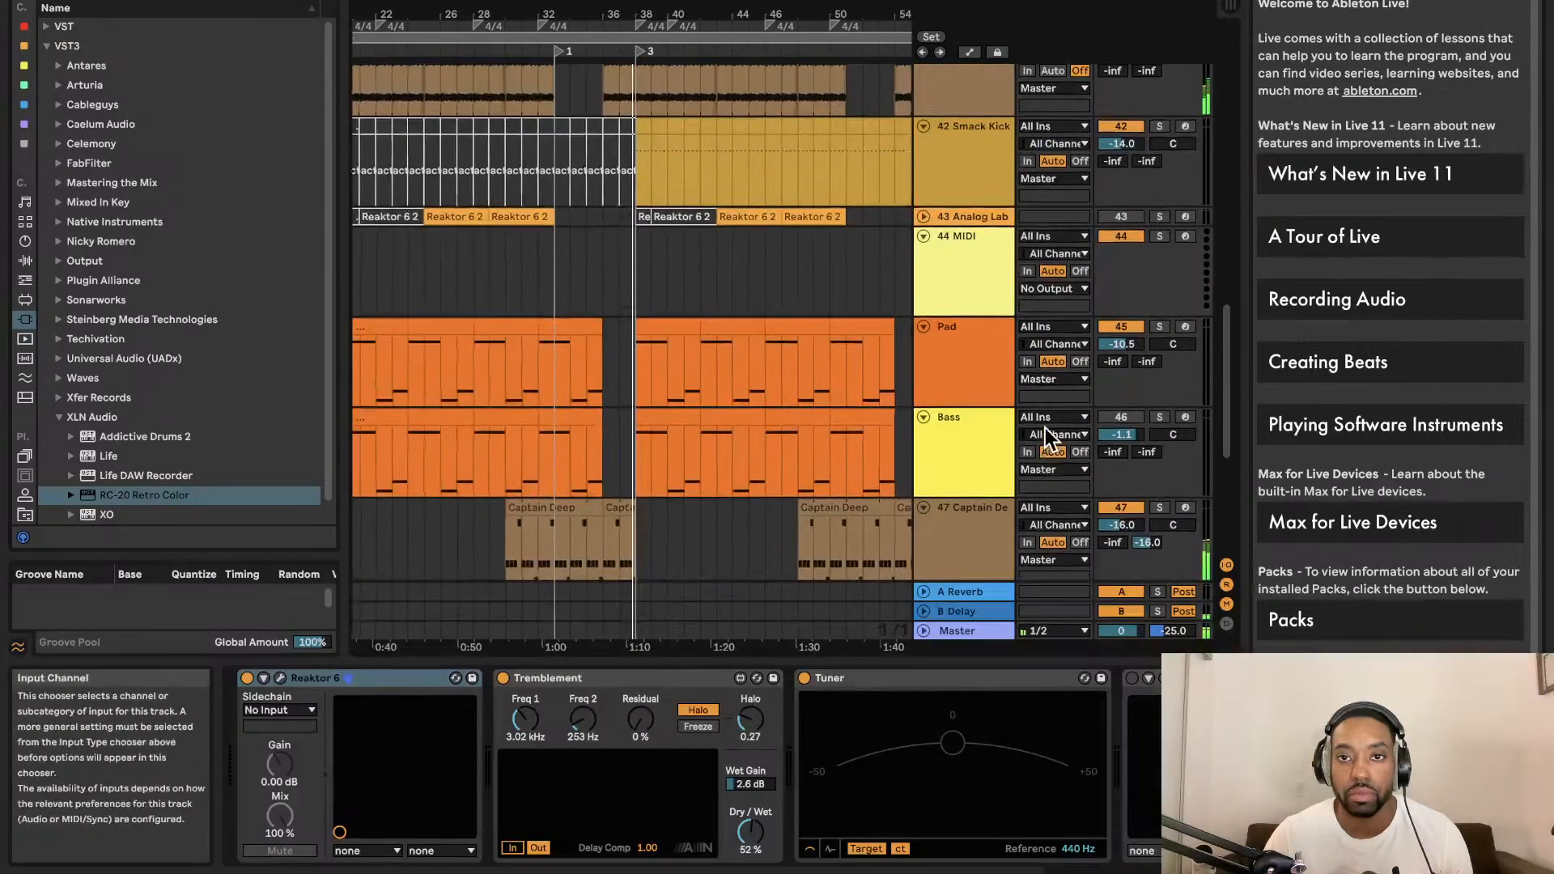
Switch the Bass track on briefly during playback to compare the mix, and mute it again
scroll(1041, 426, down, 3)
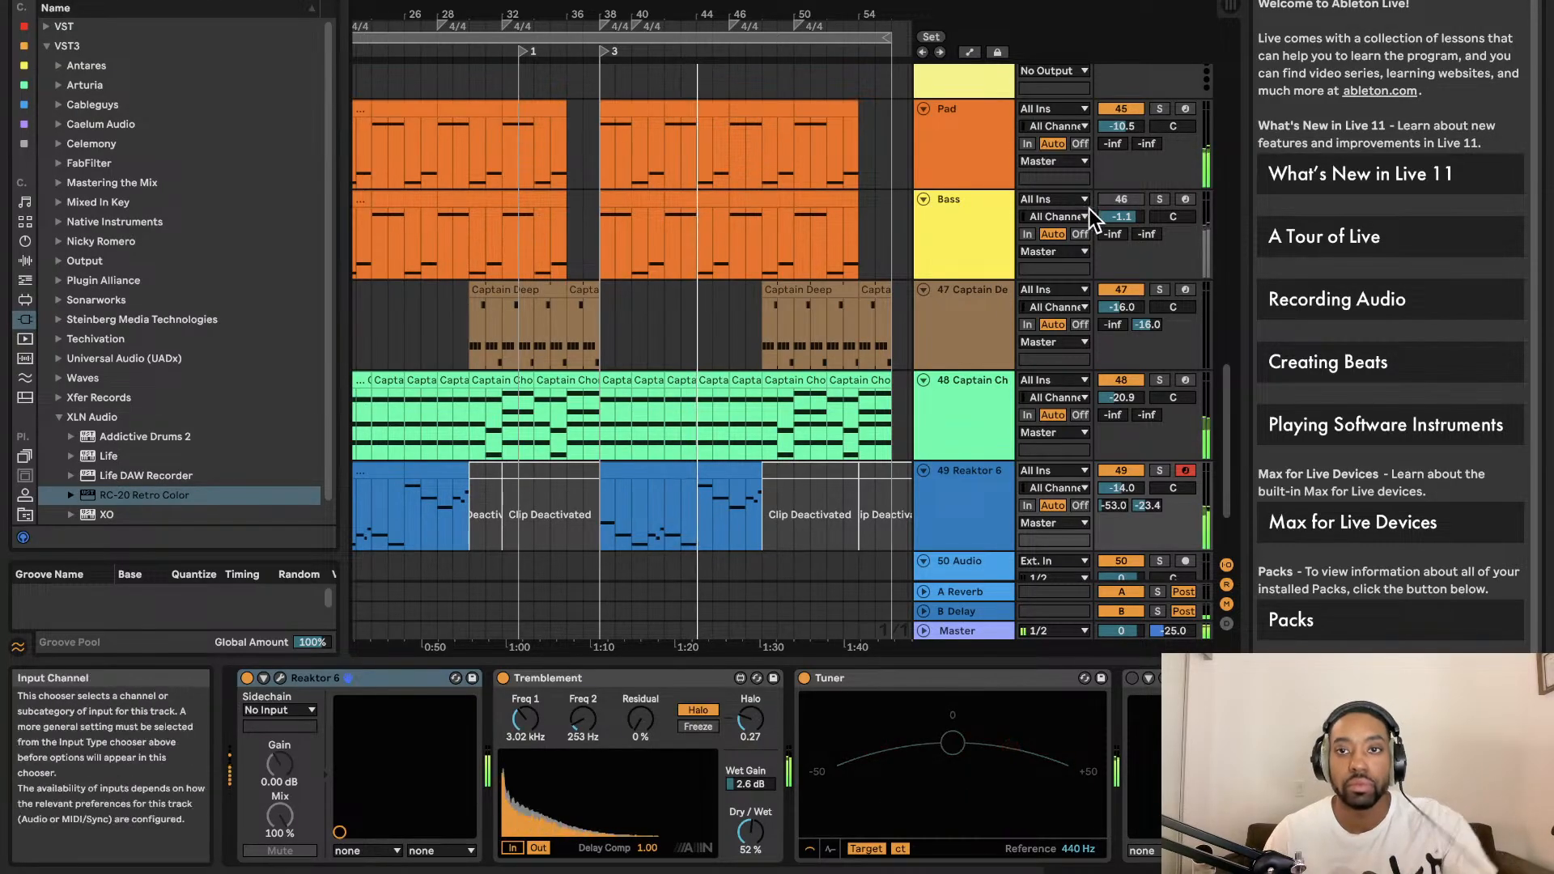
click(1129, 201)
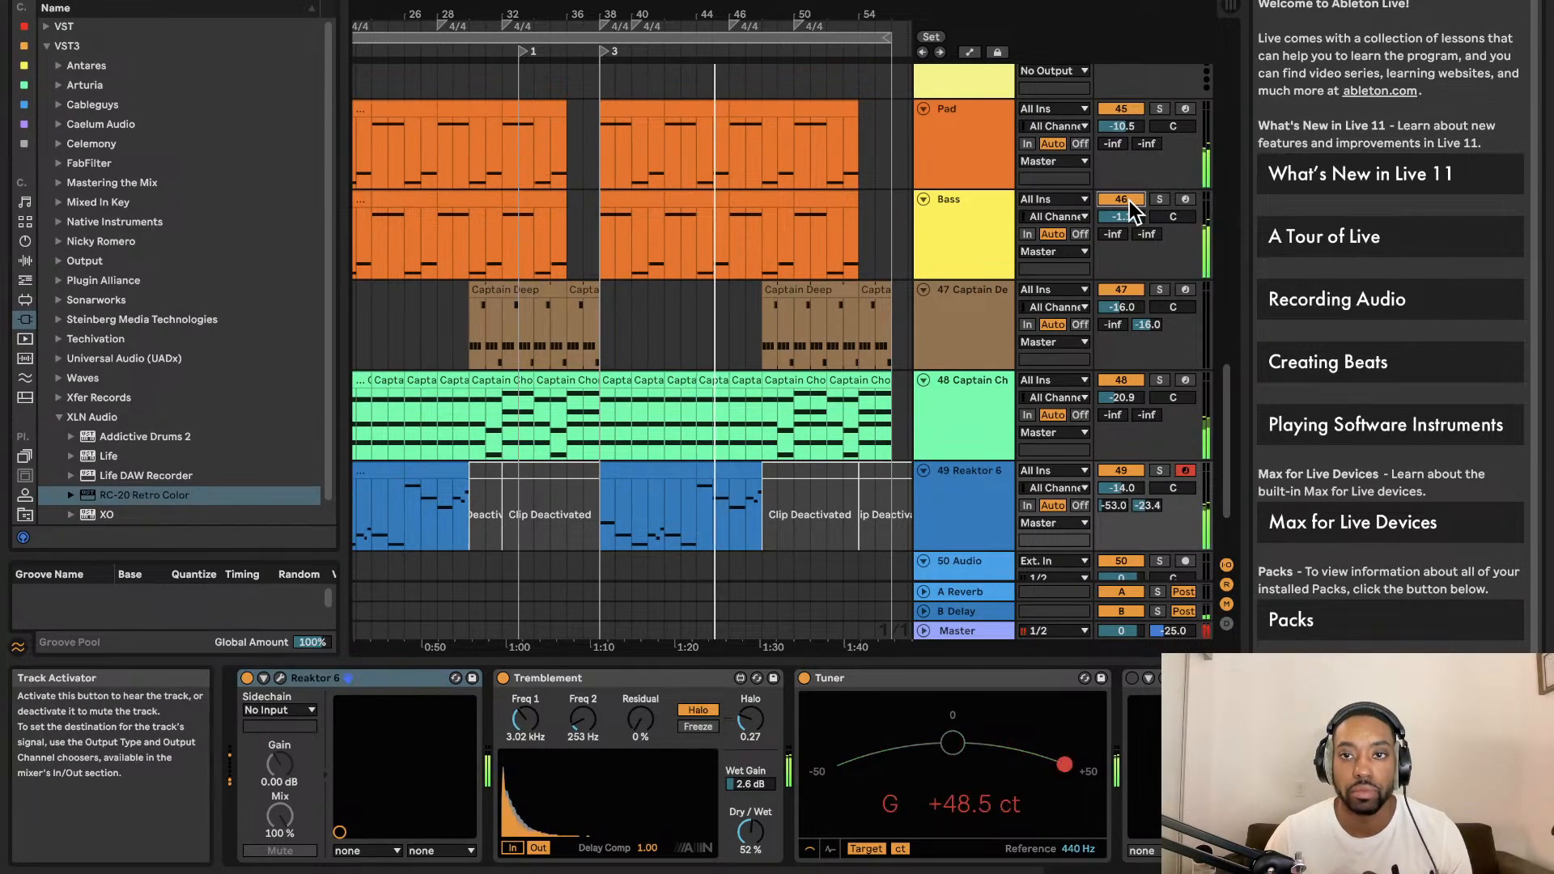
click(1130, 200)
scroll(885, 194, left, 5)
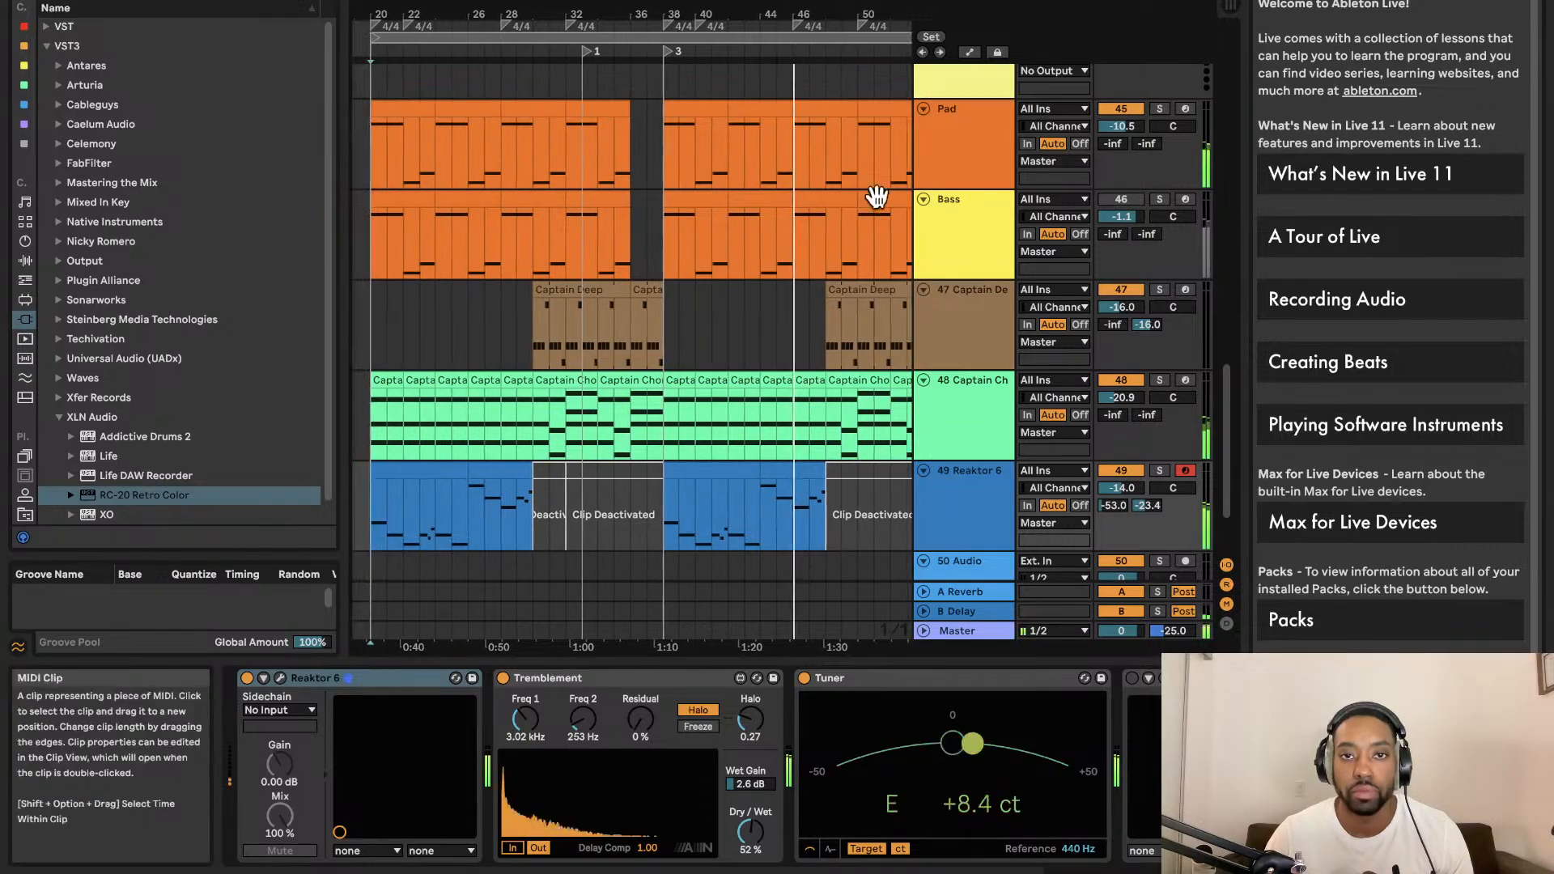
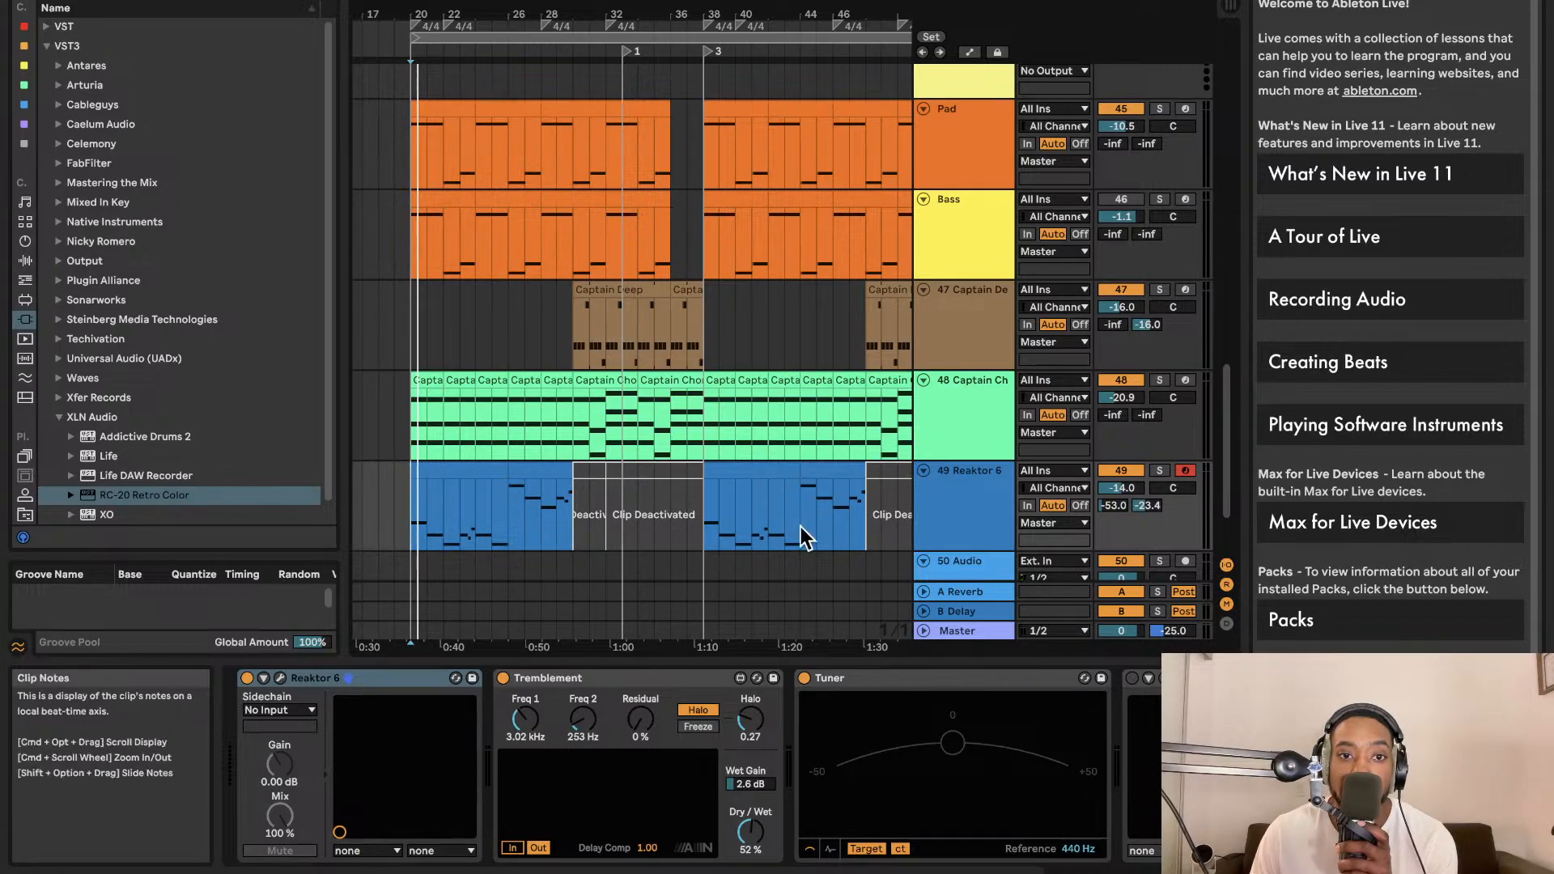
Duplicate the Reaktor 6 track with its clips and devices during playback, and select the first group of clips on the copy
key(space)
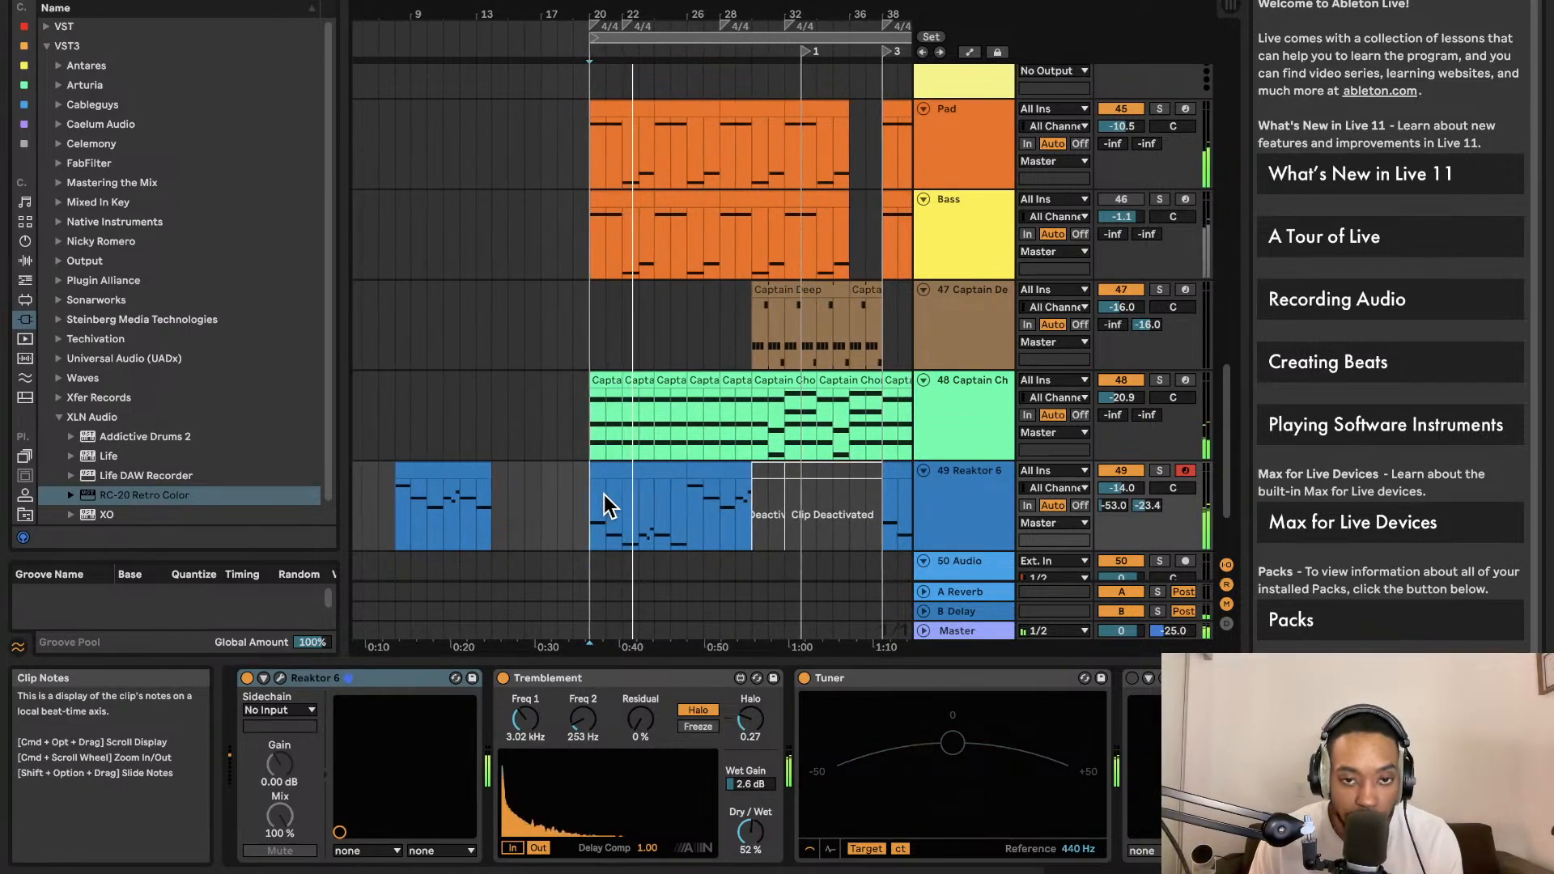
click(979, 395)
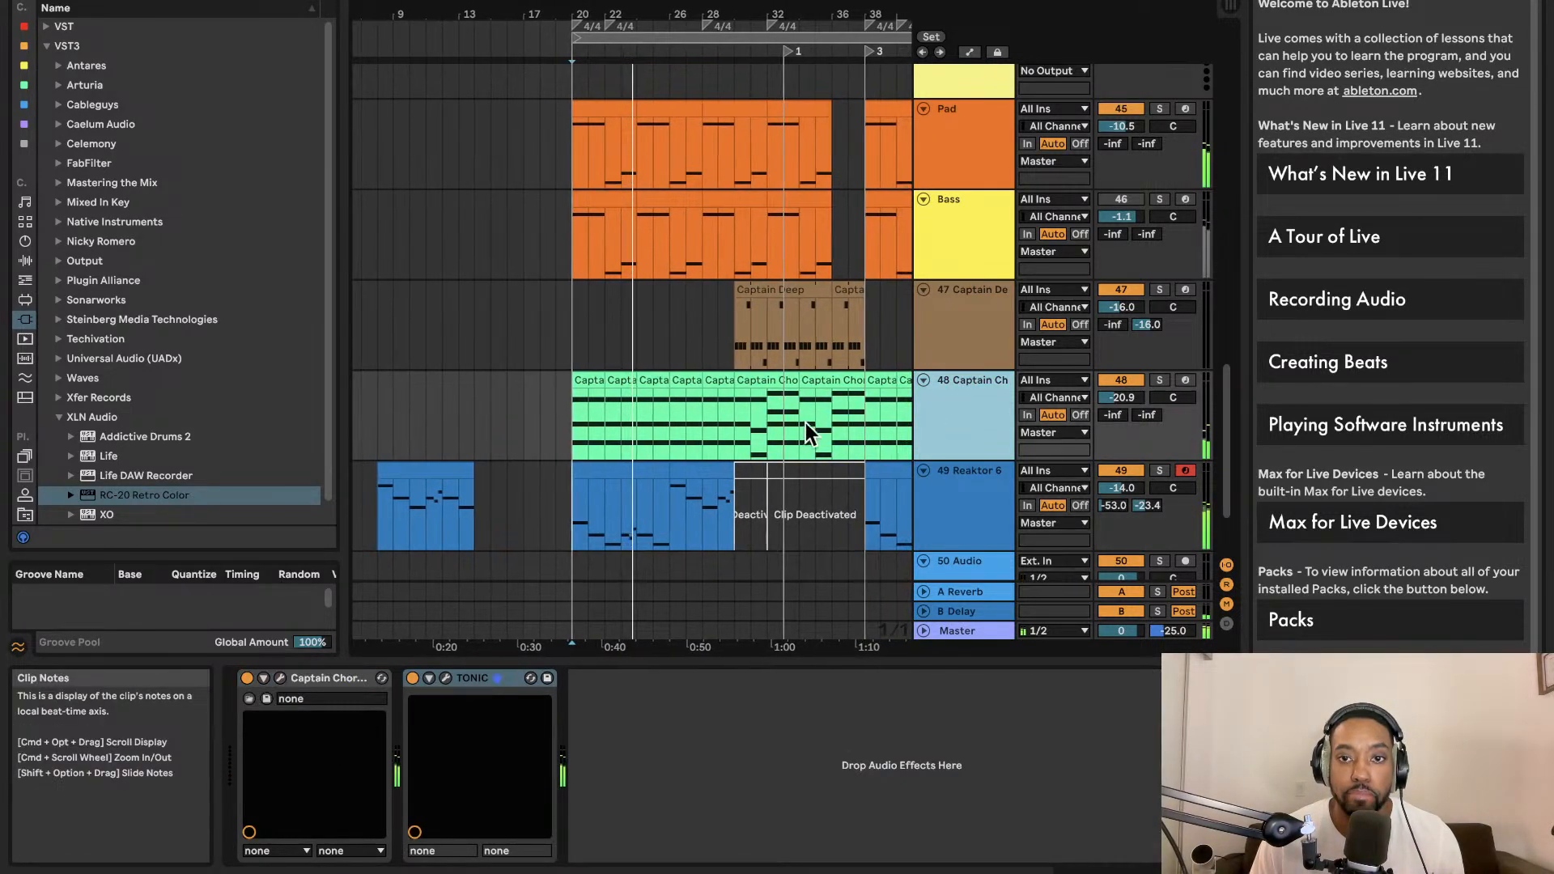
click(955, 490)
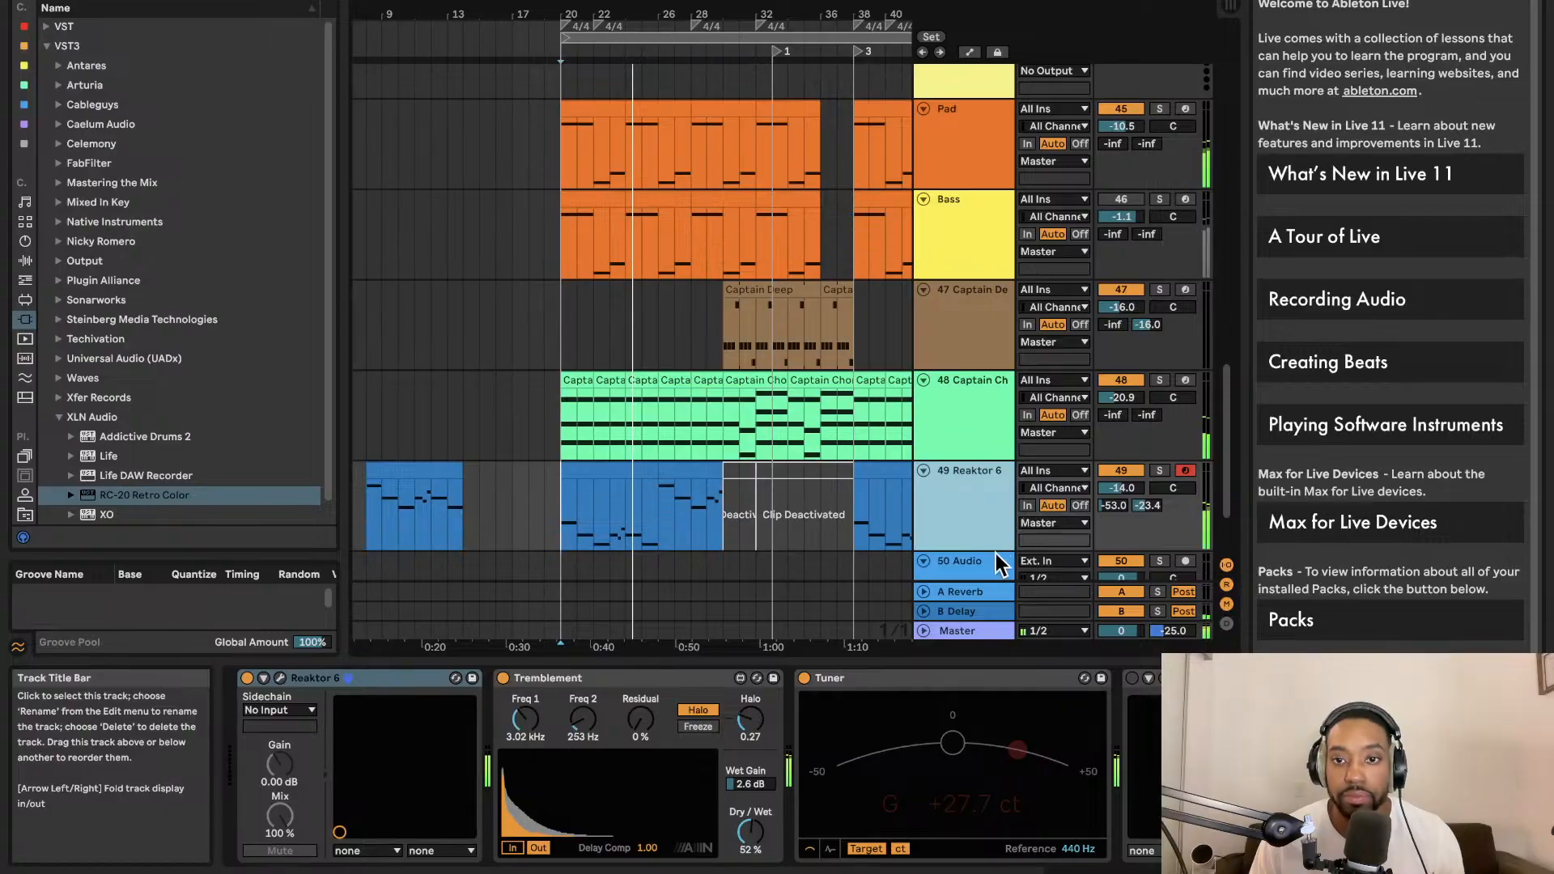
key(super+d)
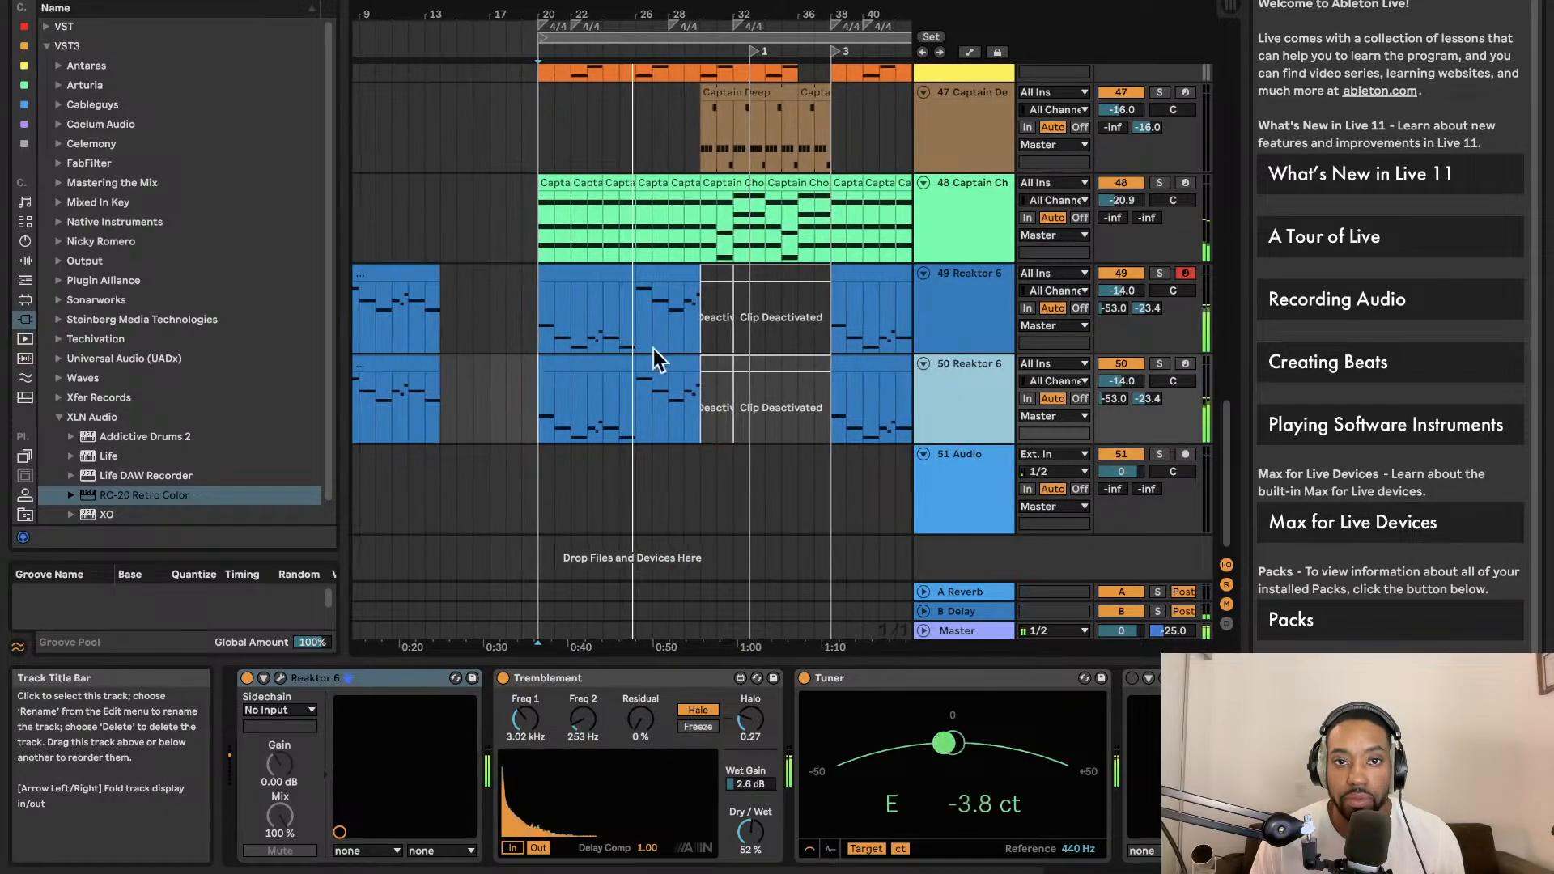
click(618, 360)
click(643, 362)
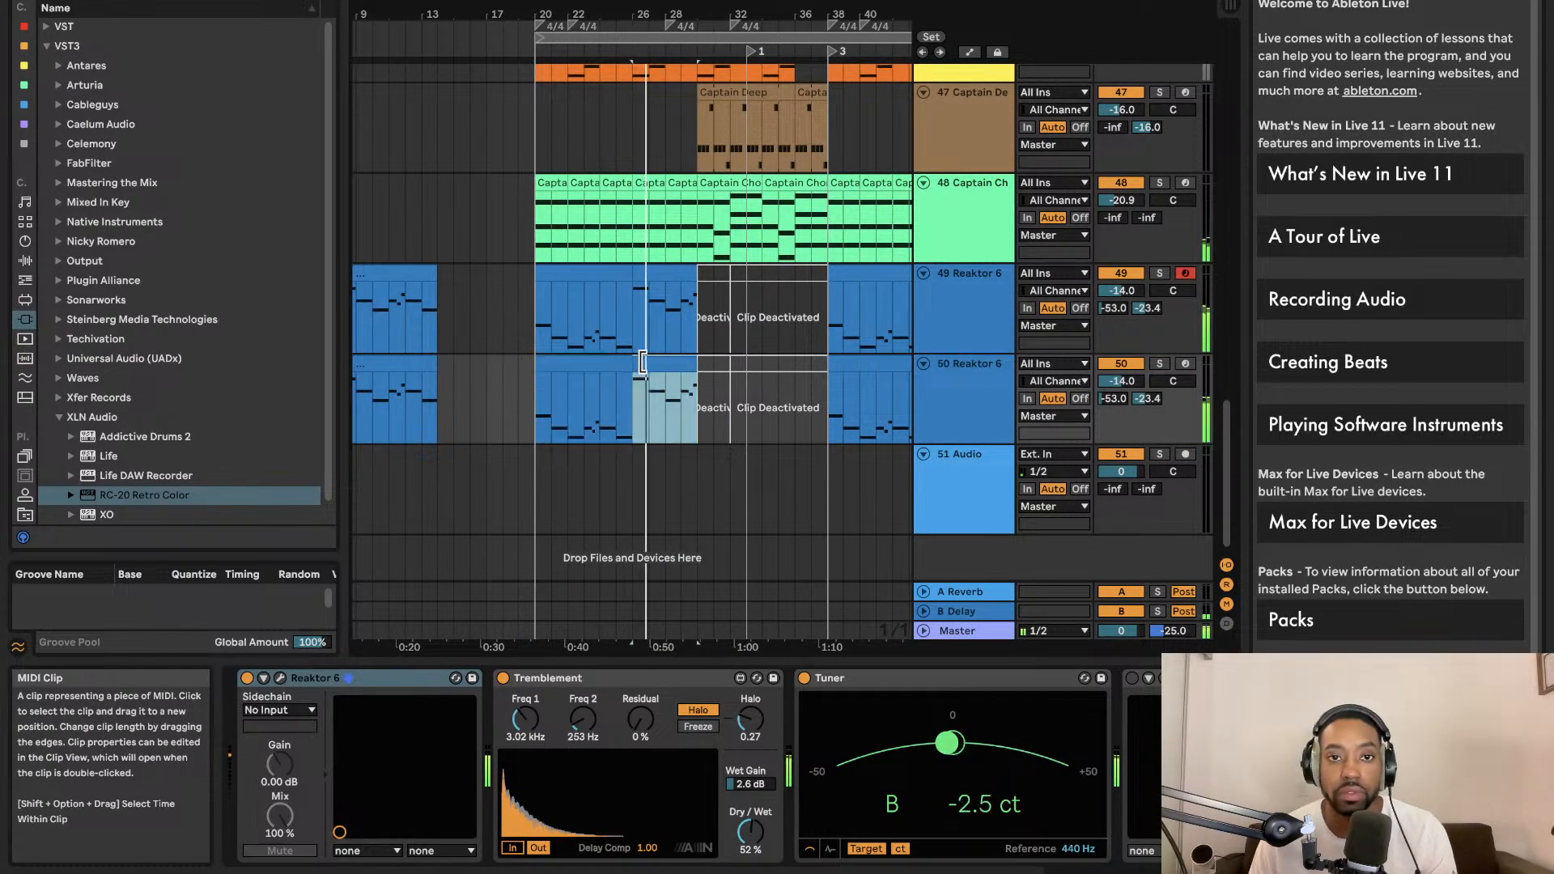
Copy the Captain Chords clips from bar 20 to bar 34 and paste them at bar 20 on the duplicated Reaktor 6 track
scroll(687, 194, up, 5)
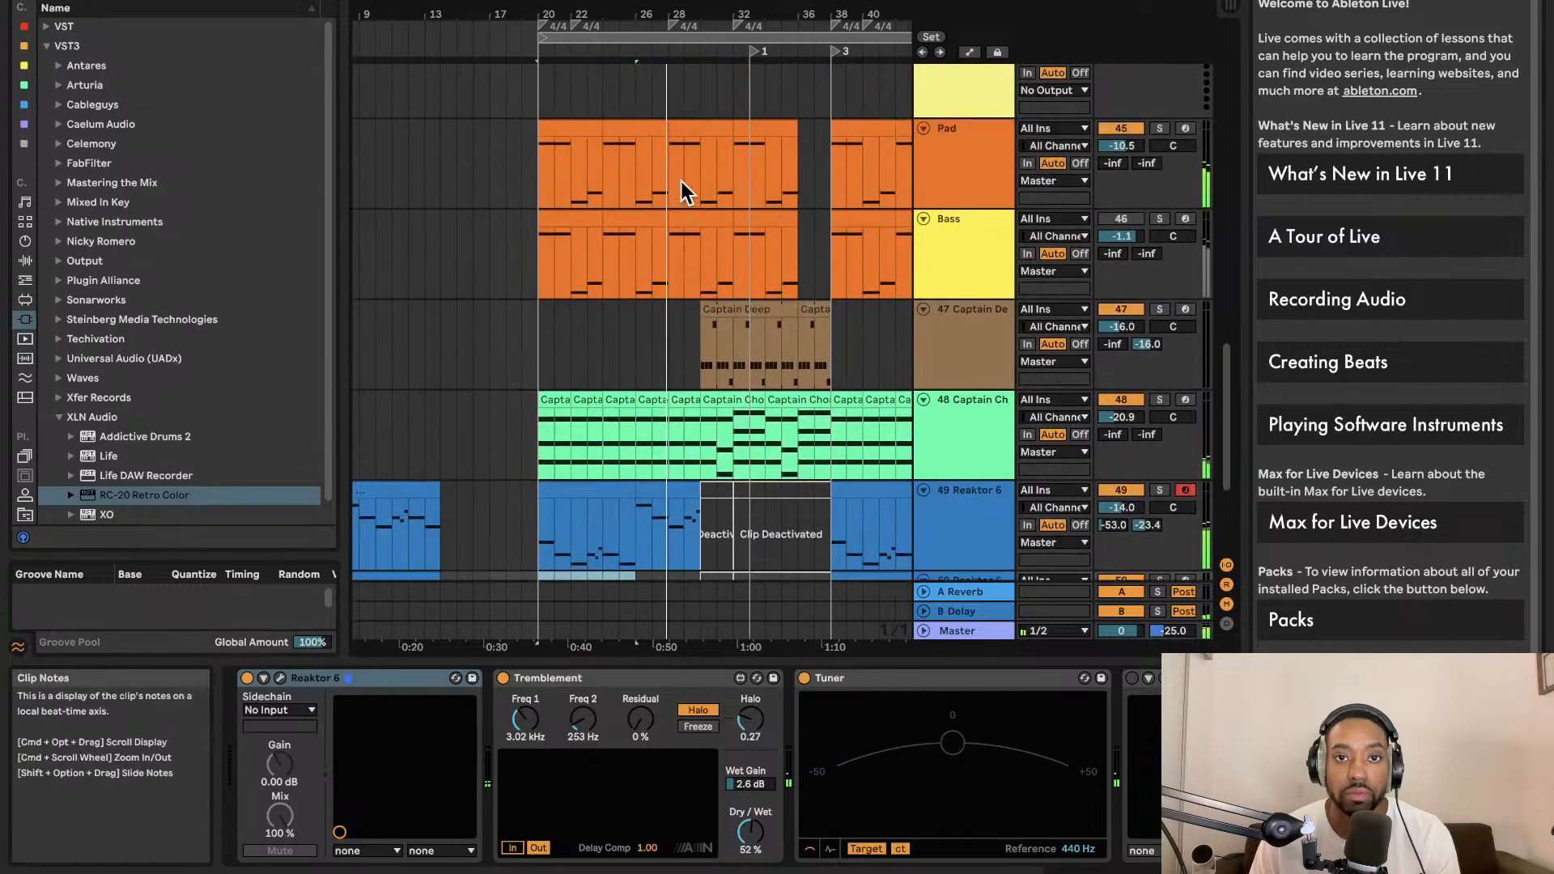
scroll(648, 384, down, 1)
click(559, 391)
scroll(660, 400, up, 1)
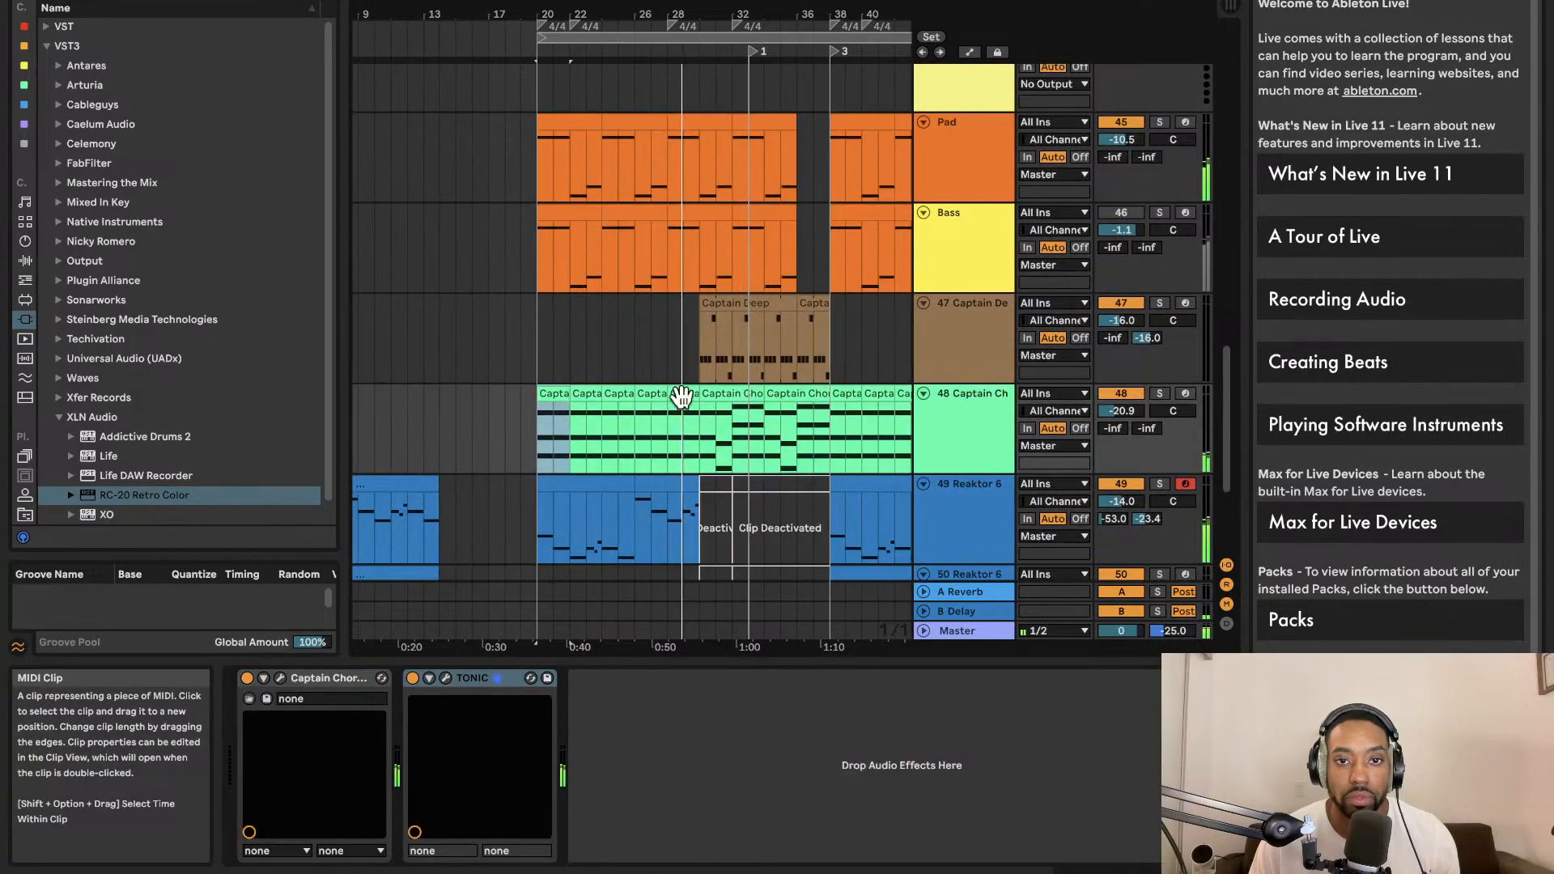
shift+click(724, 395)
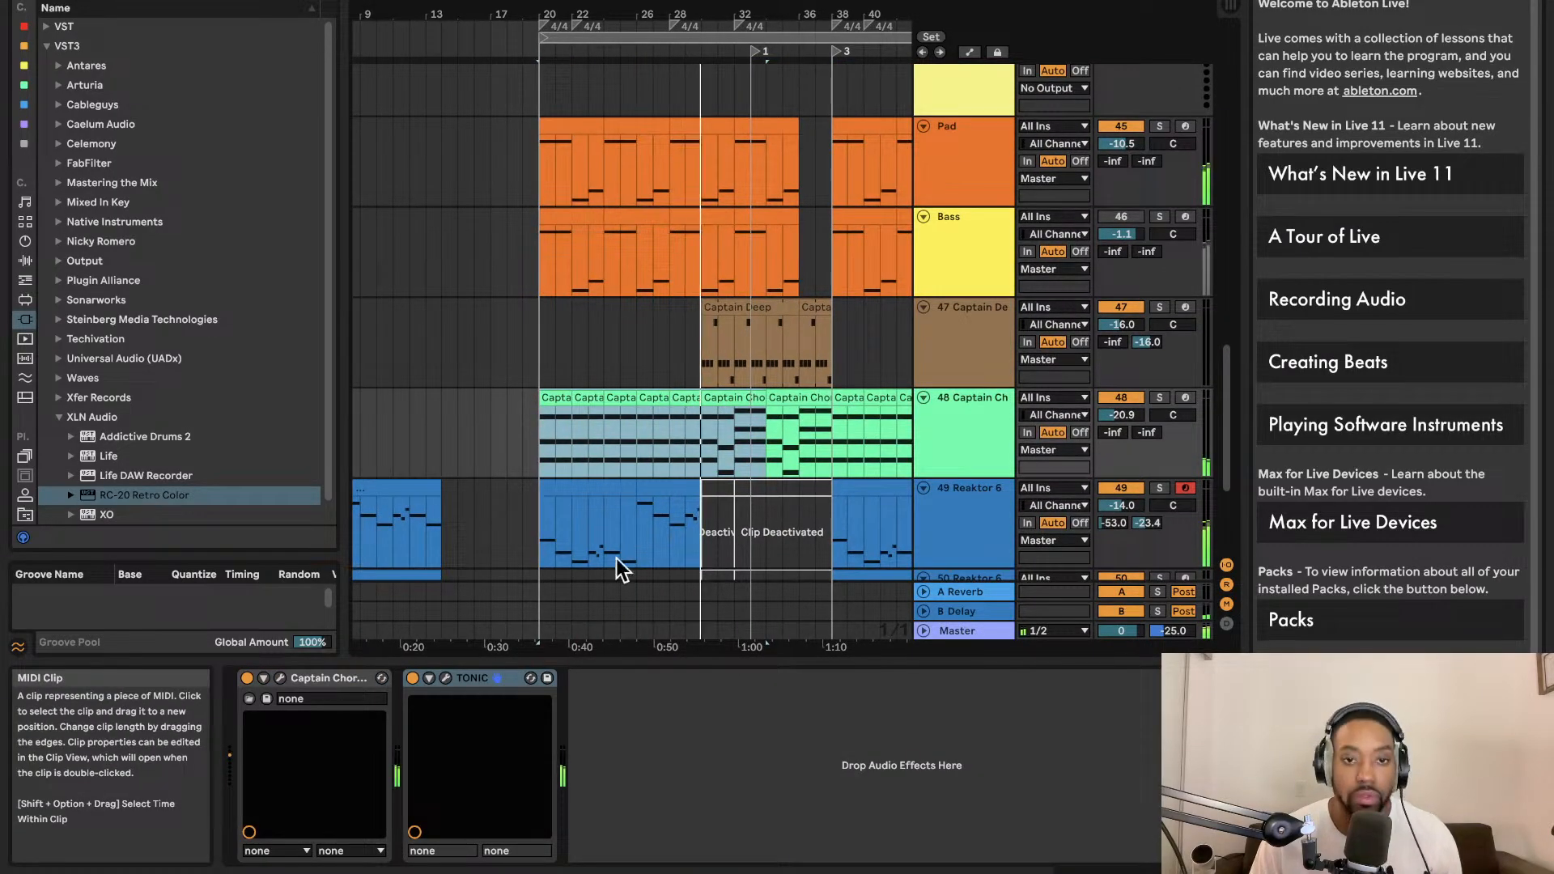
scroll(615, 554, down, 3)
click(547, 552)
key(super+v)
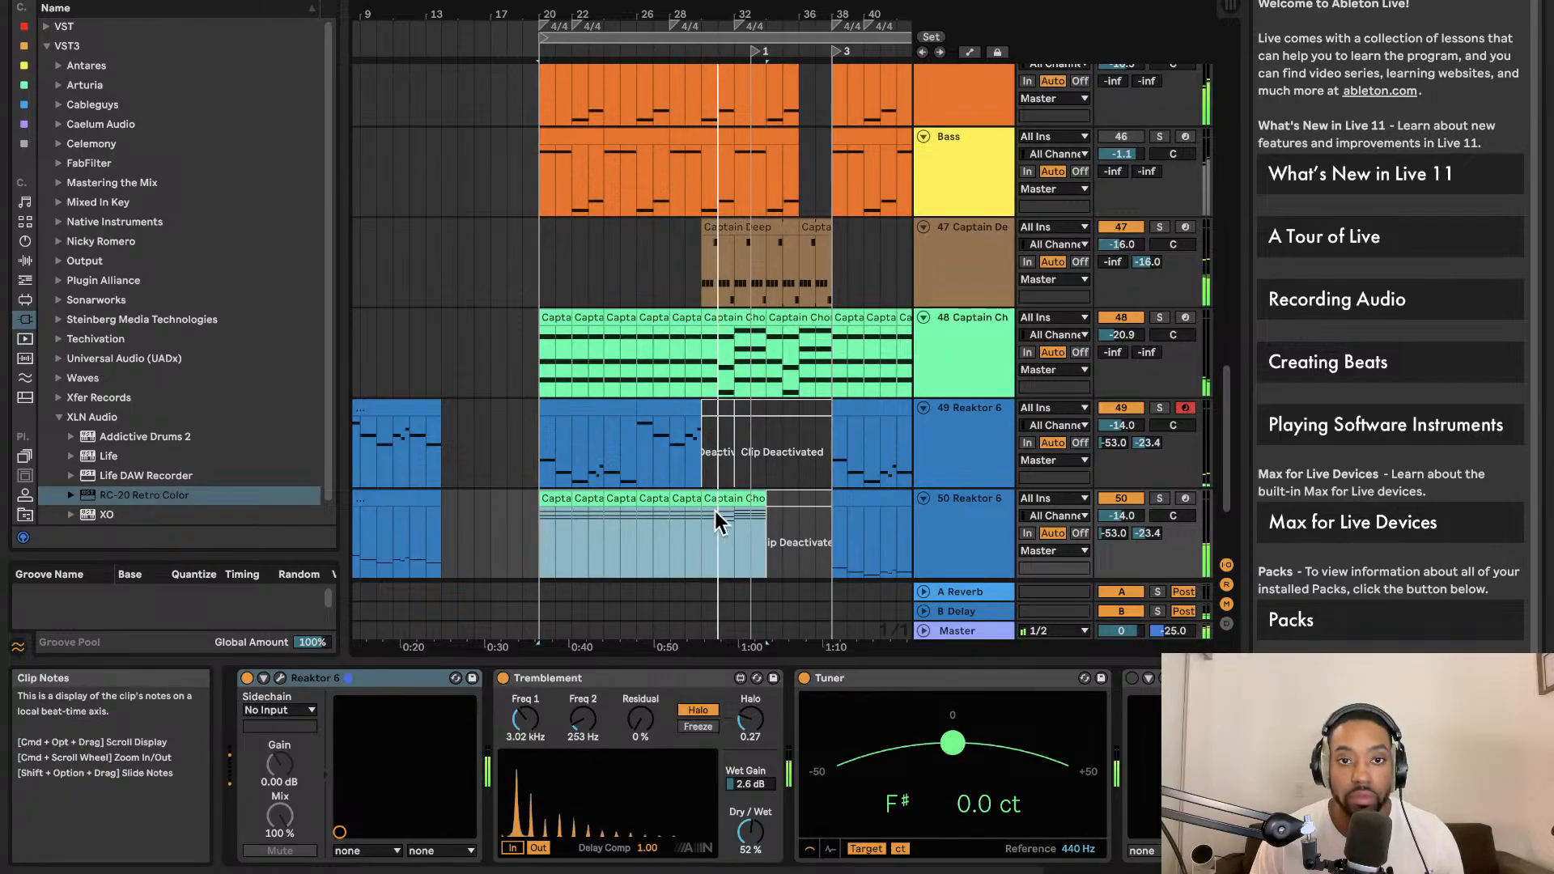
Transpose all notes in the first pasted Captain Chords clip down four octaves, to B-1, D0 and F#0, and play it back
double_click(659, 502)
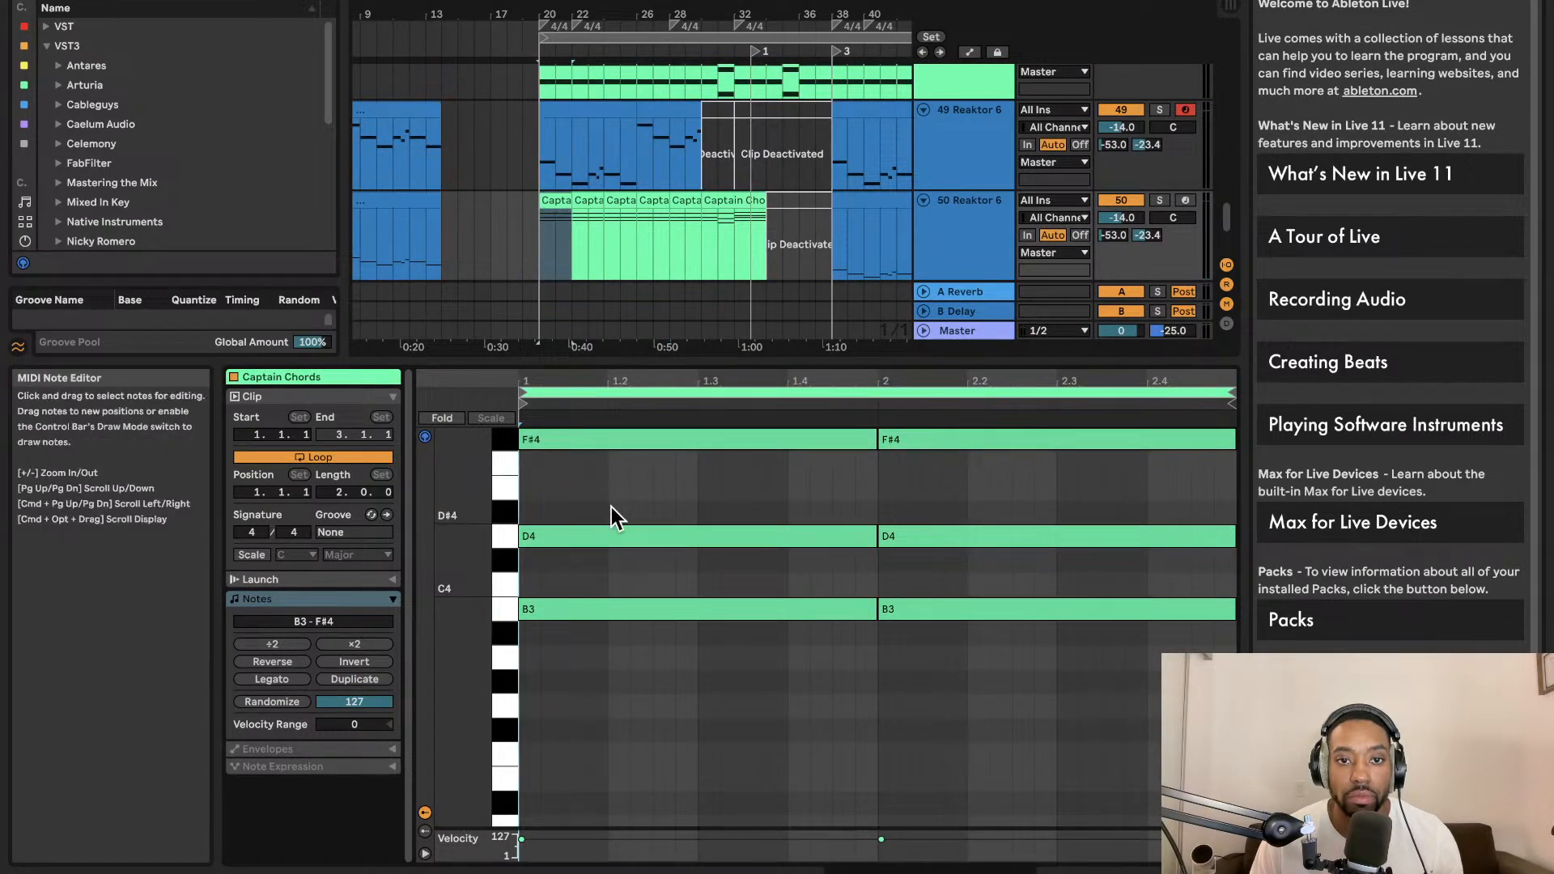
key(super+a)
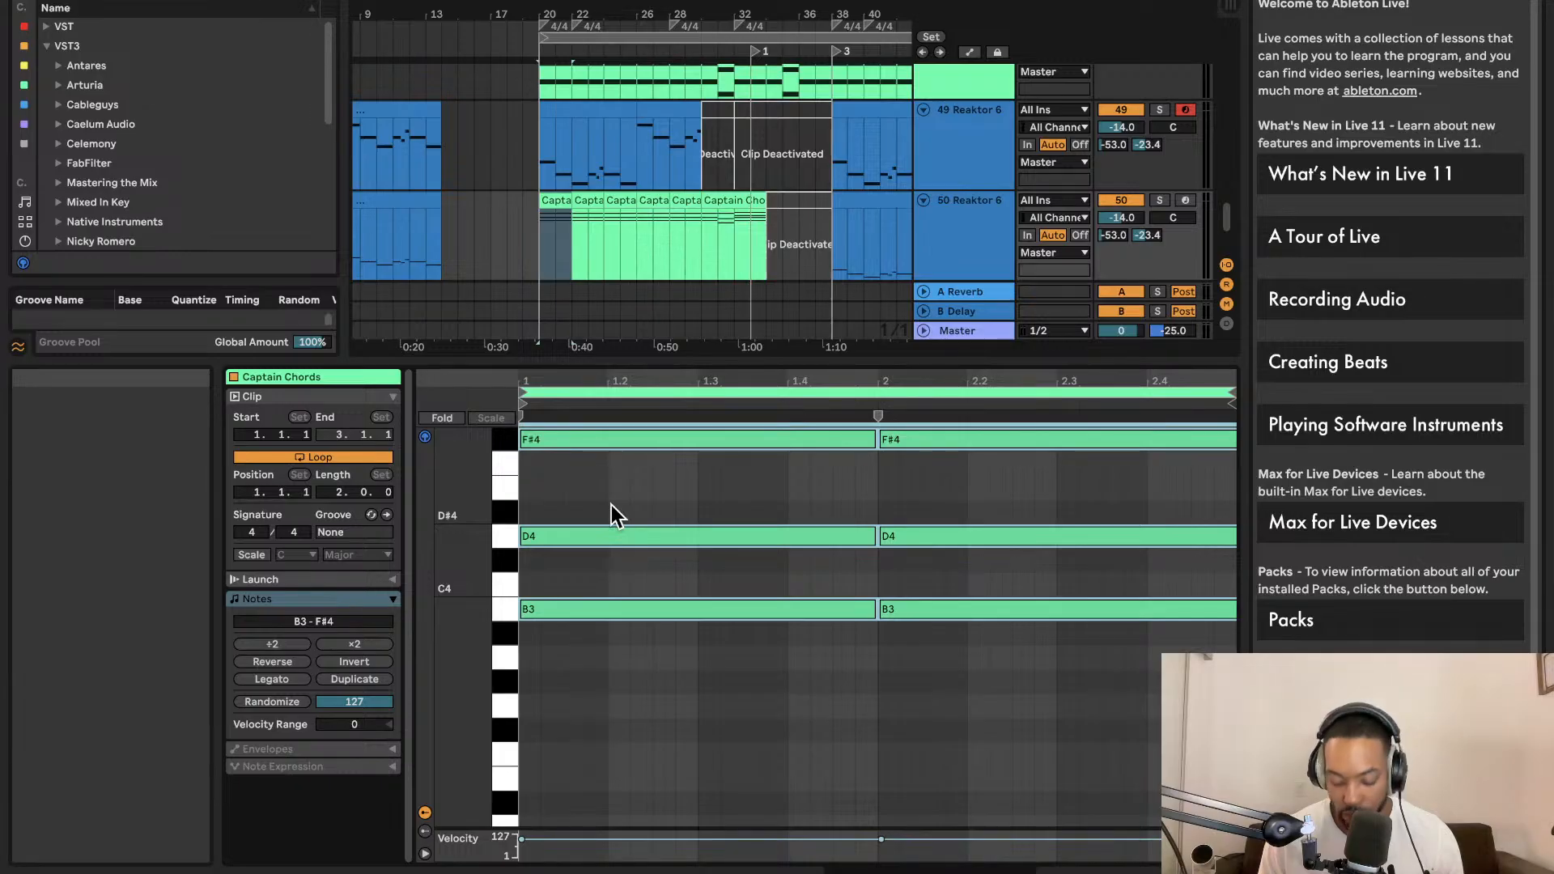
key(shift+Down)
key(shift+Down)
key(shift+Down)
key(shift+Down)
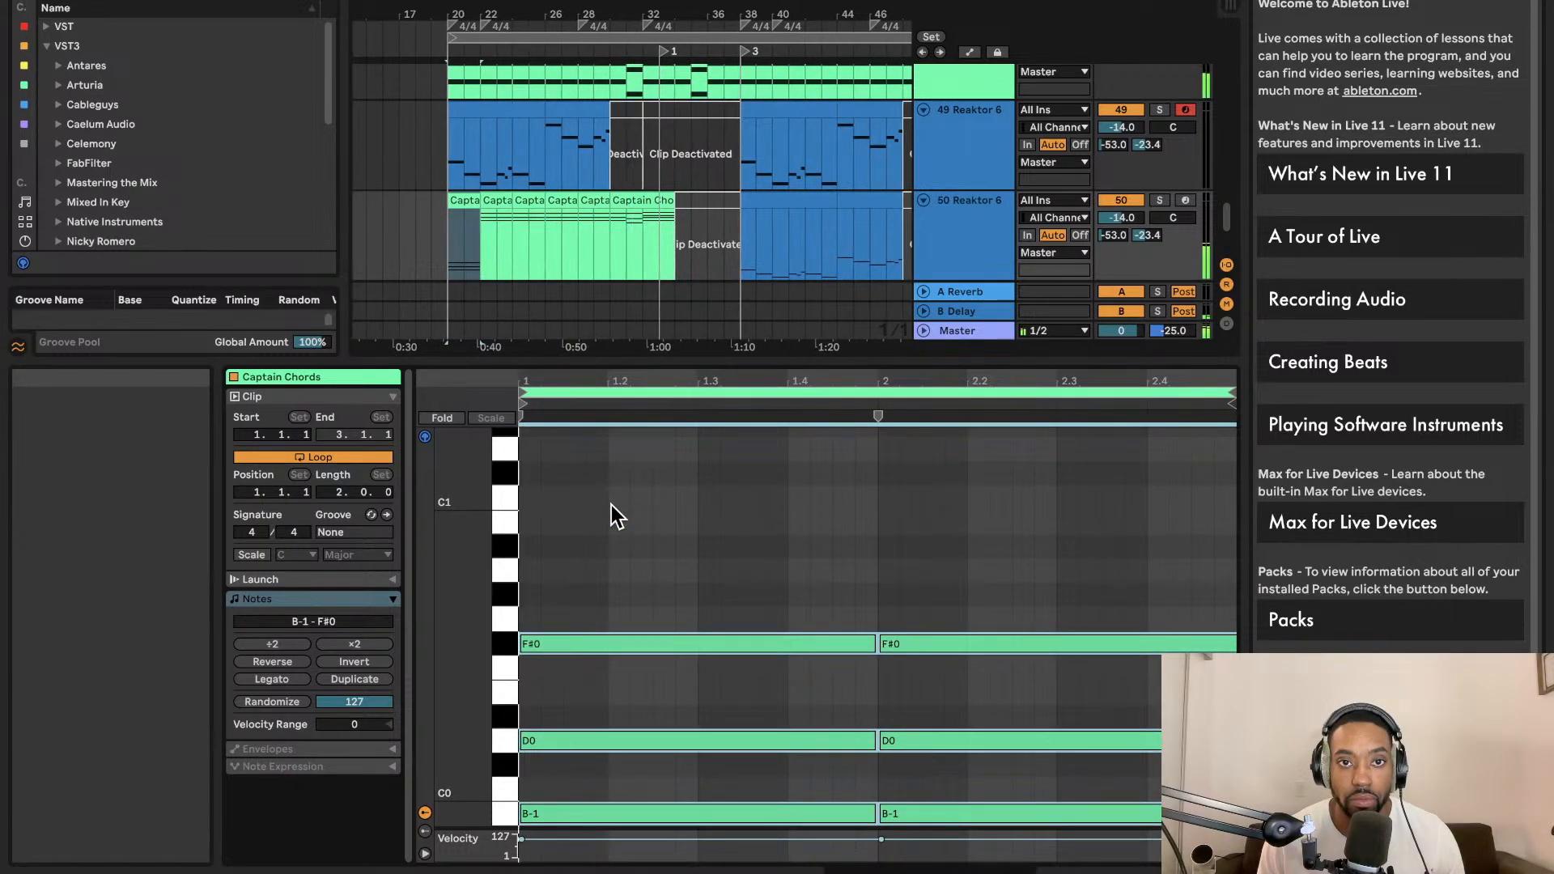
key(space)
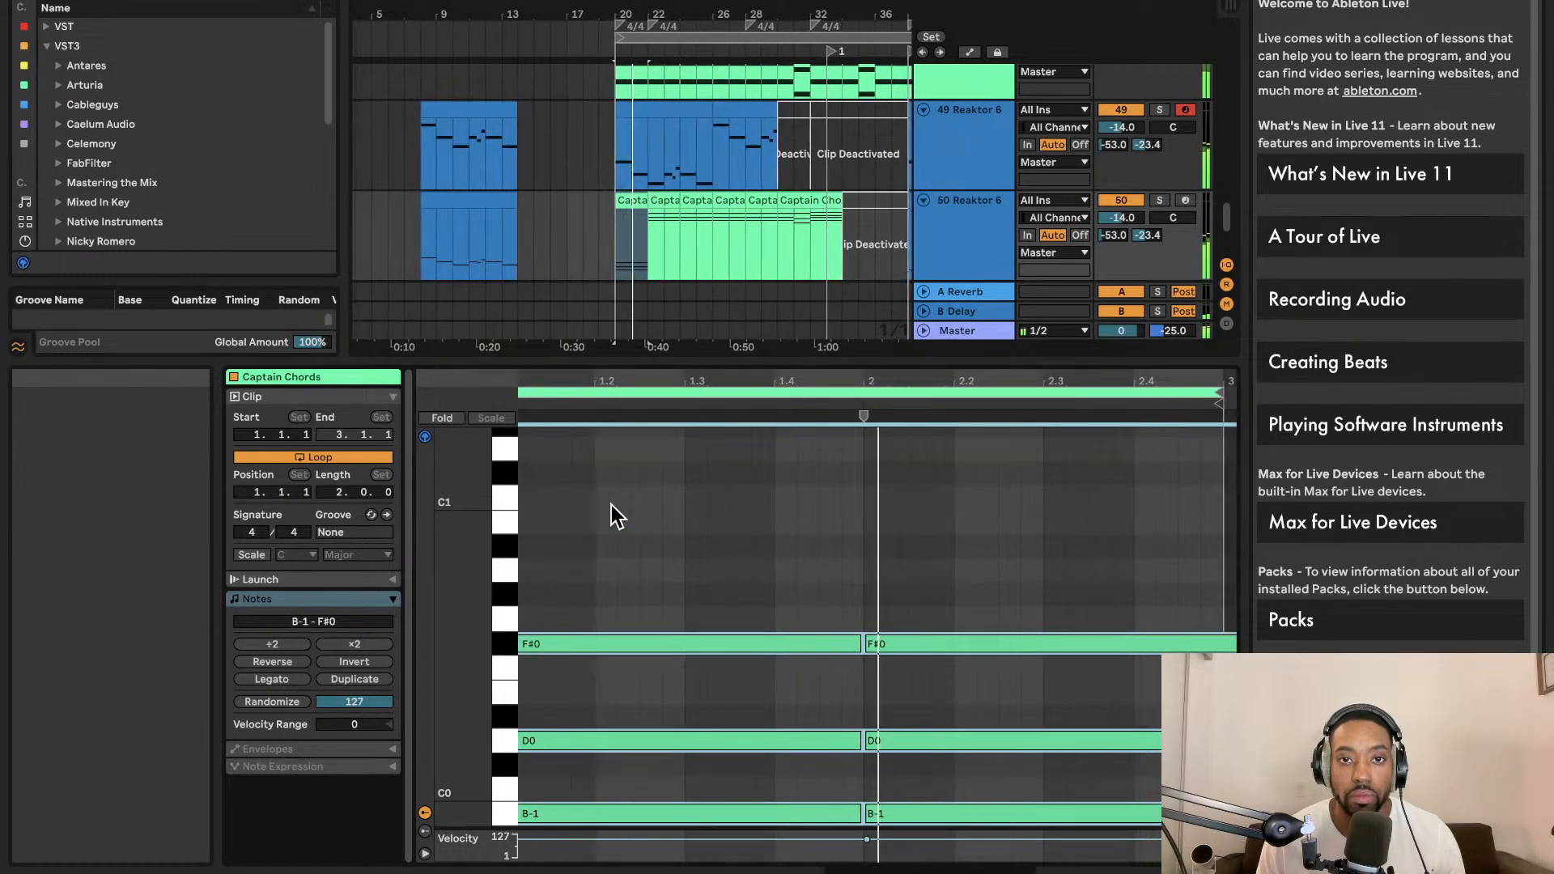
key(space)
Repeat the lowered Captain Chords clip along the duplicated Reaktor 6 track up to bar 30
click(633, 202)
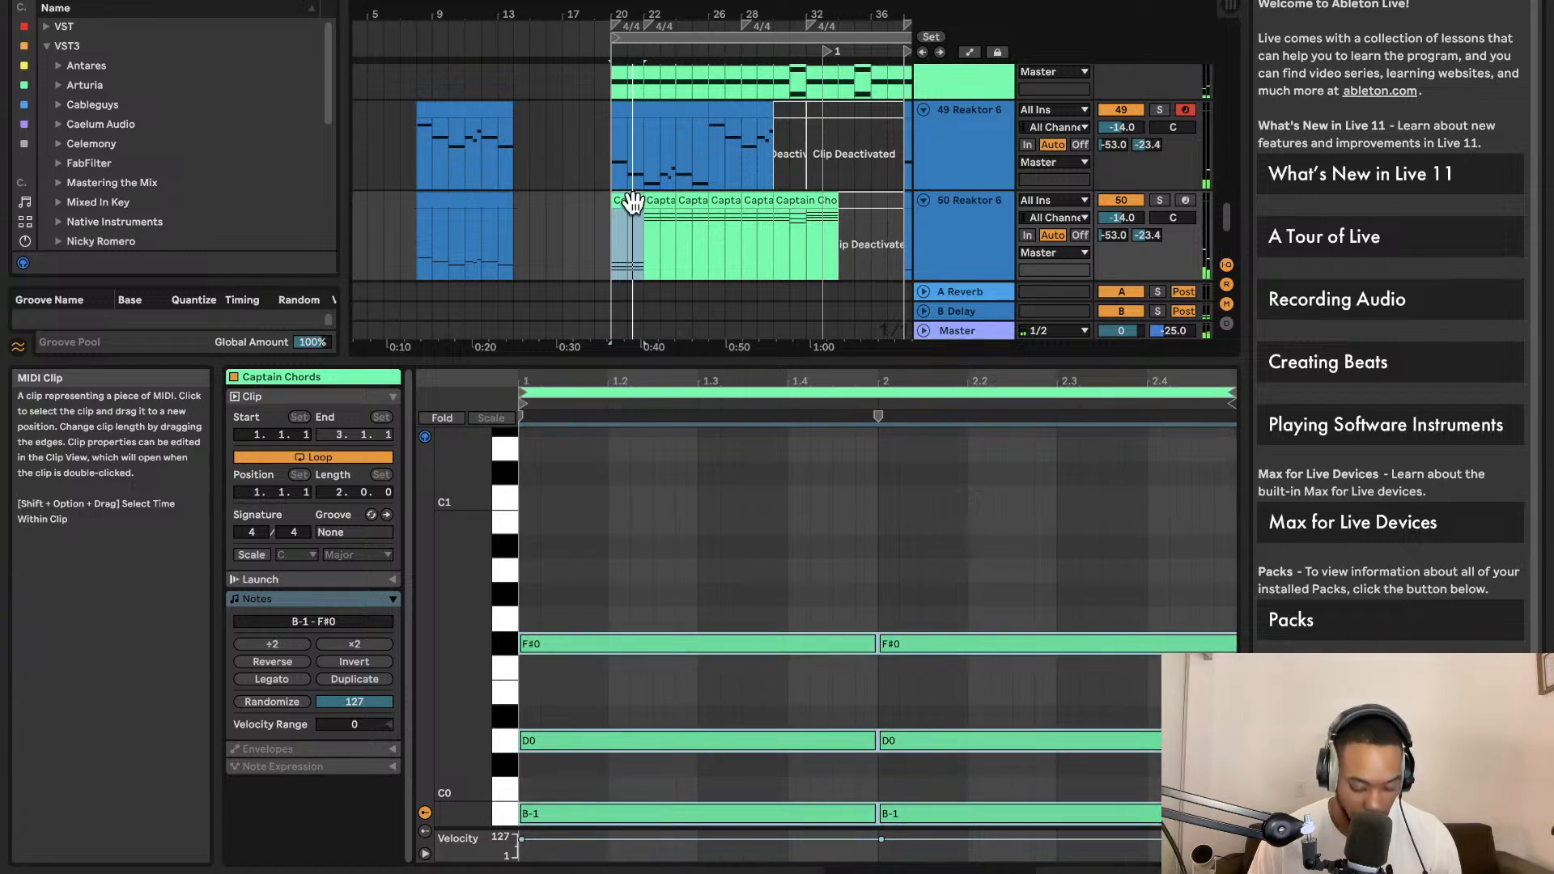
key(super+d)
key(super+d)
key(super+z)
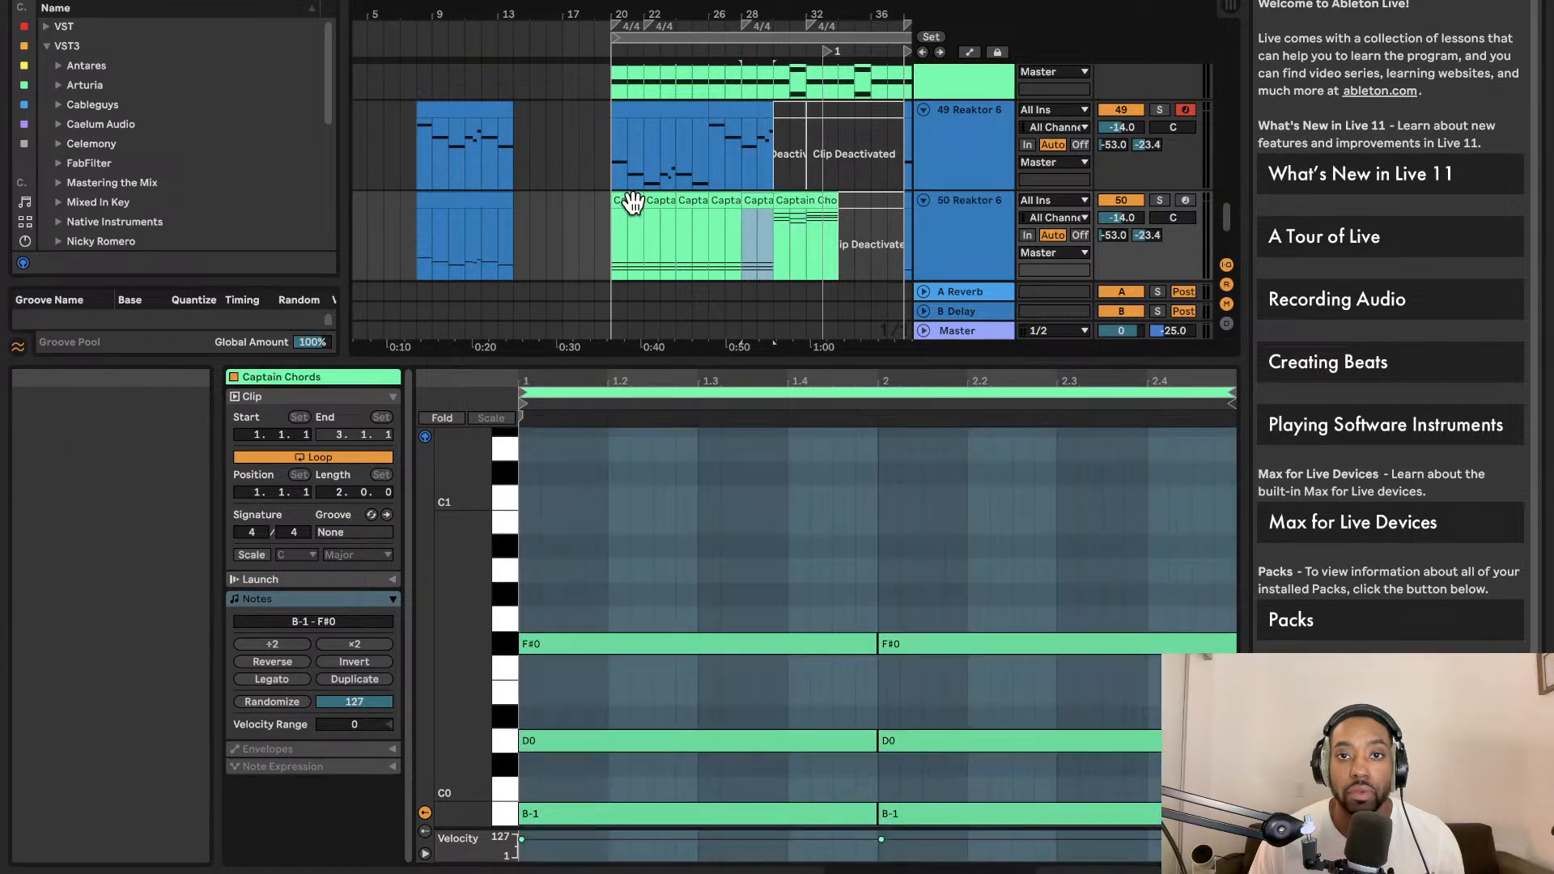
key(space)
key(space)
Play from bar 20 and delete the D0 and B-1 notes from the first chord clip, keeping only F#0
click(515, 201)
key(space)
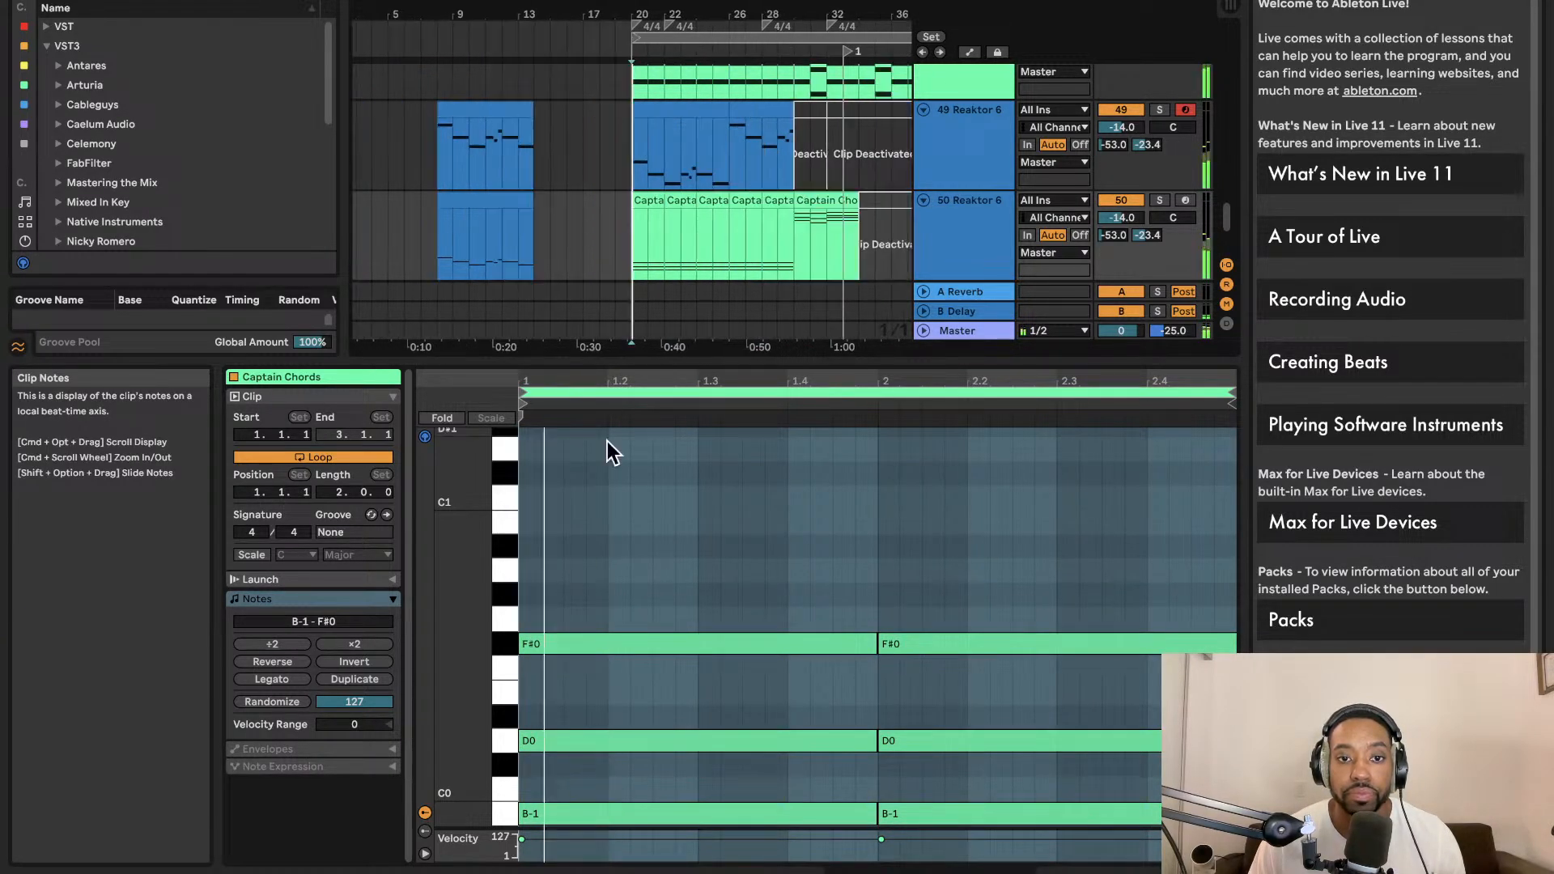
key(space)
drag(636, 711, 1190, 824)
key(Delete)
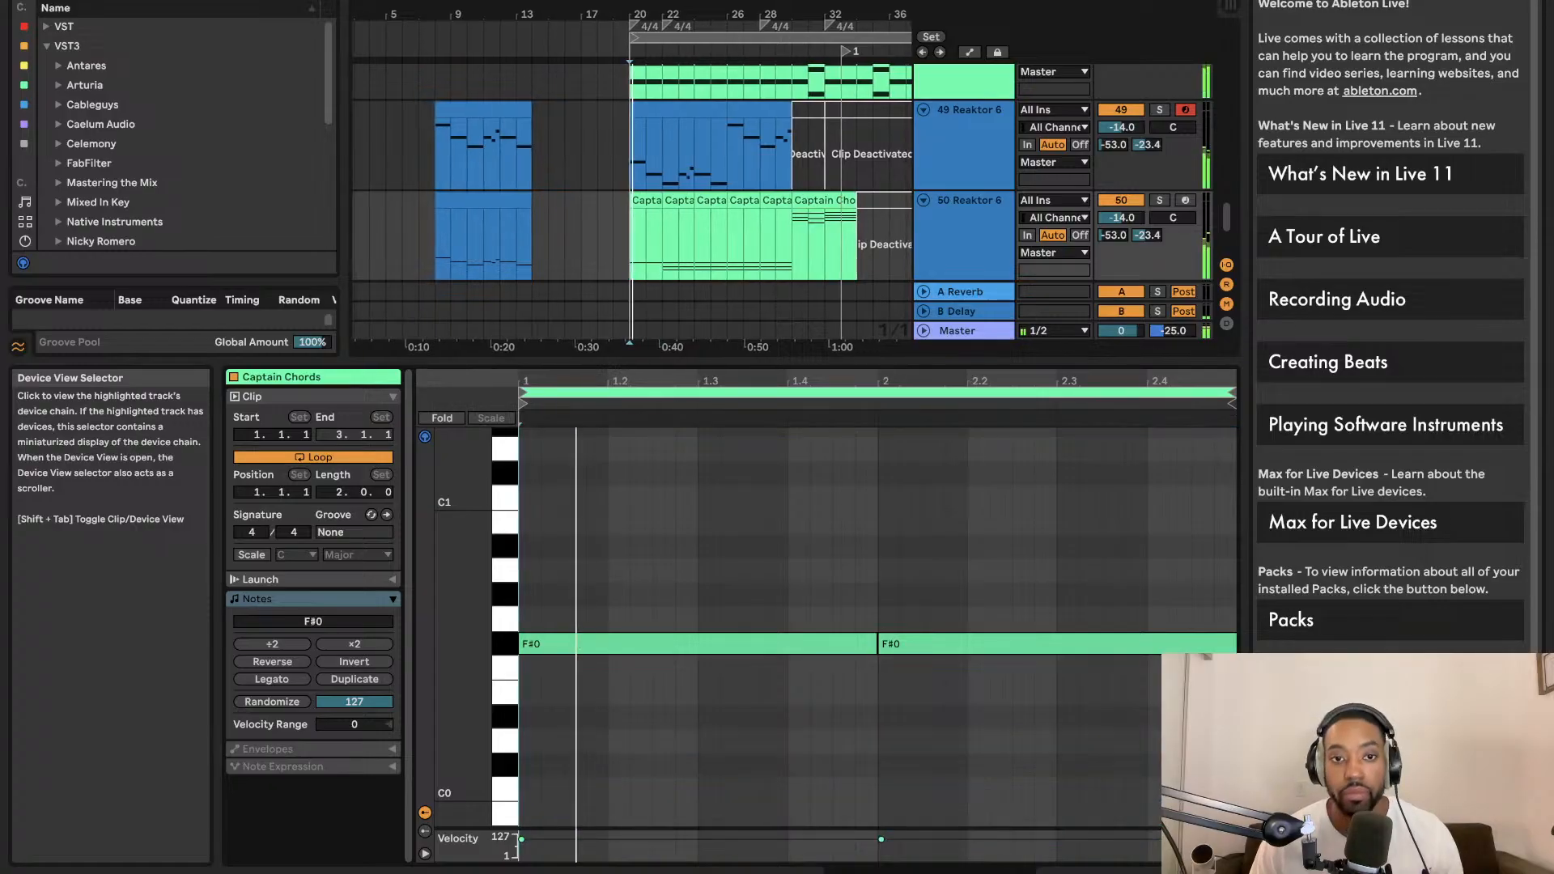
Repeat the F#0-only clip up to bar 30, listen to it, and delete the duplicated Reaktor 6 track
key(space)
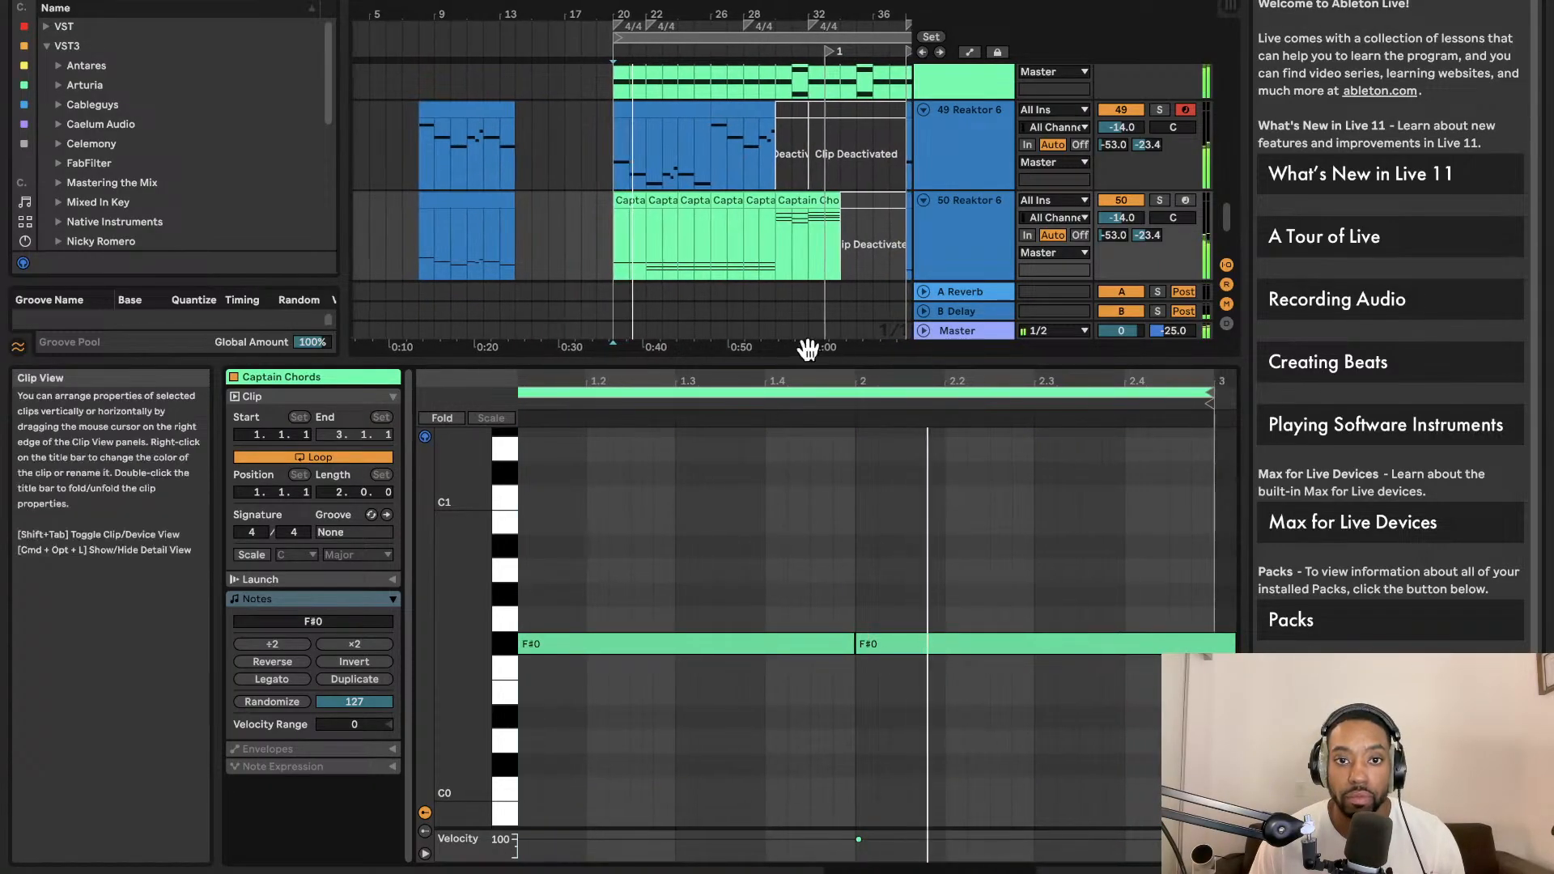
click(624, 198)
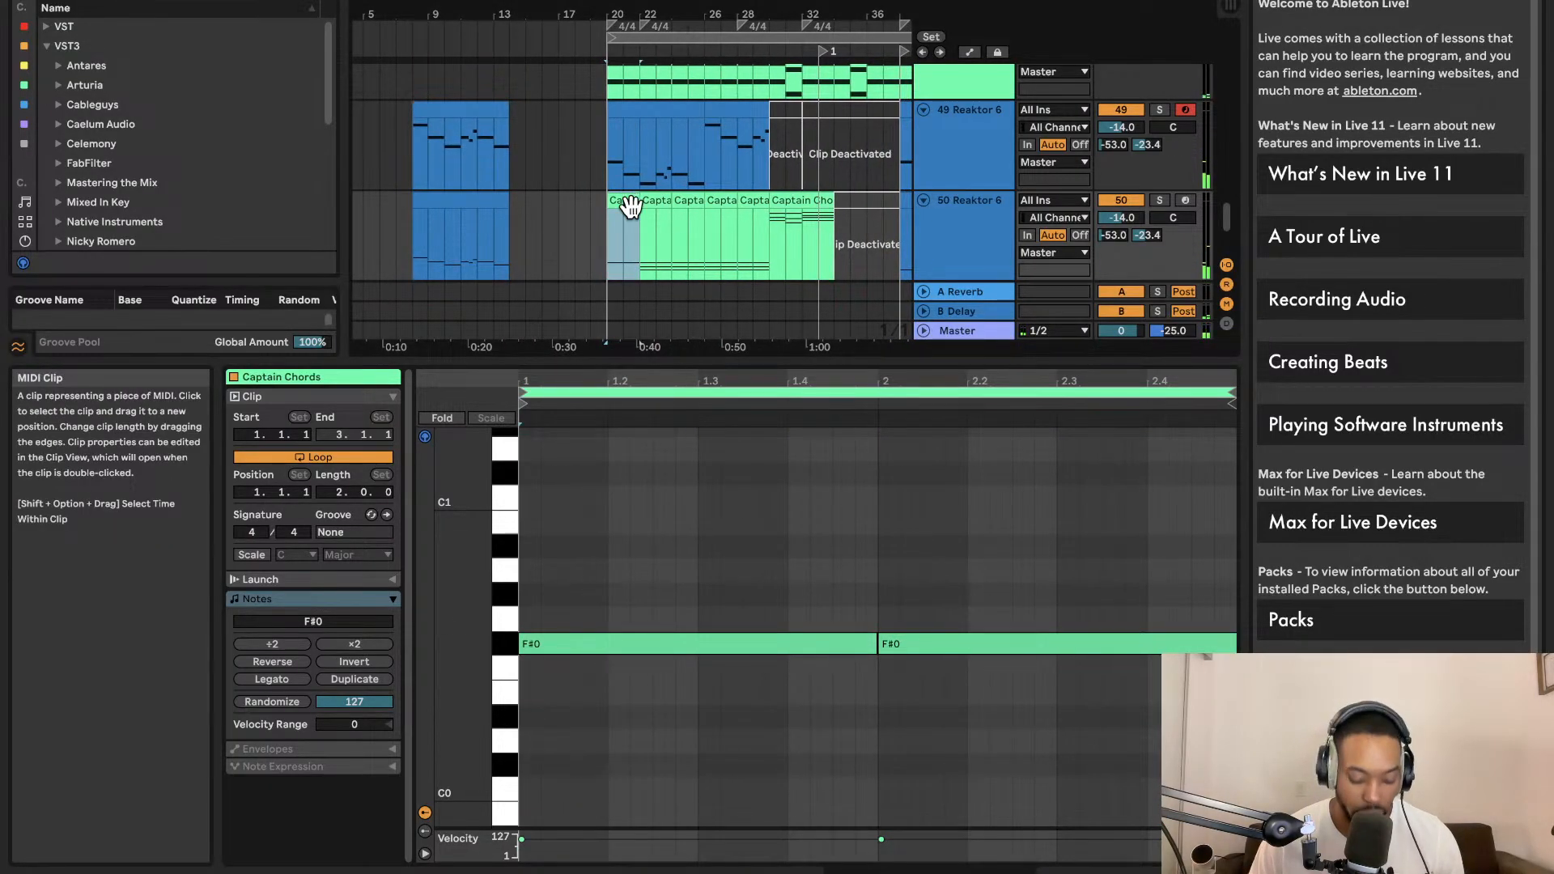
key(space)
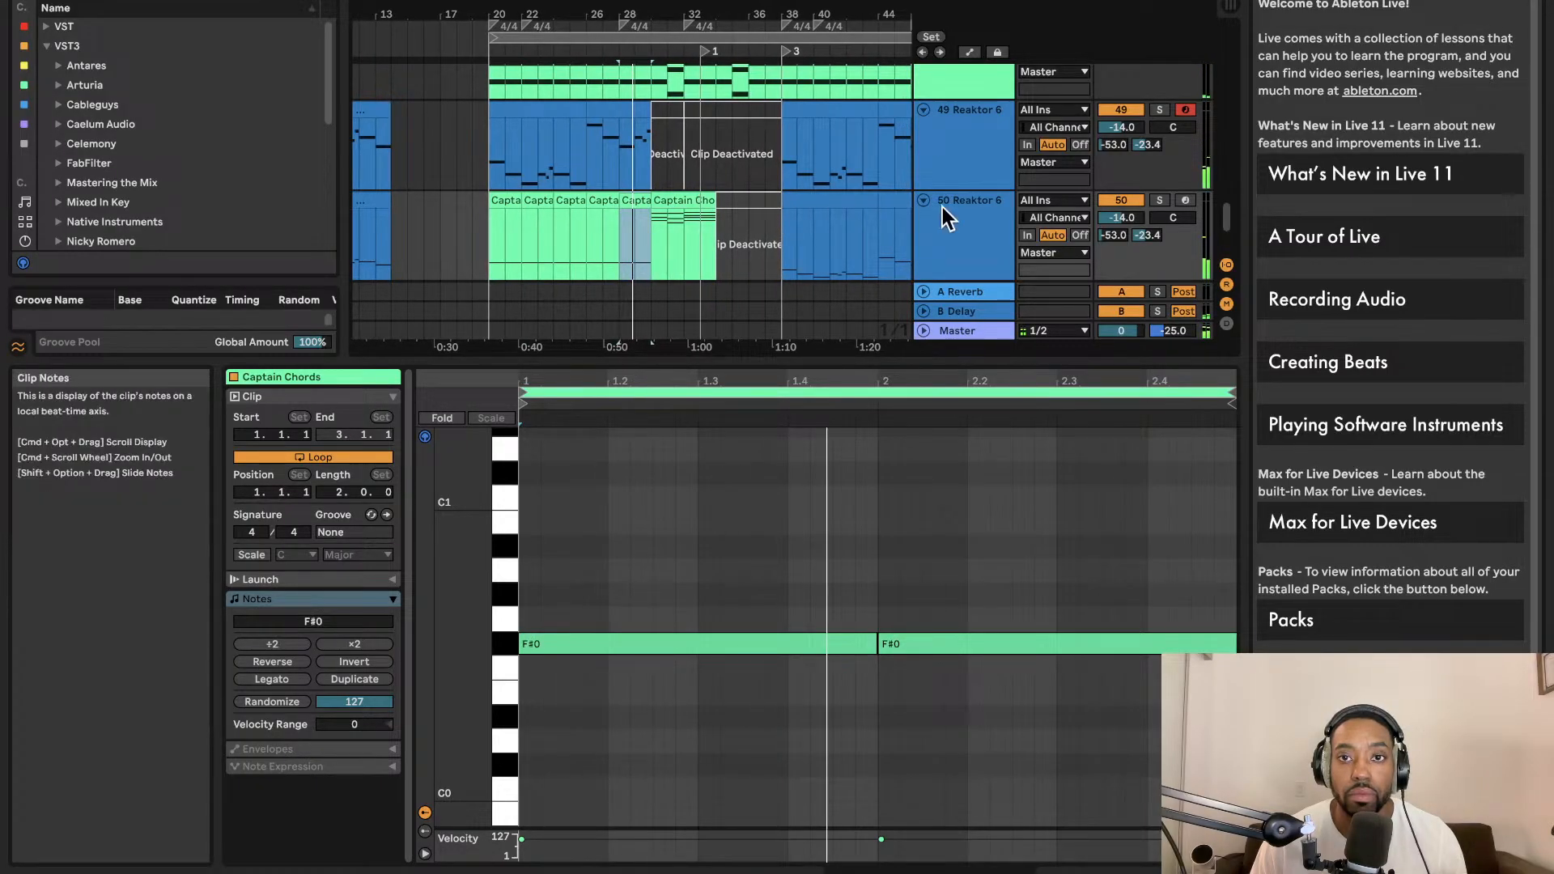
click(964, 225)
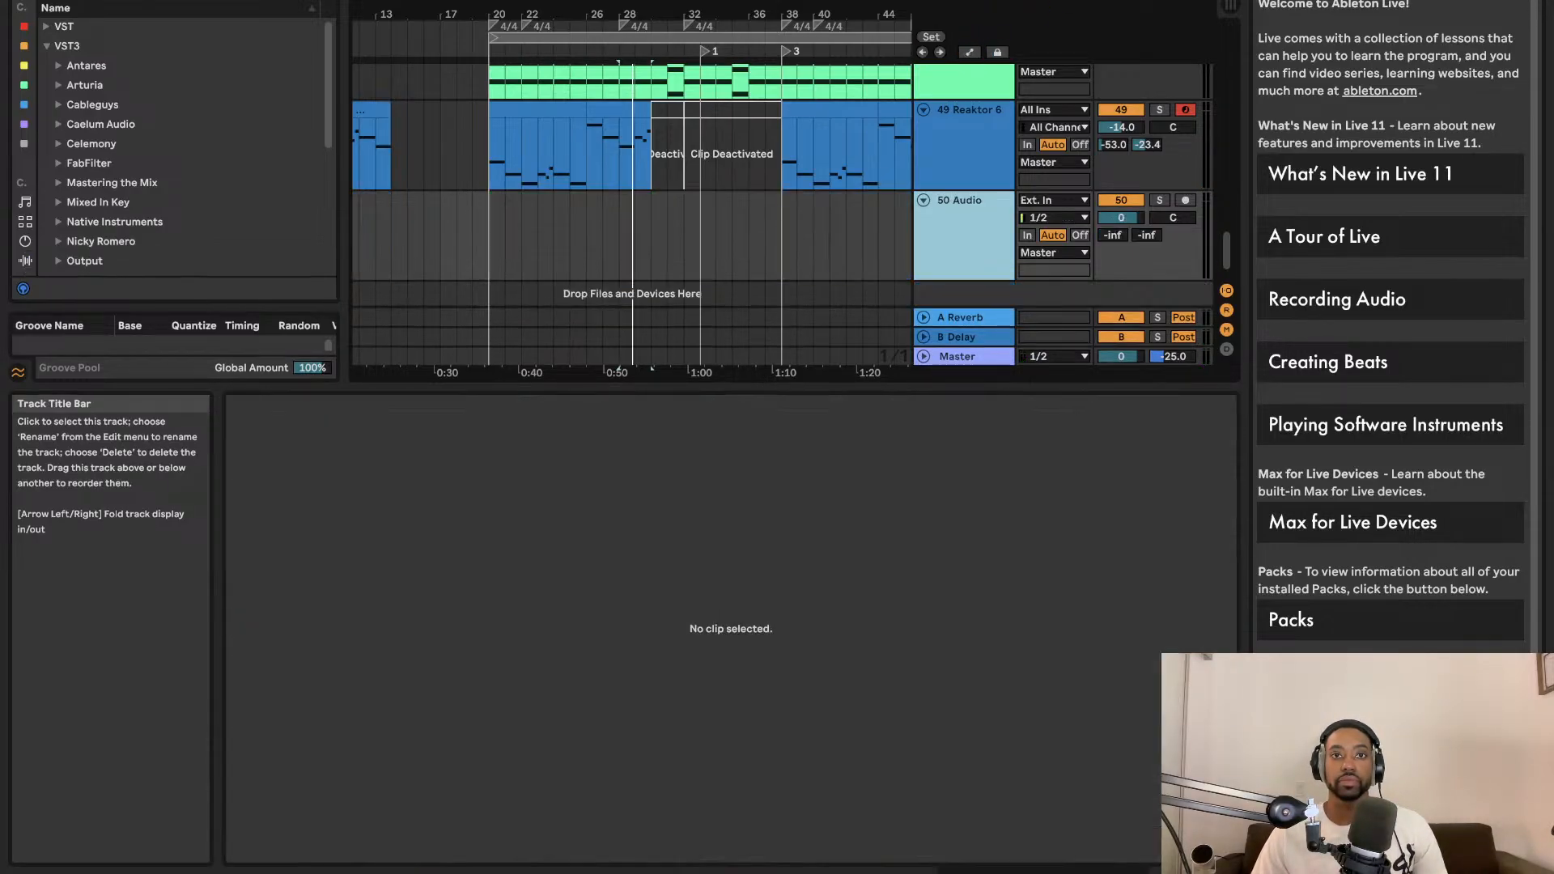
Open the original Reaktor 6 instrument and save its ensemble as WooblesulLL.ens in the Racks folder
scroll(923, 237, up, 3)
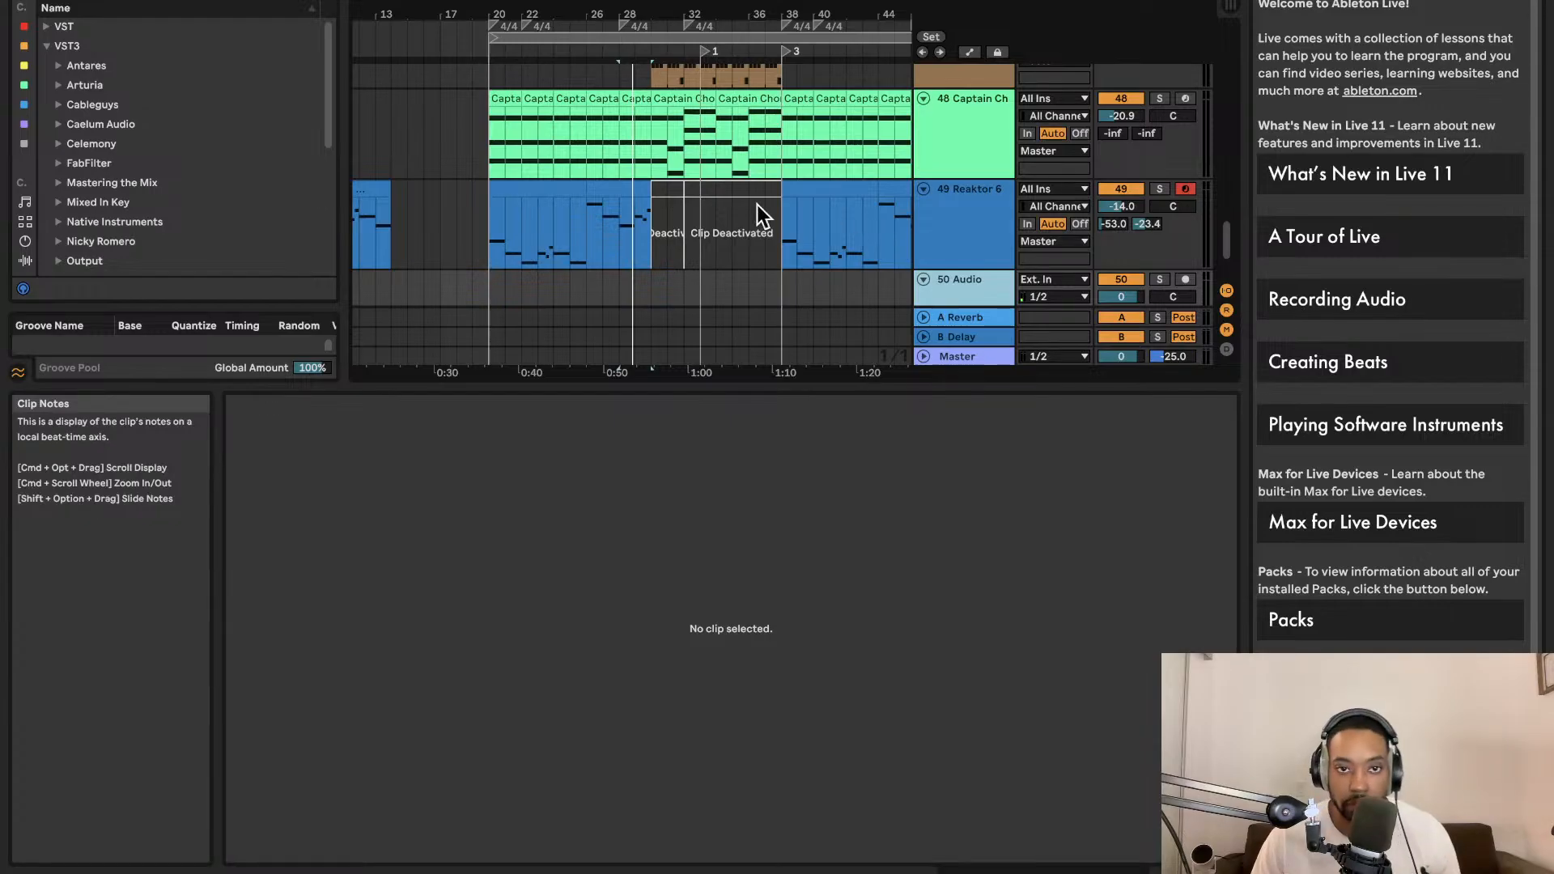
click(955, 219)
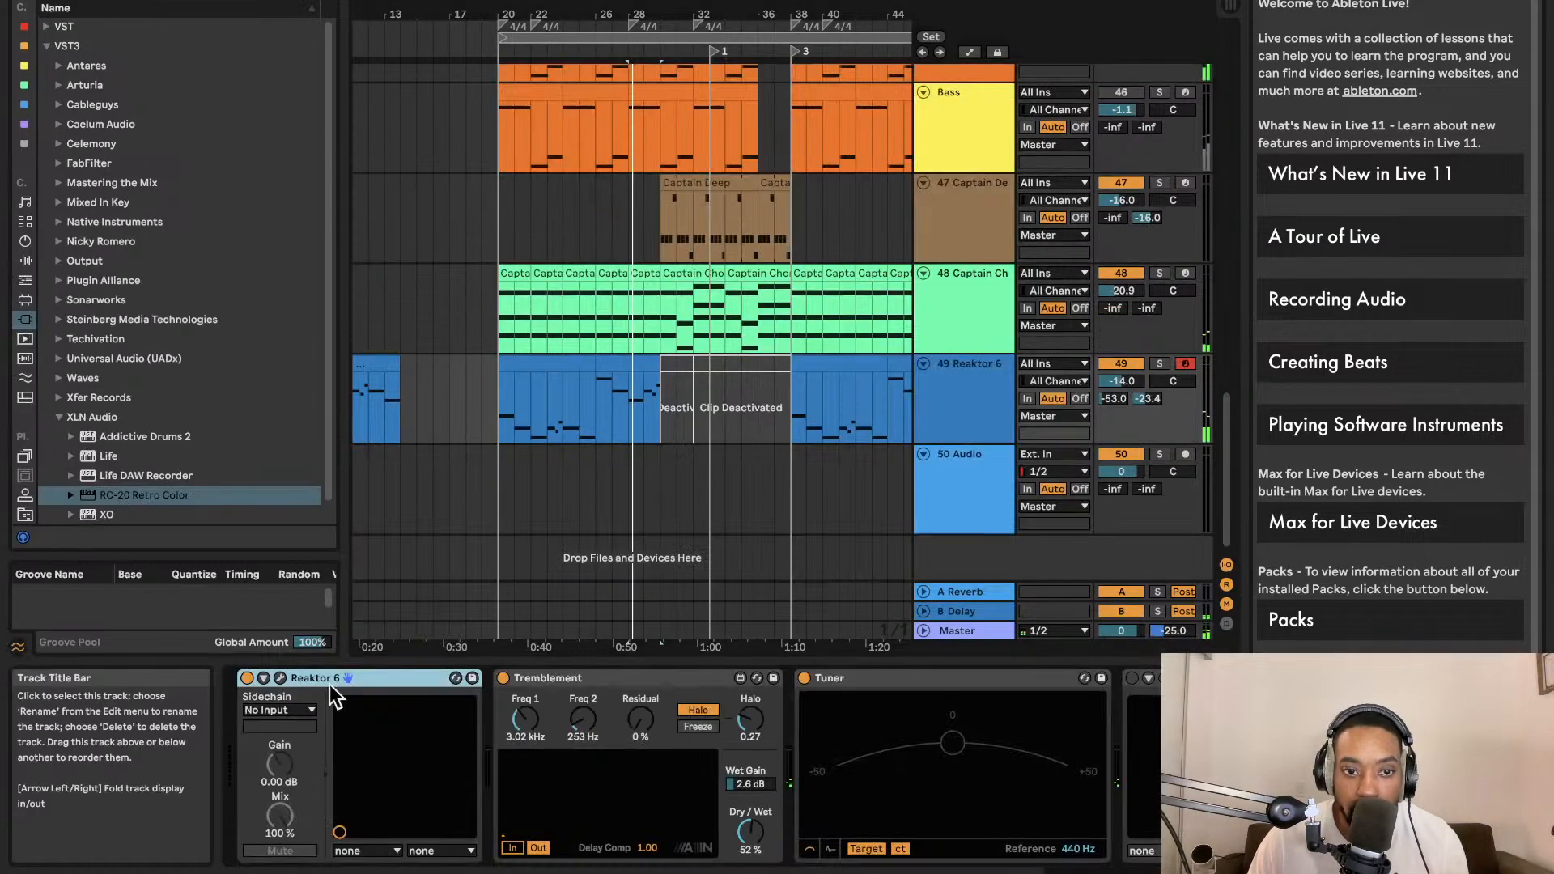
click(280, 676)
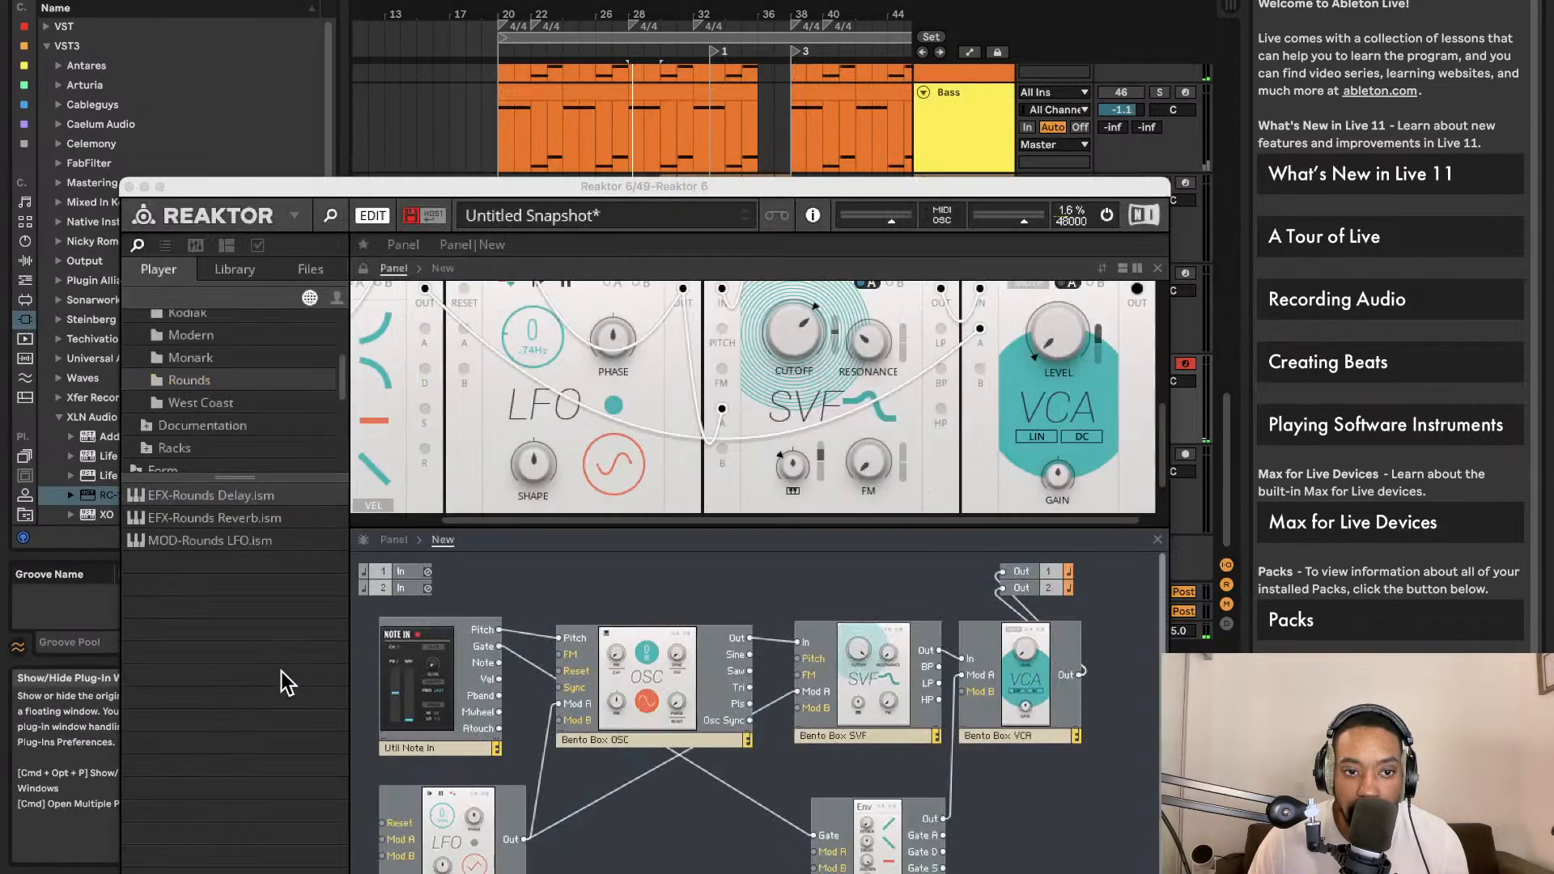
click(296, 217)
mouse_move(348, 247)
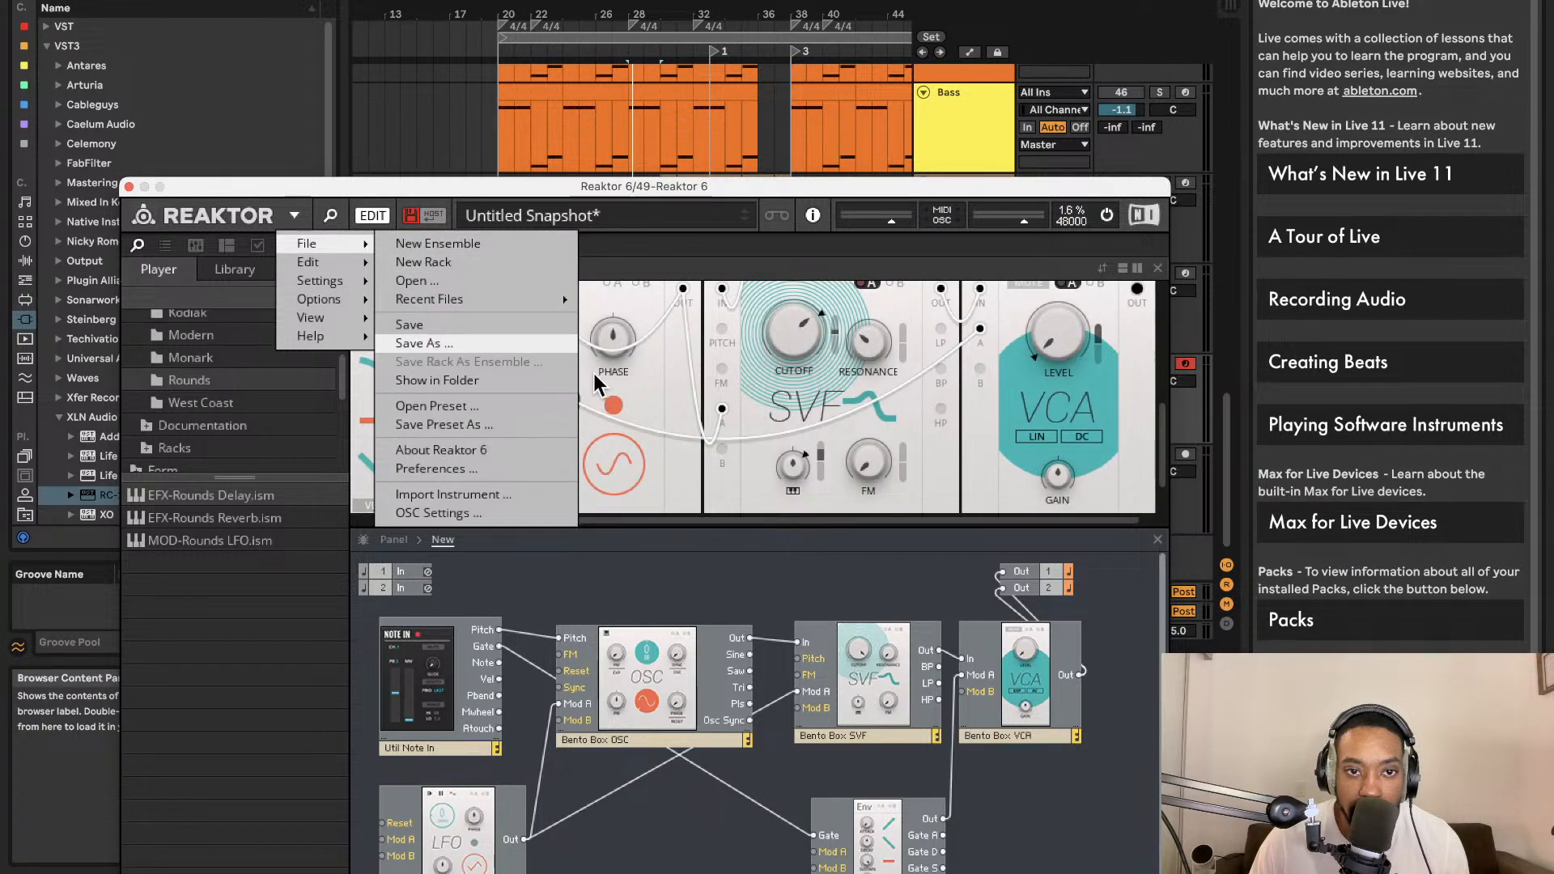
click(567, 343)
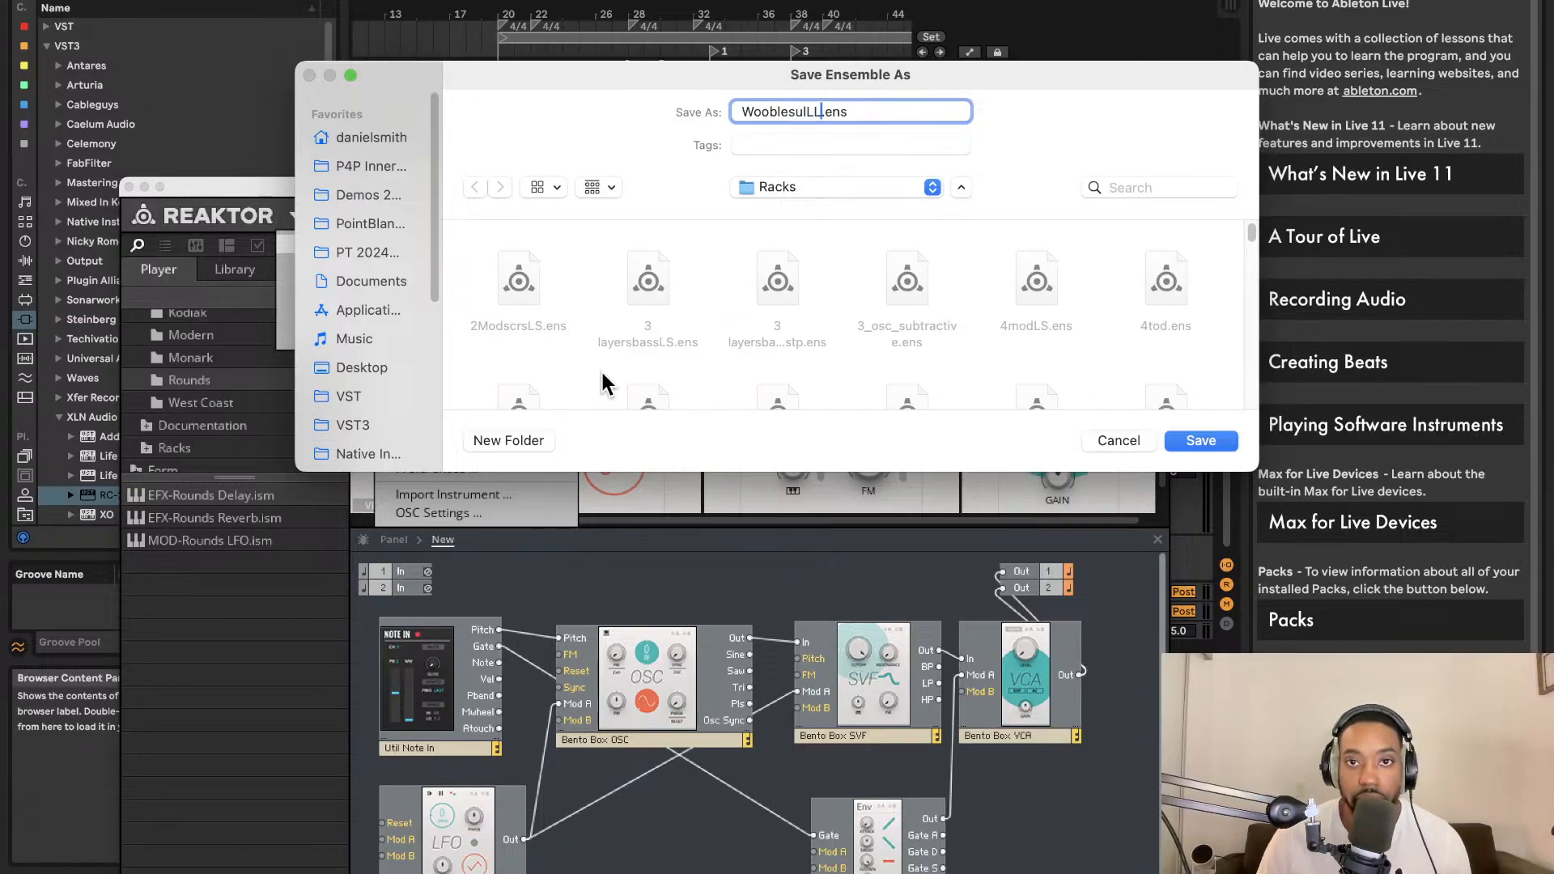
click(1212, 445)
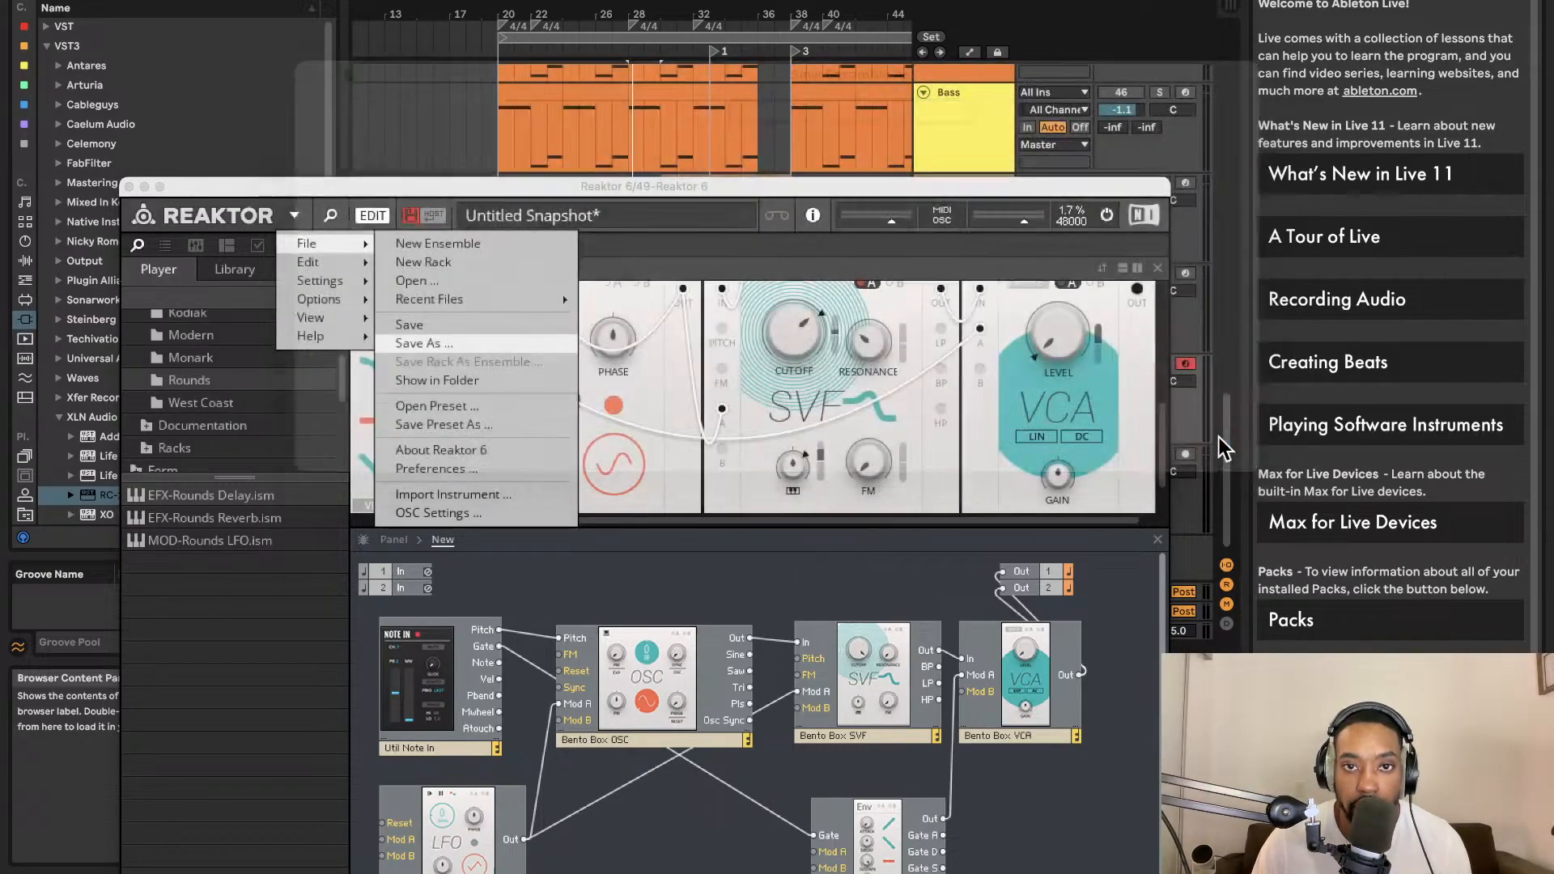
Close the Reaktor 6 window, listen to the arrangement, and select the Bass track's clips from bar 20 to bar 24
click(129, 187)
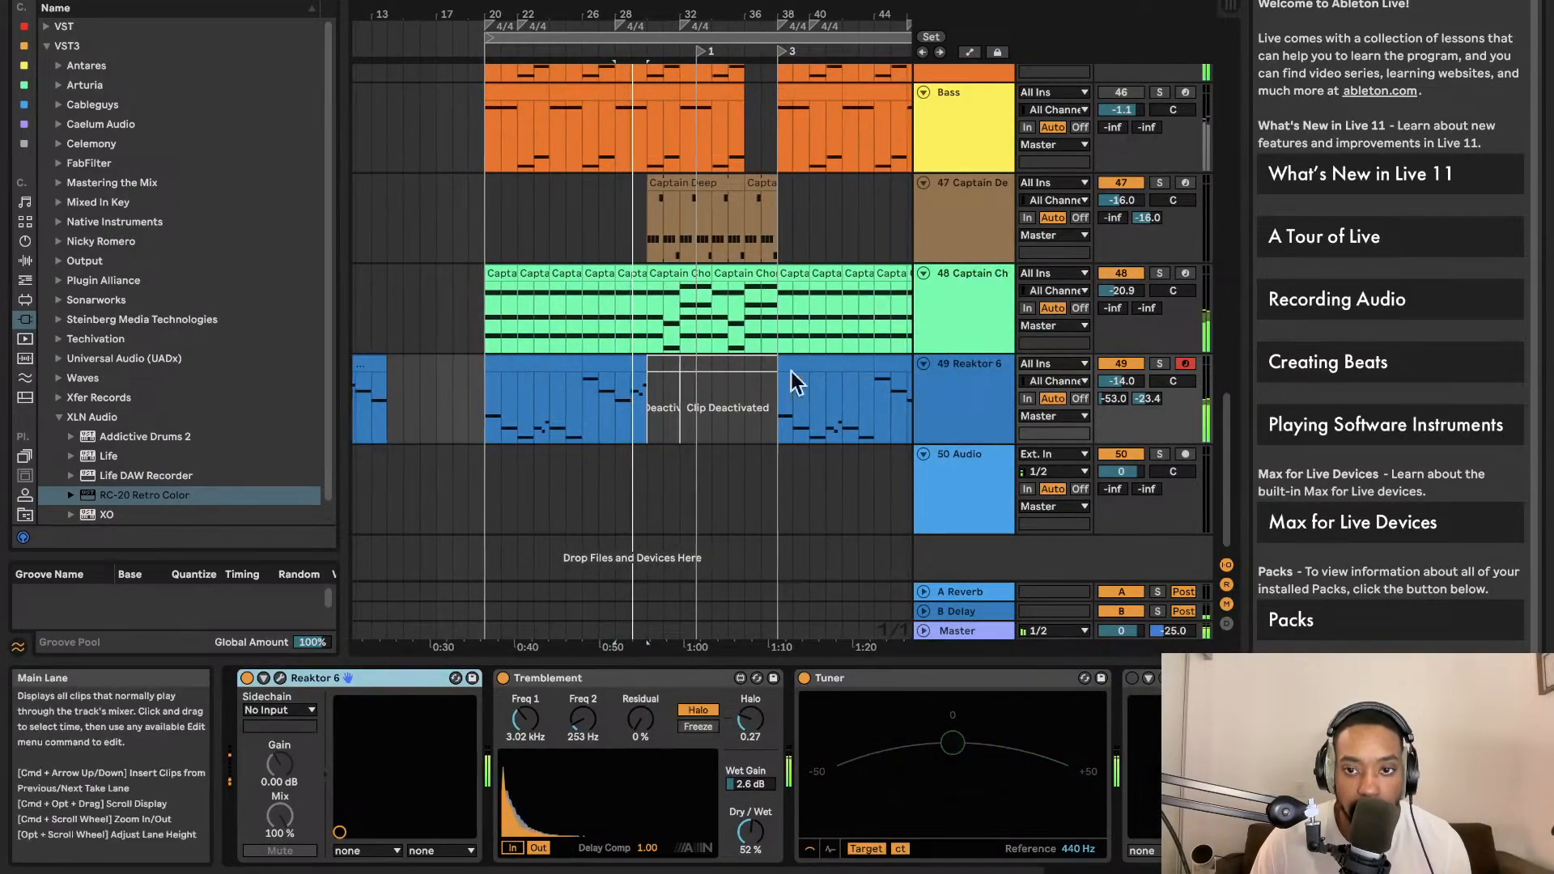
scroll(810, 372, up, 1)
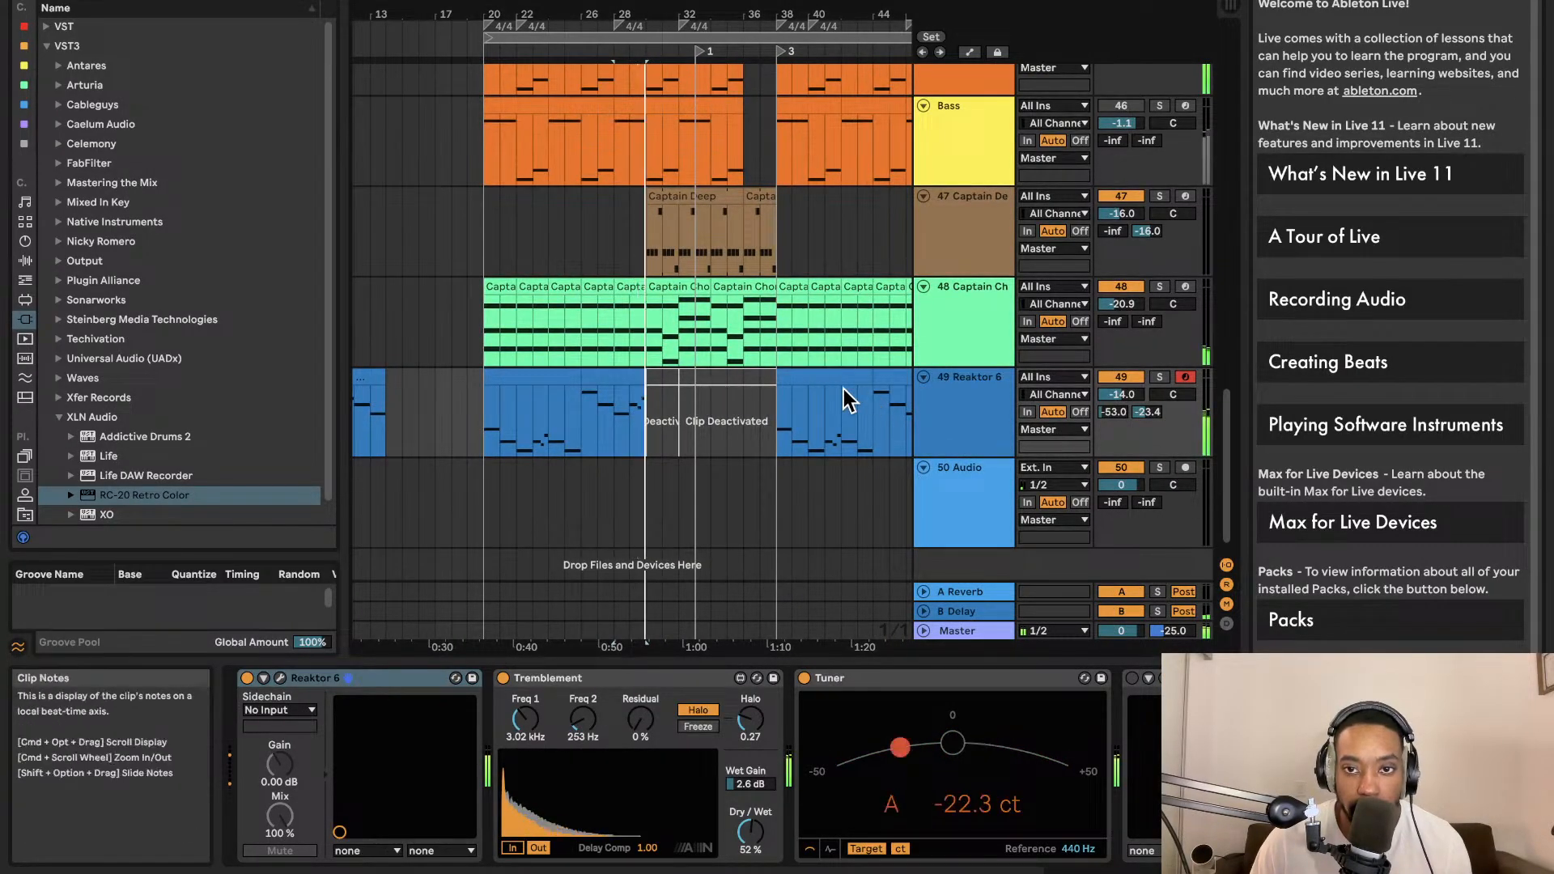
scroll(792, 319, up, 3)
scroll(792, 319, right, 3)
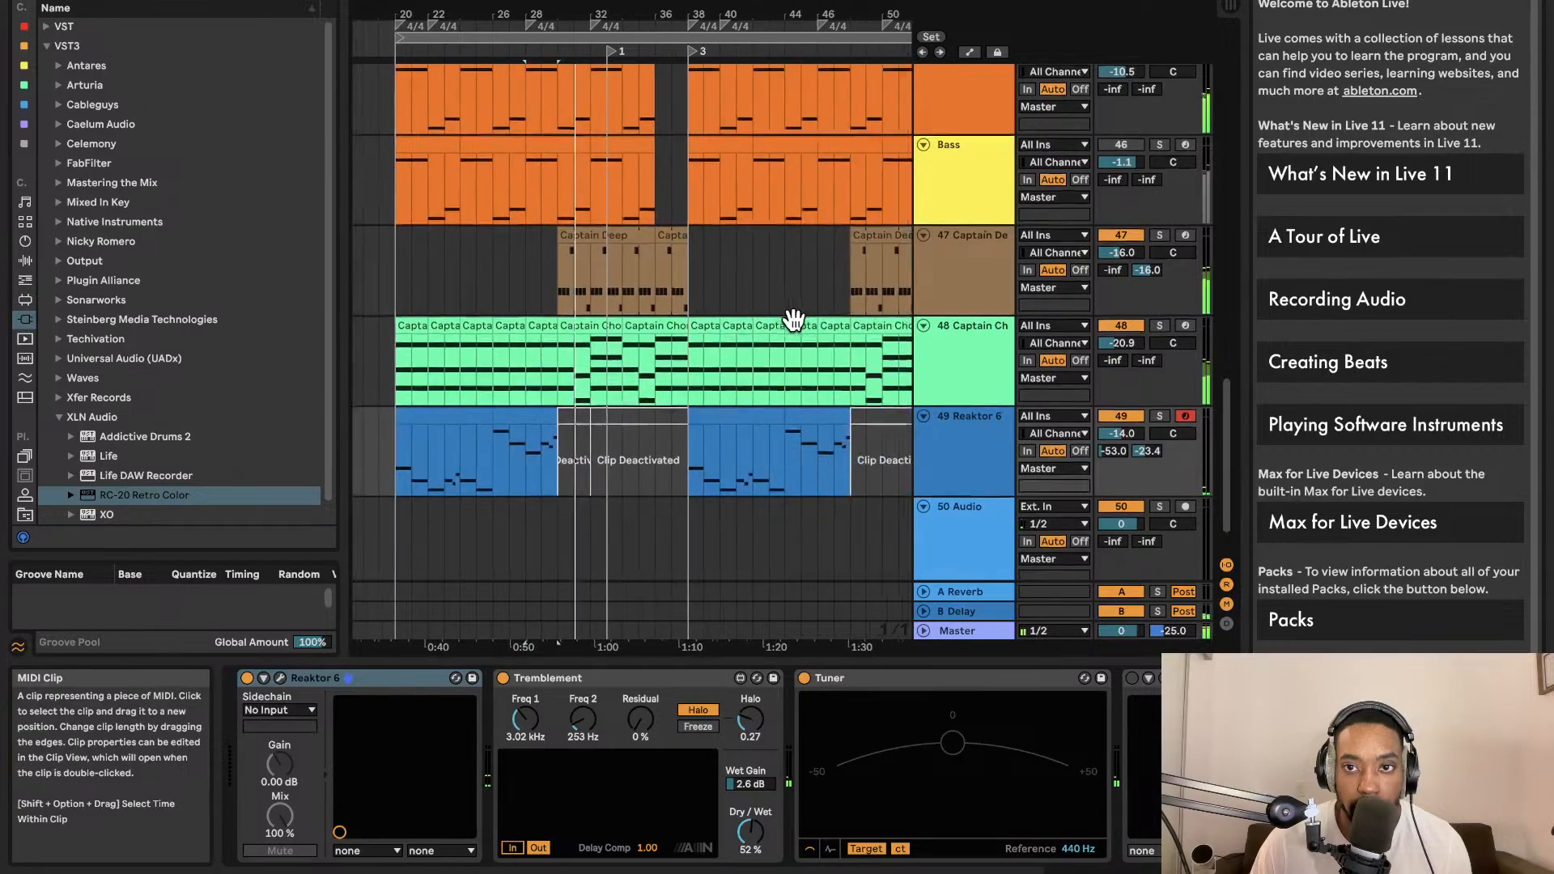
scroll(797, 328, up, 6)
drag(431, 257, 478, 274)
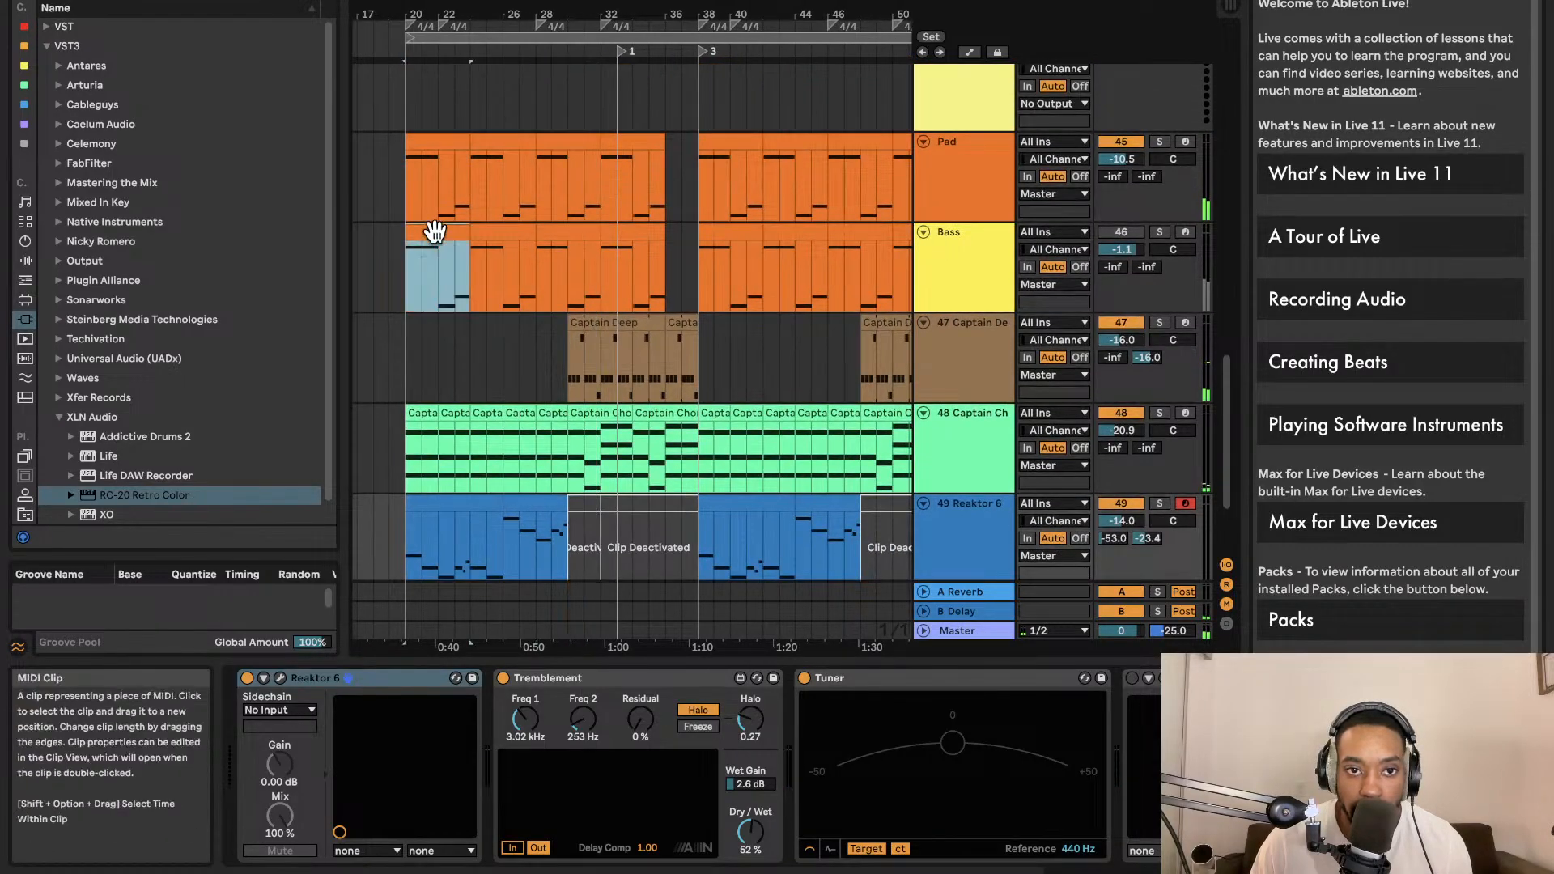
Switch the Bass track on and lower its volume to -10.4 dB
scroll(480, 277, left, 8)
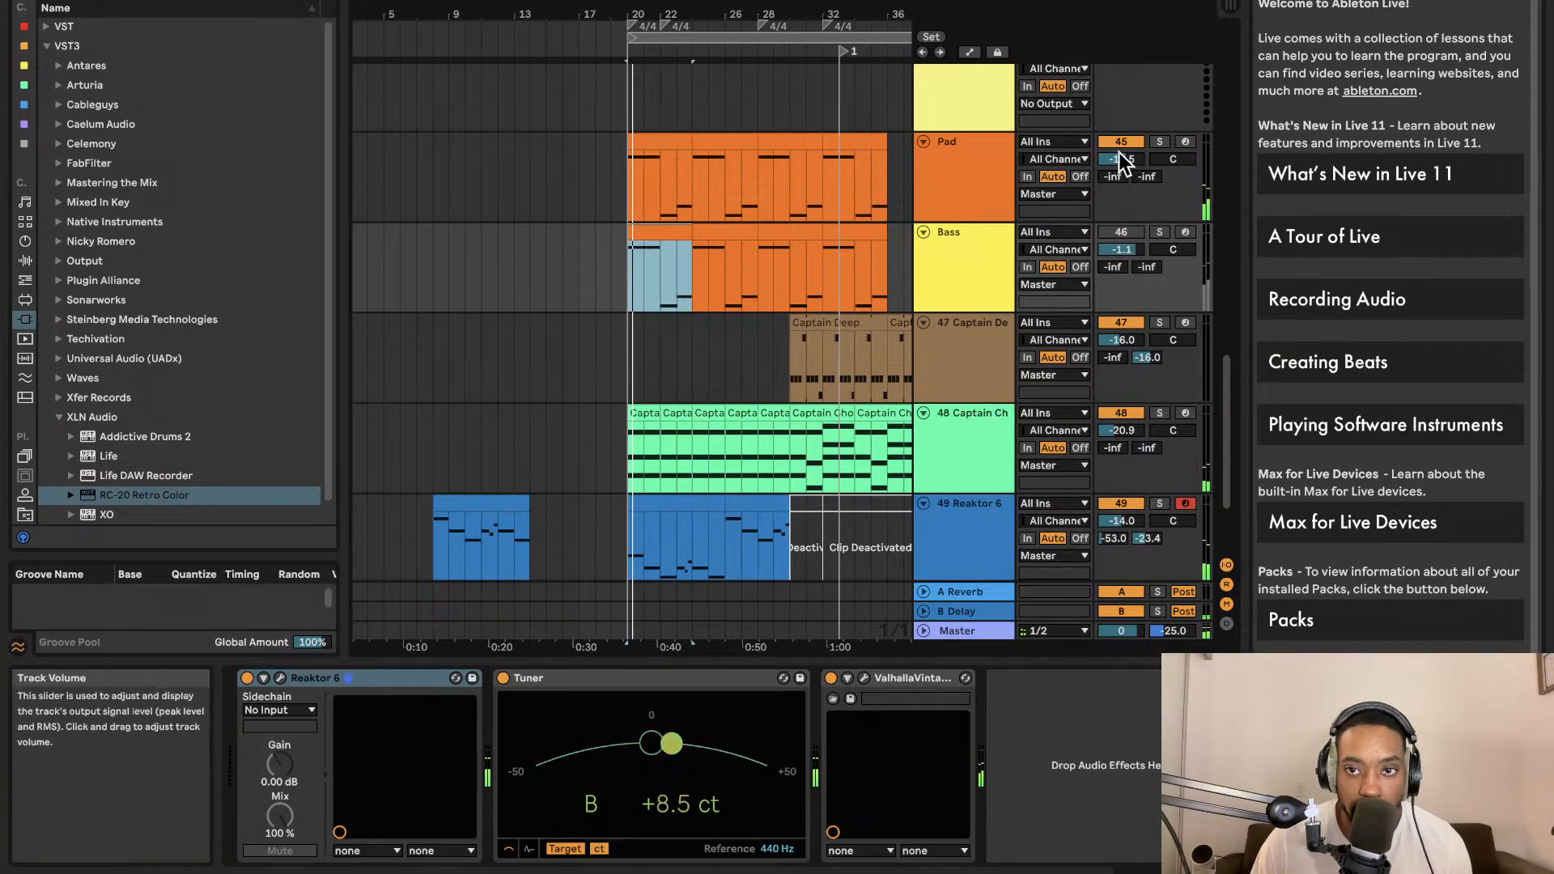
click(1121, 233)
click(1119, 233)
drag(1121, 250, 1122, 272)
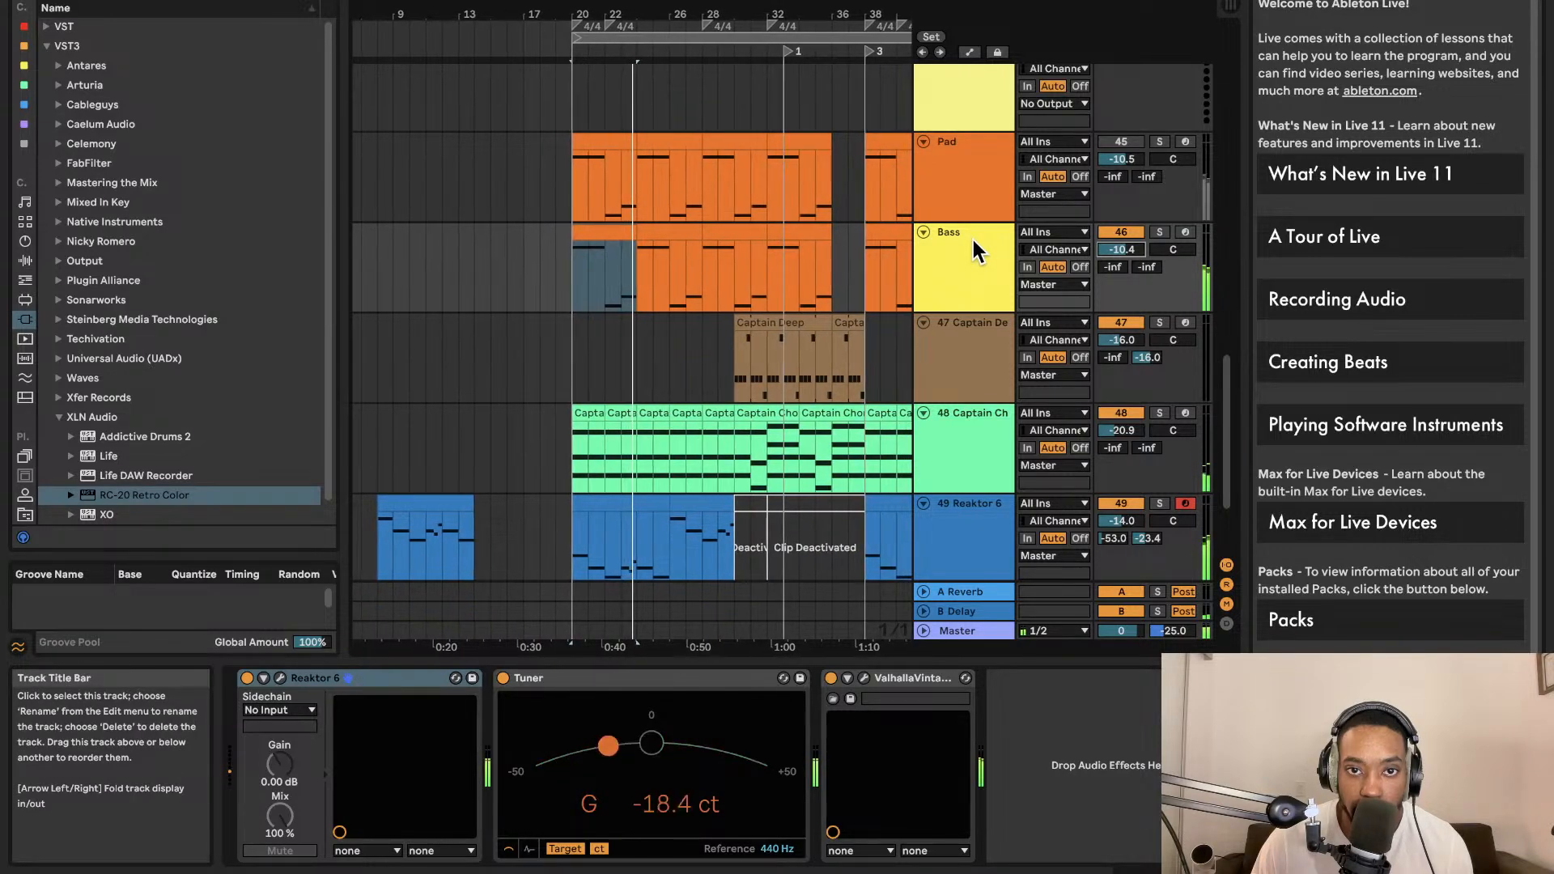
Deactivate the Pad track's clip from bar 24 to bar 28
click(696, 150)
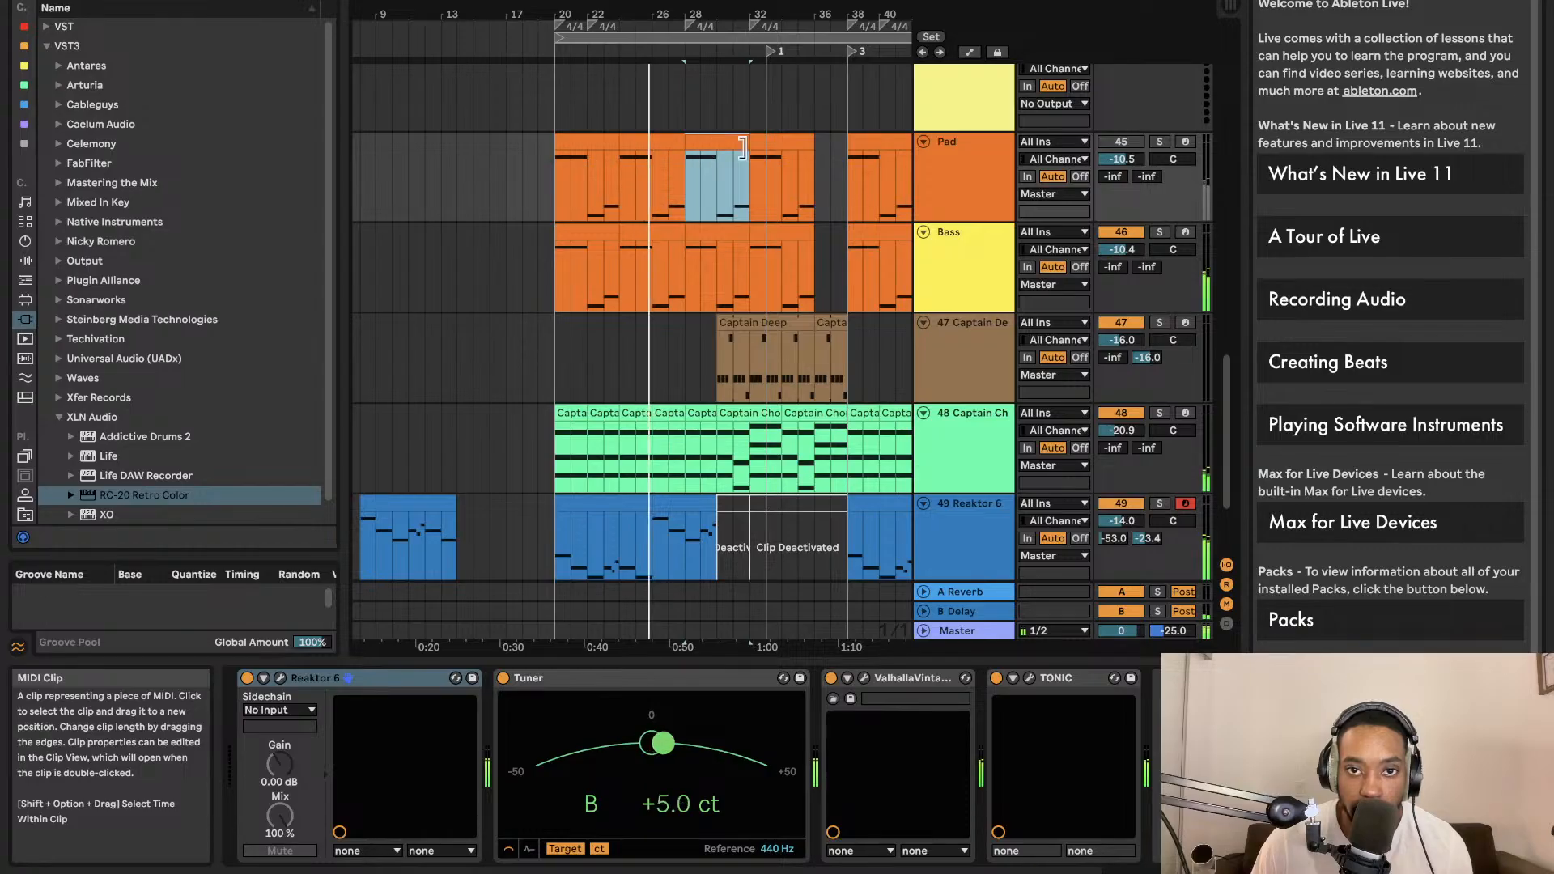
click(670, 144)
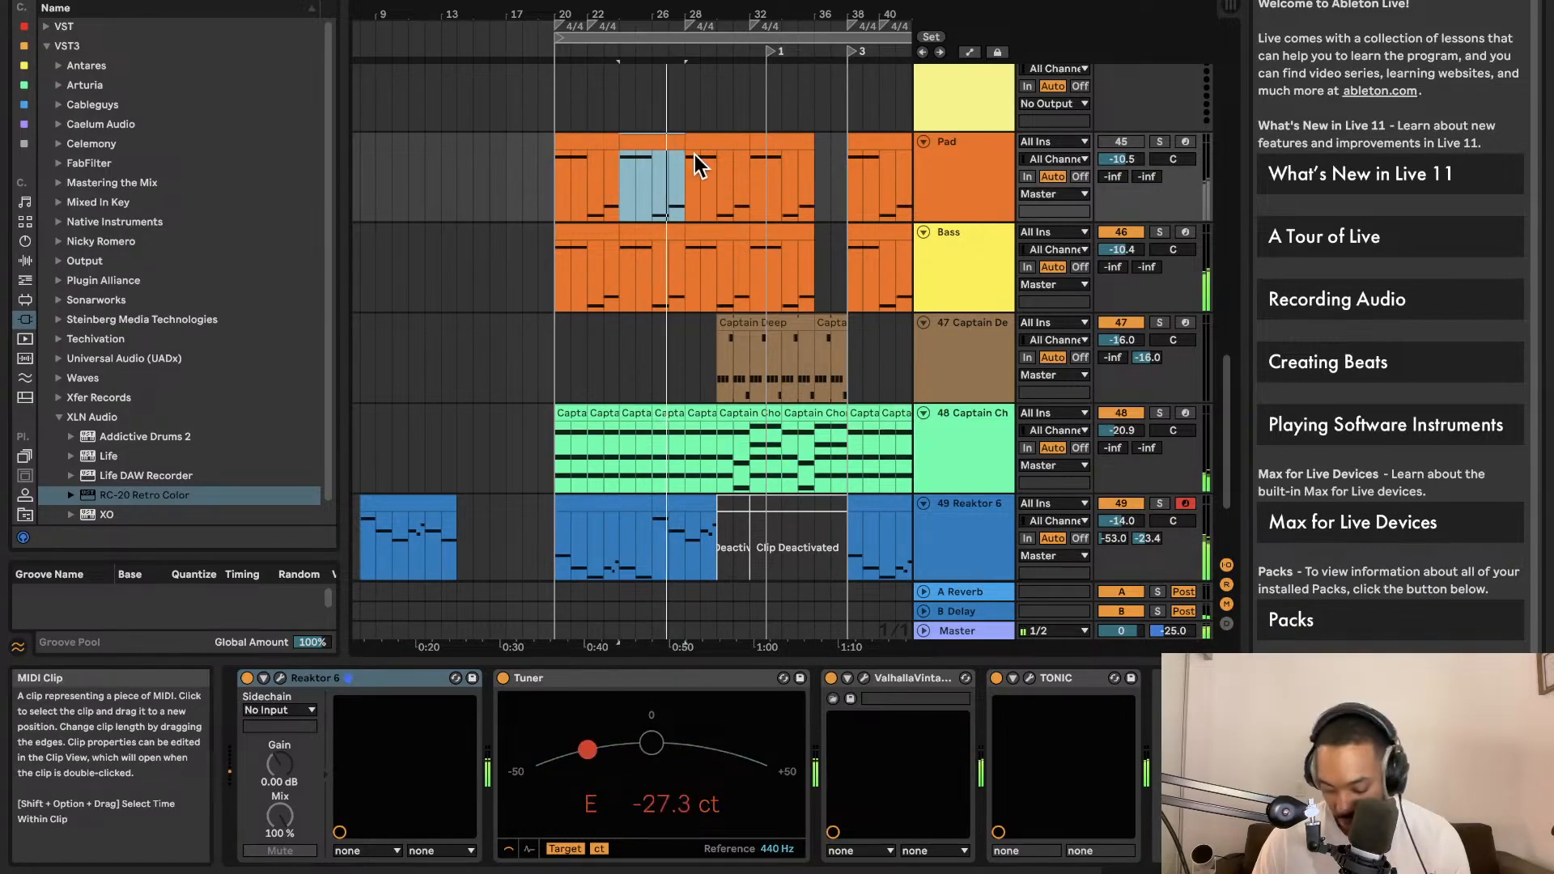
key(0)
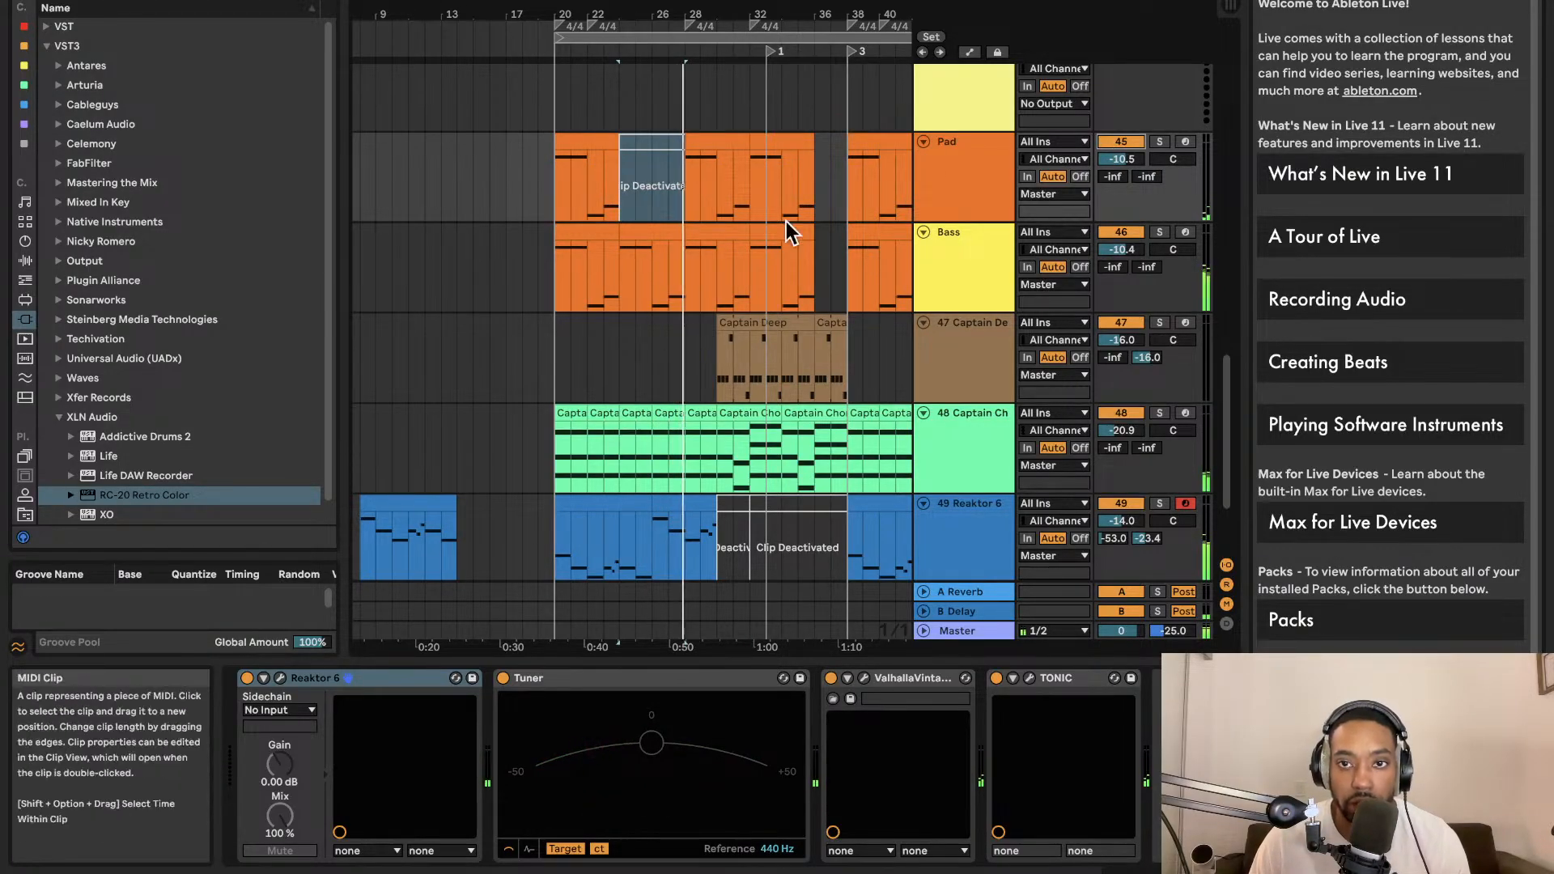
Mute the Bass track and reactivate the Pad clip from bar 24 to bar 28
click(1121, 232)
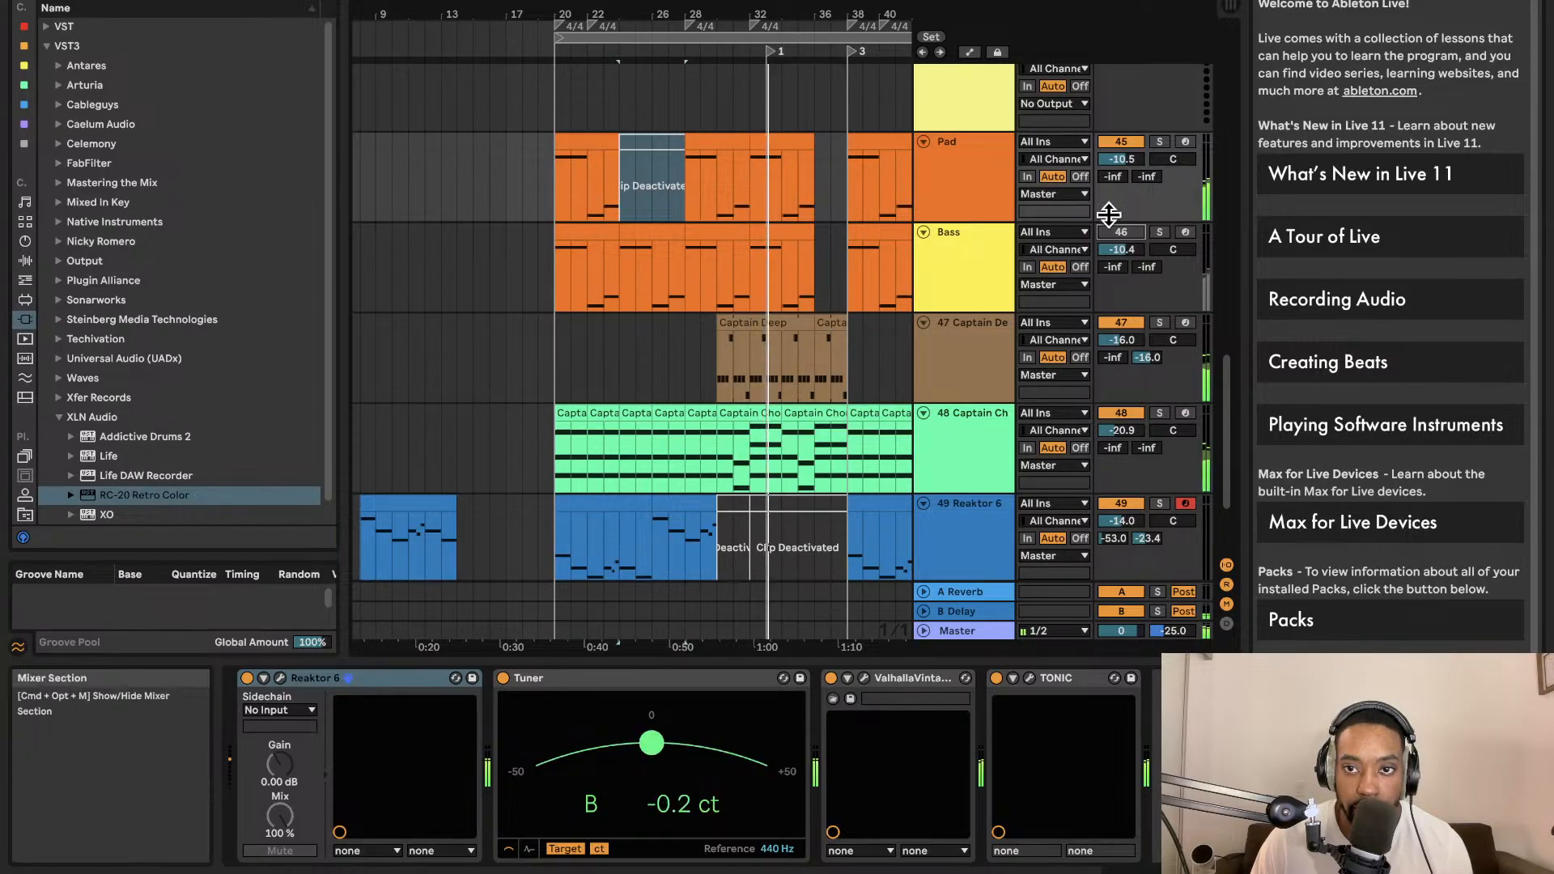
click(653, 157)
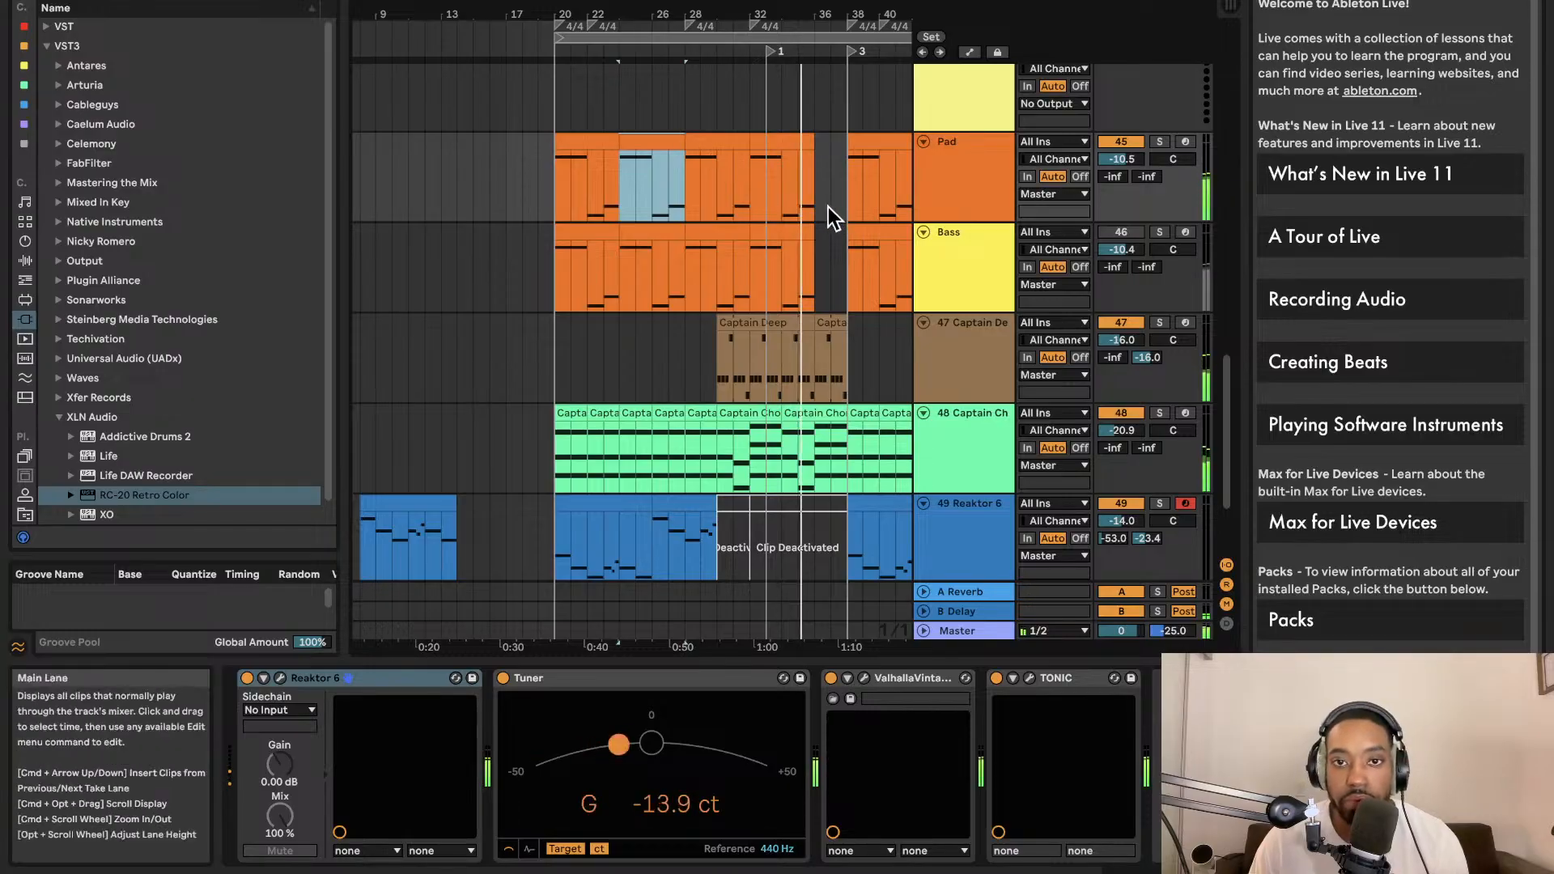
Restart playback from bar 20 and listen to the arrangement with the Pad track on and the Bass track muted
scroll(829, 207, right, 3)
scroll(829, 206, down, 2)
scroll(786, 201, up, 10)
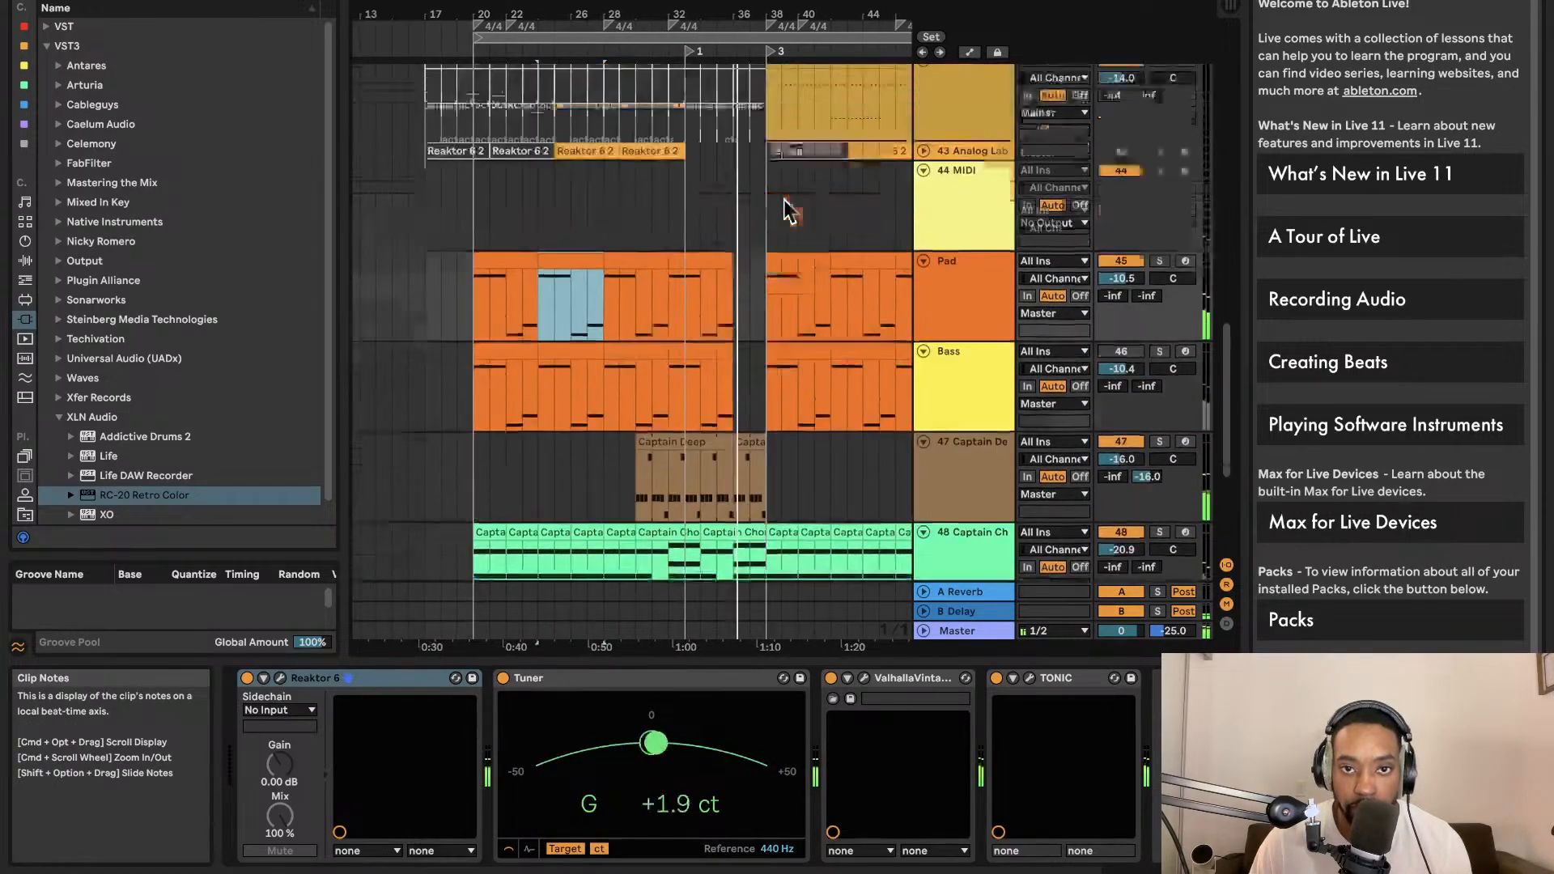
scroll(787, 201, up, 1)
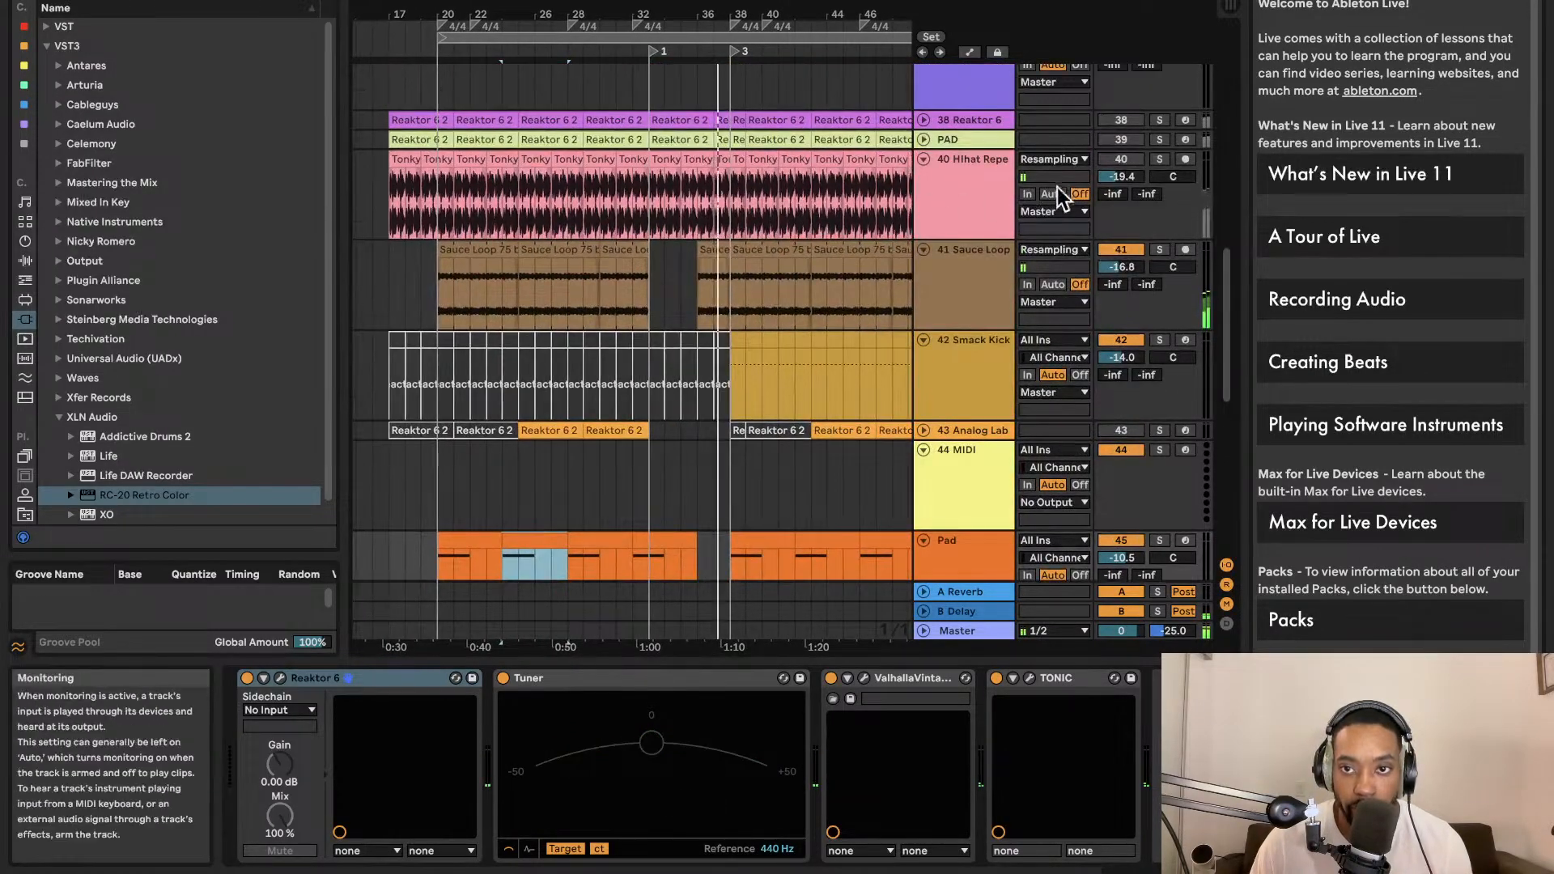
key(space)
click(436, 177)
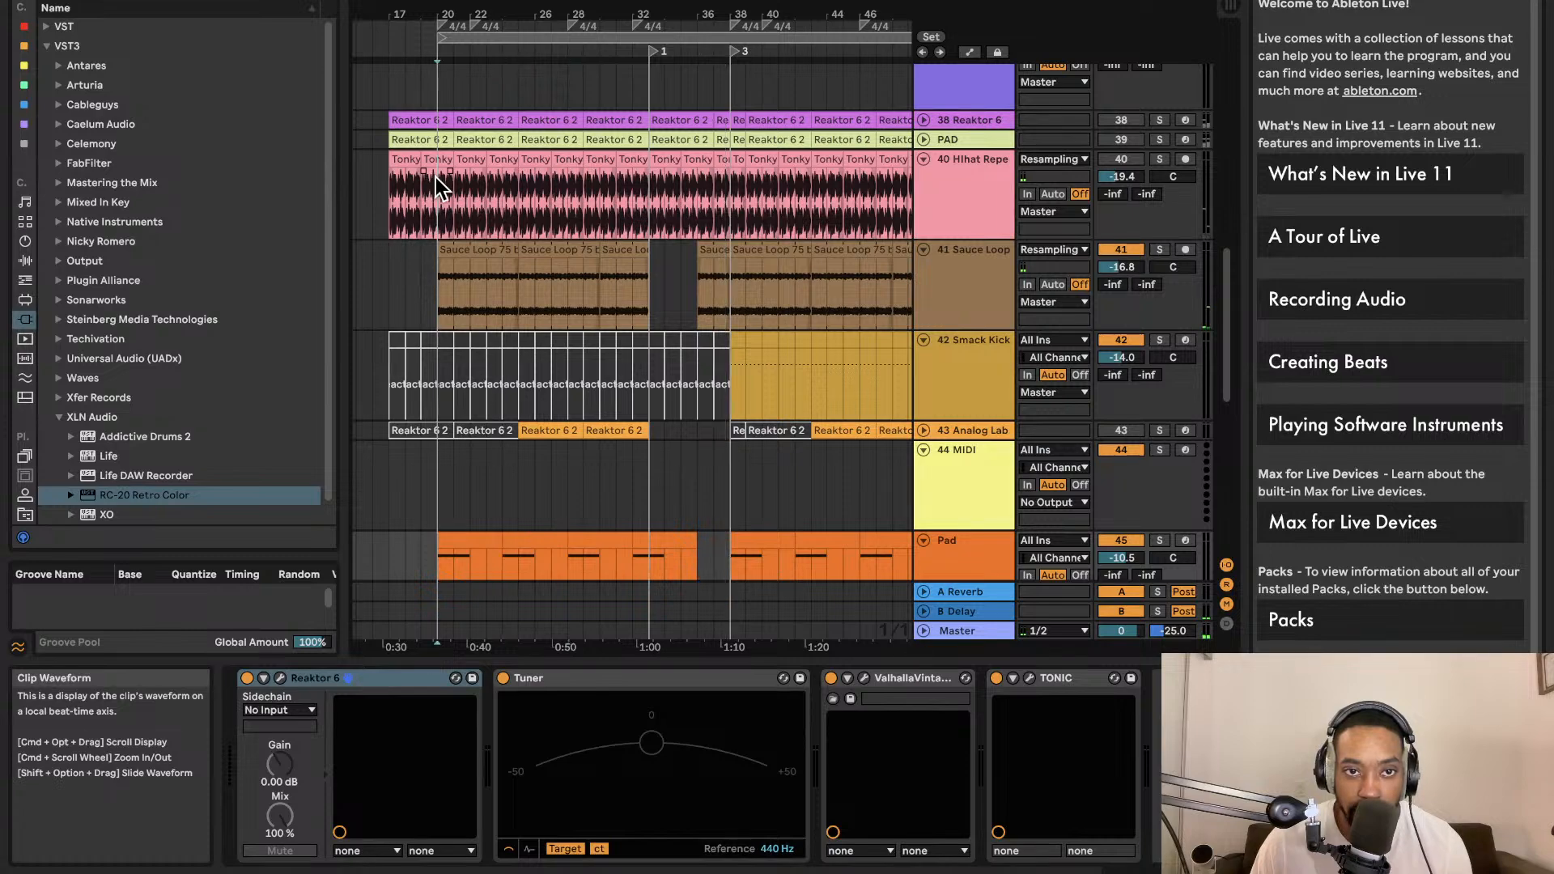
scroll(931, 198, down, 10)
scroll(931, 199, left, 5)
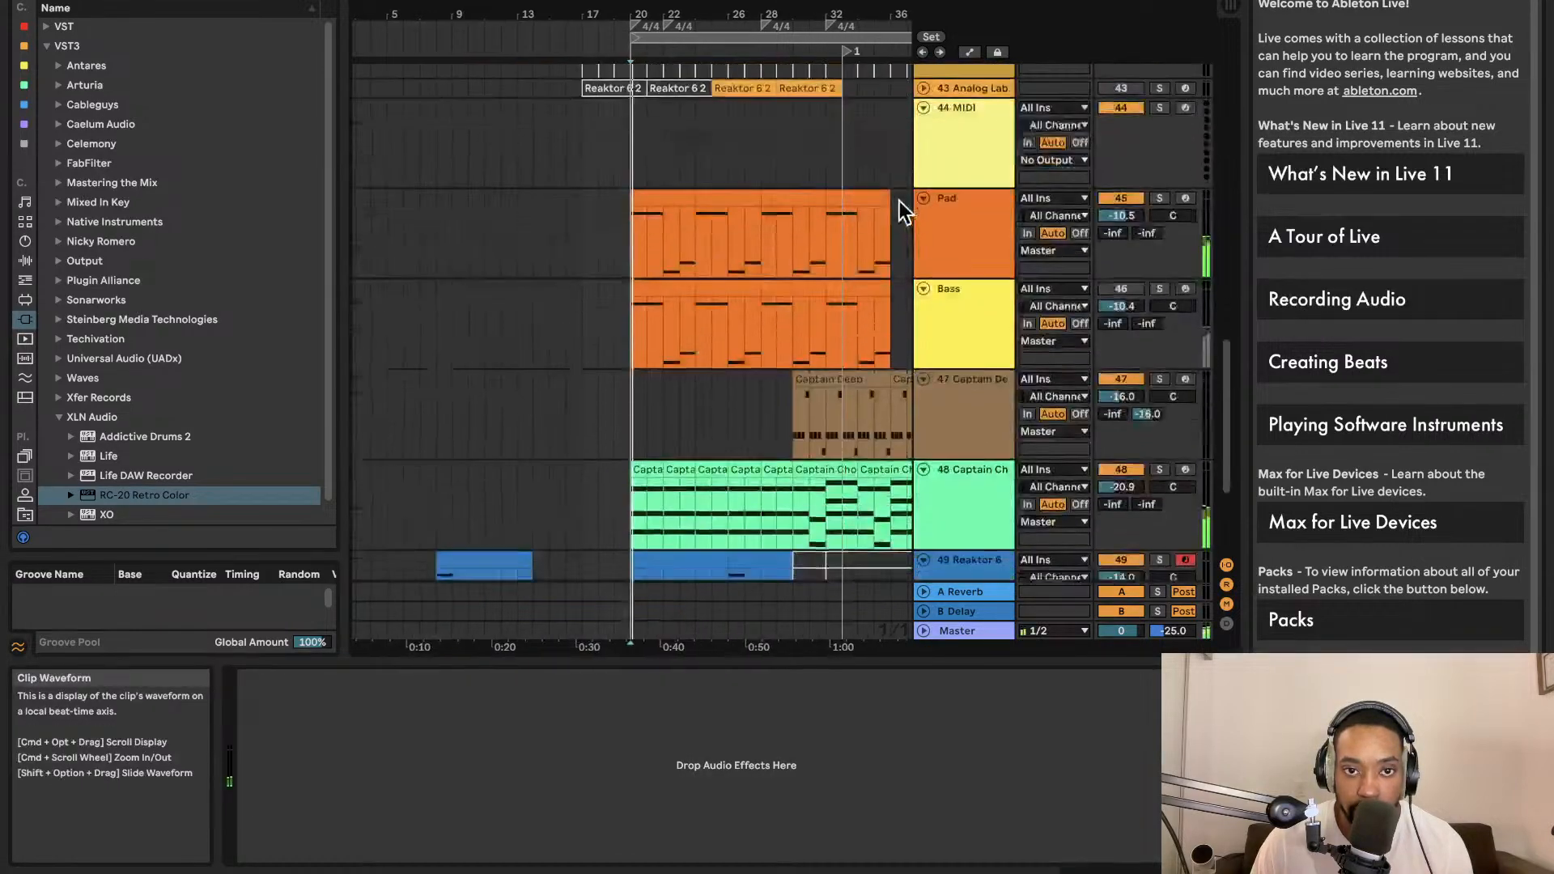
scroll(781, 179, up, 2)
scroll(706, 191, up, 4)
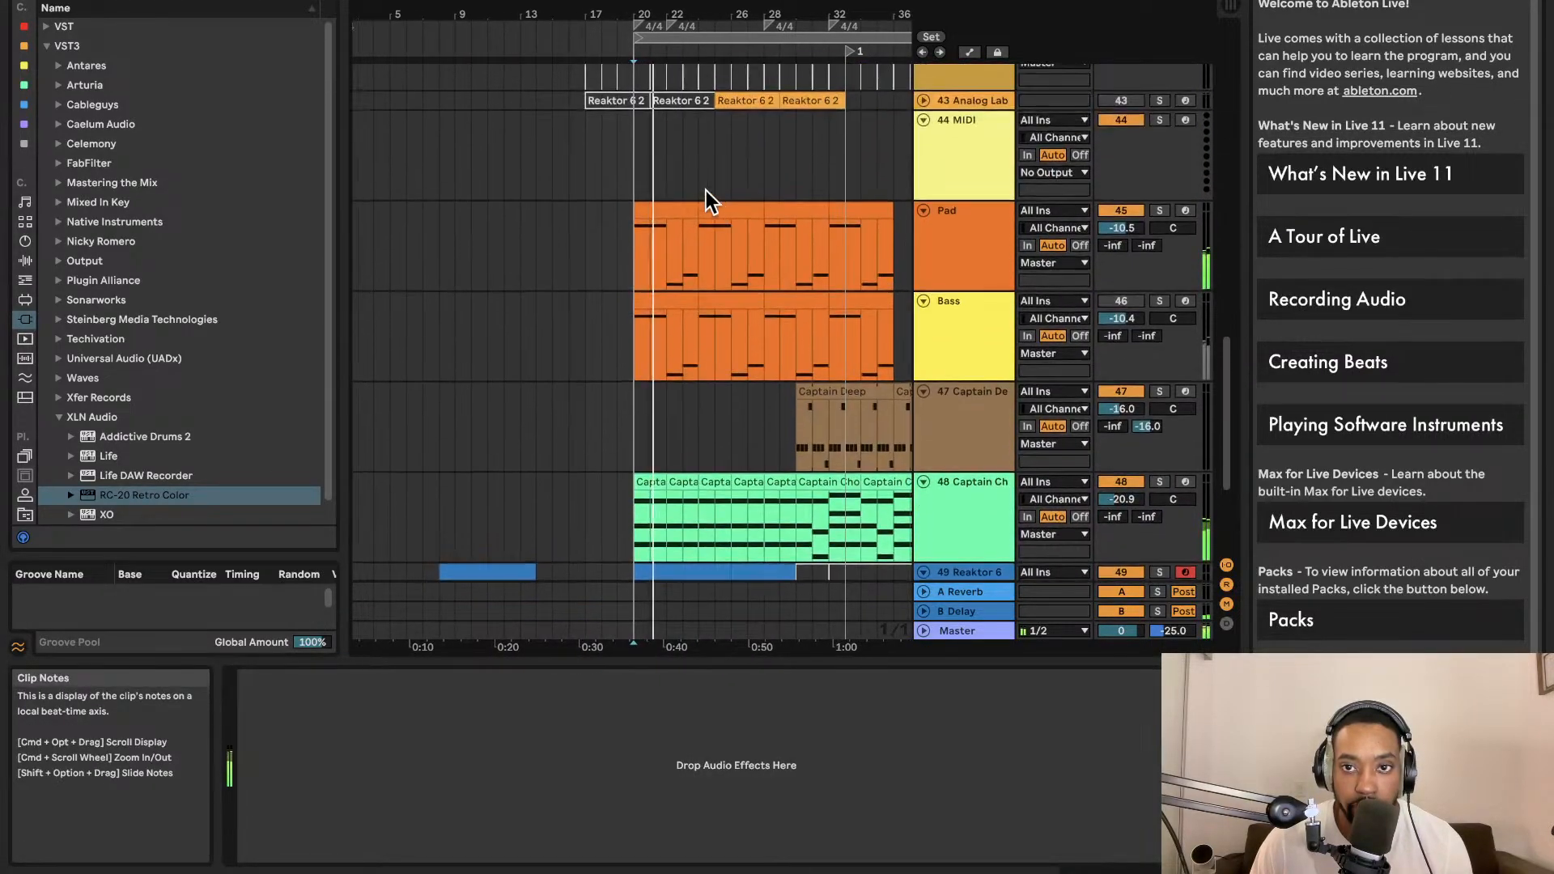
scroll(706, 187, down, 3)
scroll(706, 187, right, 2)
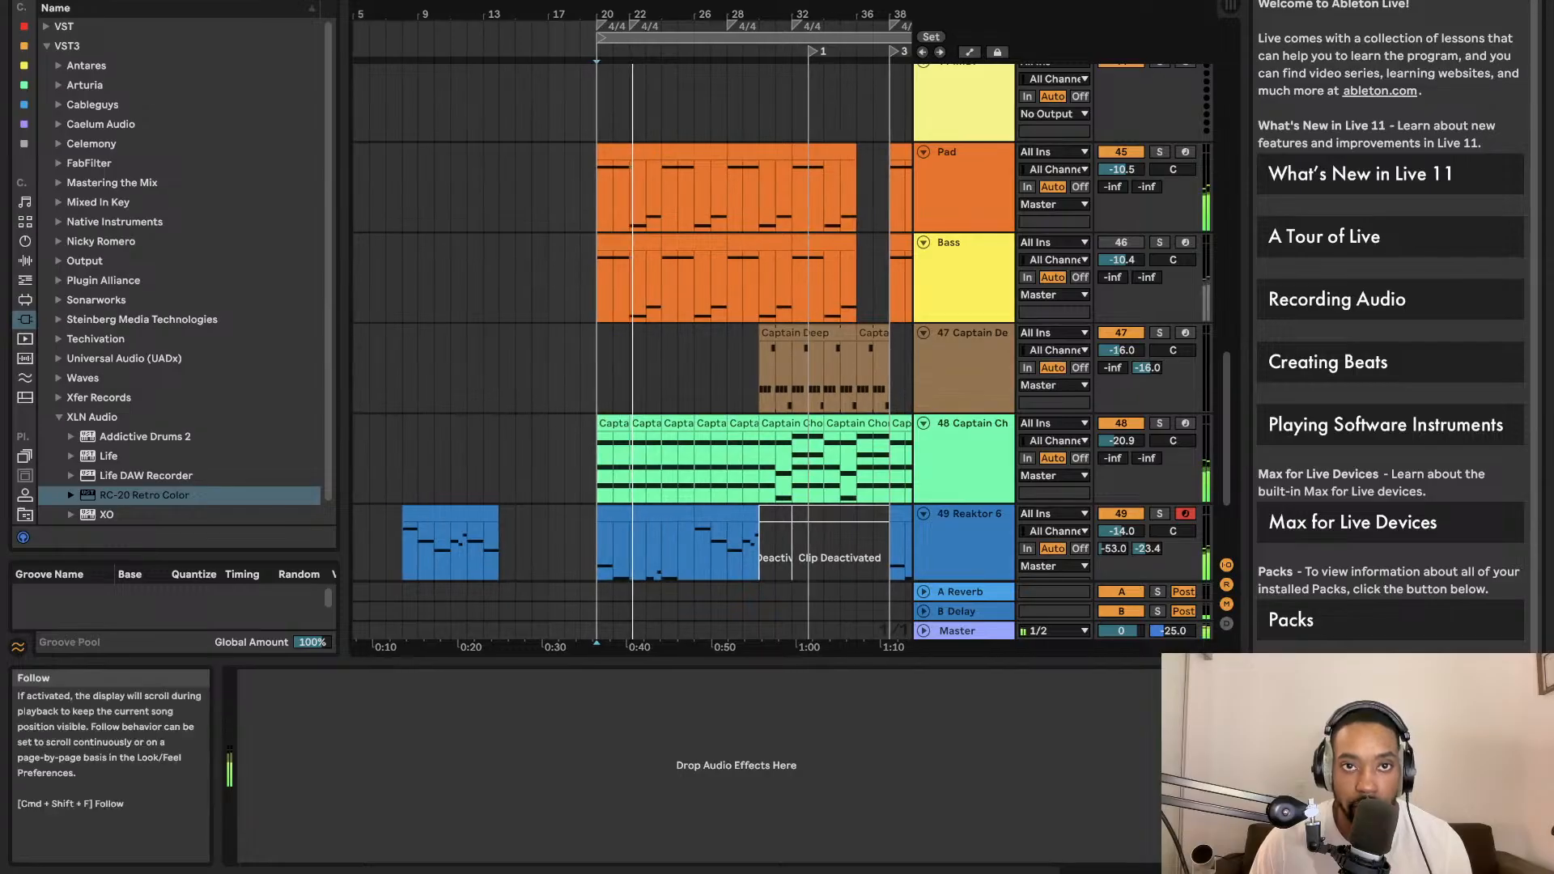
scroll(667, 239, right, 1)
scroll(669, 235, down, 1)
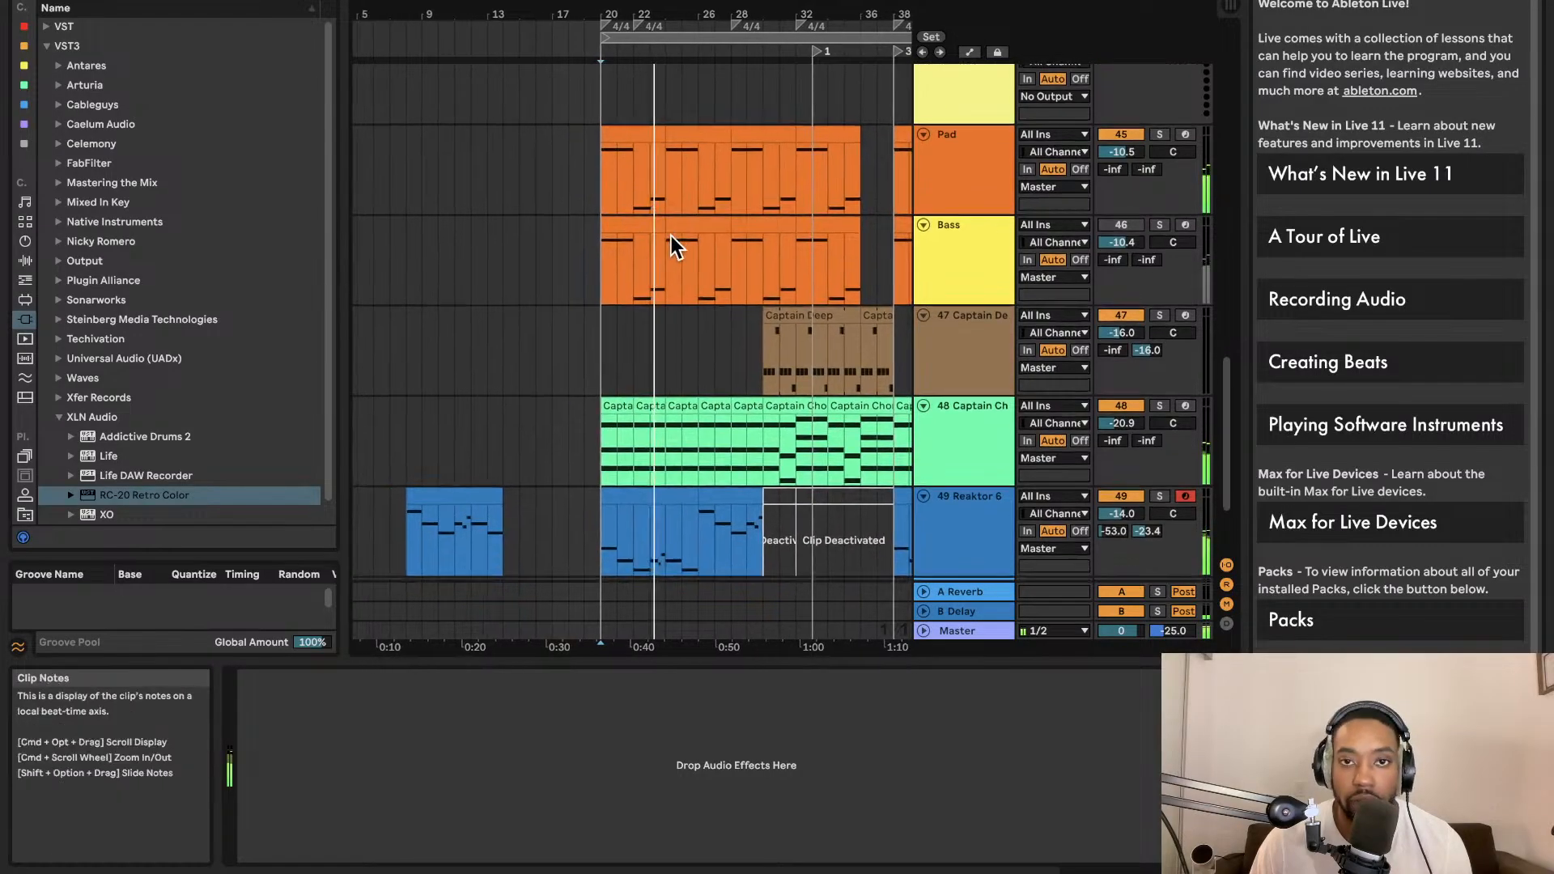
scroll(646, 232, left, 1)
scroll(538, 132, right, 2)
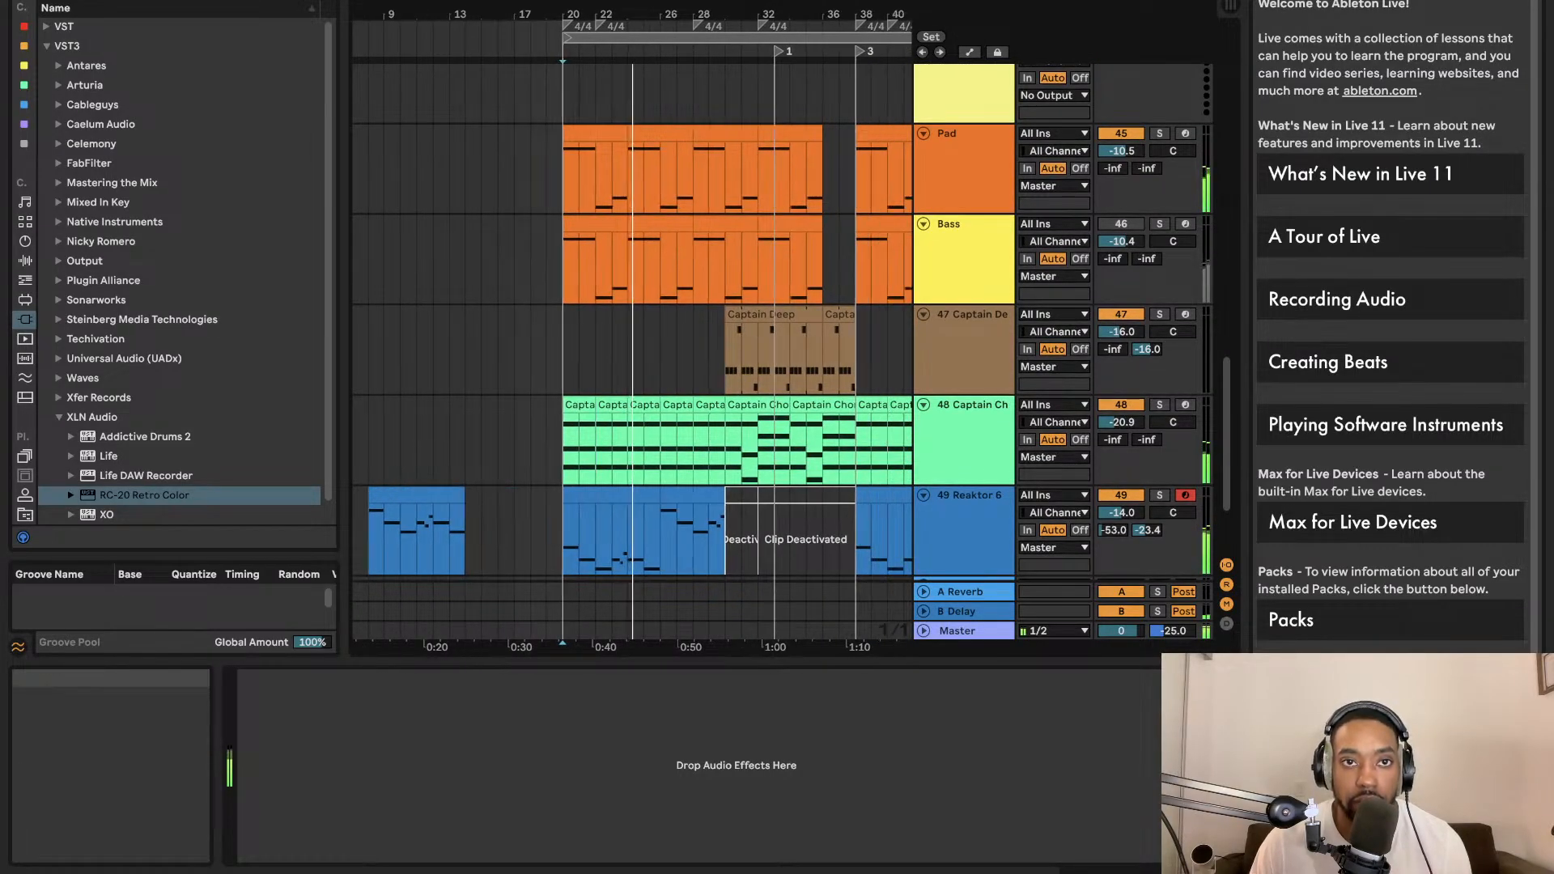
scroll(541, 142, right, 1)
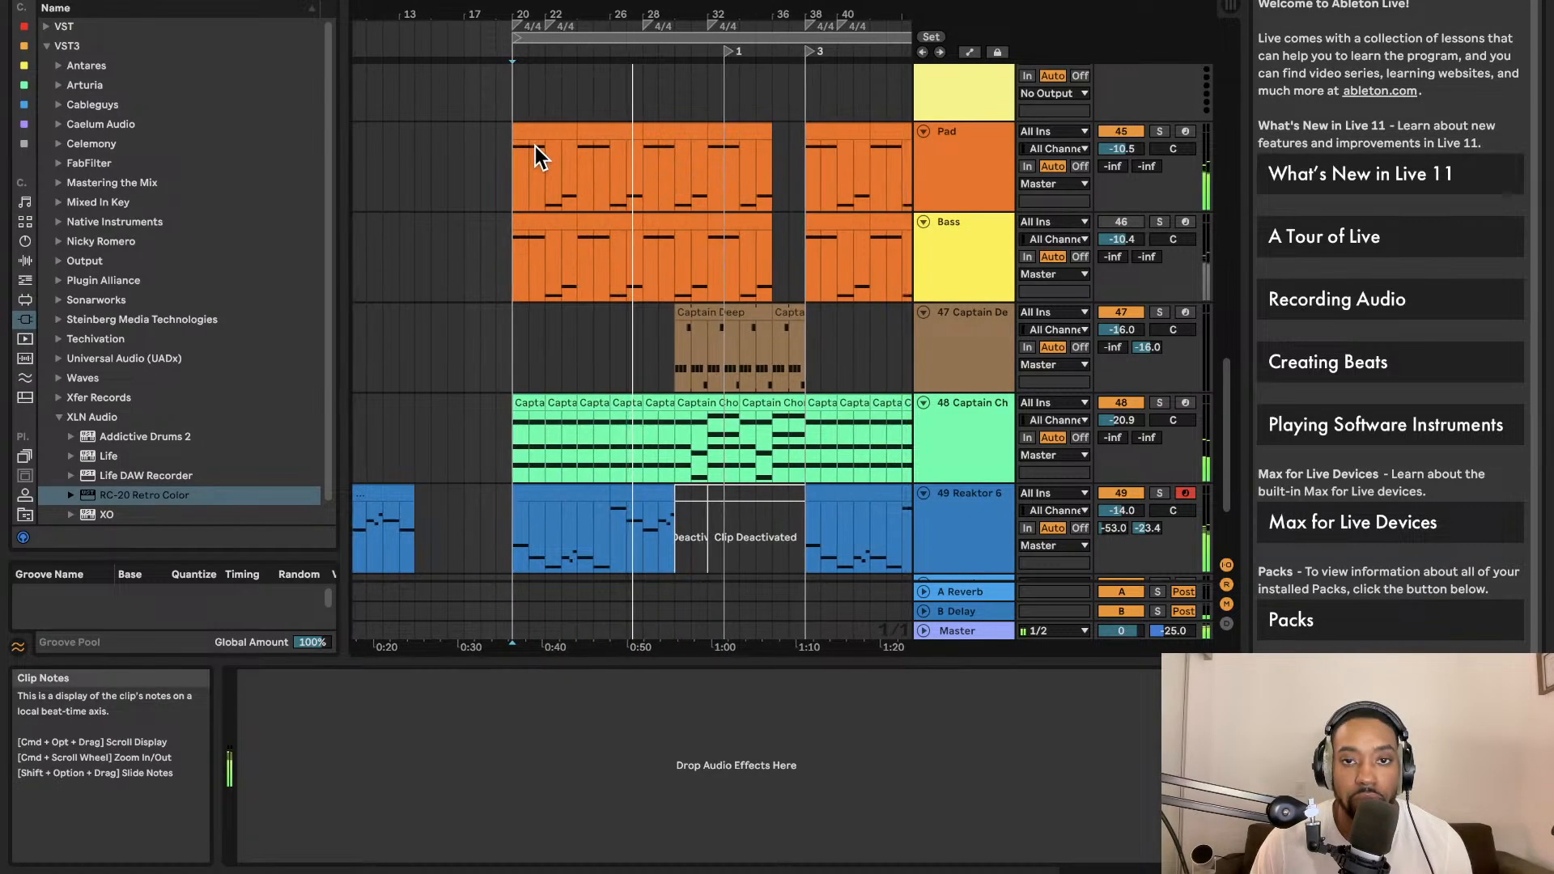
scroll(658, 373, down, 1)
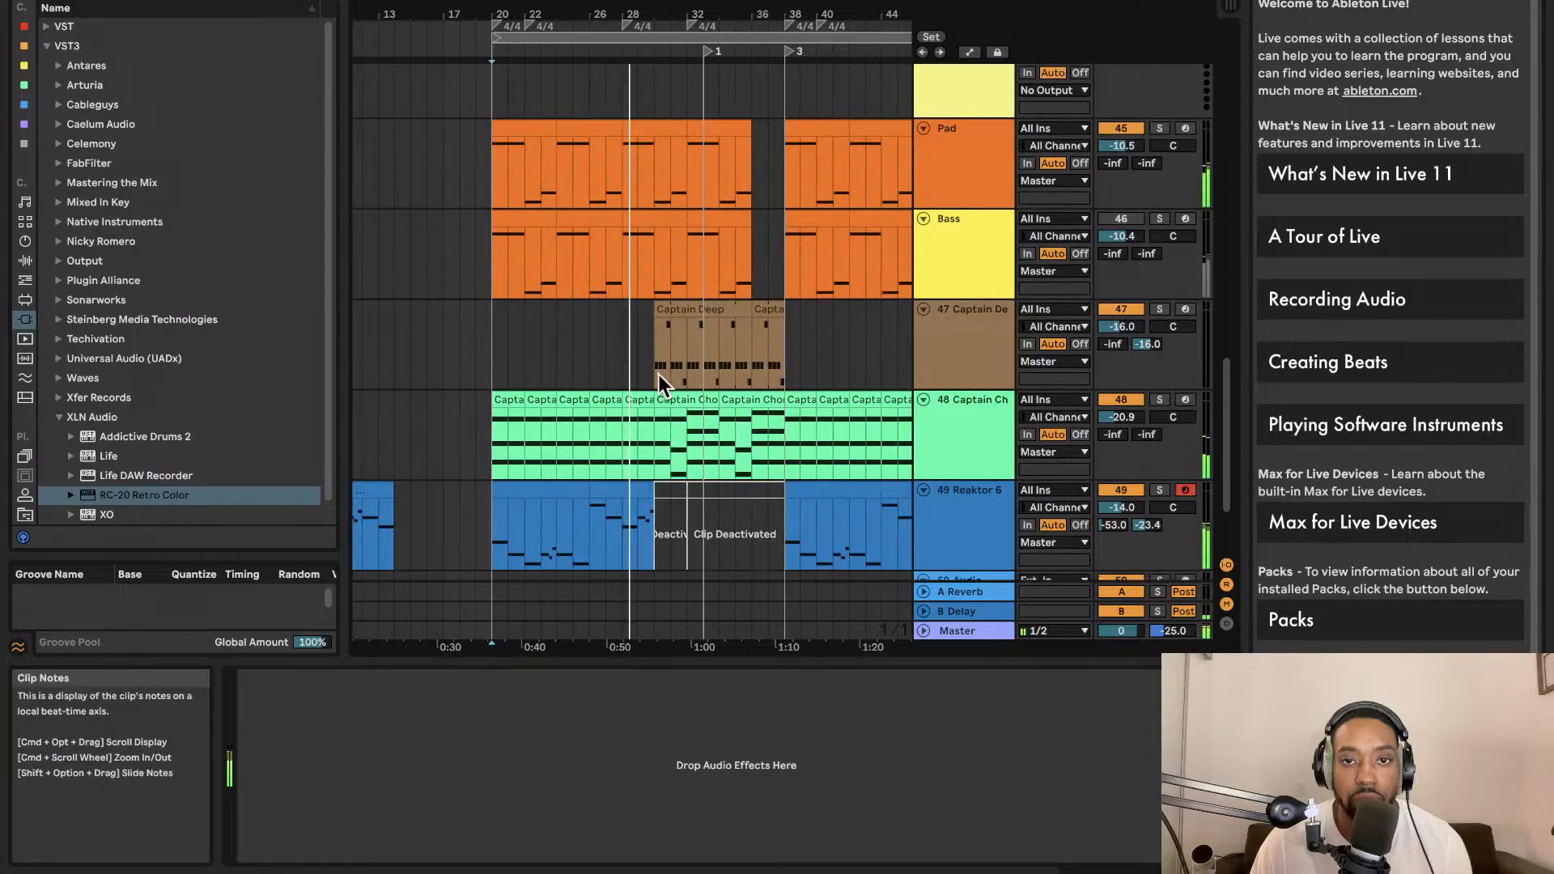
Search the browser's plug-ins for kontakt and switch the browser to the Instruments category
click(186, 0)
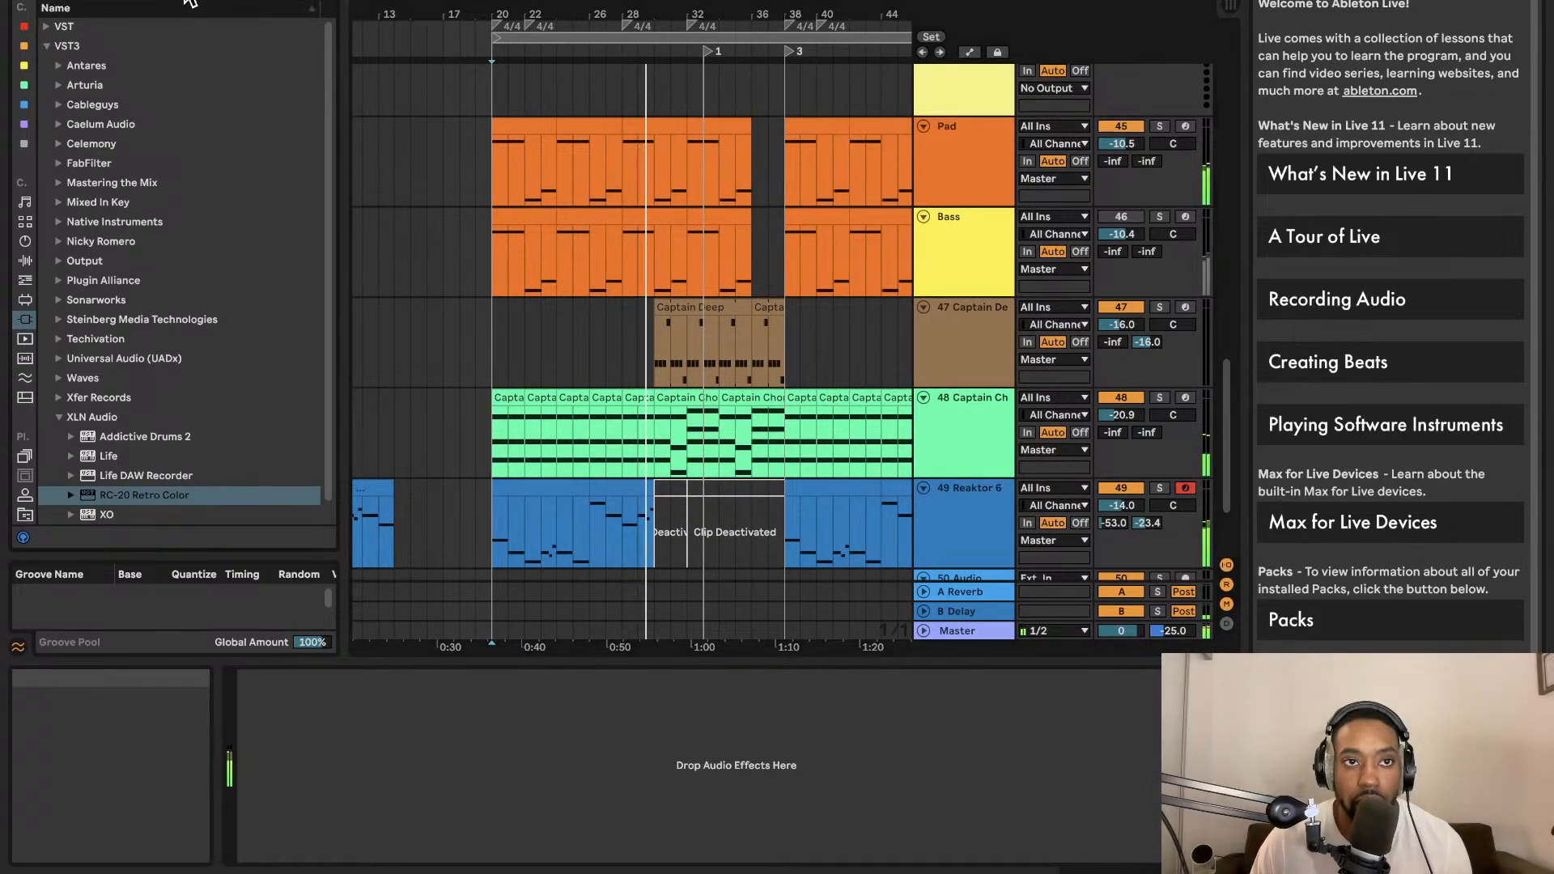
text(kontakt)
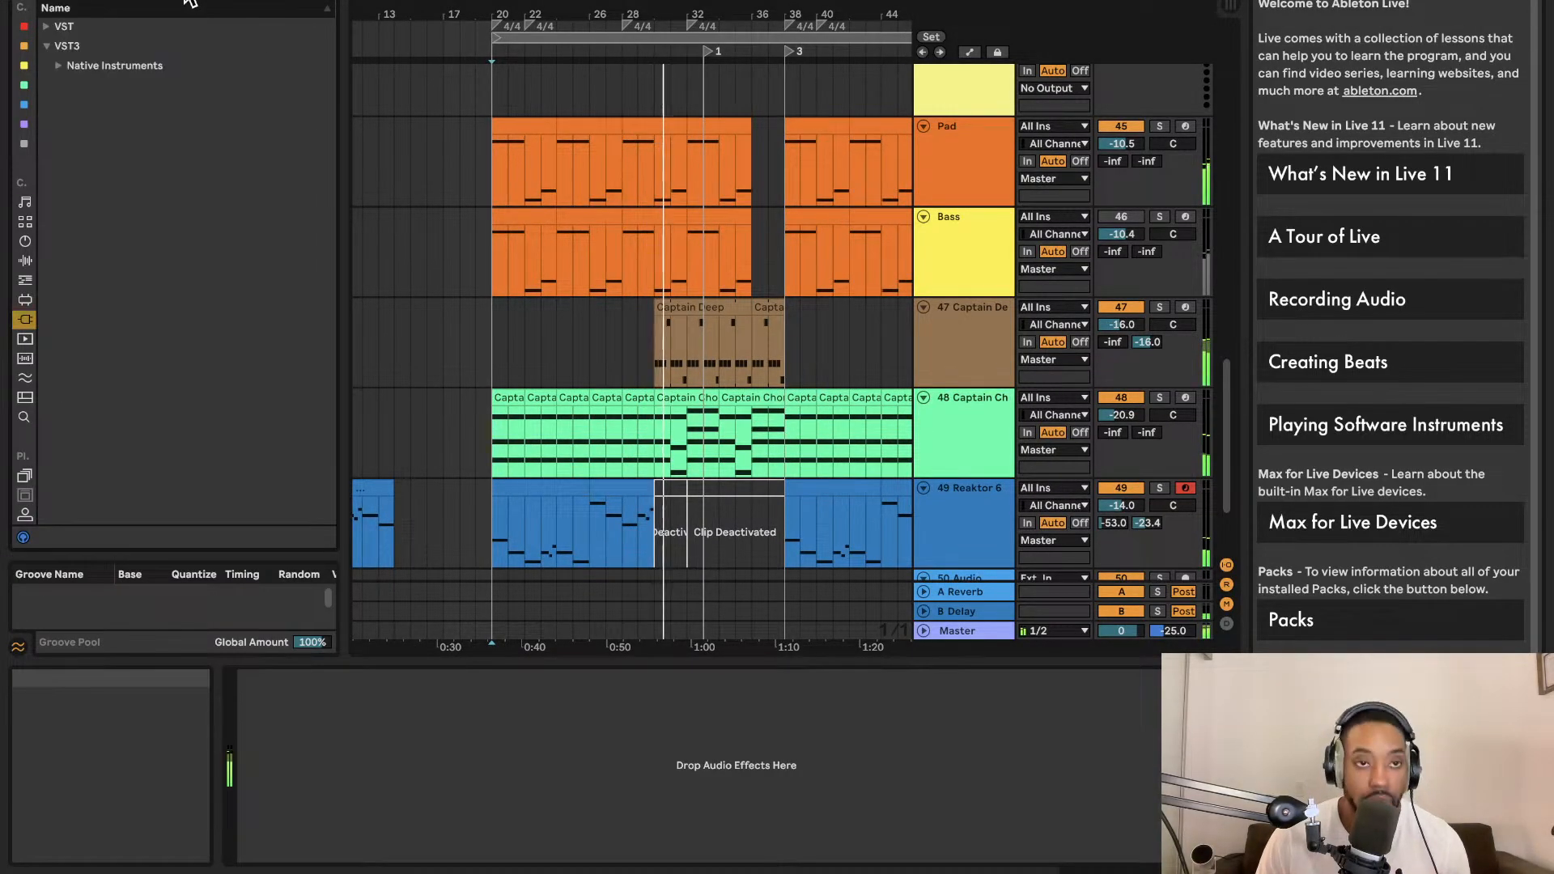
click(24, 261)
click(24, 241)
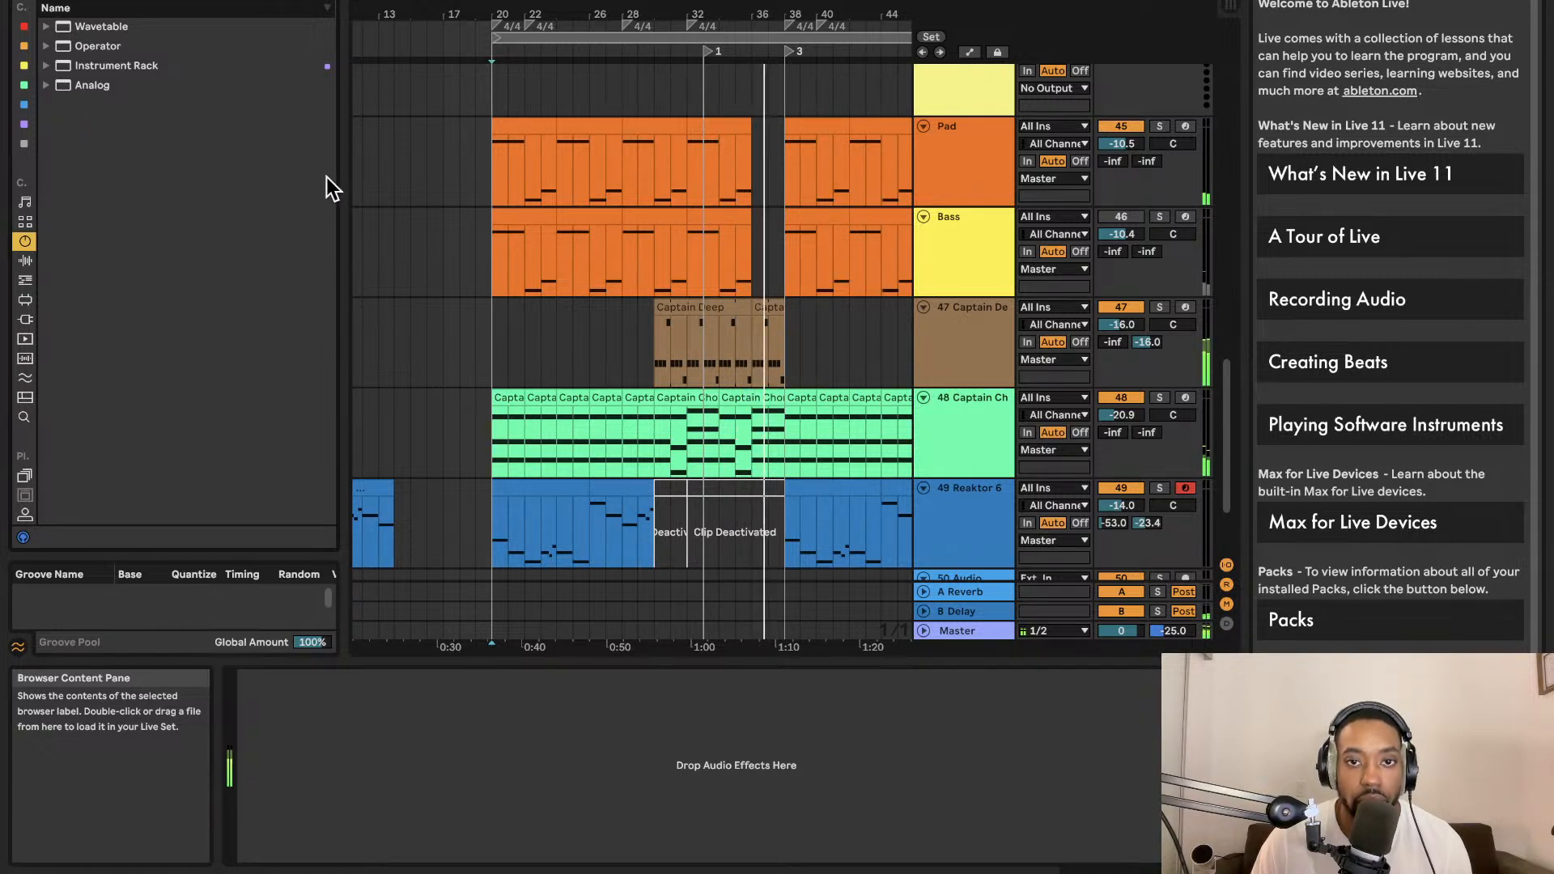
Keep listening through the second section up to bar 56, checking how the Pad, Captain and Reaktor 6 clips line up
scroll(497, 238, right, 5)
scroll(492, 237, right, 3)
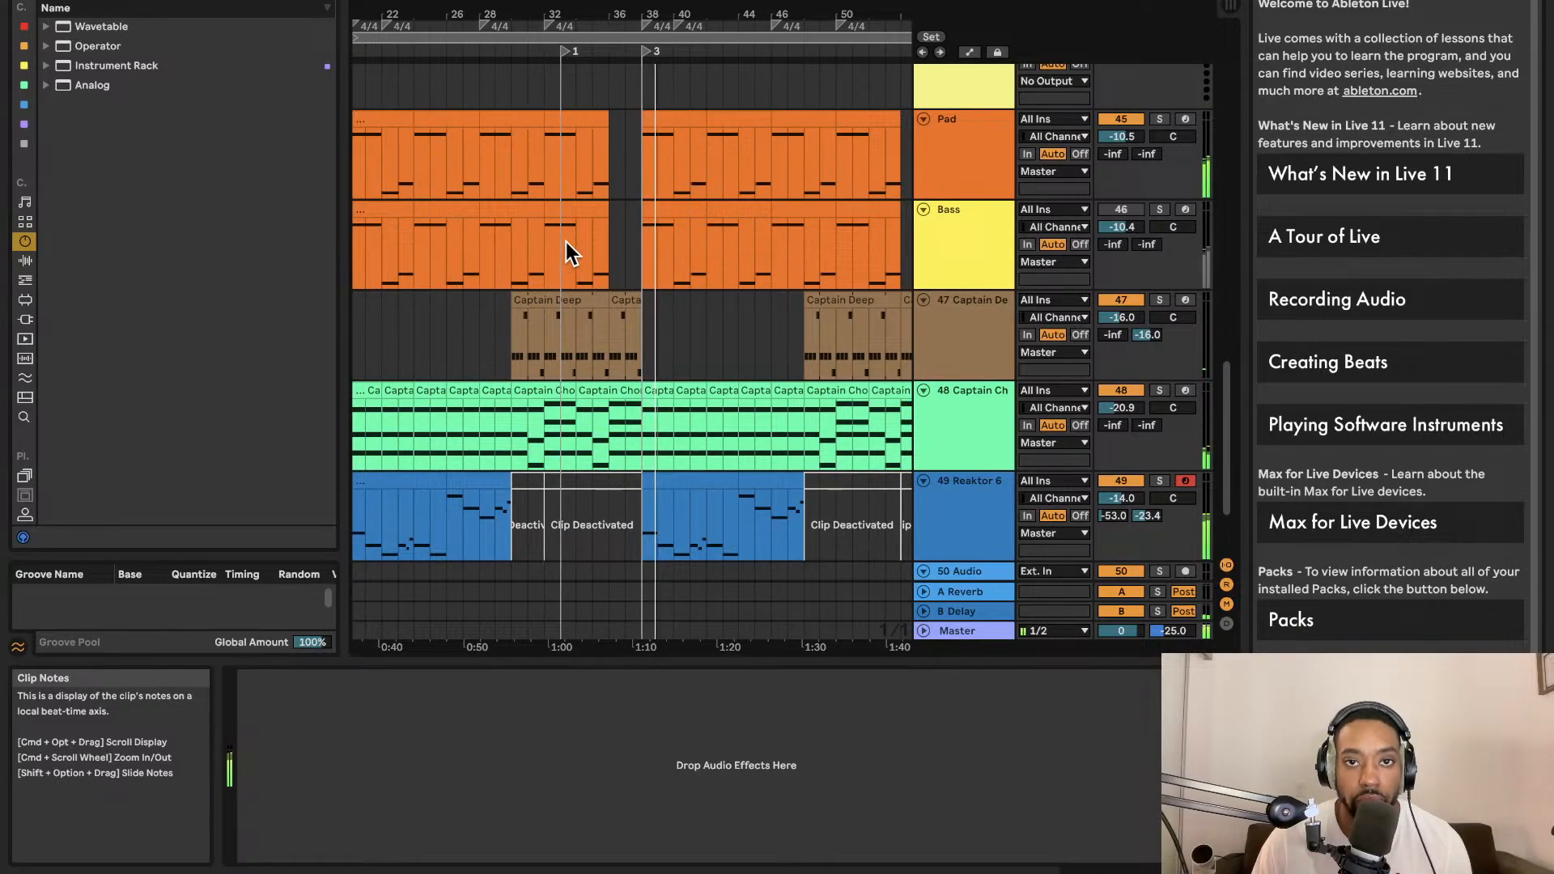
scroll(562, 246, down, 2)
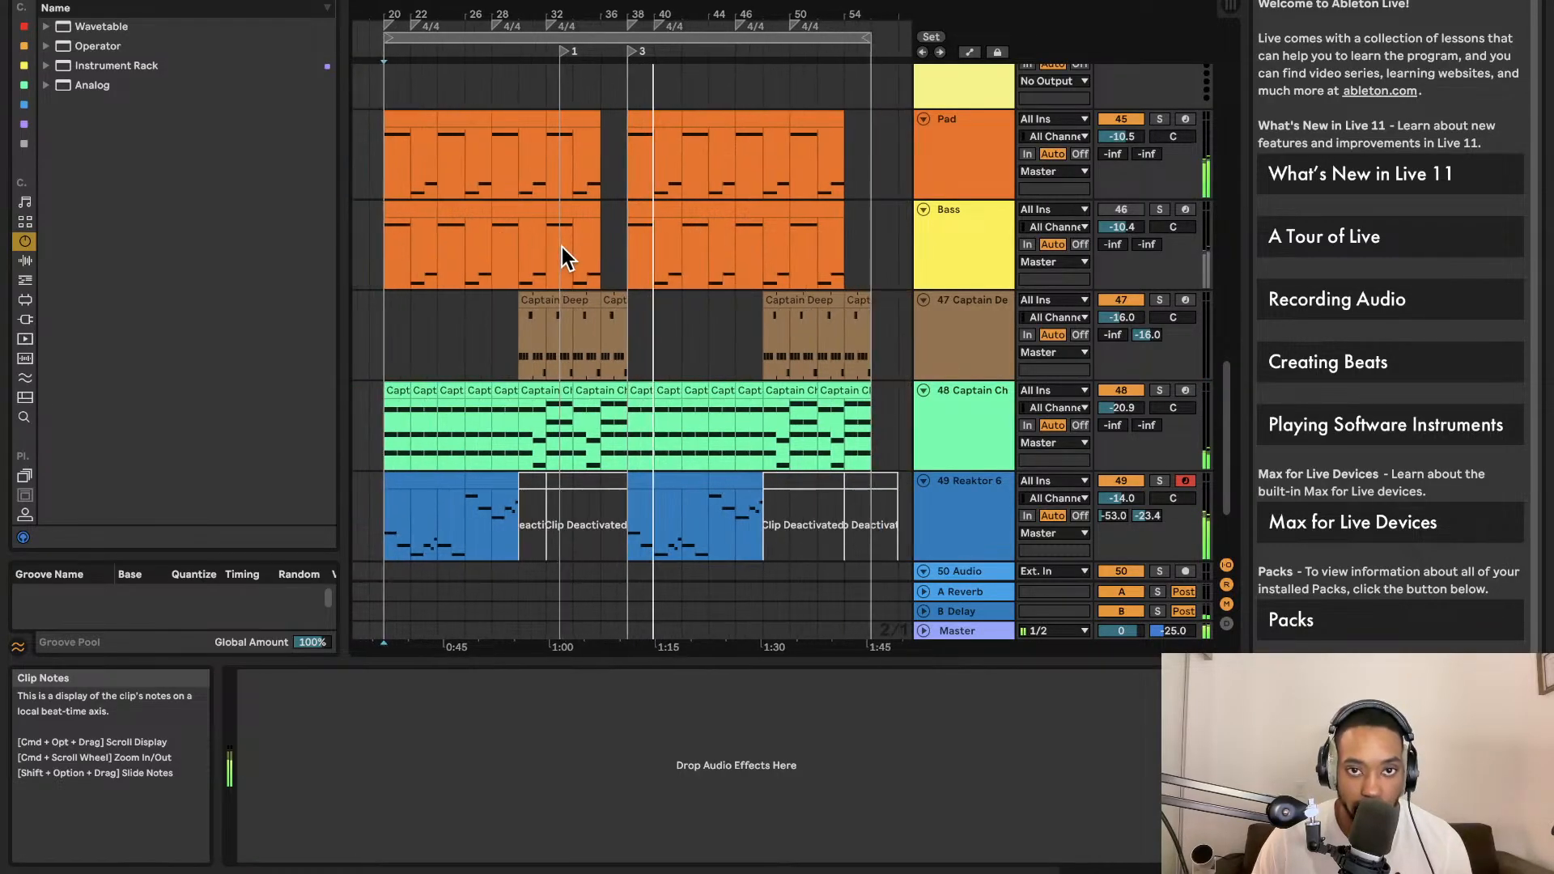
scroll(562, 246, up, 2)
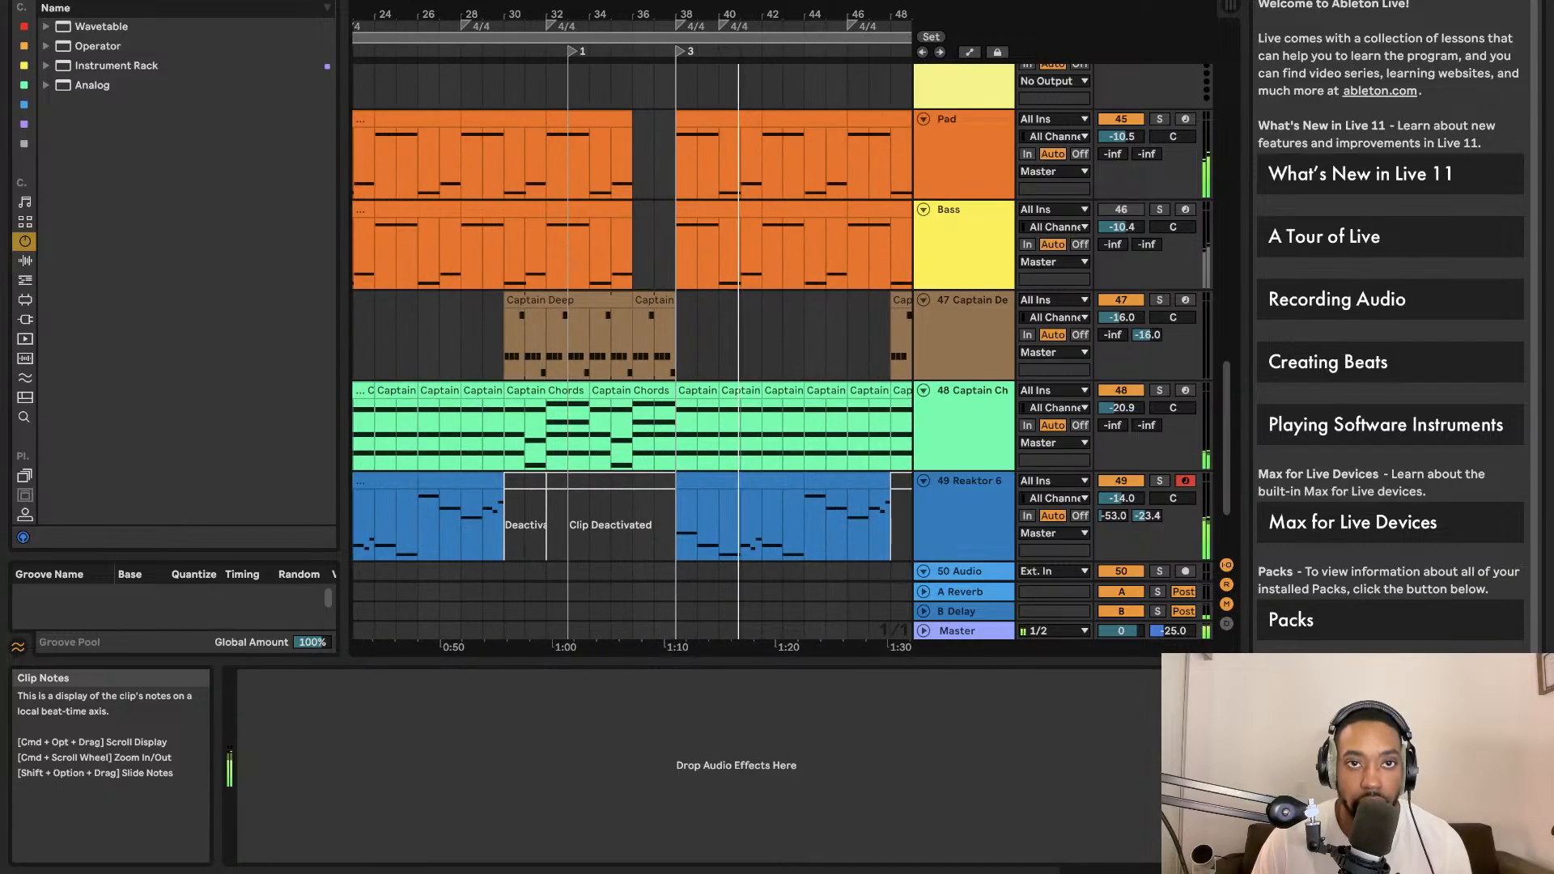
click(469, 2)
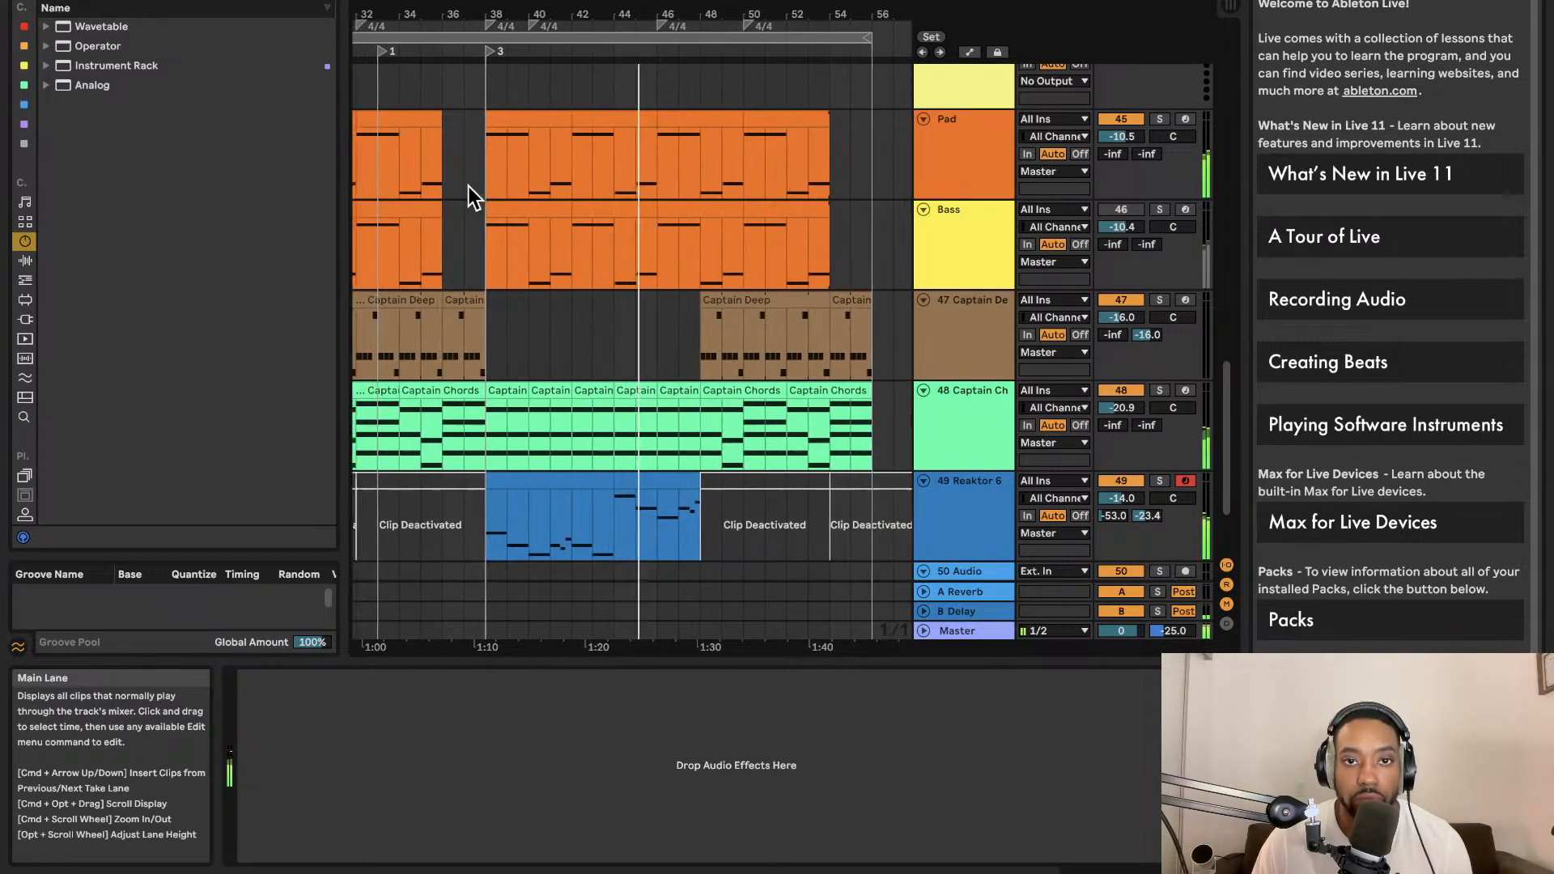
scroll(469, 187, left, 3)
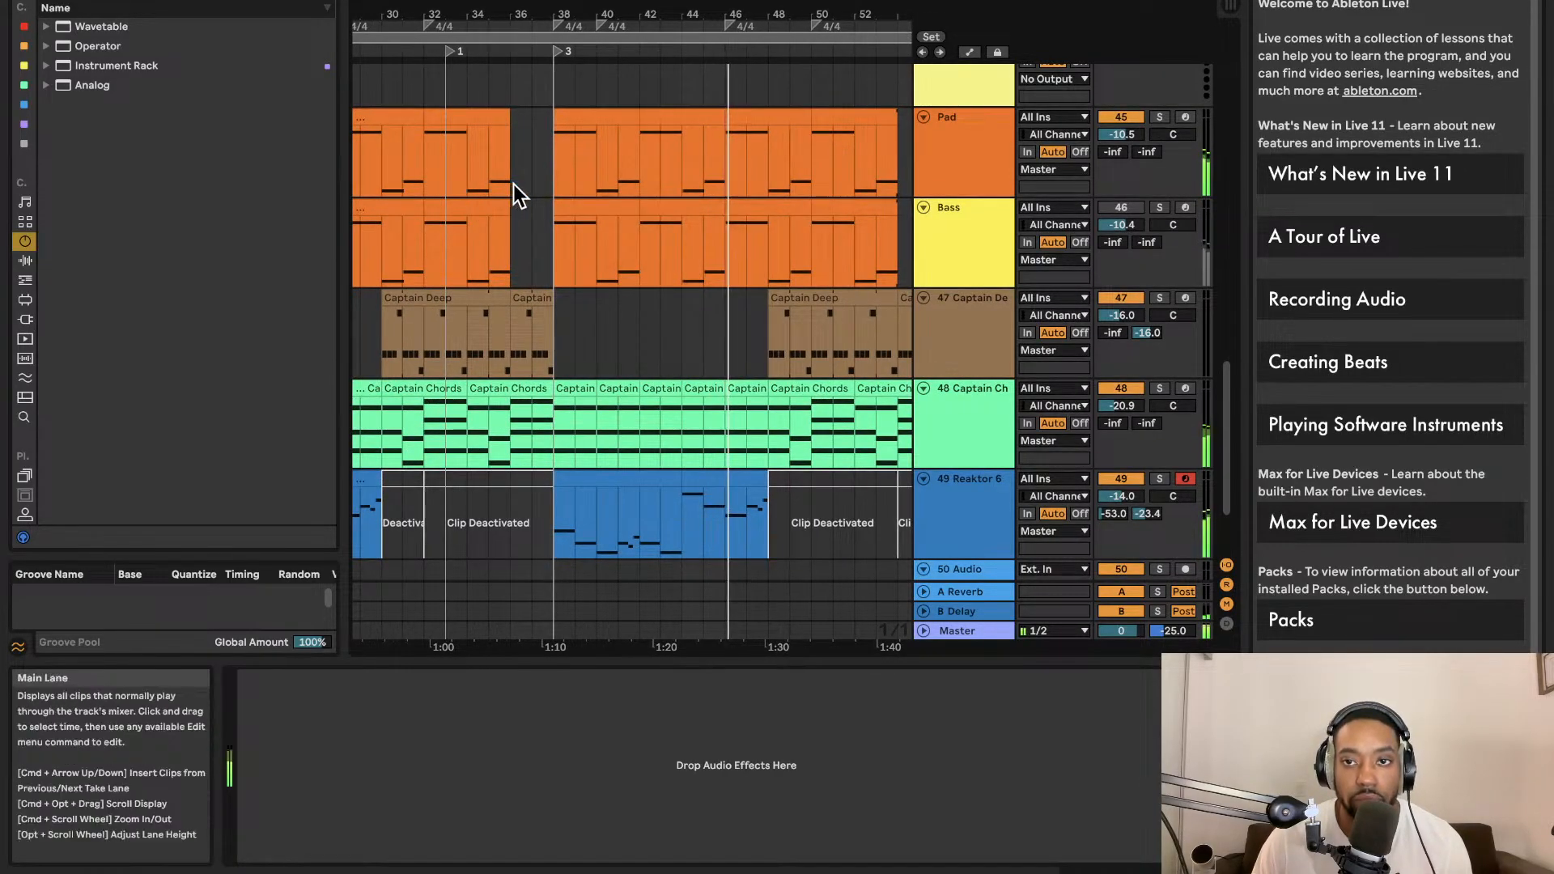
scroll(500, 187, right, 1)
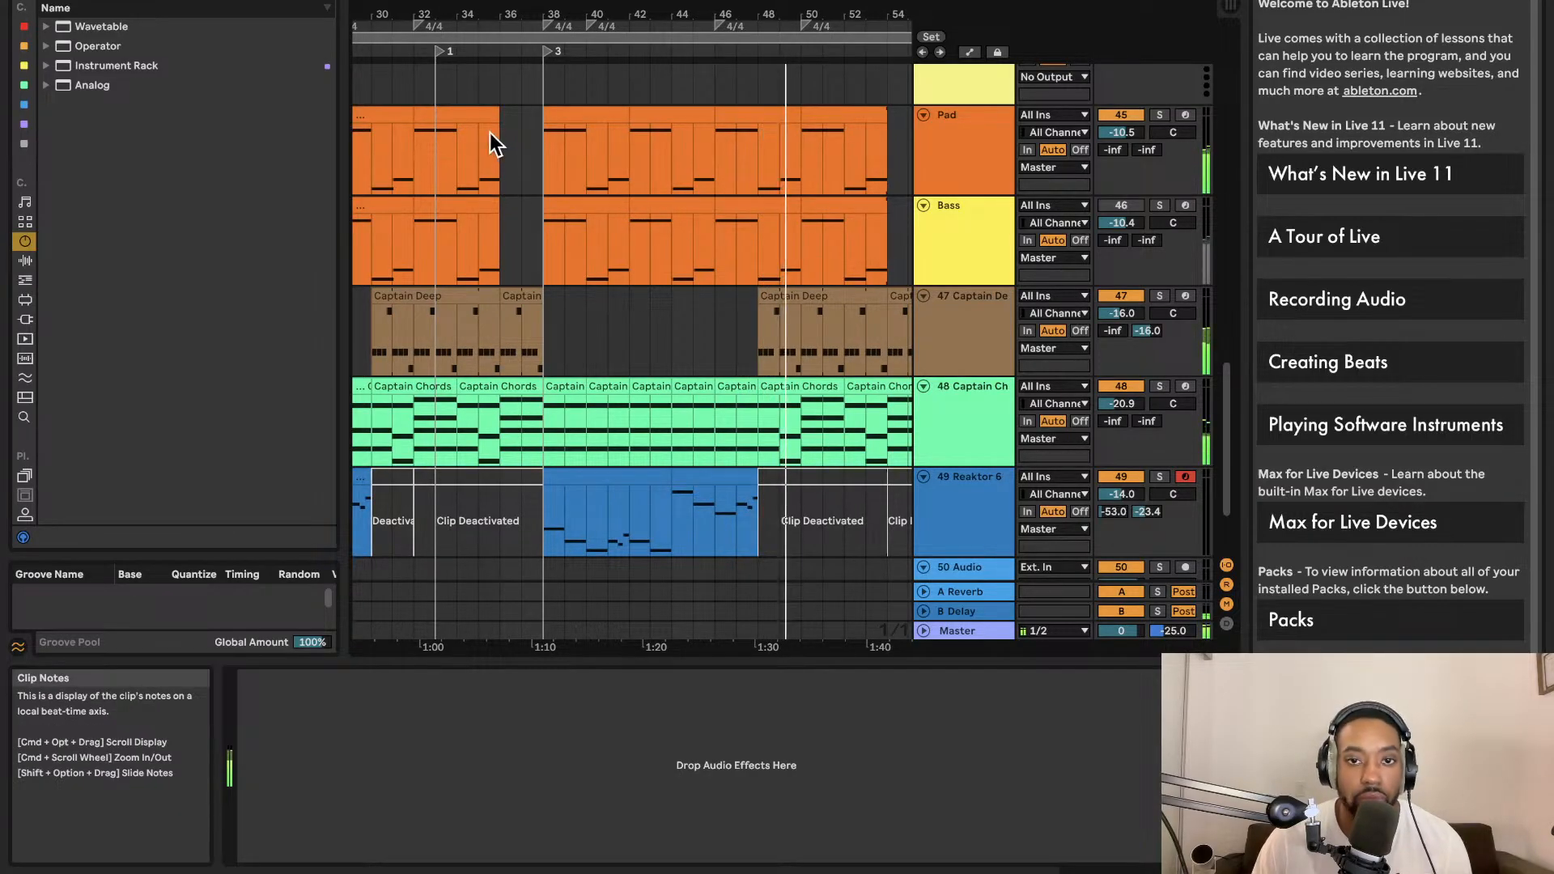
click(522, 2)
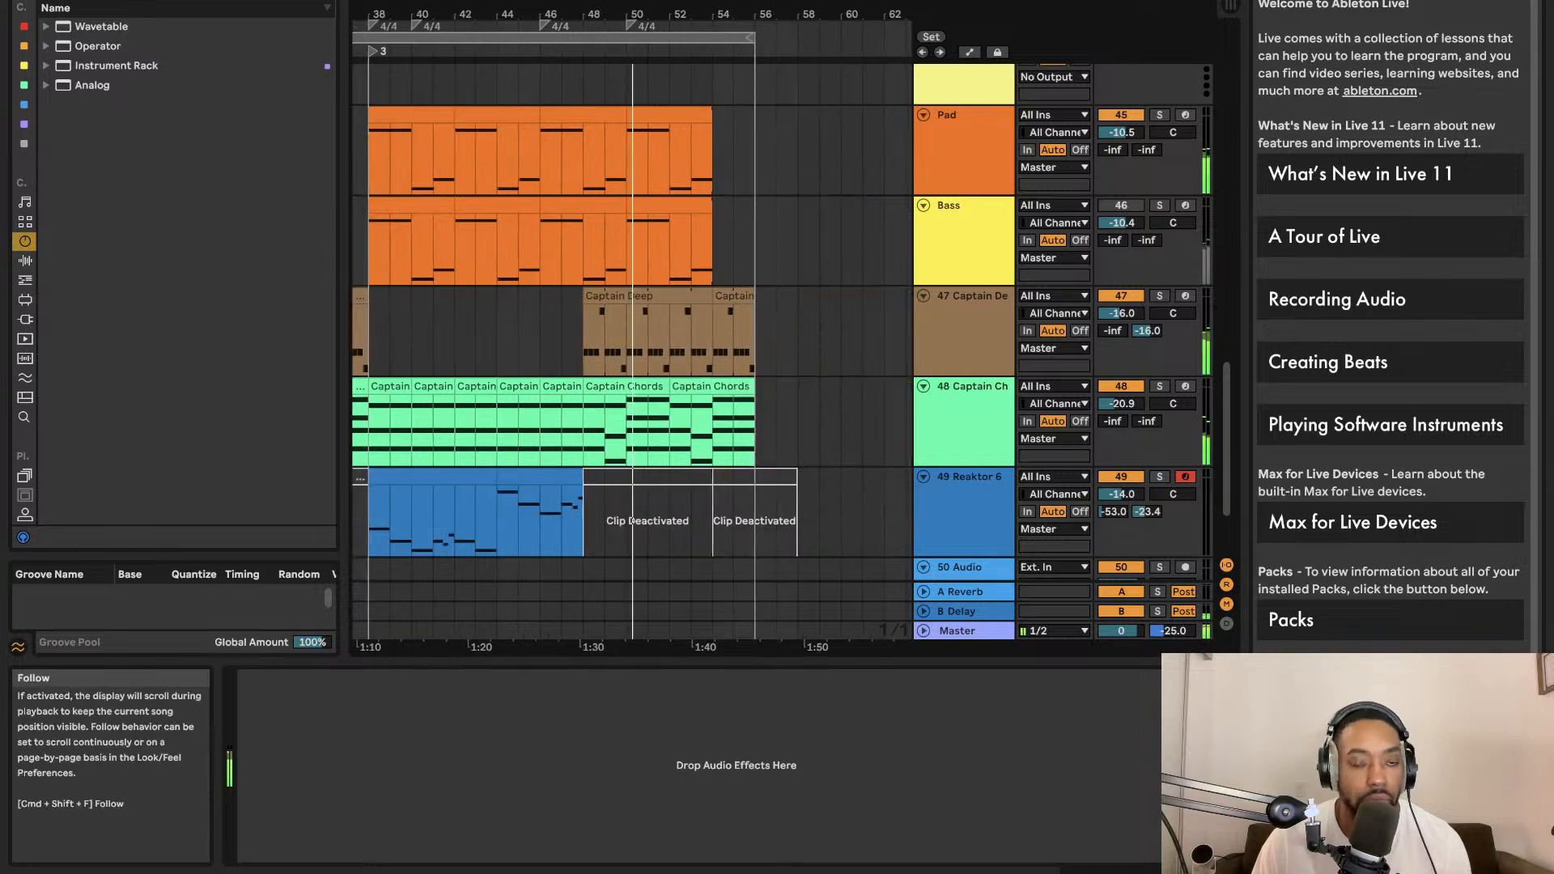
scroll(523, 131, left, 1)
scroll(522, 136, up, 5)
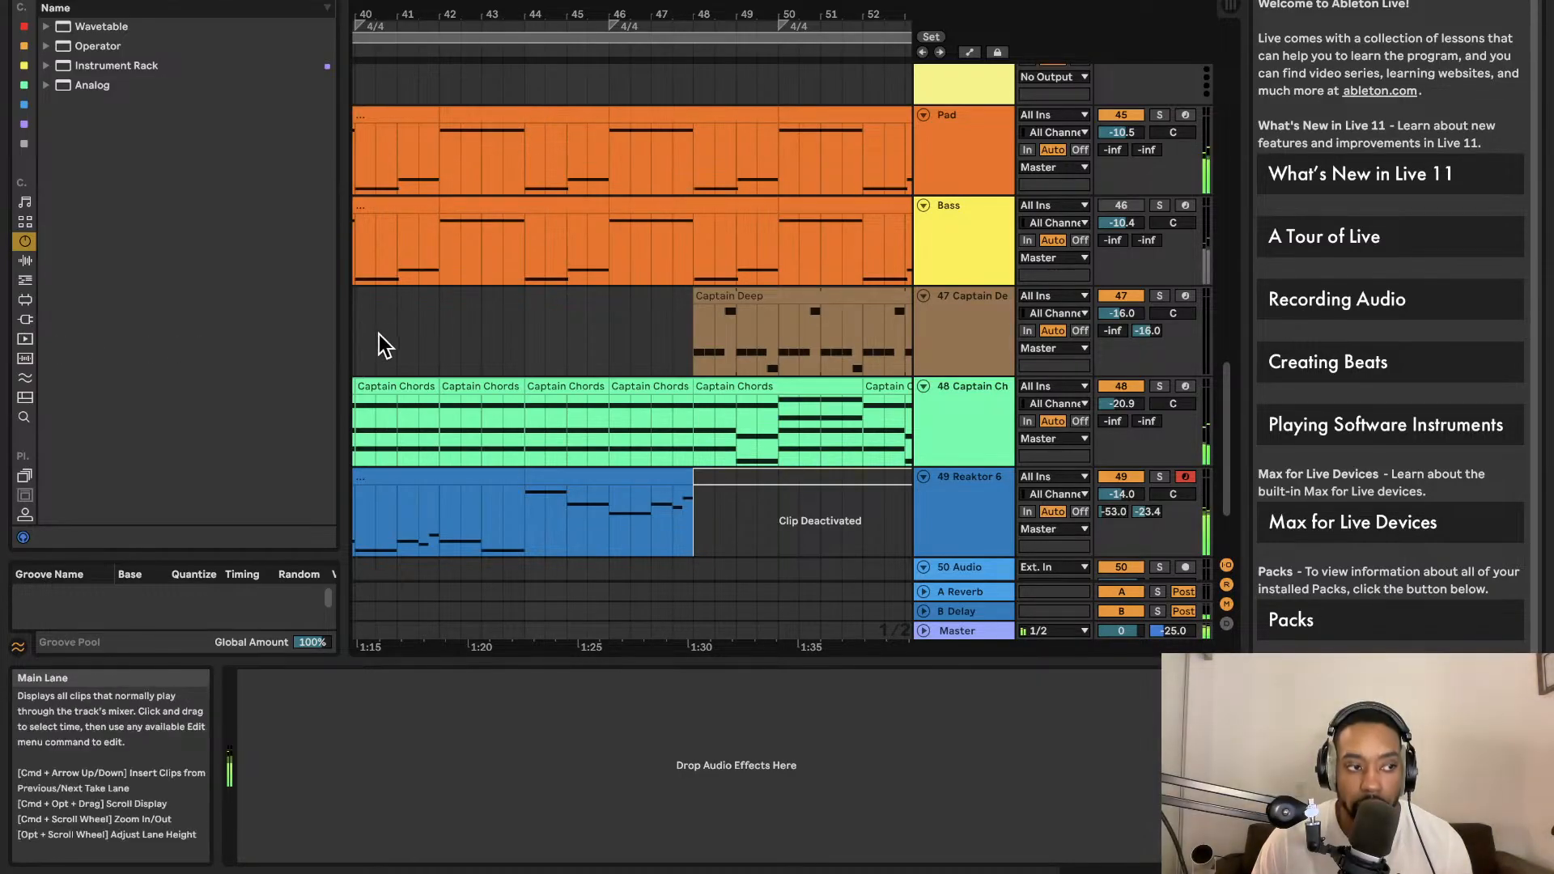
scroll(534, 317, down, 5)
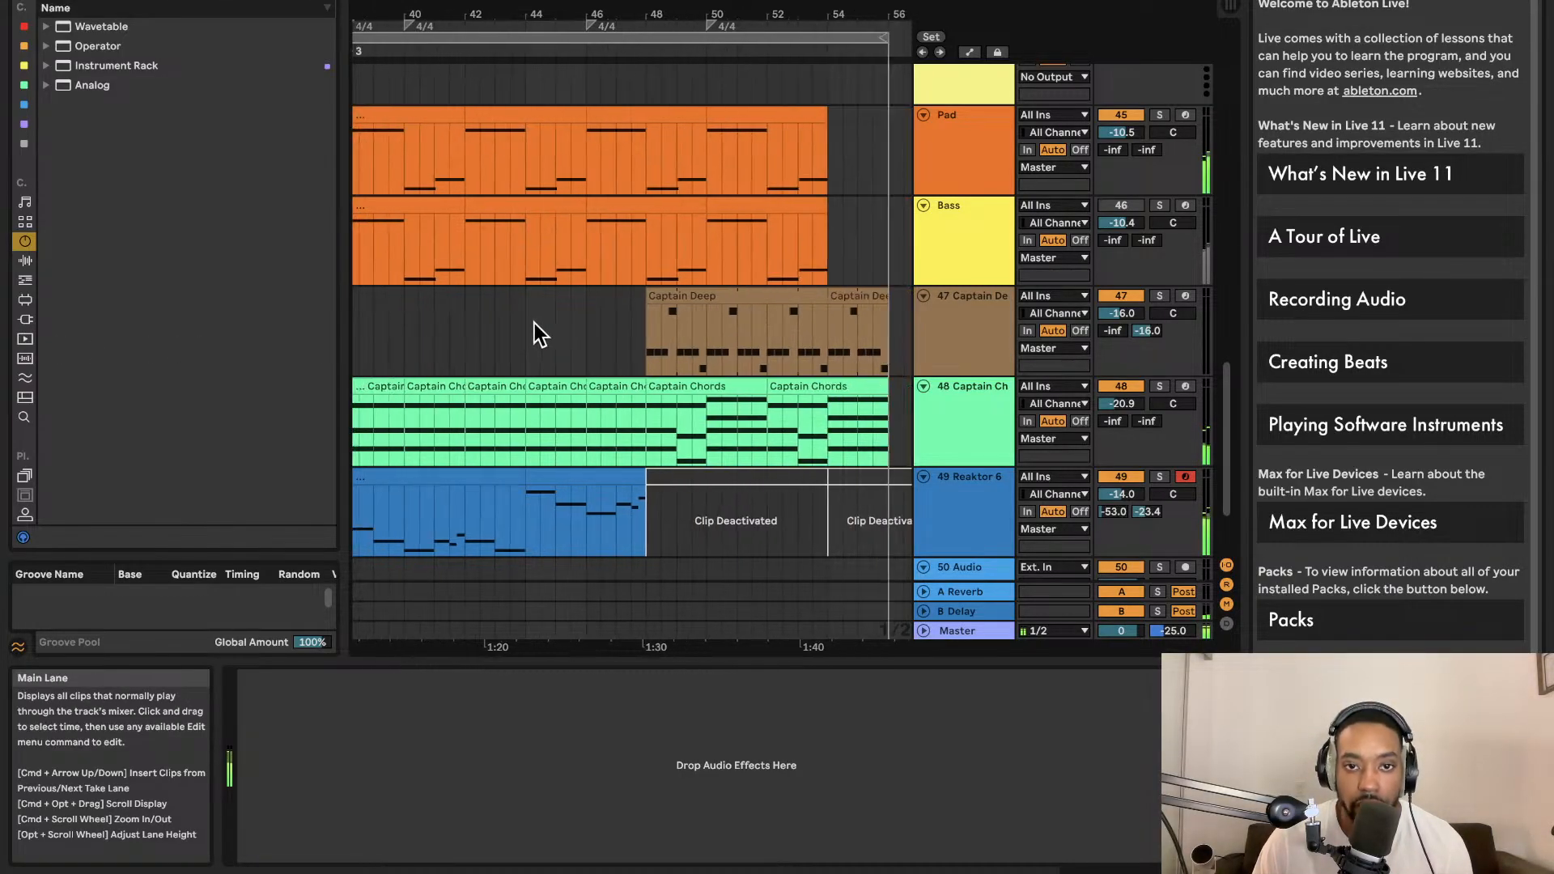
Return to the start of the arrangement, stop playback, and play it again from bar 20
scroll(534, 321, left, 5)
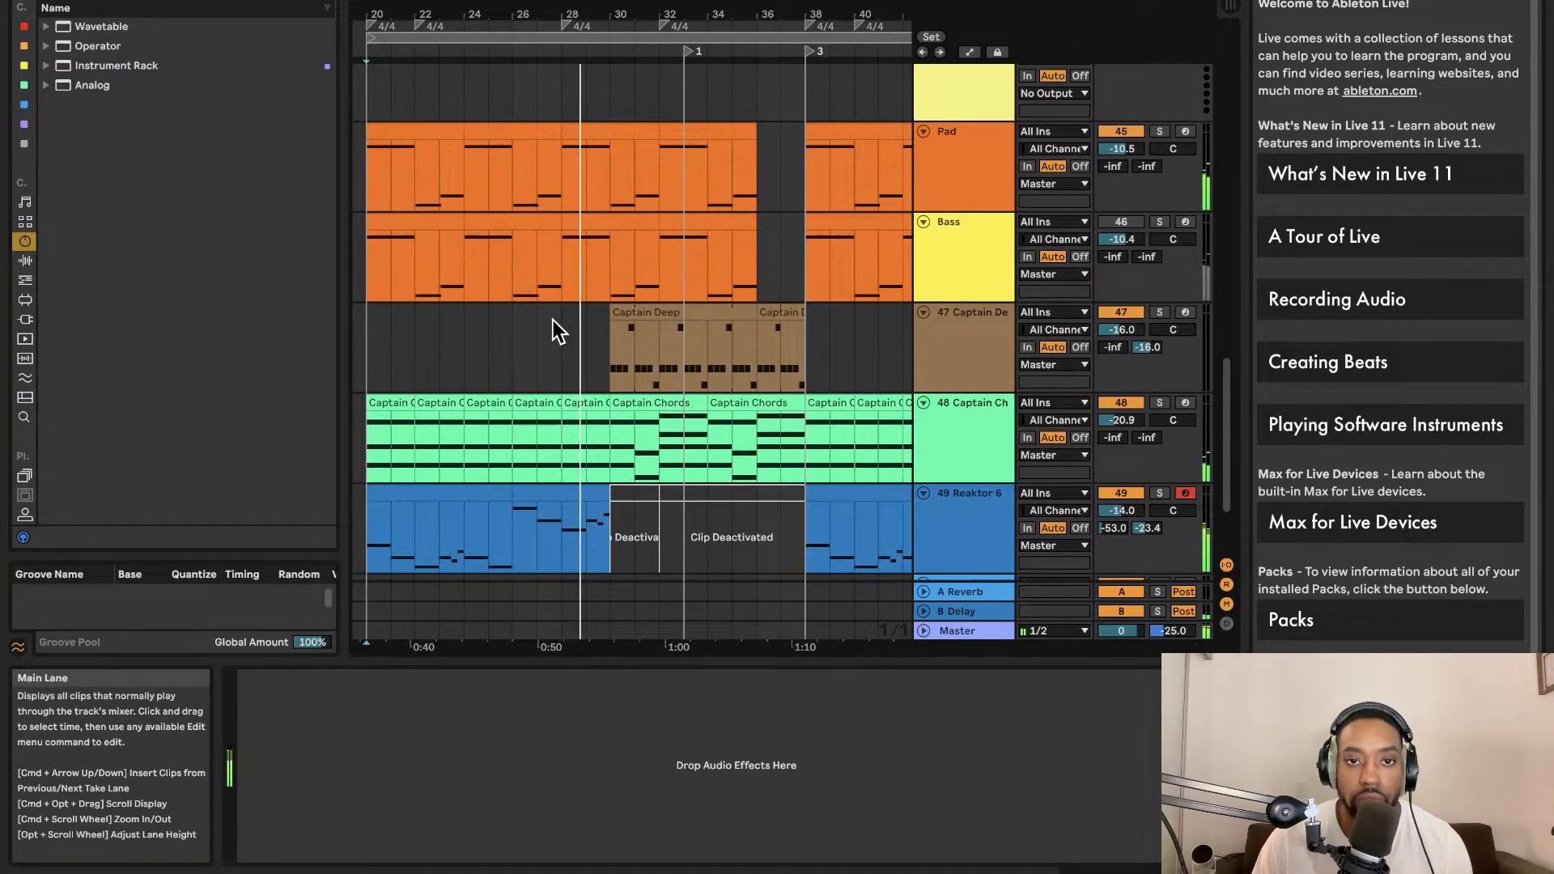
key(space)
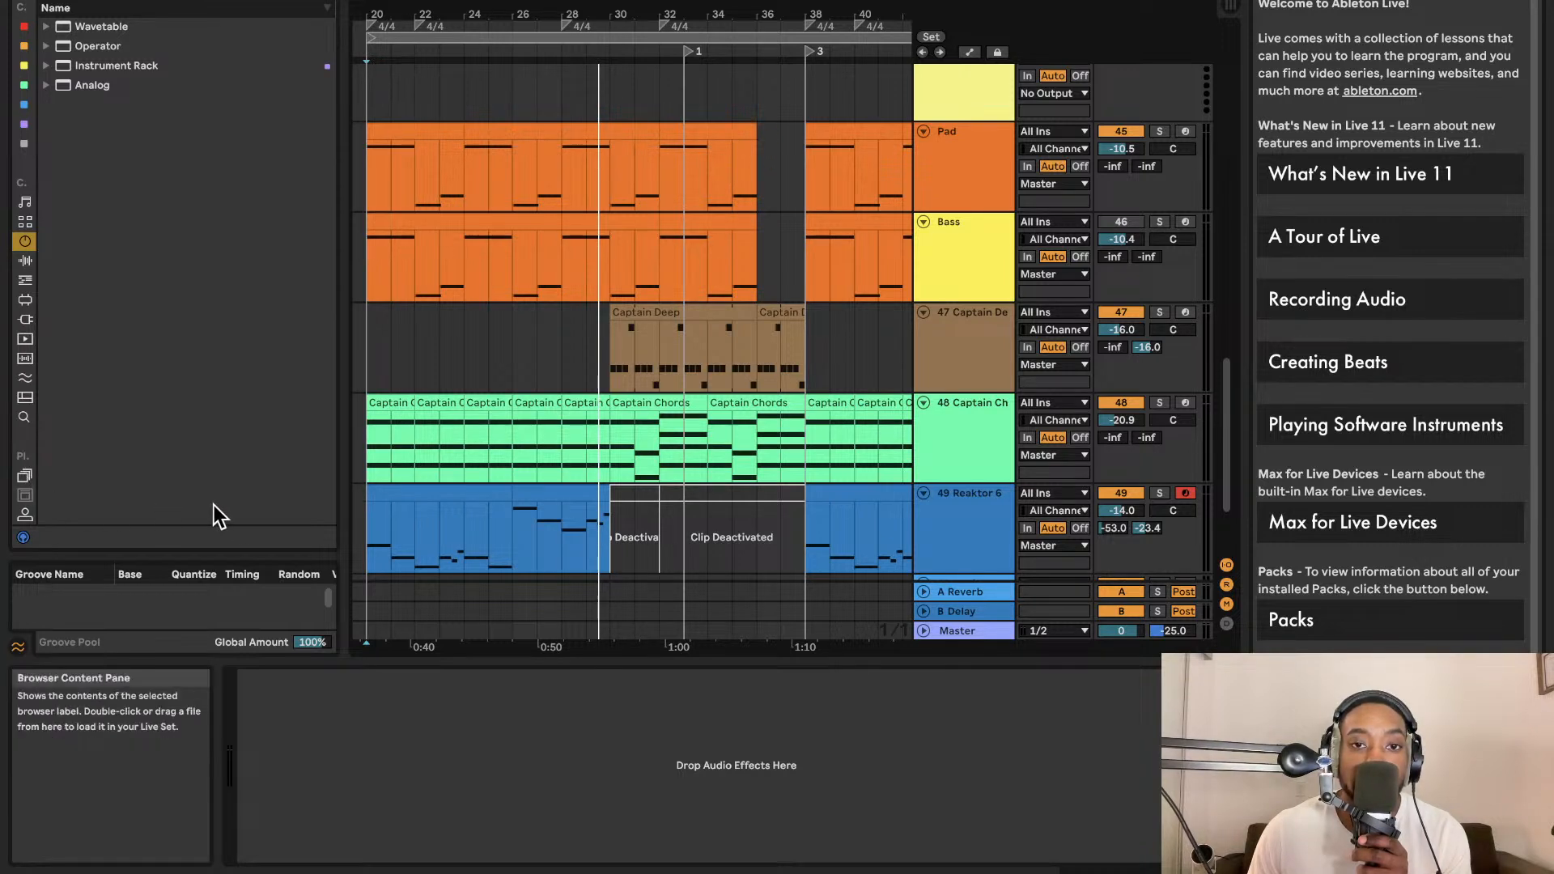
key(space)
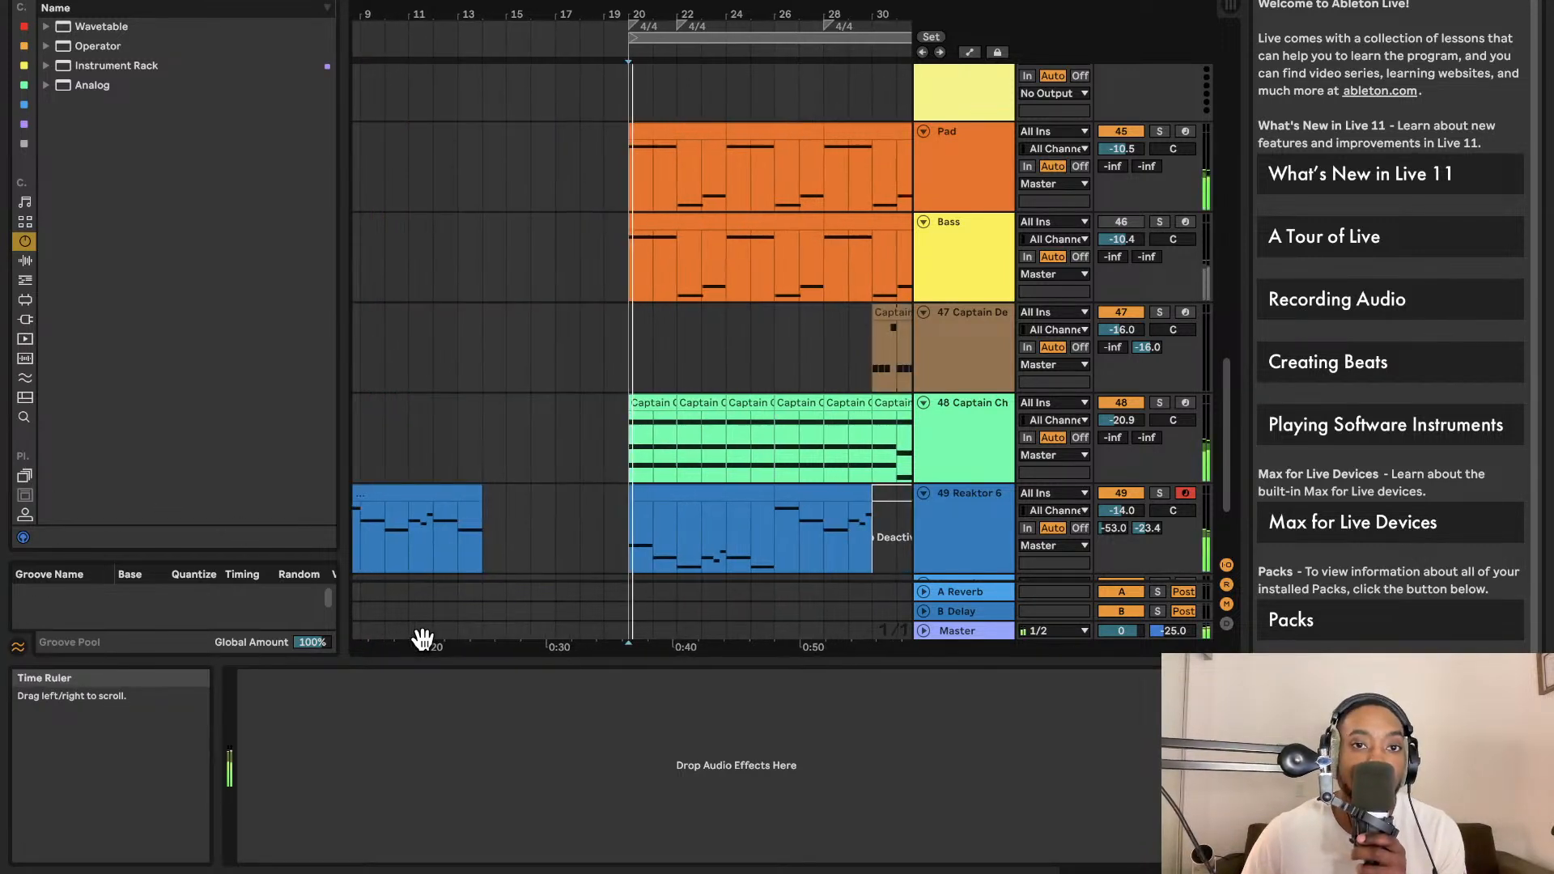